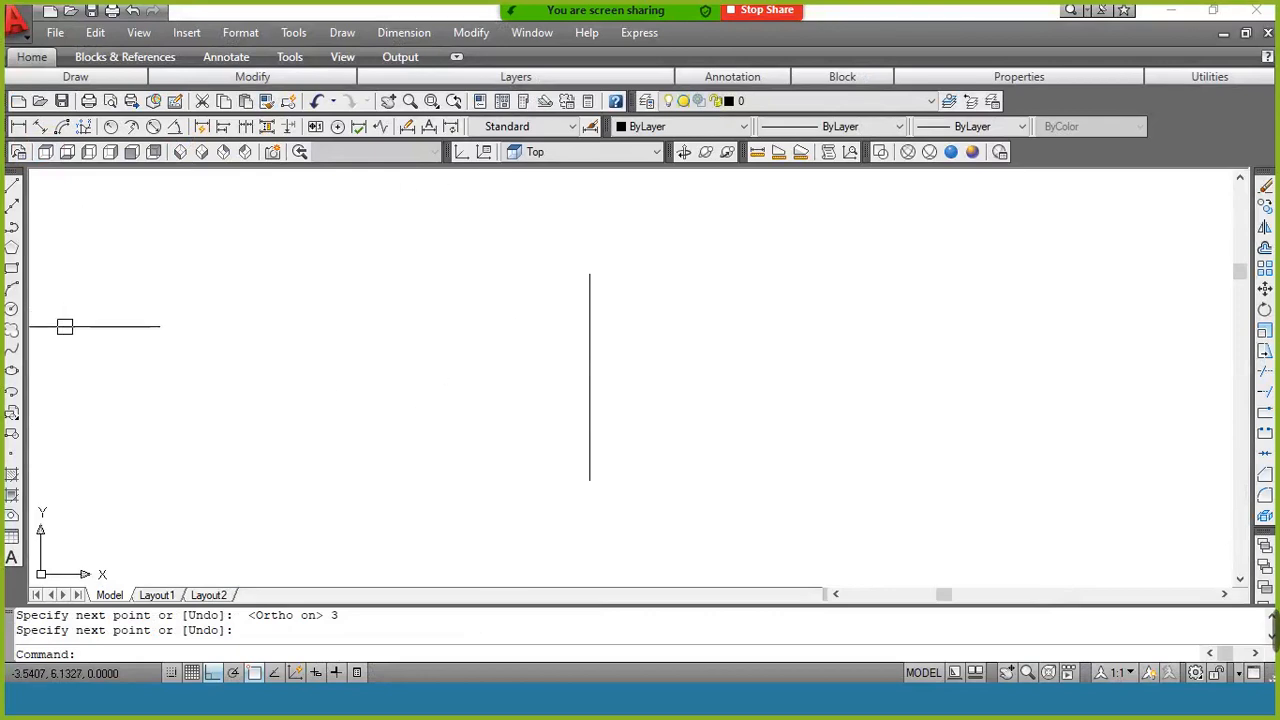
Draw a freeform spline with Ortho off, starting left of the vertical line, curving down and across its lower end, and finishing just below
click(11, 351)
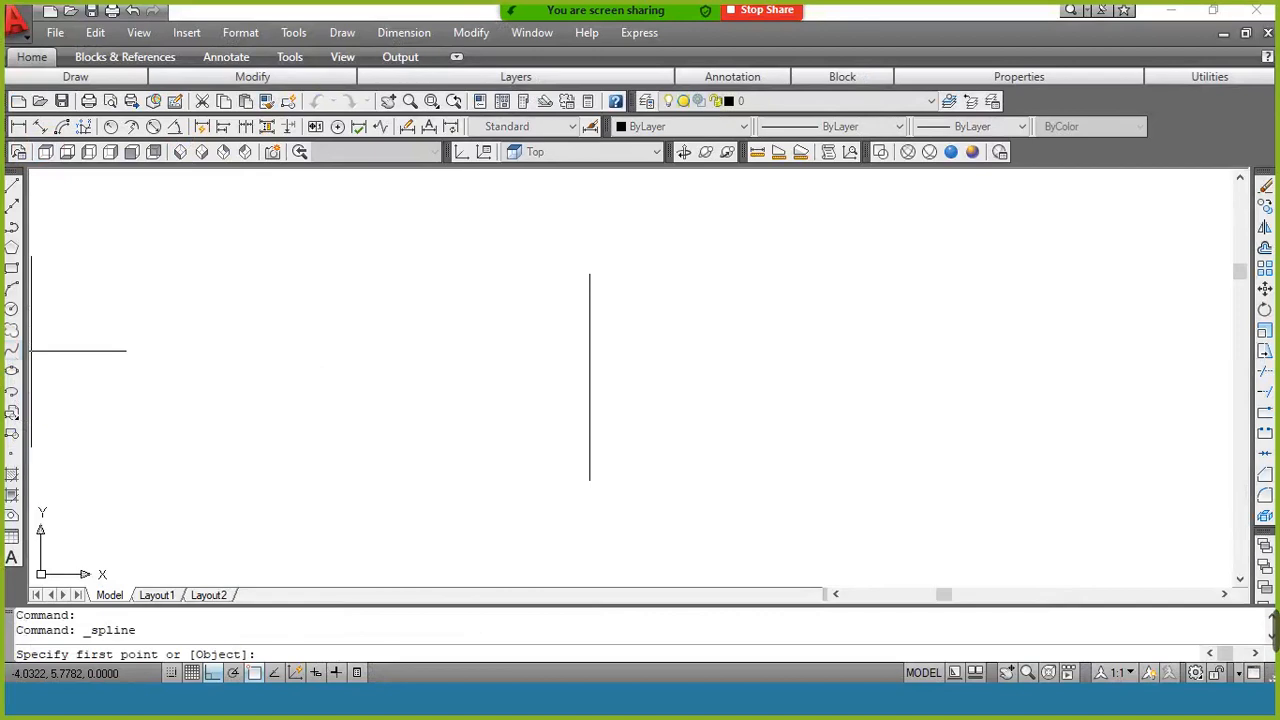
click(511, 277)
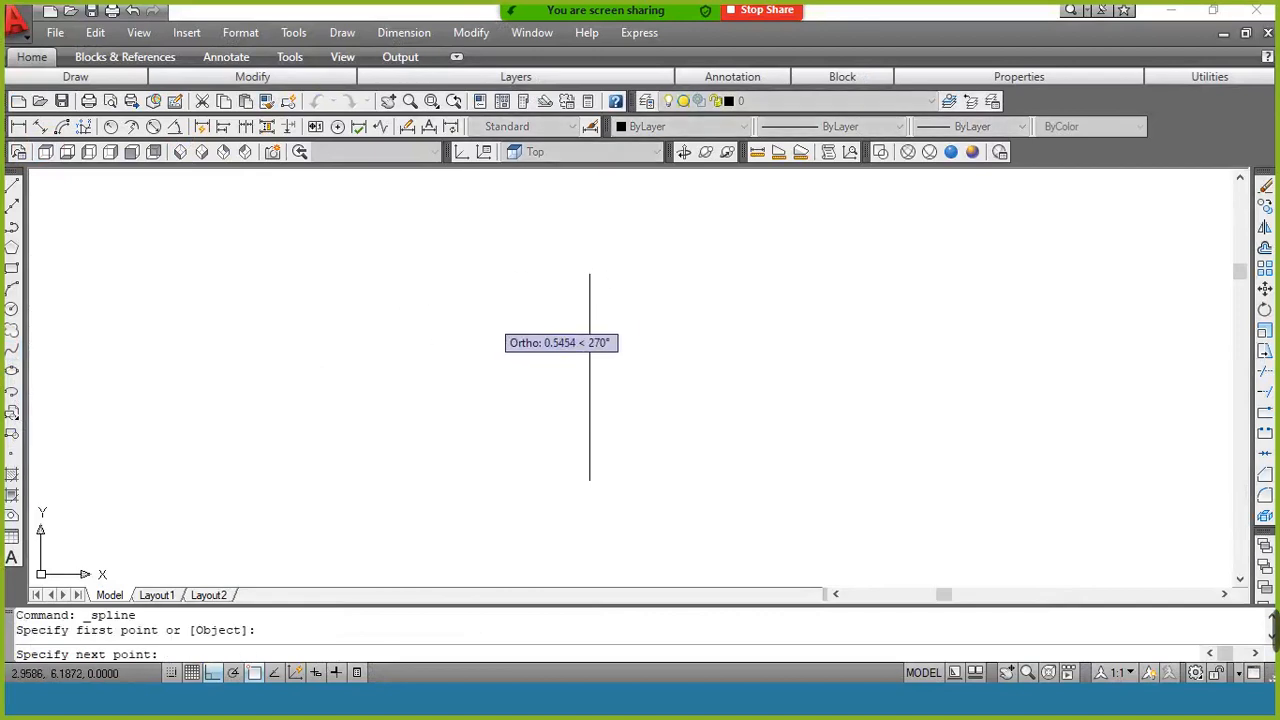
key(F8)
click(457, 369)
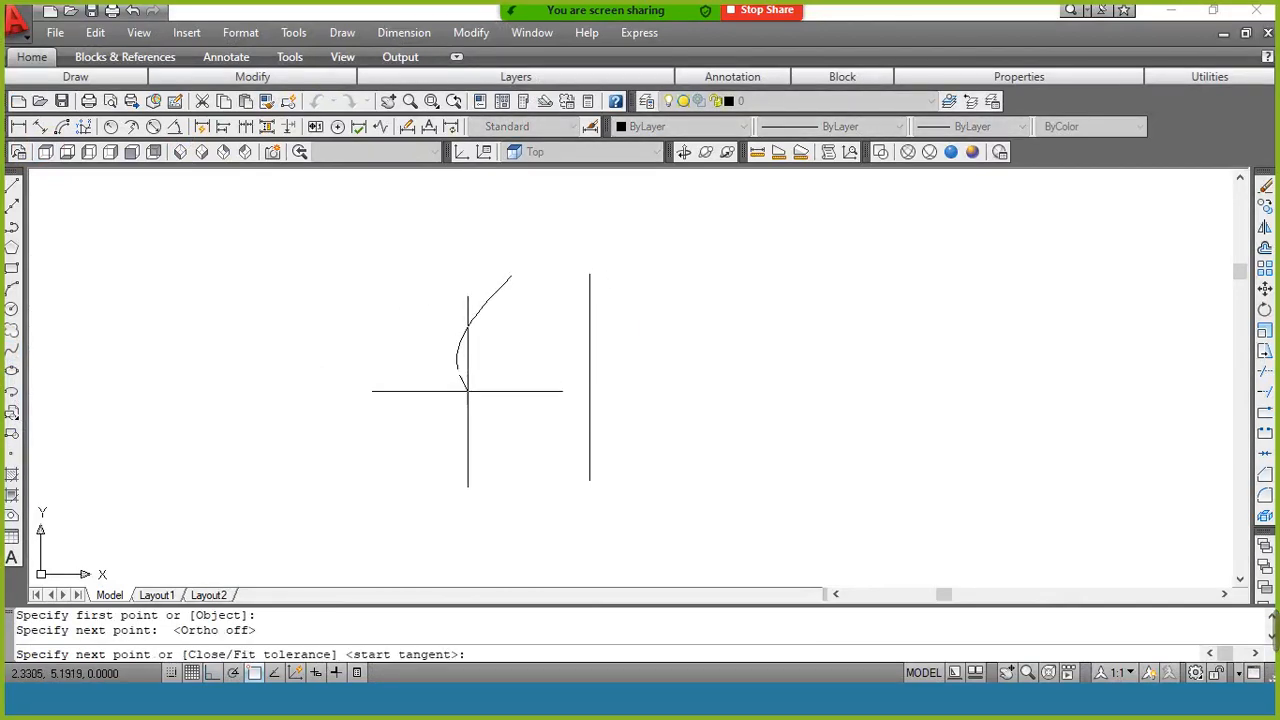
click(466, 393)
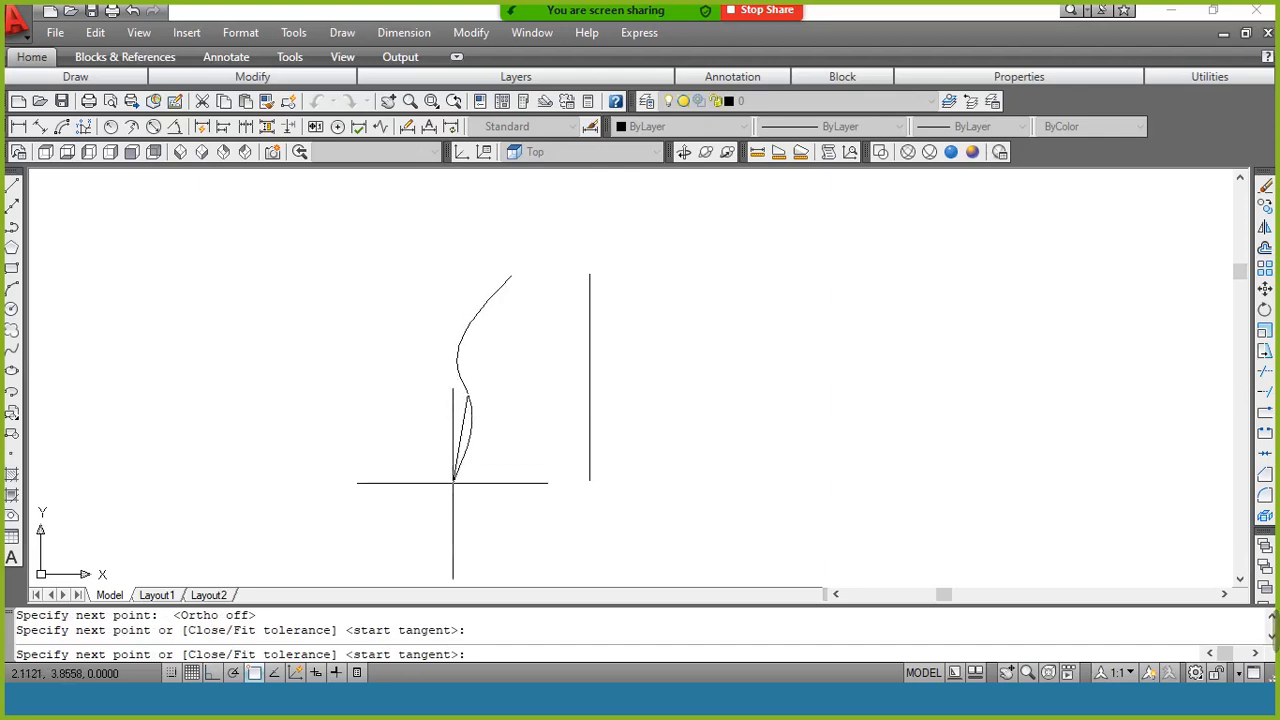
click(453, 482)
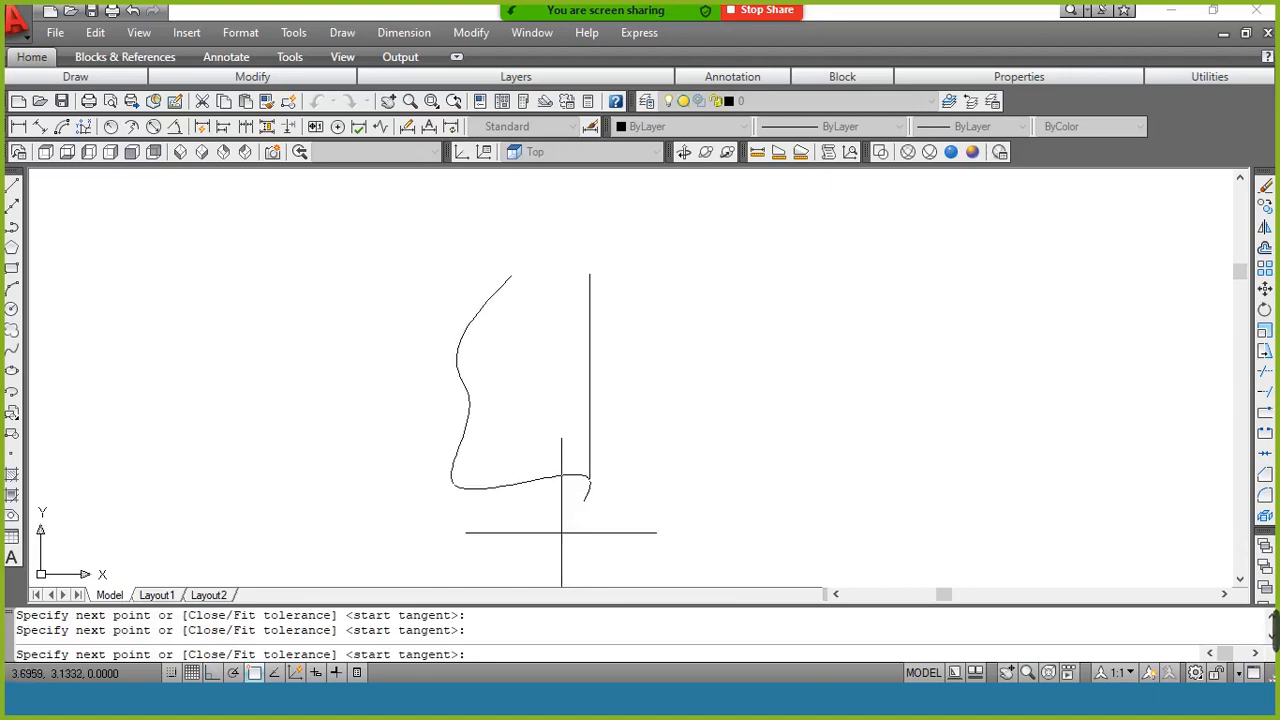
key(Return)
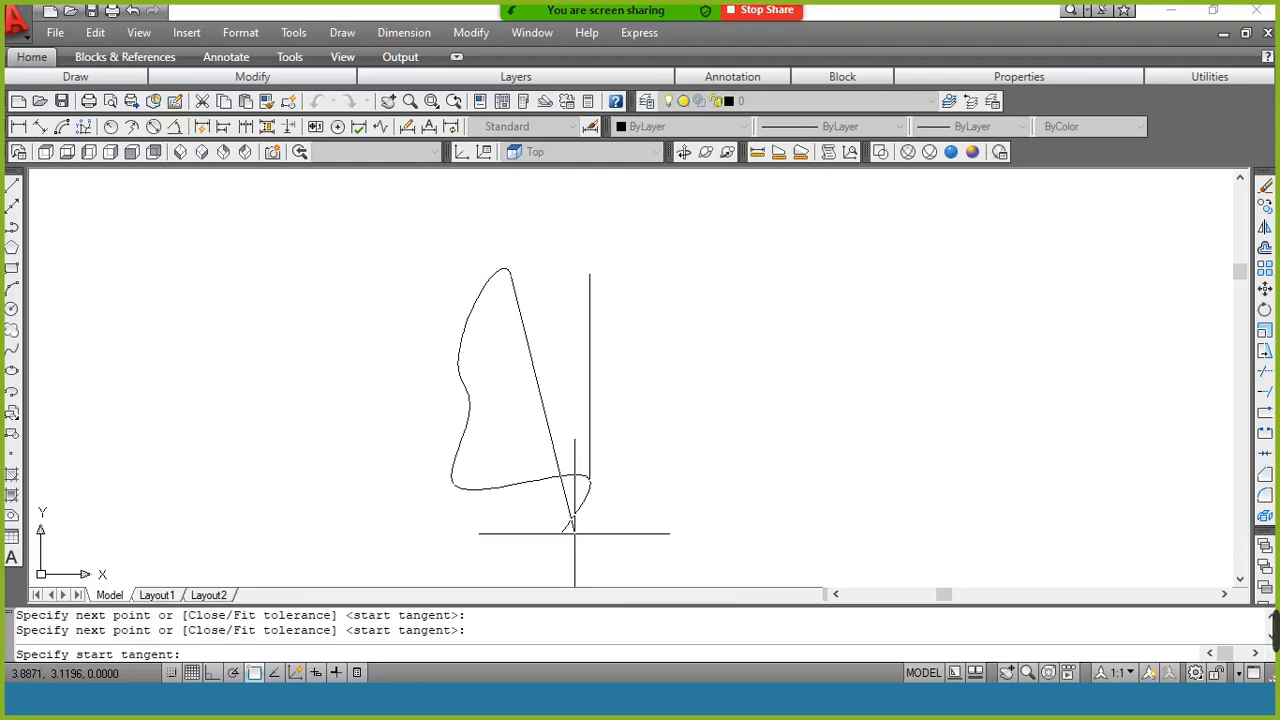
click(573, 530)
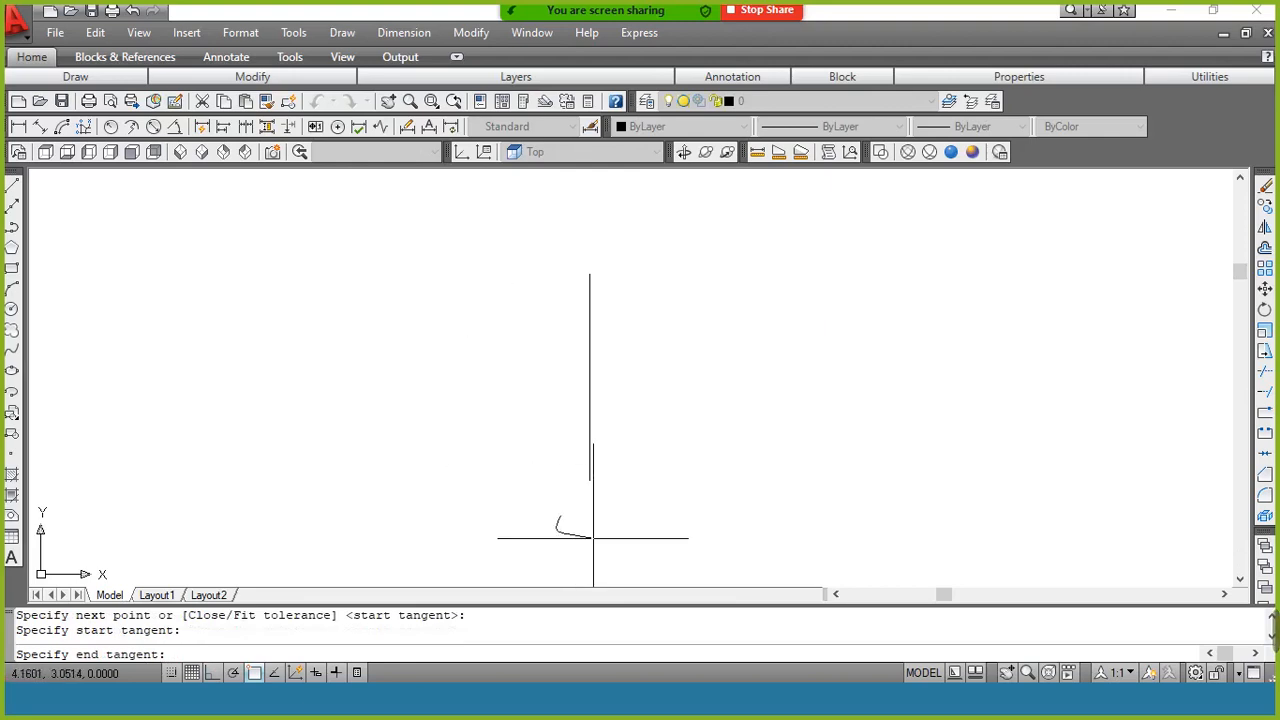
click(593, 538)
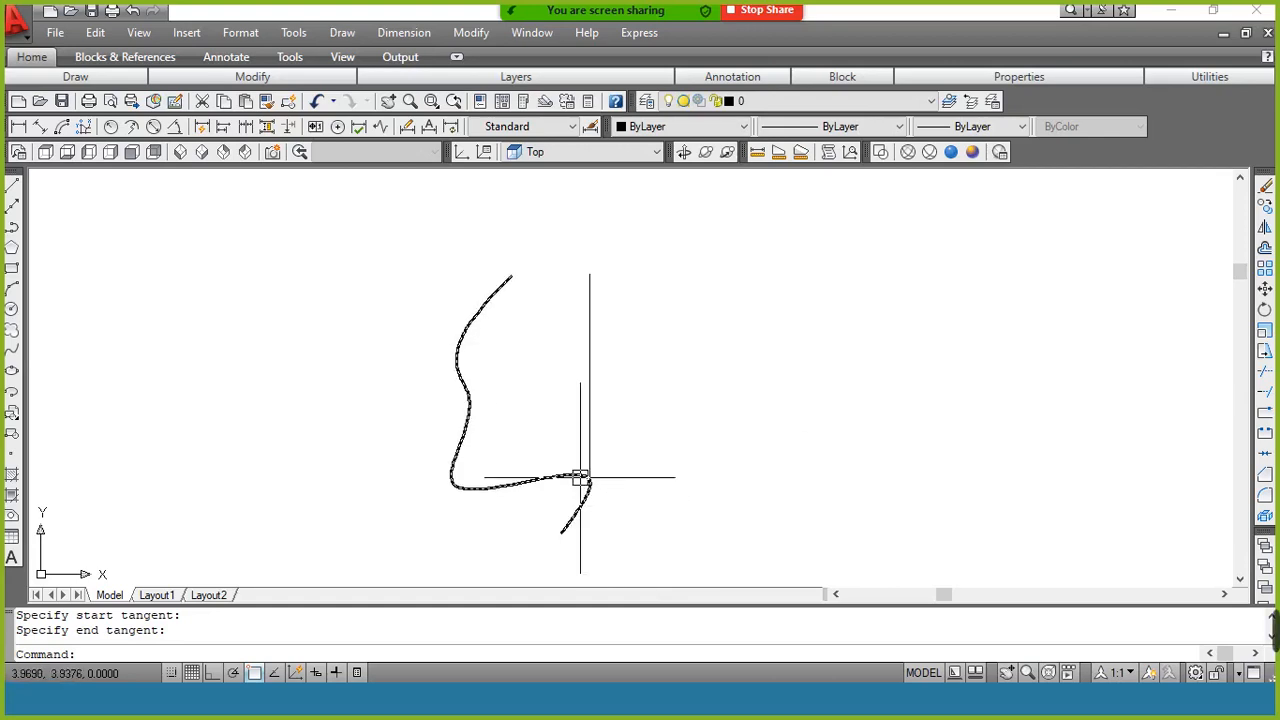
Extend the vertical line's lower end down to the lower part of the spline, using all objects as boundaries
scroll(580, 477, up, 4)
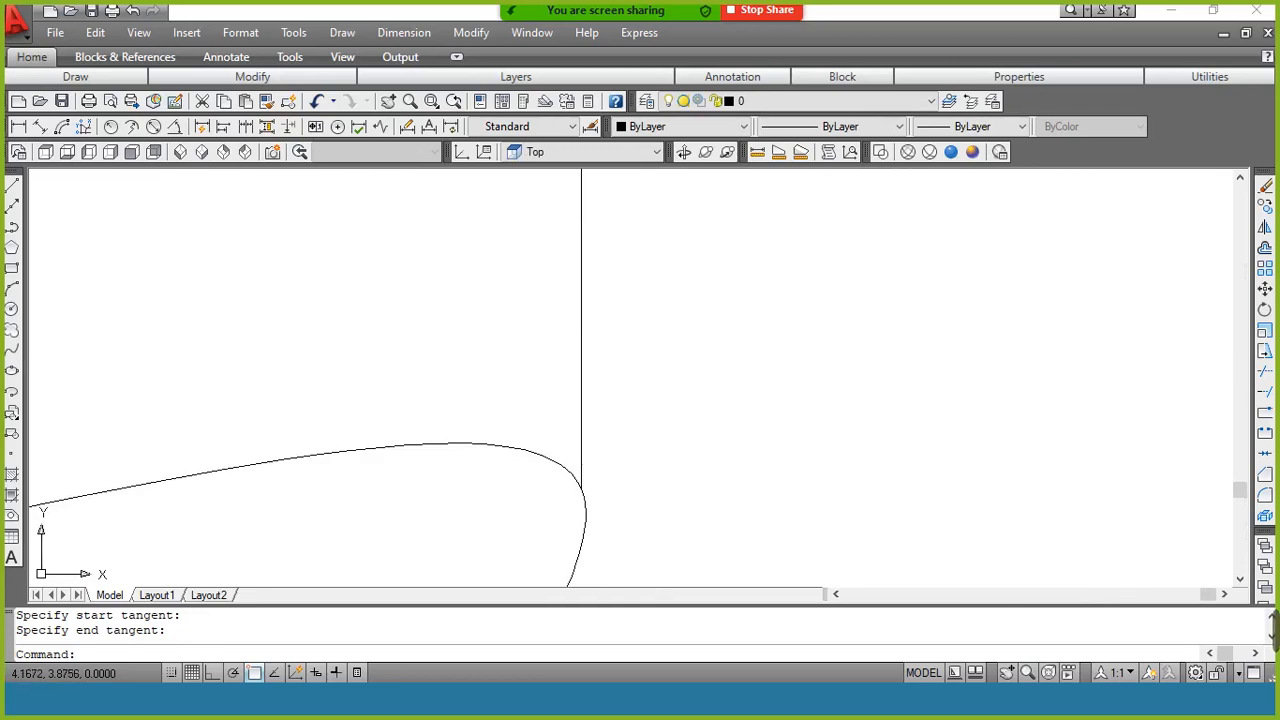
scroll(608, 500, up, 2)
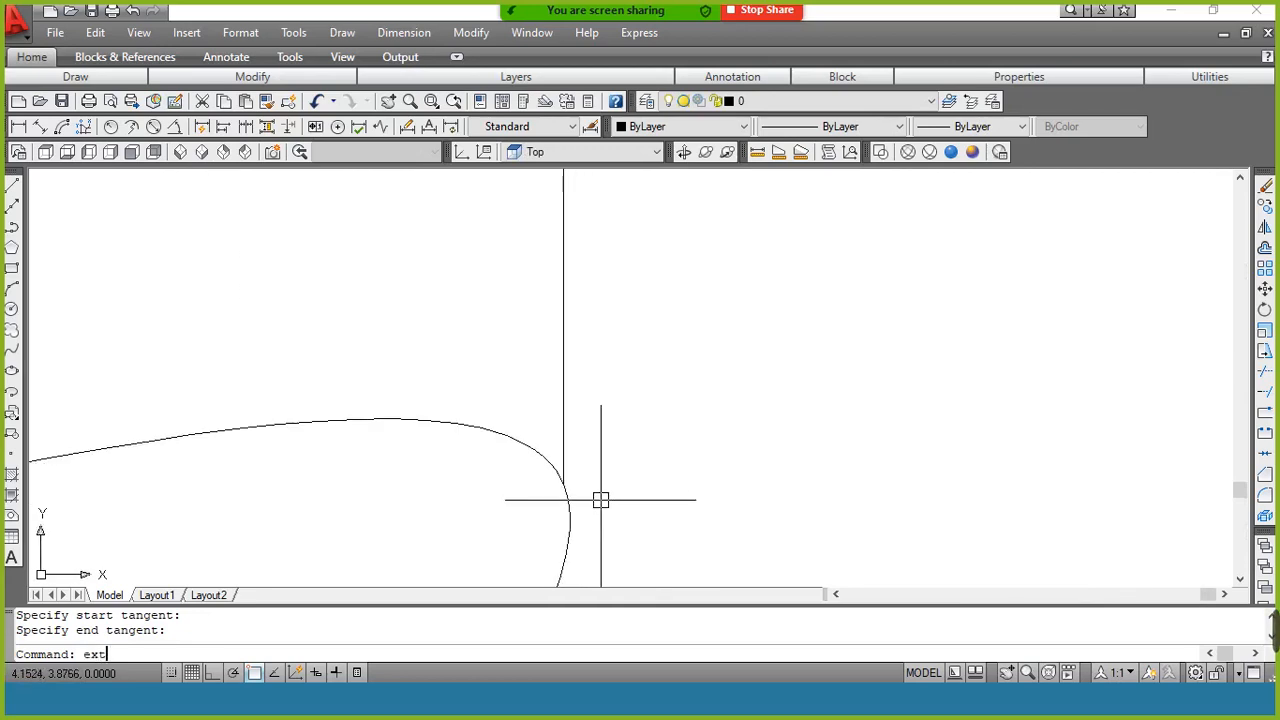
key(Return)
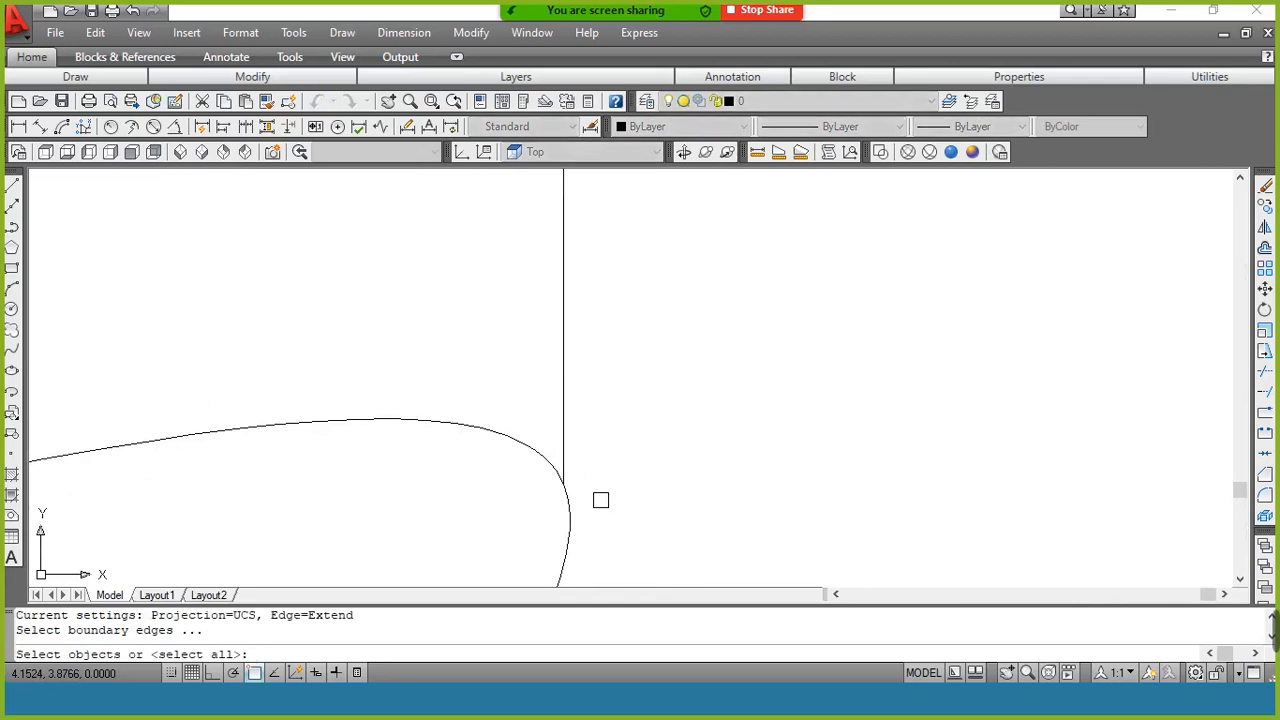
key(Return)
click(565, 470)
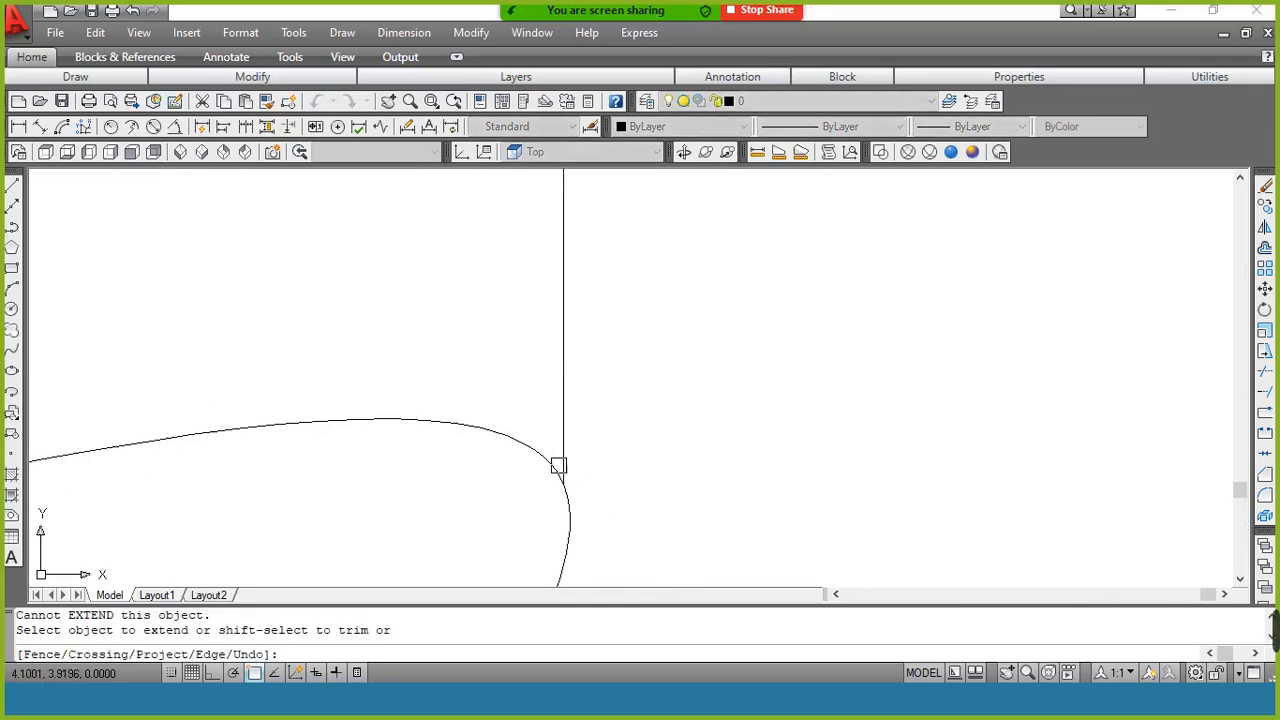
click(565, 455)
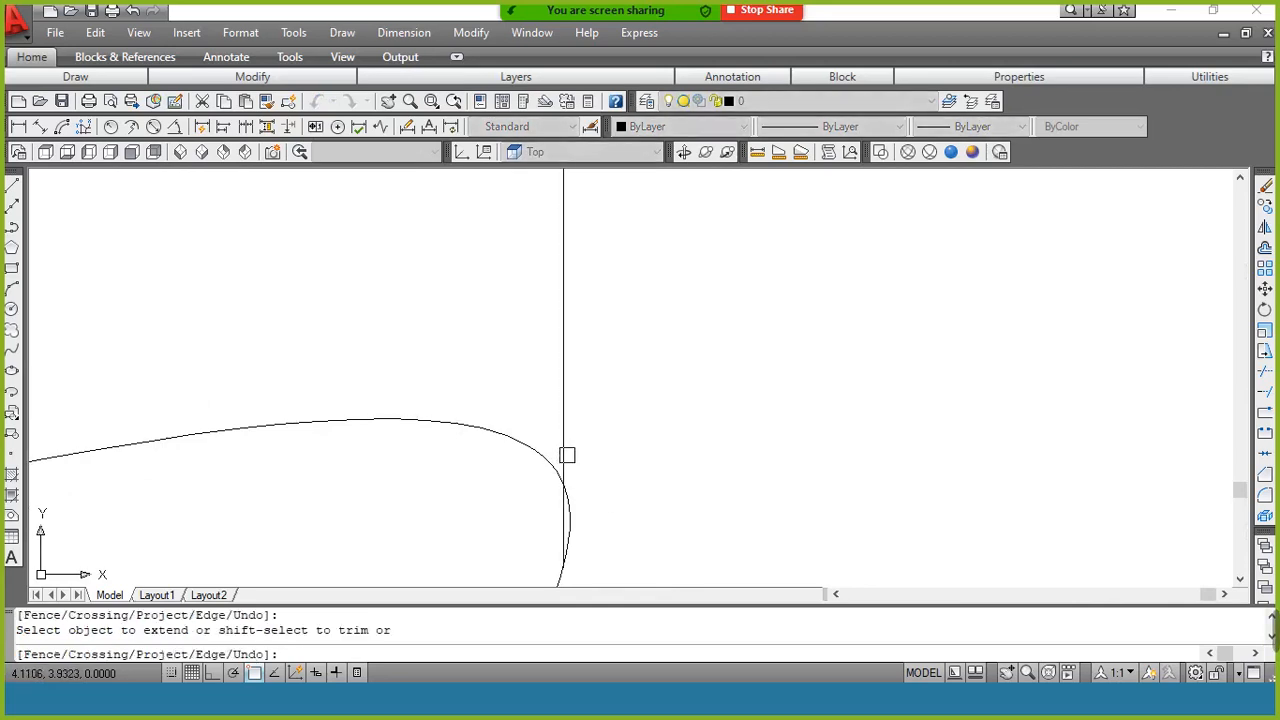
key(Return)
Trim away the part of the spline that bulges to the right of the vertical line
text(tr)
key(Return)
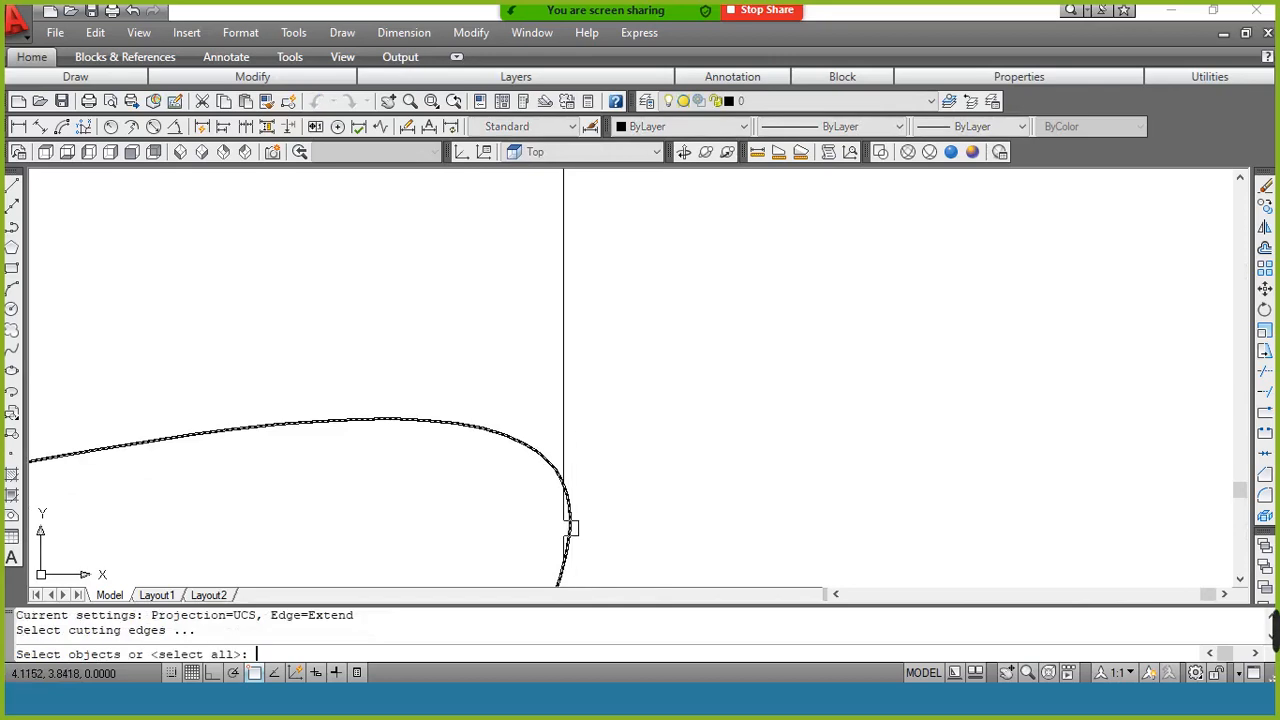
key(Return)
click(572, 522)
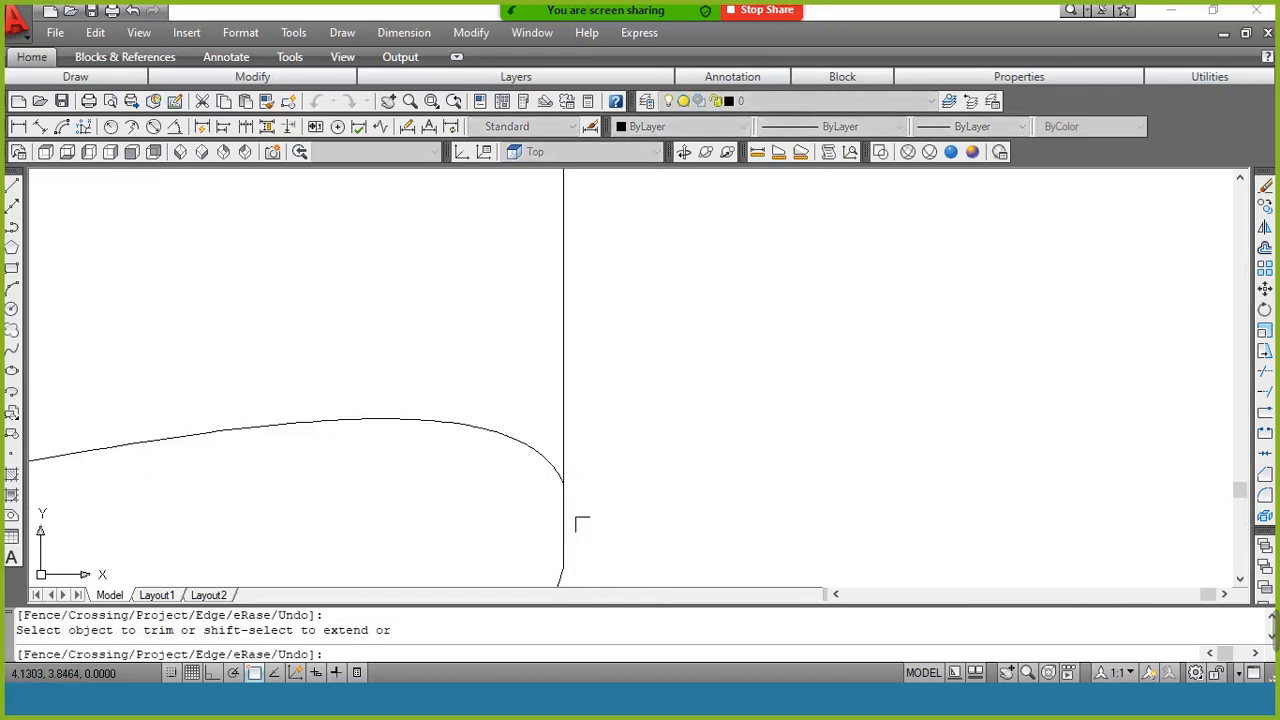
key(Return)
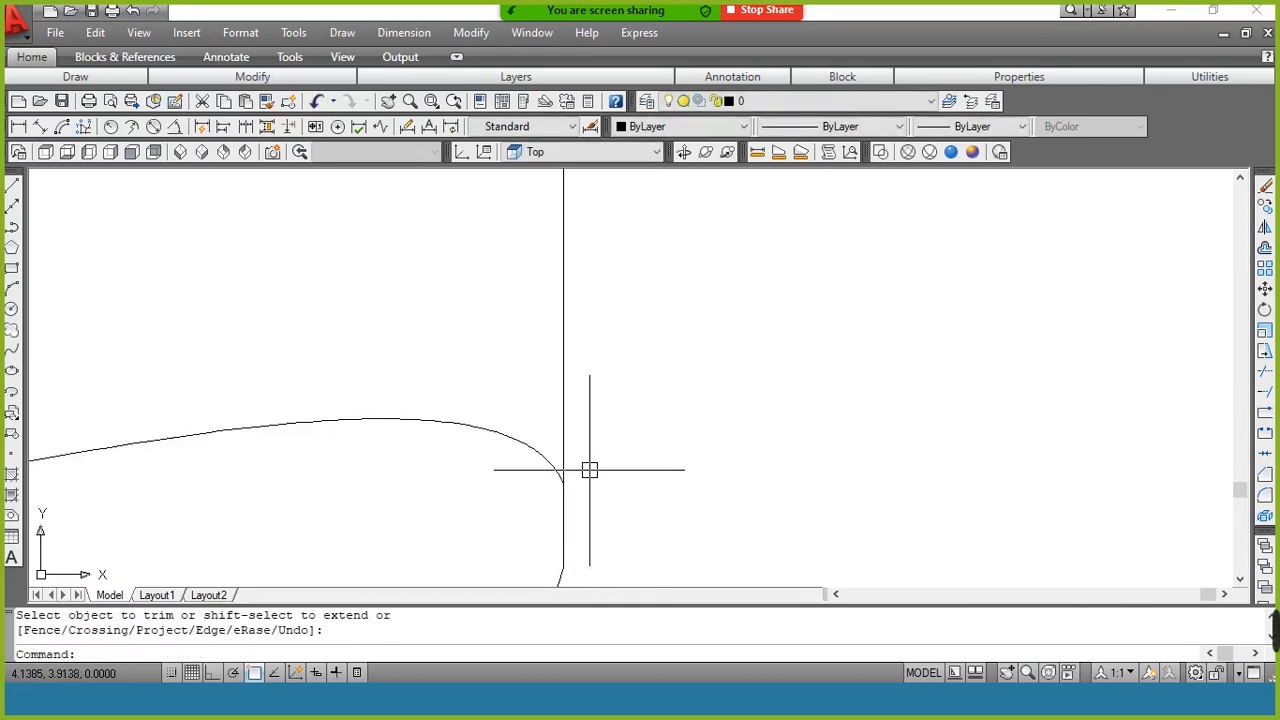
Create a new layer named object
text(z)
key(Return)
text(e)
key(Return)
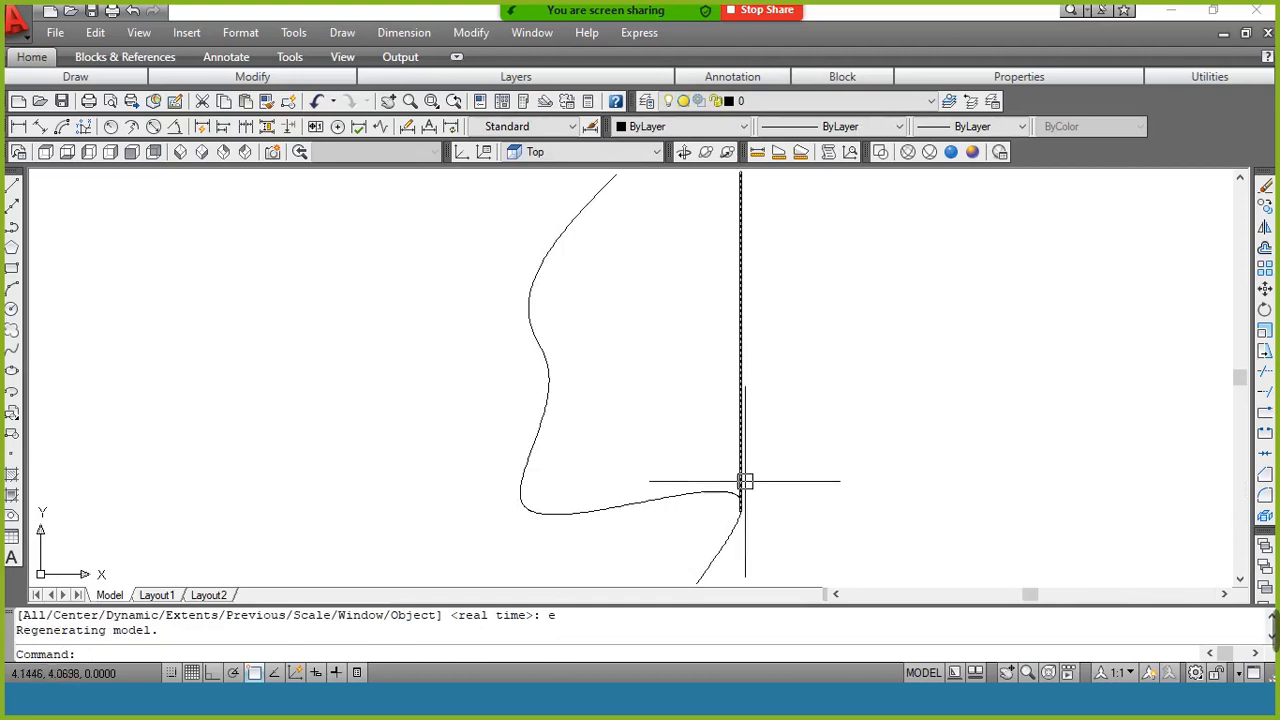
scroll(737, 490, up, 2)
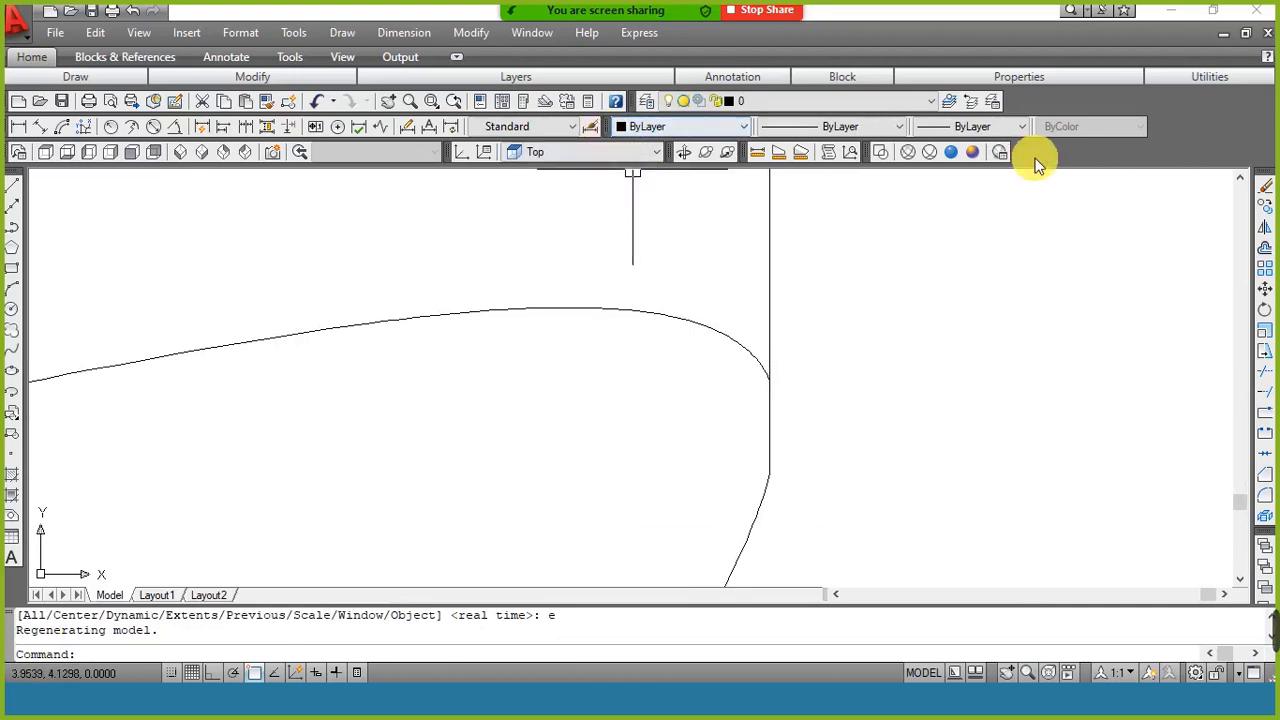
click(647, 104)
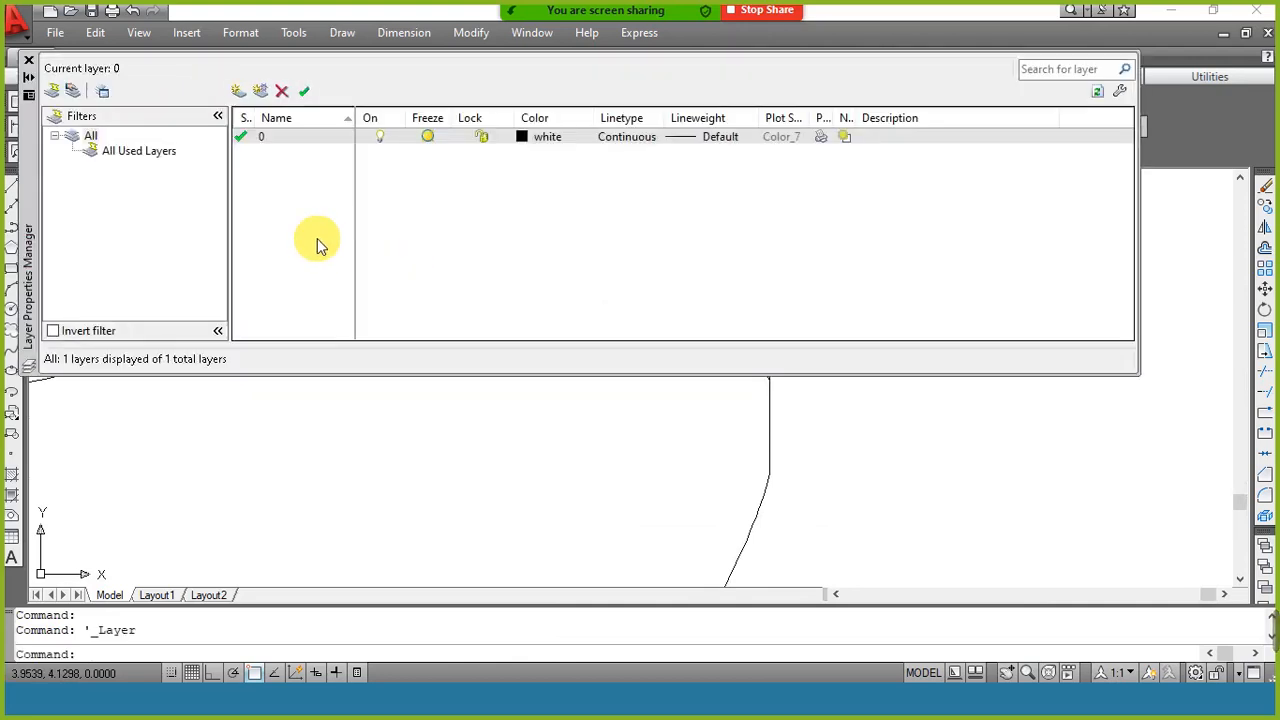
click(238, 91)
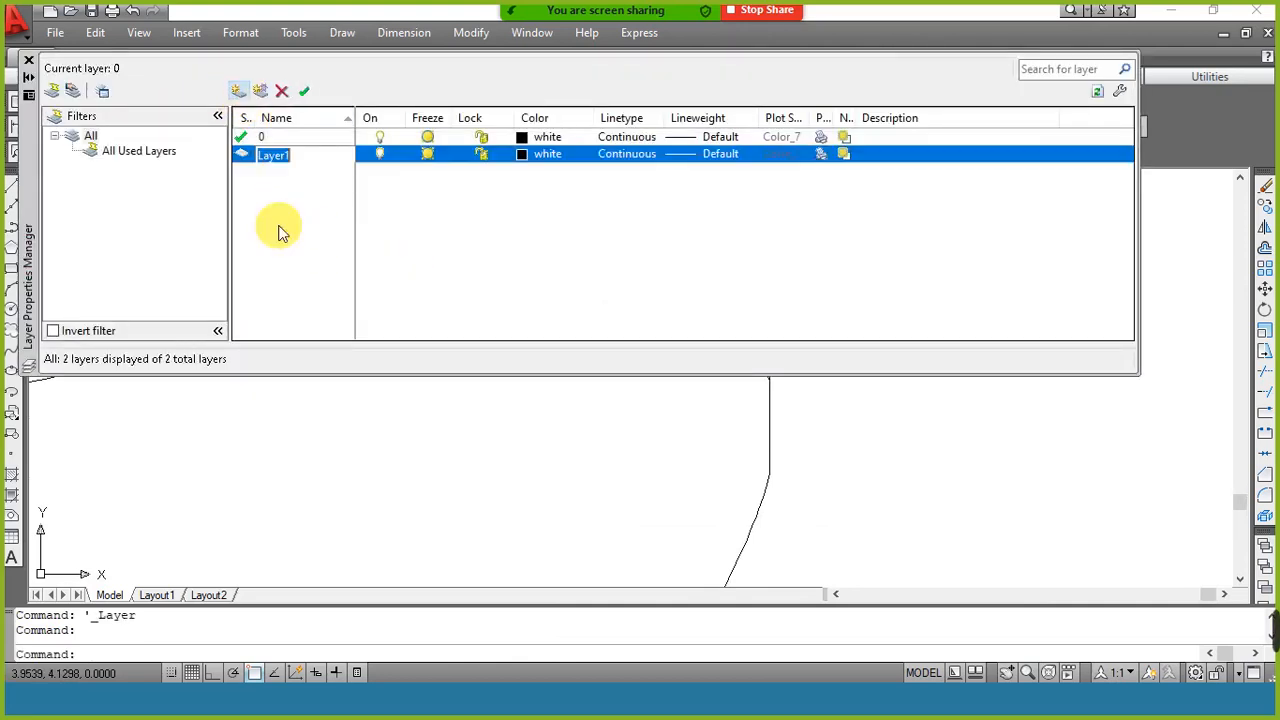
text(object)
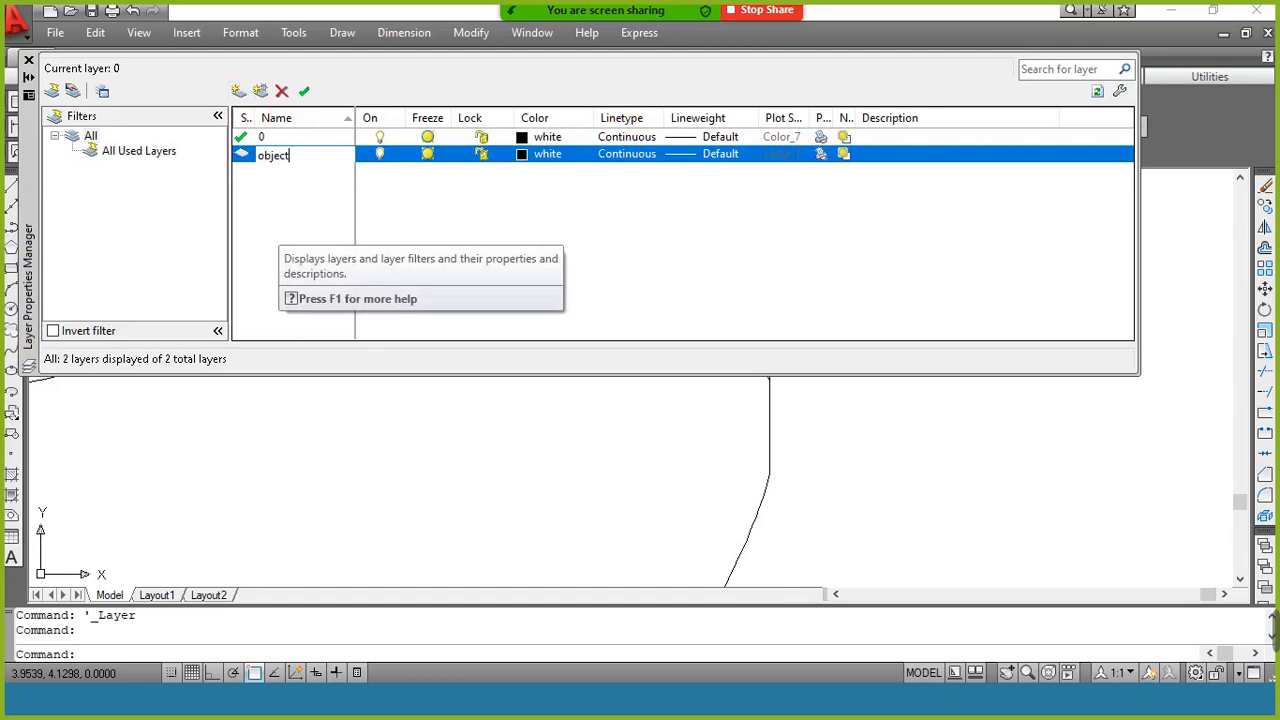
key(Return)
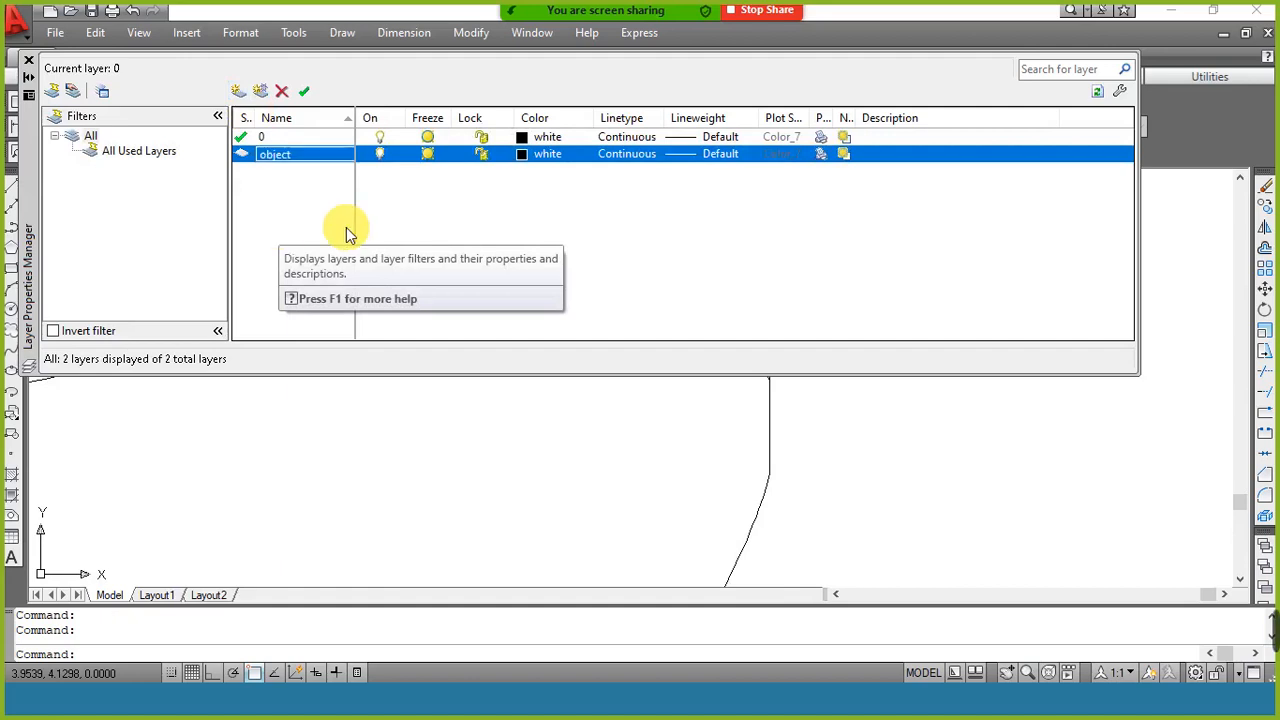
Set the object layer's color to red and close the layer manager
click(524, 155)
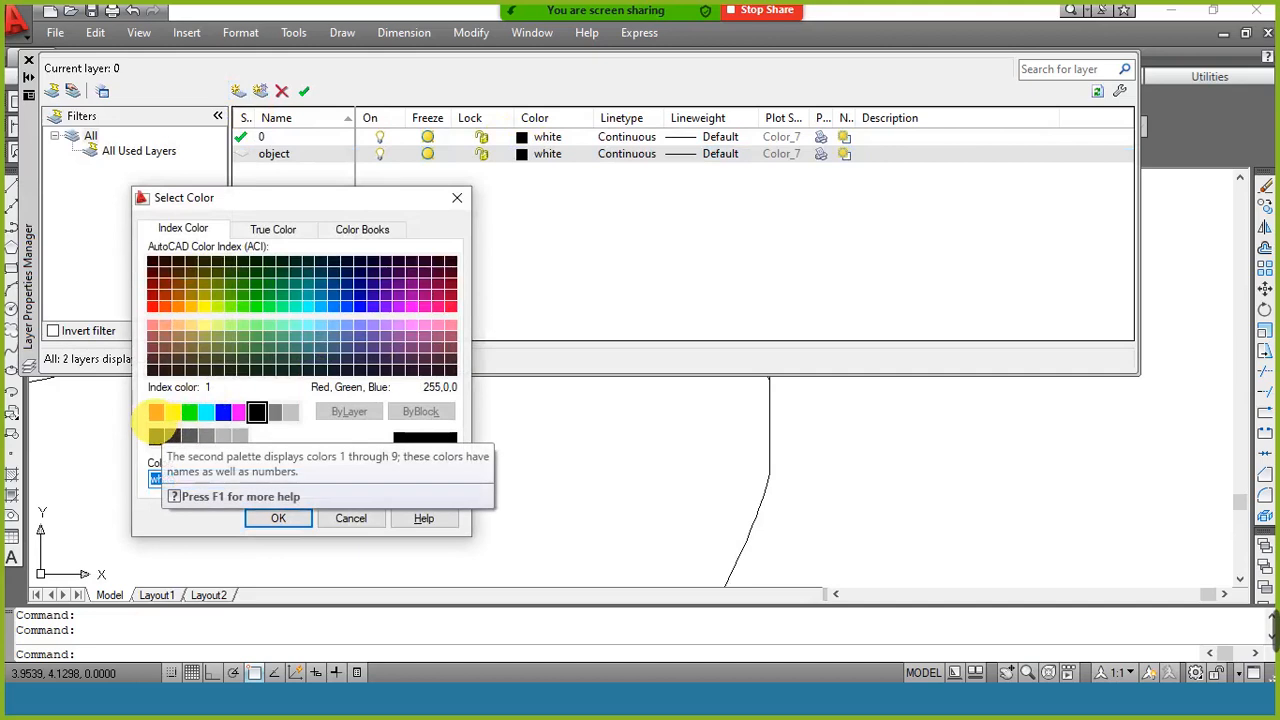
click(156, 412)
click(270, 519)
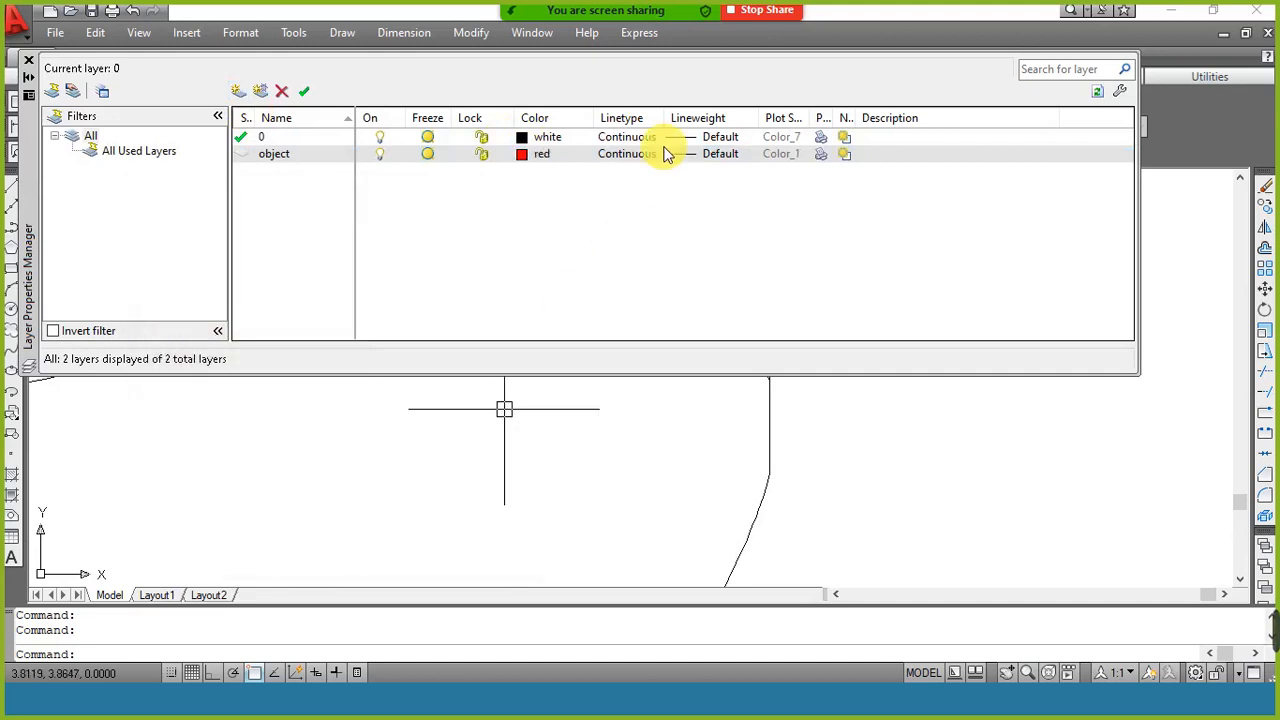
click(29, 61)
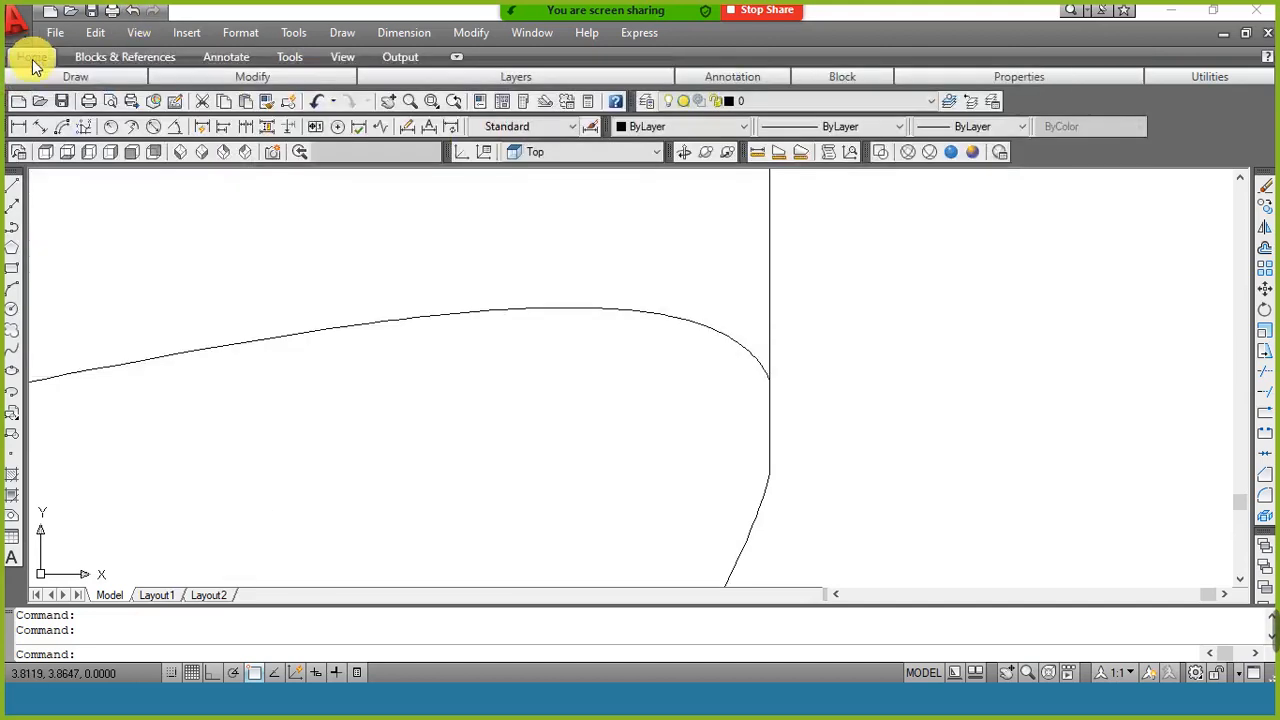
Move the long vertical line to the object layer and turn that layer off
click(766, 258)
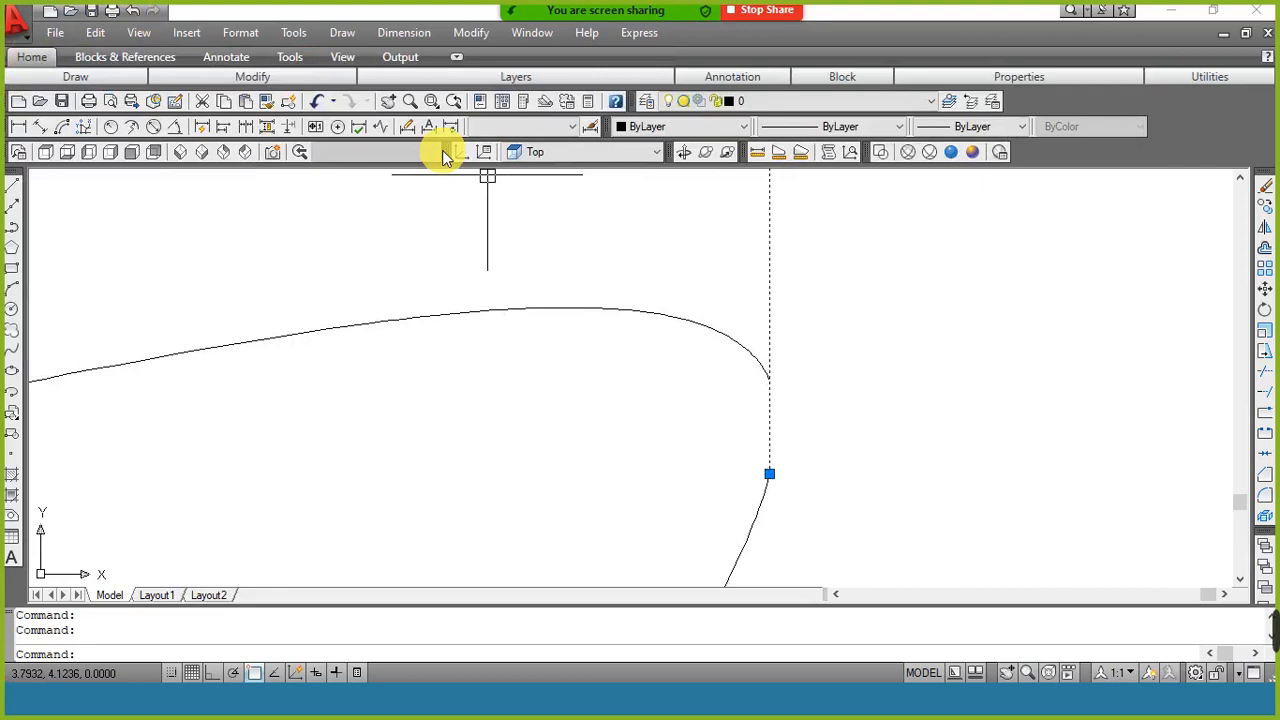
click(787, 104)
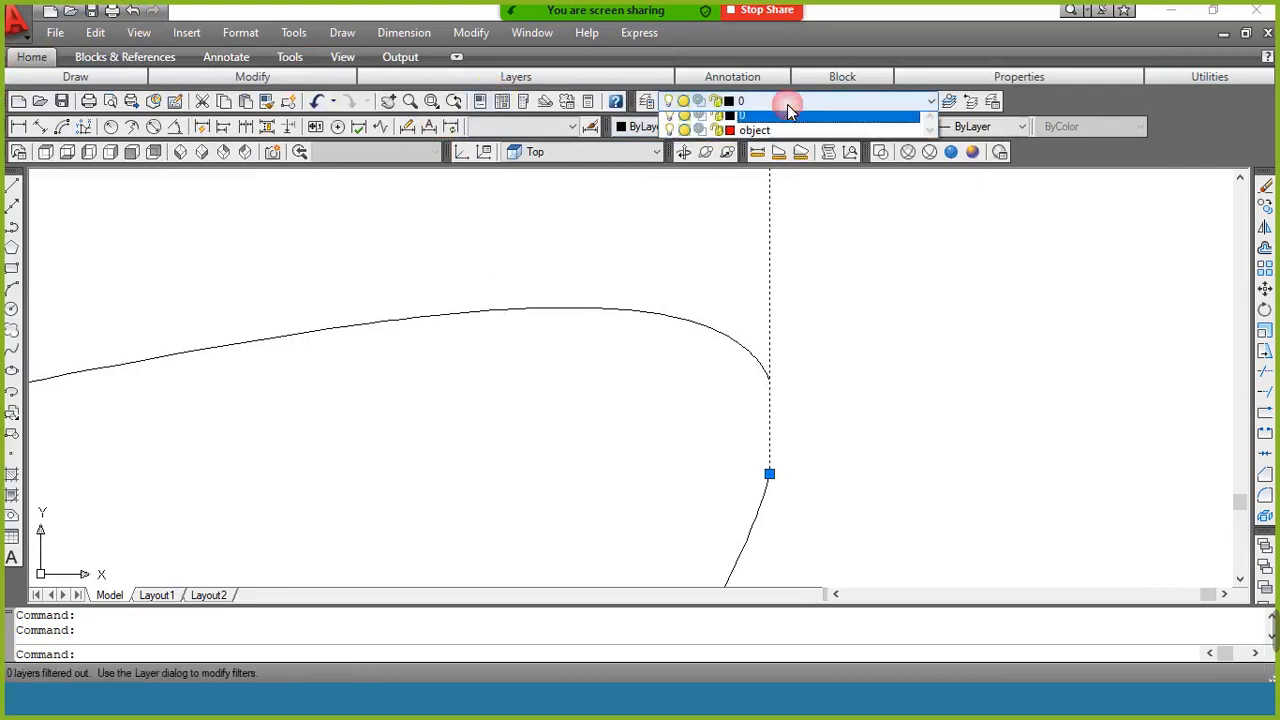
click(786, 126)
click(760, 104)
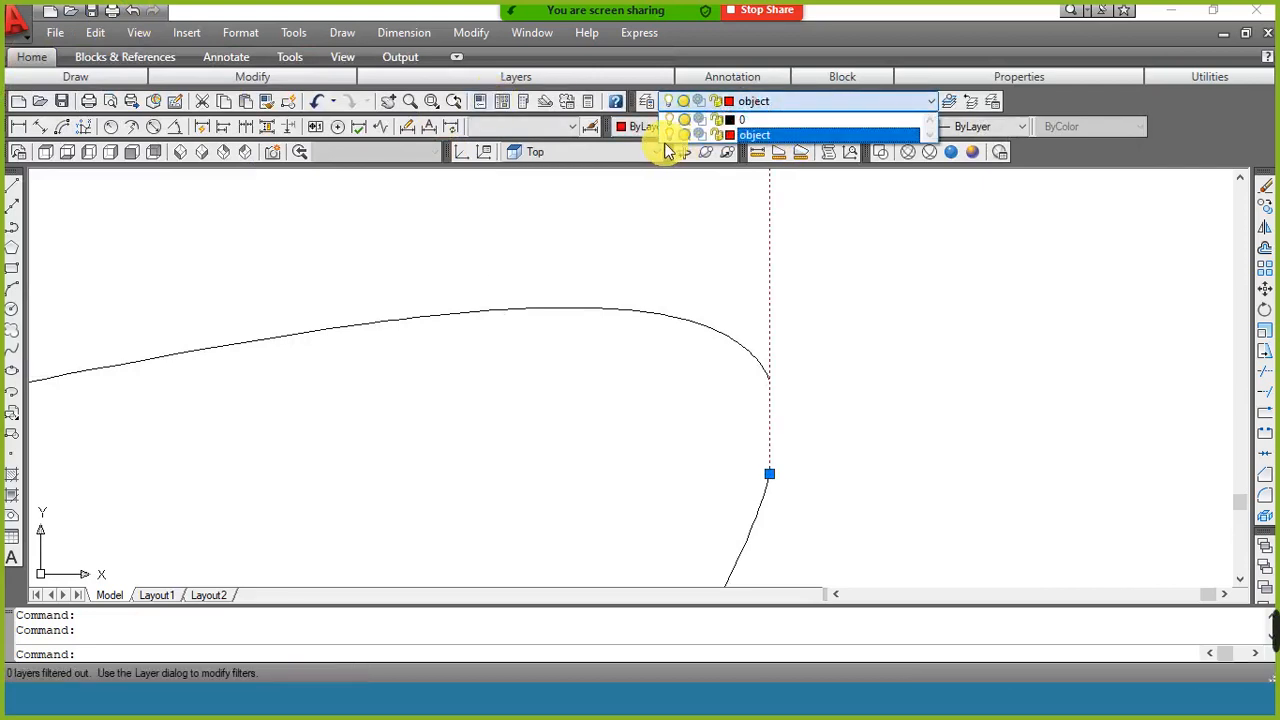
click(674, 247)
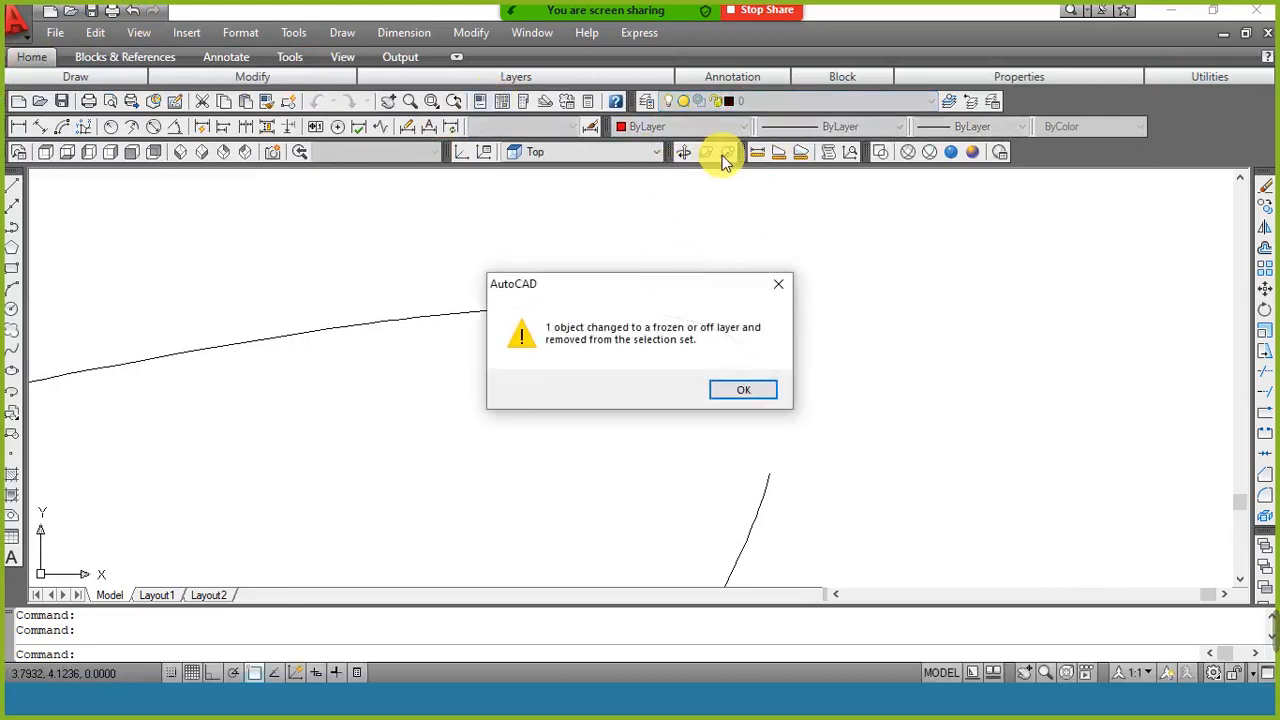
click(758, 384)
Draw a line on layer 0 joining the two open spline ends across the trimmed gap
click(796, 101)
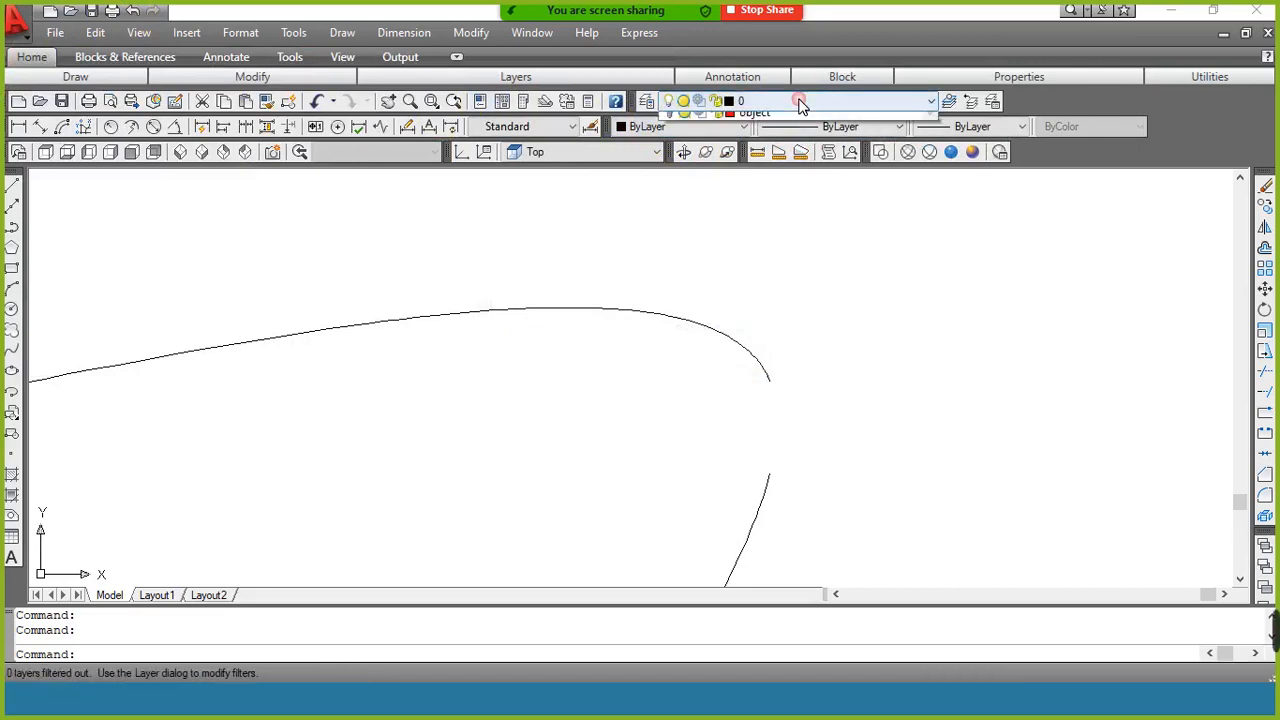
click(805, 116)
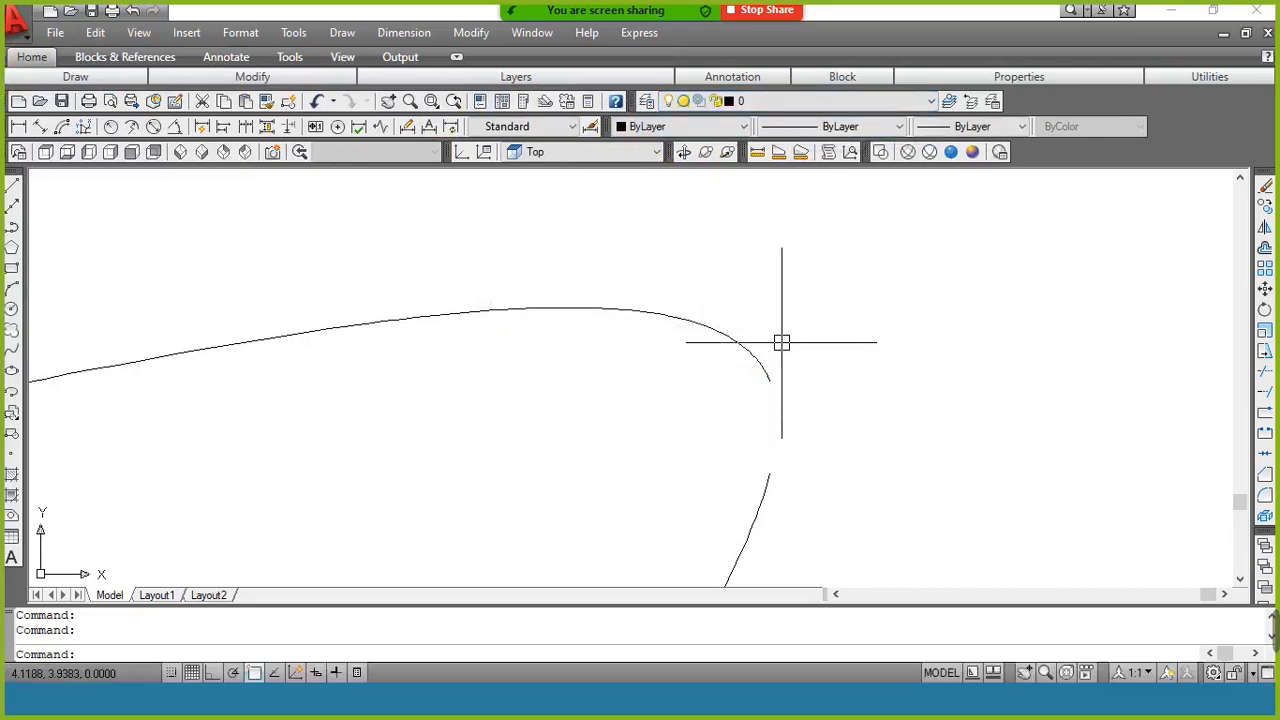
text(l)
key(Return)
click(767, 380)
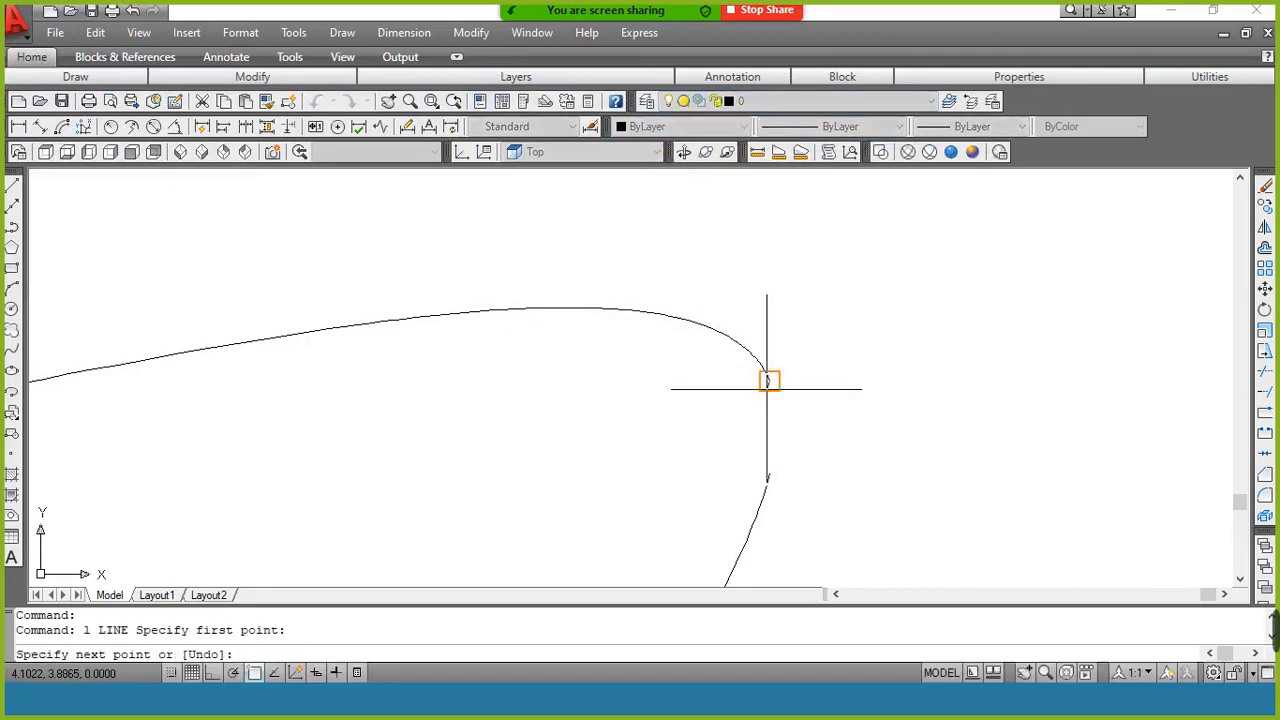
click(767, 474)
key(Return)
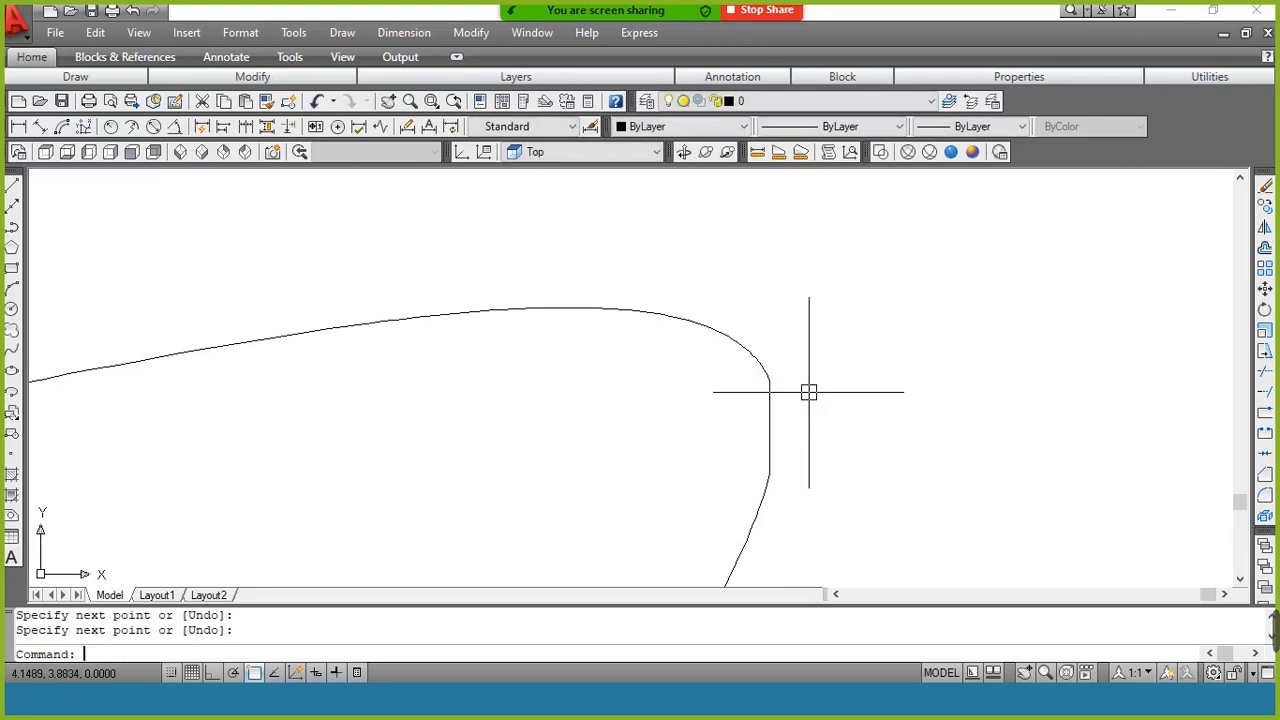
Turn the object layer back on
click(766, 101)
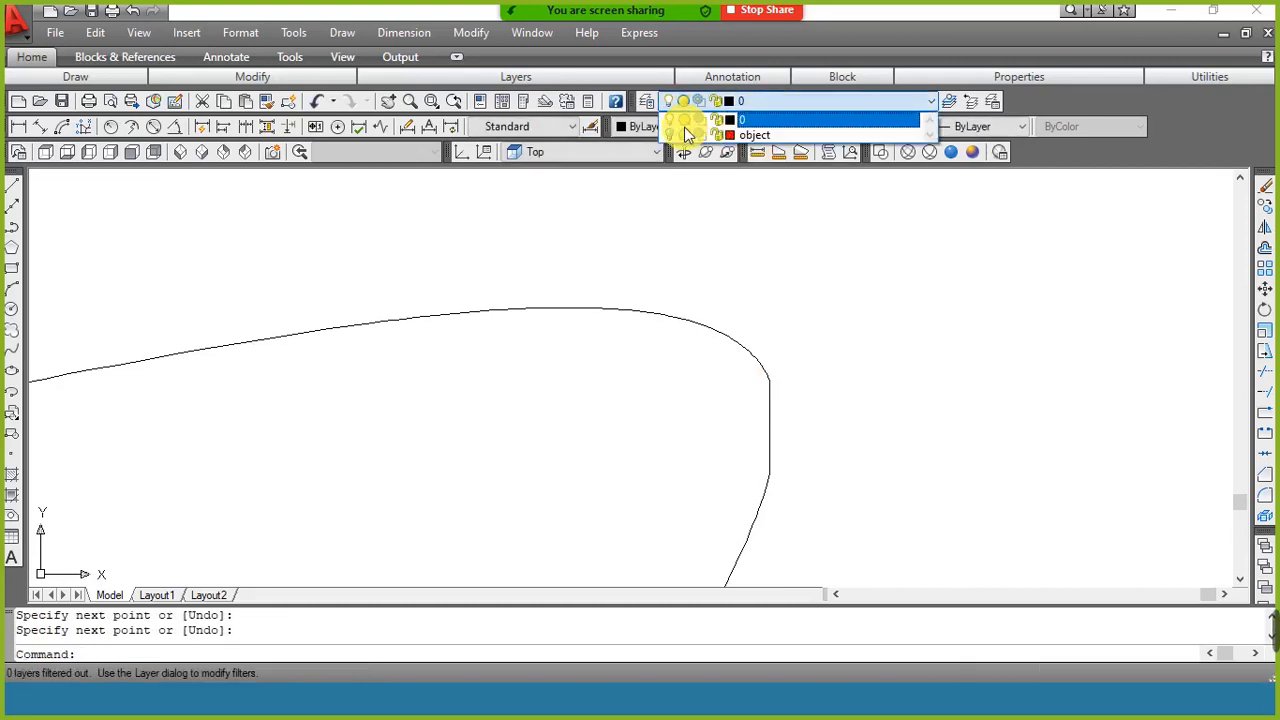
click(846, 364)
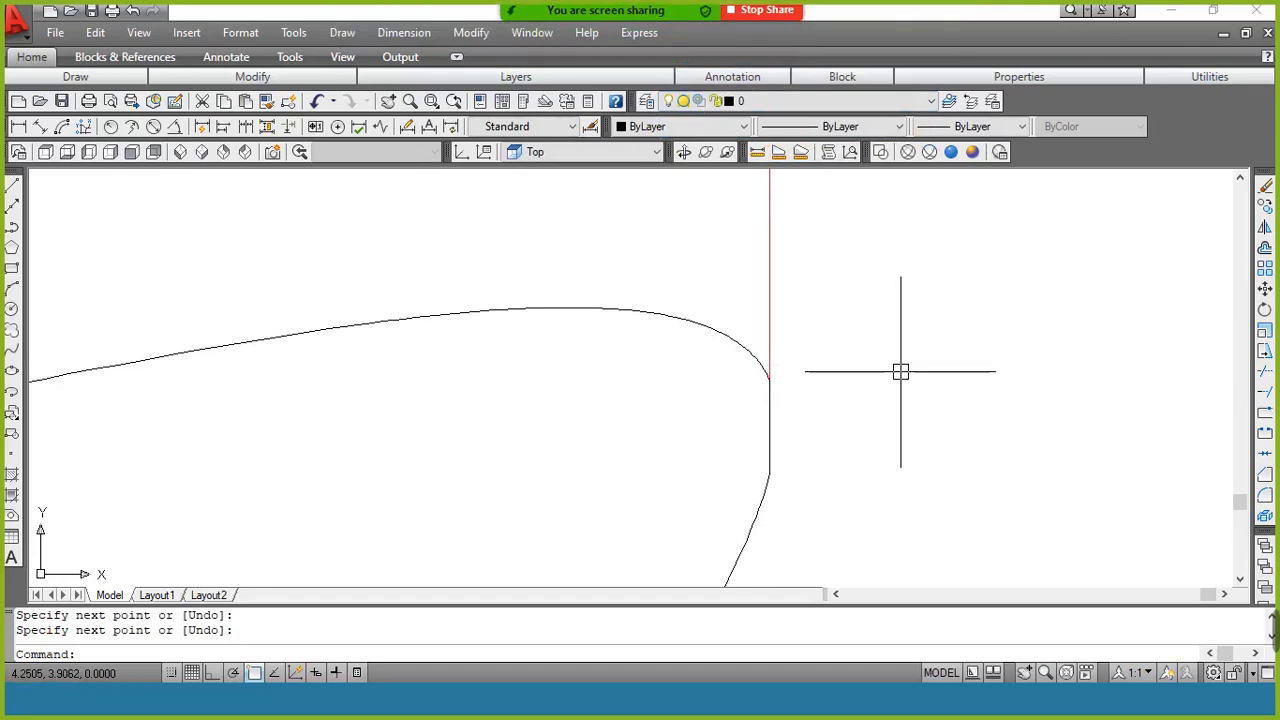
Revolve the spline profile segments and the connecting line 360 degrees about the red vertical line
text(z)
key(Return)
text(e)
key(Return)
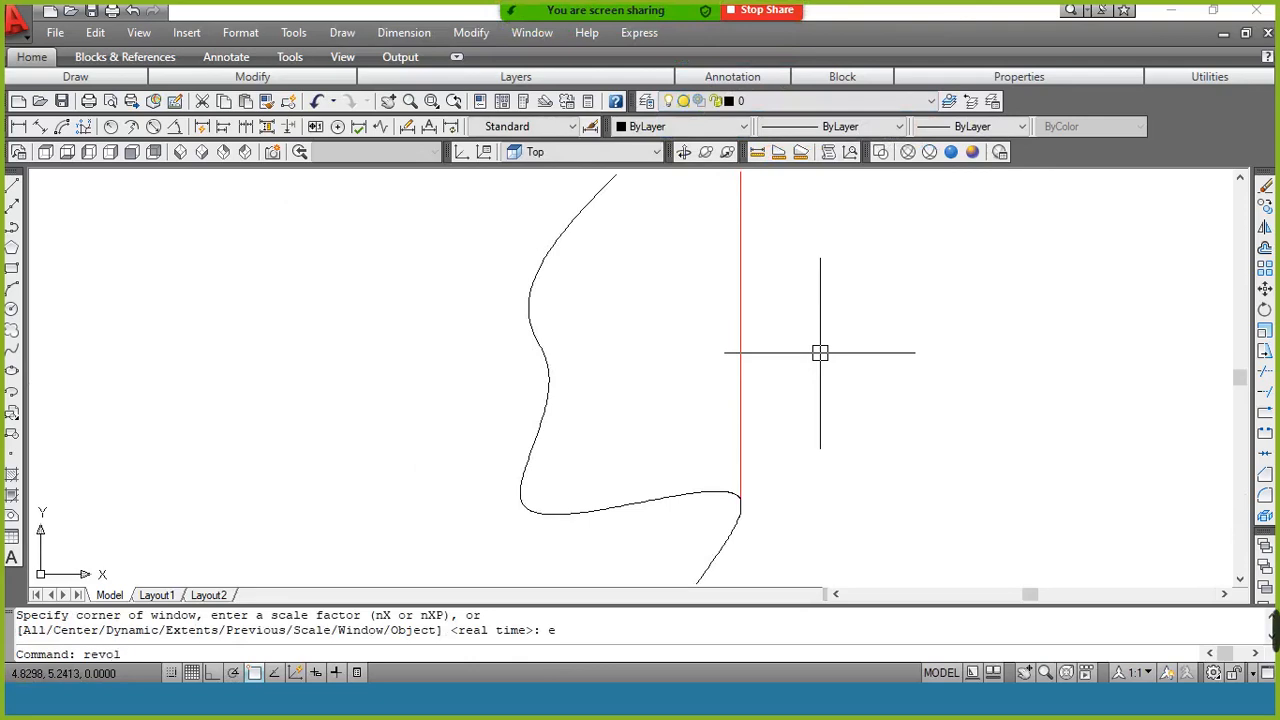
text(e)
key(Return)
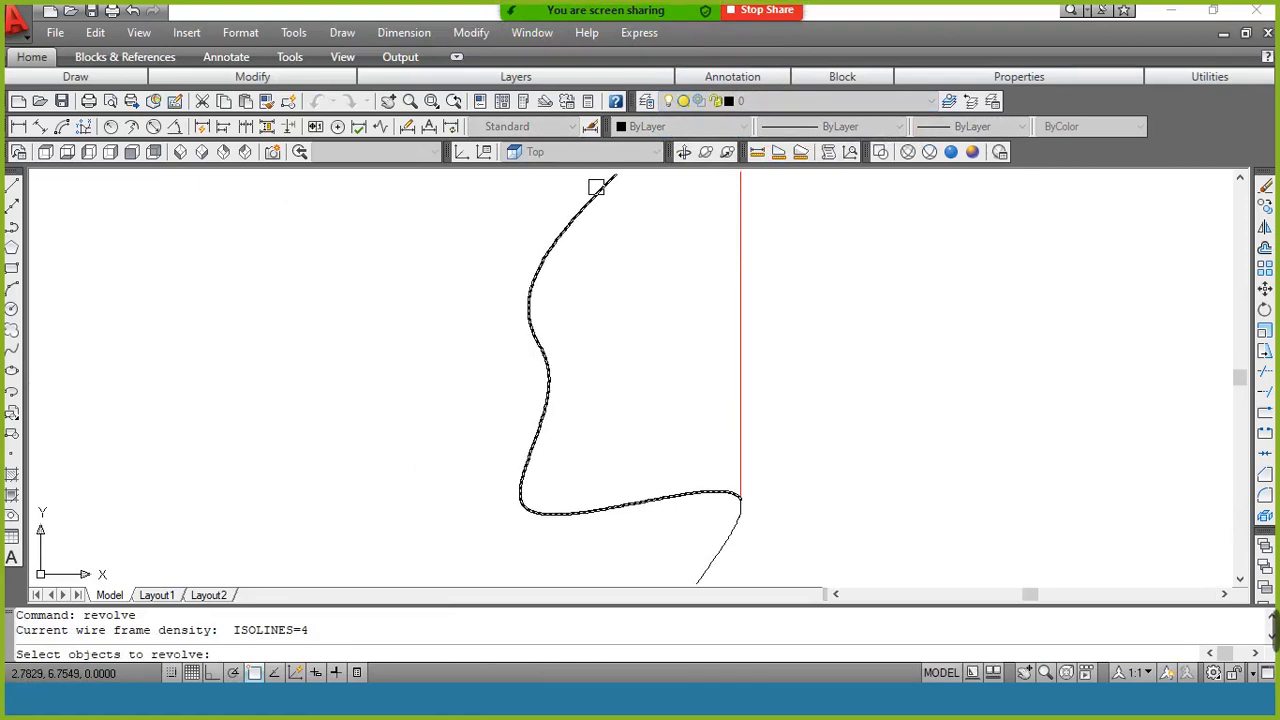
click(596, 187)
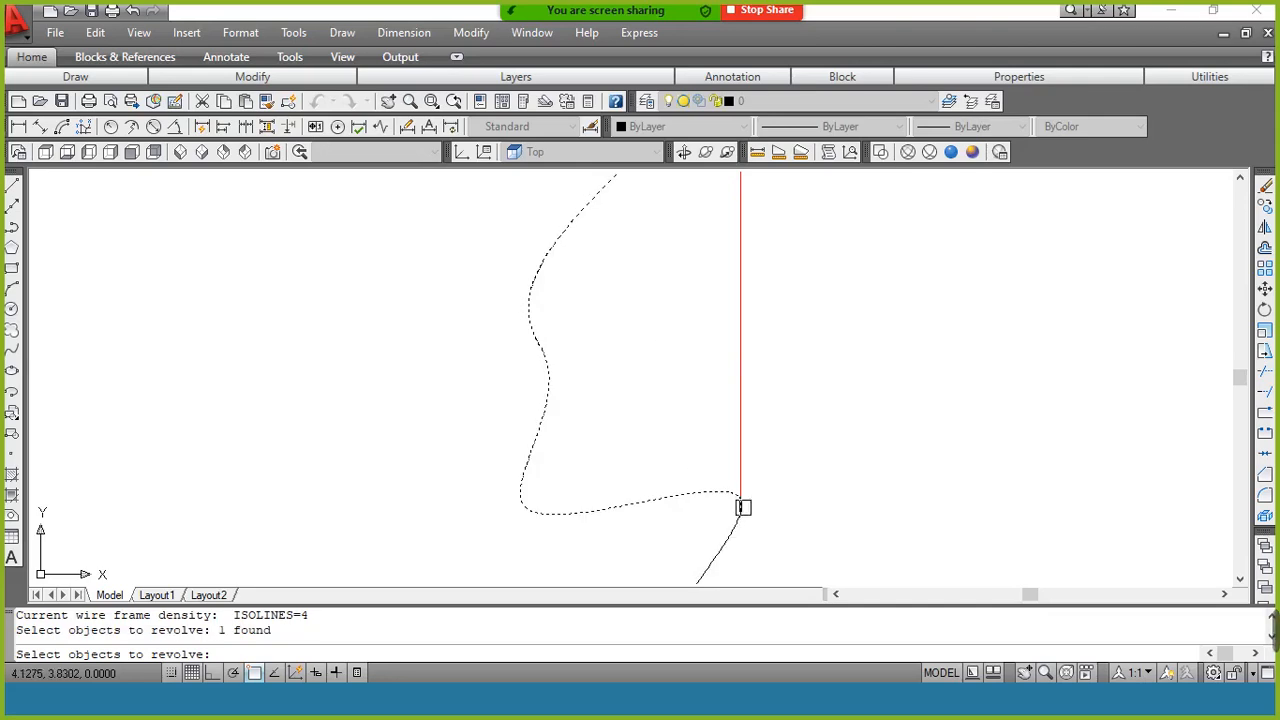
click(743, 507)
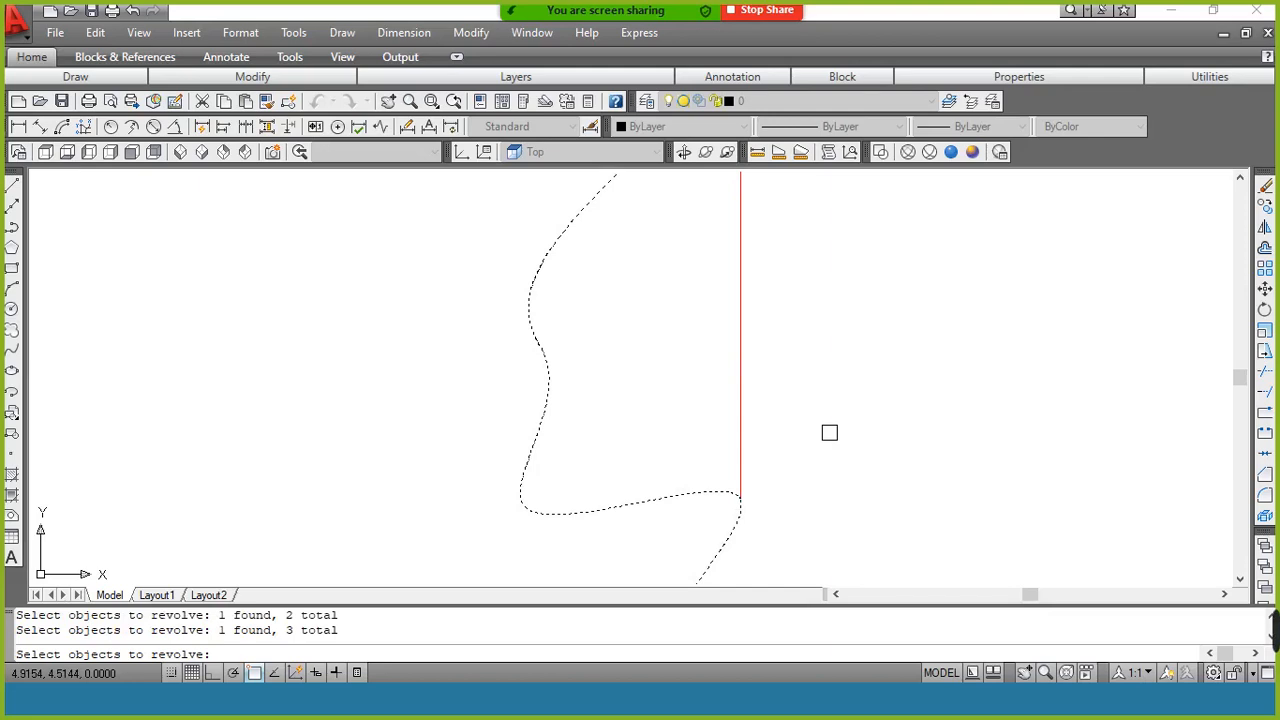
key(Return)
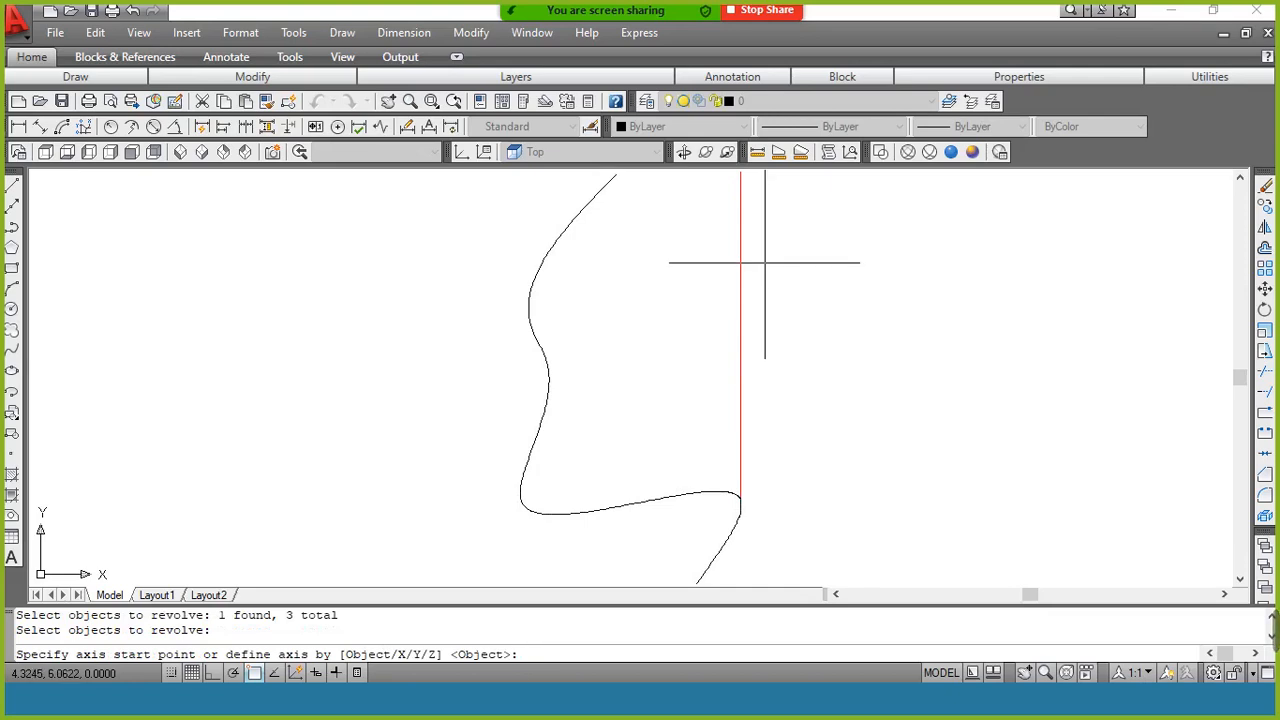
click(740, 175)
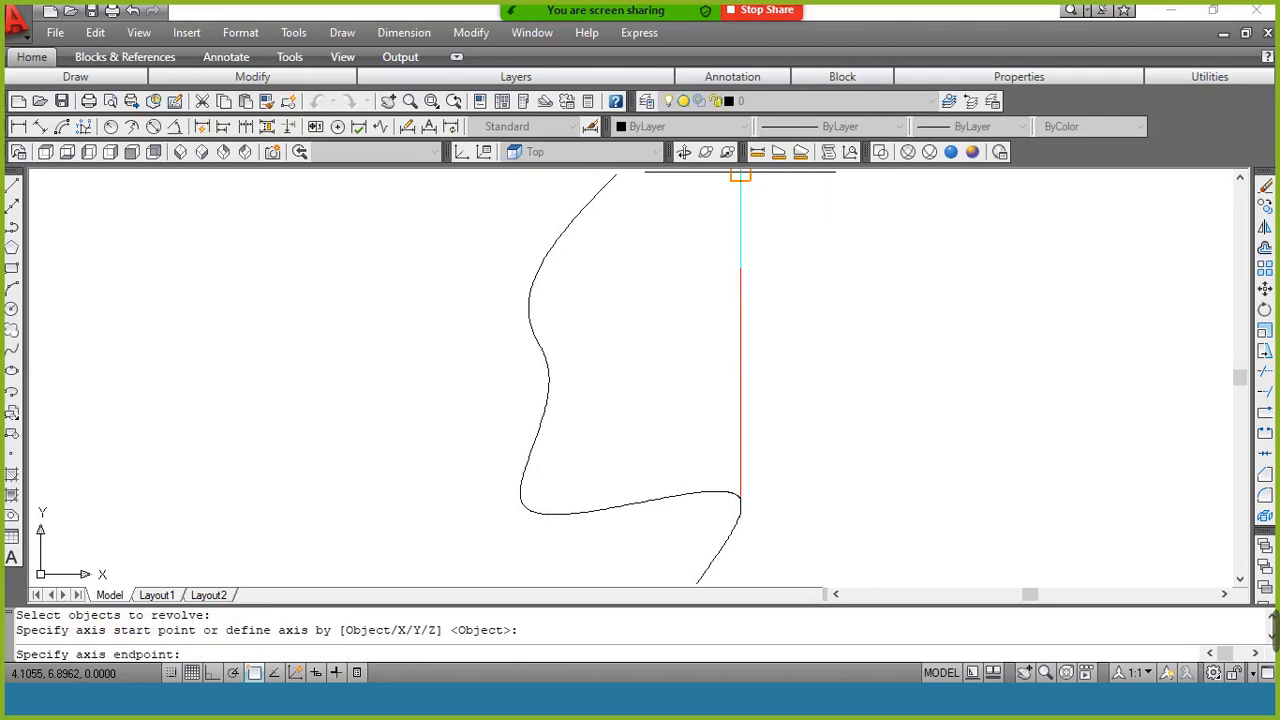
click(740, 491)
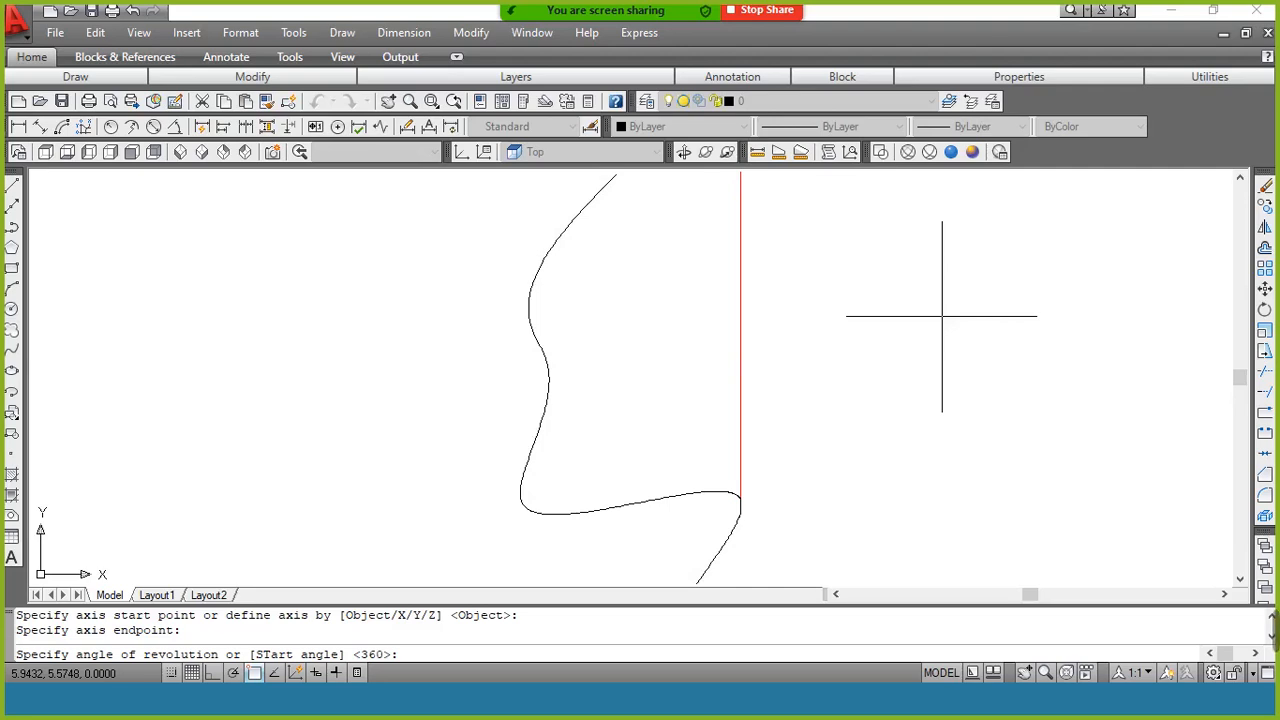
key(Return)
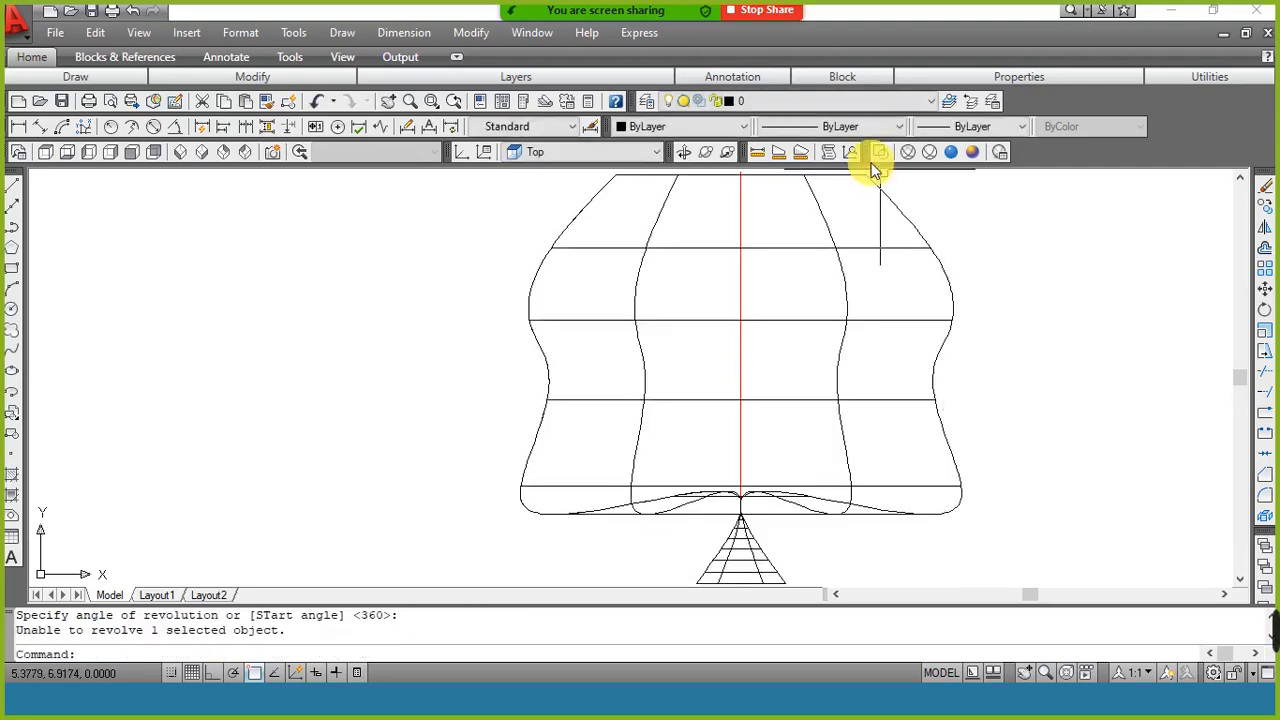
Display the revolved object in the Conceptual visual style from the southeast isometric view and orbit around to its back
click(786, 156)
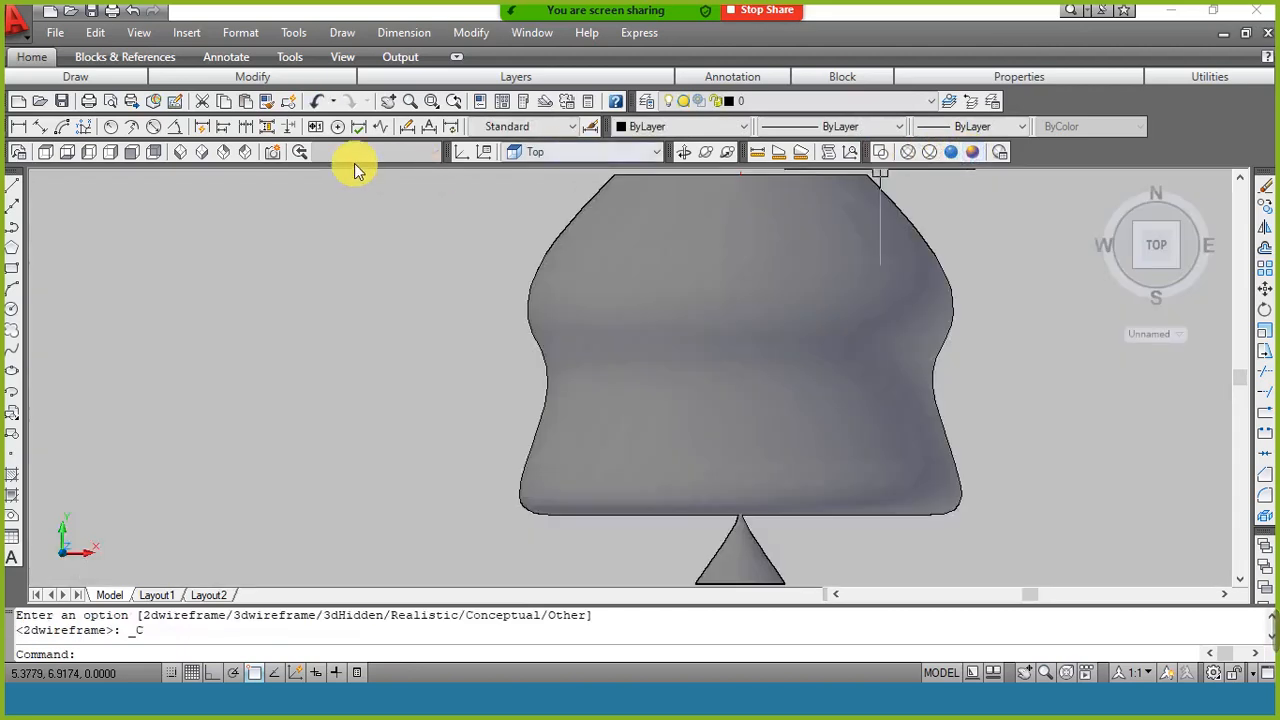
click(203, 153)
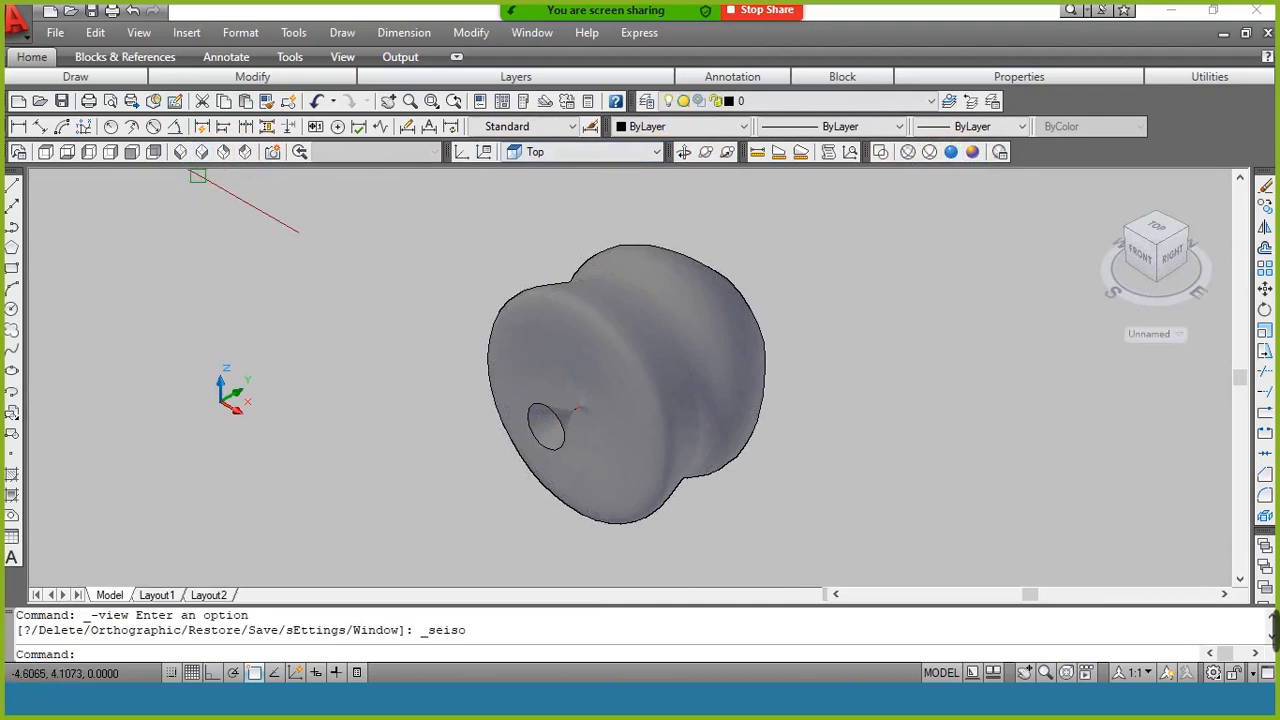
click(686, 153)
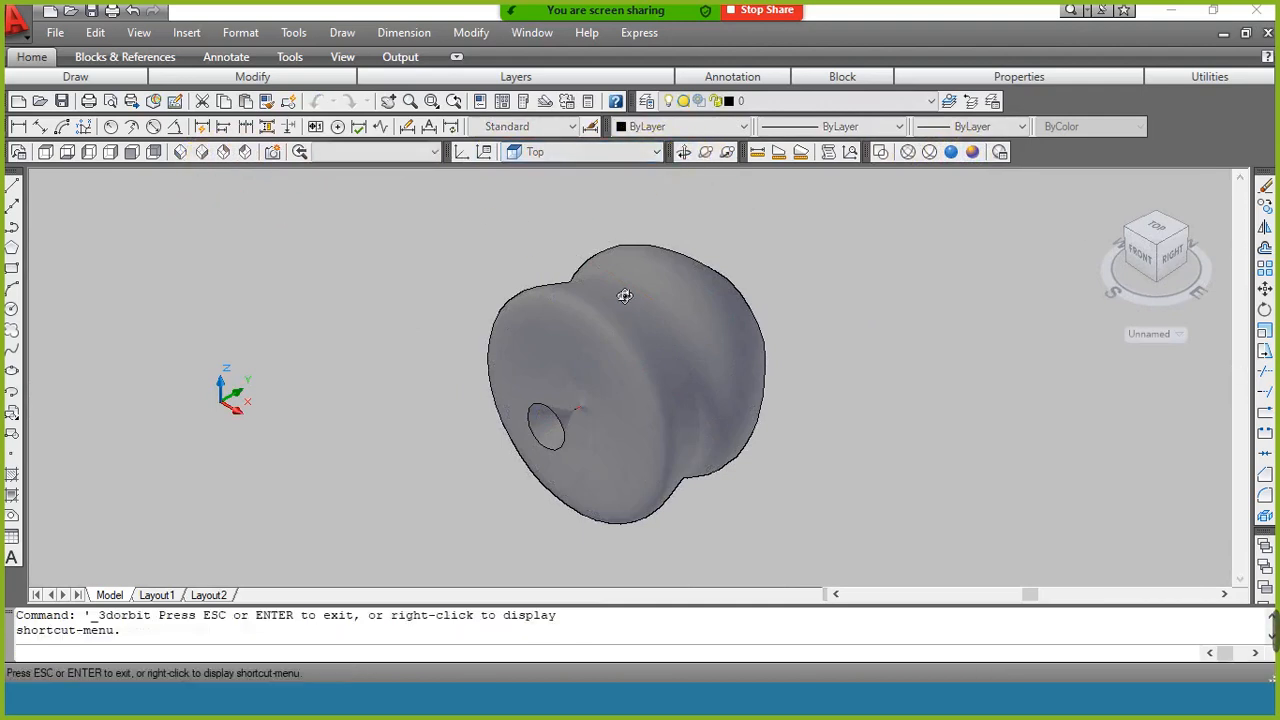
drag(586, 351, 652, 305)
drag(600, 522, 654, 392)
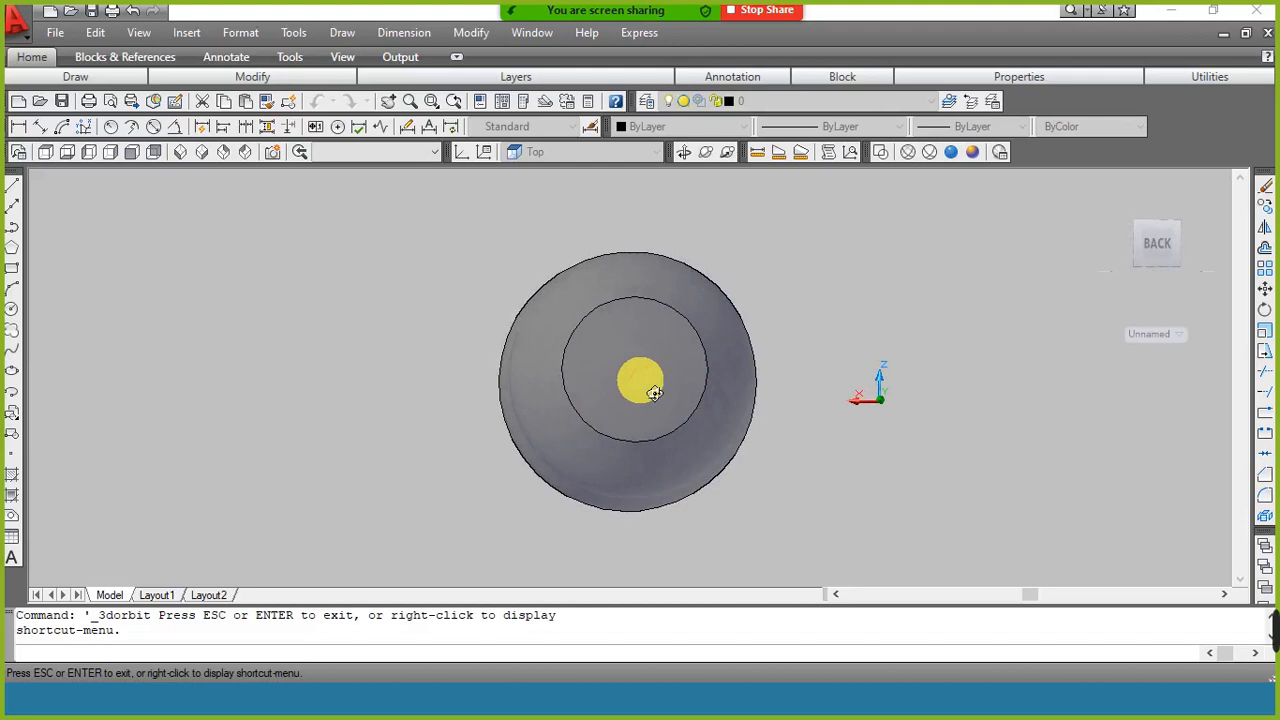
mouse_move(666, 400)
mouse_down()
mouse_move(669, 317)
mouse_move(700, 297)
mouse_move(723, 306)
mouse_move(689, 369)
mouse_move(703, 331)
mouse_move(669, 357)
mouse_move(655, 408)
mouse_move(669, 383)
mouse_up()
right_click(669, 383)
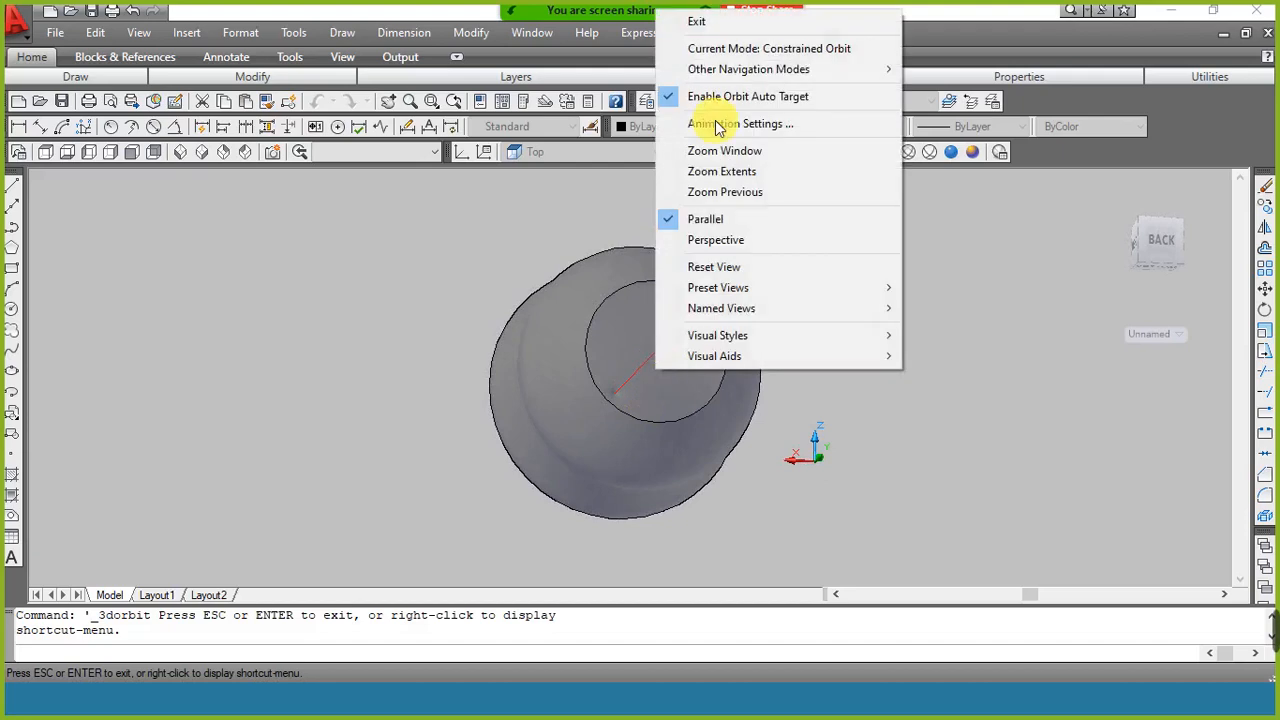
click(706, 20)
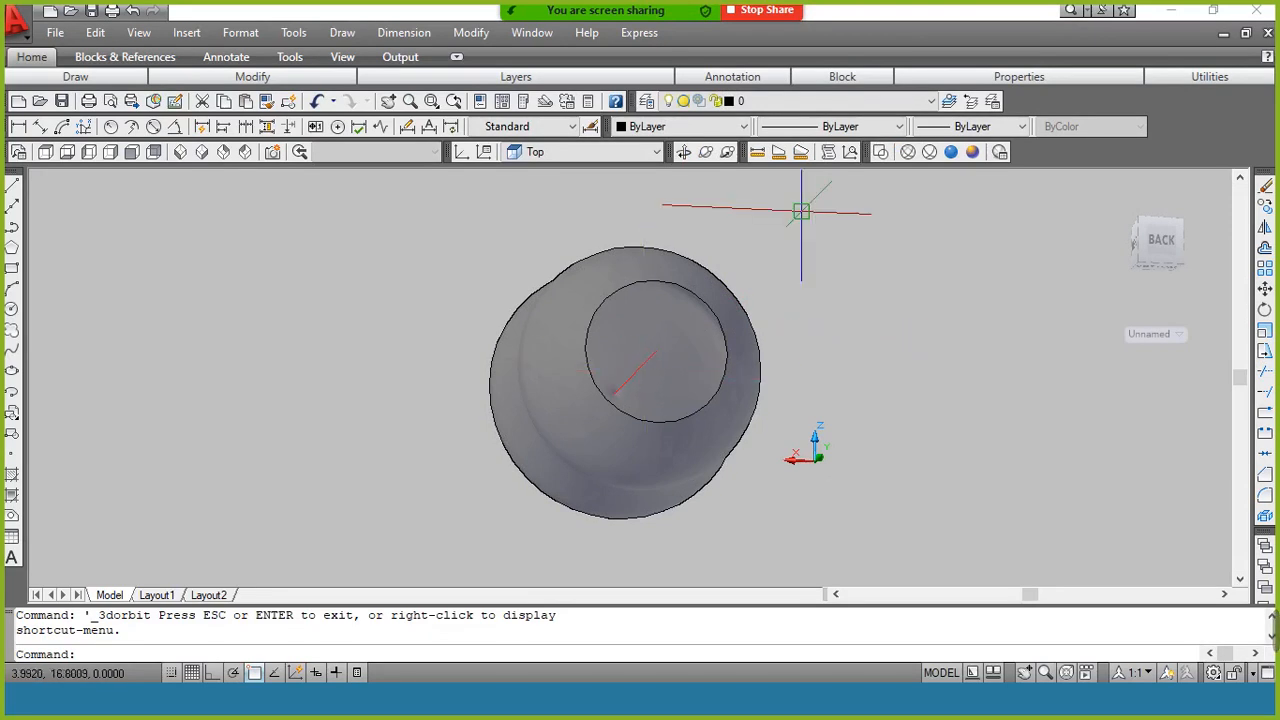
Undo the orbit, the isometric view change and the Conceptual visual style
click(317, 104)
click(317, 104)
click(317, 104)
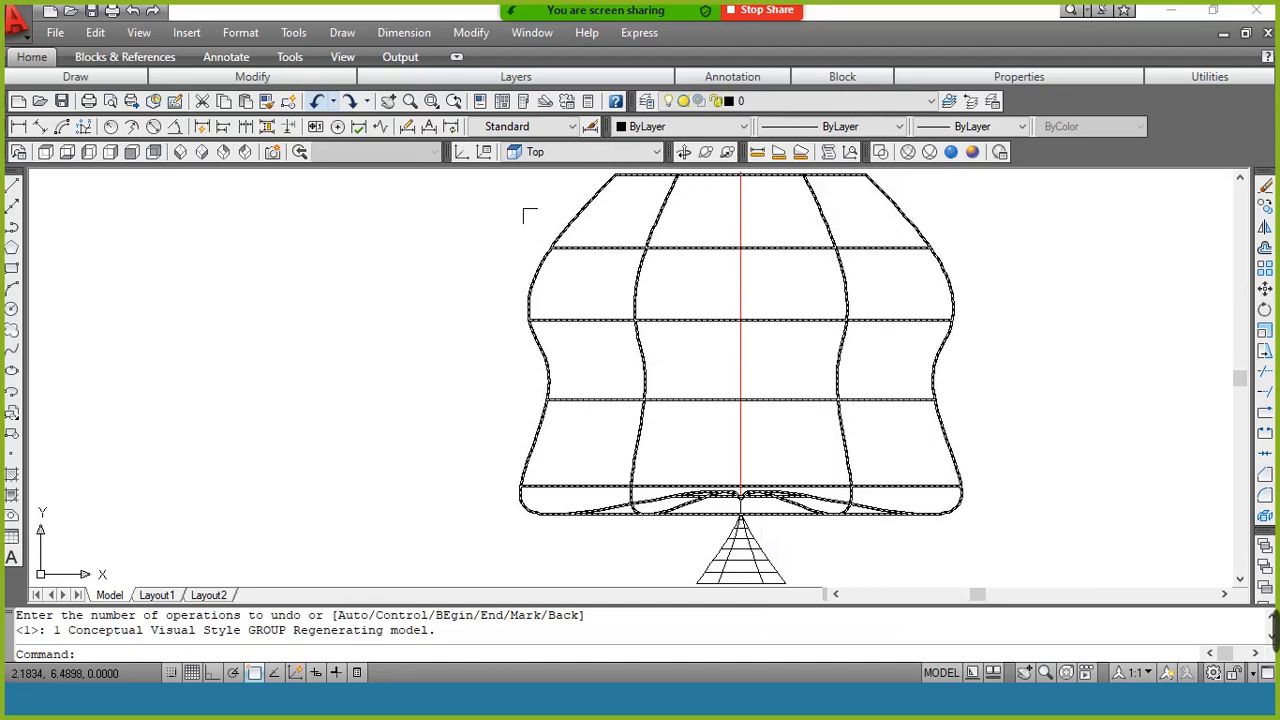
Erase all the revolved surfaces and remaining lines from the top view
click(200, 155)
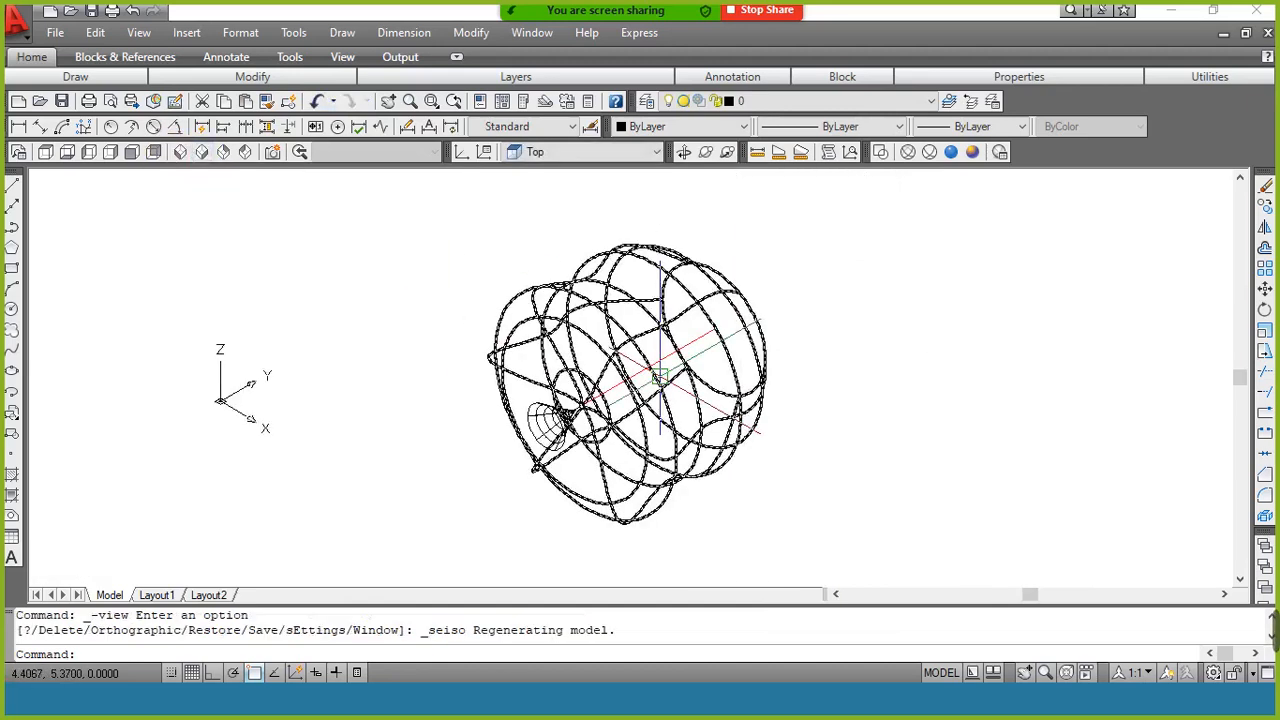
click(44, 156)
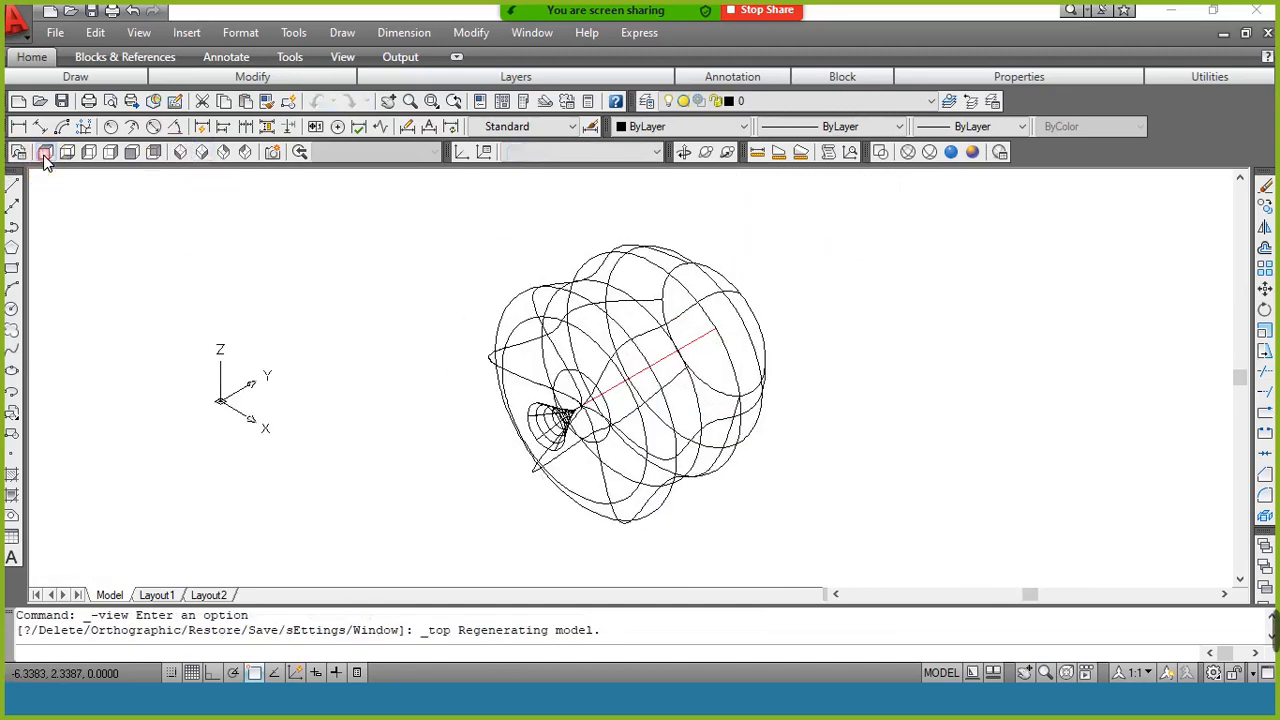
click(1076, 327)
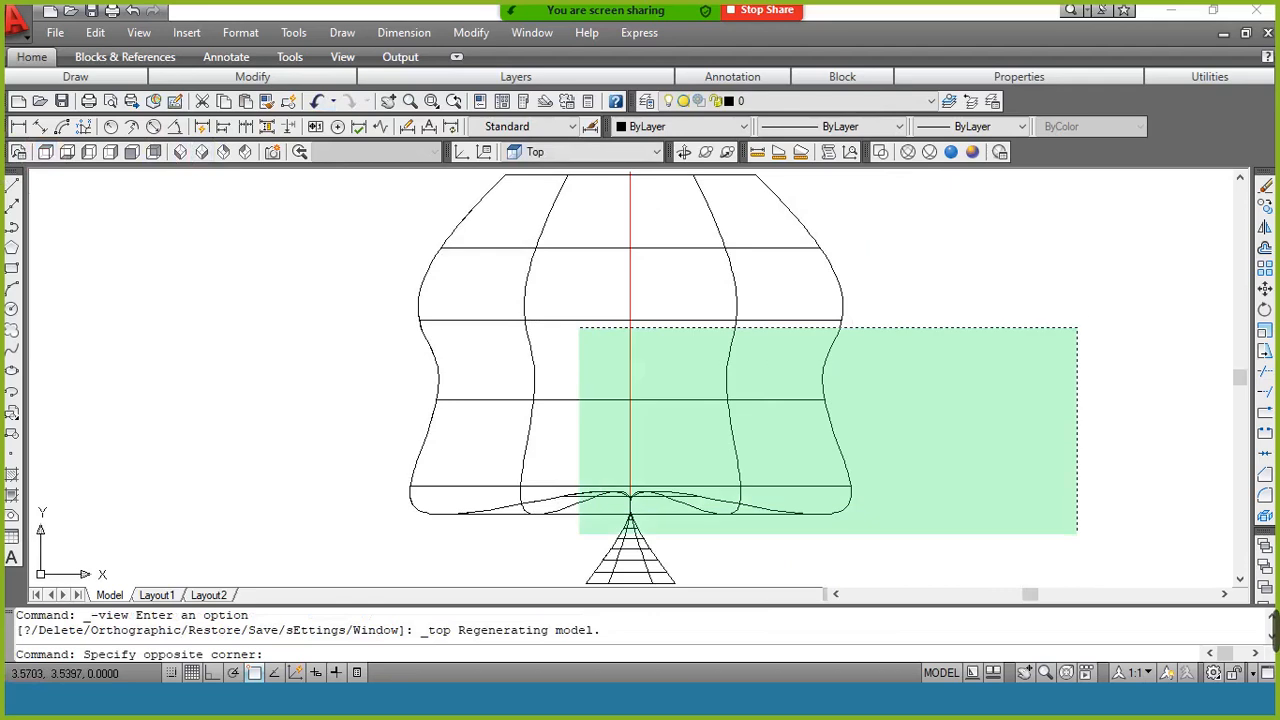
click(432, 573)
text(e)
key(Return)
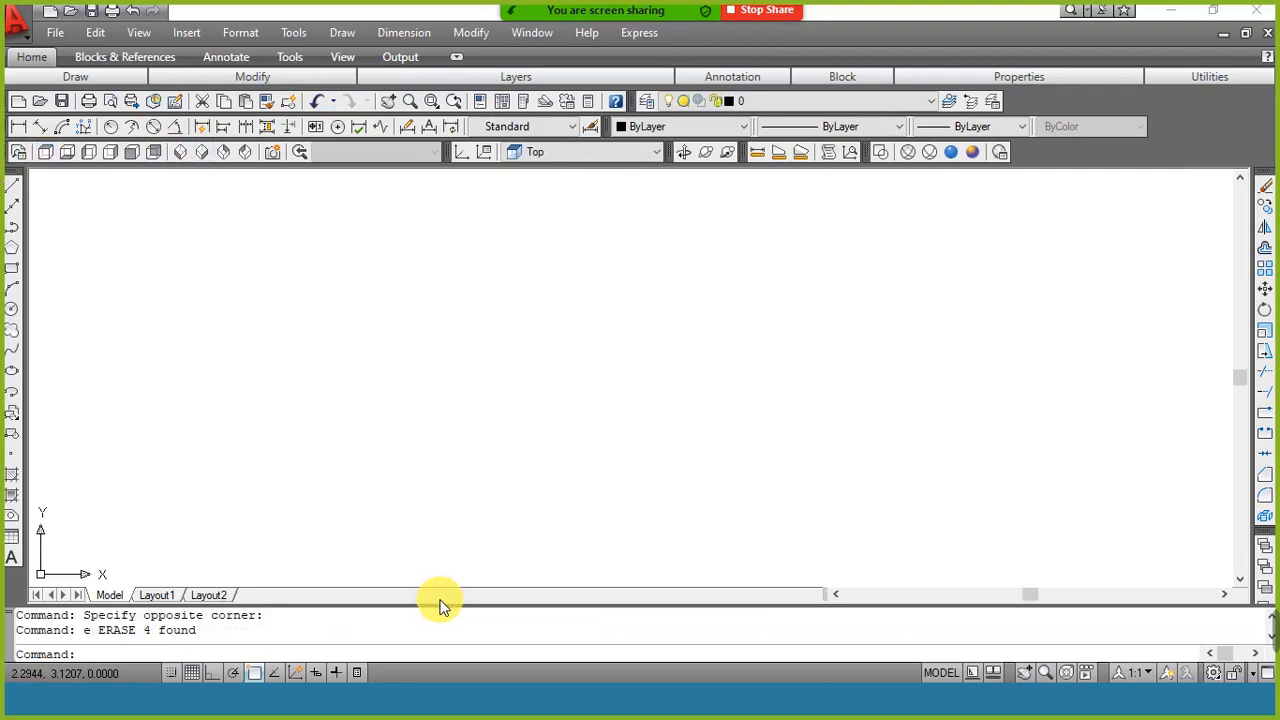
Consult the Revolve Command drawing in the Week-12 PDF in Nitro Pro and draw a line from 0,0 to 1.5,0 in AutoCAD
key(alt+Tab)
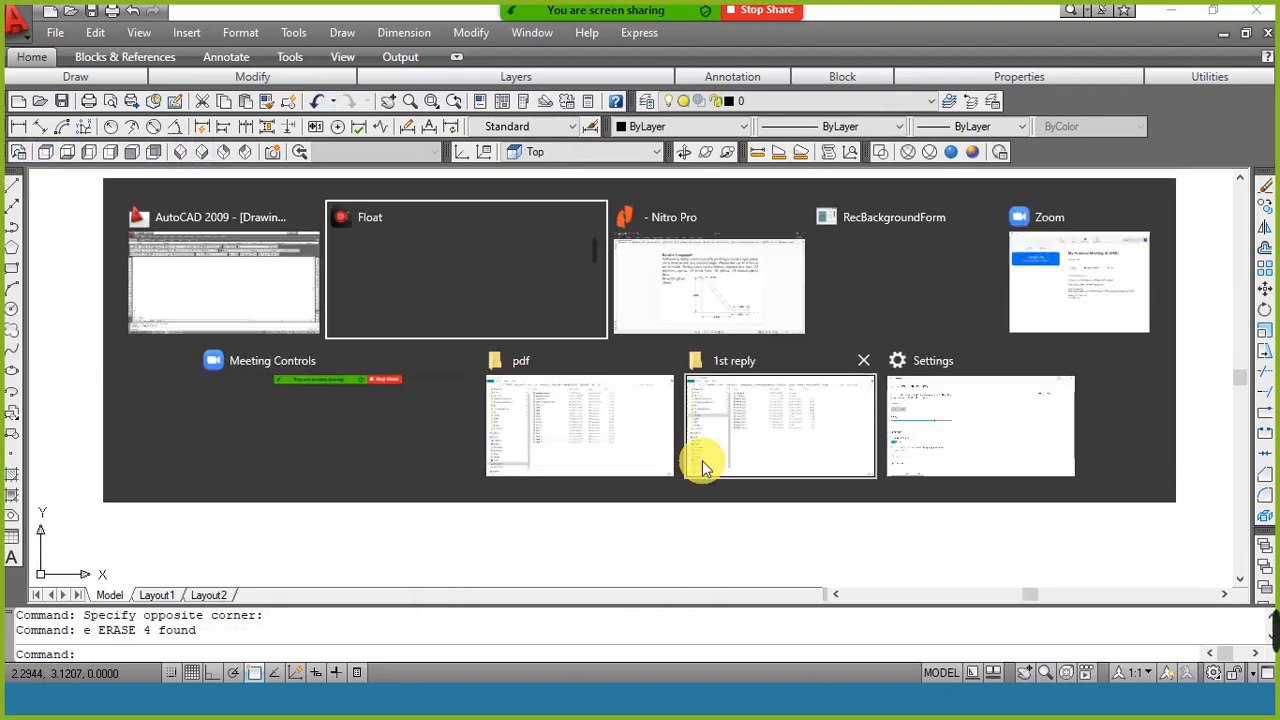
click(745, 282)
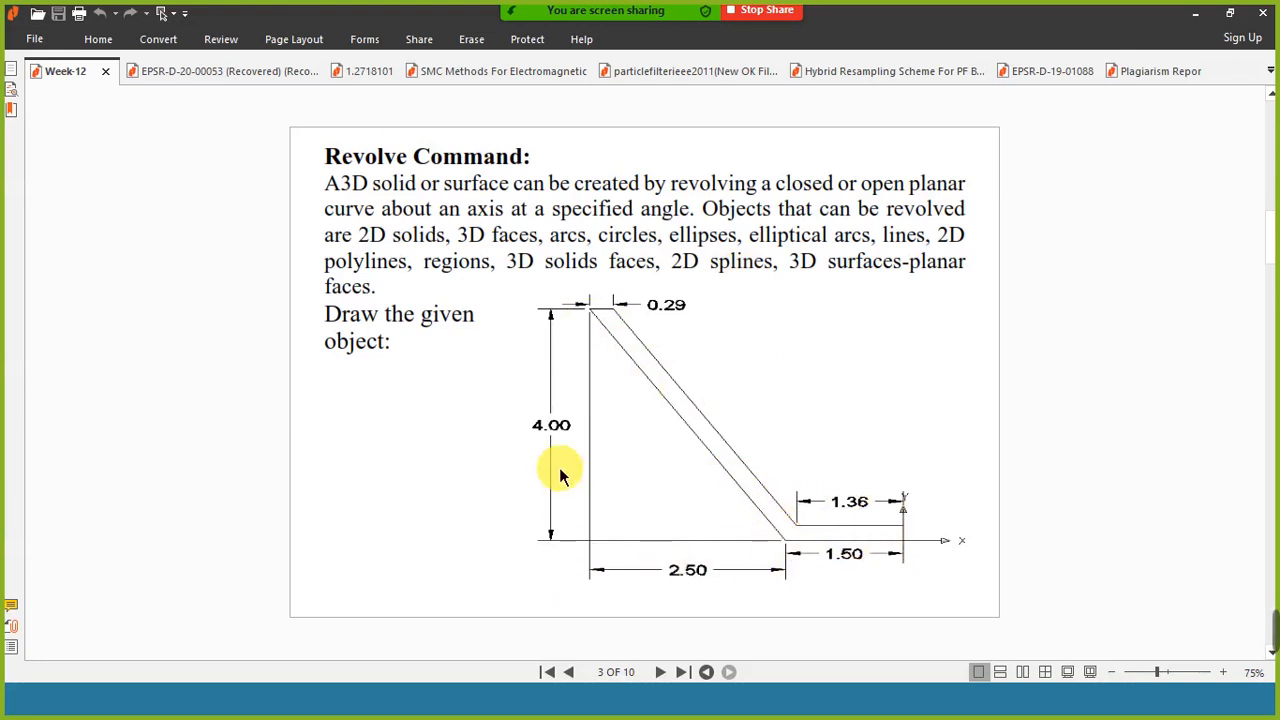
key(alt+Tab)
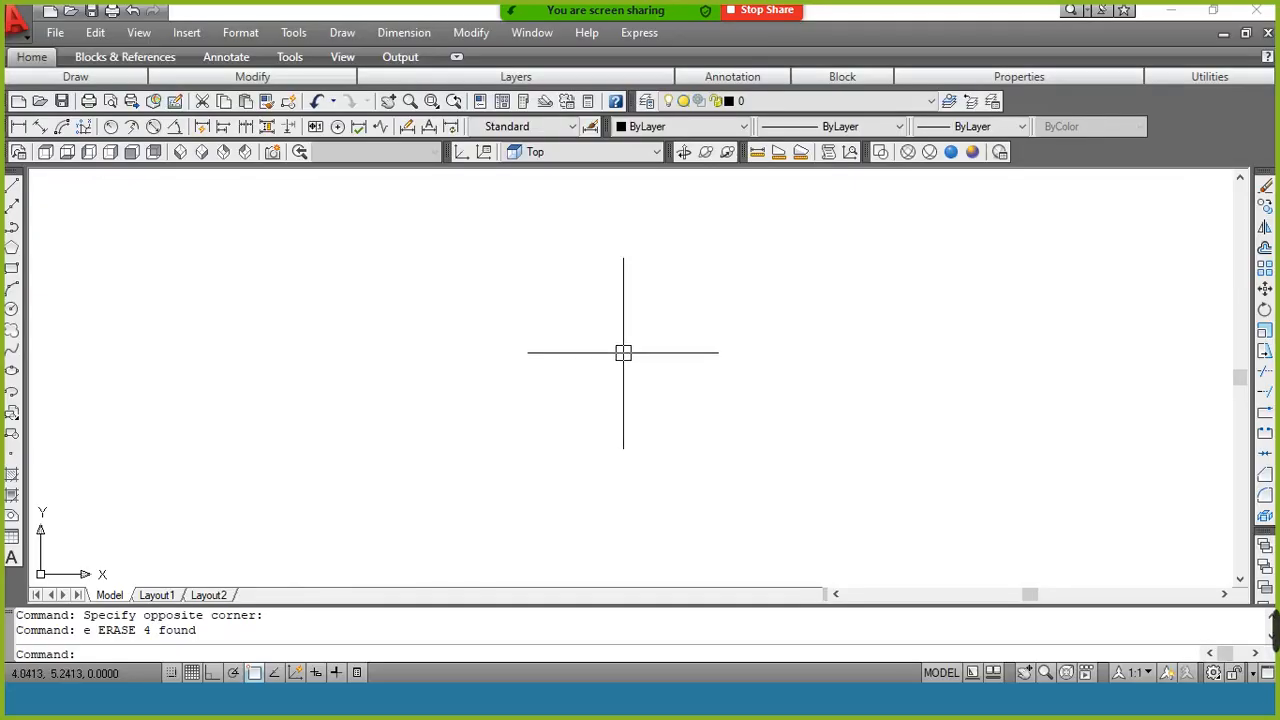
key(Return)
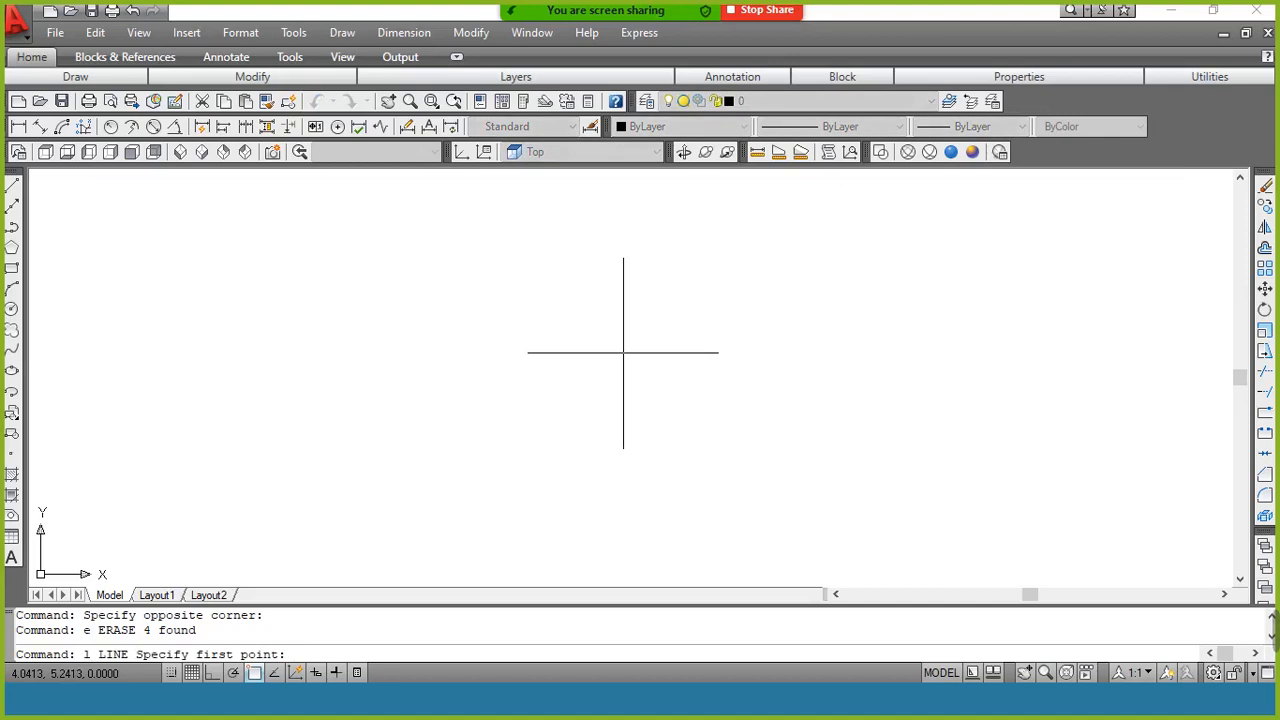
text(0,0)
key(Return)
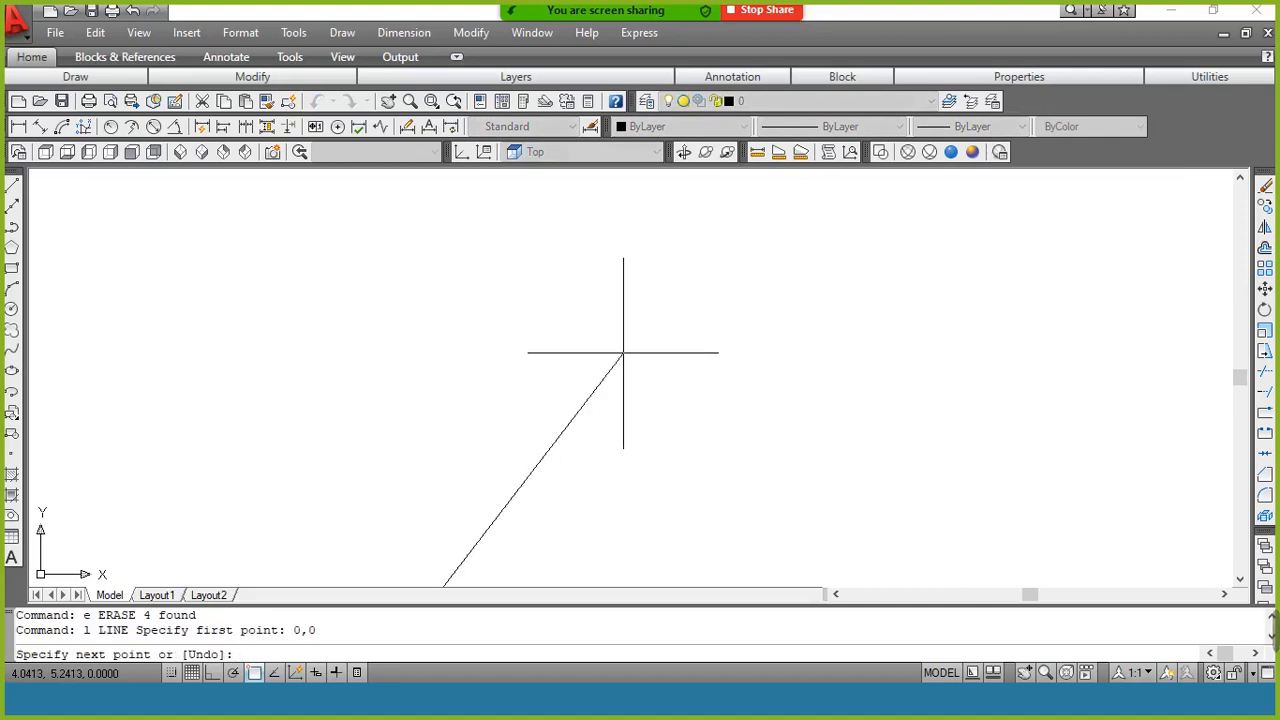
key(alt+Tab)
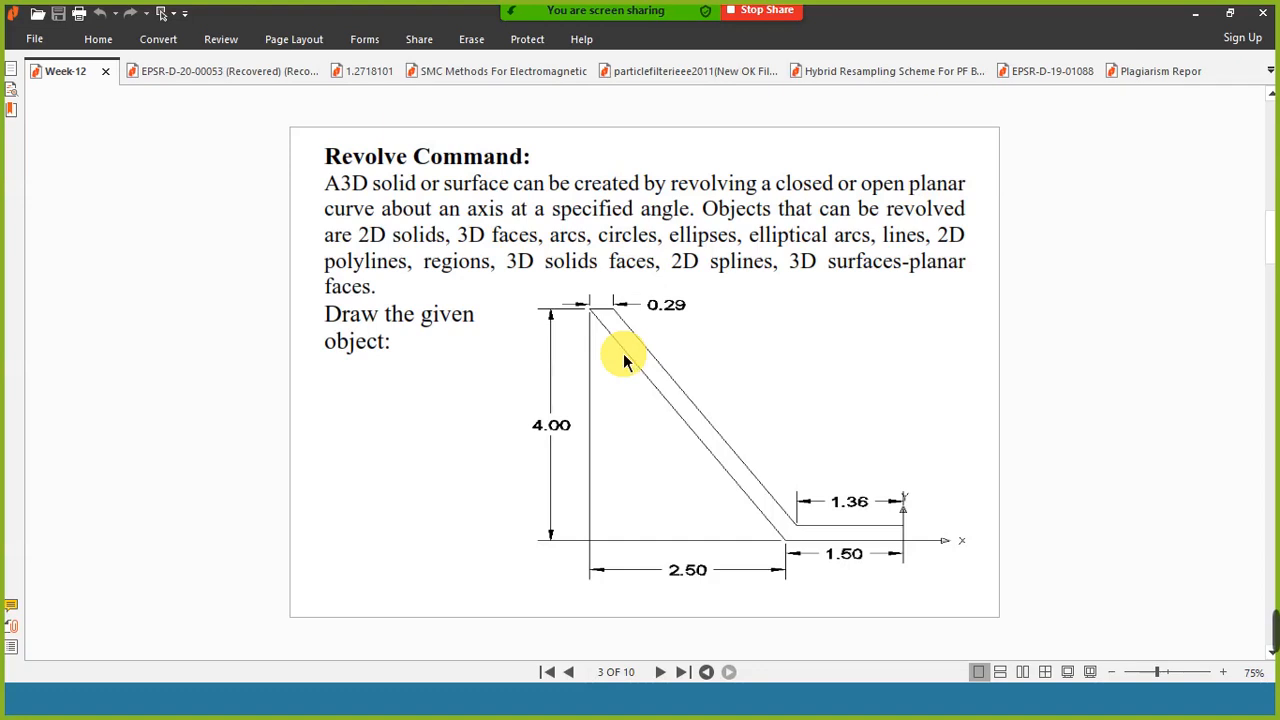
key(alt+Tab)
text(1)
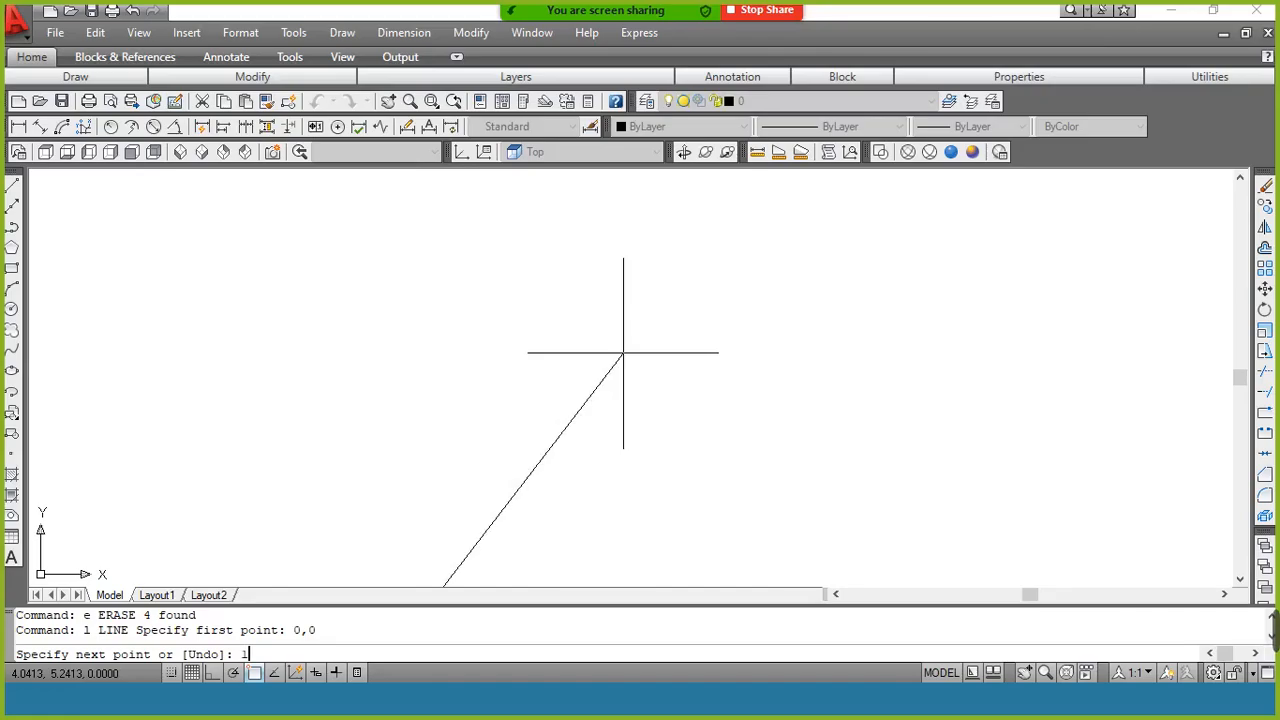
text(.5,0)
key(Return)
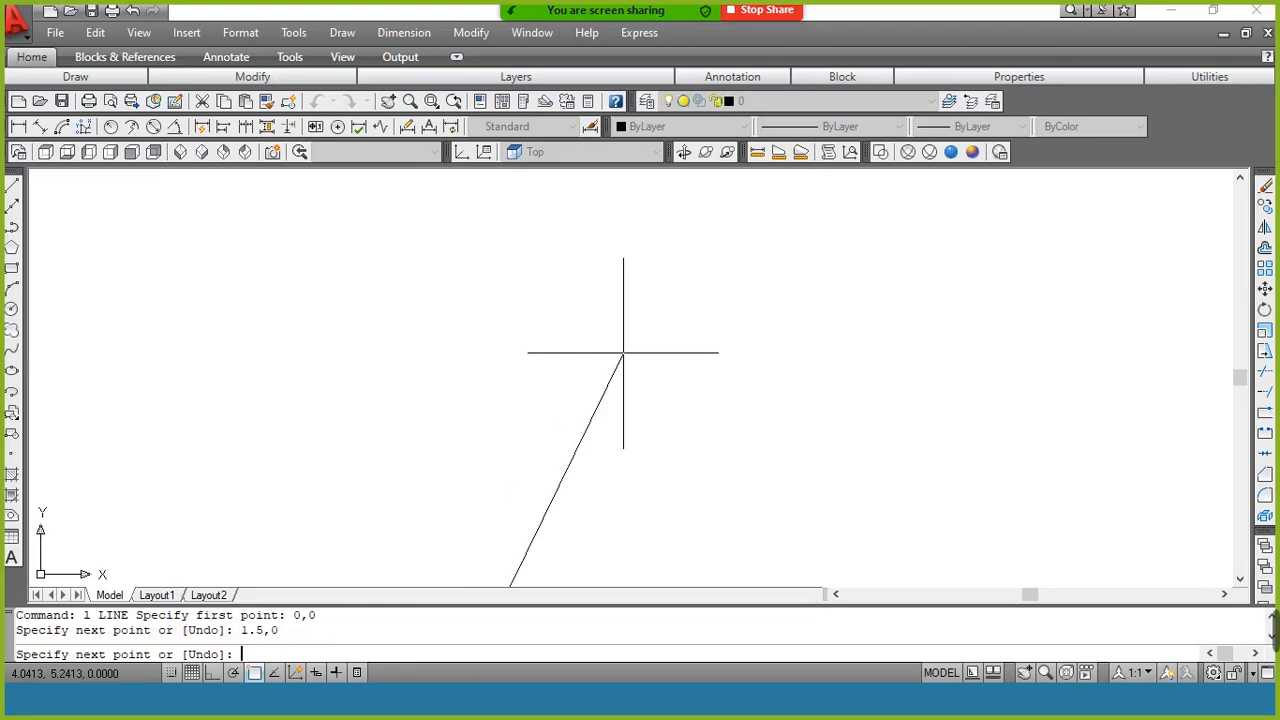
key(Return)
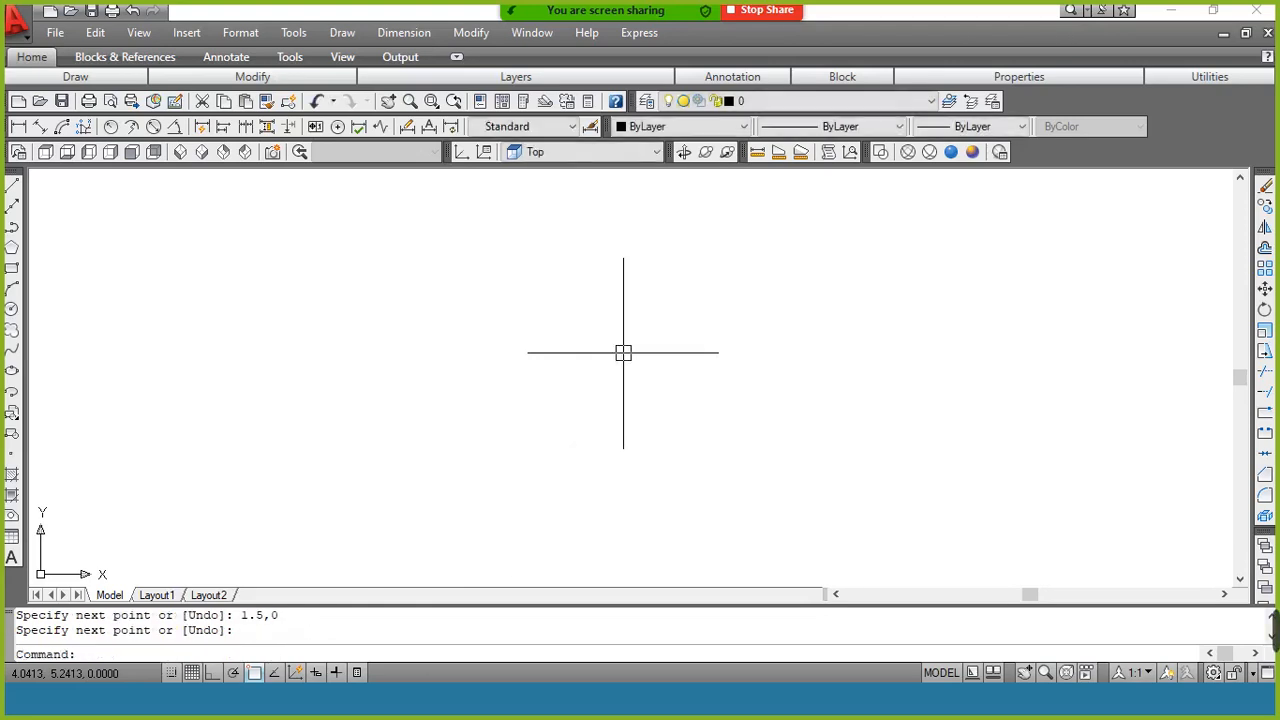
With Ortho on, draw a 0.29 vertical line upward from the base line's endpoint at 1.5,0, consulting the Week-12 PDF
text(z)
key(Return)
text(e)
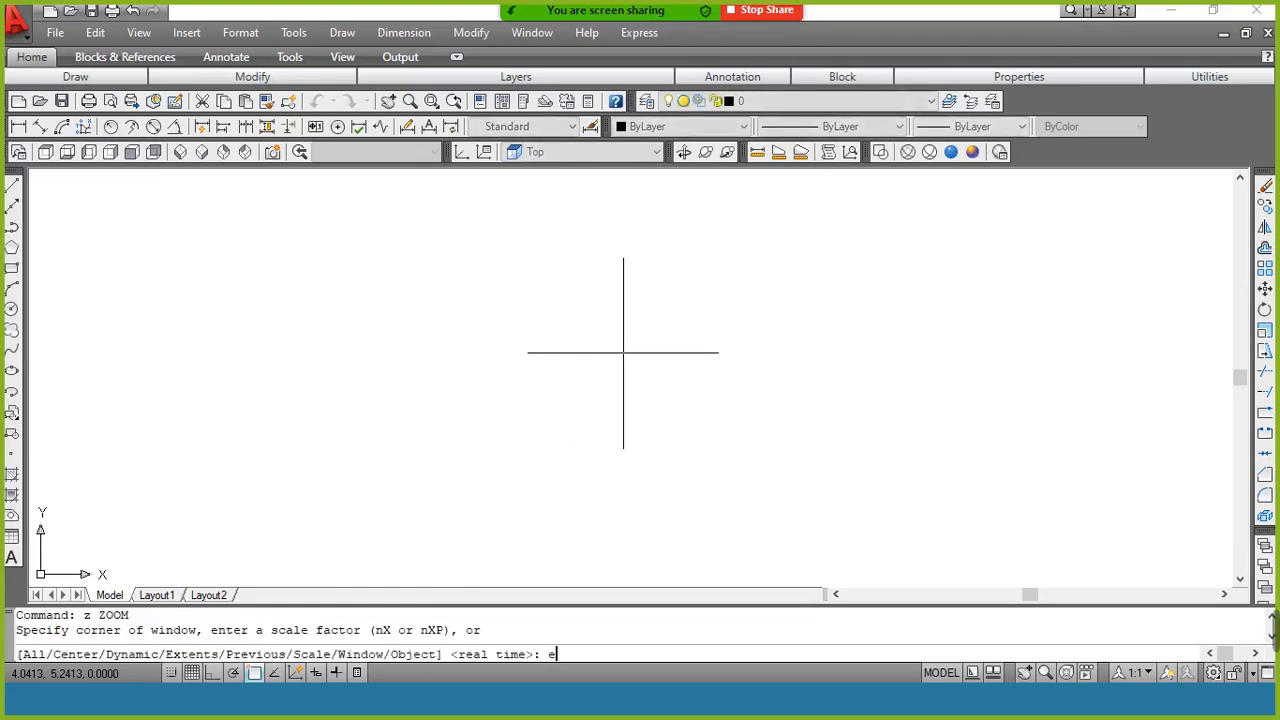
key(Return)
scroll(626, 359, down, 2)
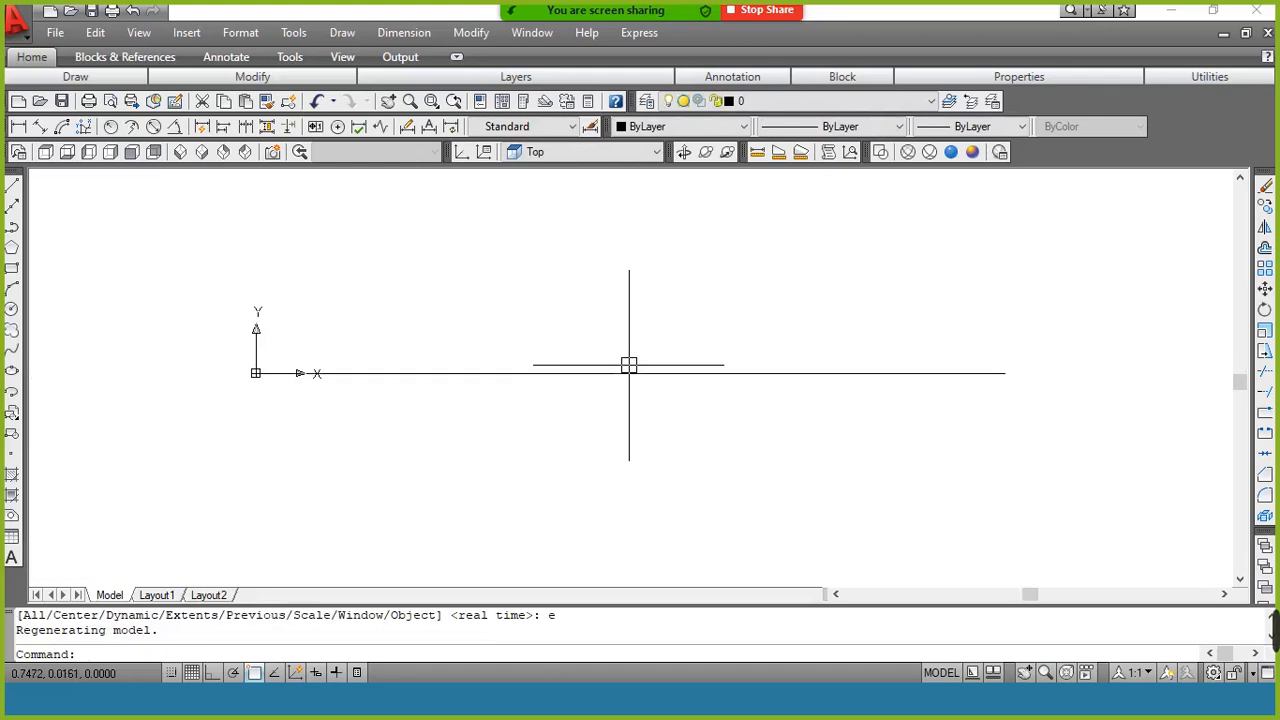
scroll(628, 365, down, 4)
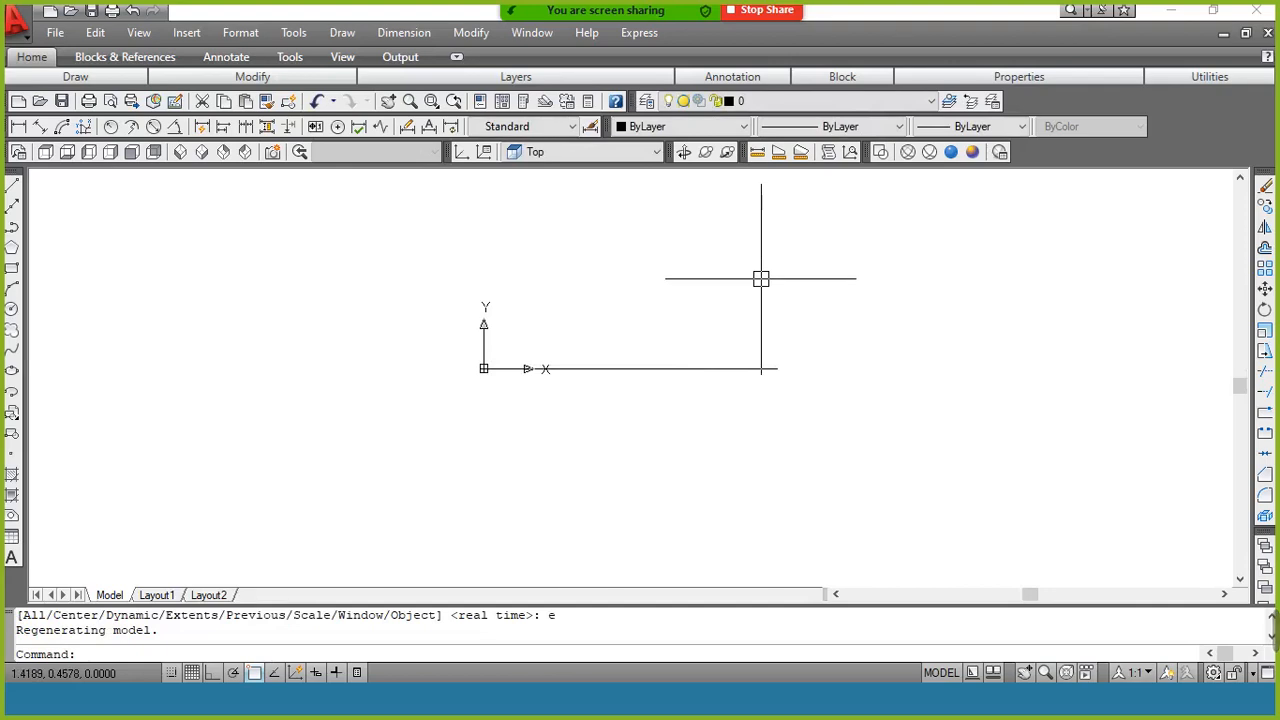
key(alt+Tab)
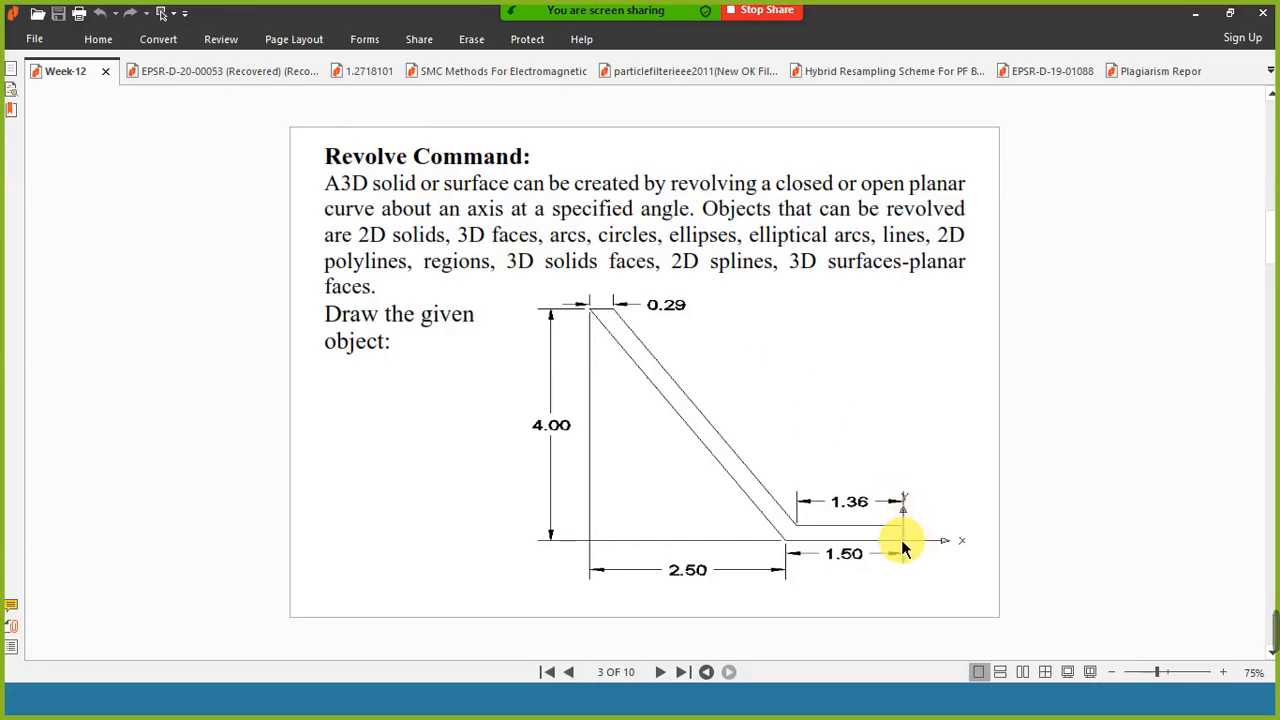
key(alt+Tab)
text(l)
key(Return)
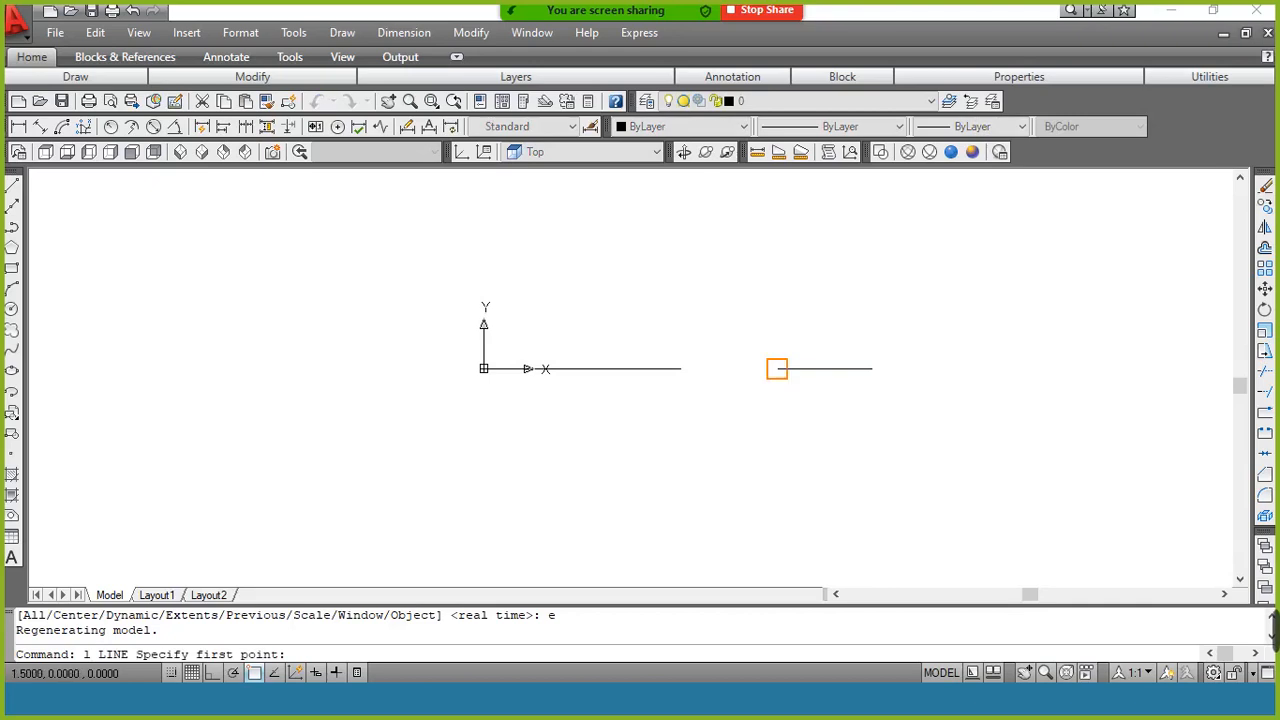
click(777, 368)
key(F8)
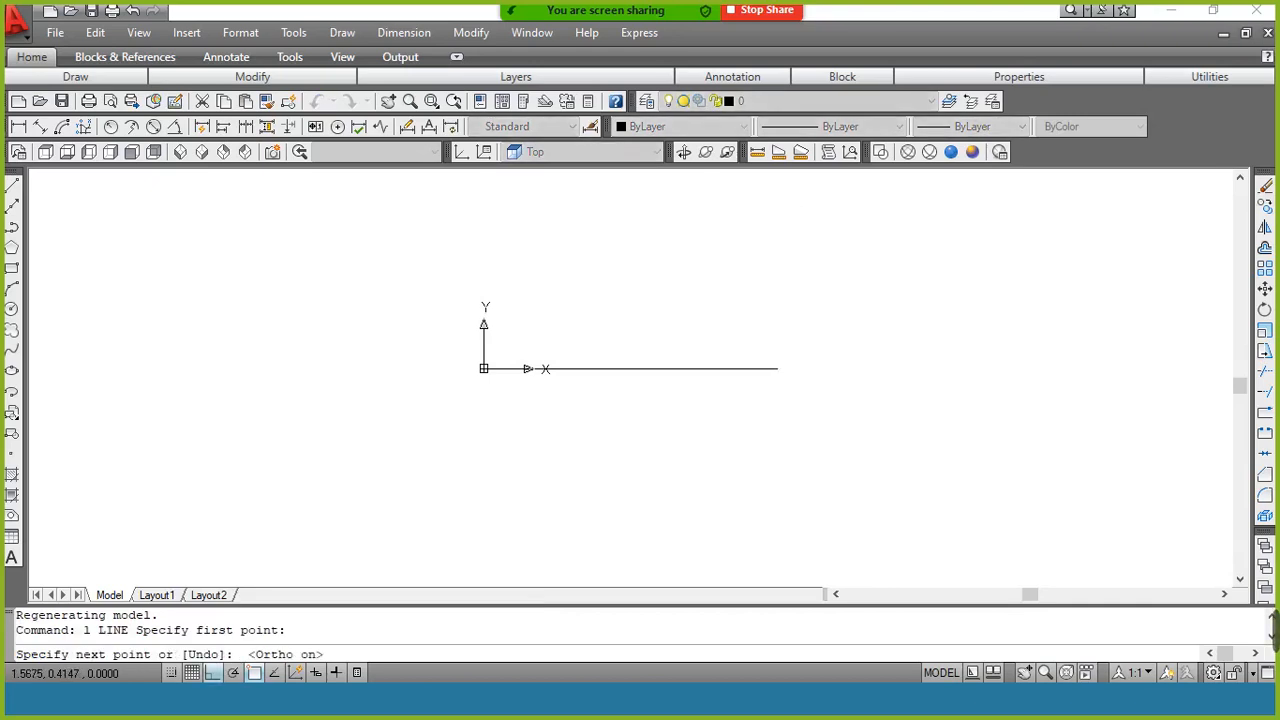
text(.)
text(25)
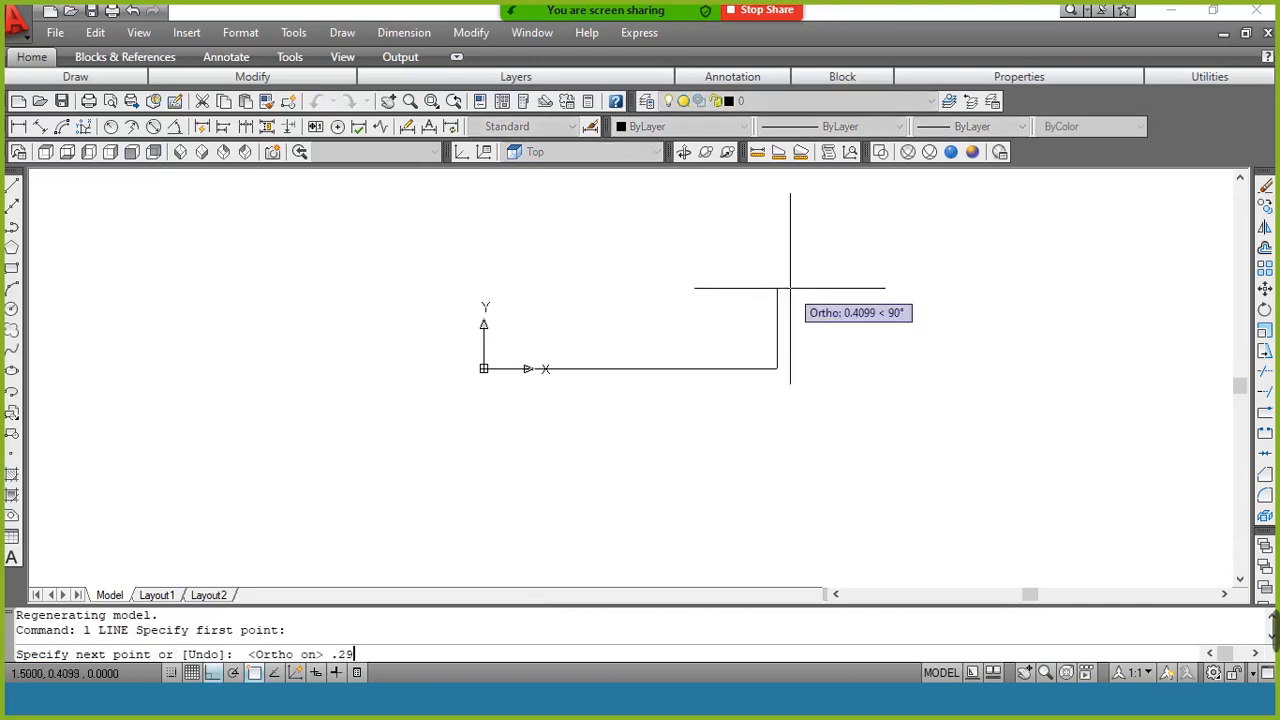
key(Return)
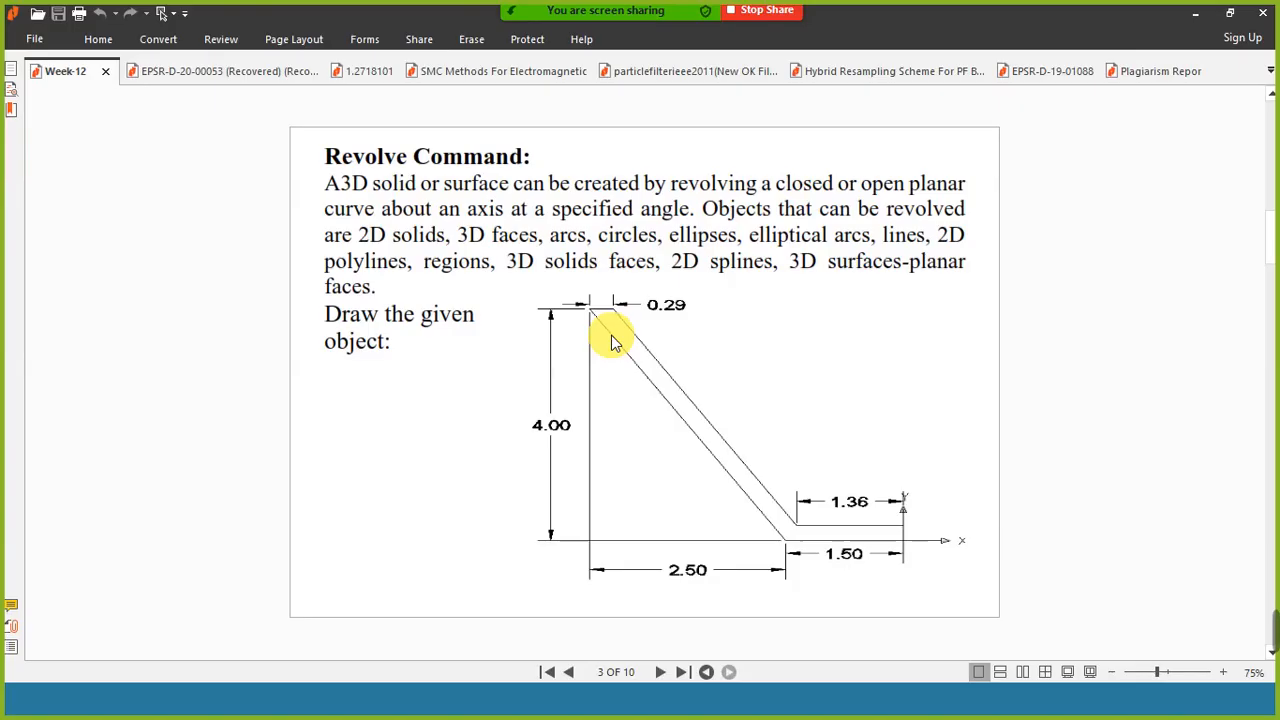
Check the PDF dimensions and continue the outline with a 1.36 horizontal line leftward from the top of the short vertical line
key(alt+Tab)
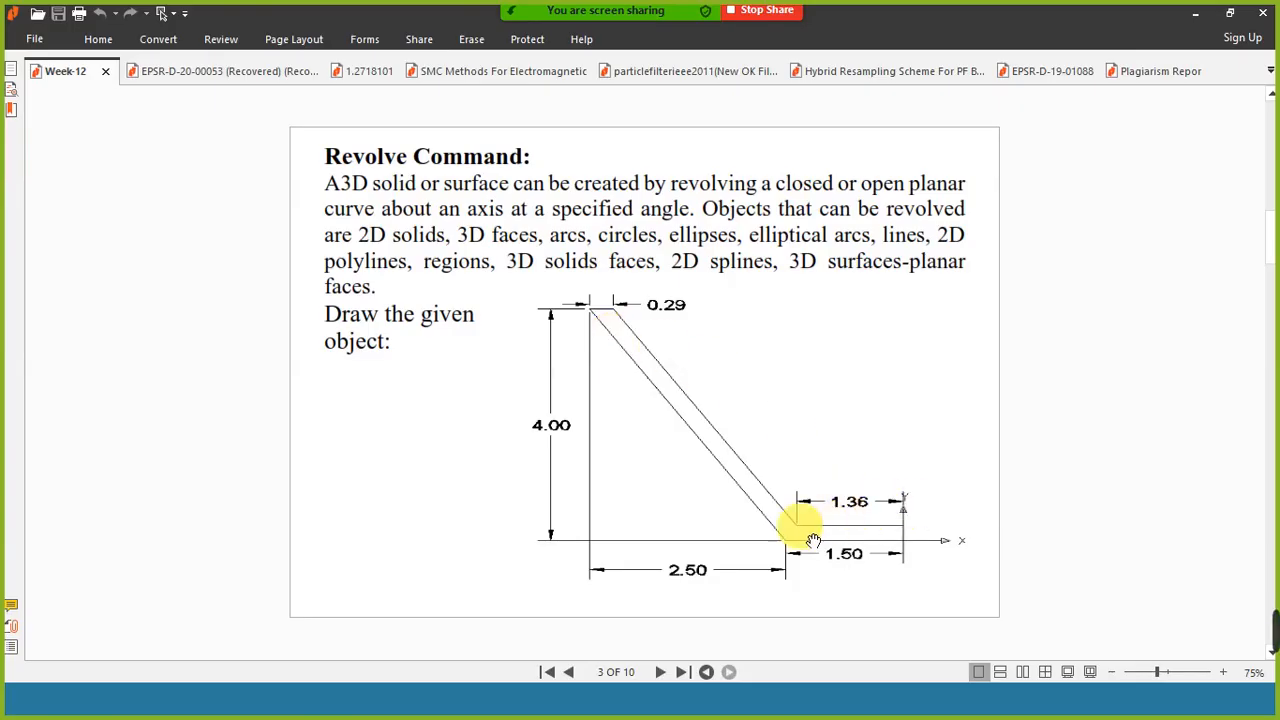
key(alt+Tab)
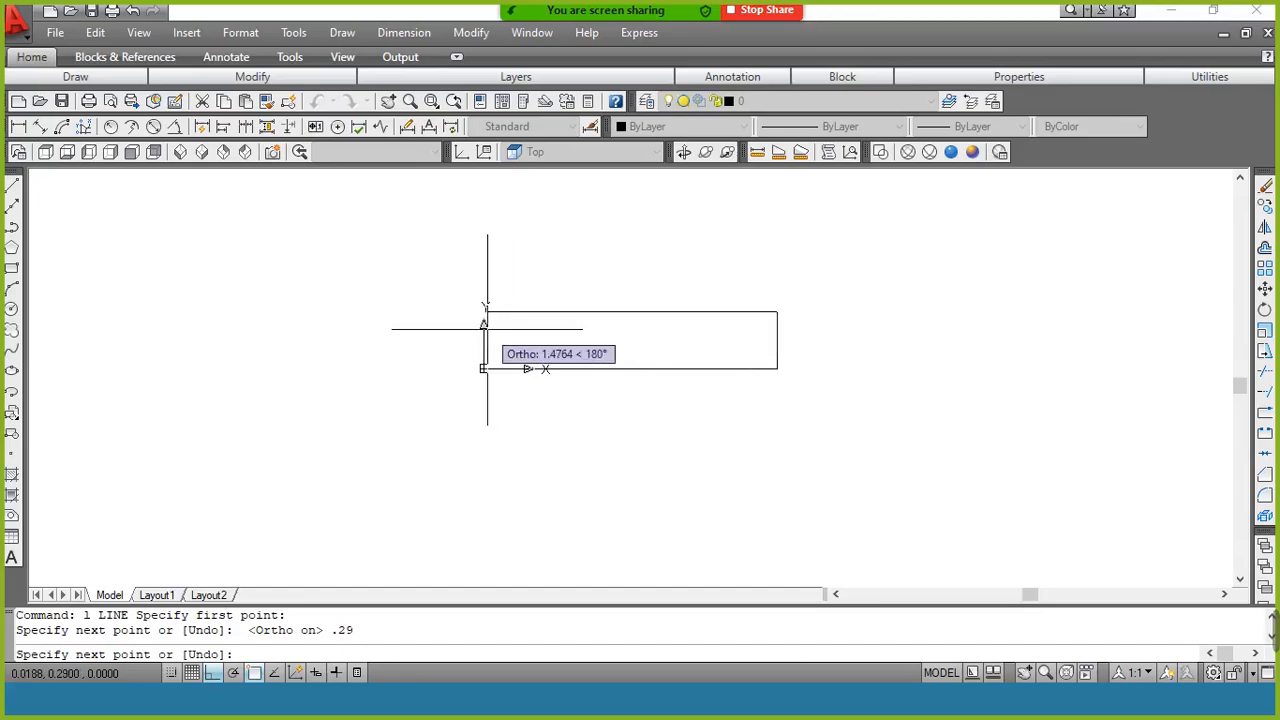
text(1.36)
key(Return)
key(Return)
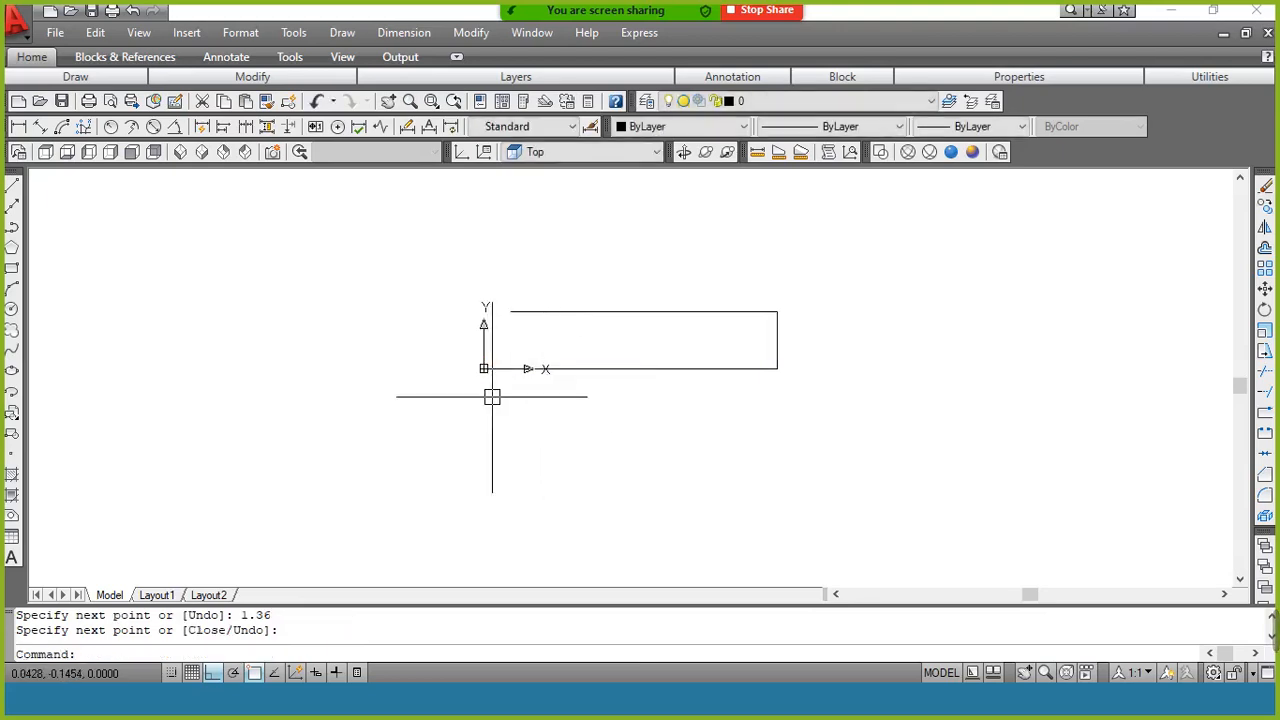
Draw the outer slanted edge as a line from the origin to -2.5,4, following the exercise dimensions in the PDF
key(Return)
click(483, 368)
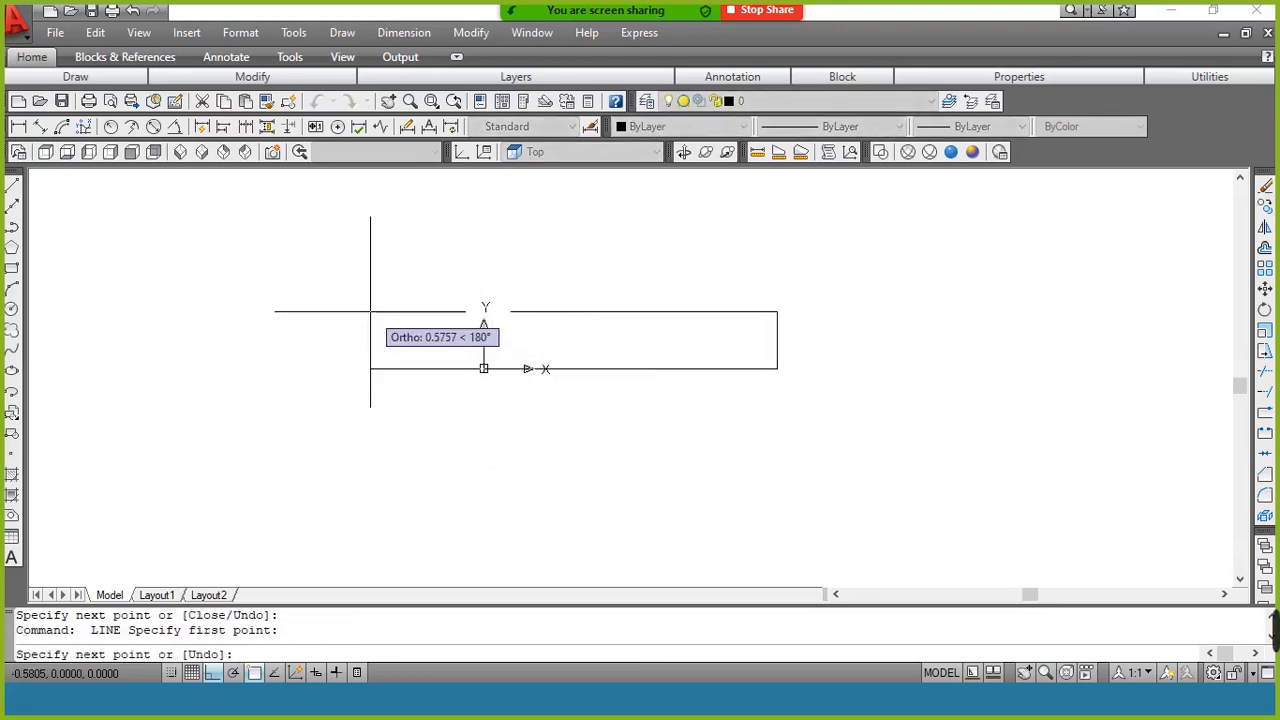
key(alt+Tab)
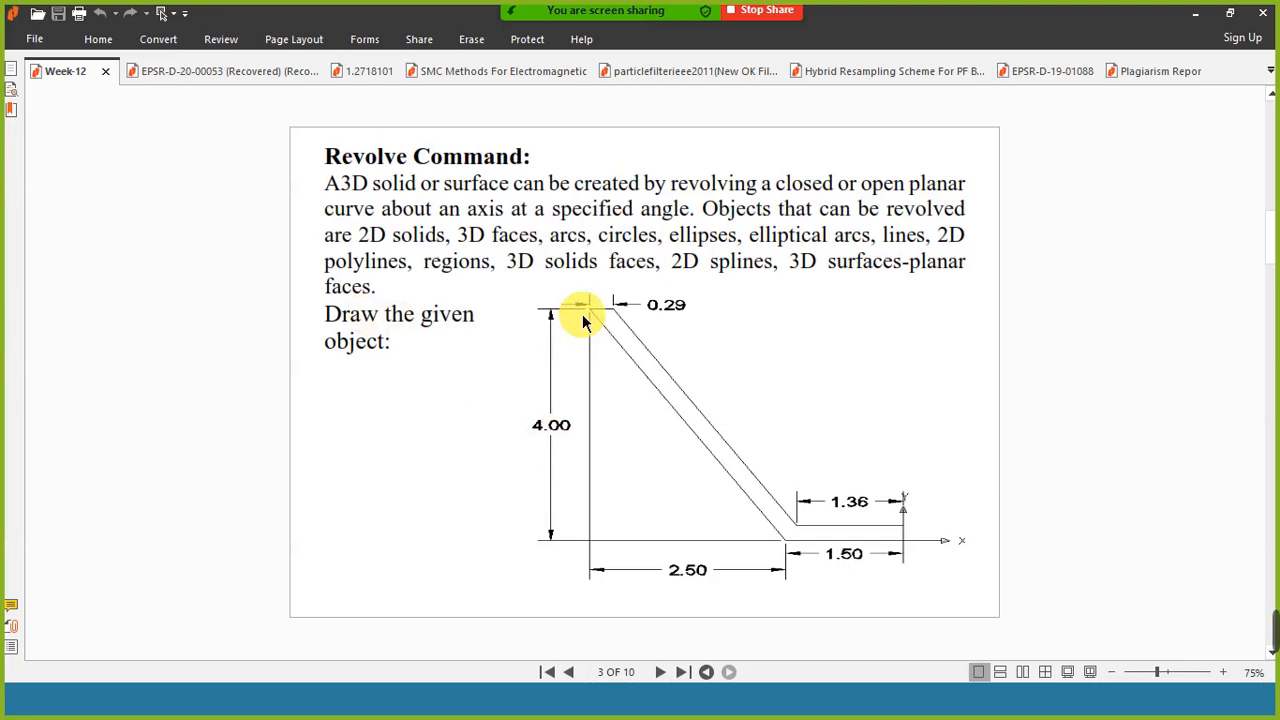
key(alt+Tab)
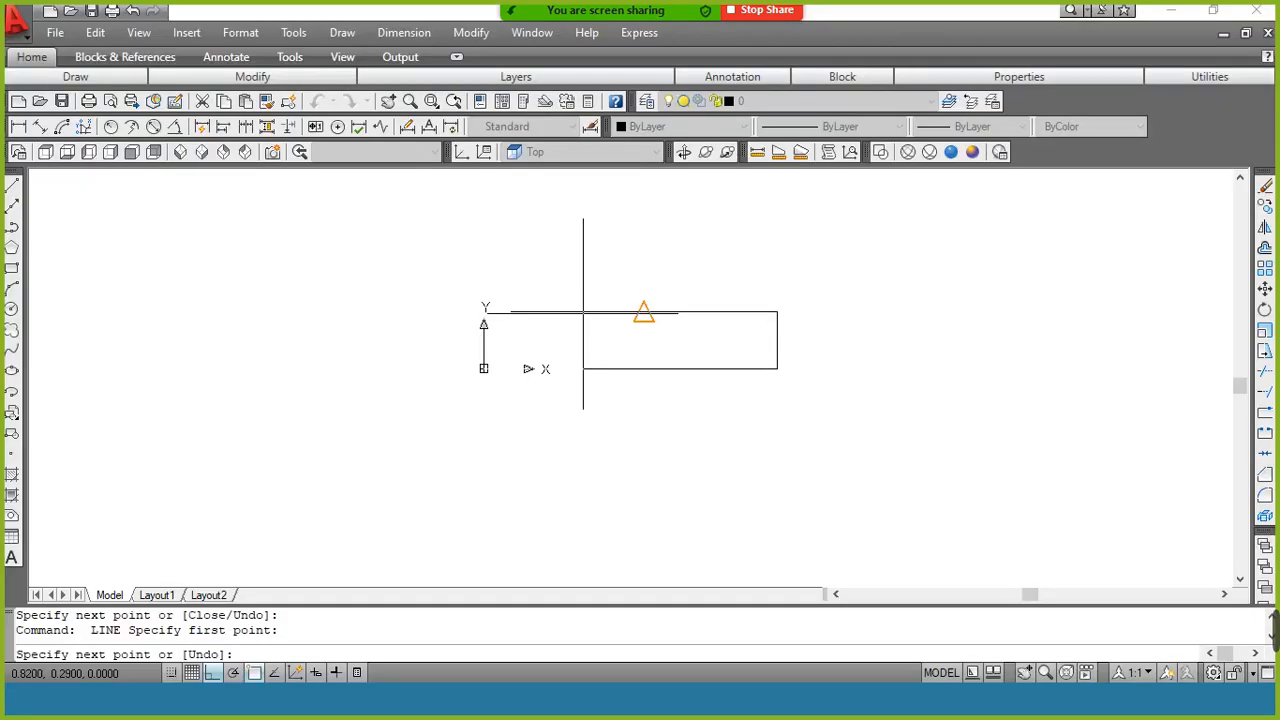
text(-2.5,4)
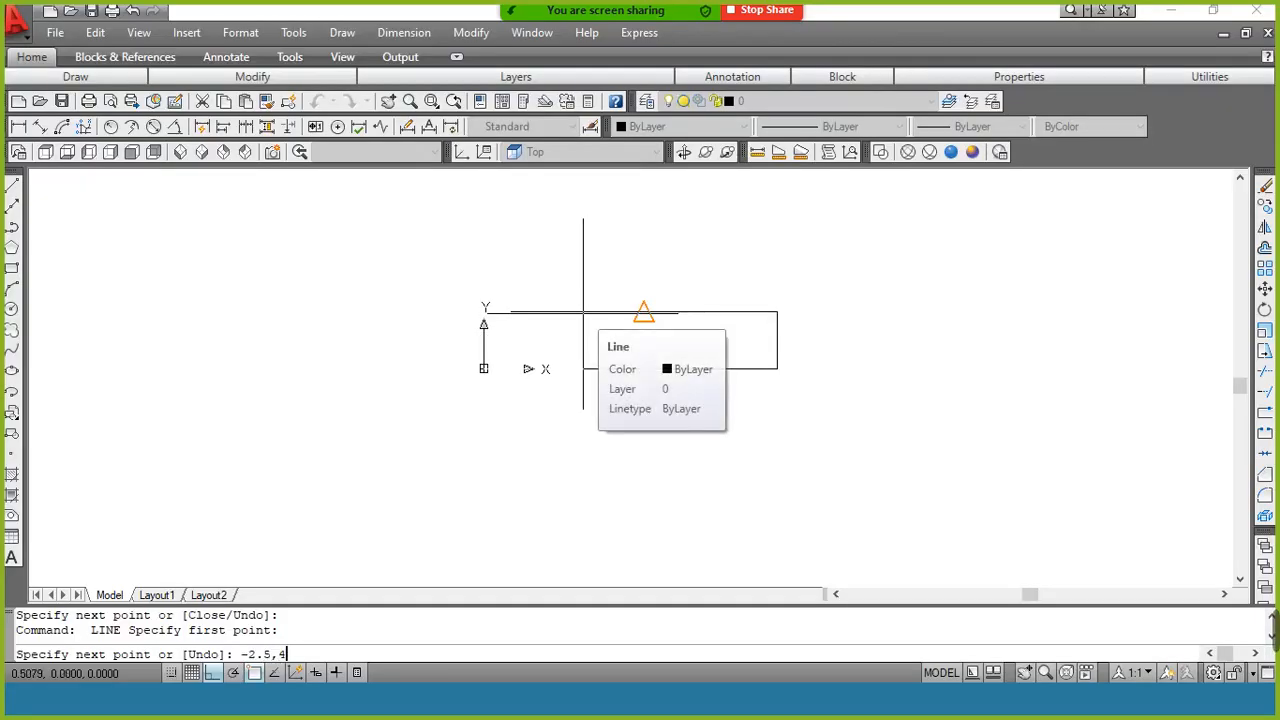
key(Return)
key(Return)
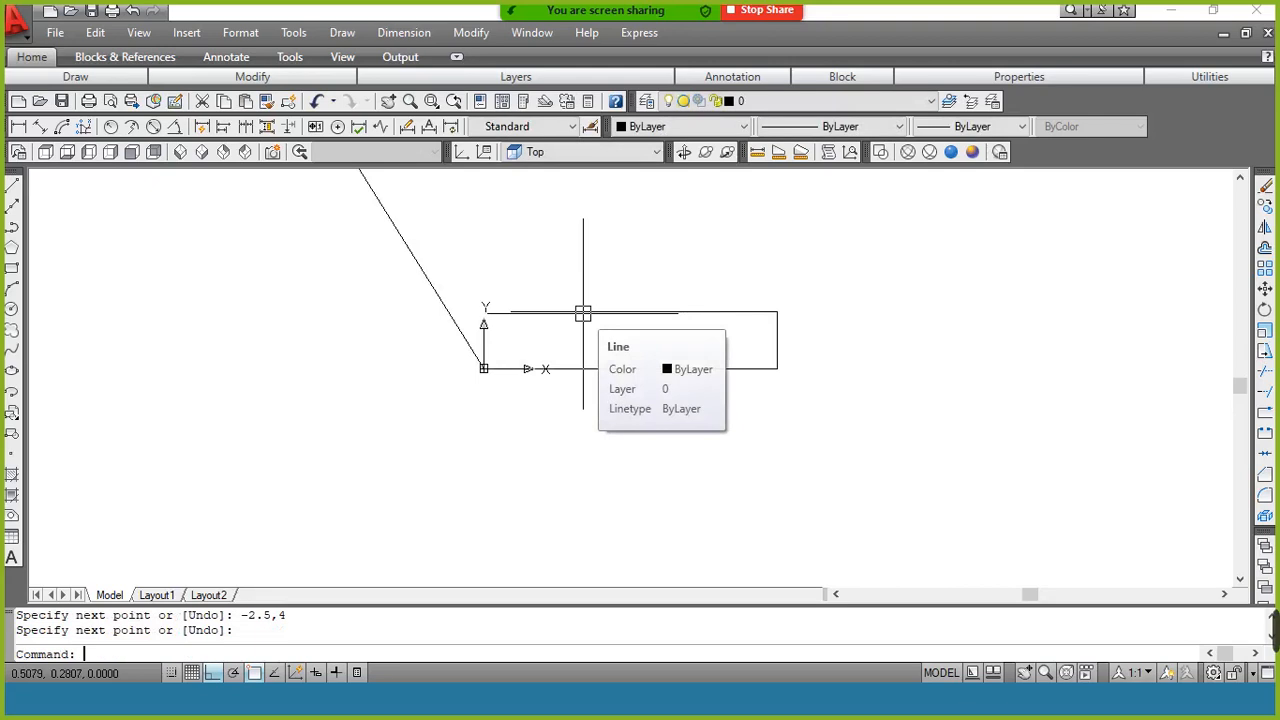
Draw a 0.29 horizontal line rightward from the slanted edge's upper end and continue it to the 1.36 line's free end
text(z)
key(Return)
text(e)
key(Return)
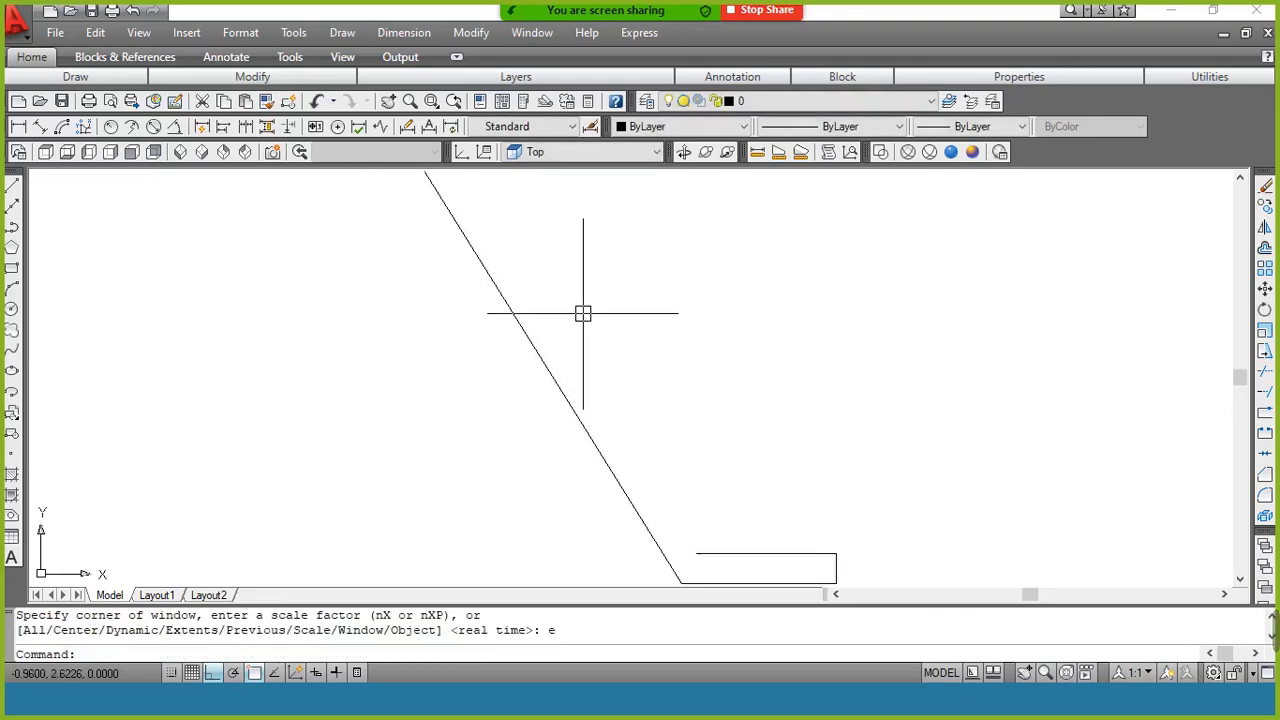
text(l)
key(Return)
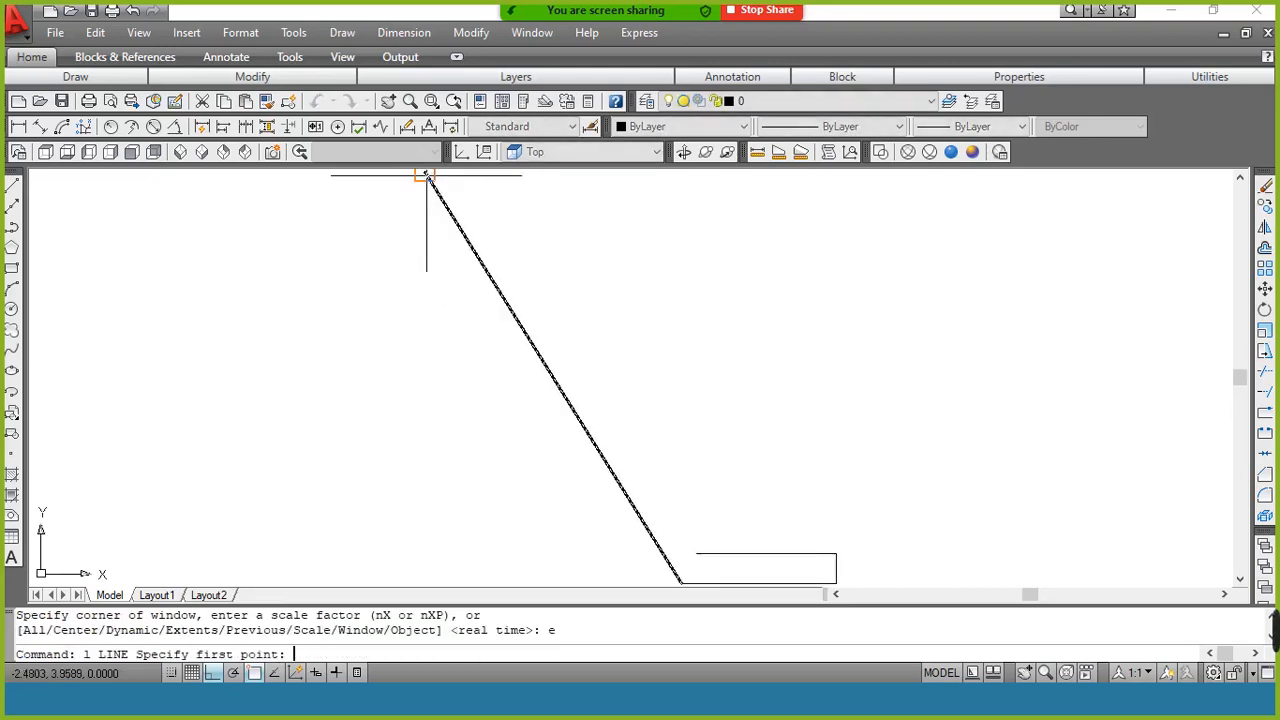
click(425, 175)
text(.)
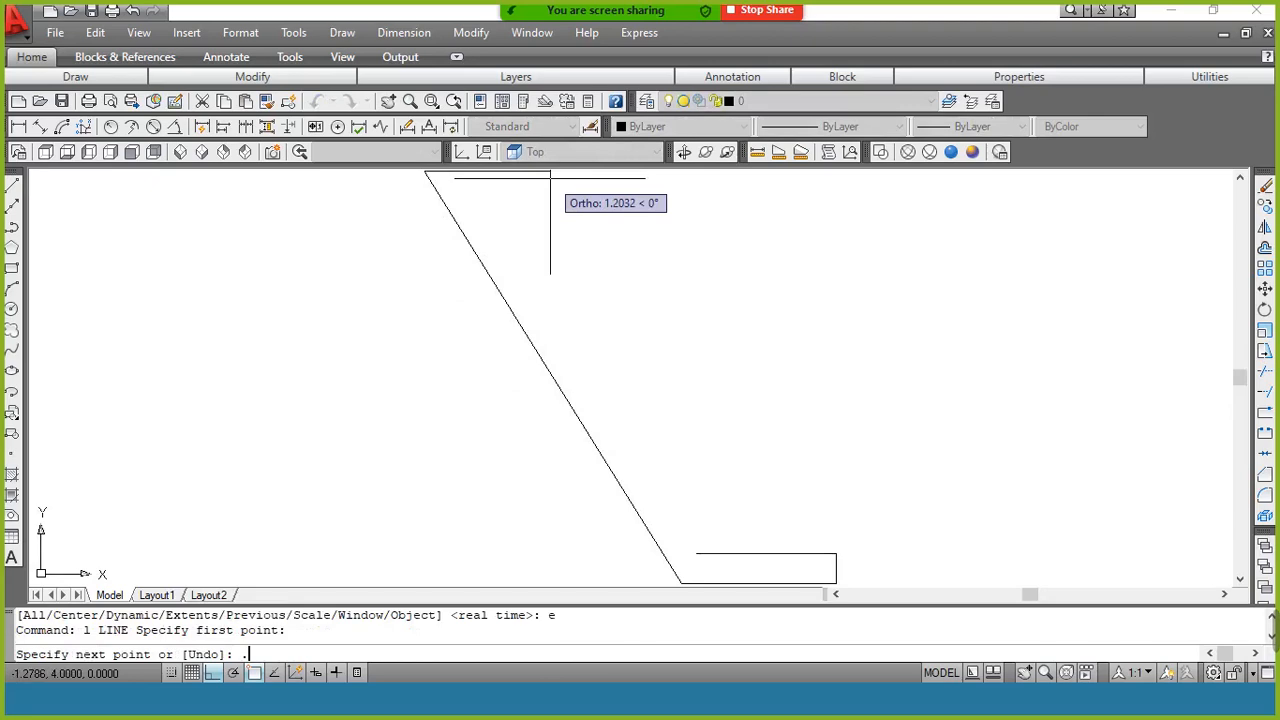
text(29)
key(Return)
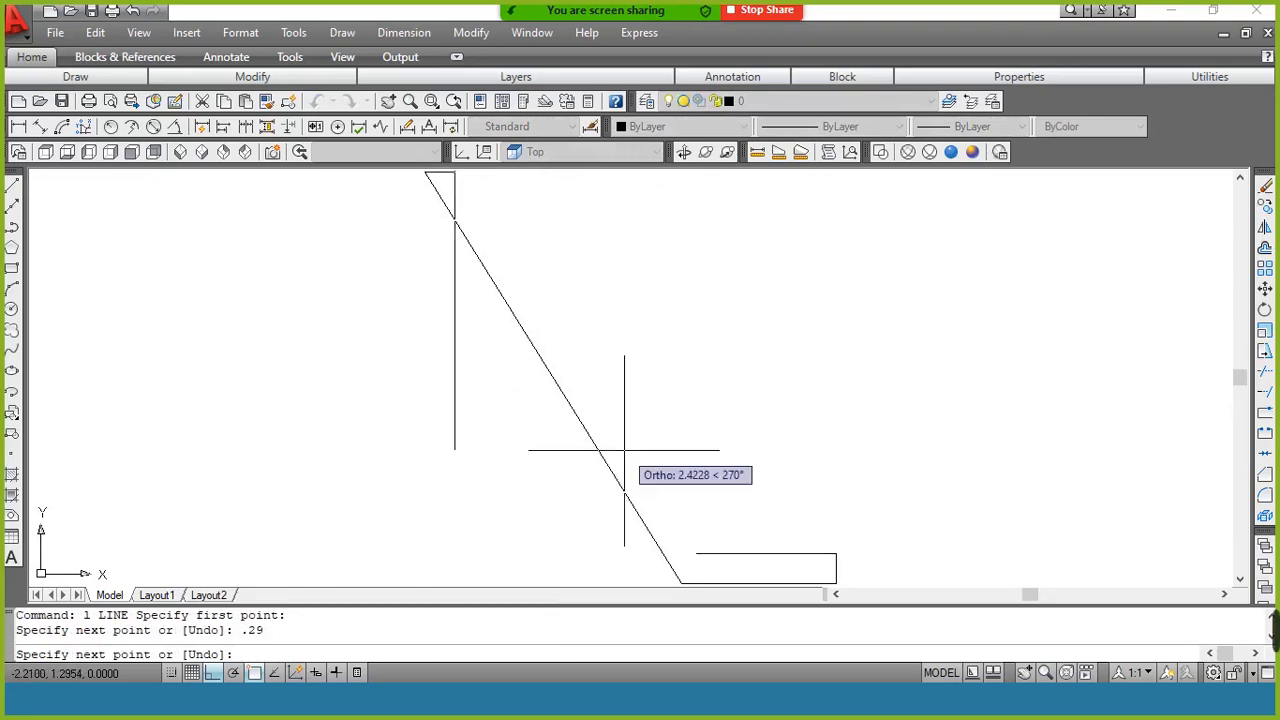
click(696, 554)
key(Return)
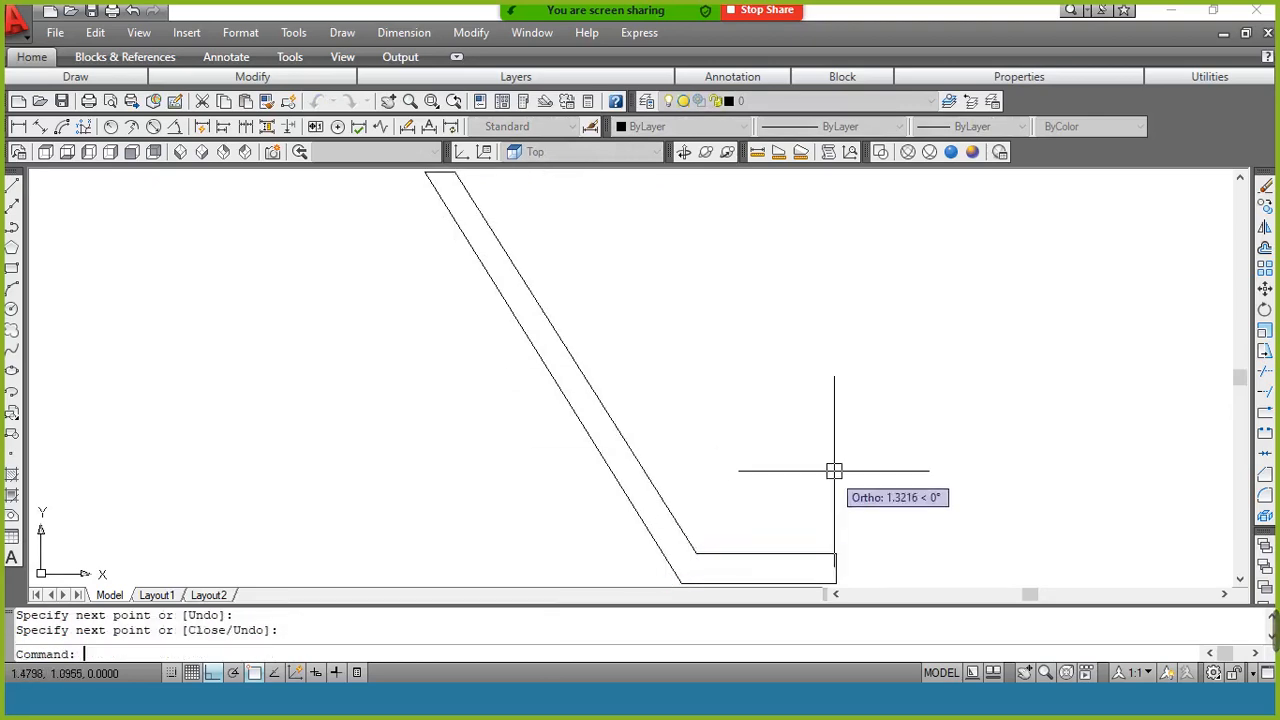
Compare the profile with the PDF drawing and join all its lines into a single polyline with Polyline Edit
text(z)
key(Return)
text(e)
key(Return)
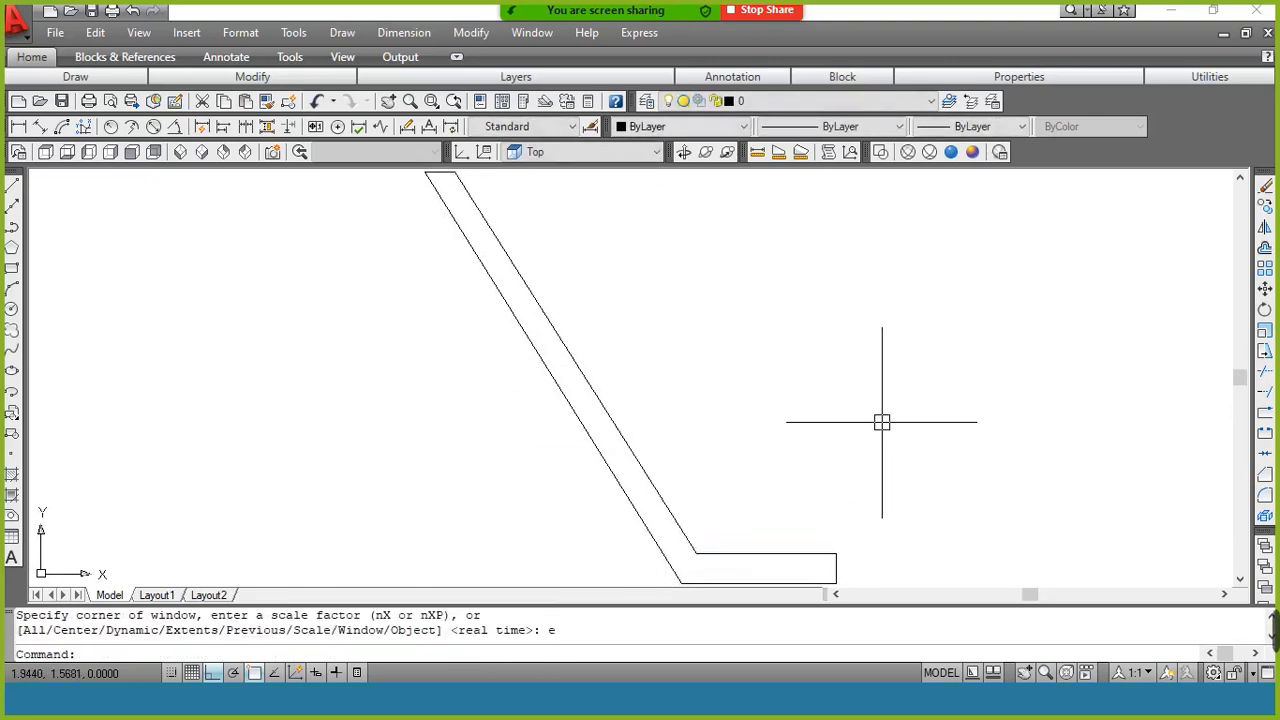
key(alt+Tab)
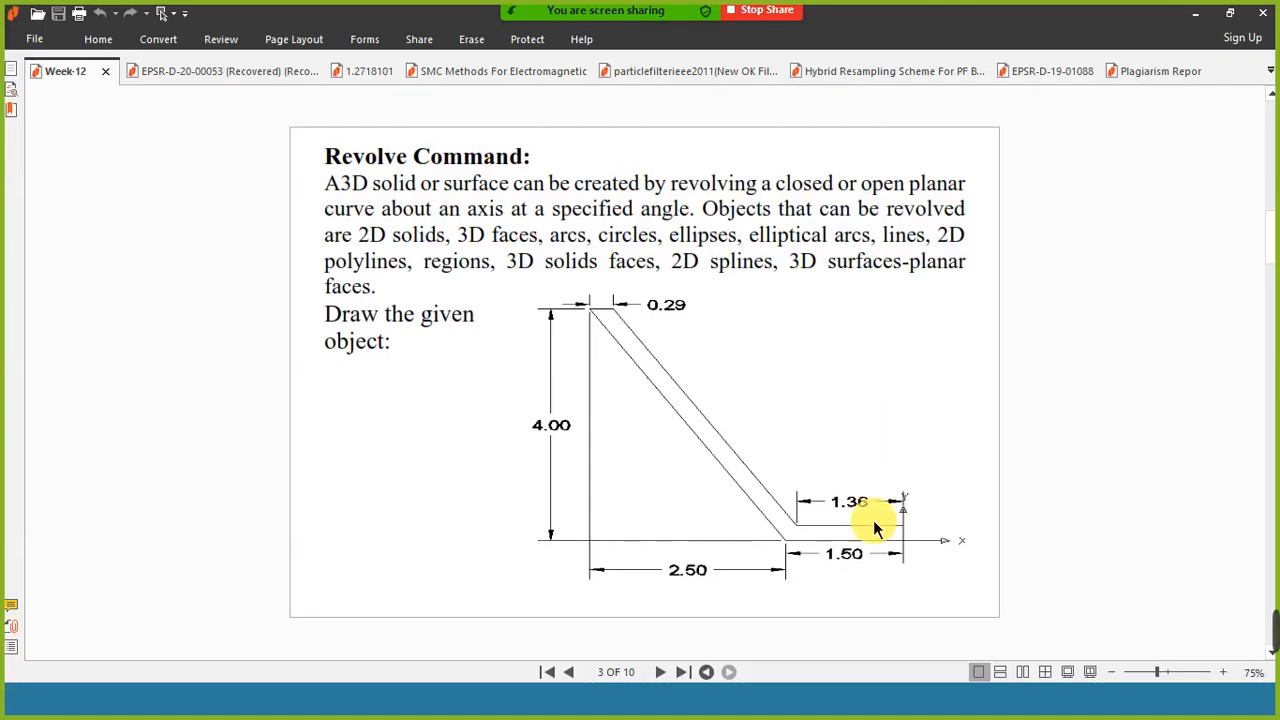
key(alt+Tab)
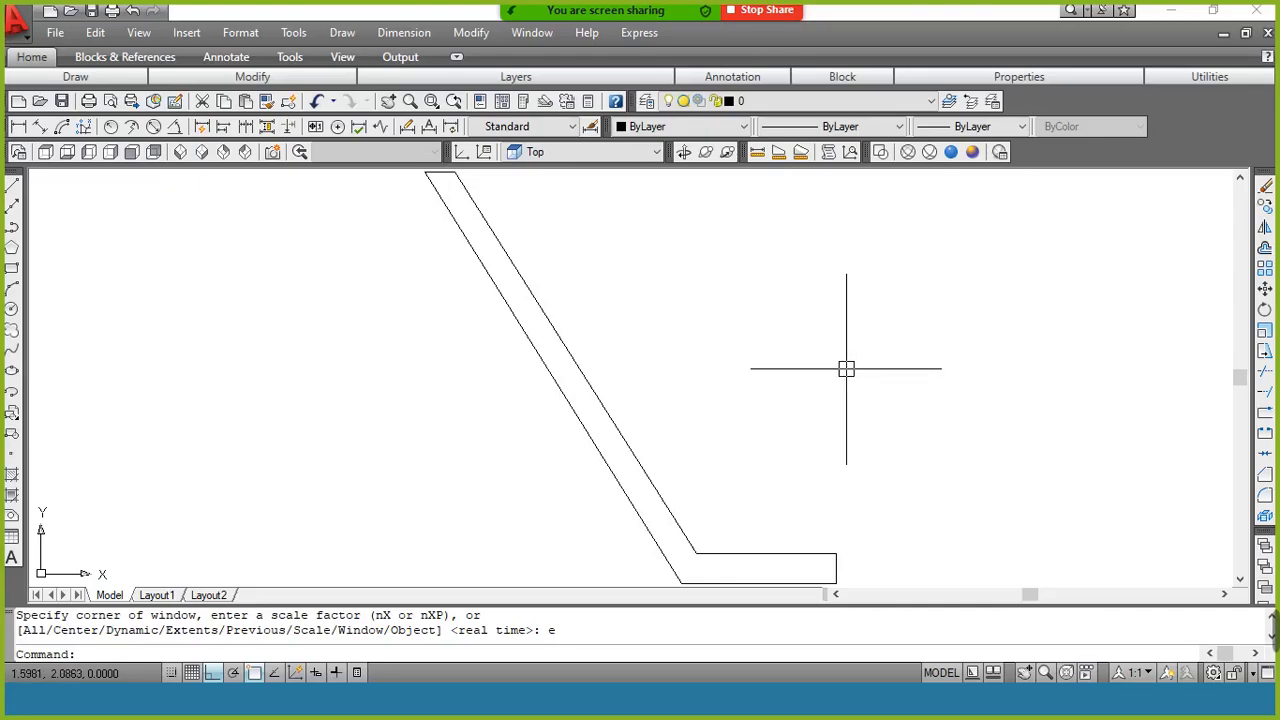
text(pe)
key(Return)
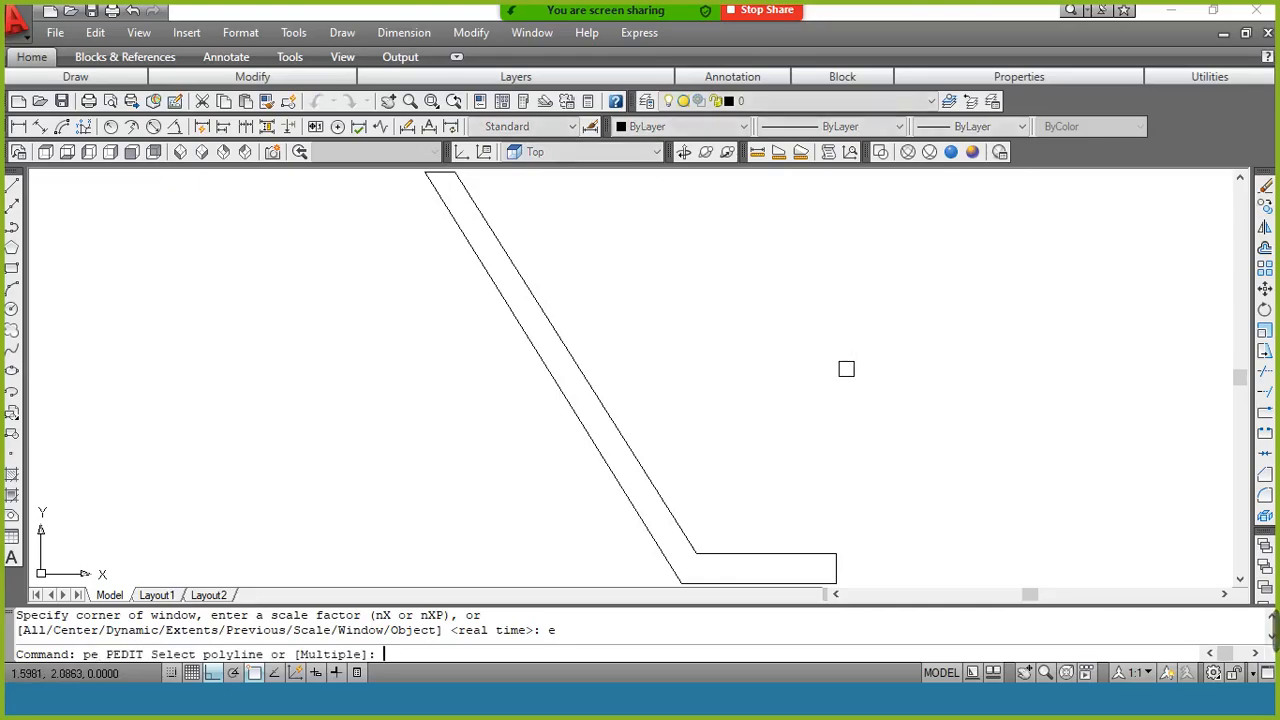
click(836, 566)
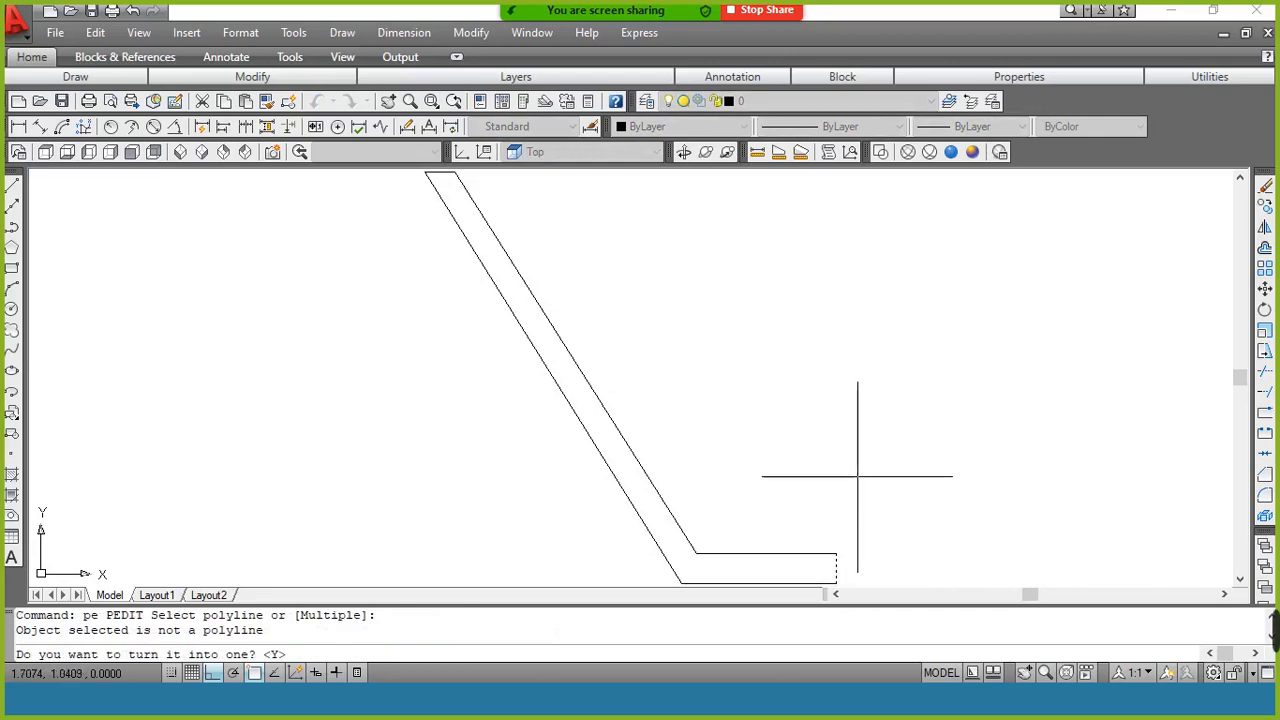
key(Return)
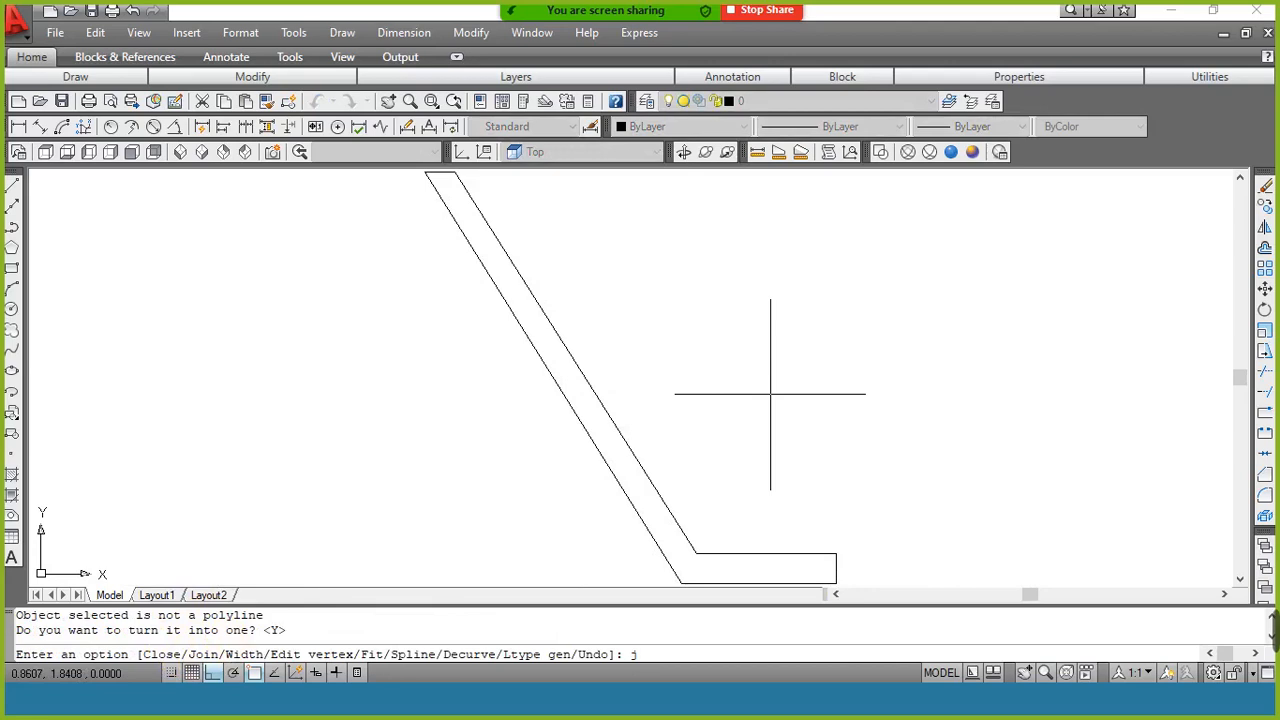
key(Return)
click(938, 217)
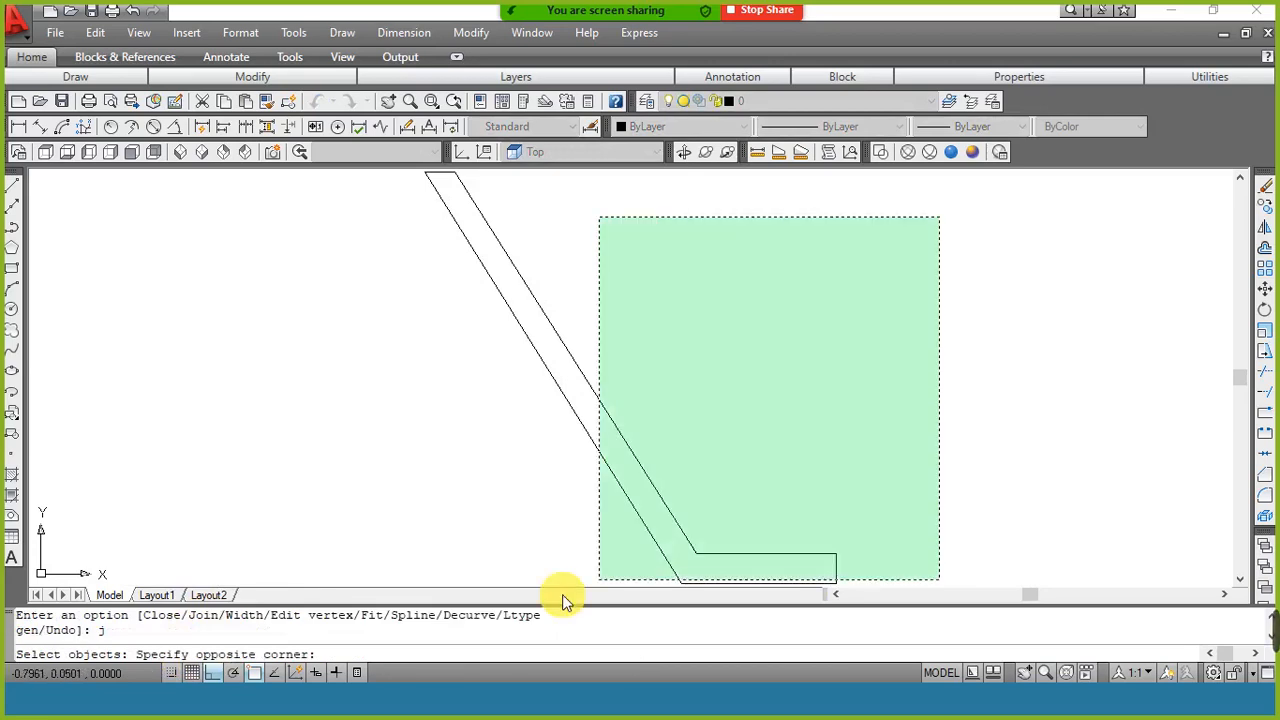
click(522, 584)
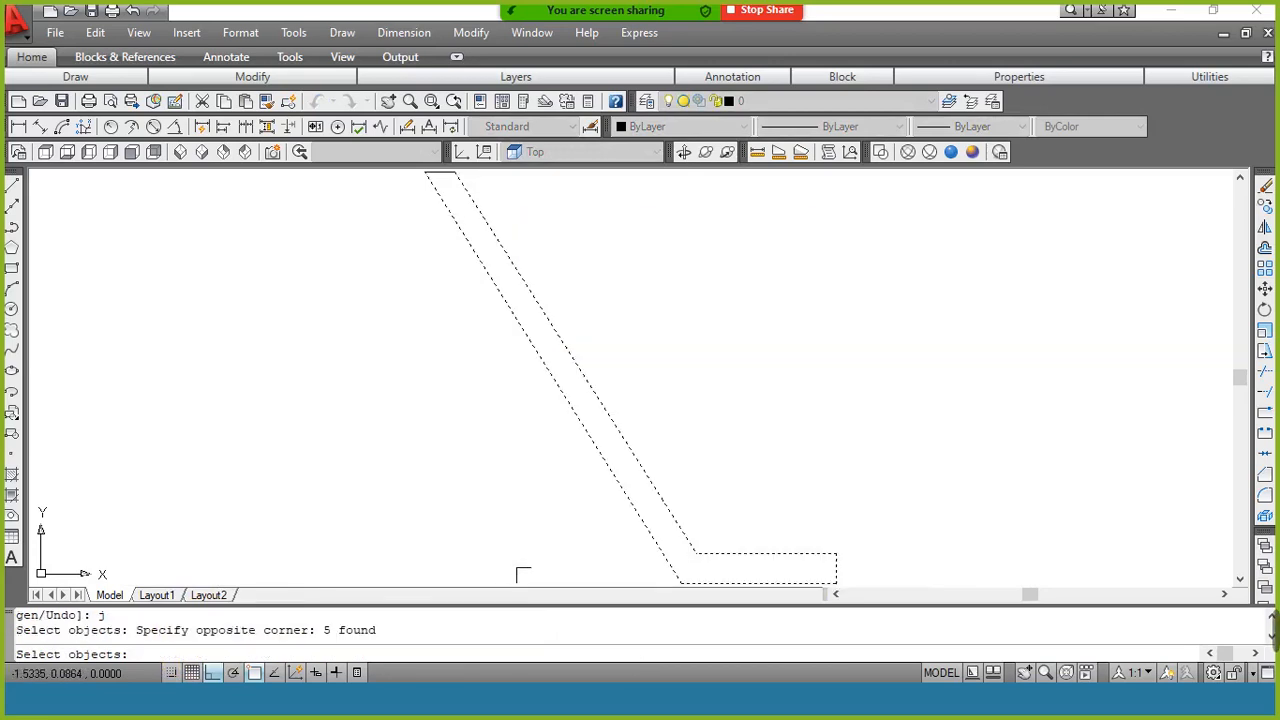
click(439, 172)
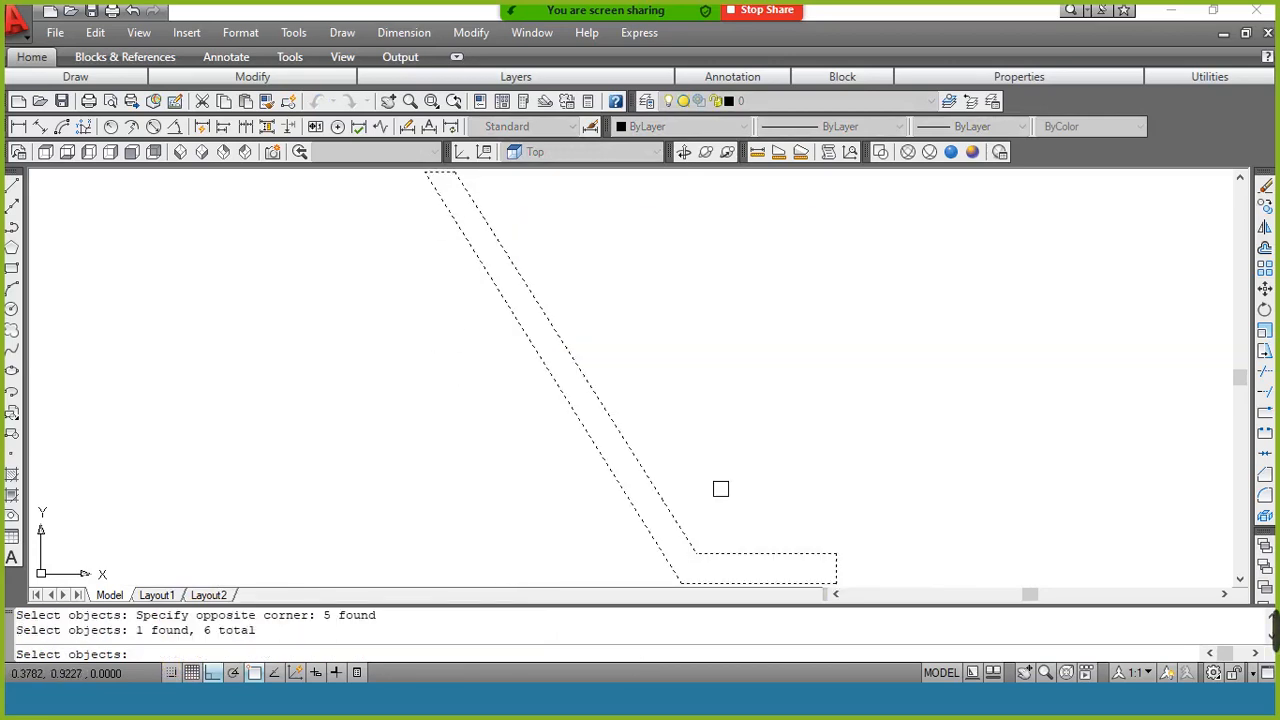
key(Return)
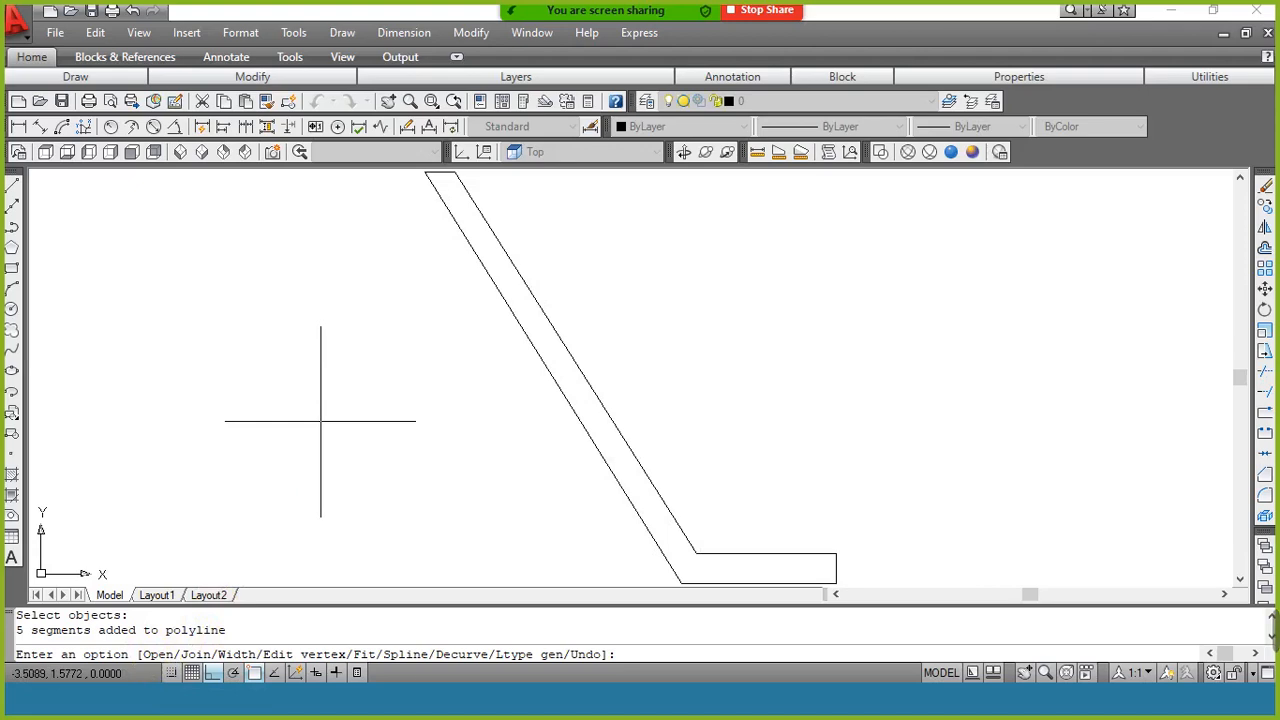
key(Return)
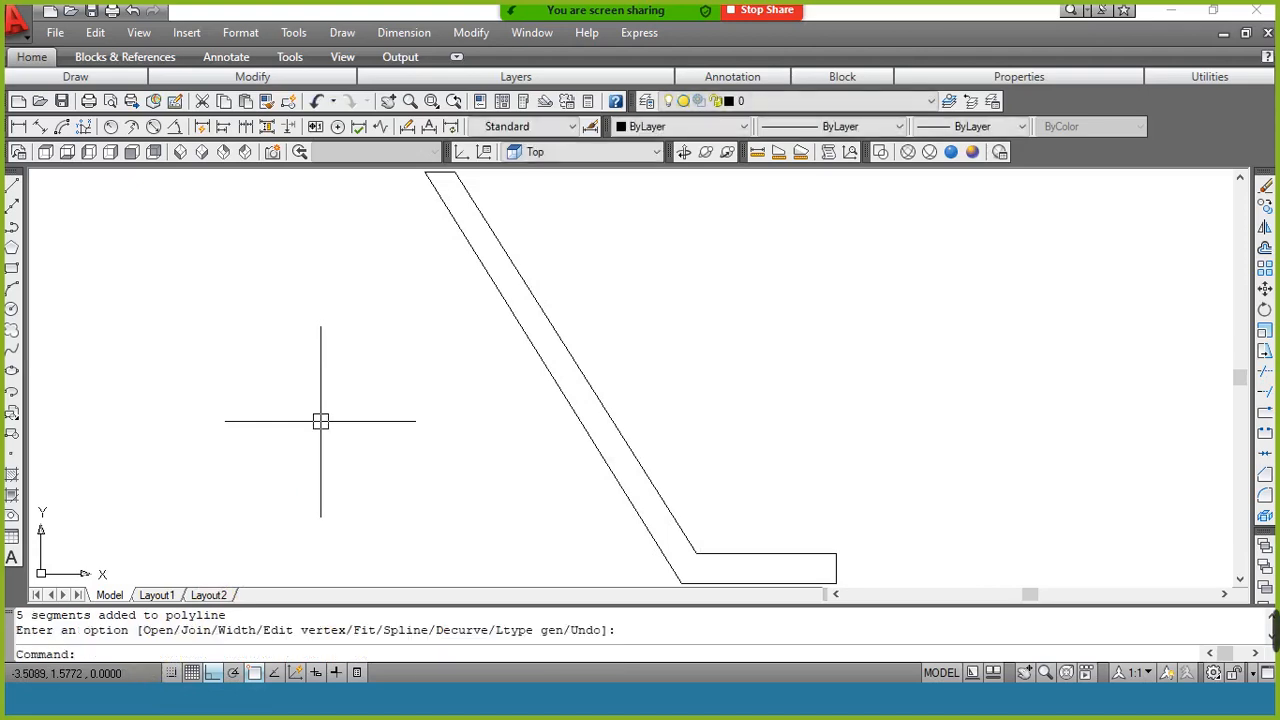
Draw a vertical axis line about 4.2 long, set apart from the profile beyond its short vertical edge
scroll(378, 397, down, 2)
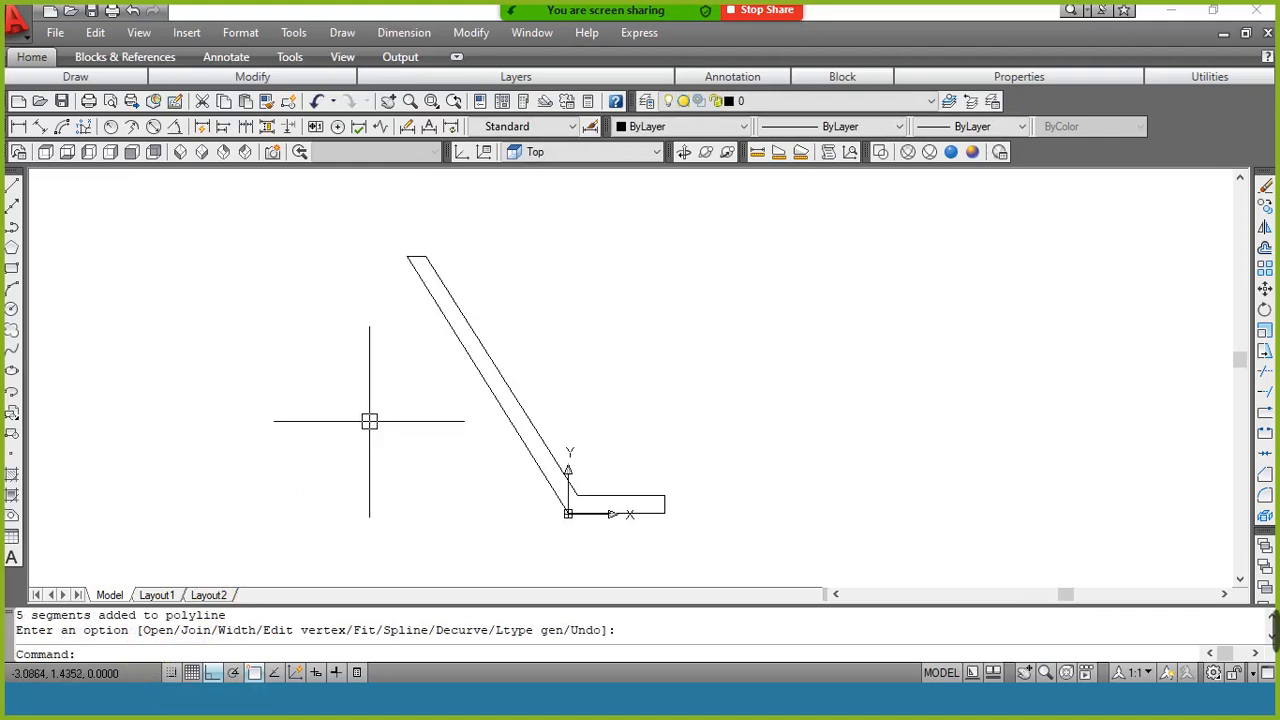
text(l)
key(Return)
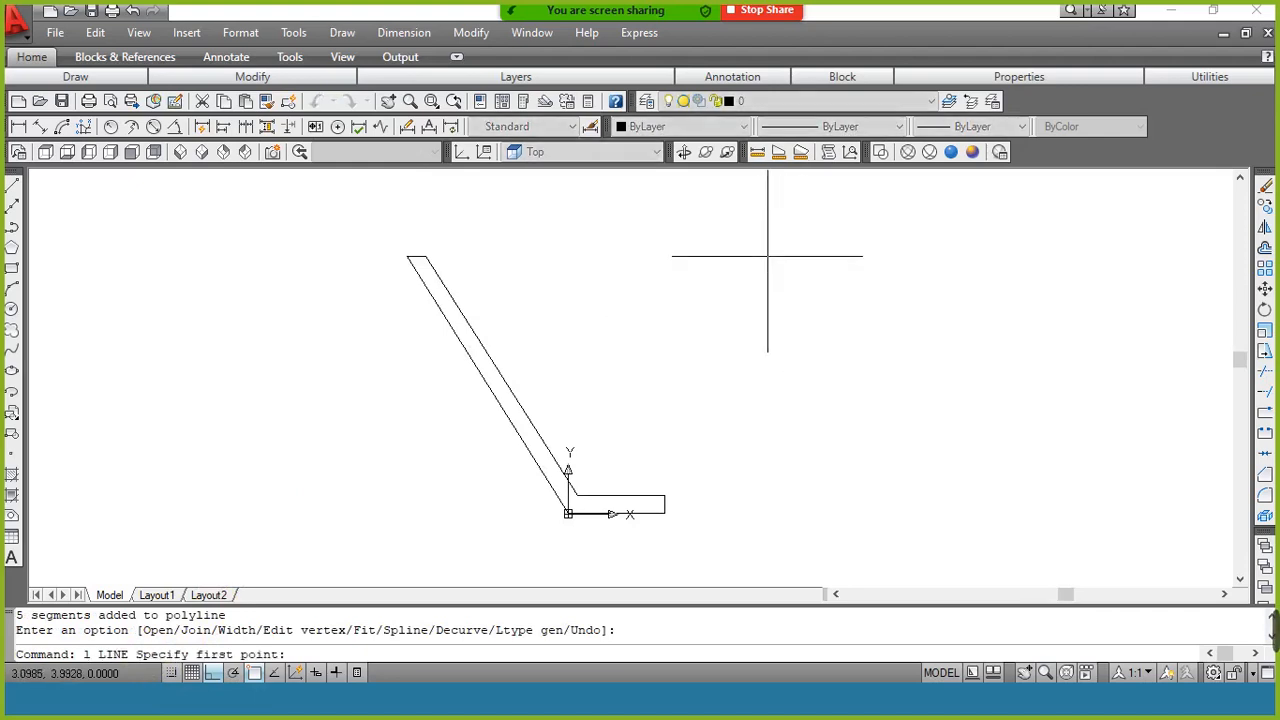
click(768, 256)
click(784, 522)
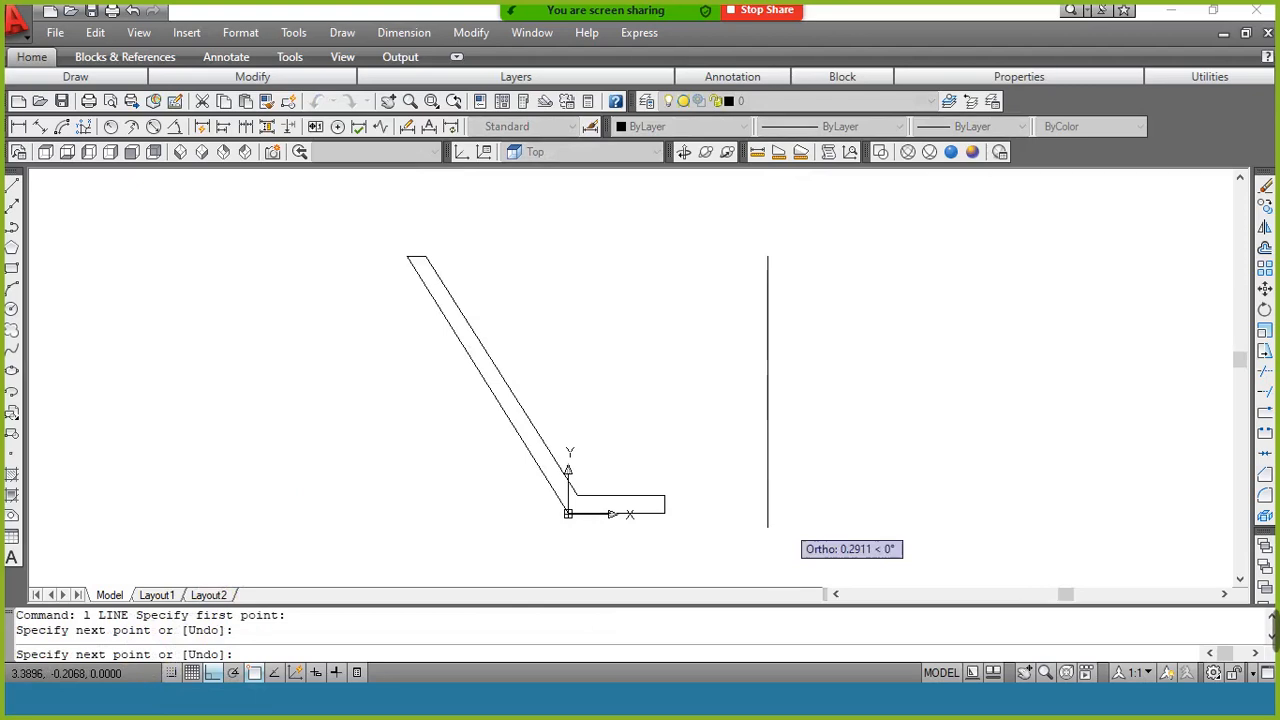
key(Return)
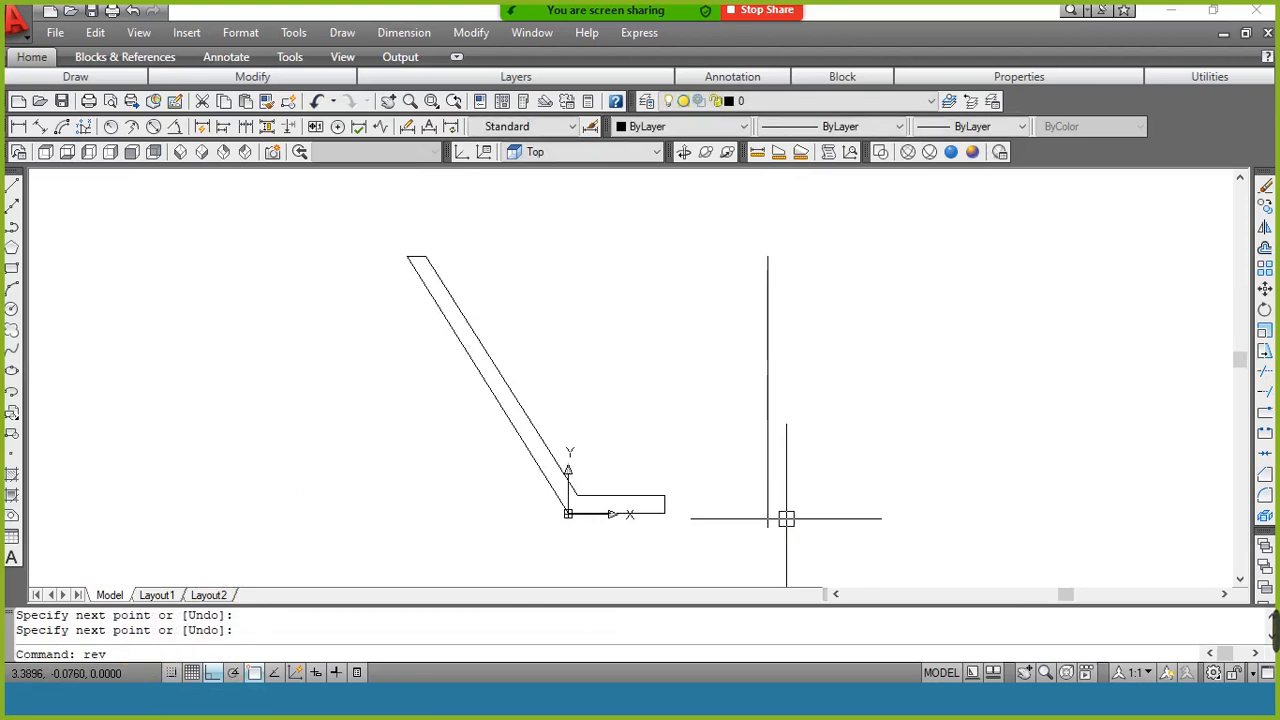
Revolve the joined profile 360 degrees about the separate vertical line, defining the axis by the line's two endpoints
text(rev)
key(Return)
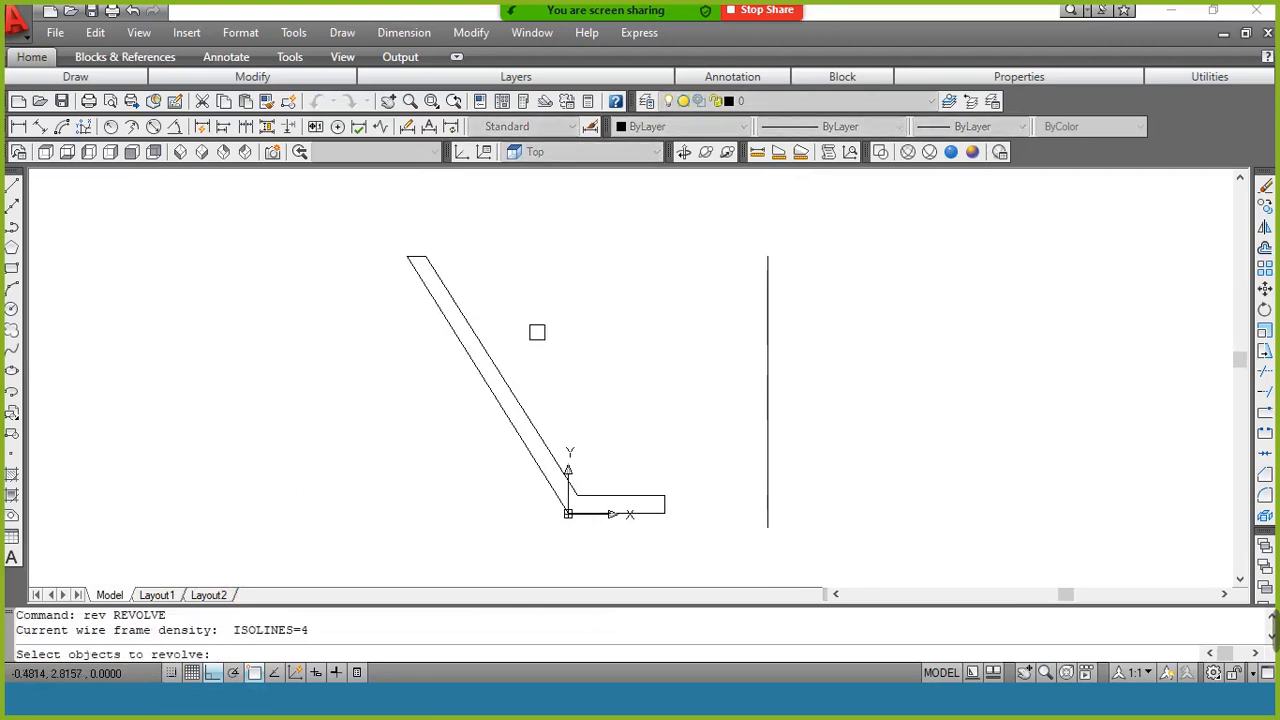
click(507, 381)
key(Return)
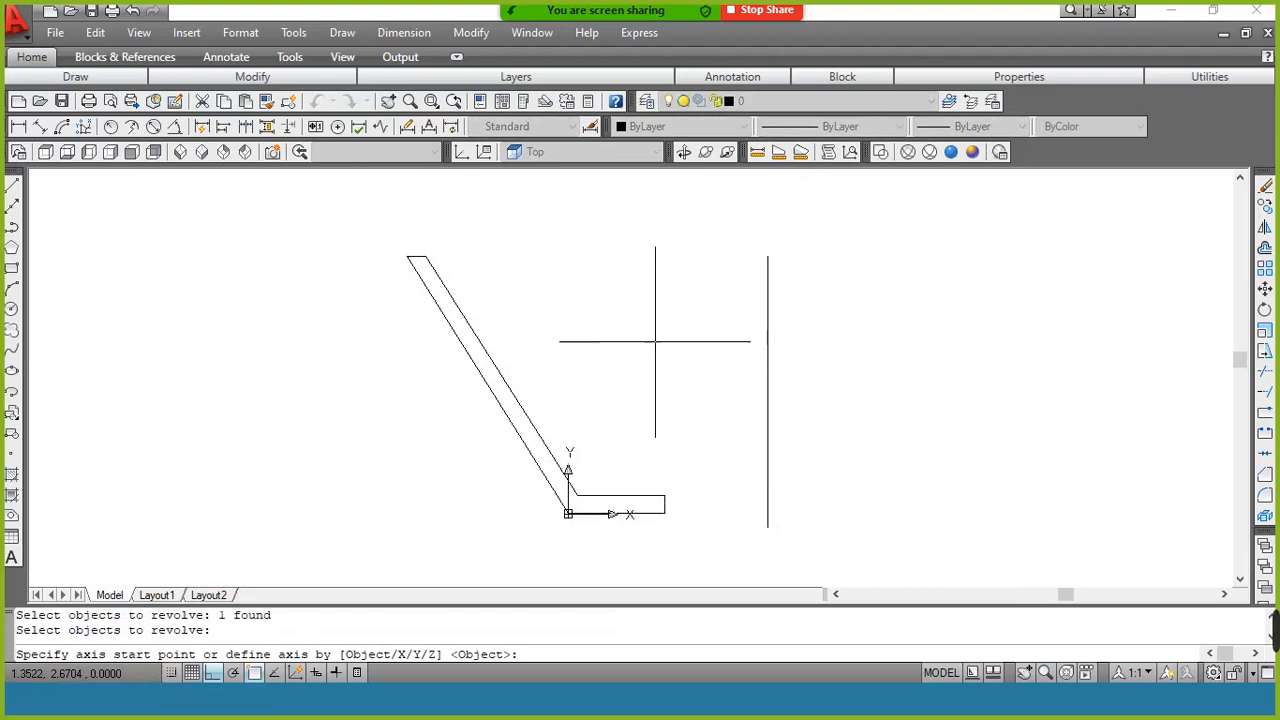
click(768, 257)
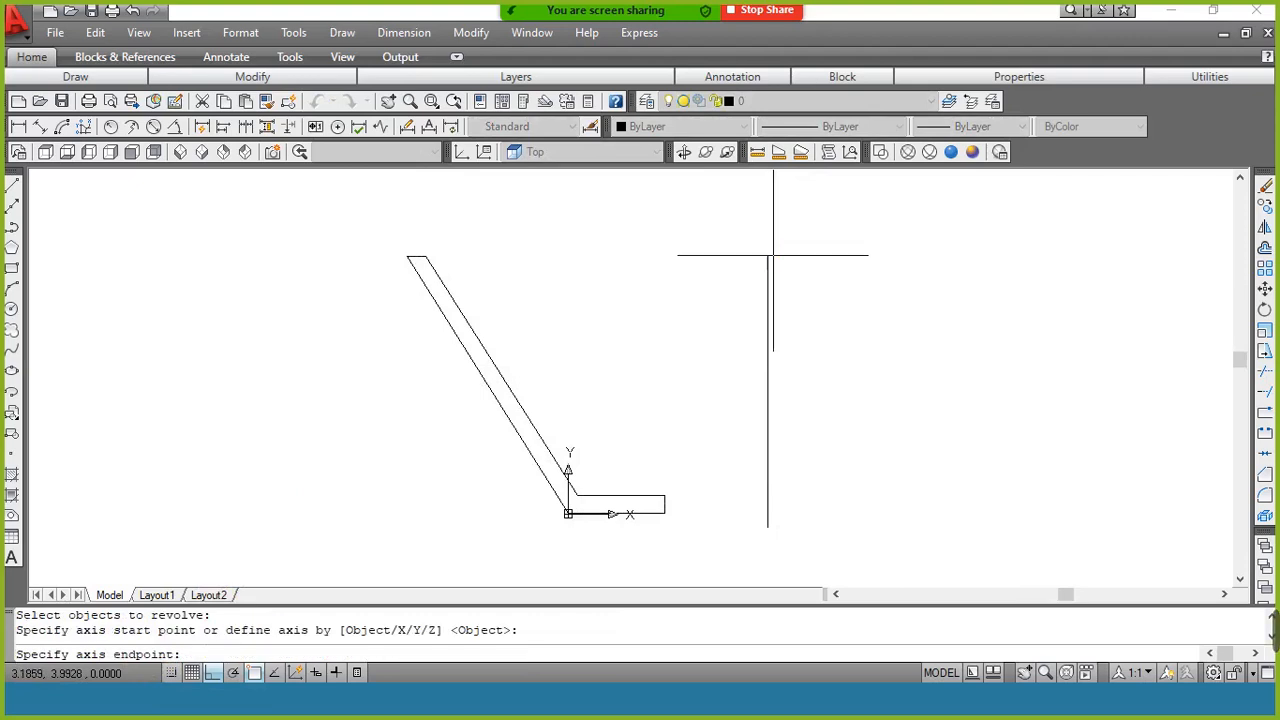
click(768, 527)
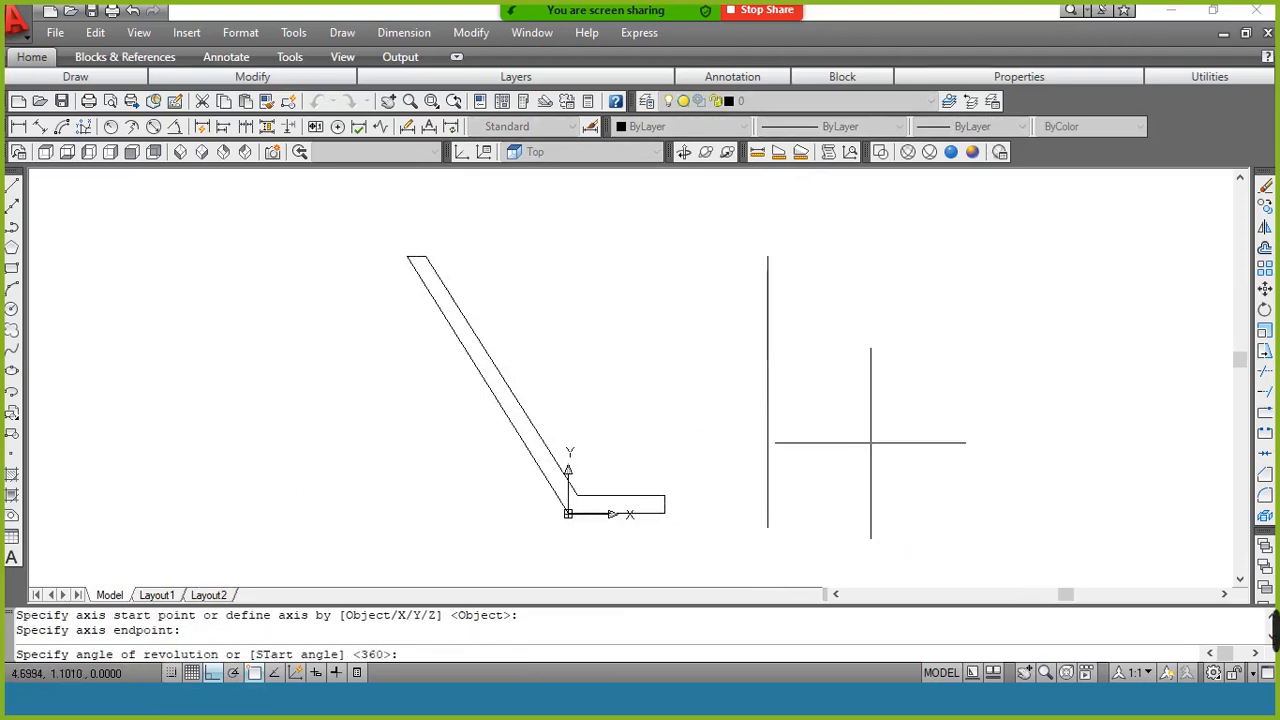
key(Return)
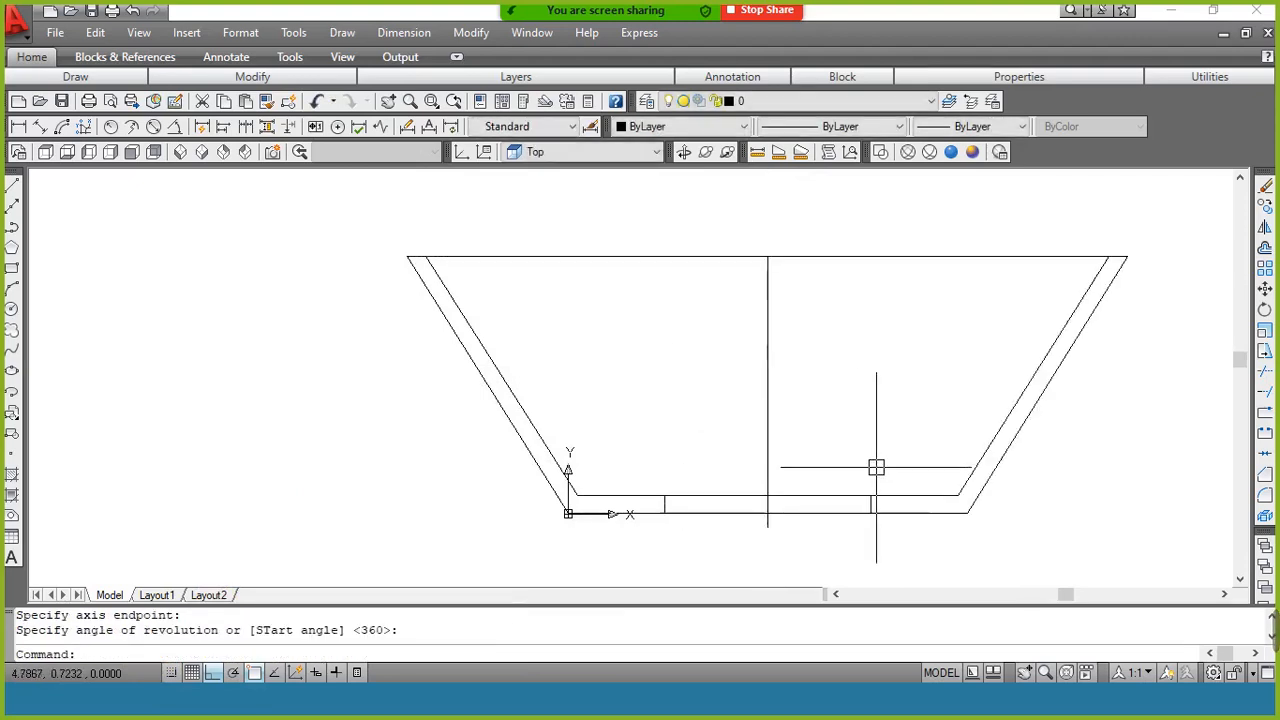
Shade the revolved solid in the Conceptual visual style and inspect it from the SE Isometric, Top and Front views
click(973, 153)
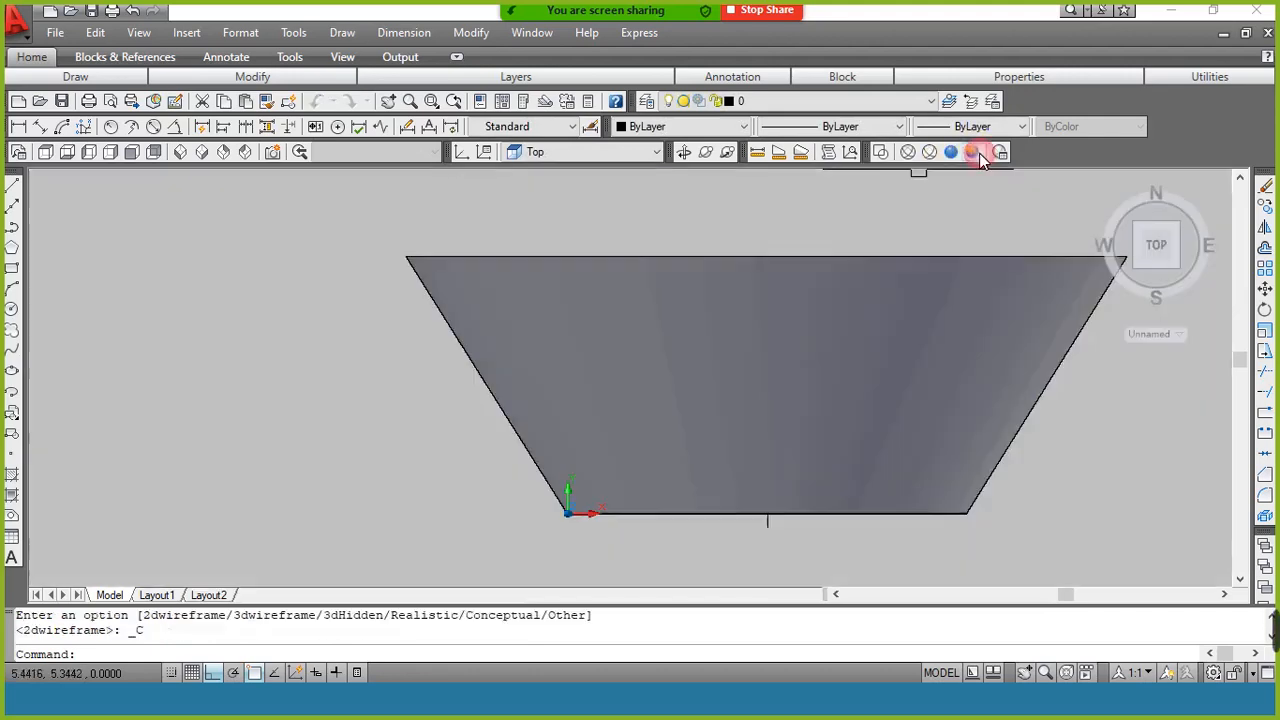
click(202, 152)
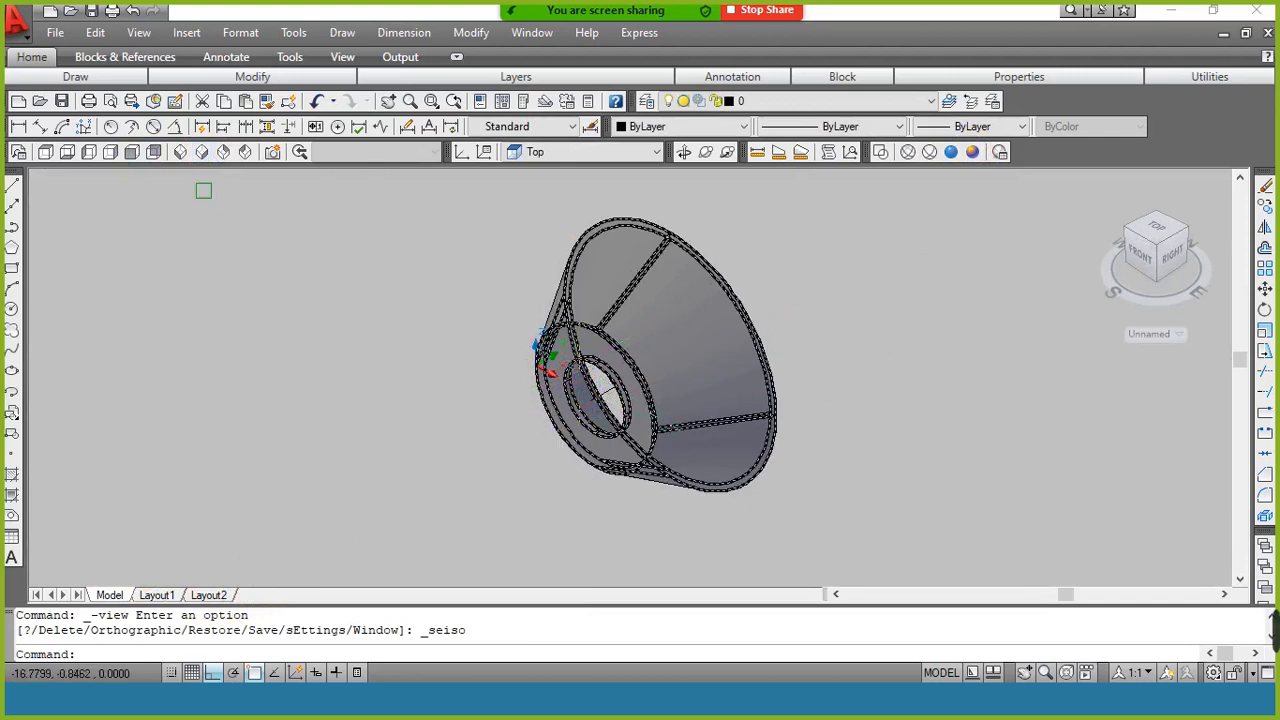
click(46, 157)
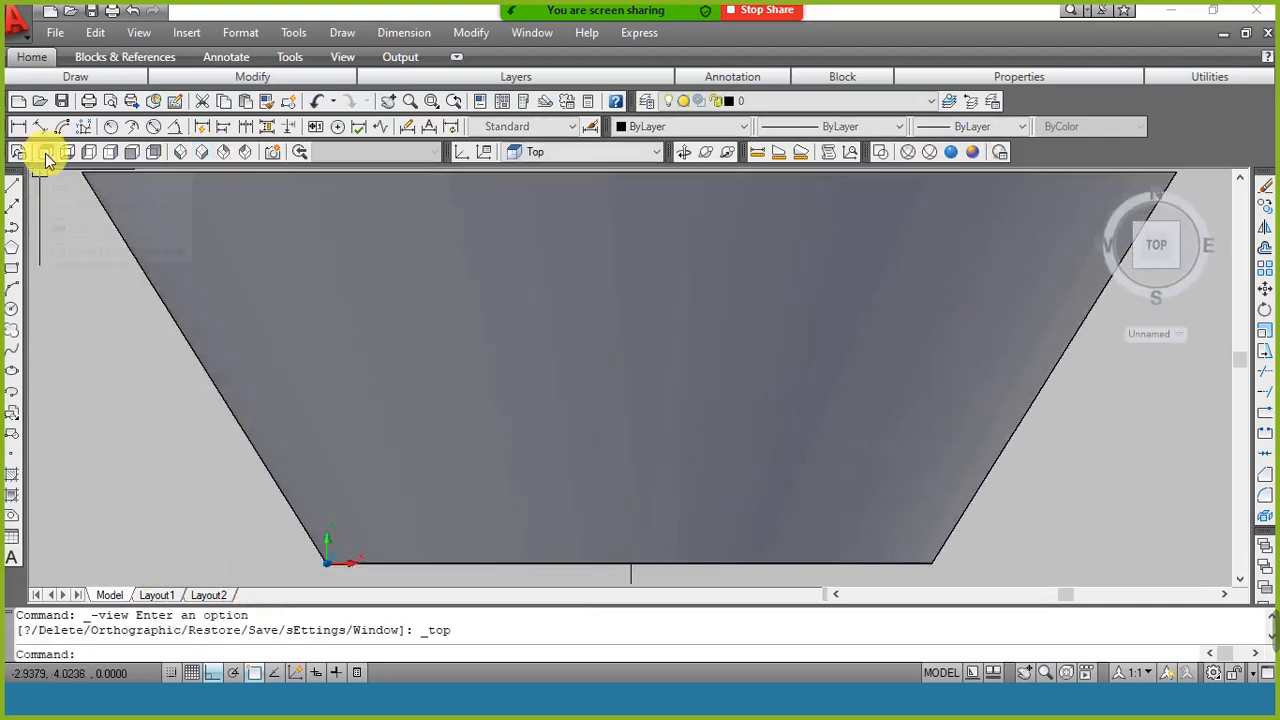
click(131, 157)
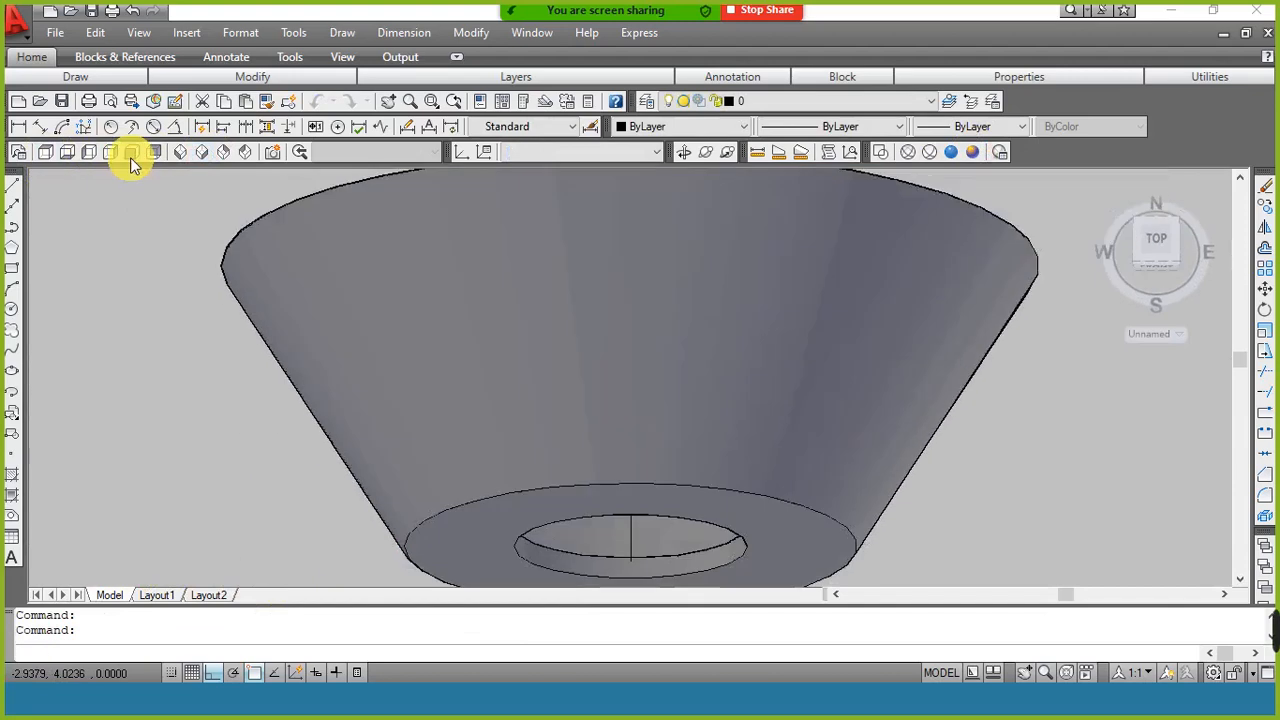
click(202, 152)
Undo the view changes, the Conceptual visual style and the Revolve to get back to the flat profile
key(ctrl+z)
key(ctrl+z)
key(ctrl+z)
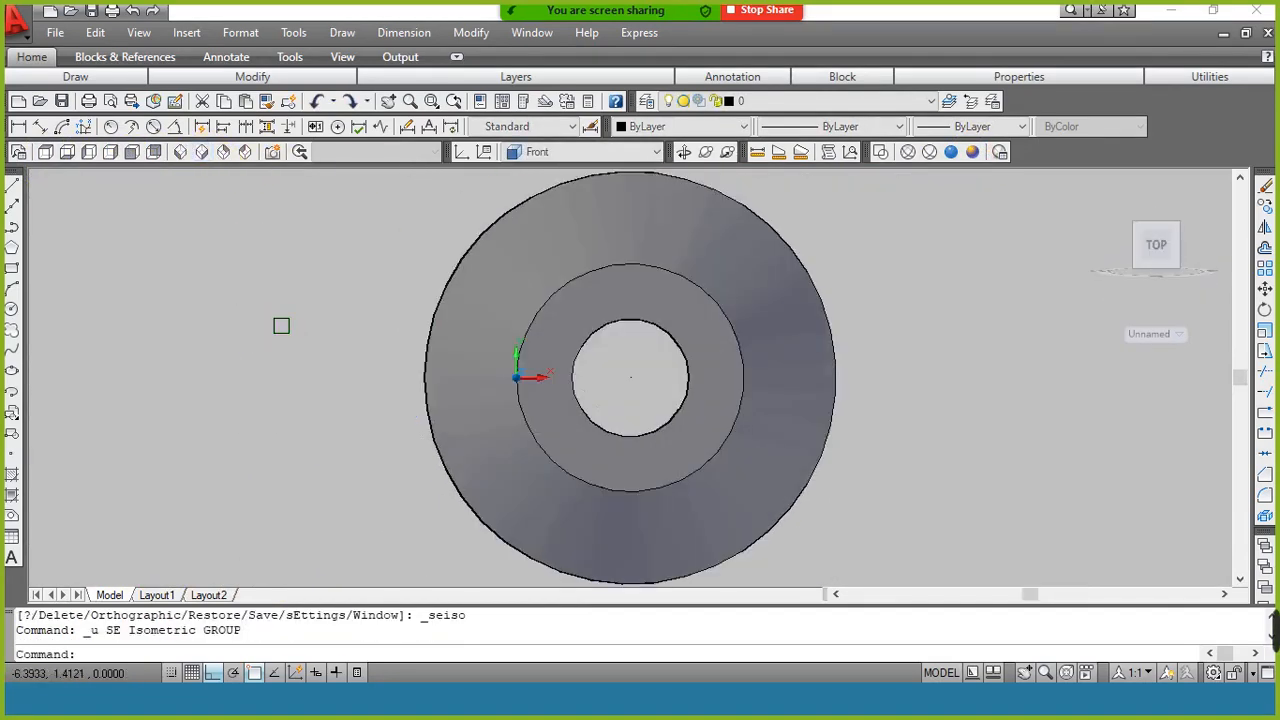
key(ctrl+z)
key(ctrl+z)
key(ctrl+z)
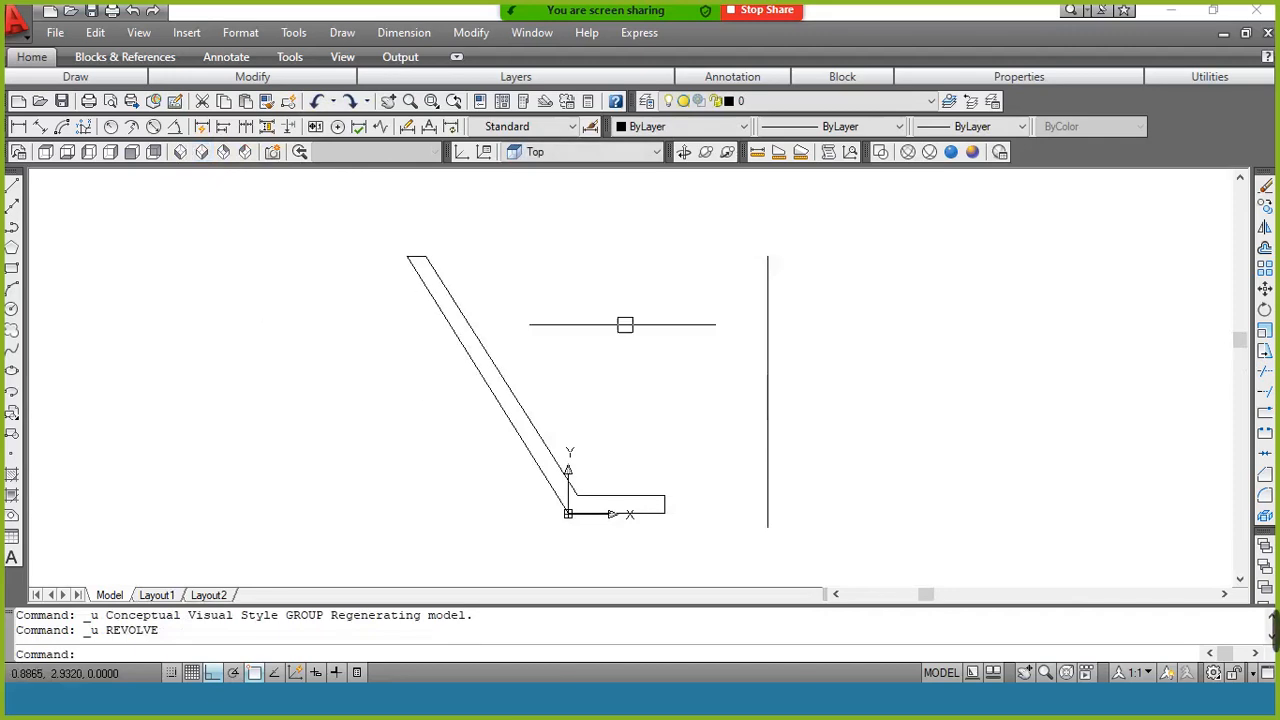
Erase the vertical axis line that stands apart from the profile
click(768, 357)
text(e)
key(Return)
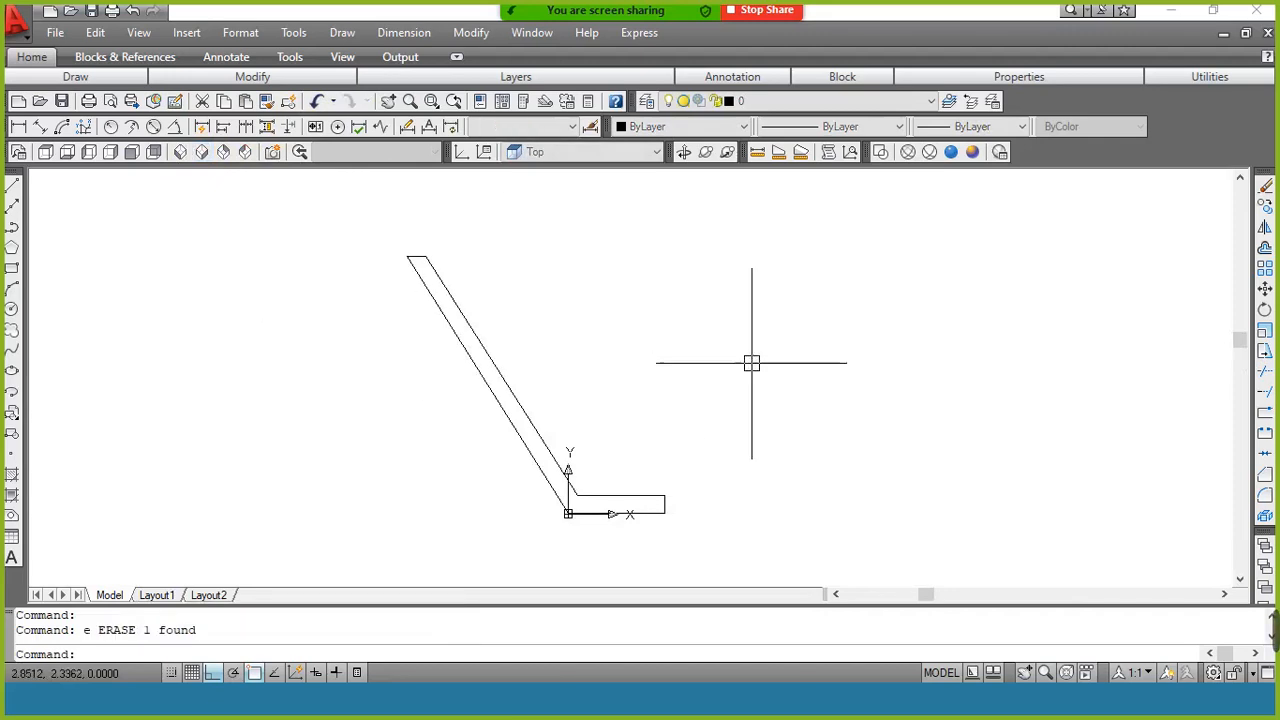
Draw a vertical axis line about 4.7 long upward from the profile's lower corner at the short vertical edge
text(l)
key(Return)
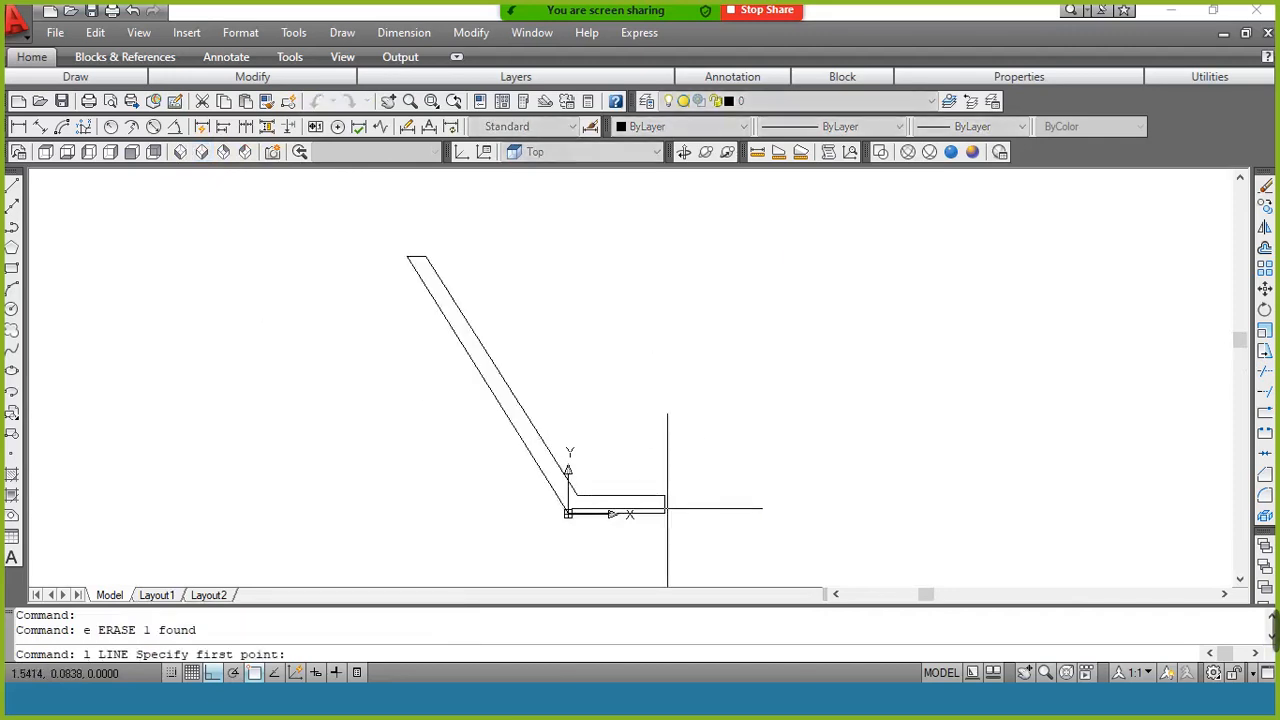
click(664, 514)
click(672, 210)
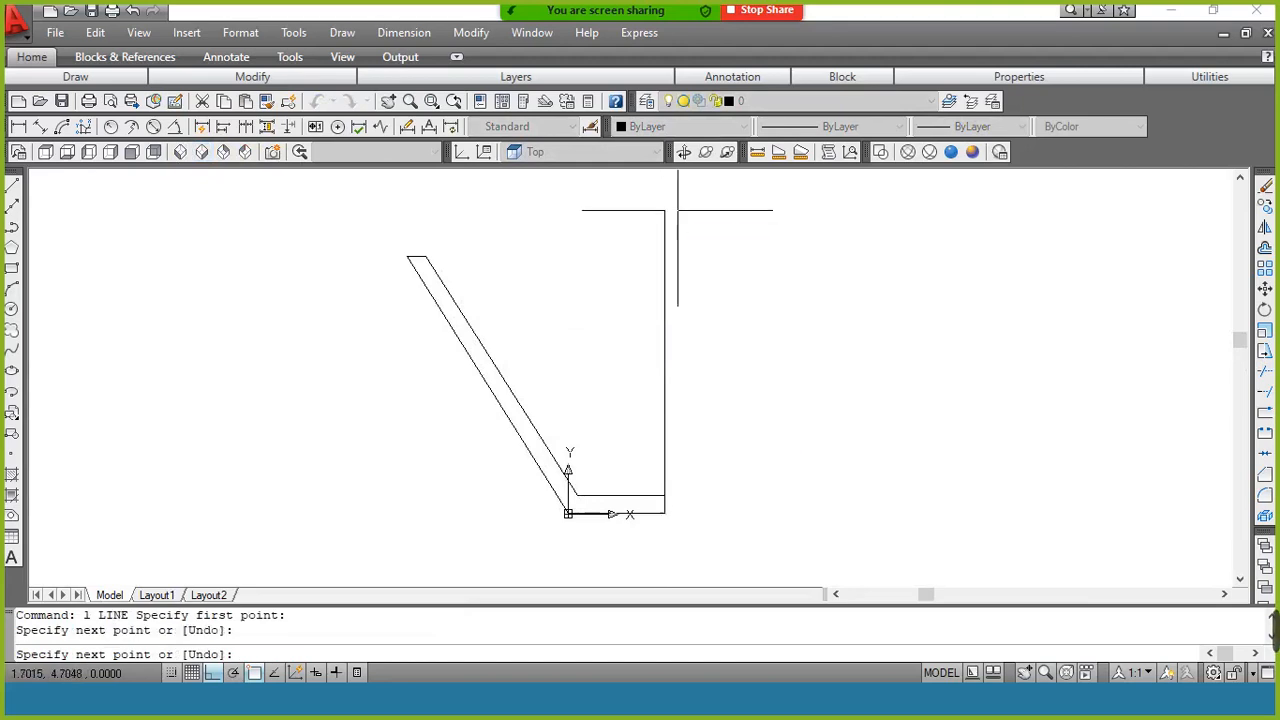
key(Return)
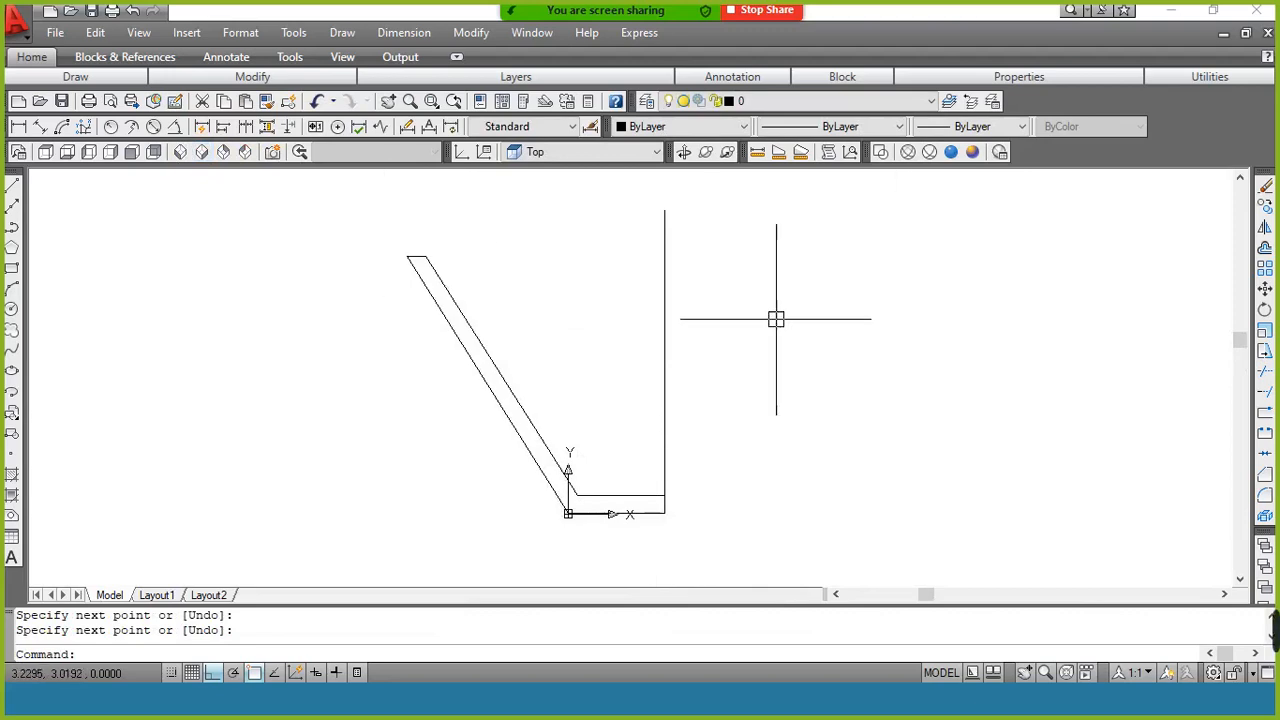
Revolve the profile 360 degrees about the vertical line along its short edge, using the line's upper endpoint and midpoint as axis
text(v)
key(Return)
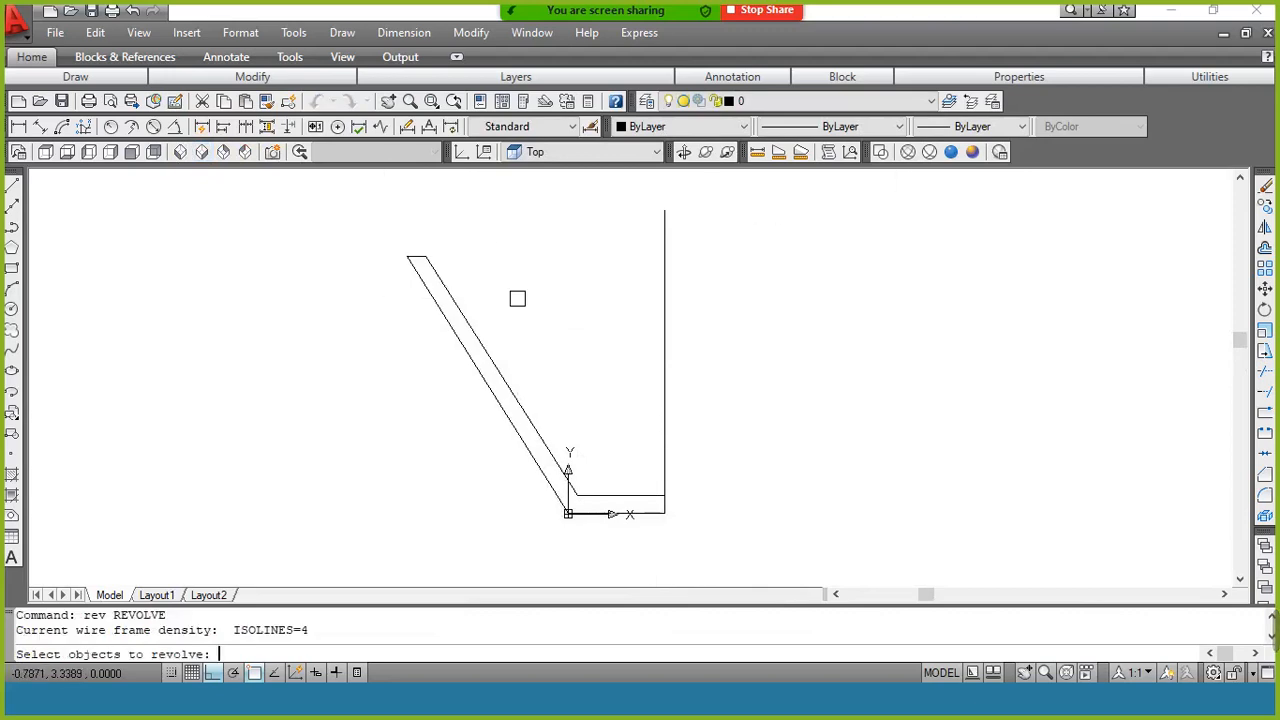
click(483, 330)
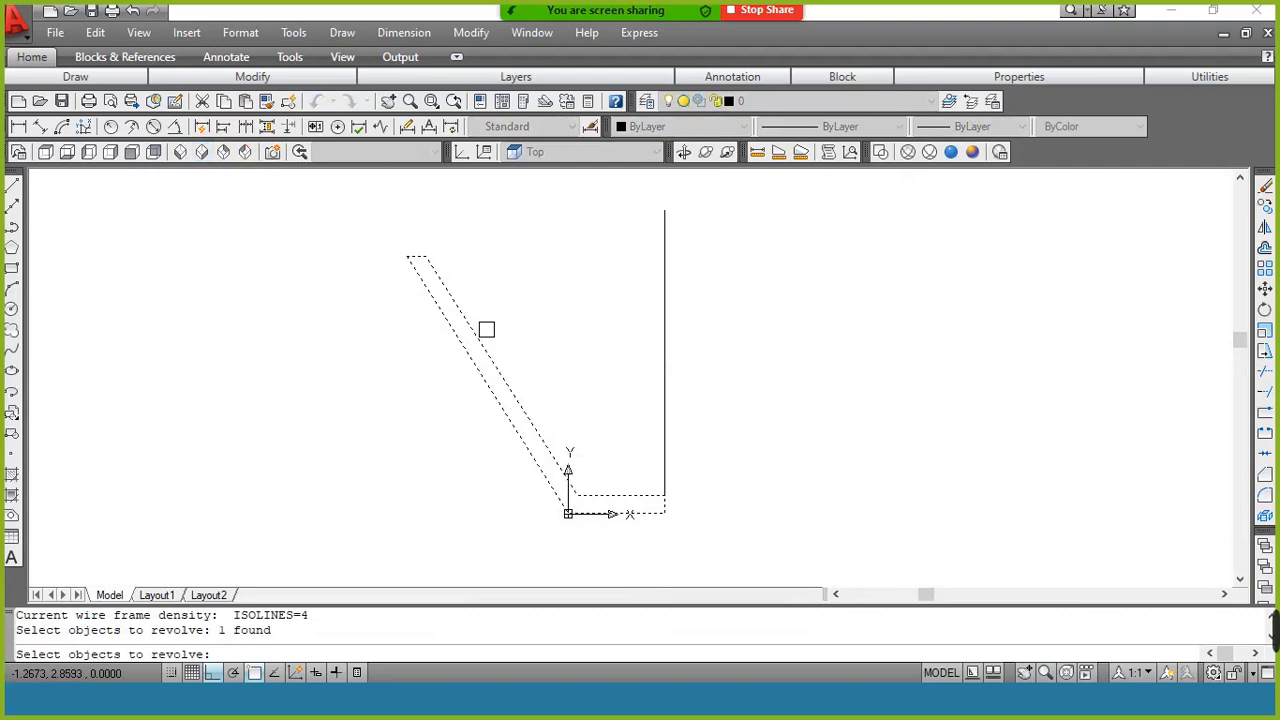
key(Return)
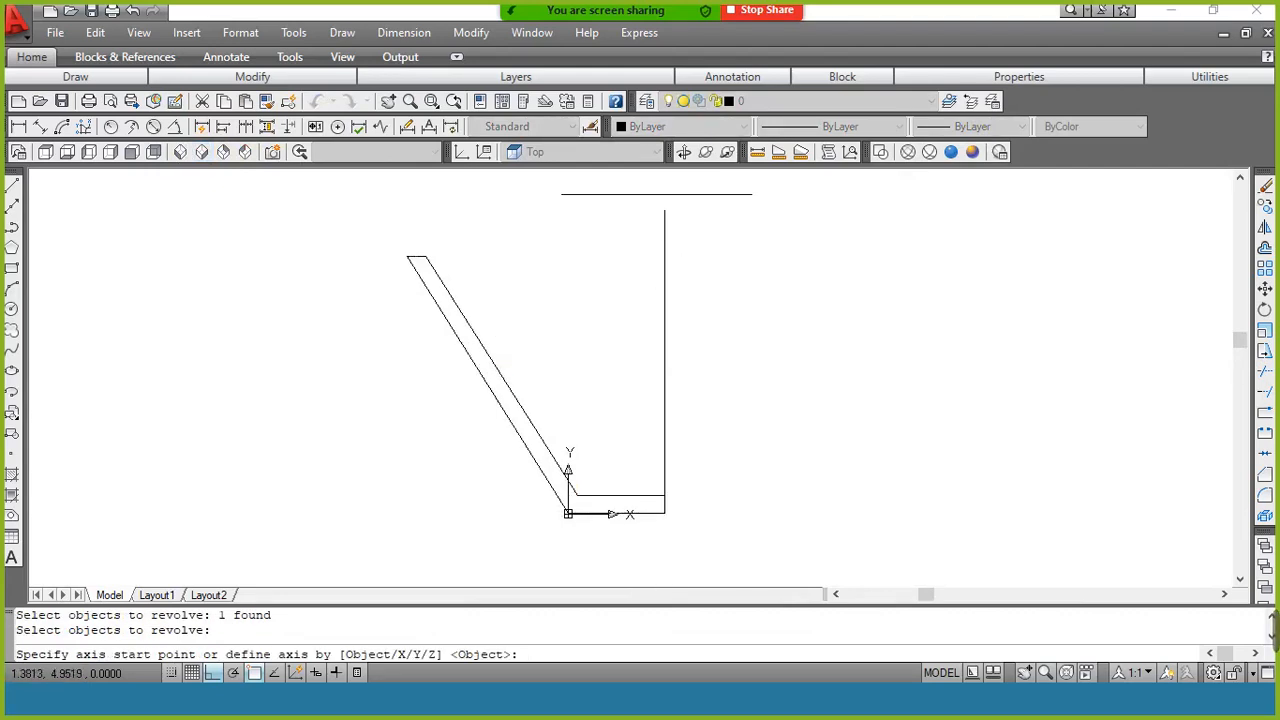
click(664, 210)
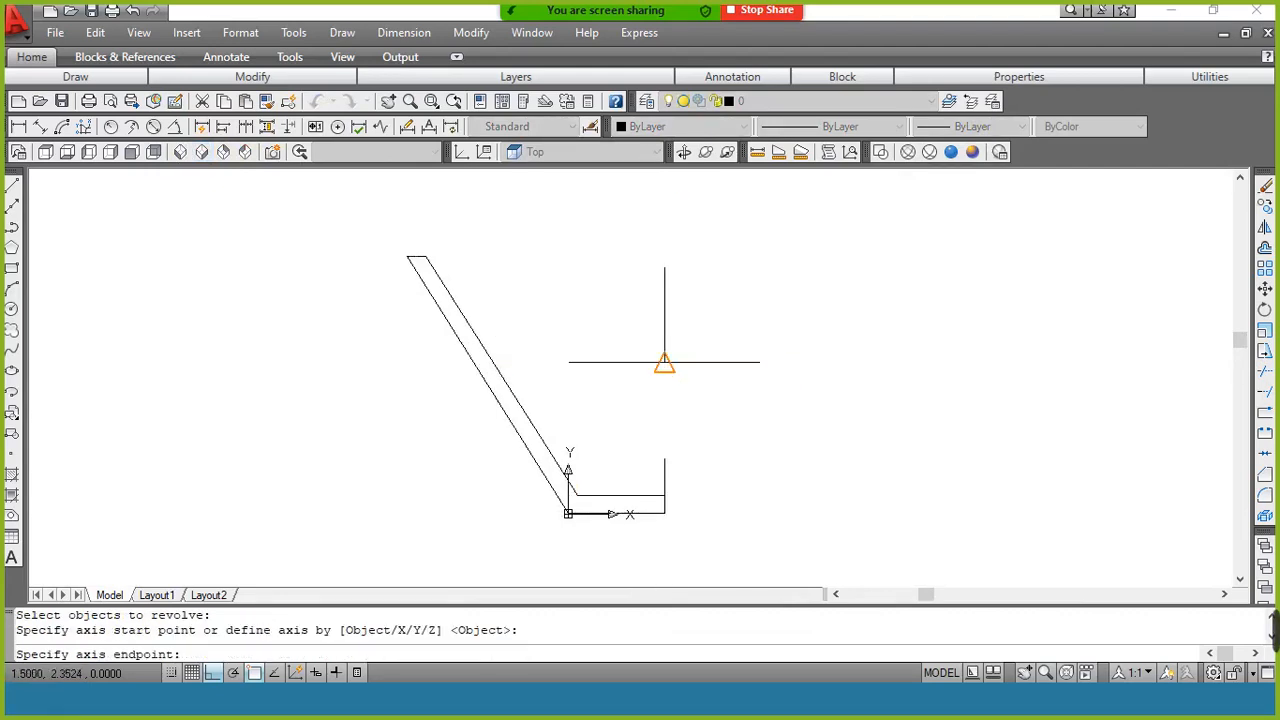
click(664, 362)
key(Return)
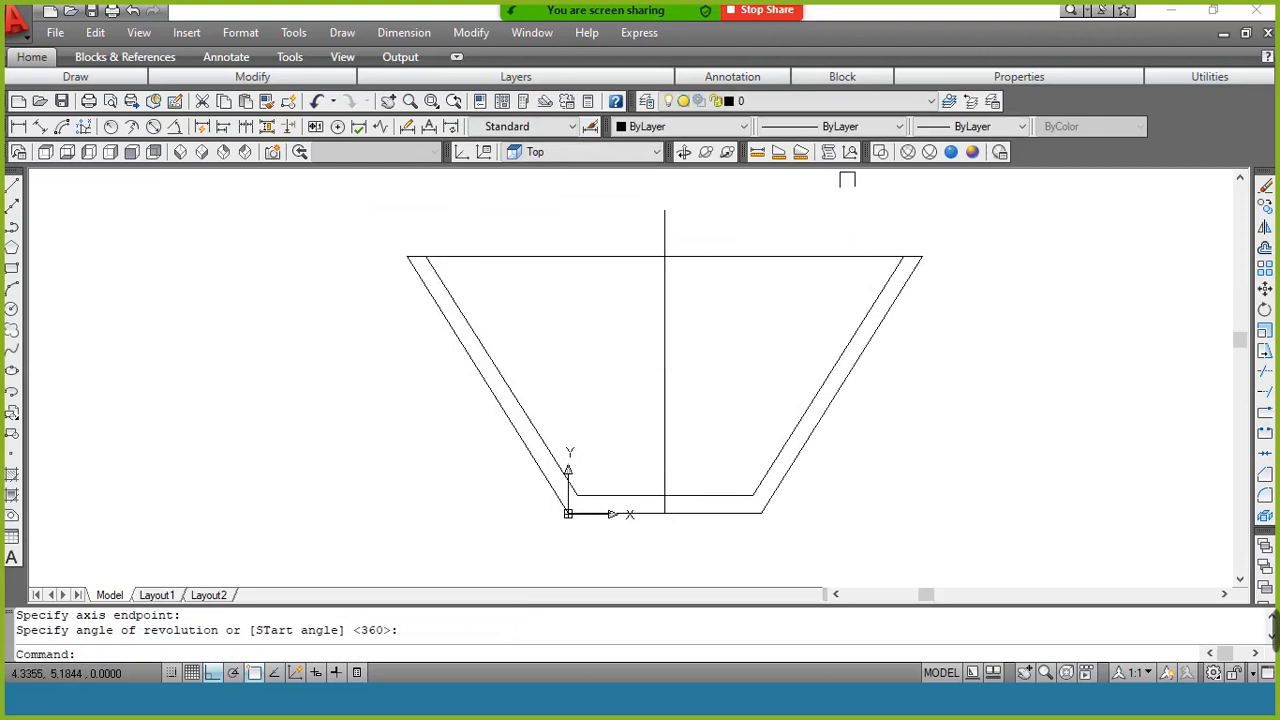
Shade the solid in the Conceptual visual style, set the SE Isometric view and orbit to look into its open end
click(973, 154)
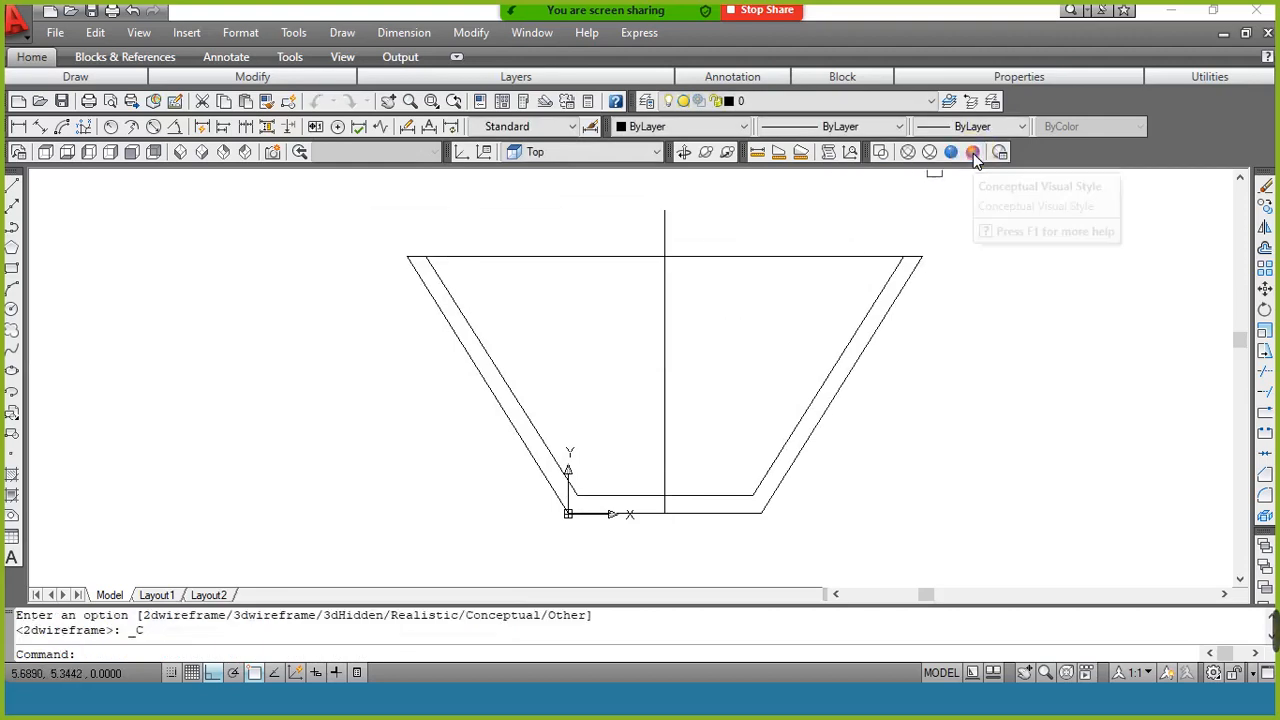
click(201, 156)
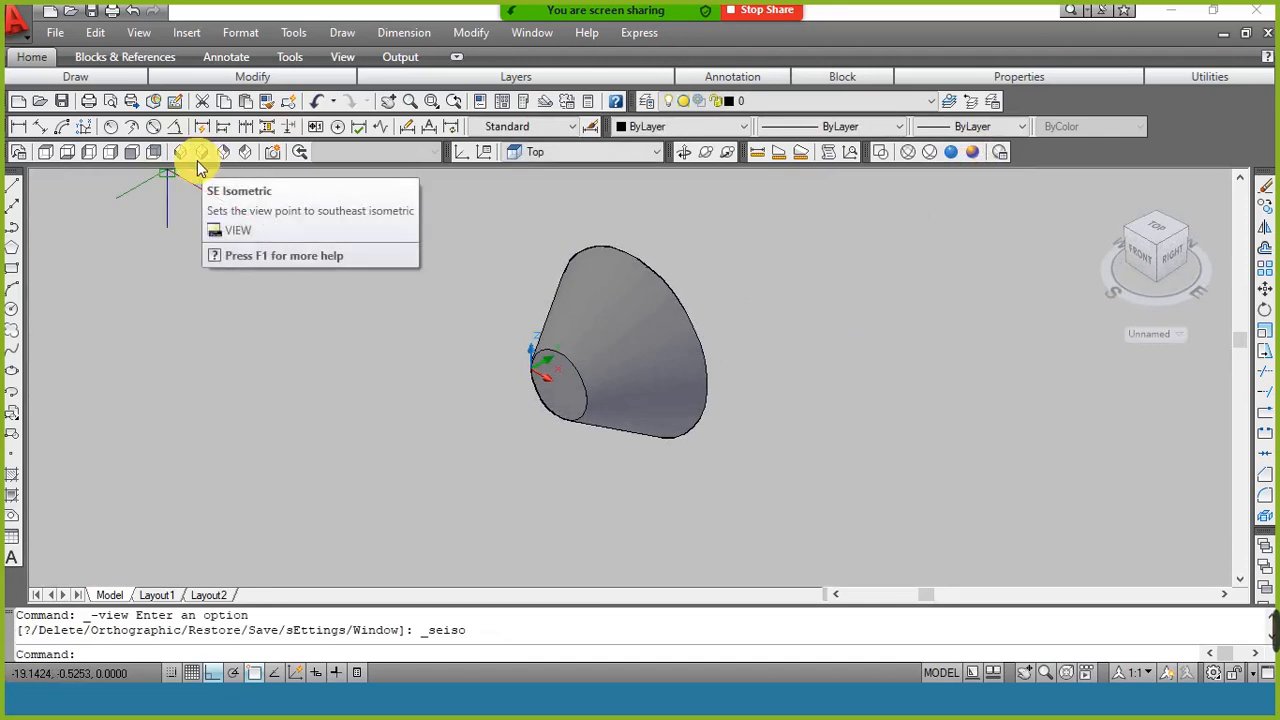
click(684, 152)
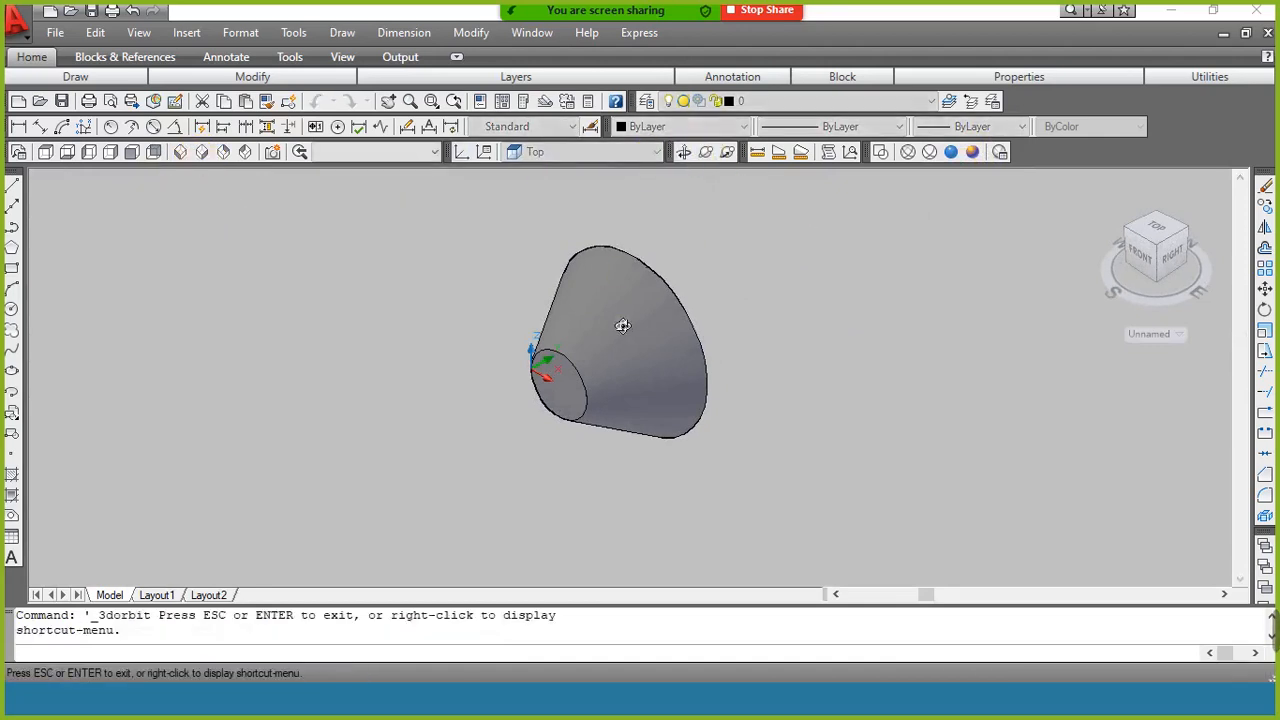
drag(560, 300, 571, 263)
right_click(547, 262)
click(614, 279)
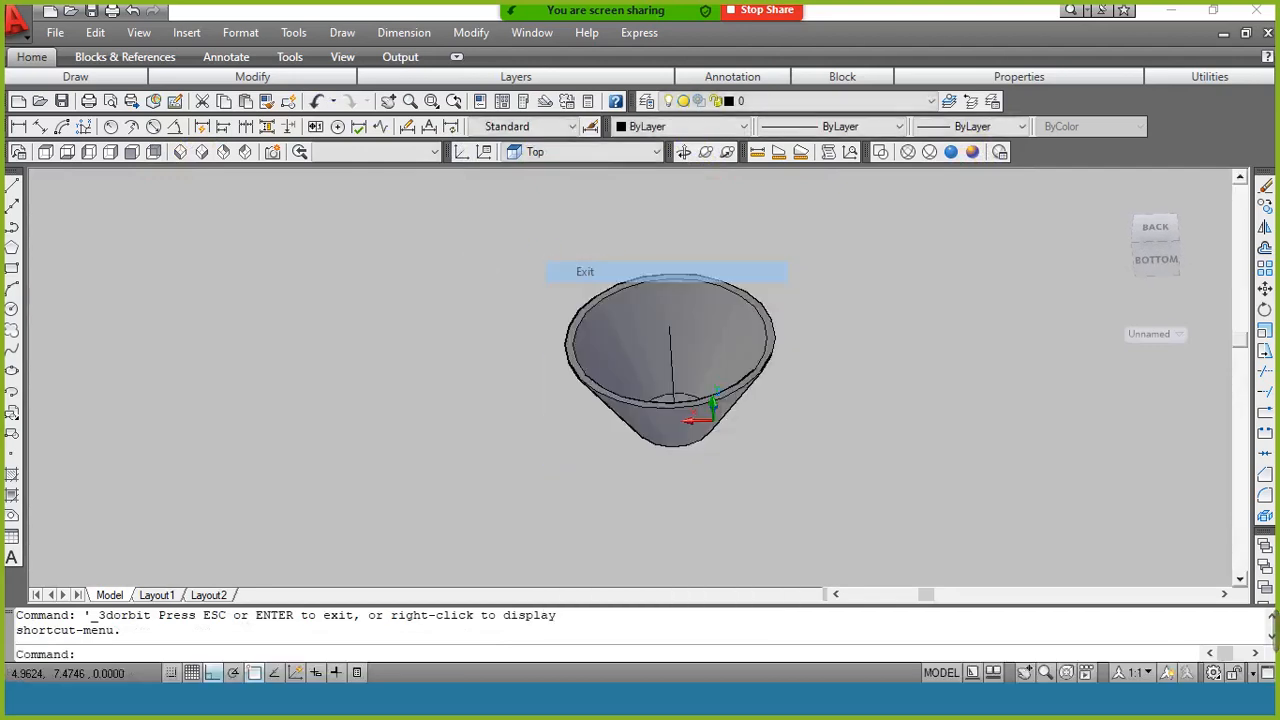
Undo the orbit, the isometric view, the Conceptual visual style and the second Revolve
click(318, 104)
click(318, 104)
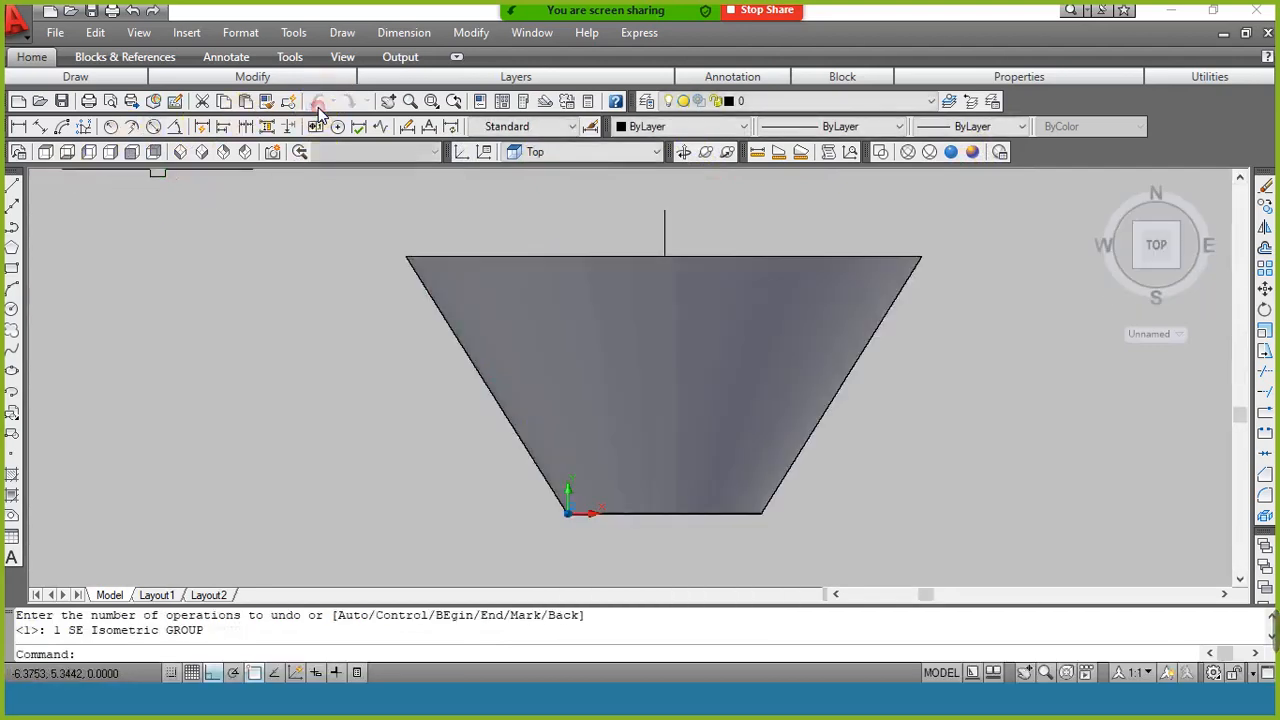
click(318, 104)
click(318, 104)
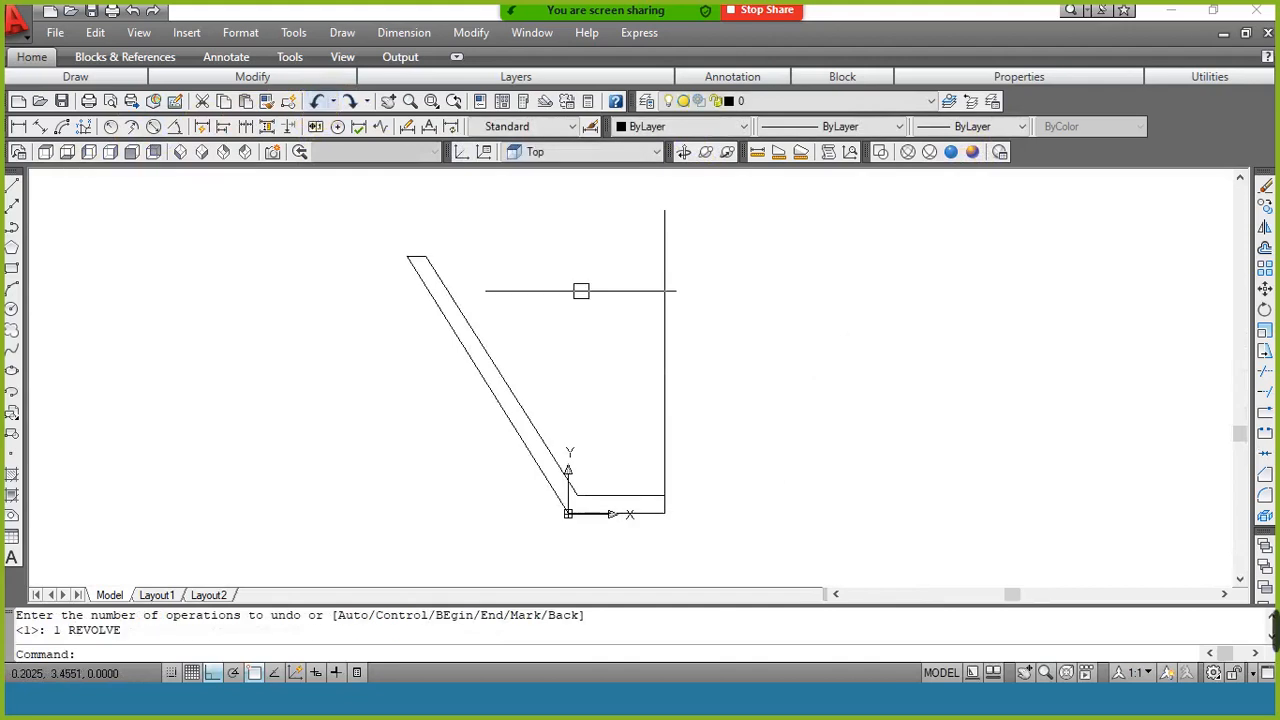
Erase both the profile polyline and the vertical axis line, leaving the drawing empty
click(678, 291)
click(465, 510)
text(e)
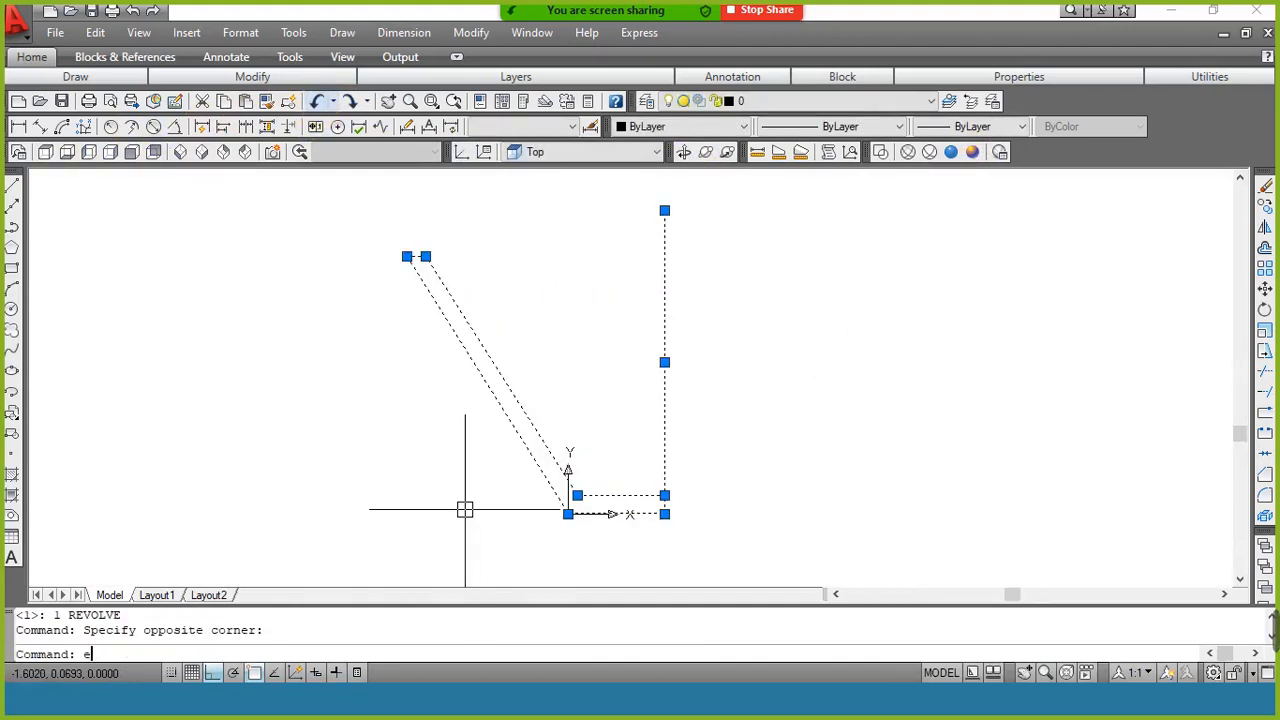
text(c)
key(Return)
text(e)
key(Return)
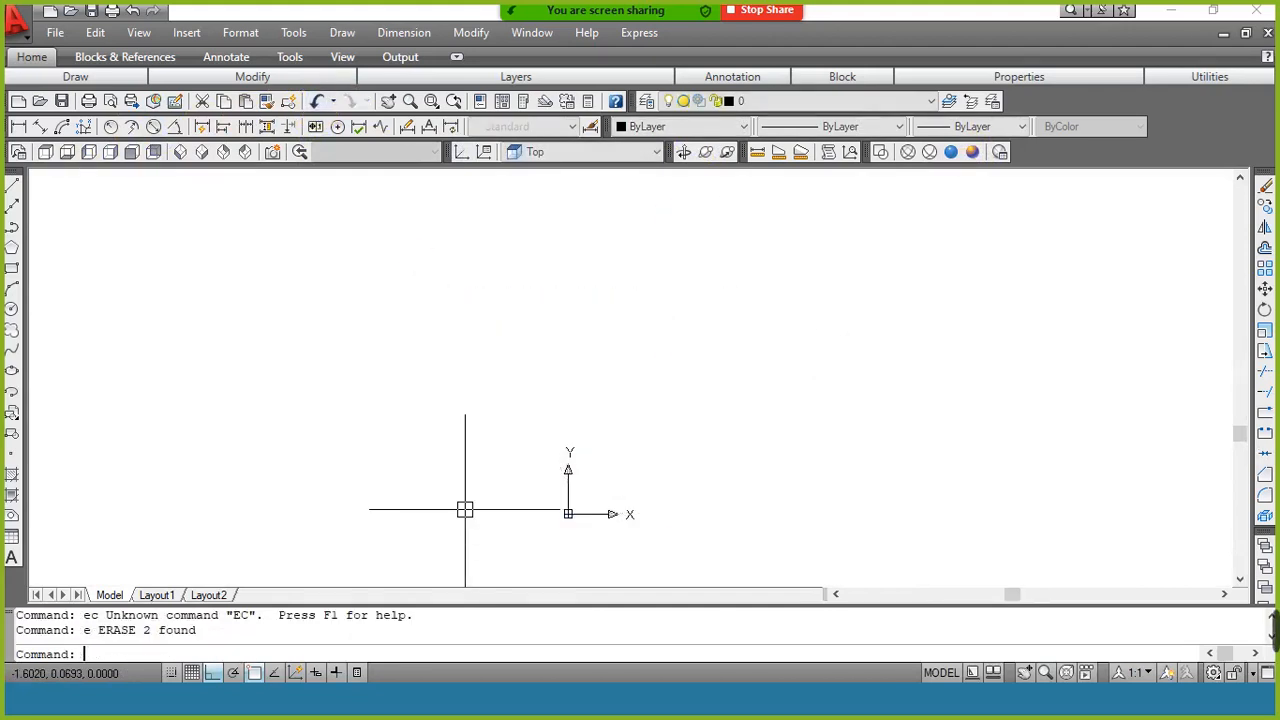
Switch to the Week-12 PDF in Nitro Pro to consult the Revolve Command exercise
key(alt+Tab)
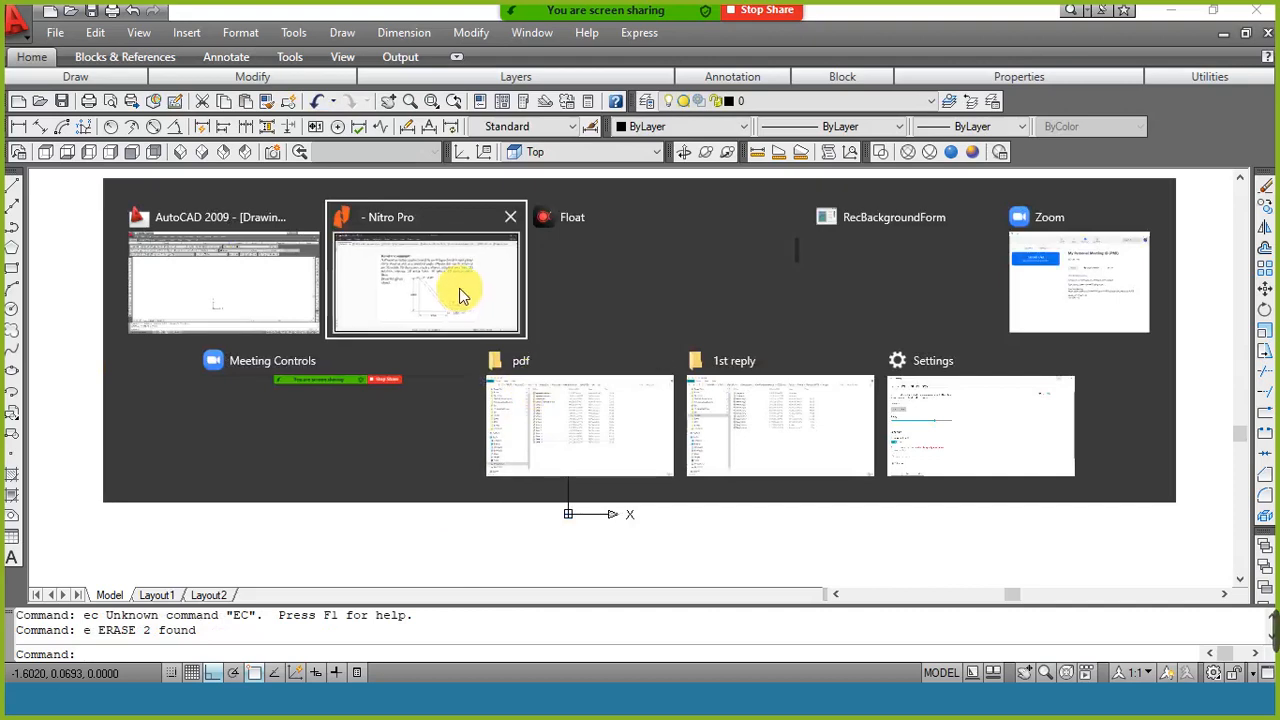
click(471, 285)
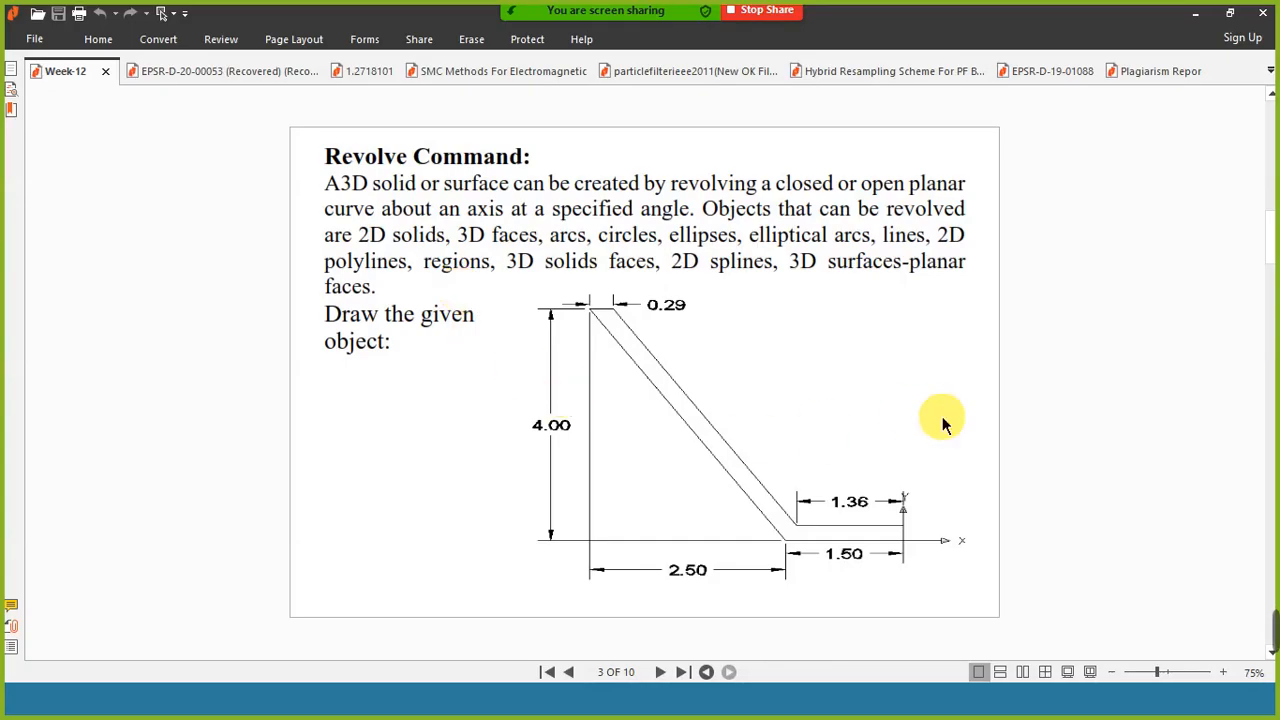
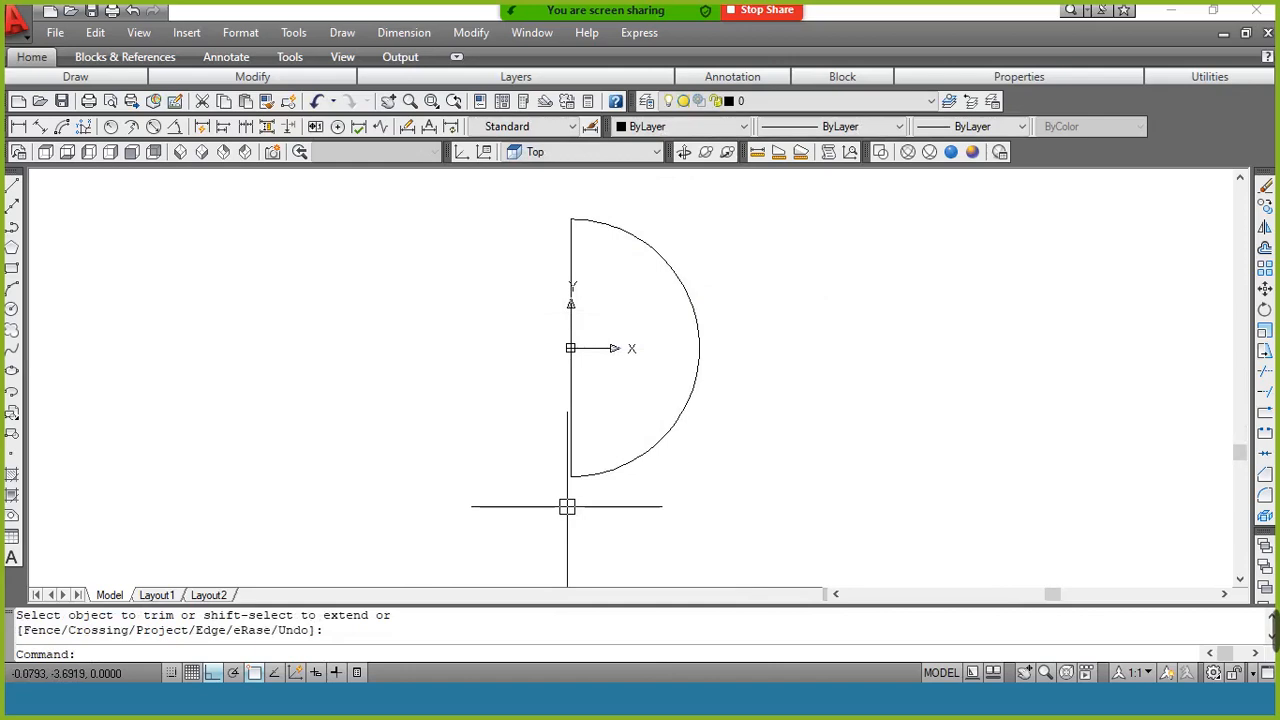
Draw a horizontal line 10 units long to the right from the semicircle's lower endpoint
text(l)
key(Return)
click(571, 475)
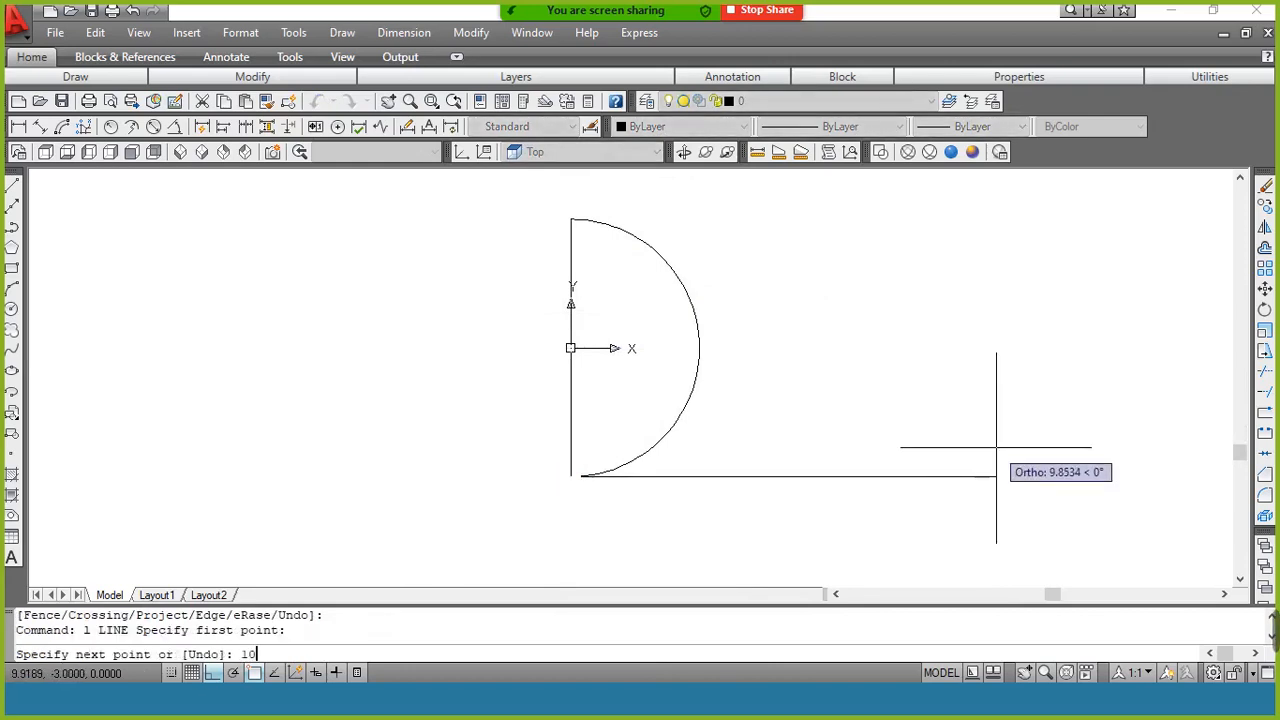
text(10)
key(Return)
key(Return)
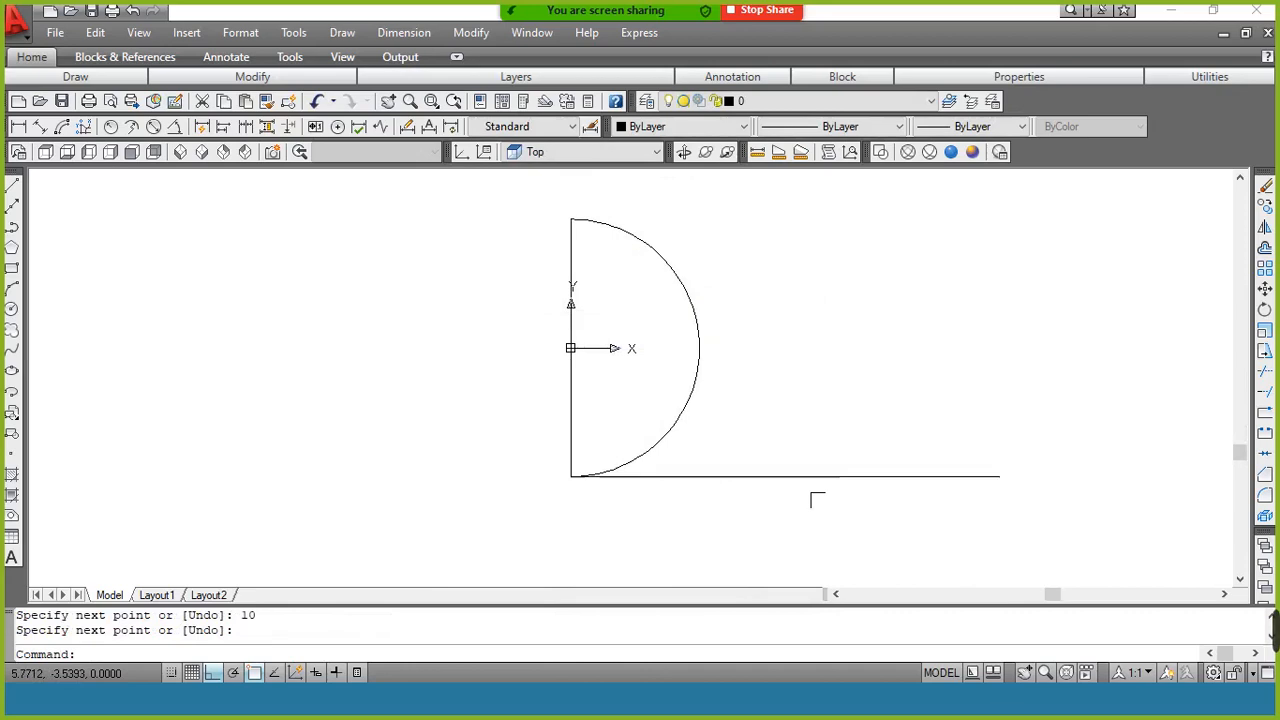
Erase the vertical diameter line that closes the semicircle
click(566, 415)
text(e)
key(Return)
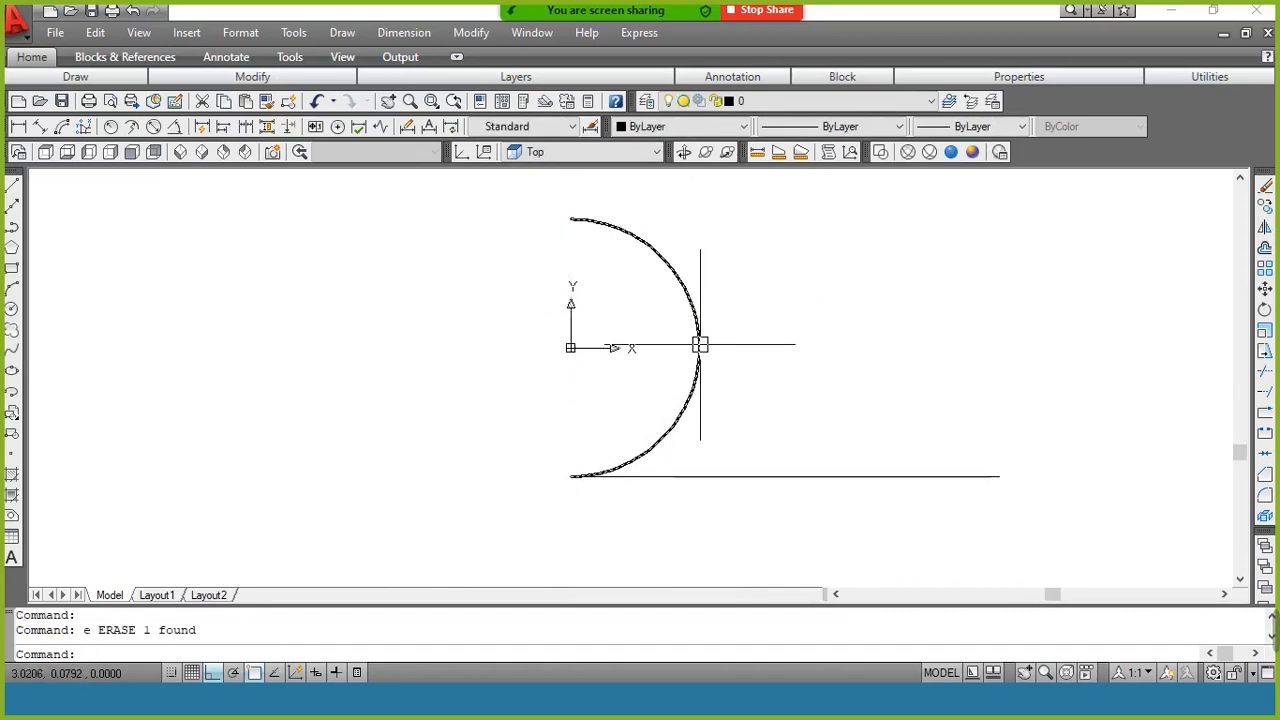
Mirror the arc about a vertical line through the horizontal line's midpoint, keeping the source, and erase the horizontal line
text(mi)
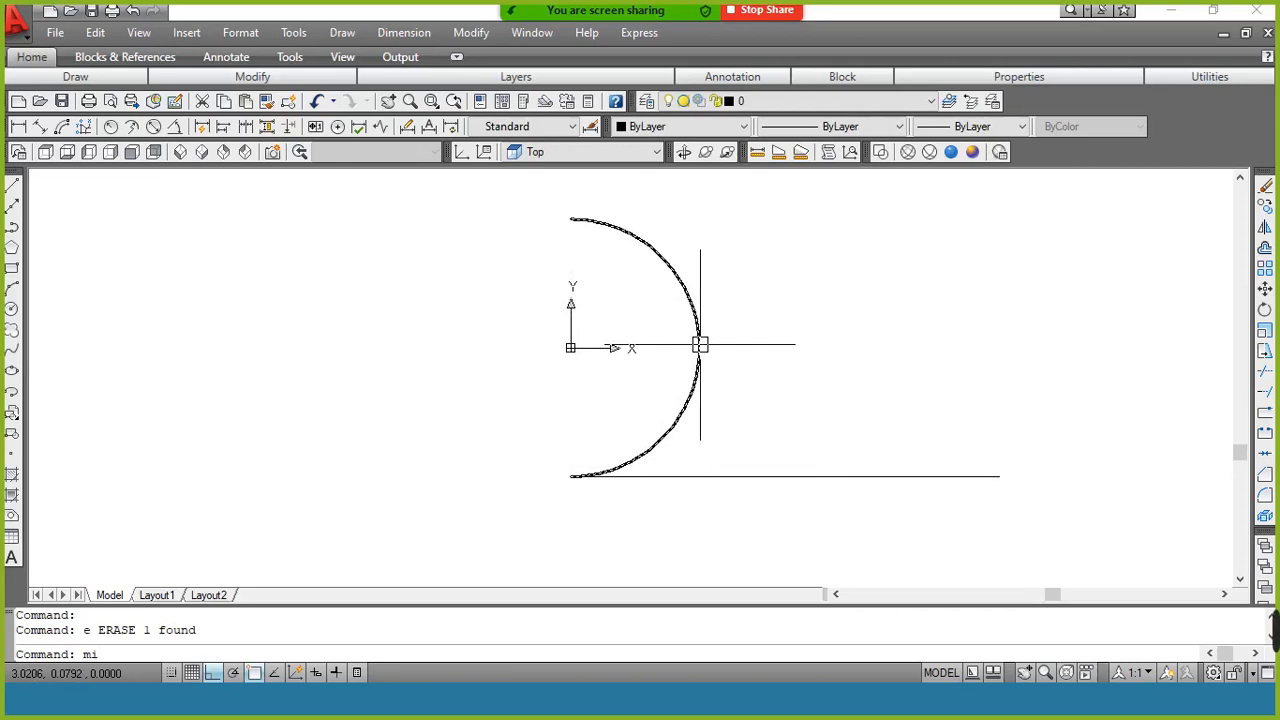
key(Return)
click(698, 345)
key(Return)
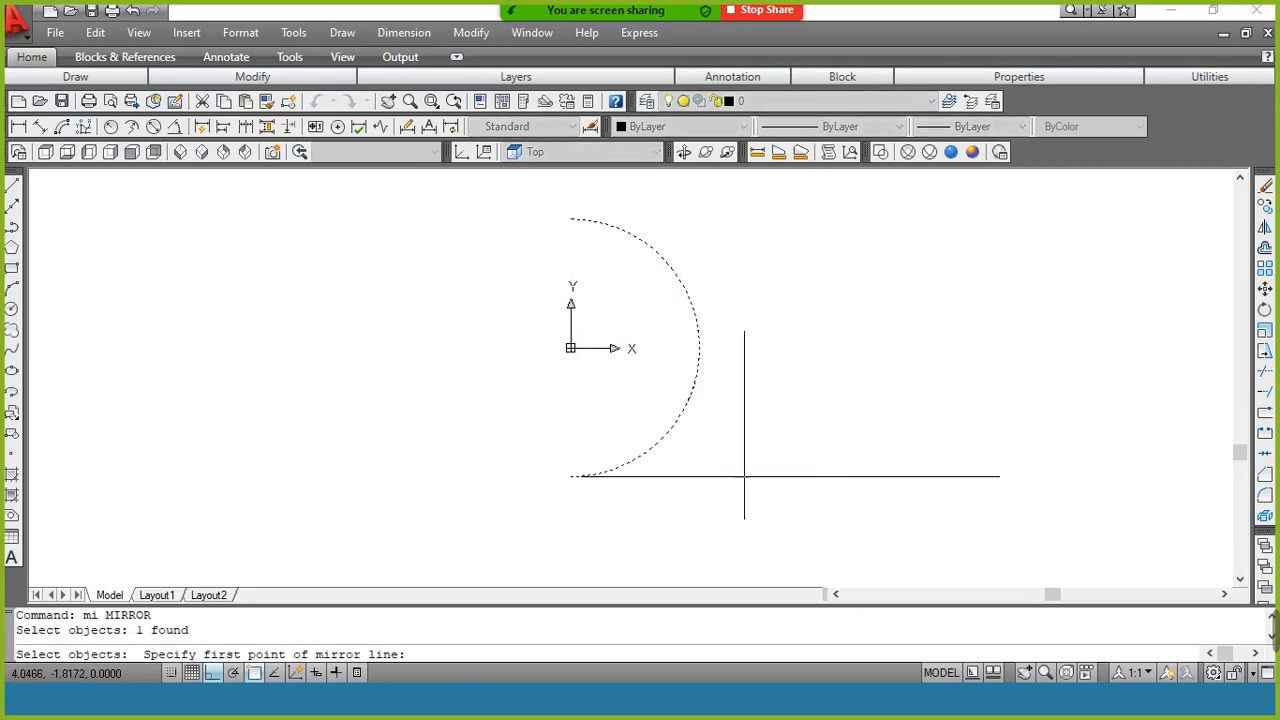
click(785, 476)
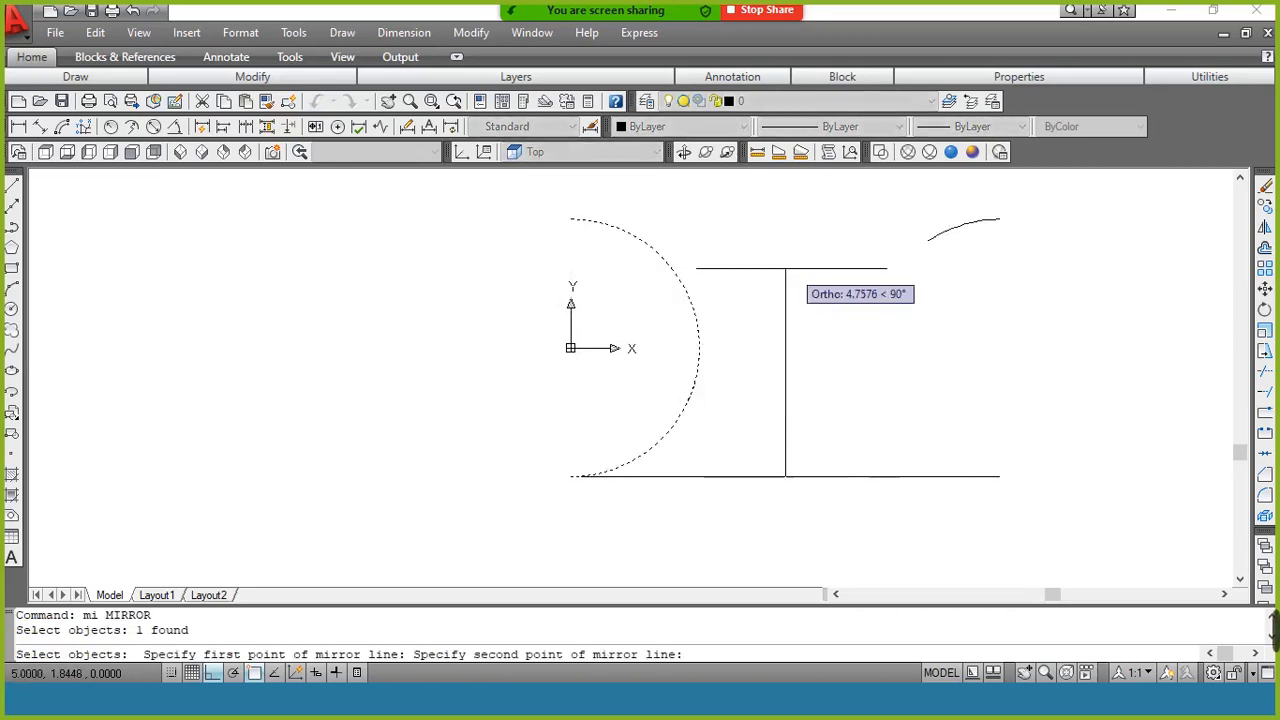
click(786, 268)
key(Return)
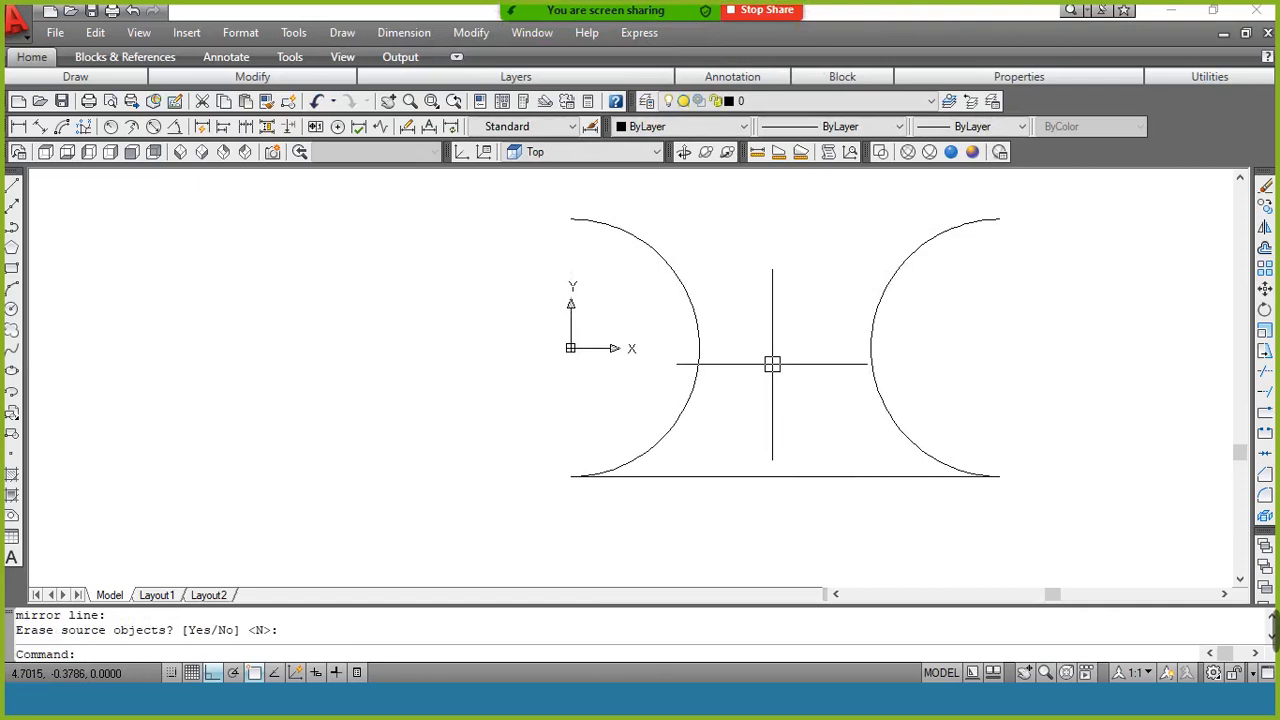
click(781, 473)
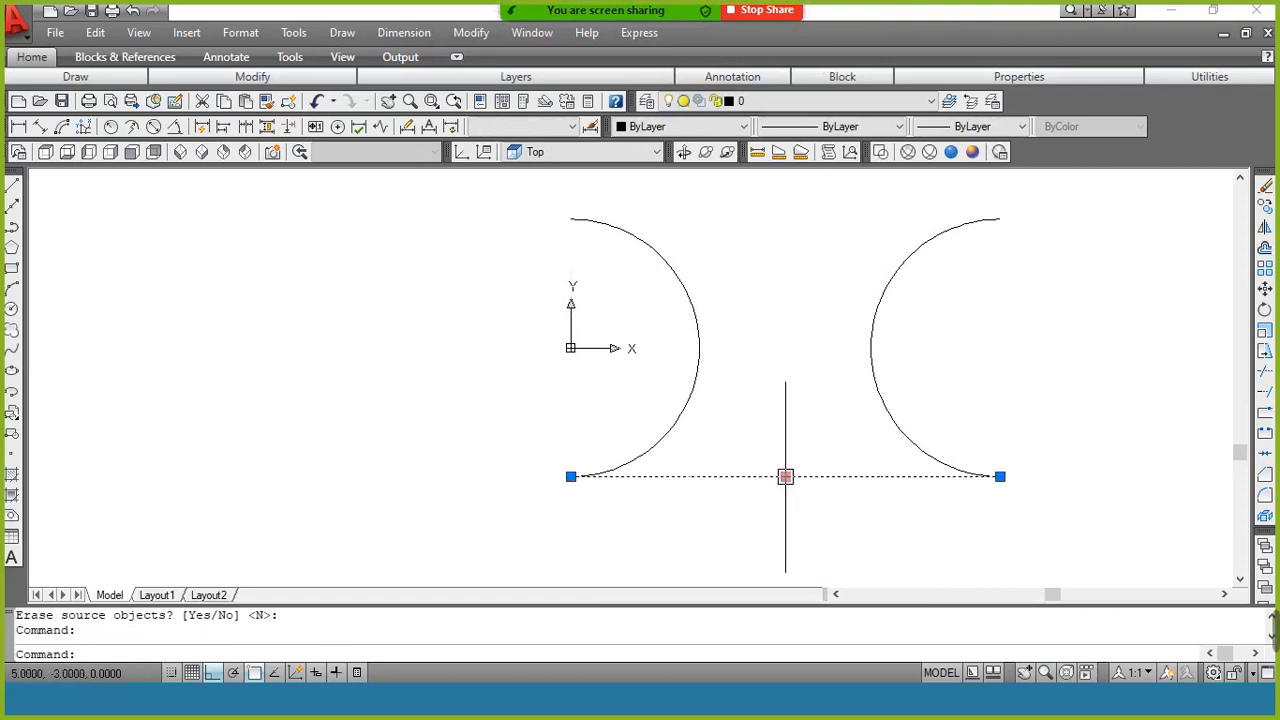
key(Return)
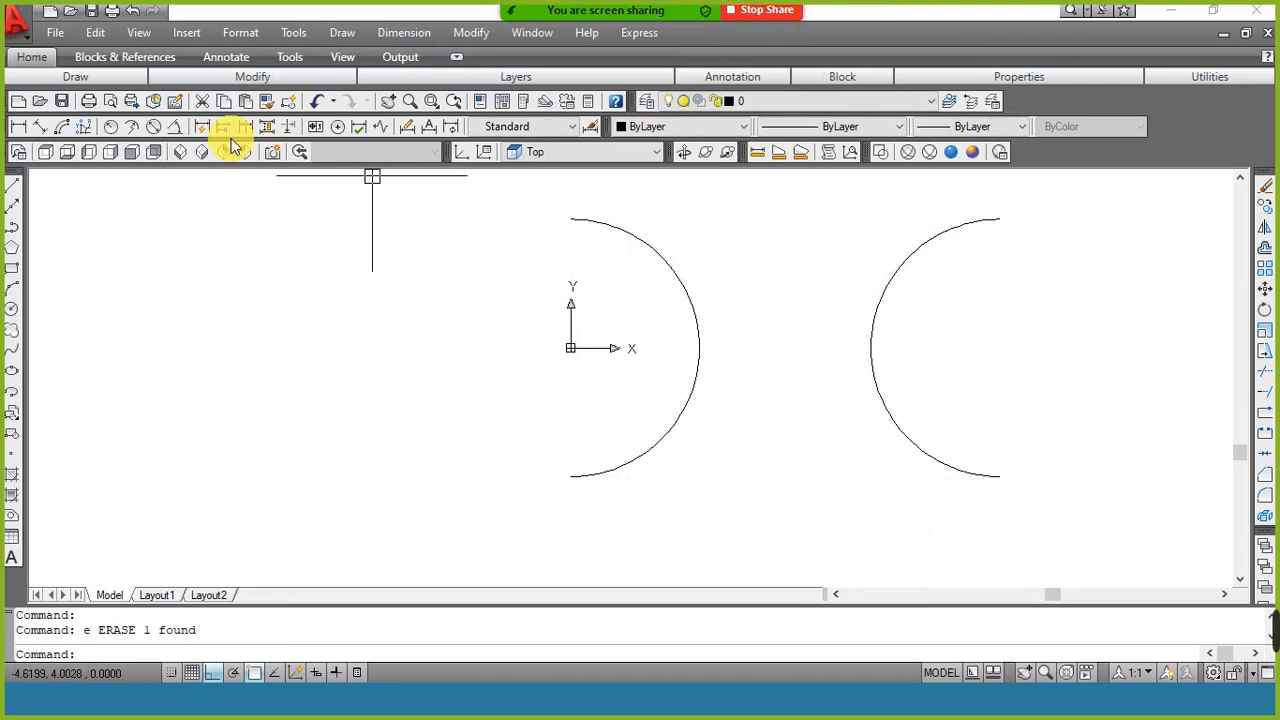
Set the Front view with both arcs in sight and apply the Conceptual visual style
click(129, 154)
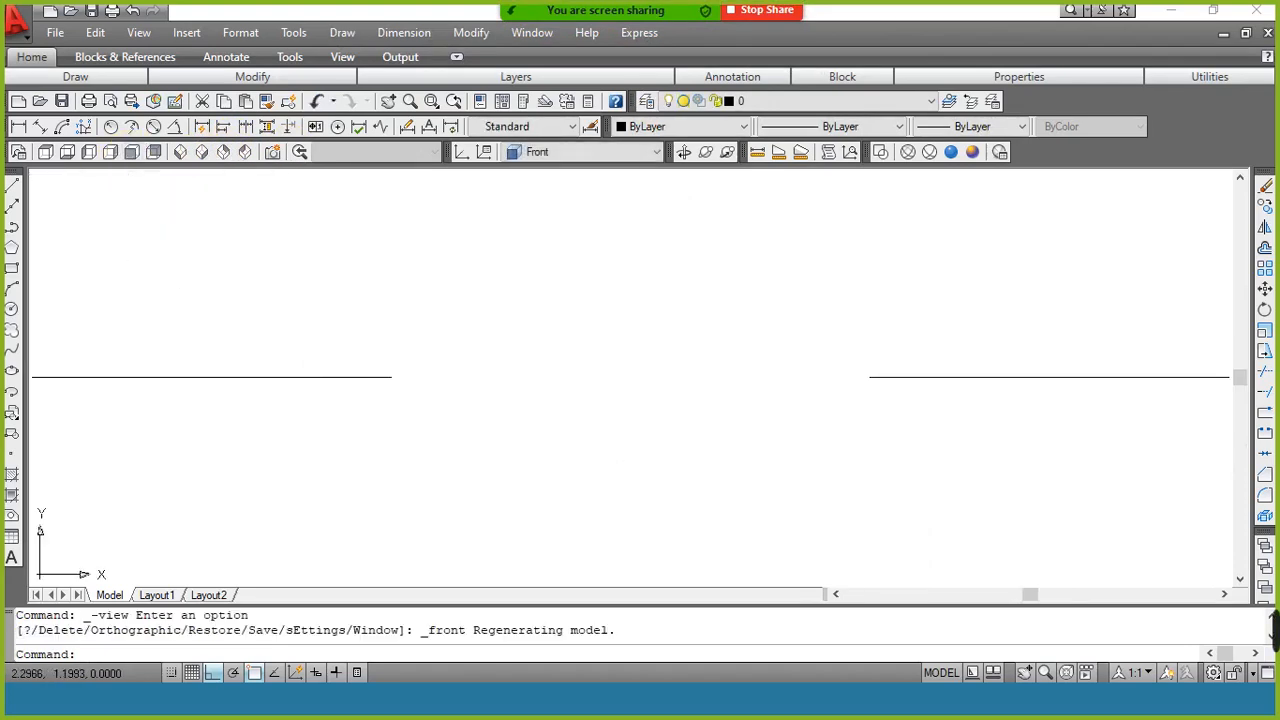
scroll(560, 322, down, 2)
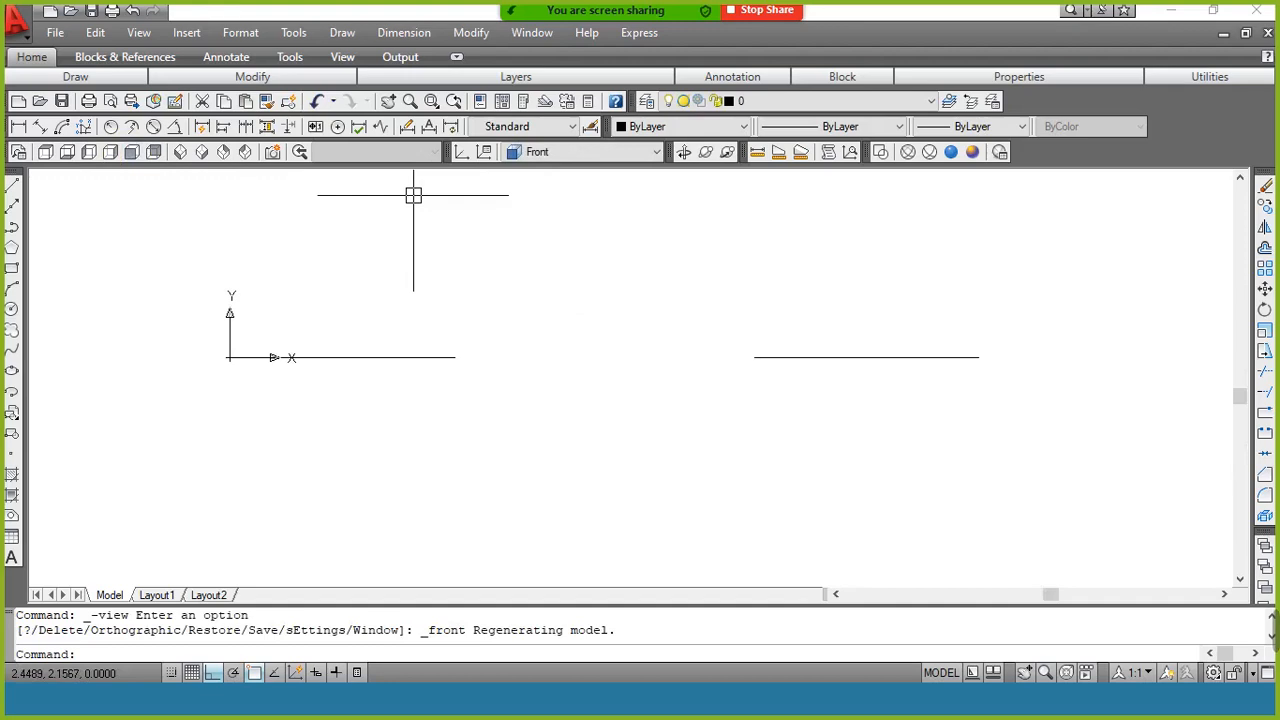
click(388, 101)
drag(534, 277, 509, 383)
right_click(509, 383)
click(545, 394)
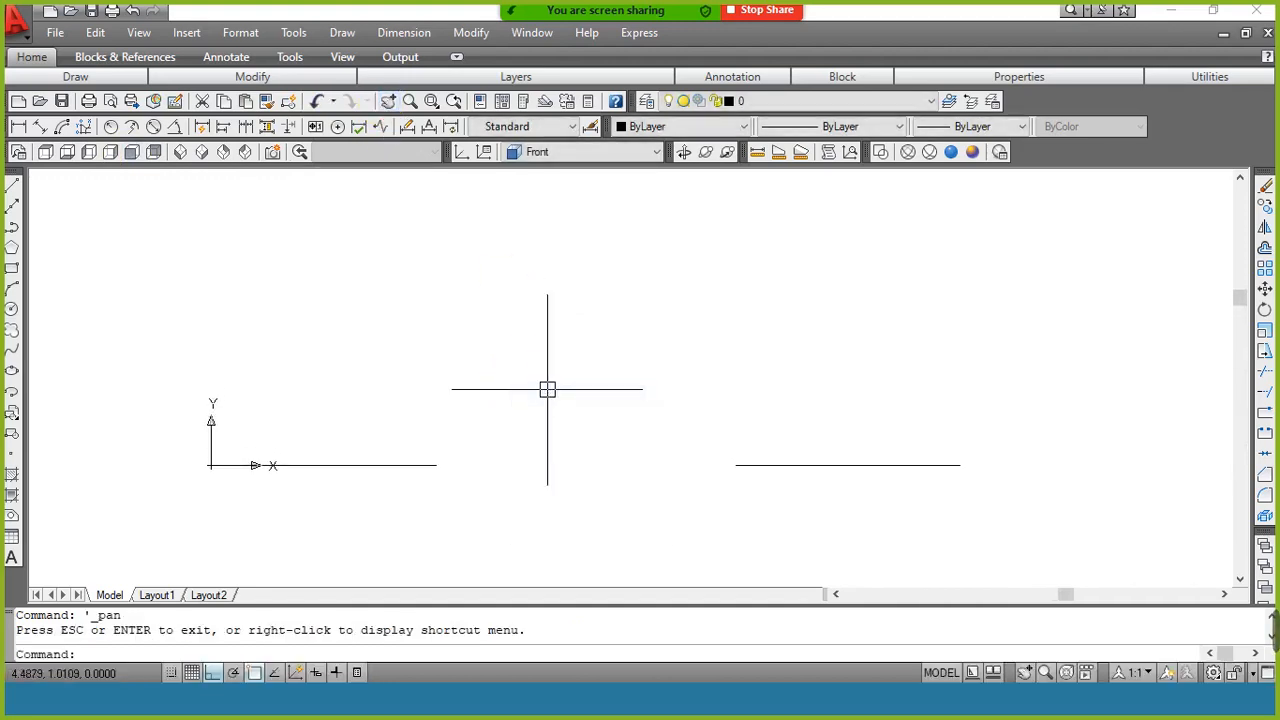
click(975, 153)
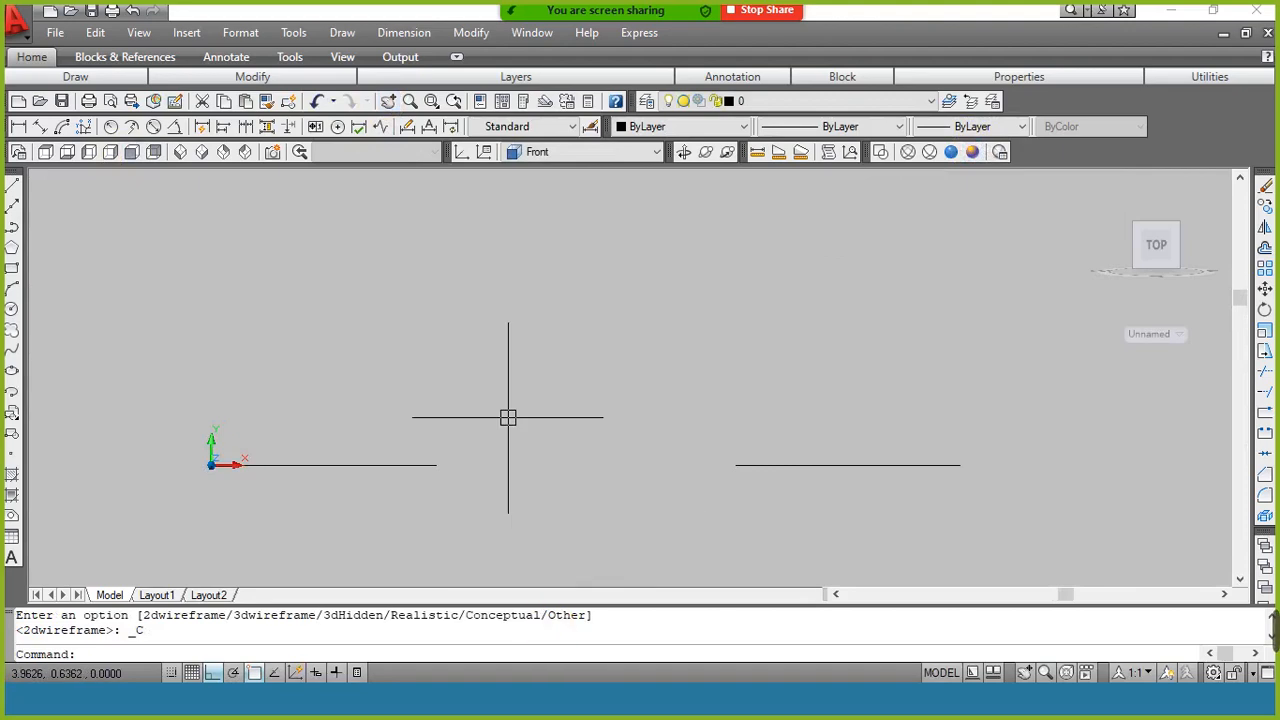
Start a Loft from the right arc to the left arc using cross sections only
text(loft)
key(Return)
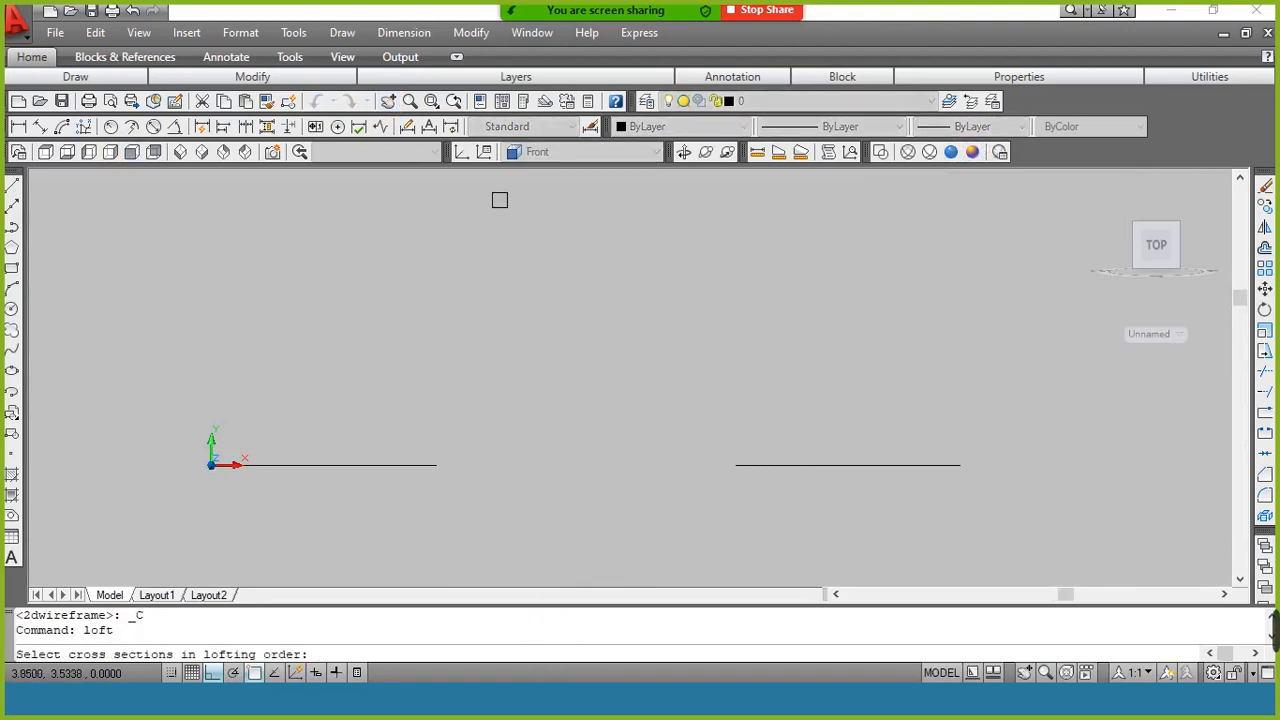
click(840, 464)
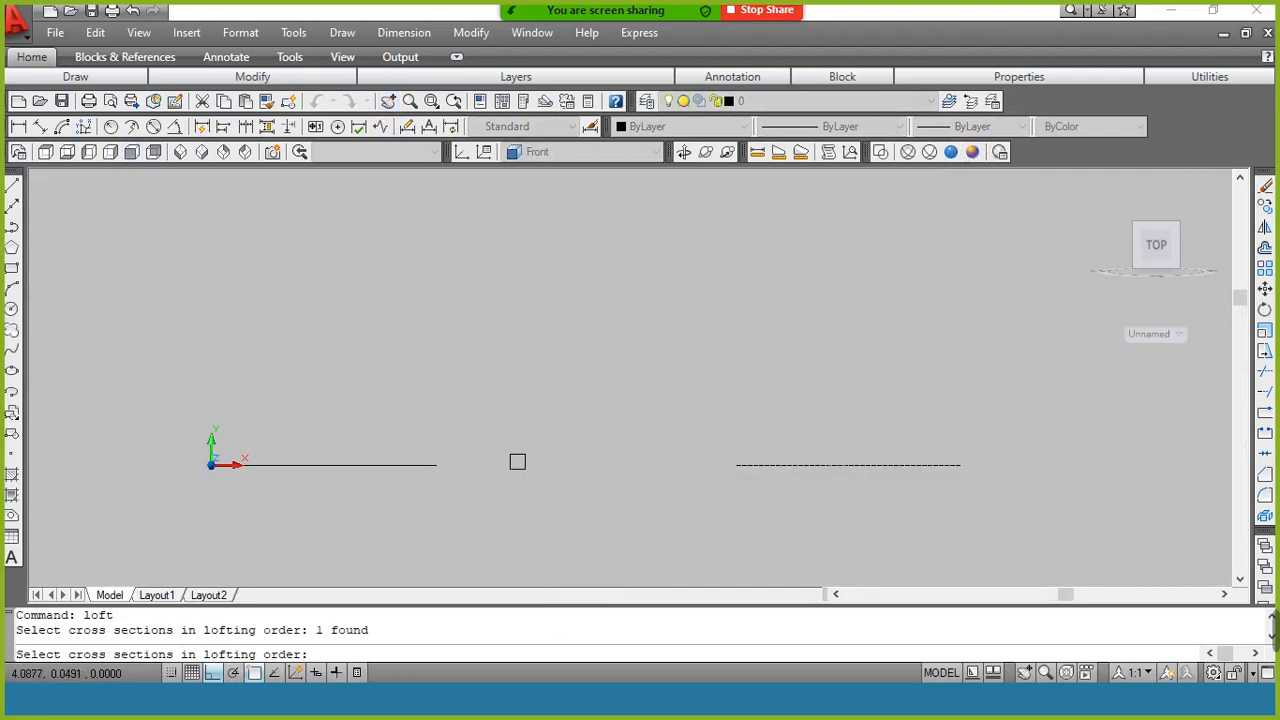
click(424, 460)
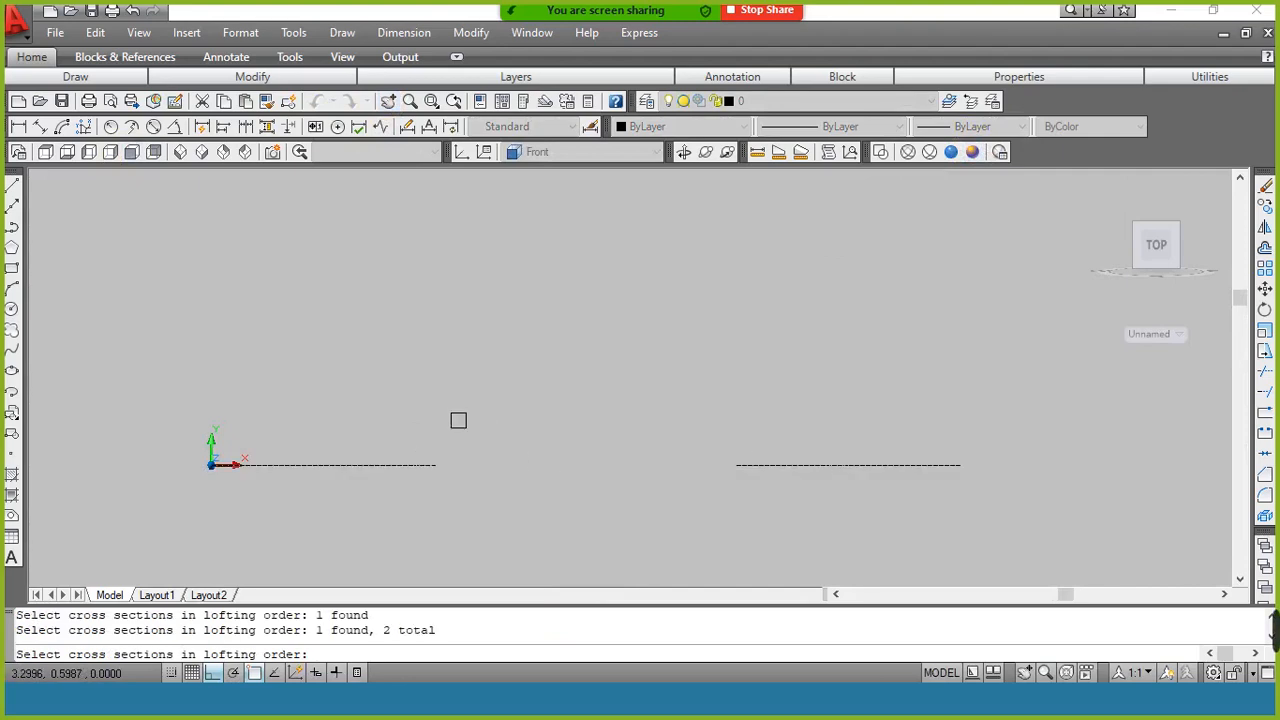
key(Return)
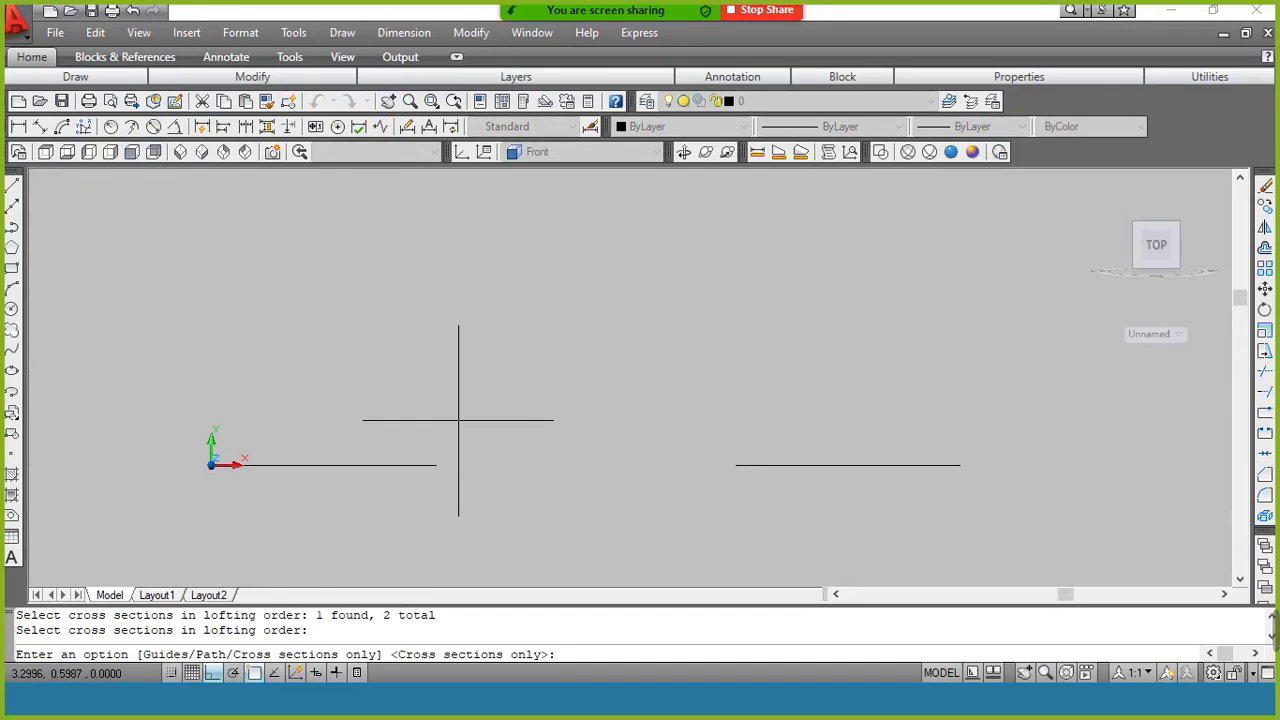
key(Return)
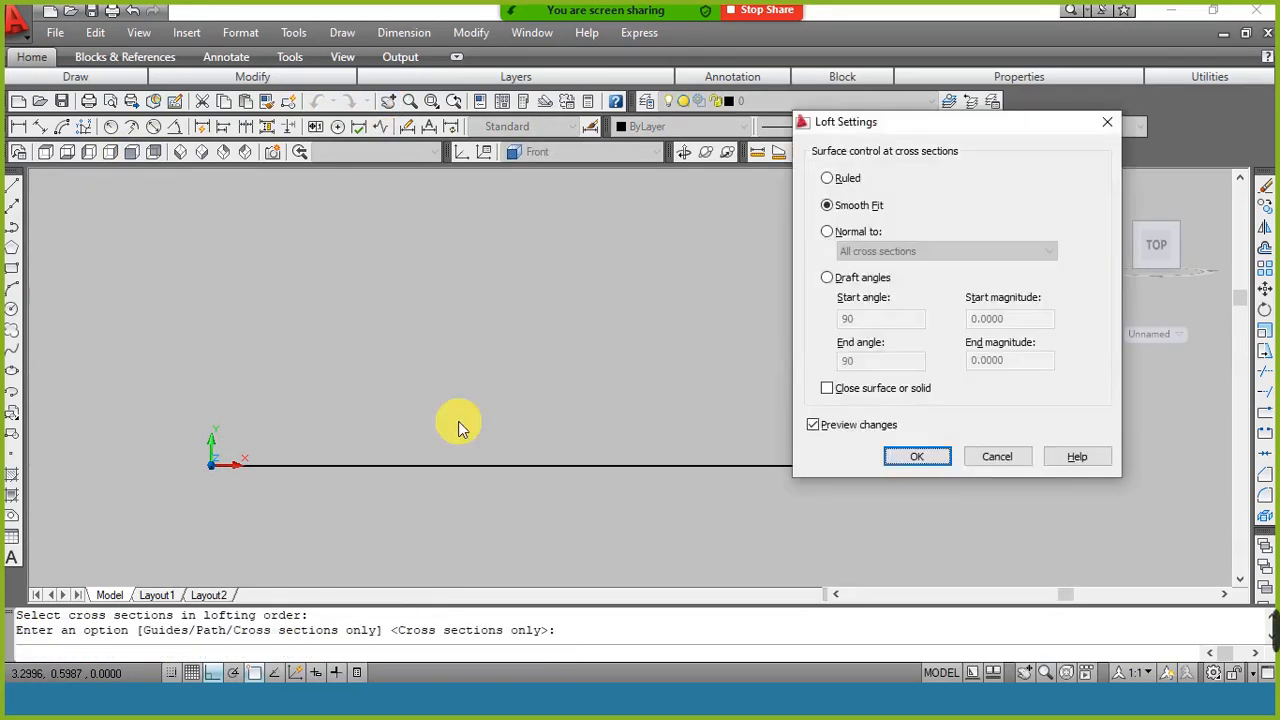
Preview the loft with Ruled, Smooth Fit and Normal to all cross sections, keeping the settings dialog clear of the model
click(845, 180)
click(850, 206)
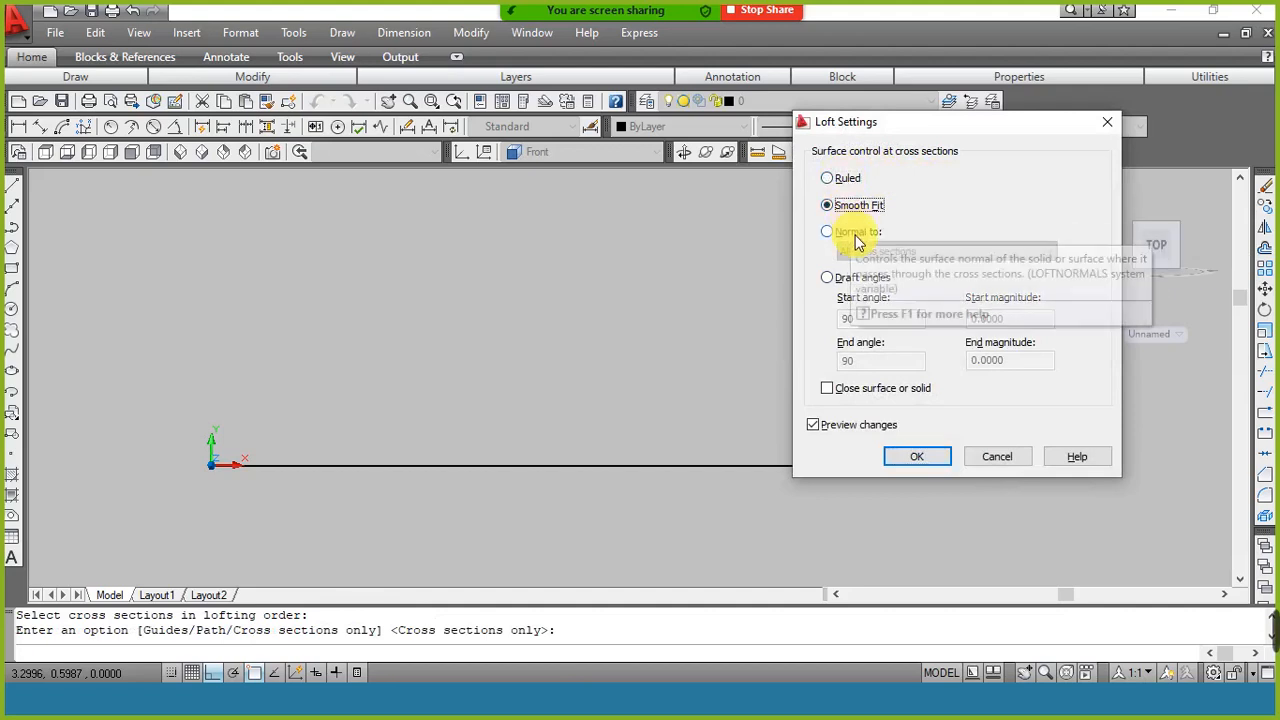
click(852, 233)
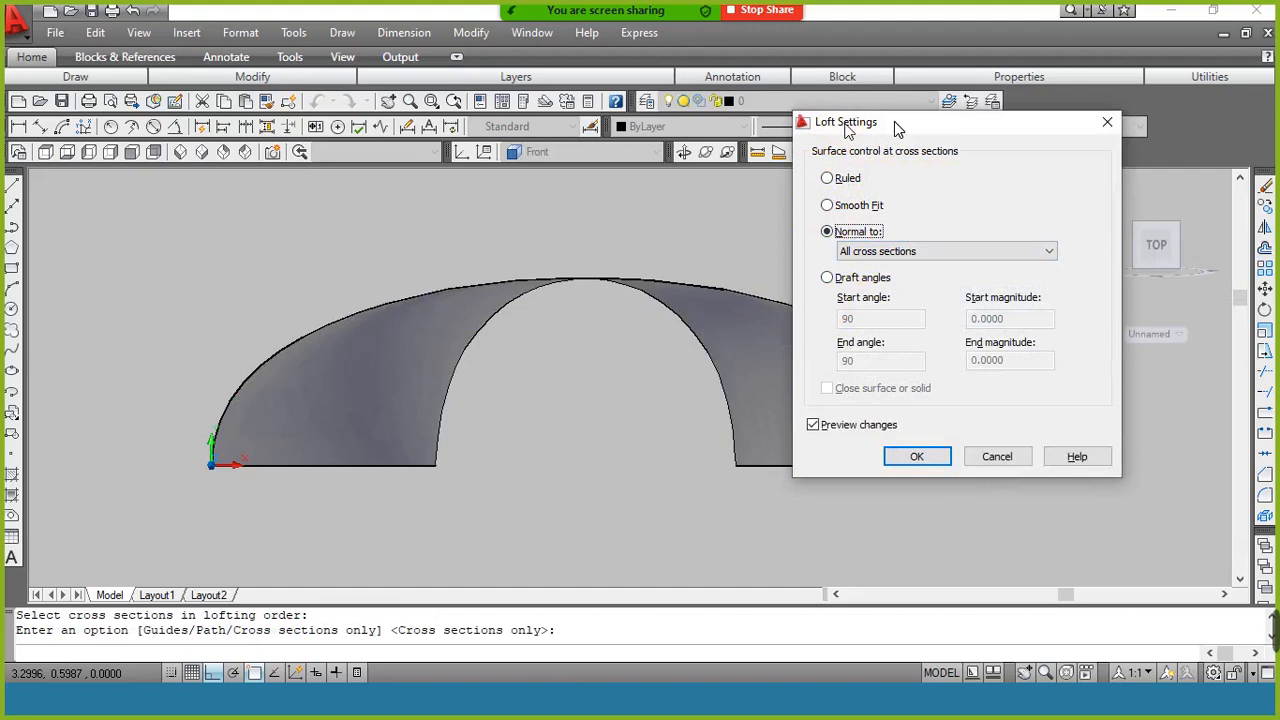
drag(897, 128, 1105, 97)
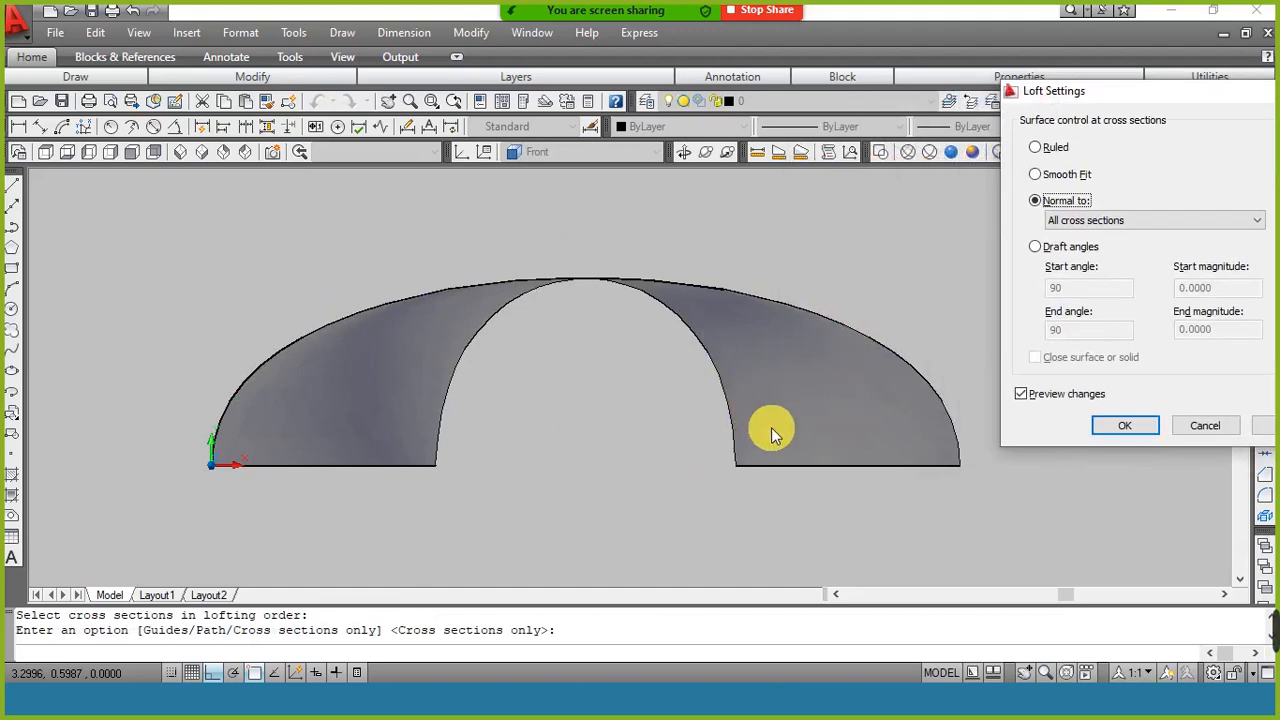
Switch the loft's surface control to draft angles and preview it with a start angle of 0
click(1036, 247)
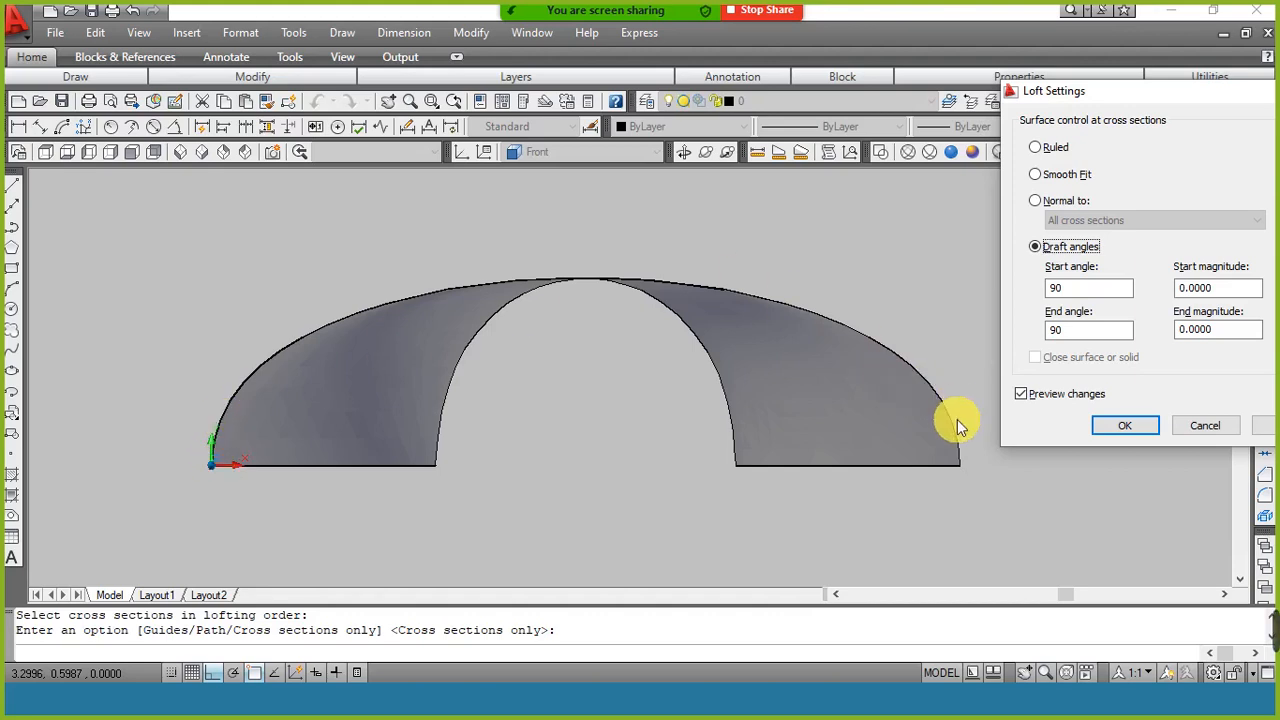
drag(1086, 290, 1057, 291)
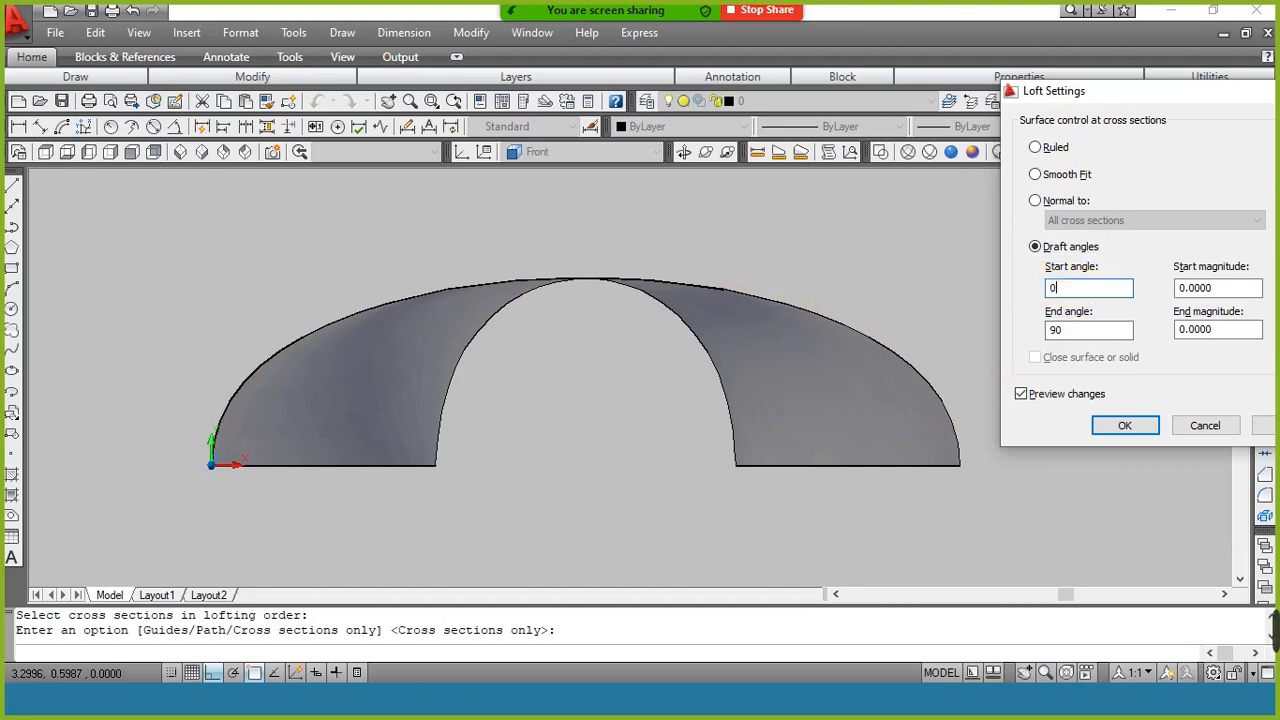
click(1077, 331)
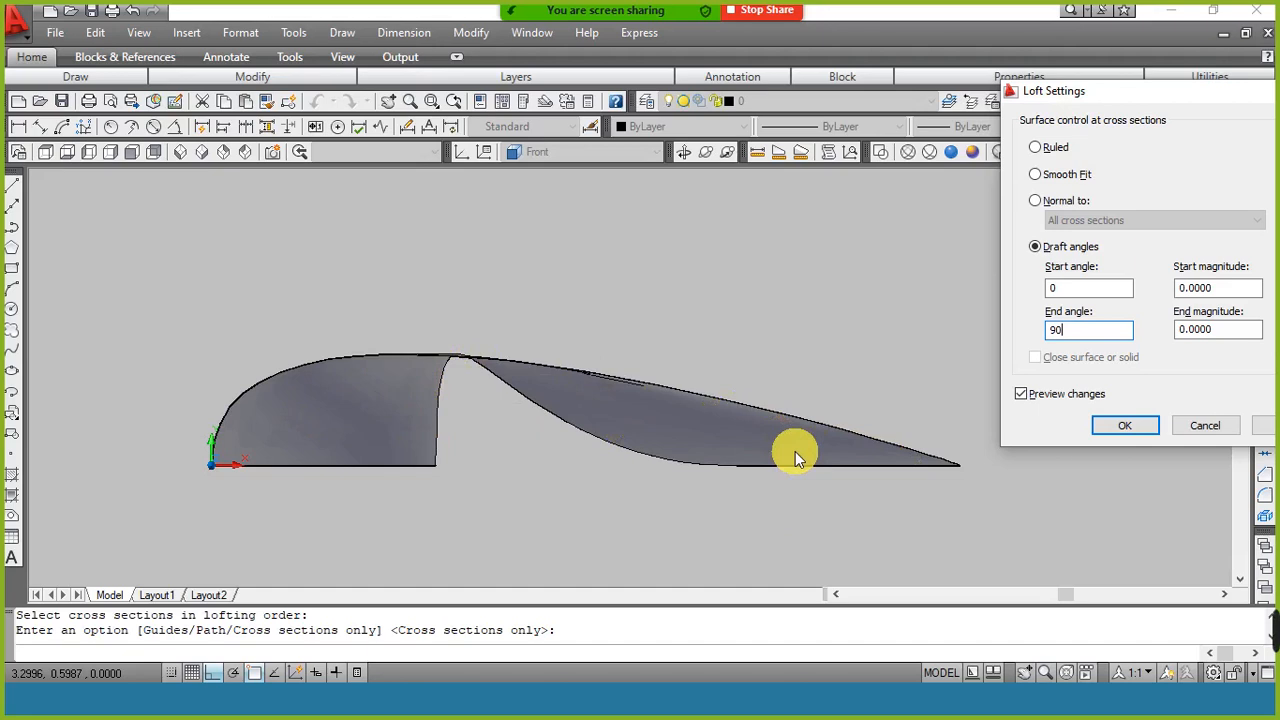
Set the loft's end draft angle to 0 as well and create the surface
drag(1088, 339, 1040, 334)
click(1056, 289)
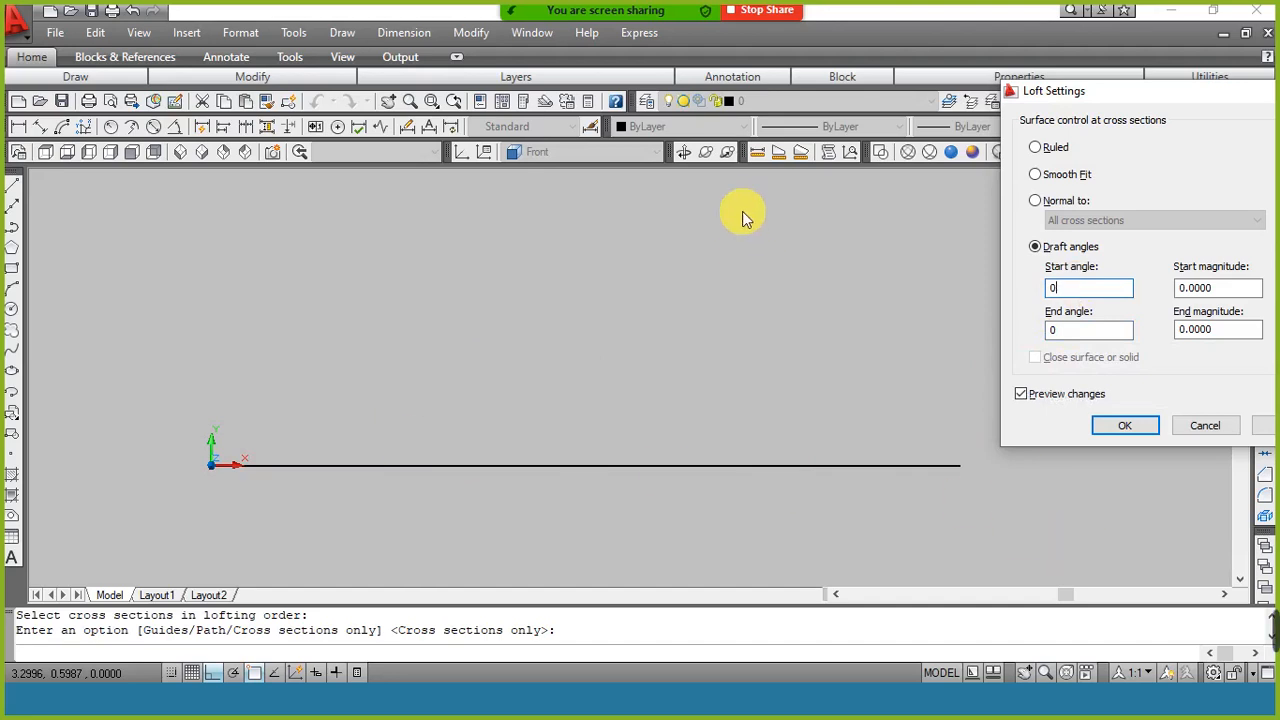
click(1125, 428)
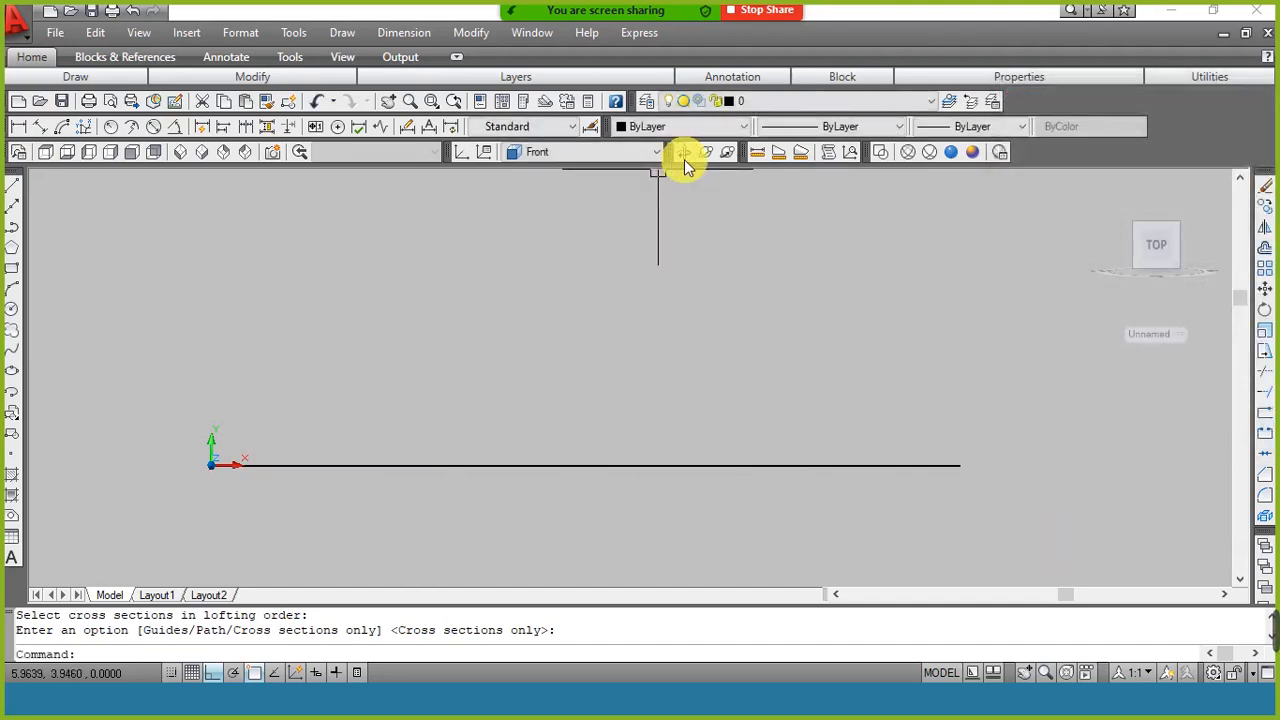
Orbit the view to inspect the lofted surface between the two arcs
click(684, 152)
mouse_move(694, 277)
mouse_down()
mouse_move(668, 414)
mouse_move(683, 317)
mouse_up()
right_click(683, 315)
click(722, 323)
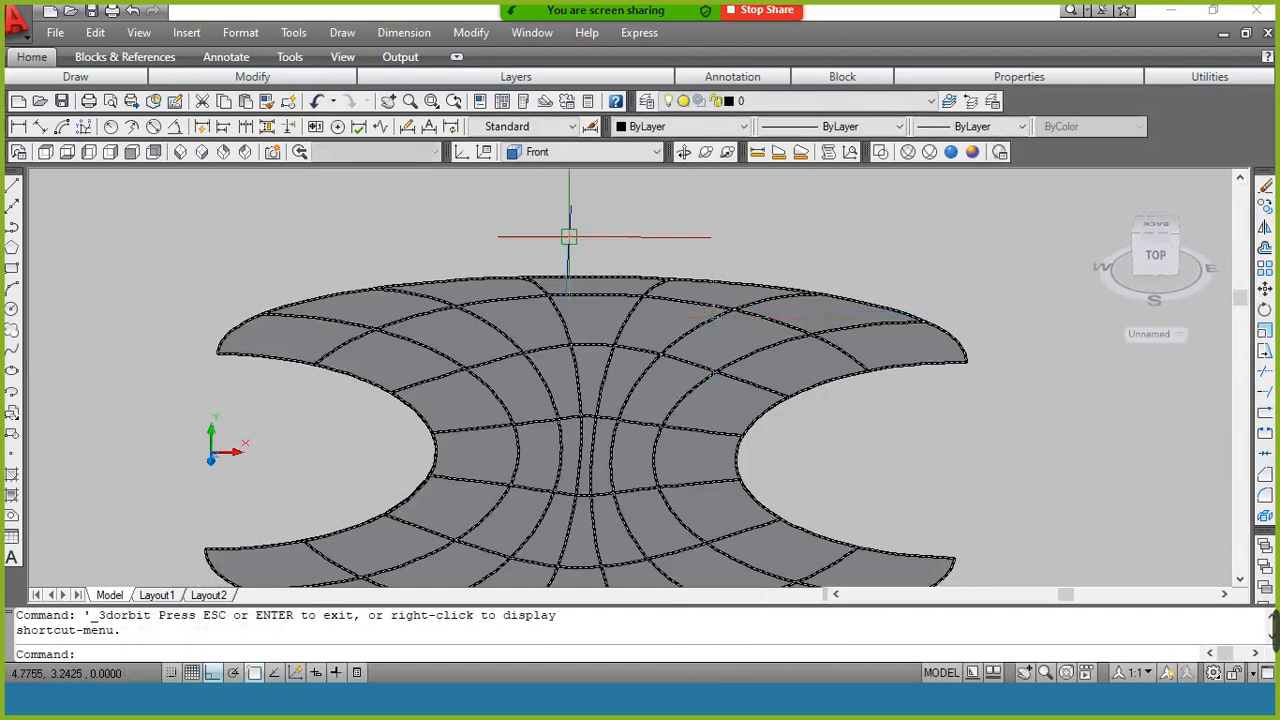
Erase the lofted surface
click(520, 378)
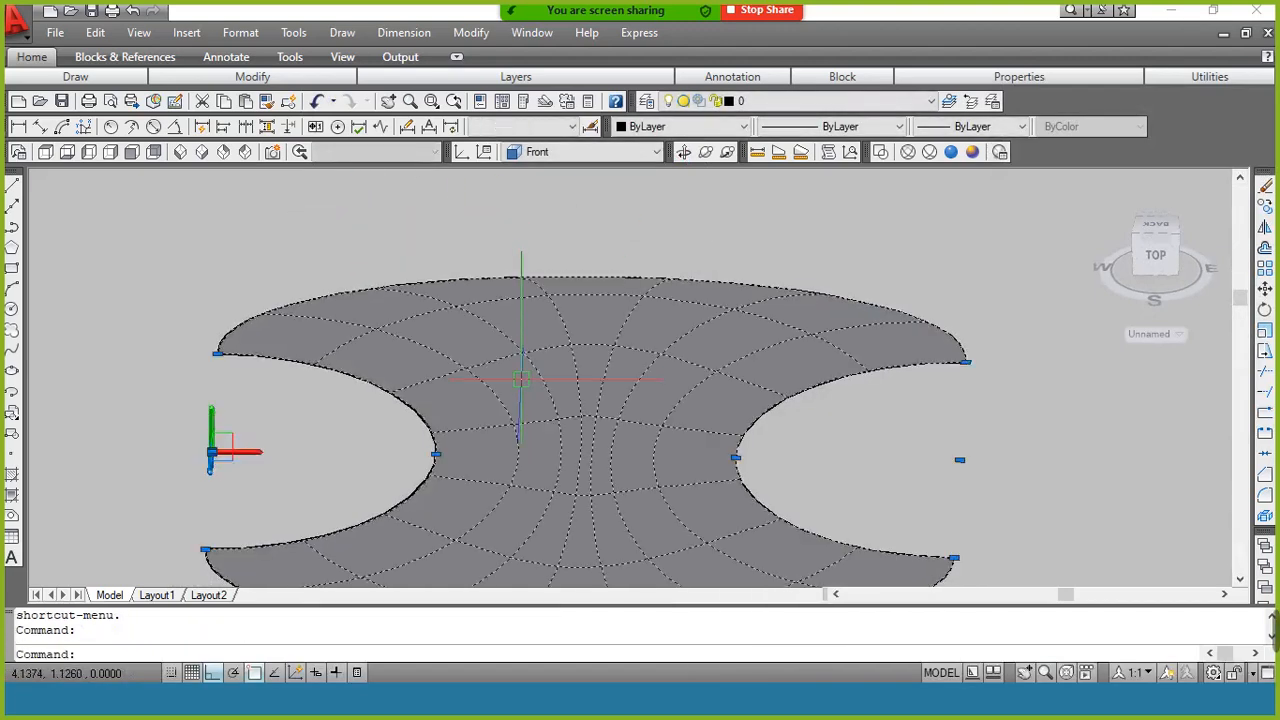
text(e)
key(Return)
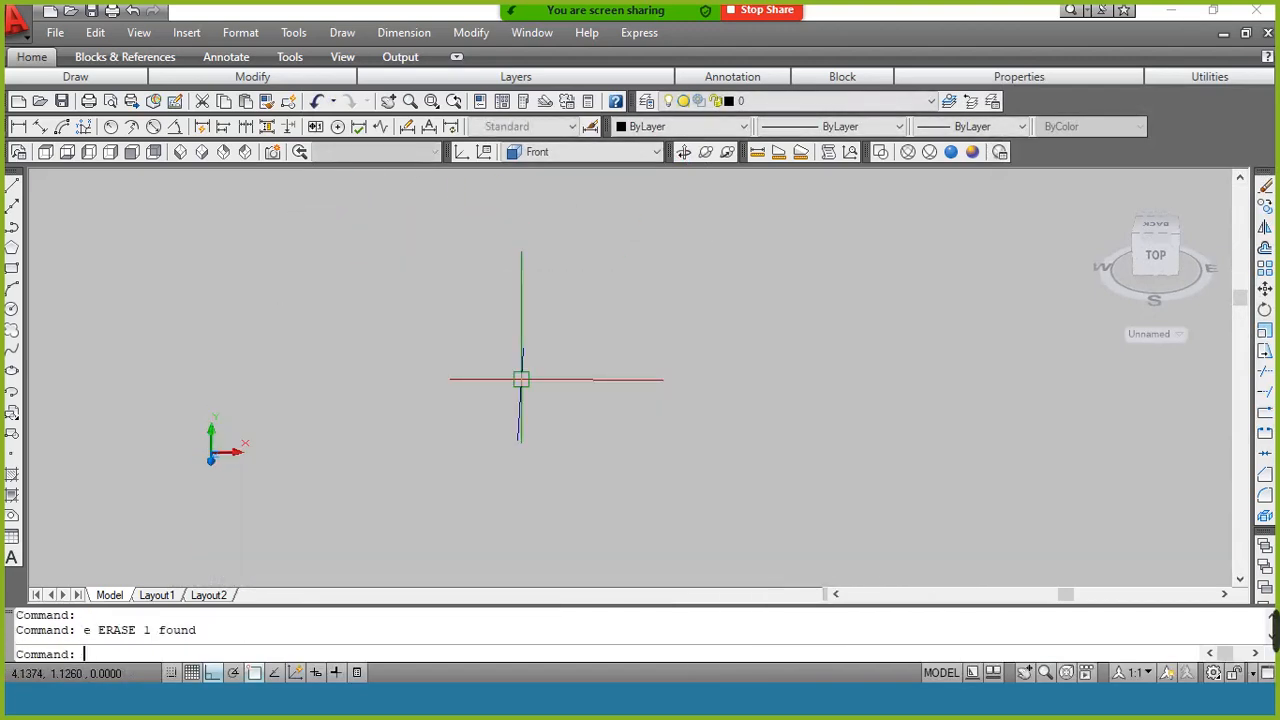
Undo the erasure, the orbit and the Loft
key(ctrl+z)
key(ctrl+z)
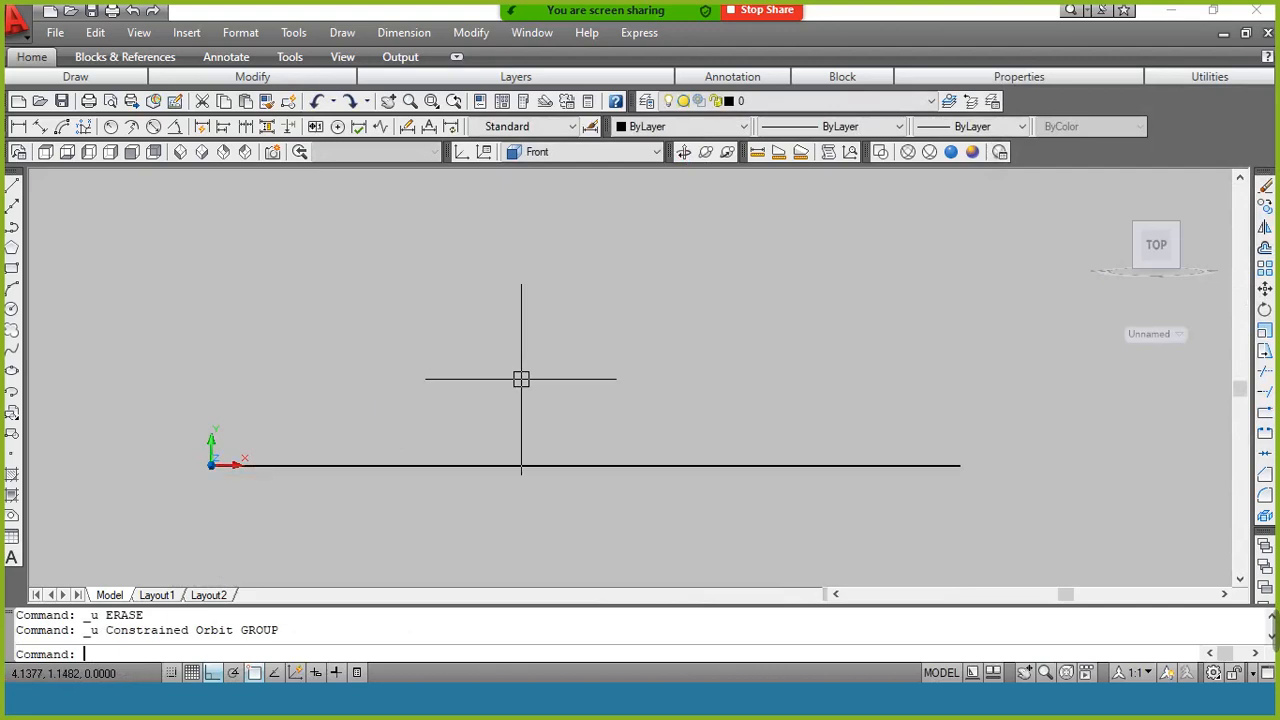
key(ctrl+z)
Loft a surface between the two arcs using cross sections only, with Draft angles surface control at 90 for start and end
text(lo)
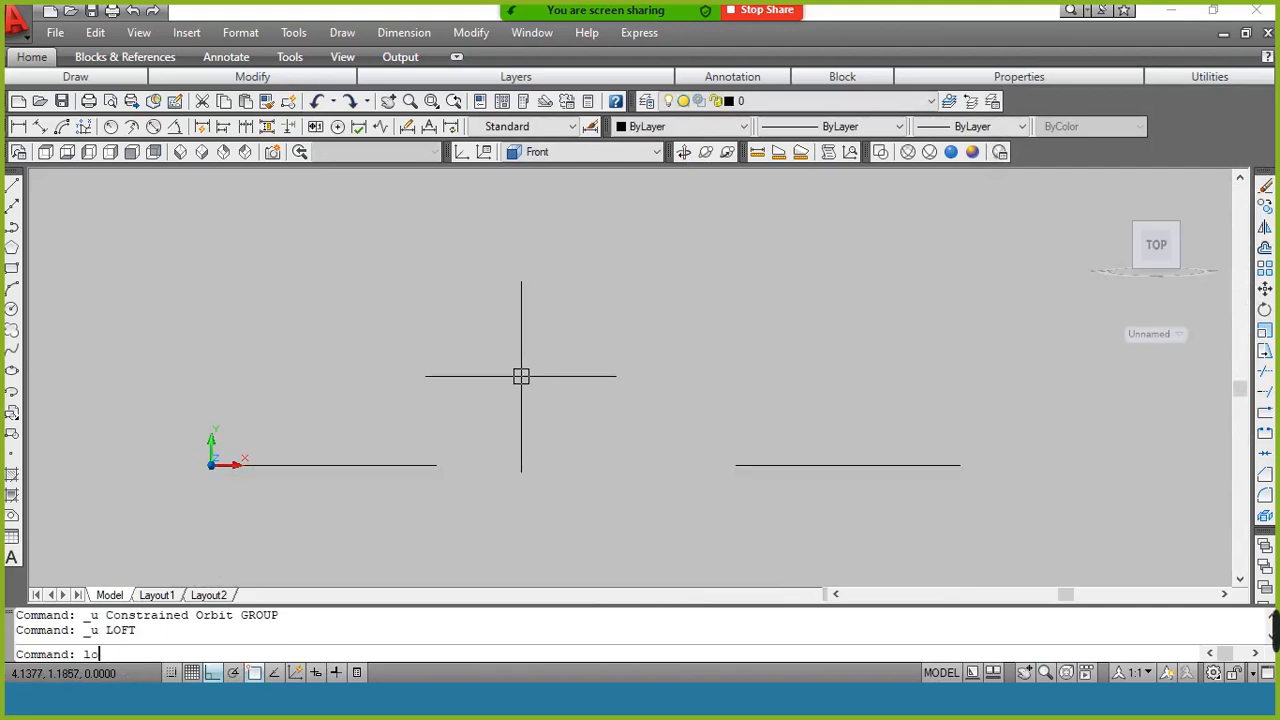
text(ft)
key(Return)
click(761, 472)
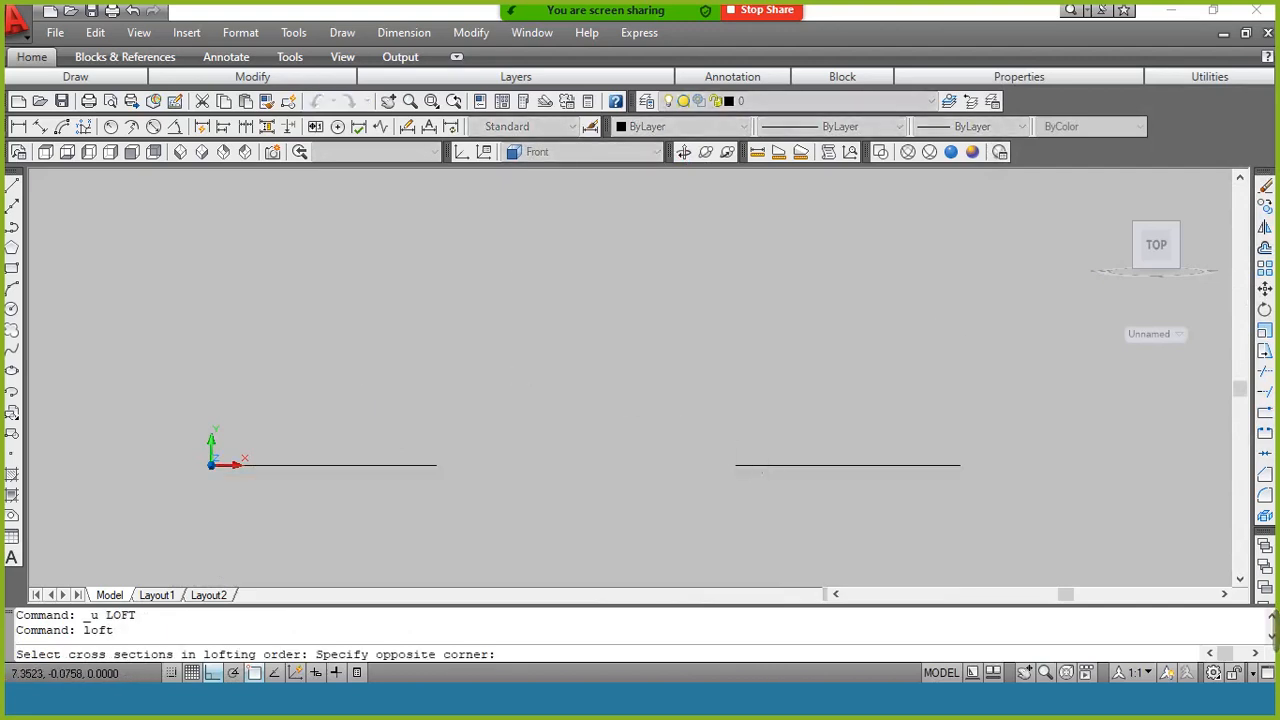
click(751, 457)
click(729, 461)
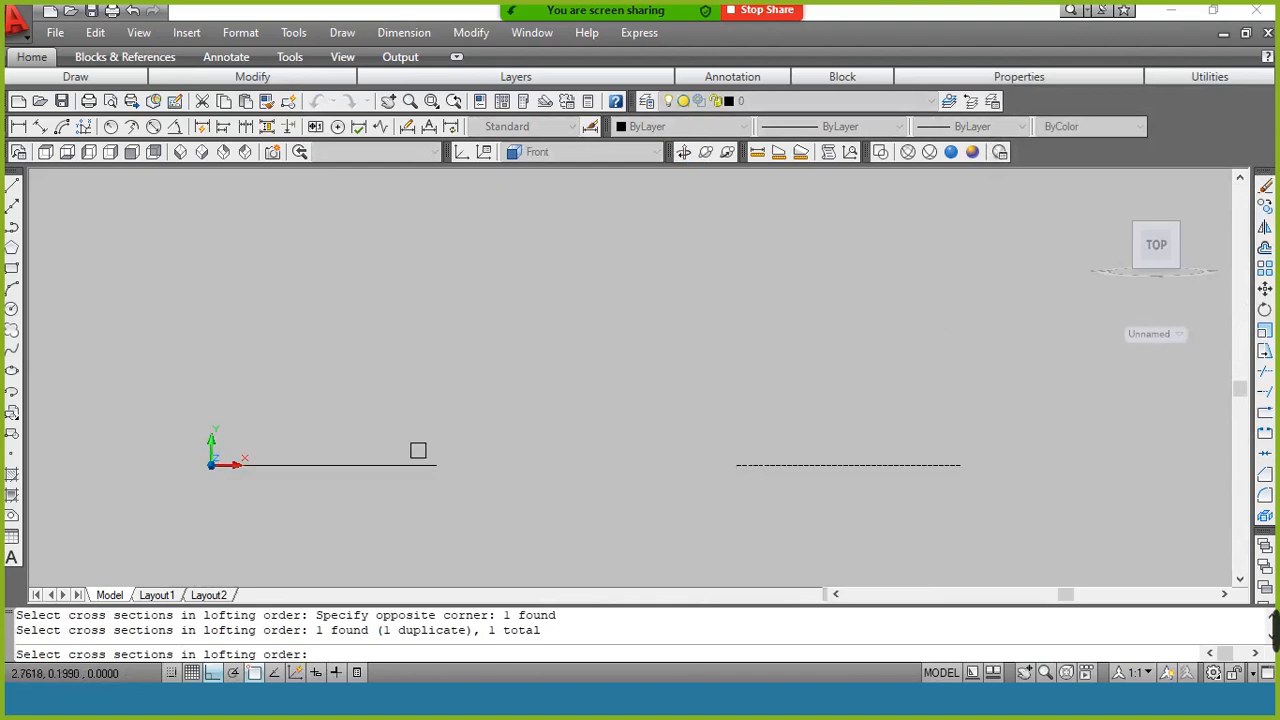
click(420, 461)
key(Return)
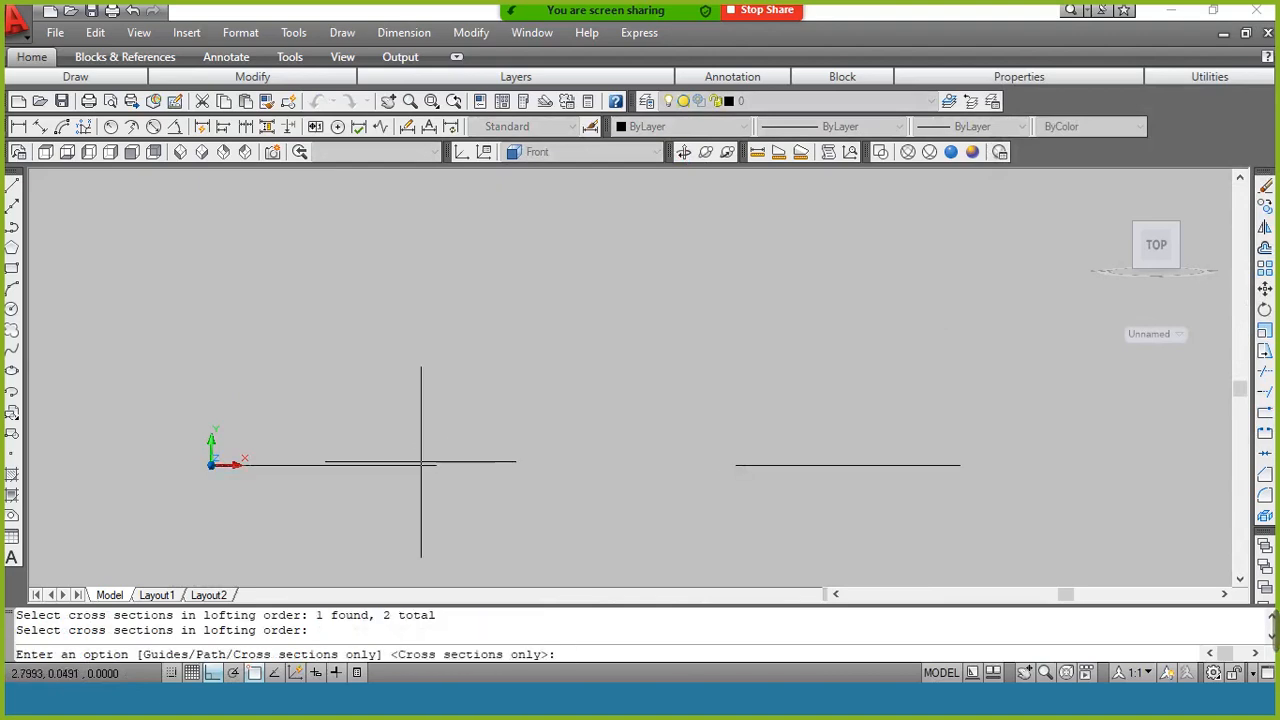
key(Return)
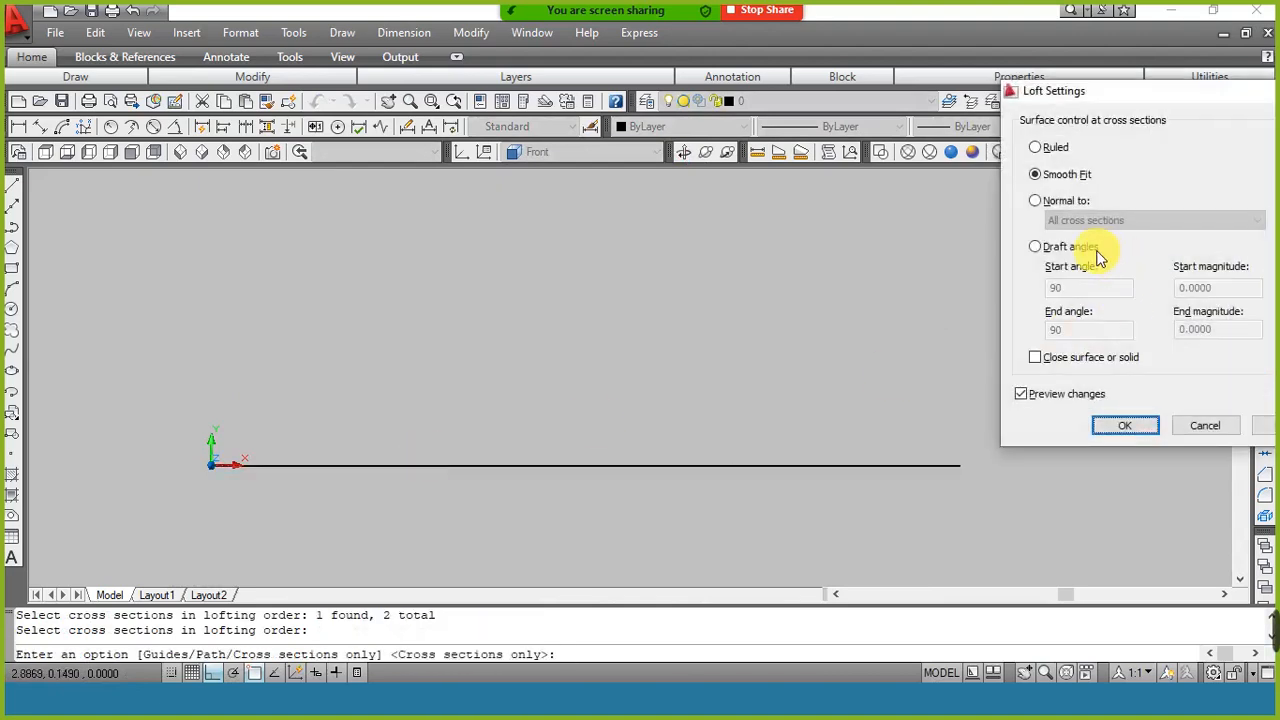
click(1097, 251)
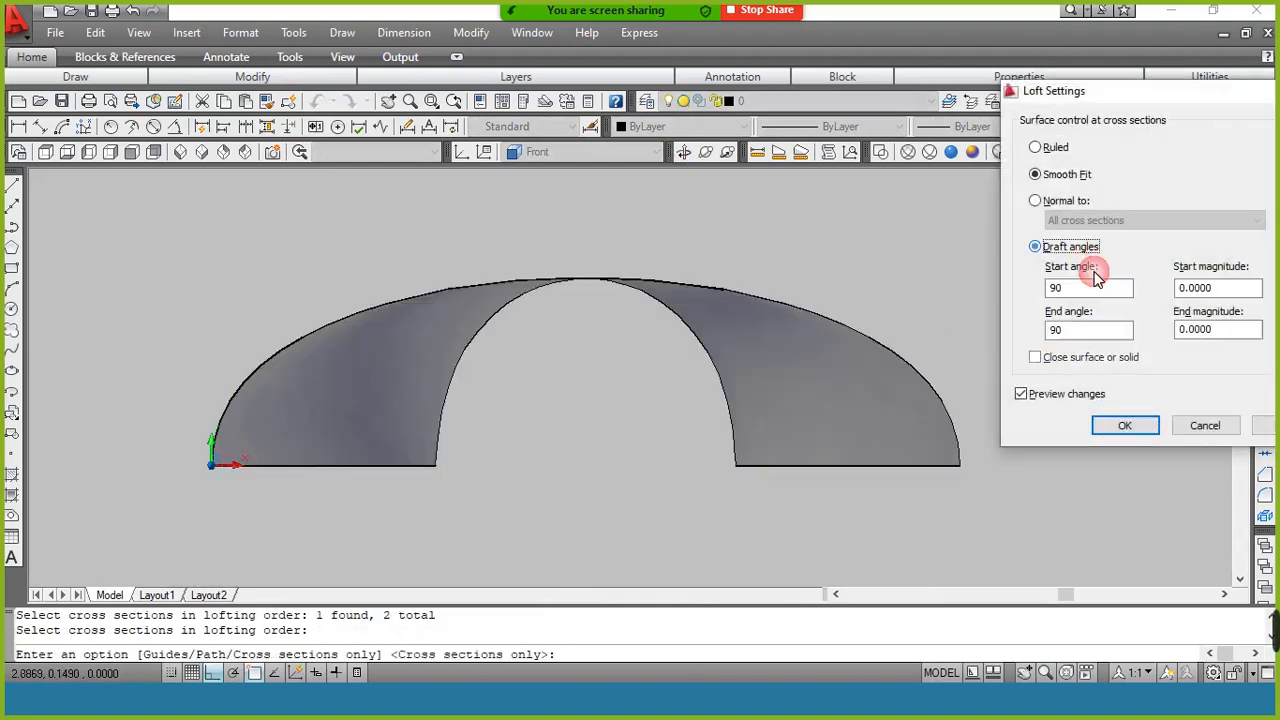
click(1110, 426)
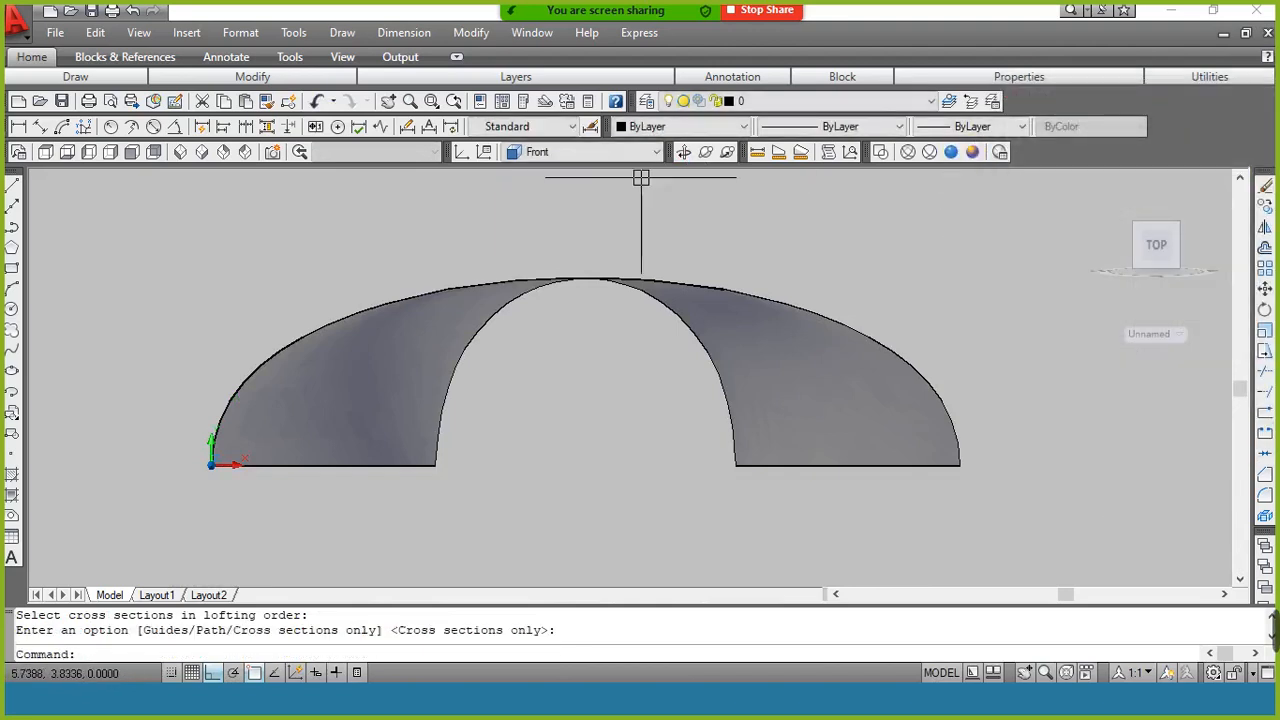
Inspect the lofted surface in 3D and erase it
click(684, 151)
drag(700, 274, 607, 416)
right_click(618, 285)
click(622, 284)
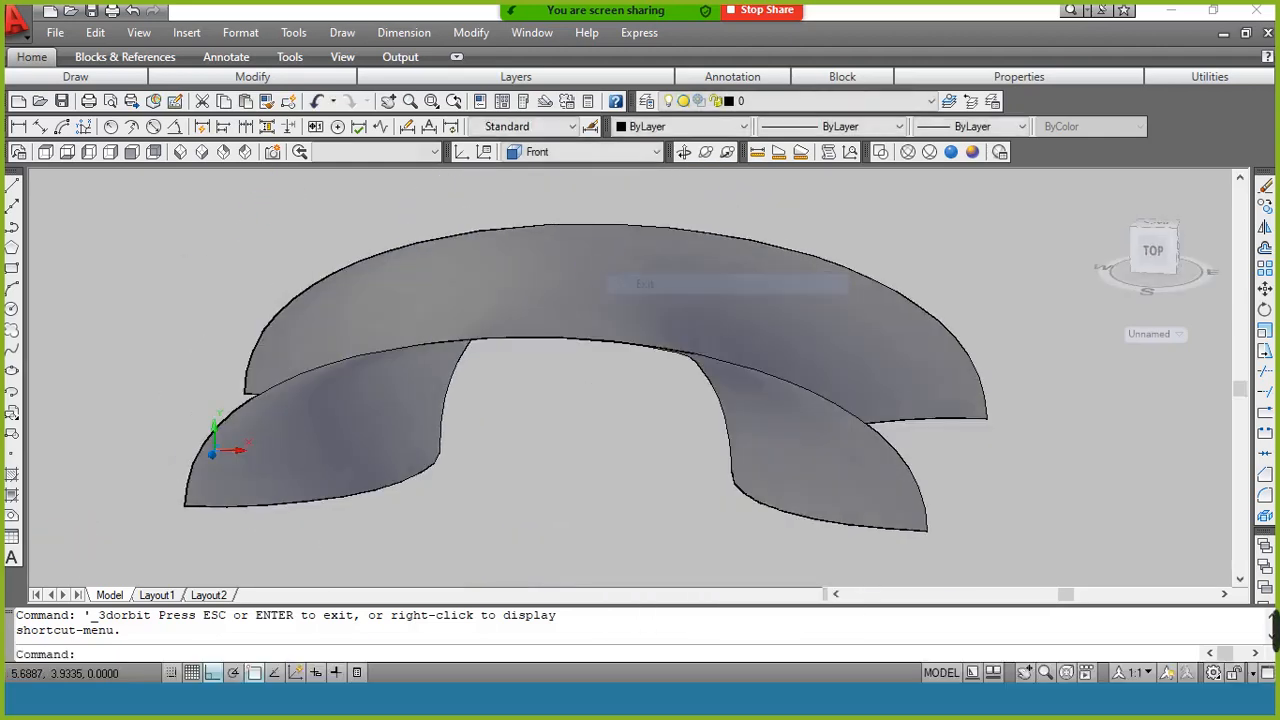
click(620, 340)
text(e)
key(Return)
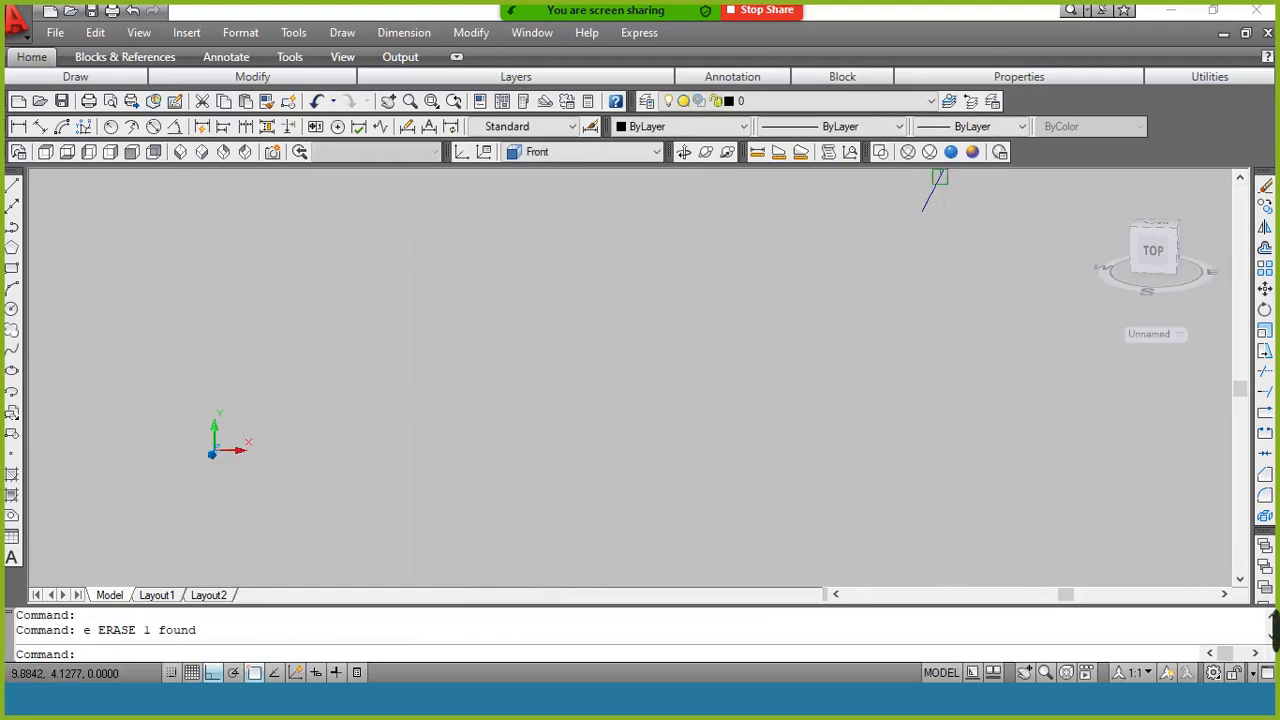
Set the drawing to 2D wireframe in the SE isometric view, with the UCS set to Top
click(880, 153)
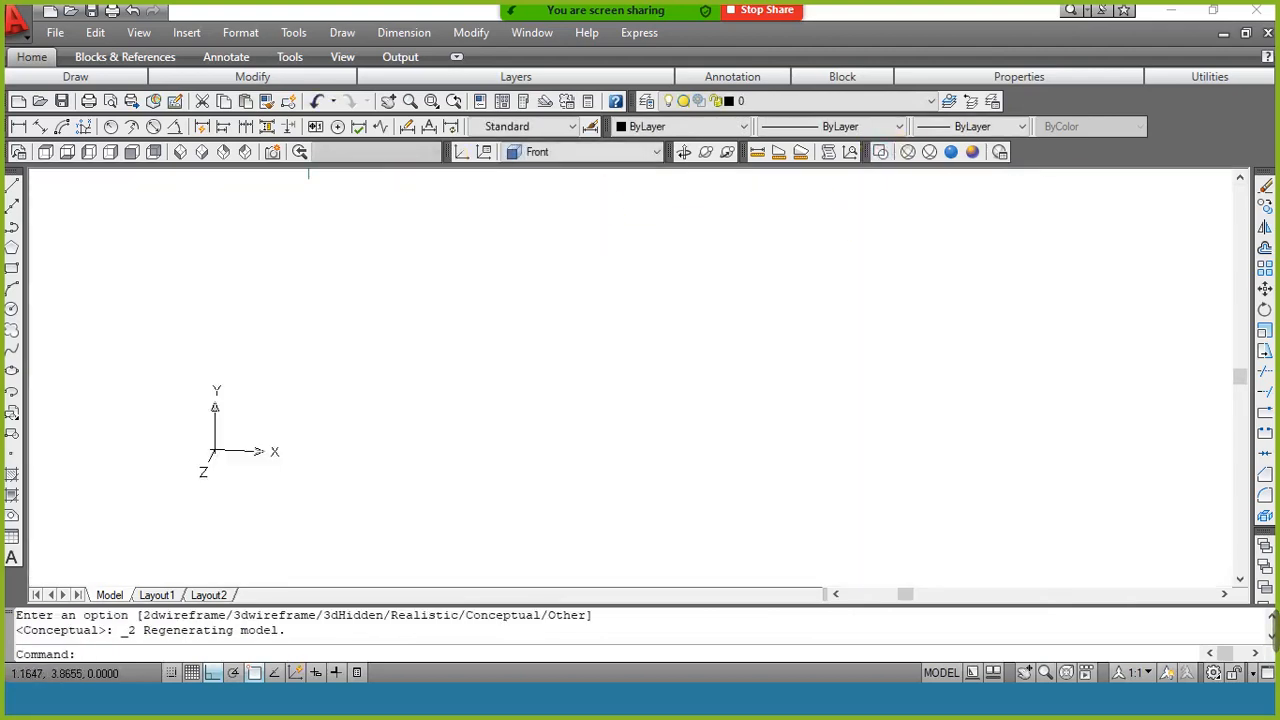
click(201, 152)
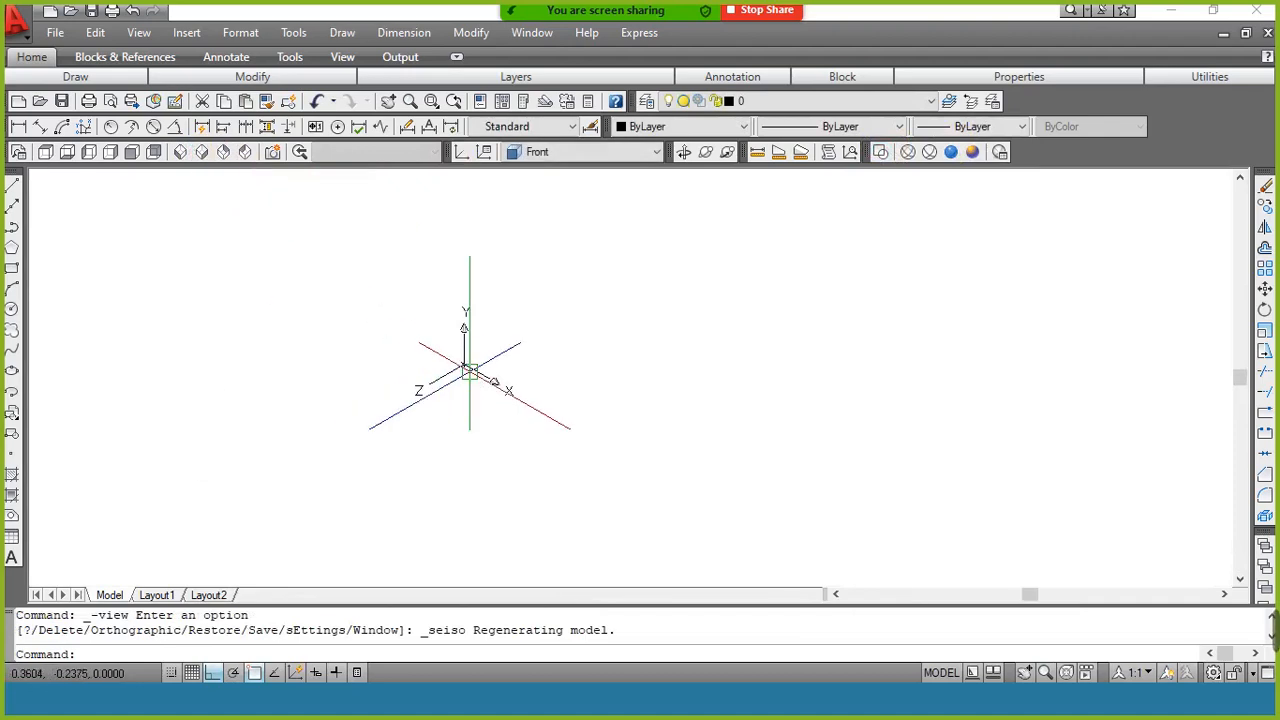
click(530, 152)
click(549, 189)
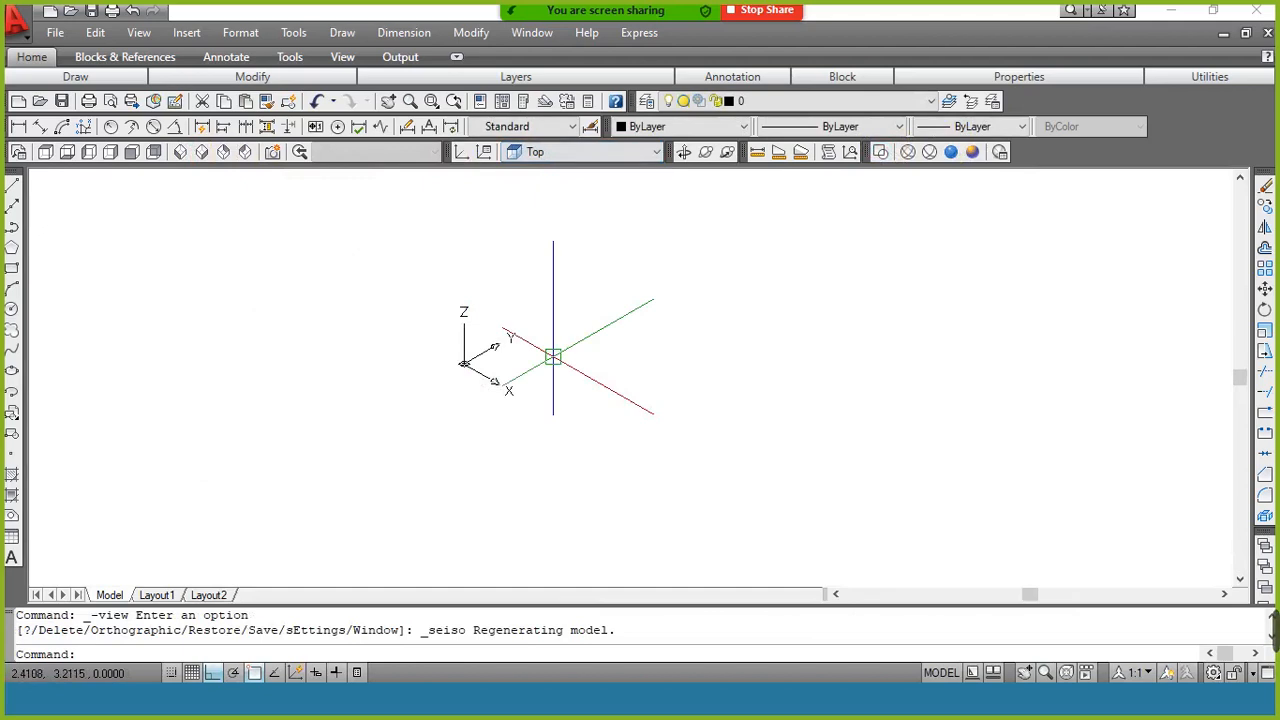
Draw a rectangle from 0,0 to 20,20
text(rec)
key(Return)
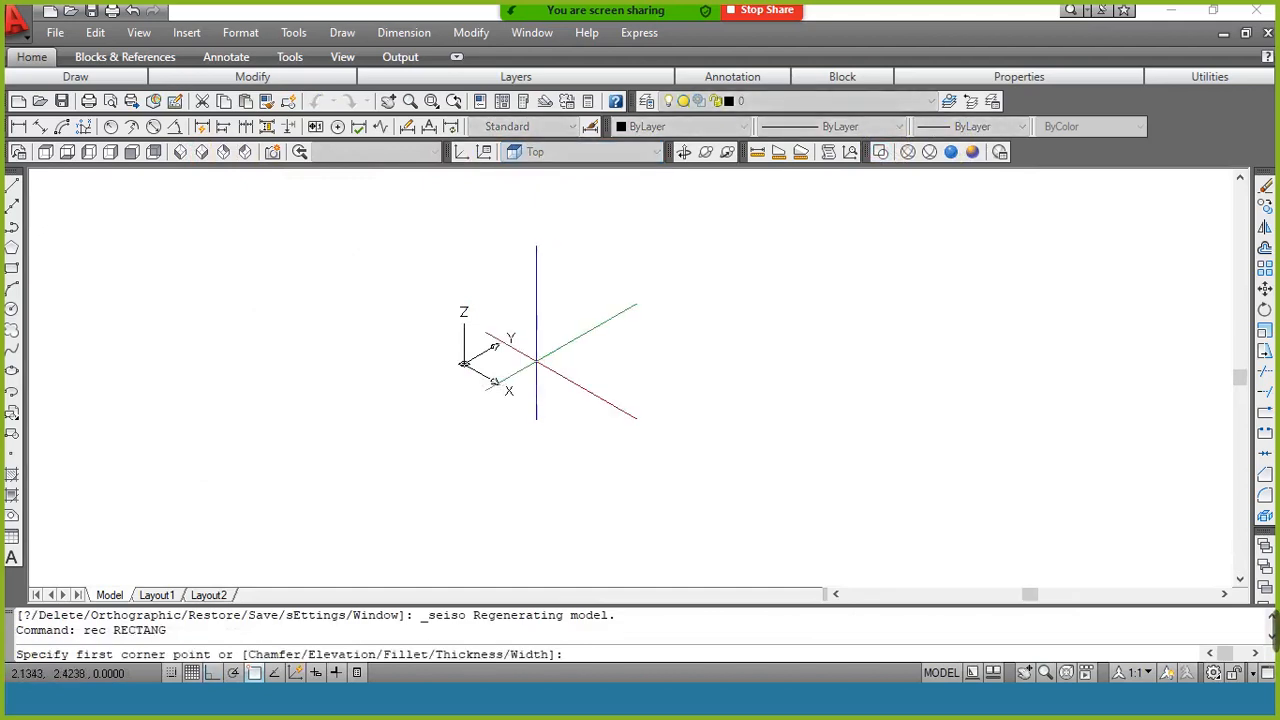
text(0,0)
key(Return)
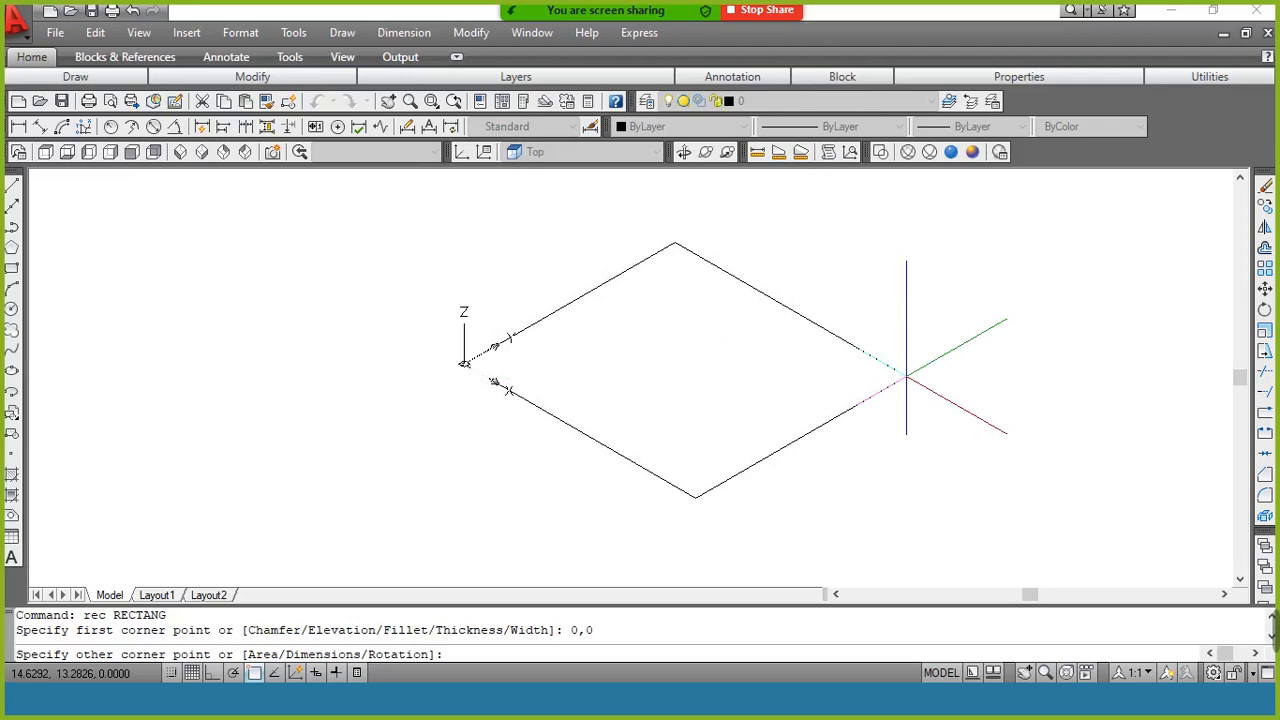
key(F8)
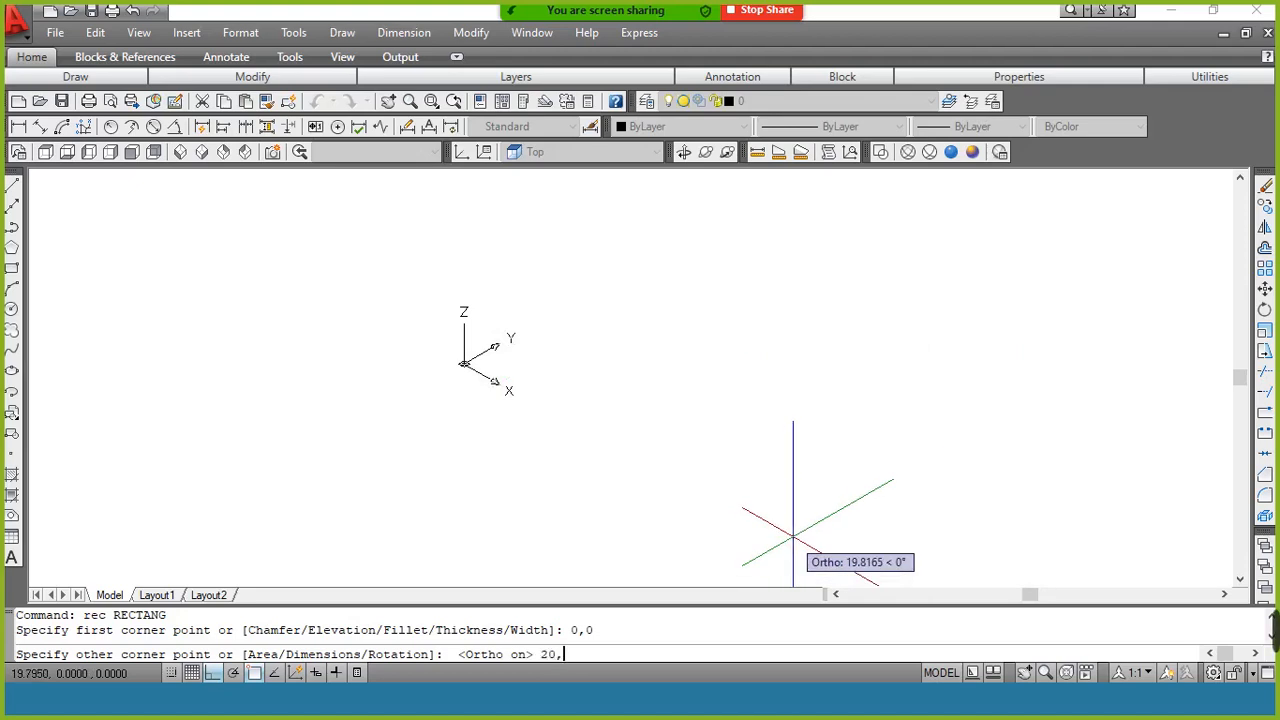
key(Return)
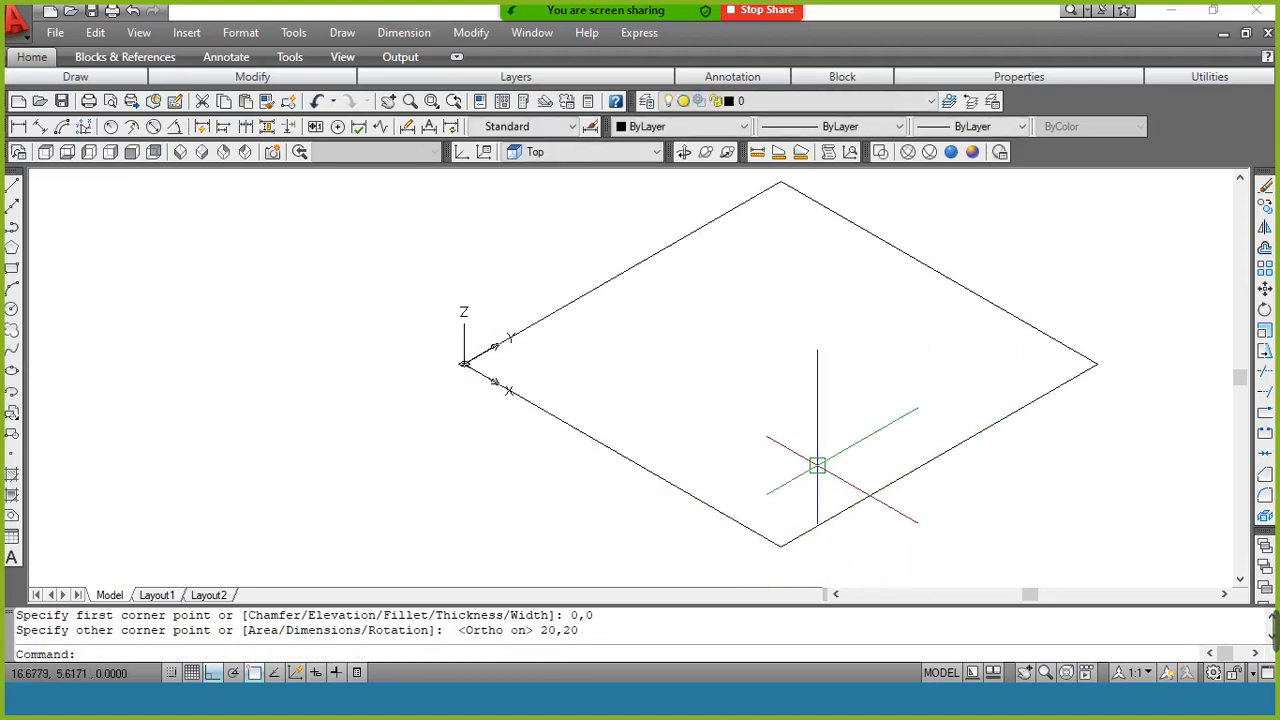
Draw a second rectangle from the origin corner of the 20 × 20 square to 10,10
key(Return)
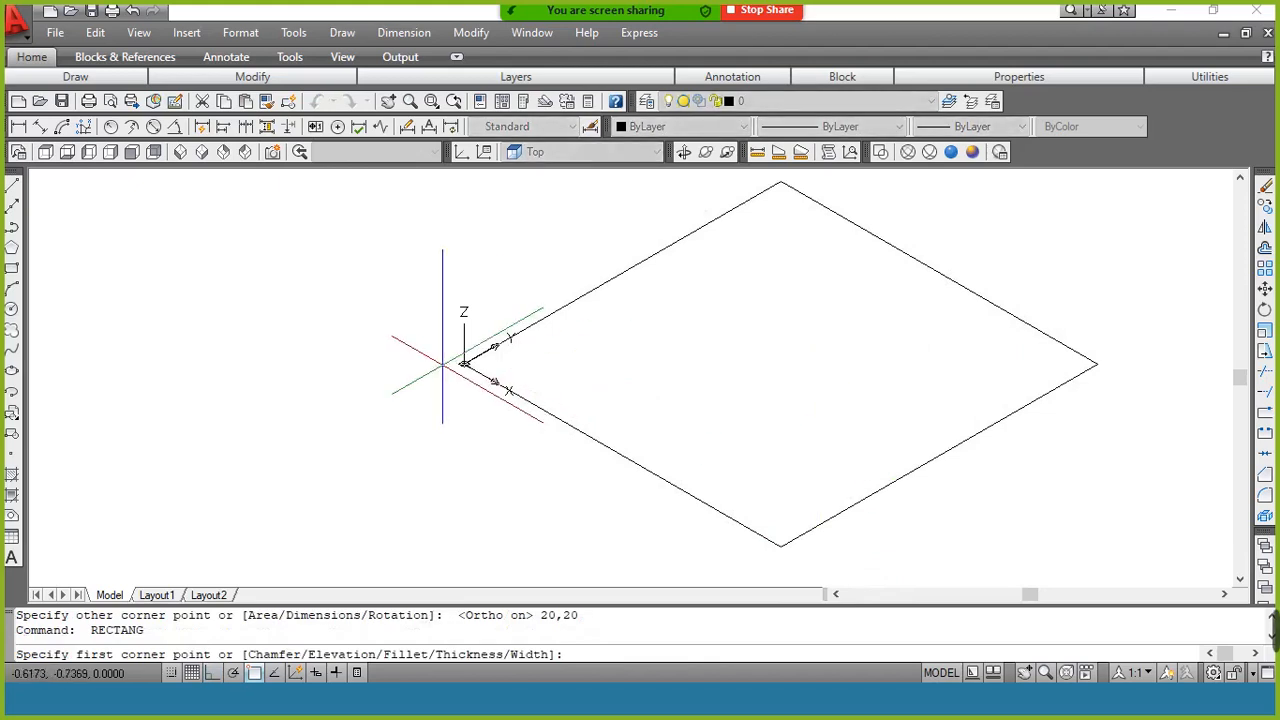
click(464, 363)
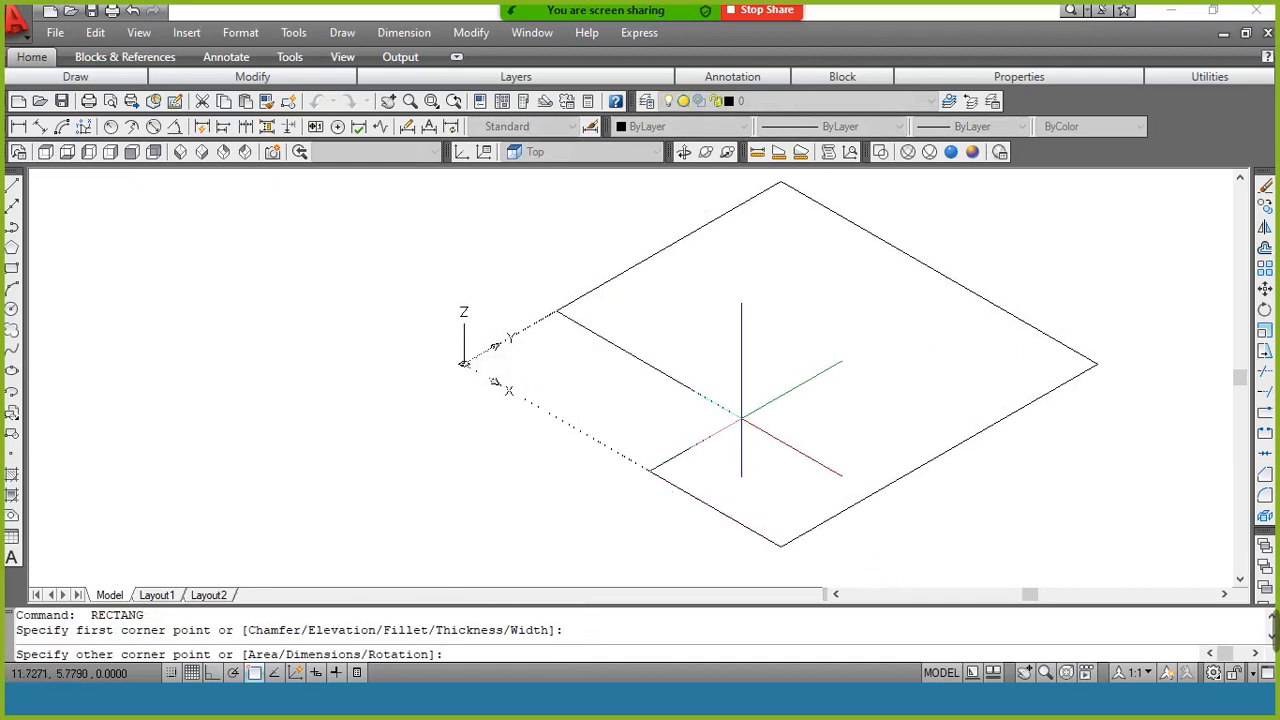
key(F8)
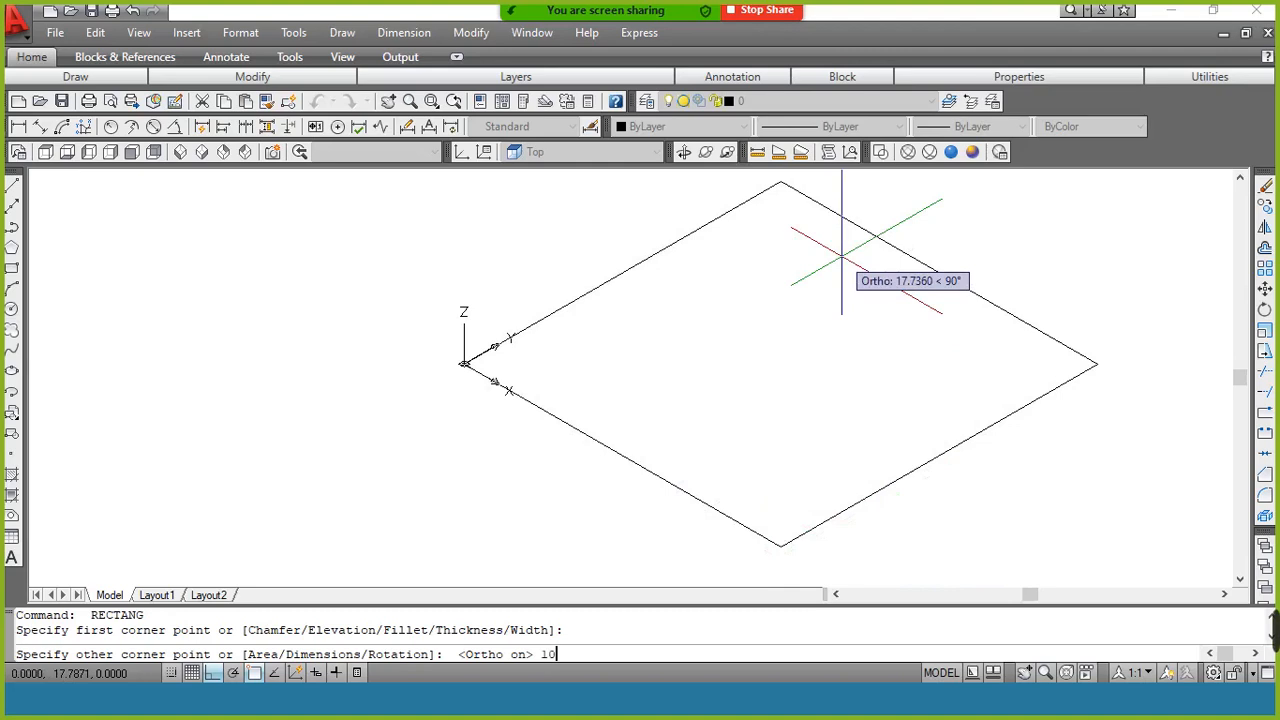
key(Return)
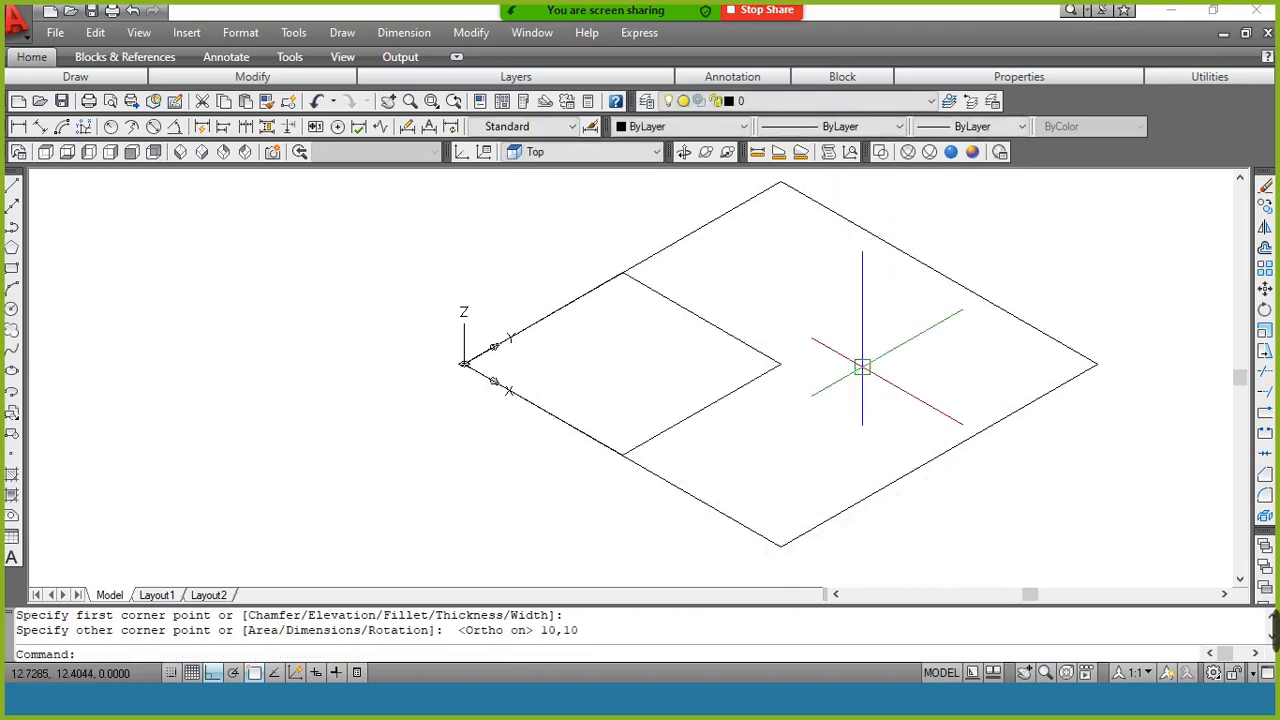
Draw a third rectangle from the shared origin corner to 5,5
key(Return)
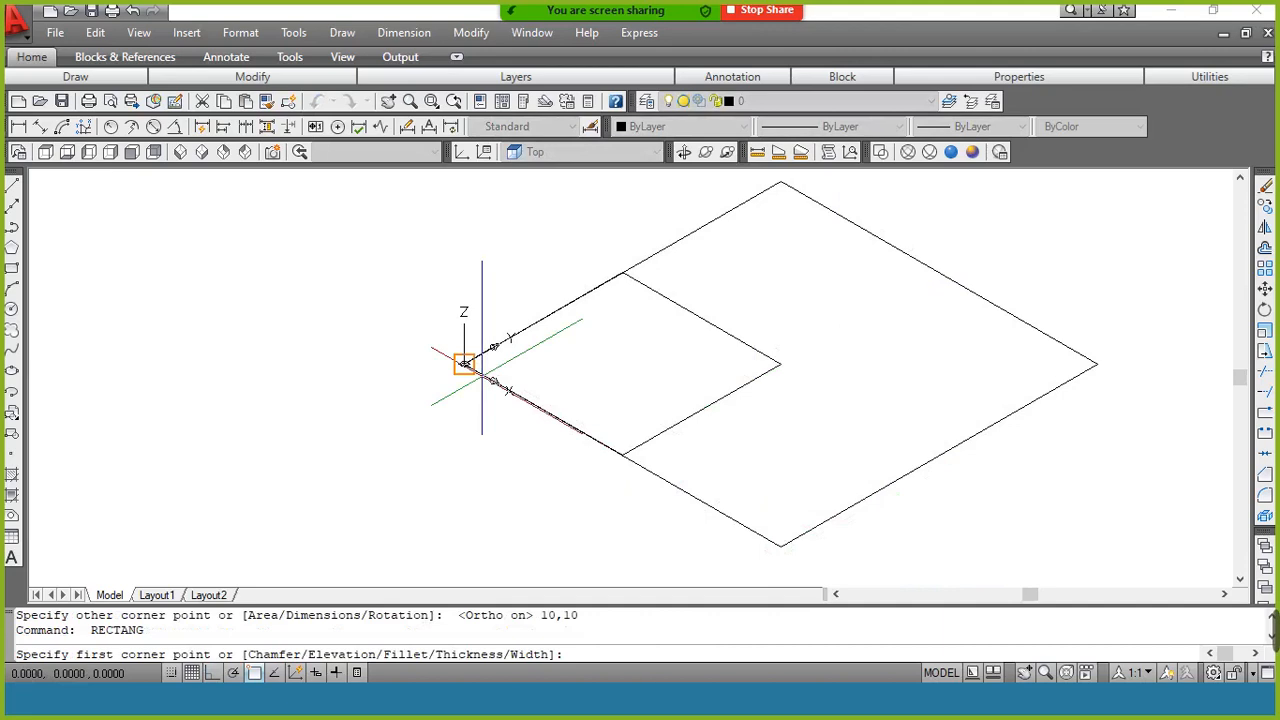
click(464, 364)
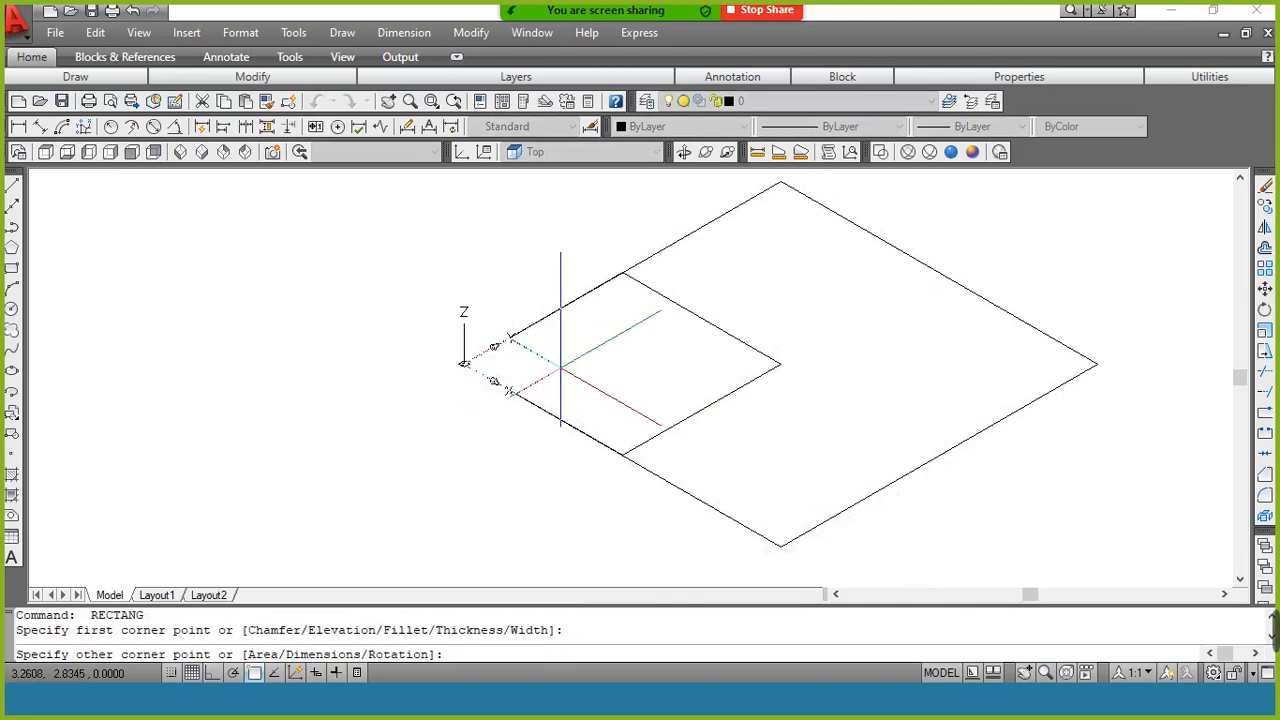
key(F8)
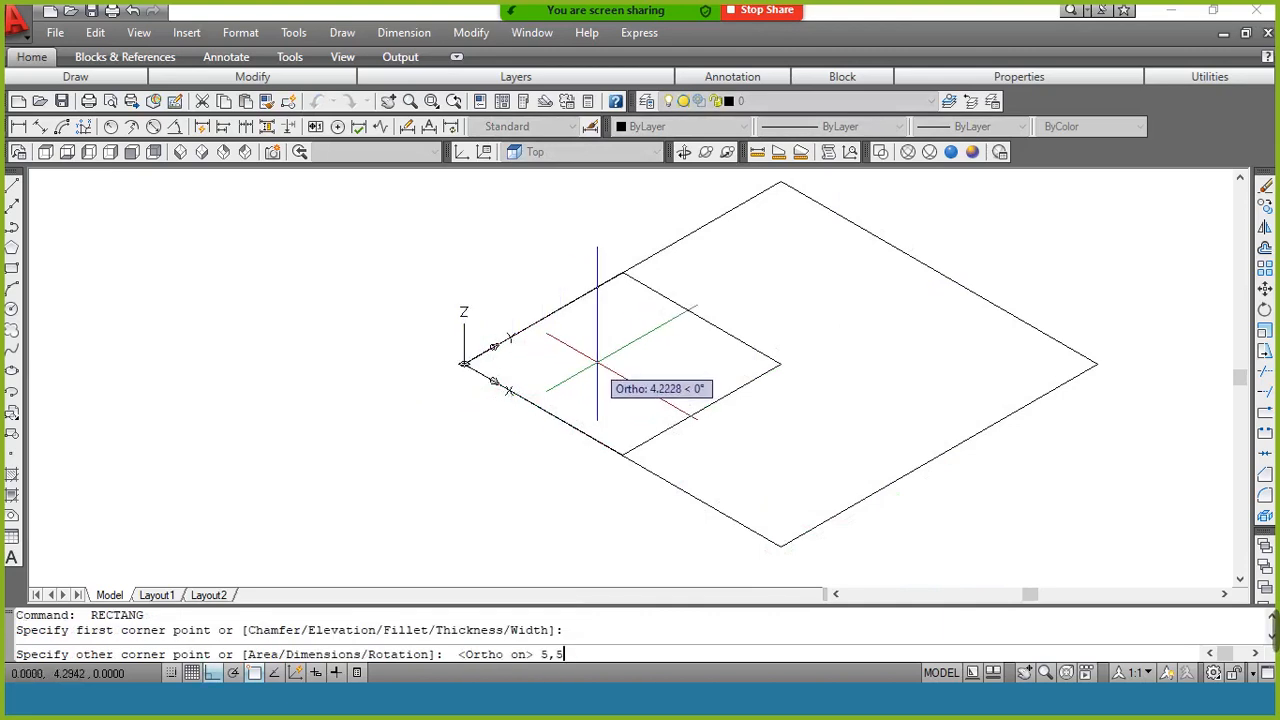
key(Return)
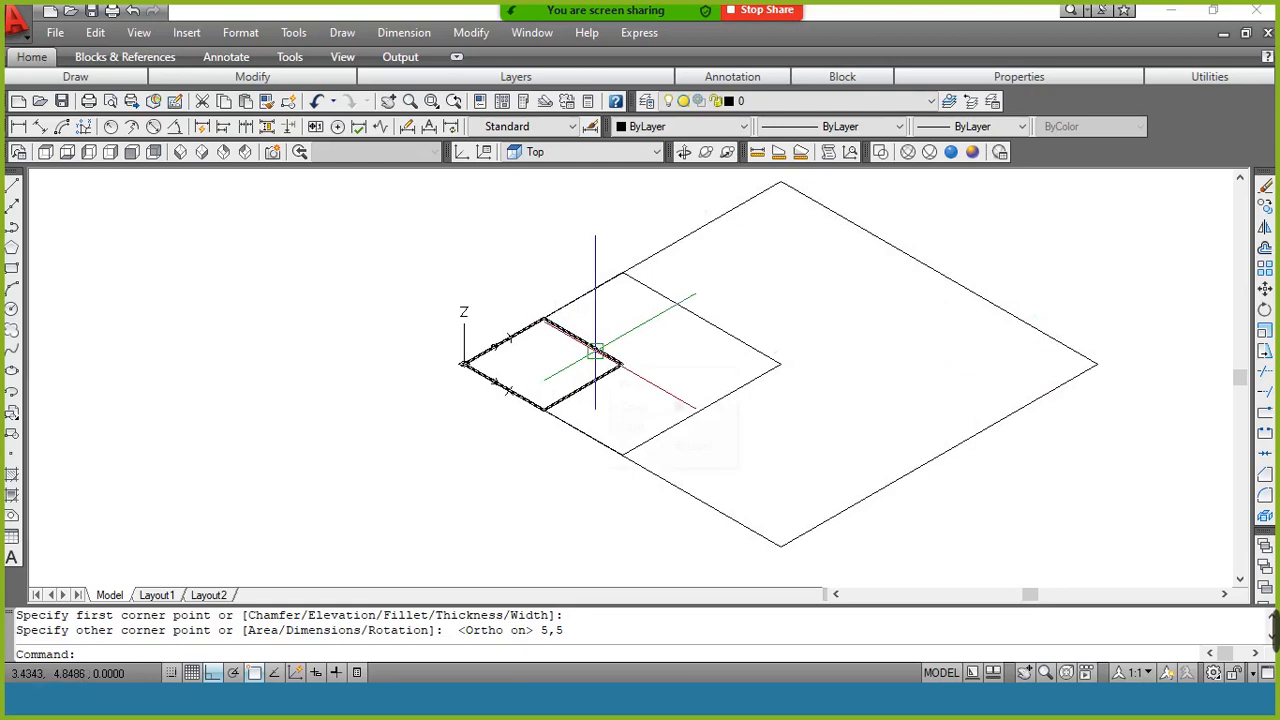
Move the 5 × 5 square from its origin corner about 12.3 units along negative X, clear of the other squares
click(595, 350)
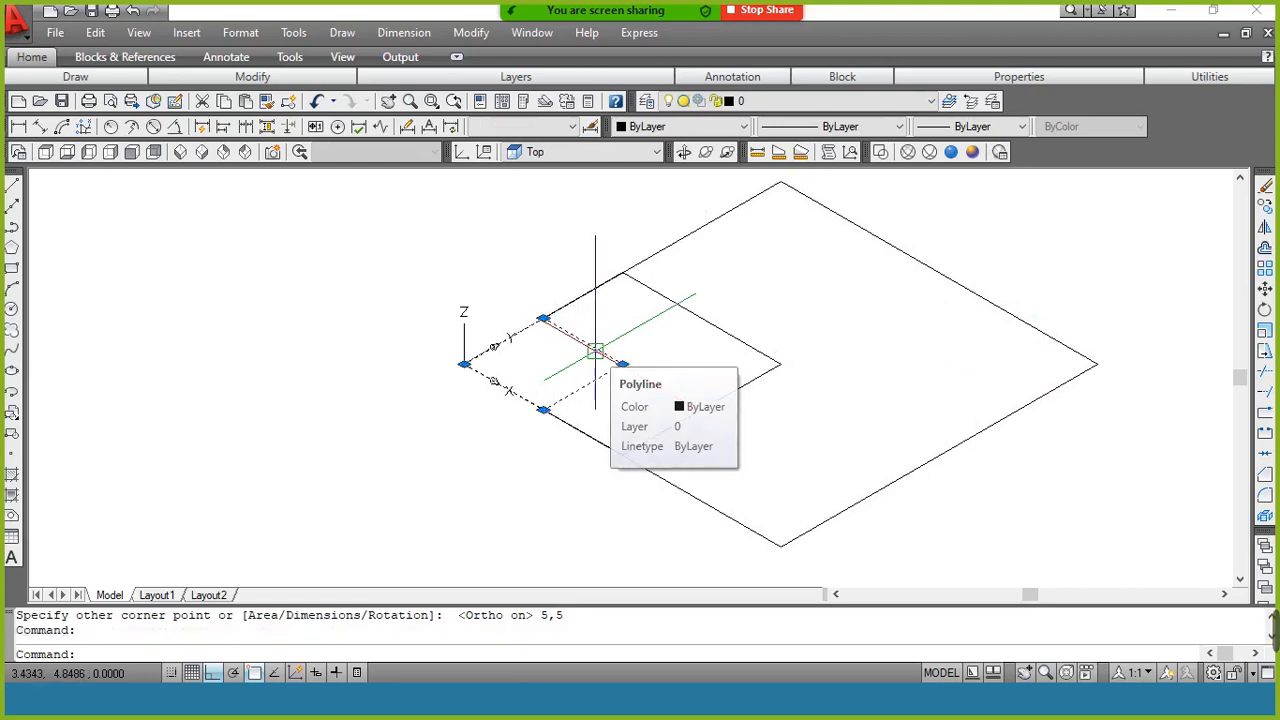
text(m)
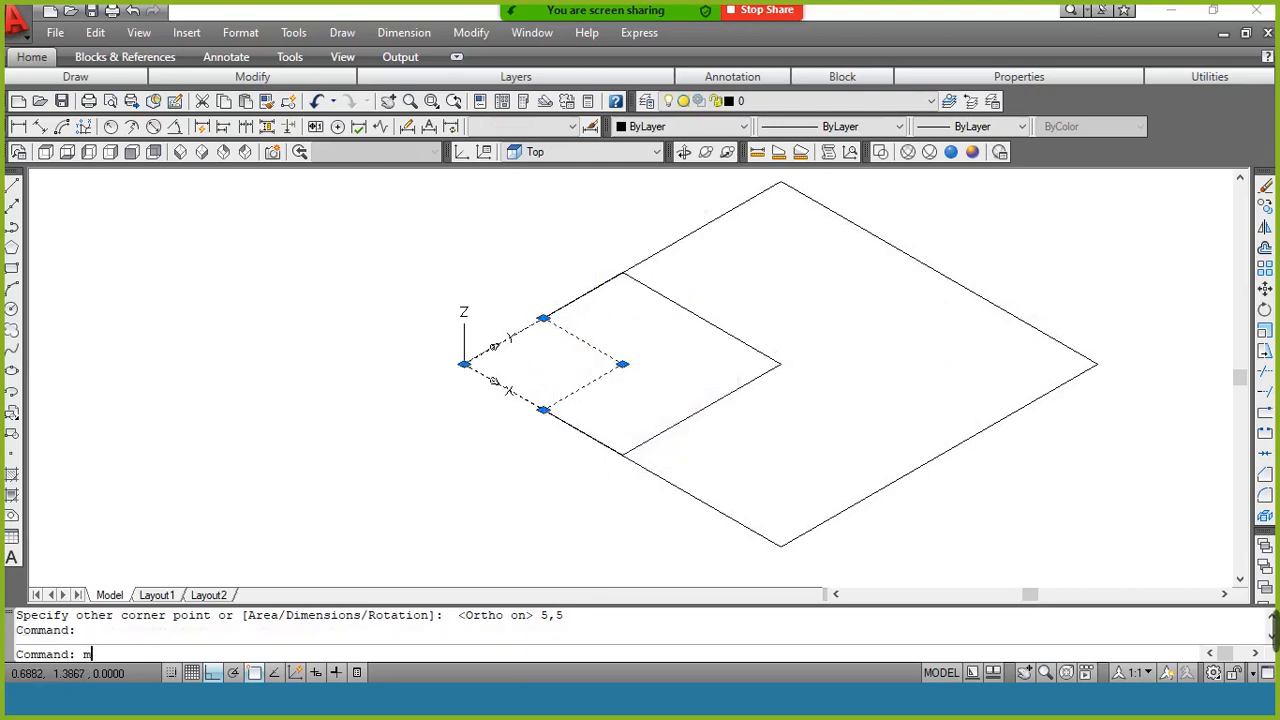
key(Return)
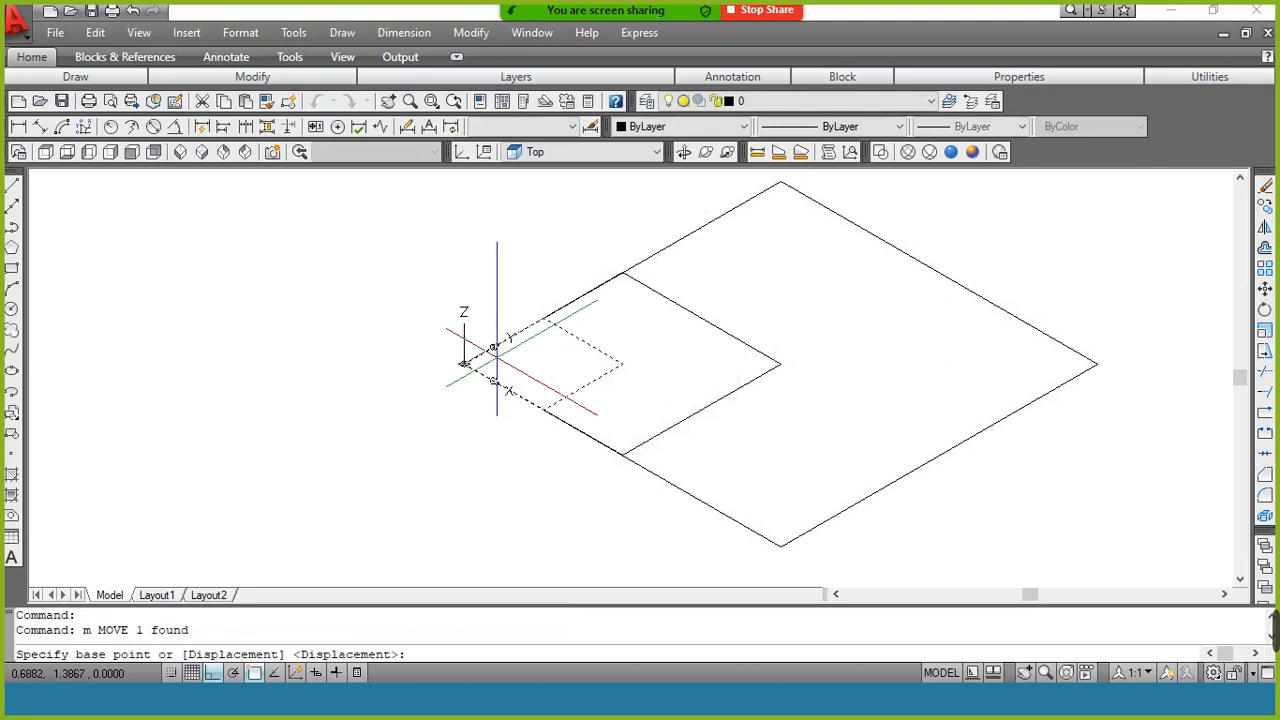
click(464, 364)
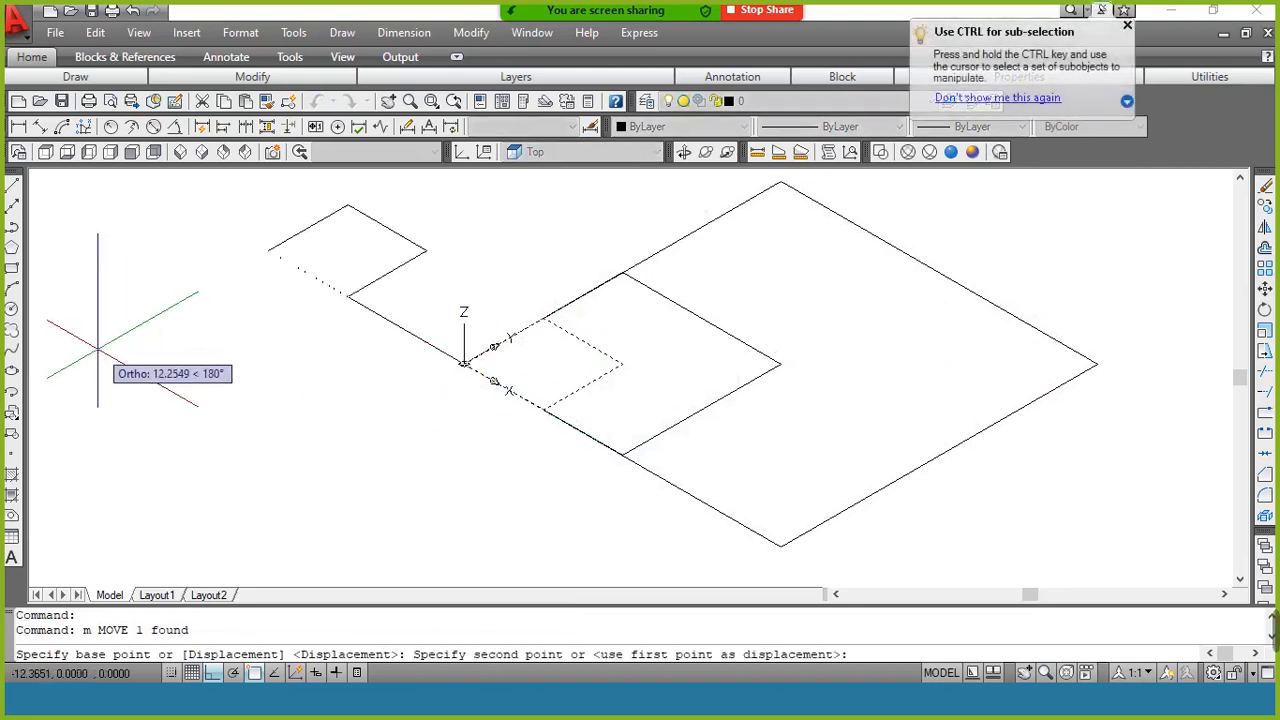
click(268, 250)
Turn Ortho off and draw a line joining the midpoints of two adjacent sides of the moved 5 × 5 square
key(F8)
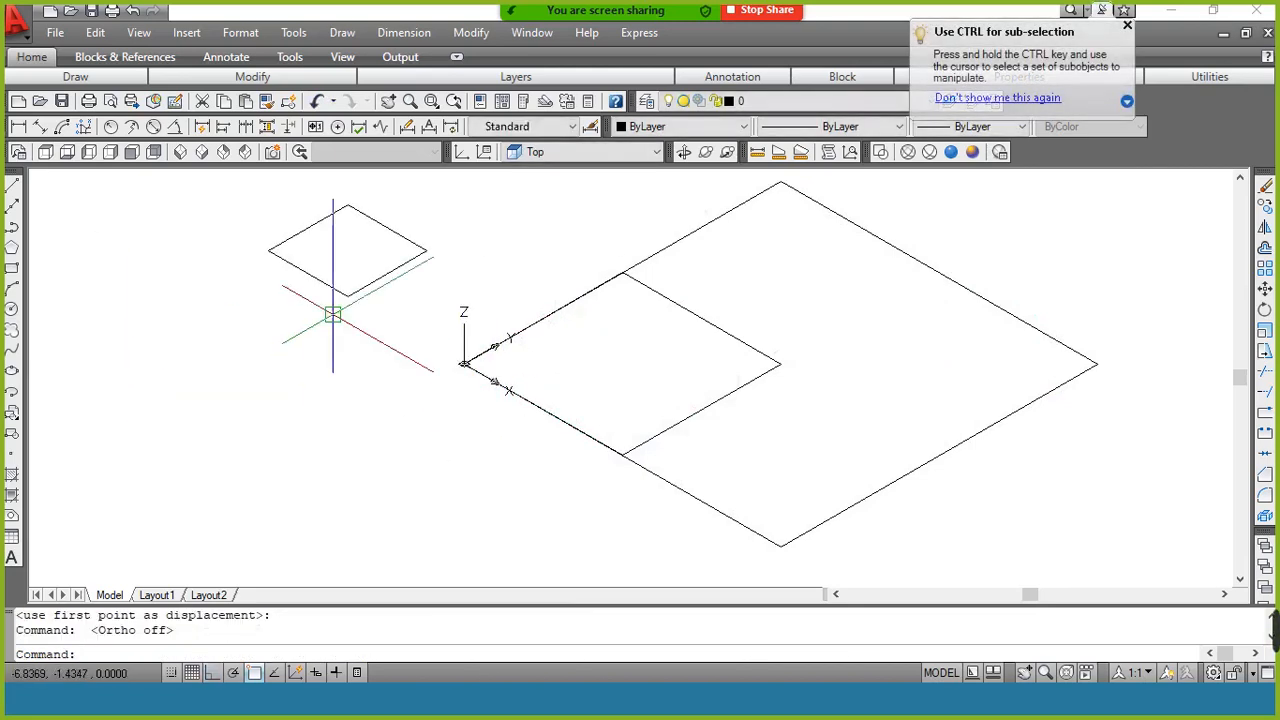
click(402, 263)
text(1)
key(Return)
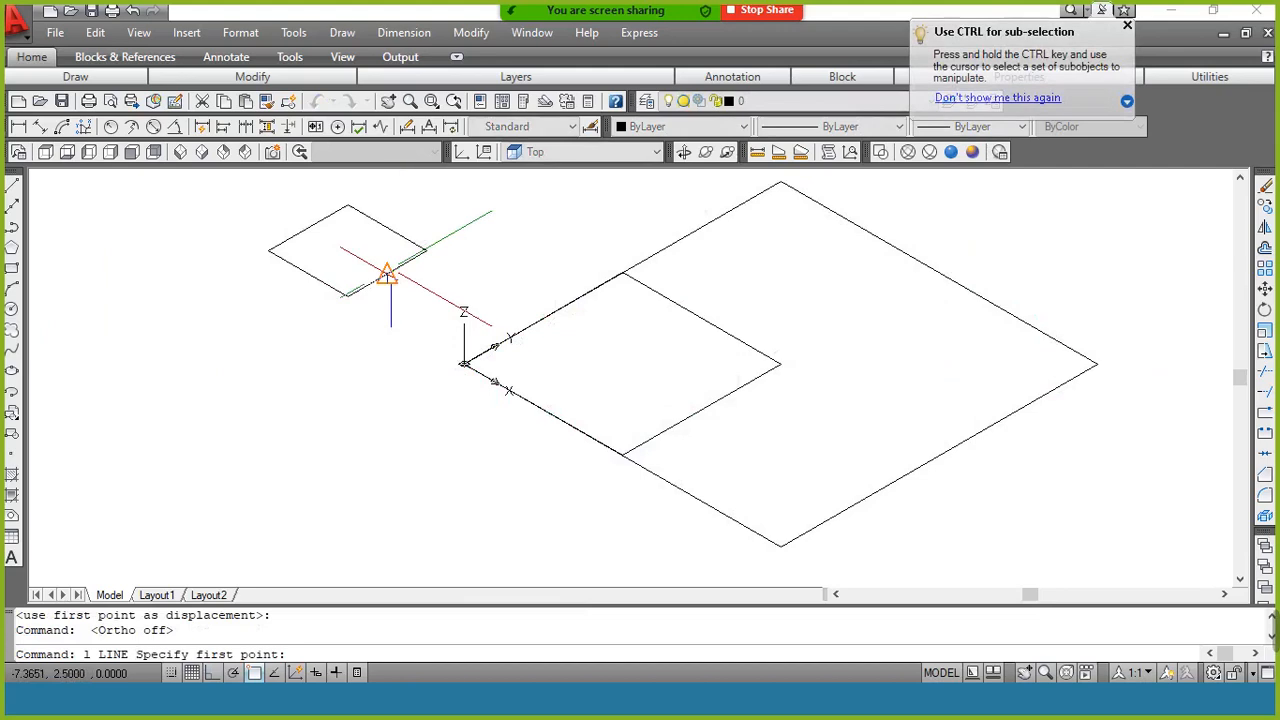
click(388, 272)
click(387, 227)
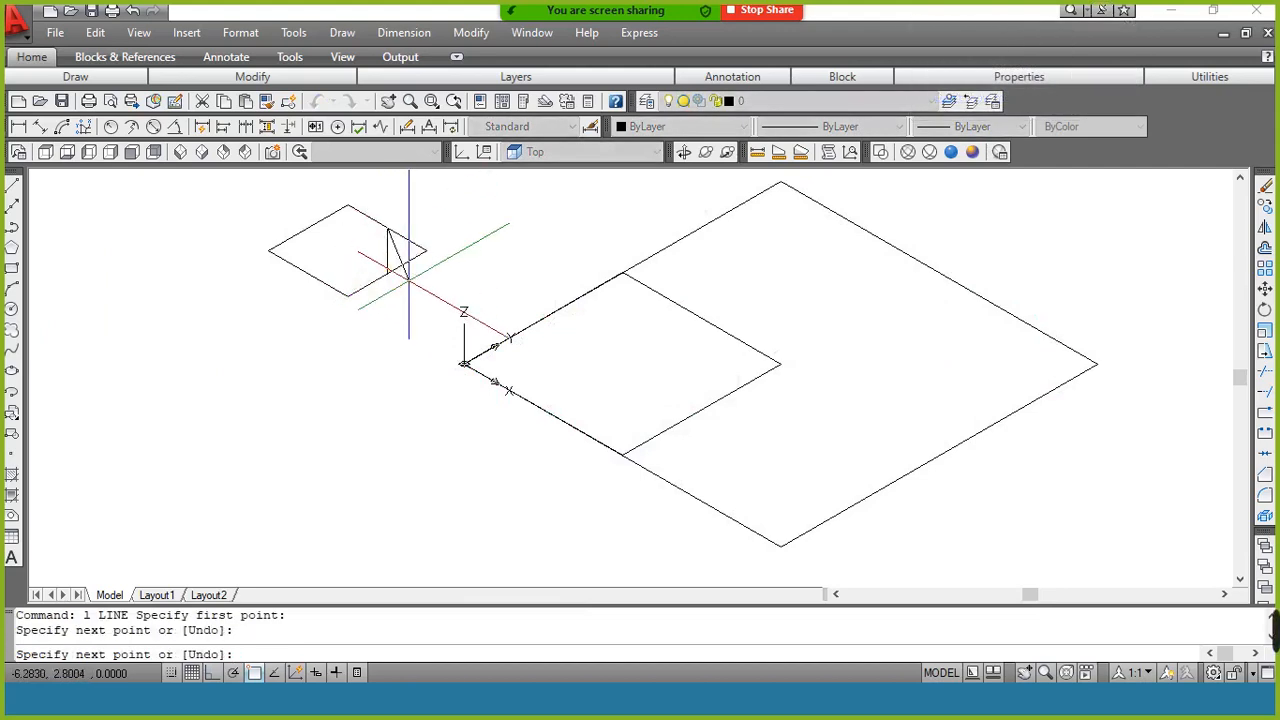
key(Return)
Trim away the square's corner beyond the midpoint line
text(tr)
key(Return)
key(Return)
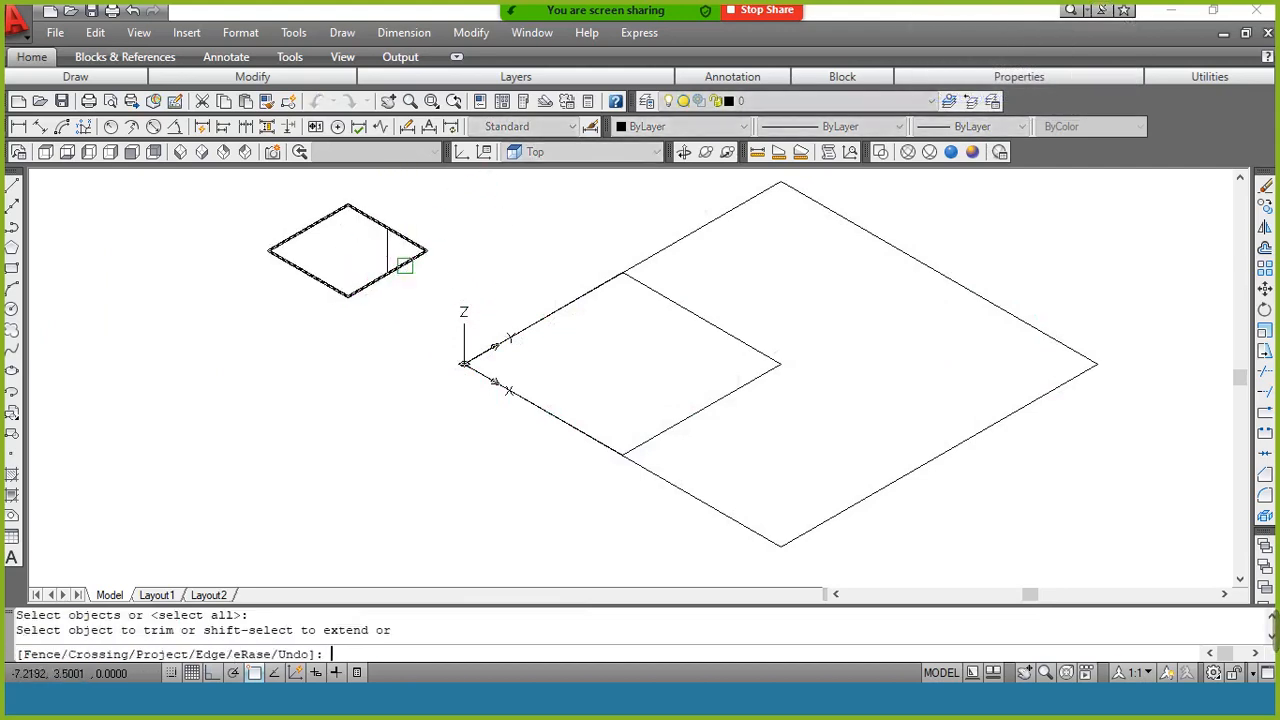
click(406, 263)
click(405, 237)
key(Return)
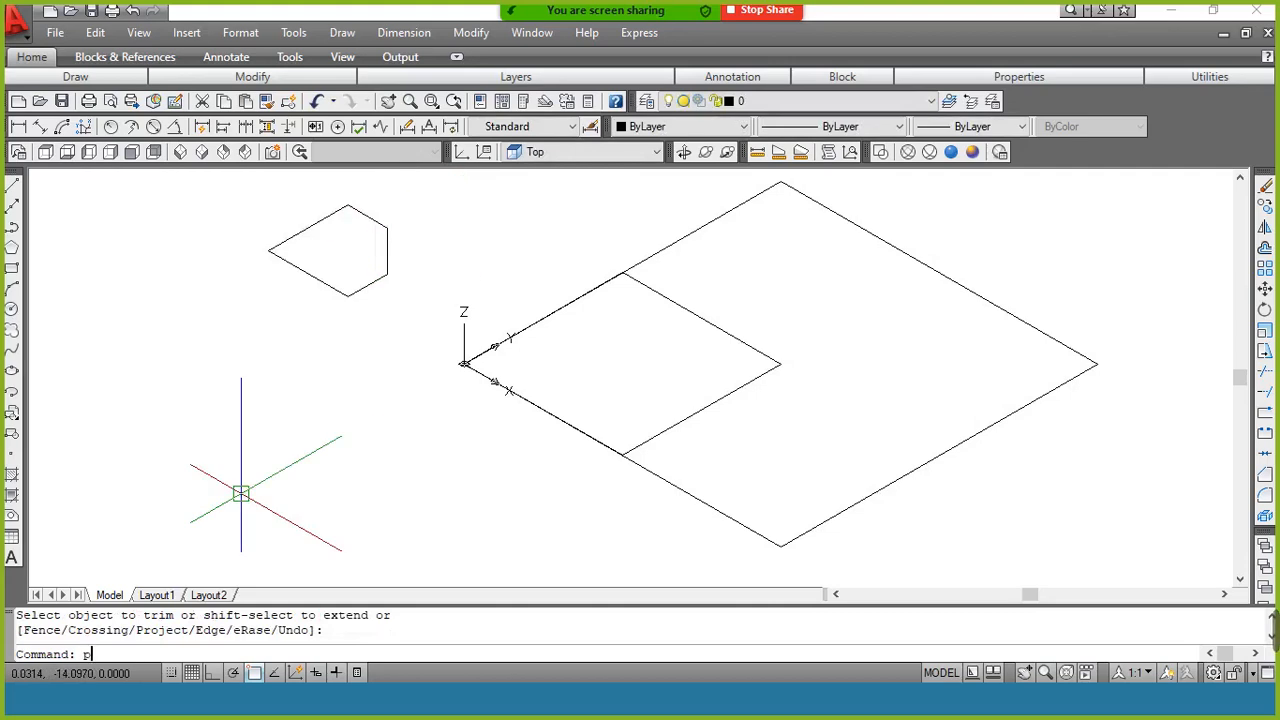
Join the midpoint line and the trimmed 5 × 5 square into one closed five-sided polyline
text(pe)
key(Return)
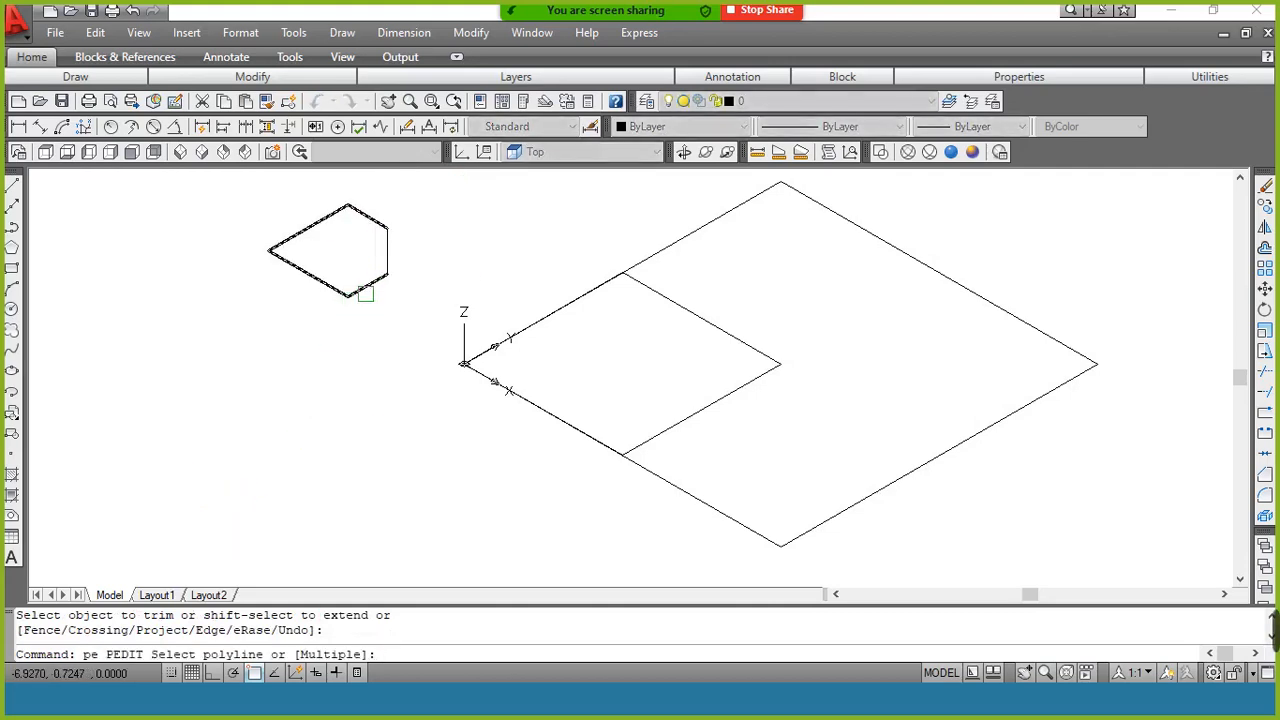
click(365, 293)
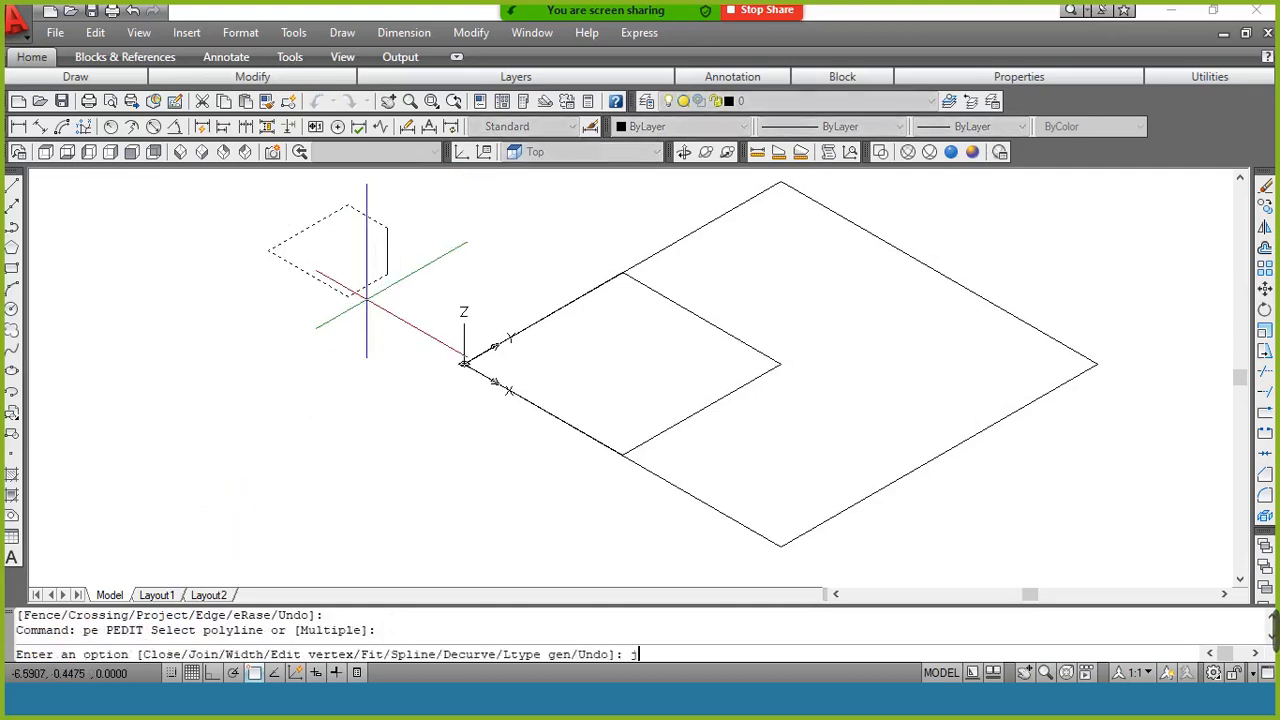
text(j)
key(Return)
click(418, 224)
click(355, 296)
key(Return)
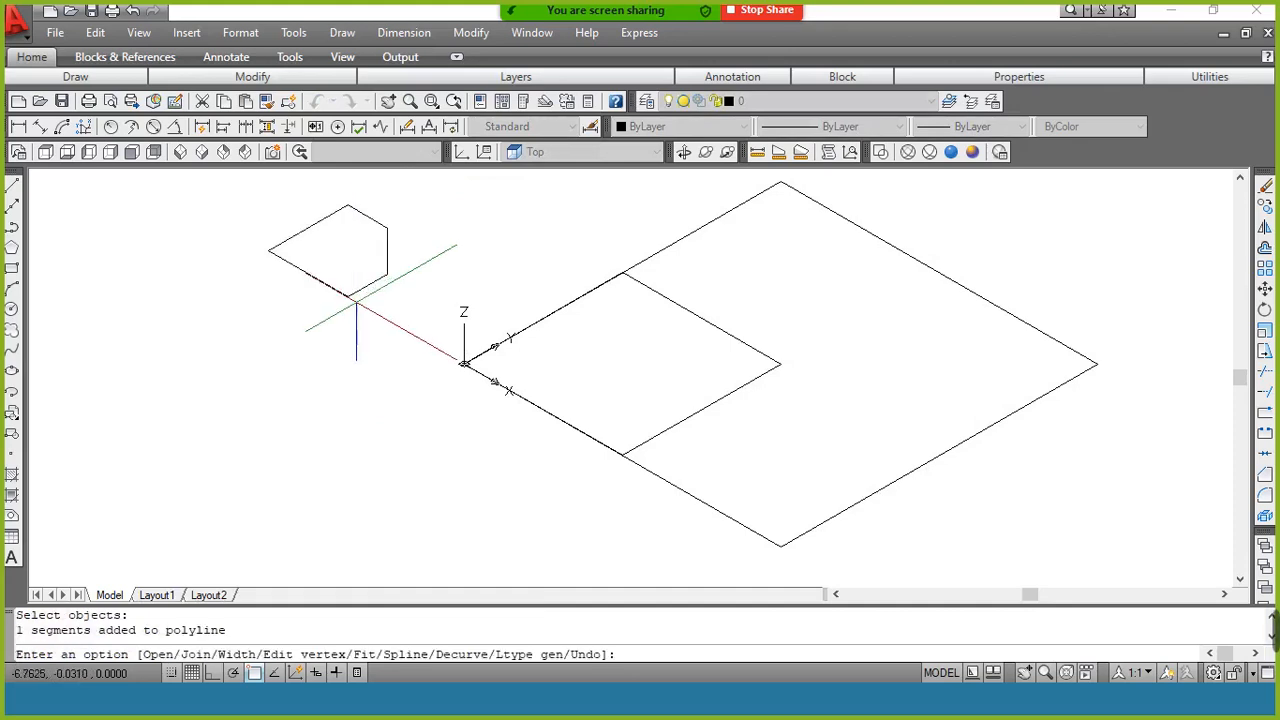
key(Return)
click(366, 286)
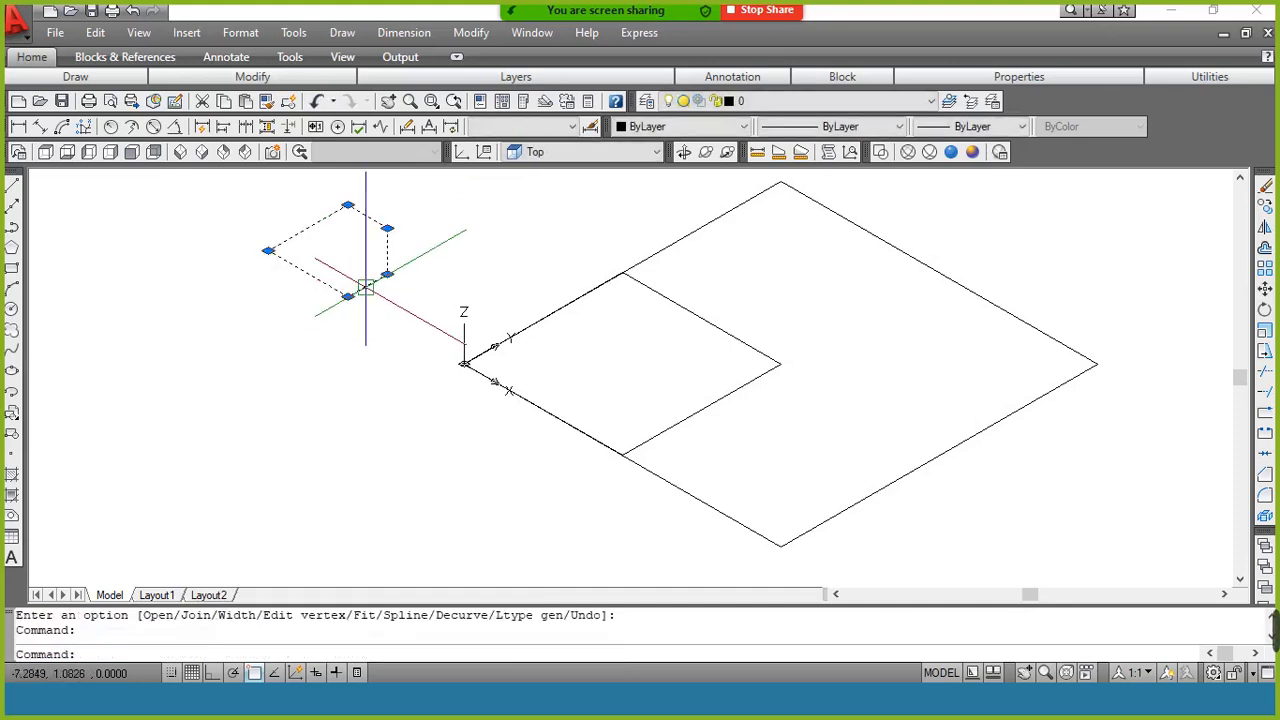
key(Escape)
Move the five-sided profile by its uncut square corner back to the corner shared by the other squares at 0,0,0
text(m)
key(Return)
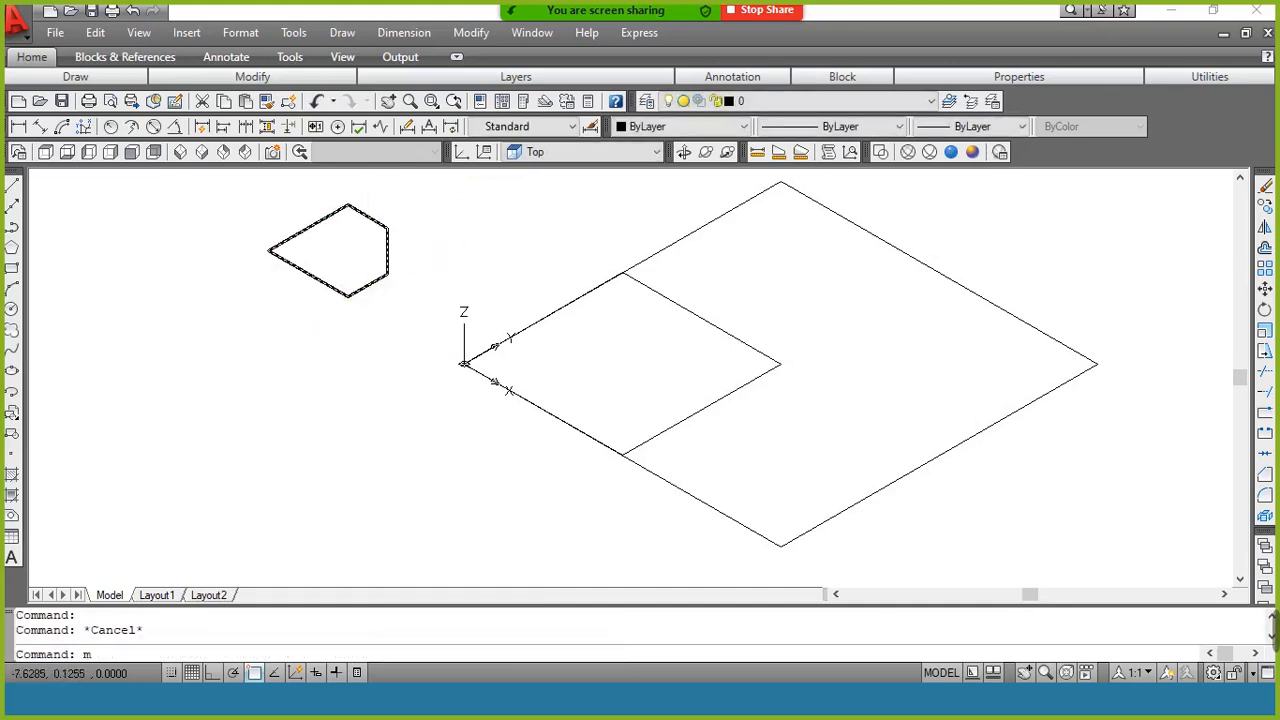
click(314, 273)
key(Return)
click(268, 250)
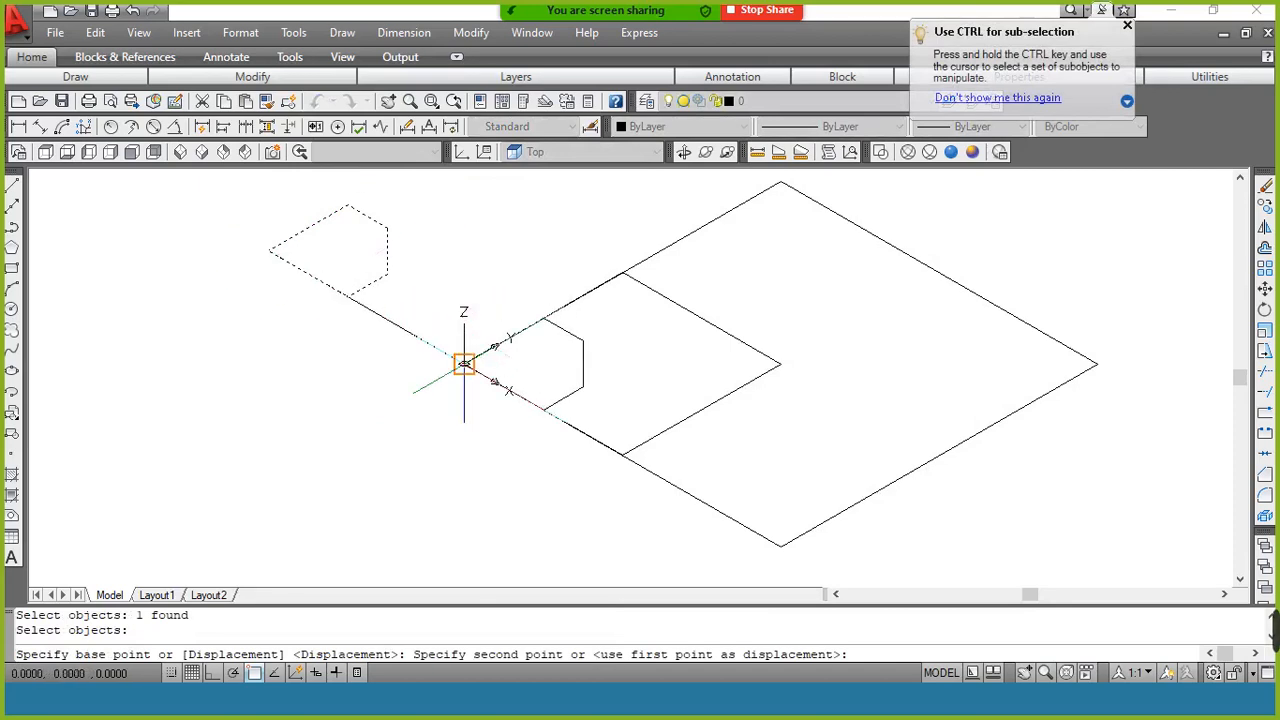
click(463, 363)
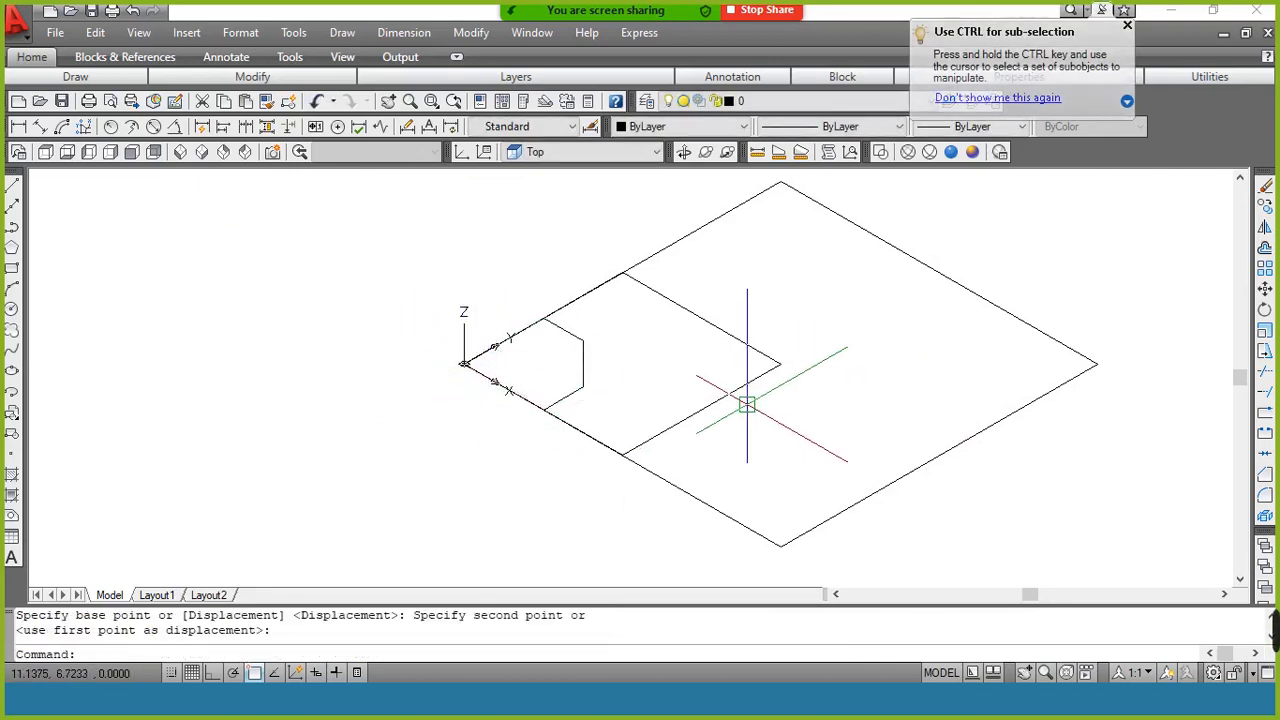
Move the middle-sized square by its far corner out of the largest square, clear of the shared origin corner
click(733, 393)
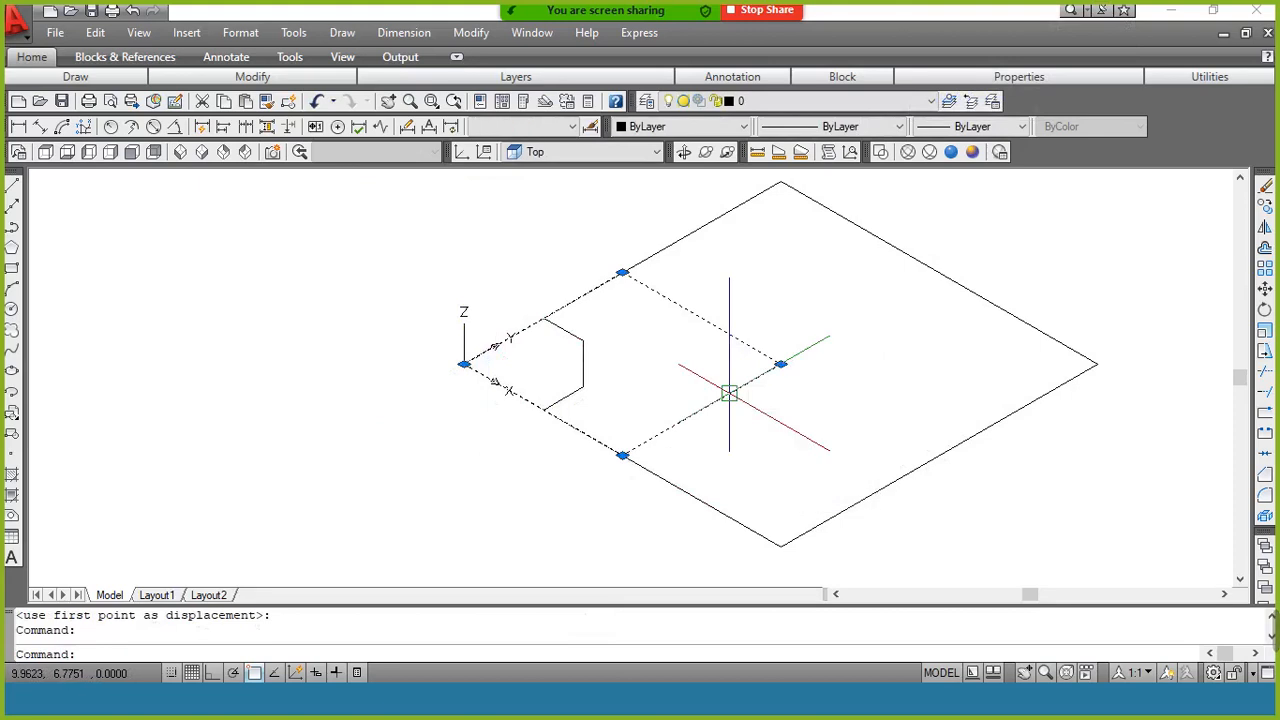
key(Return)
click(780, 364)
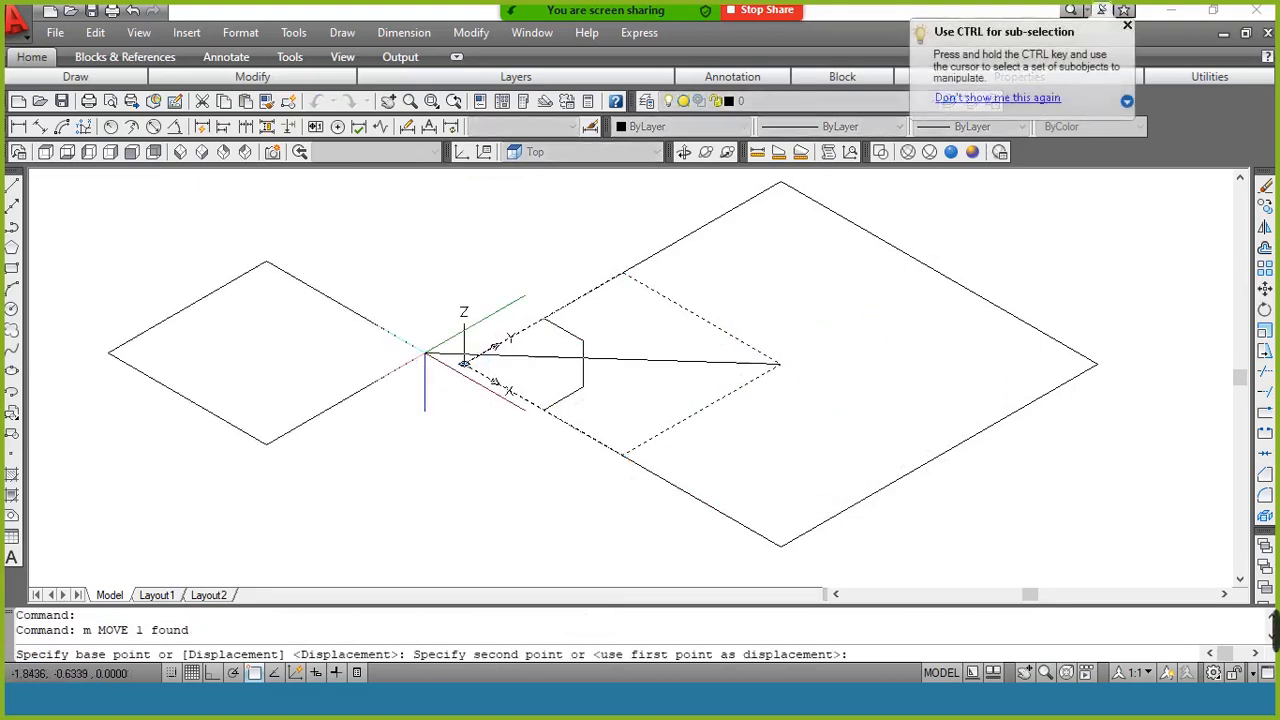
click(383, 352)
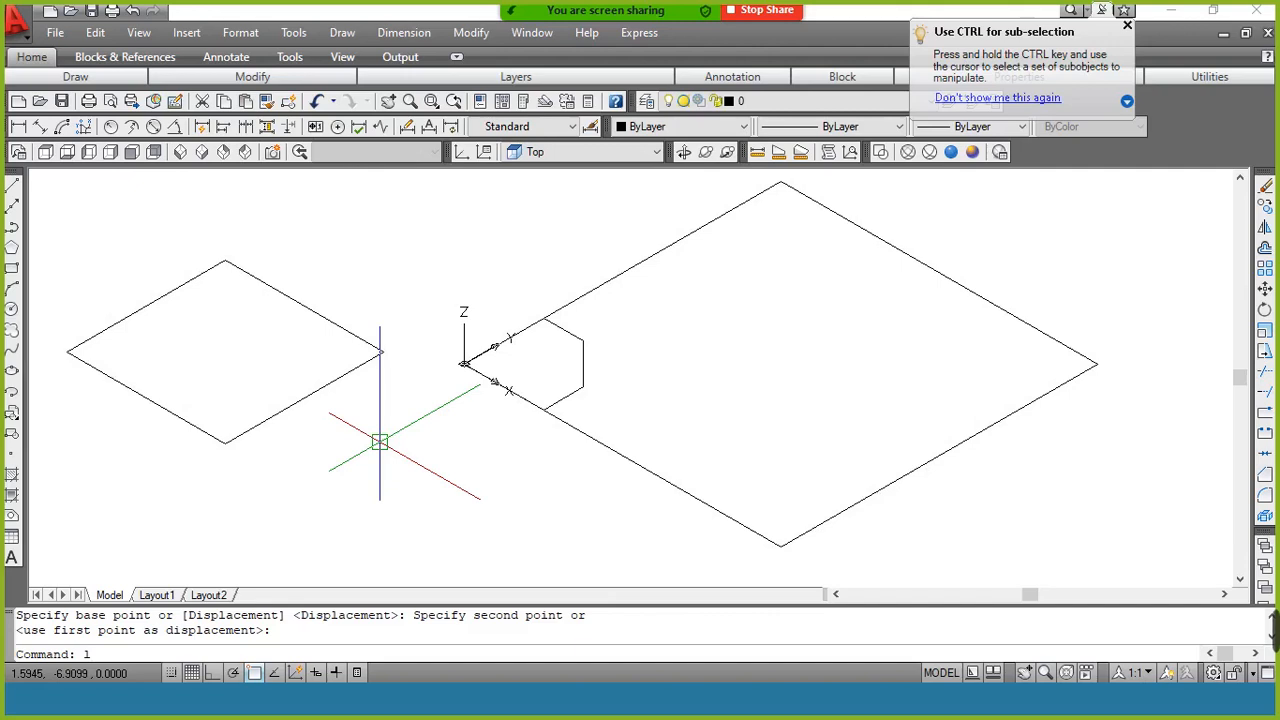
Draw a line from the moved square's corner nearest the viewer to the midpoint of the far side facing the origin
text(l)
key(Return)
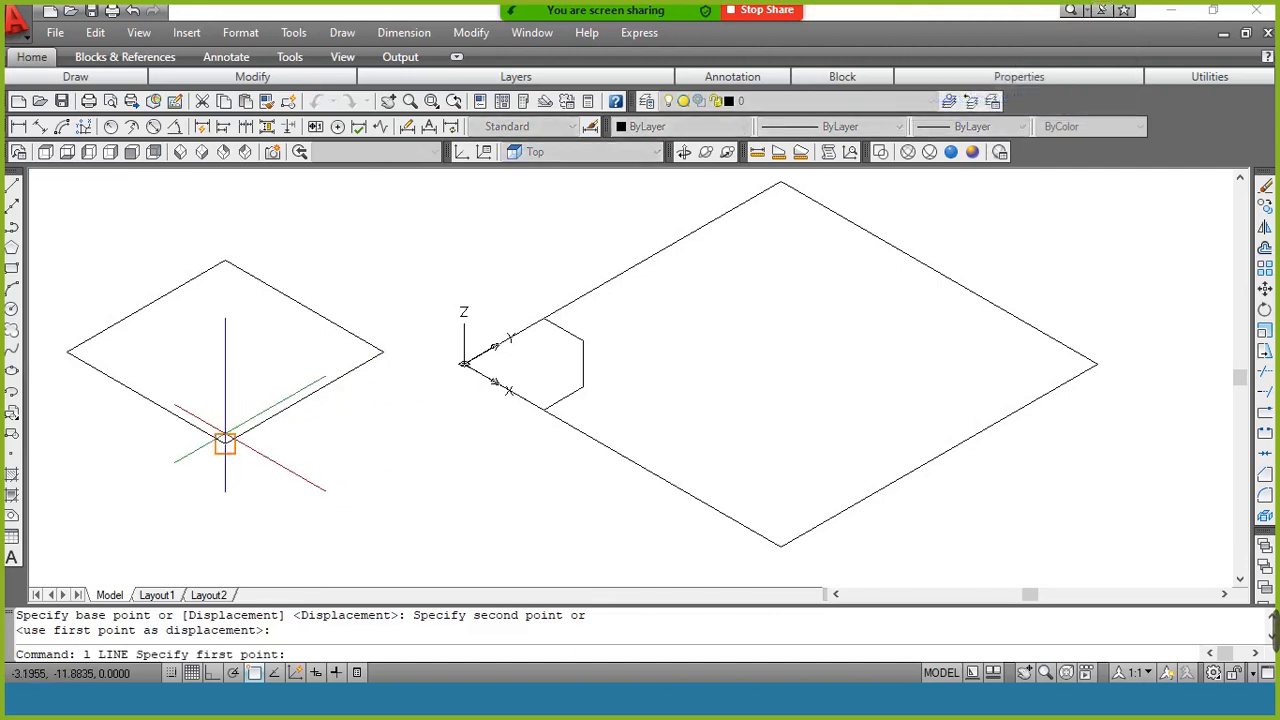
click(224, 442)
click(303, 306)
key(Return)
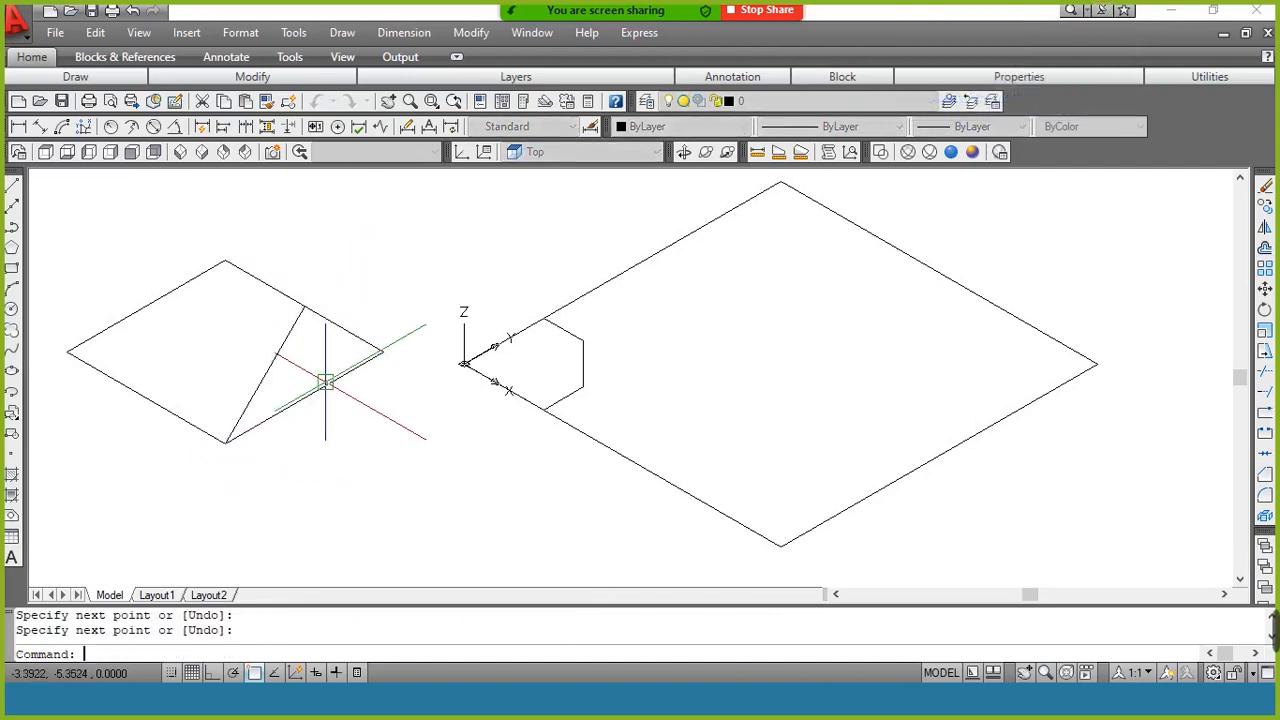
Trim away the two square edges beyond the slanted line to leave a four-sided profile
text(tr)
key(Return)
key(Return)
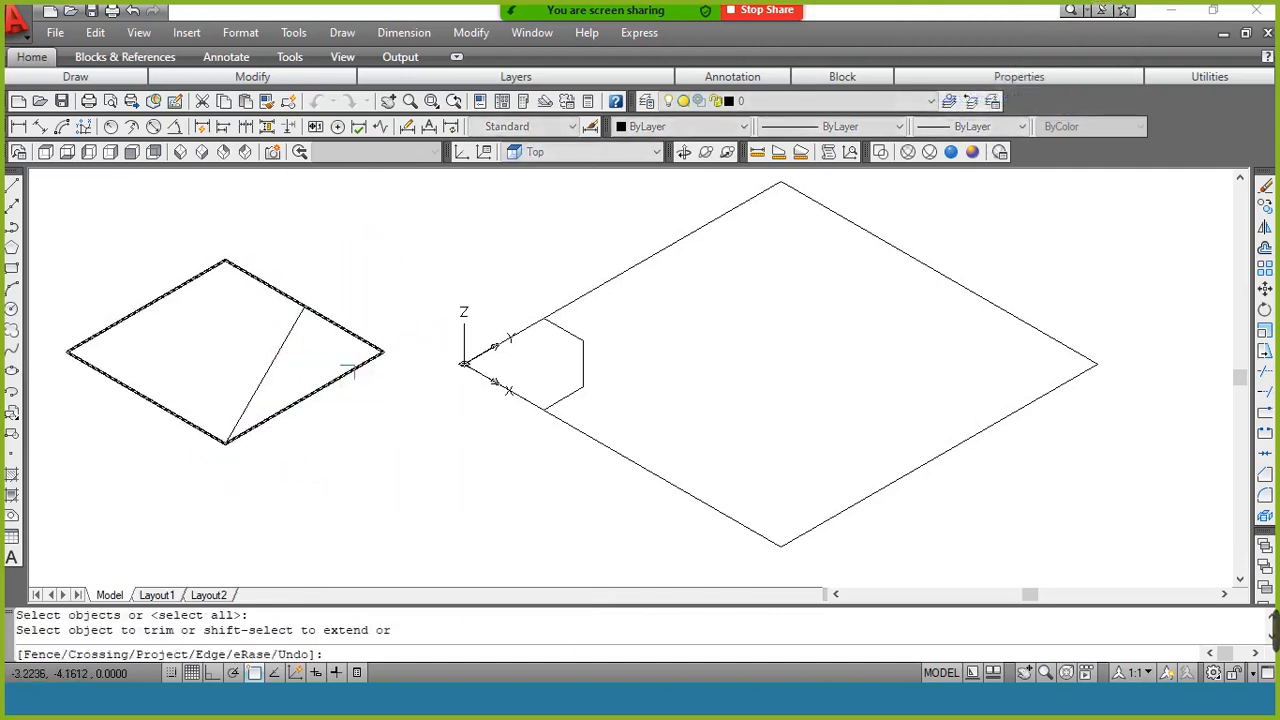
click(303, 397)
click(358, 344)
key(Return)
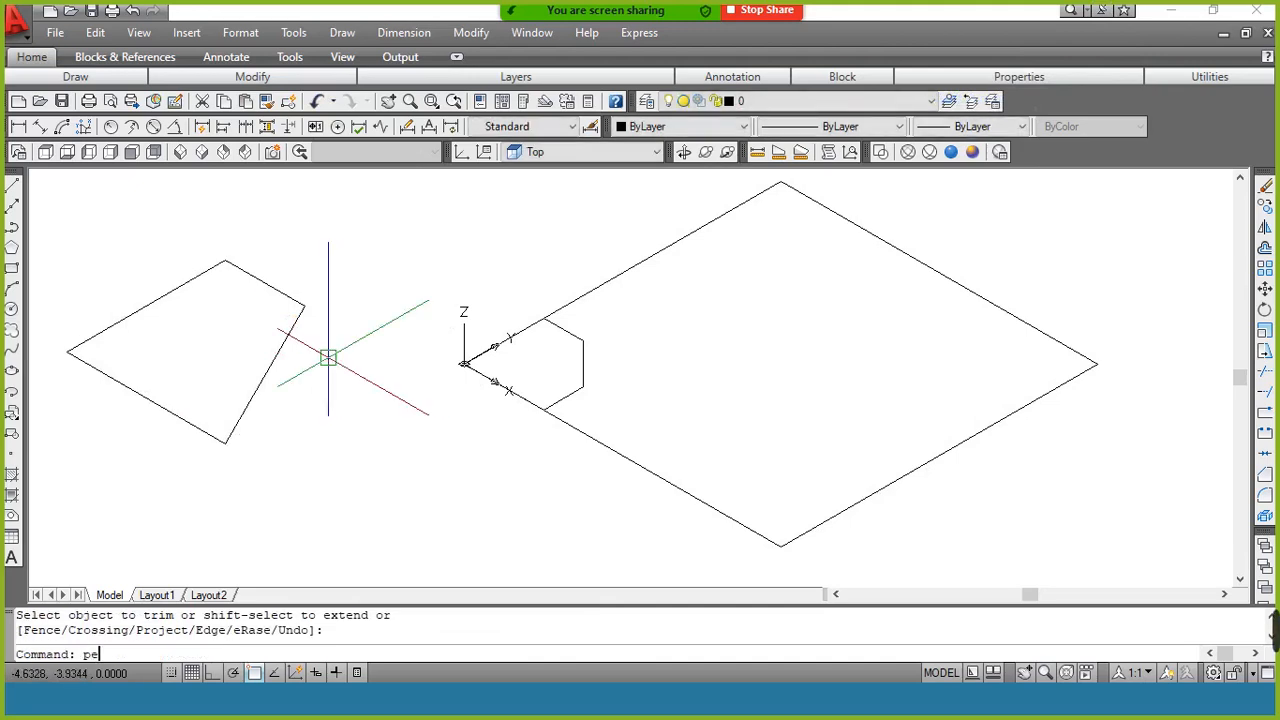
Convert the slanted line to a polyline and join it with the remaining edges of the trimmed square
text(pe)
key(Return)
click(286, 334)
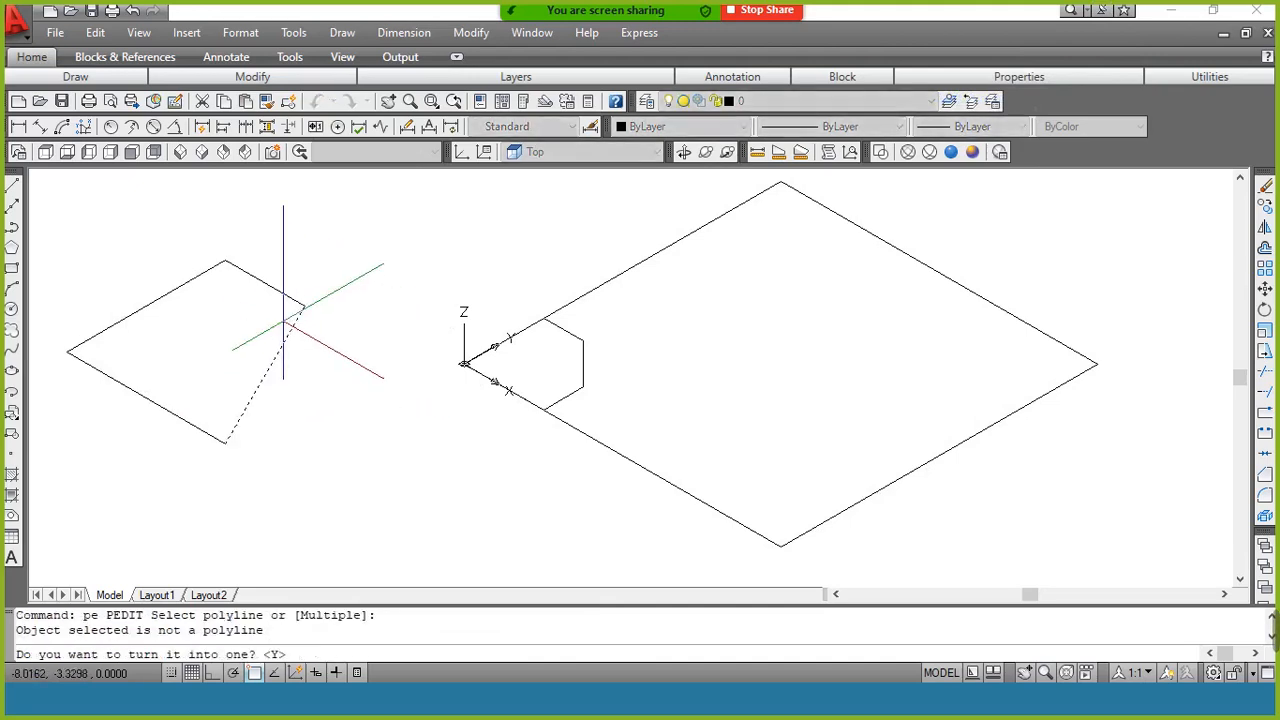
key(Return)
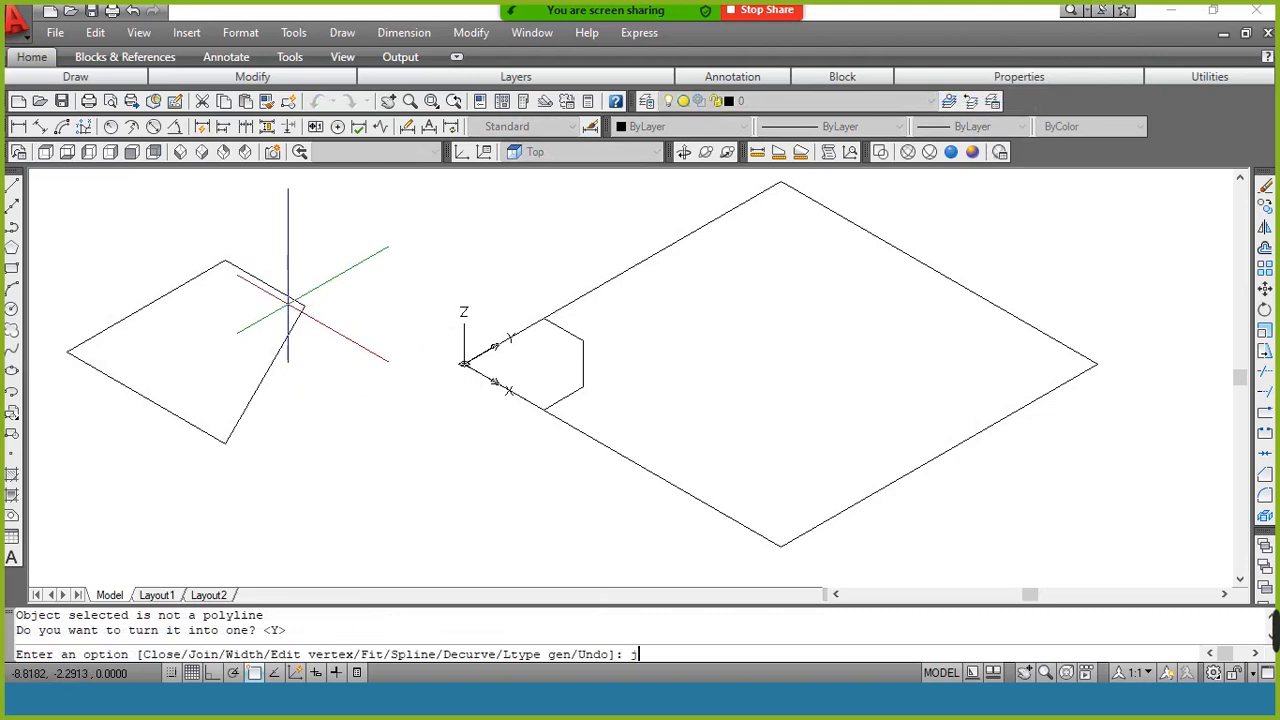
text(j)
key(Return)
click(351, 261)
click(91, 434)
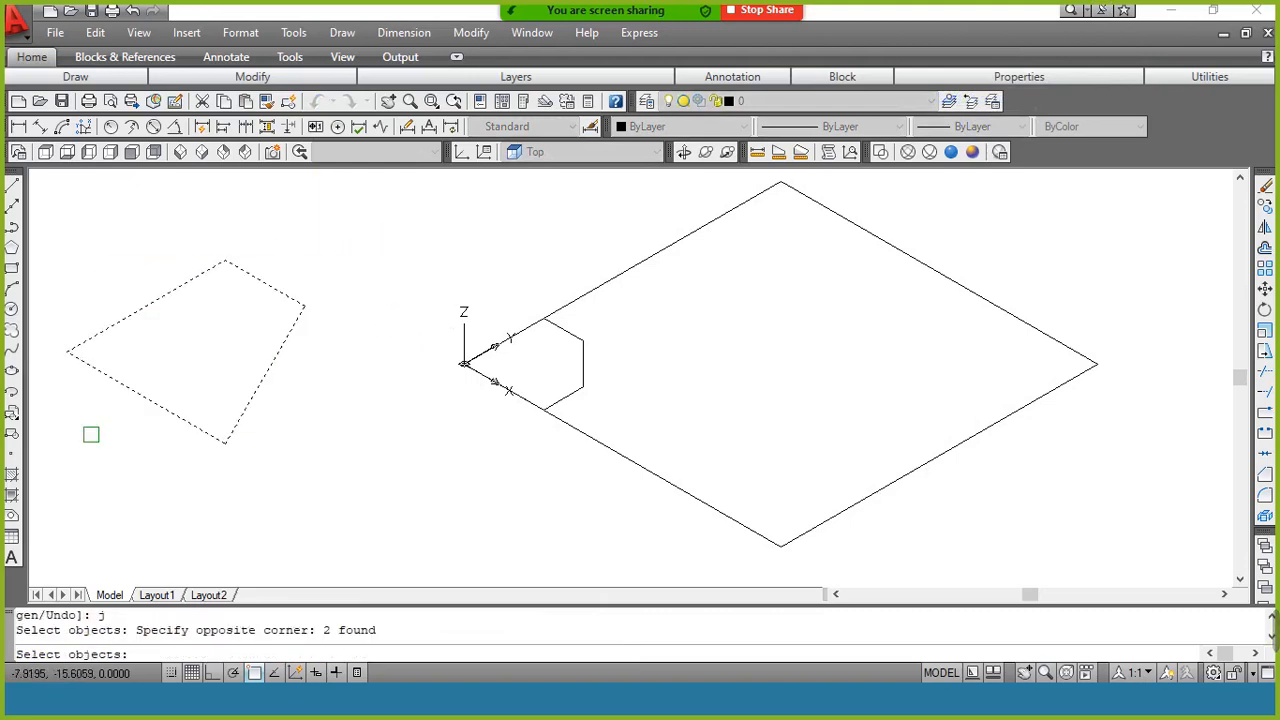
key(Return)
key(Return)
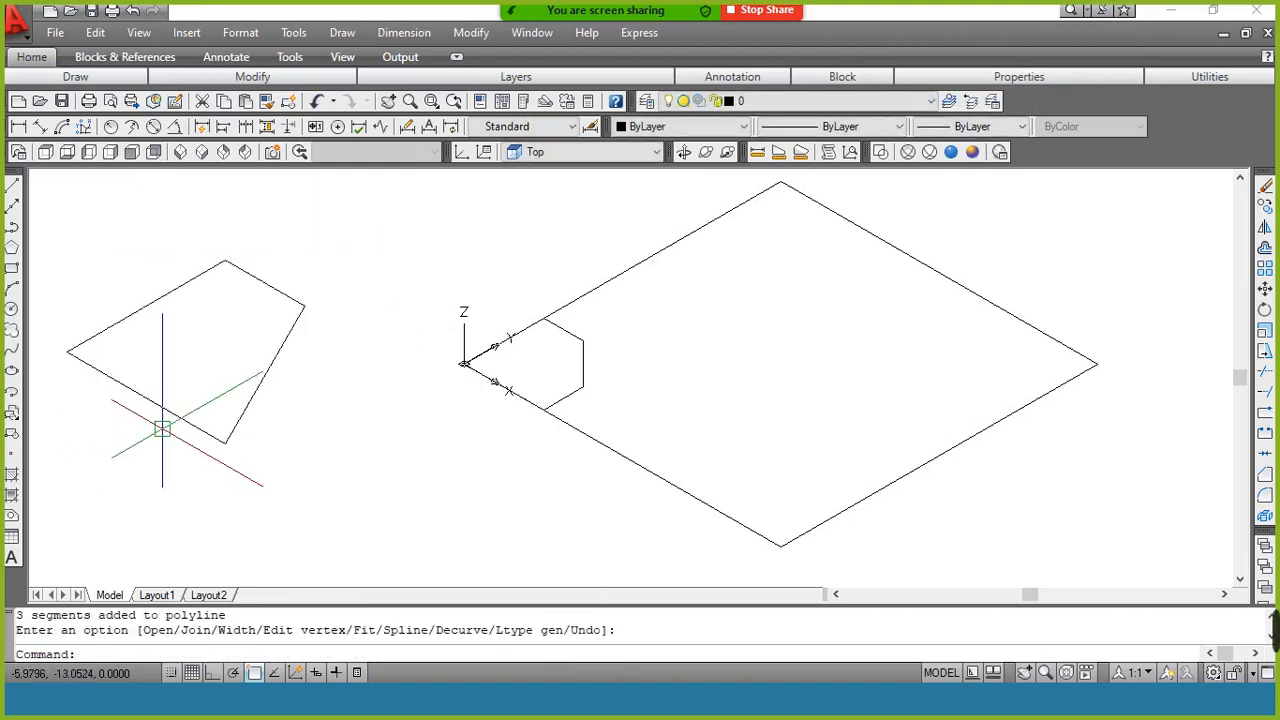
Move the four-sided profile by its uncut outer corner back to the shared origin corner at 0,0,0
text(m)
key(Return)
click(65, 354)
key(Return)
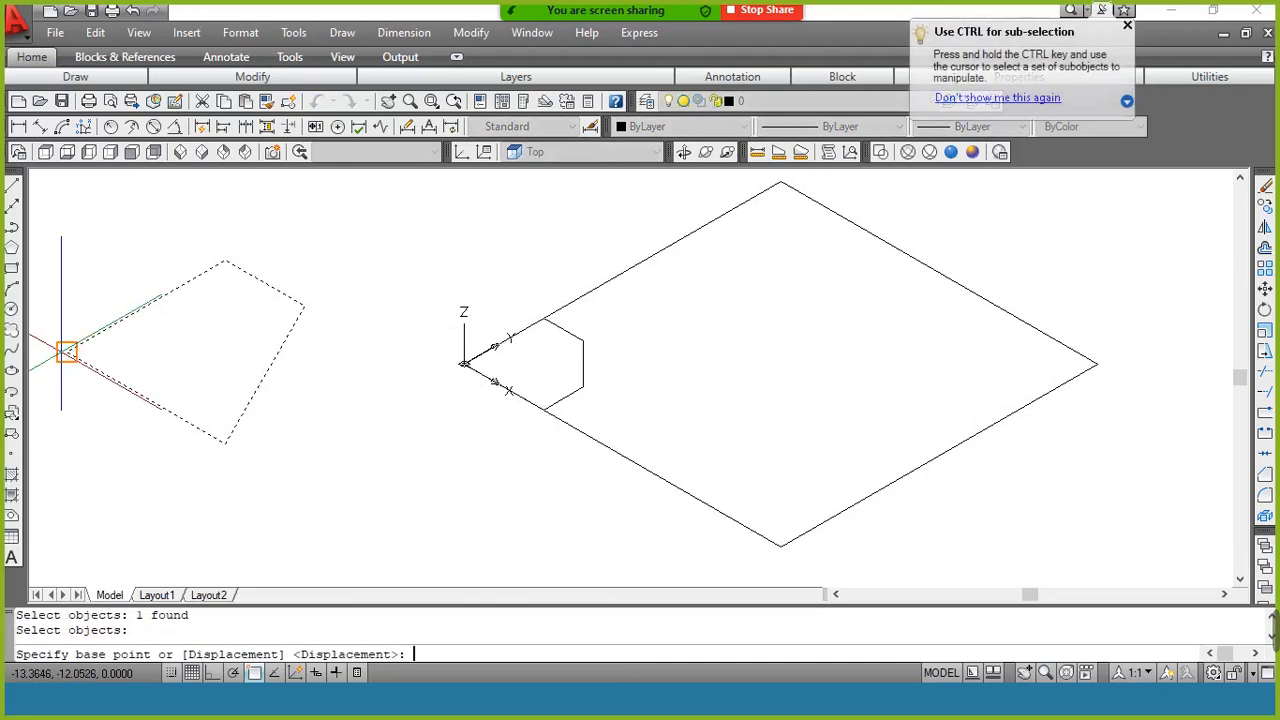
click(66, 352)
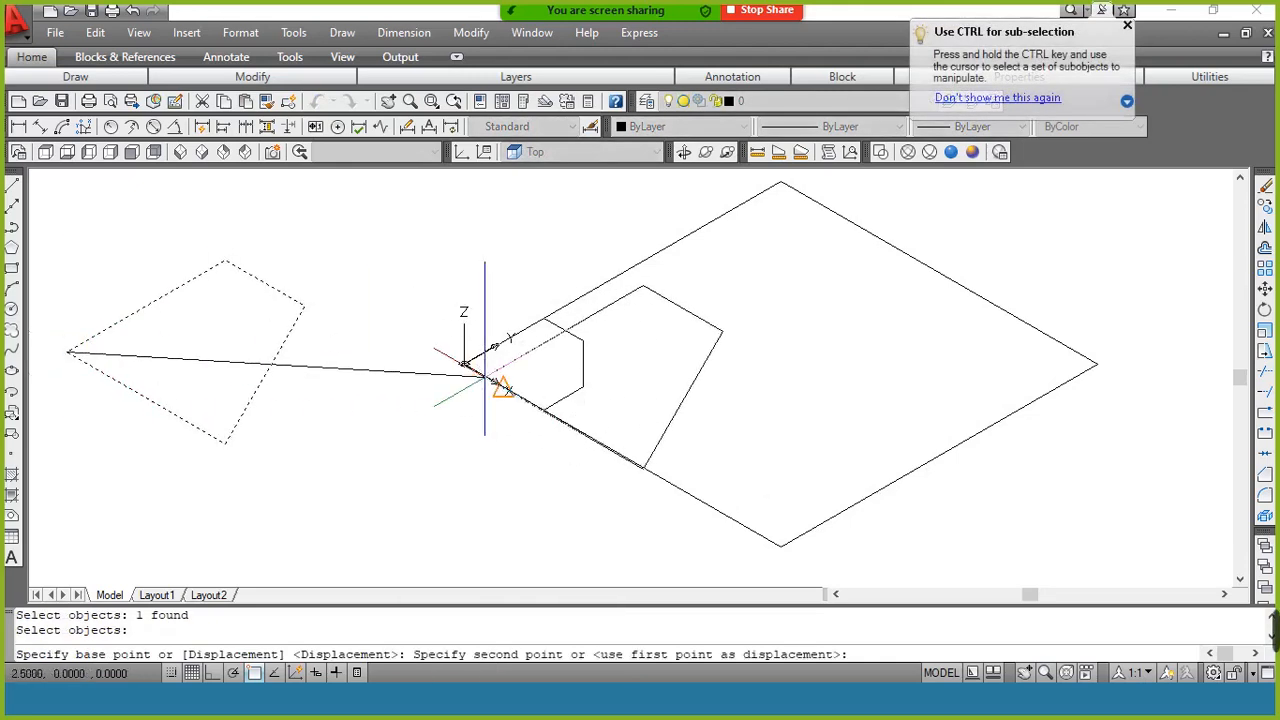
click(463, 363)
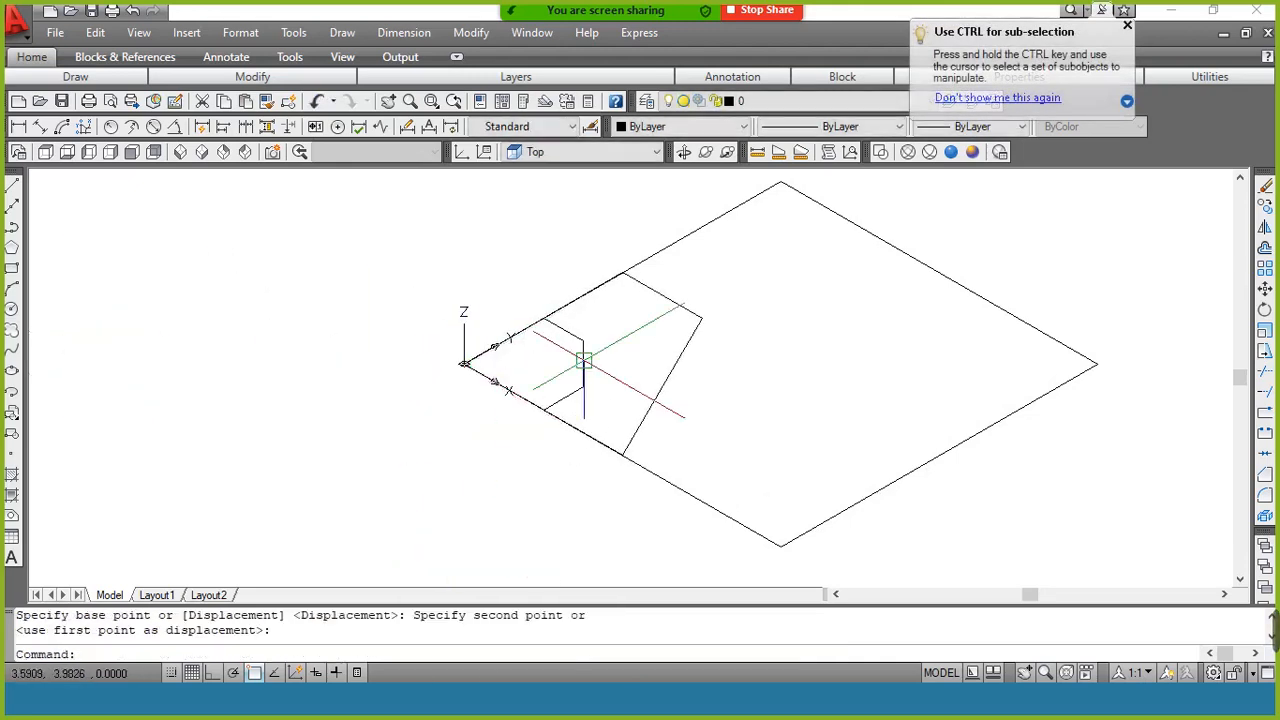
Make the "object" layer current
click(806, 101)
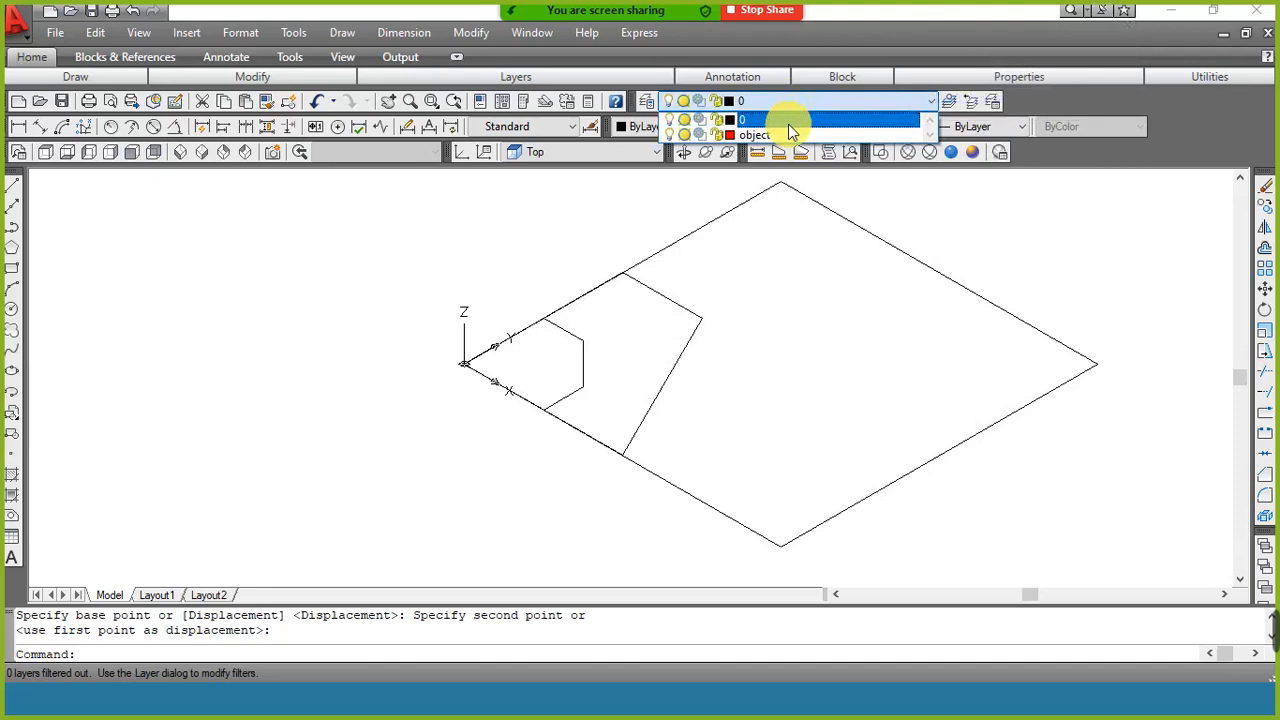
click(786, 137)
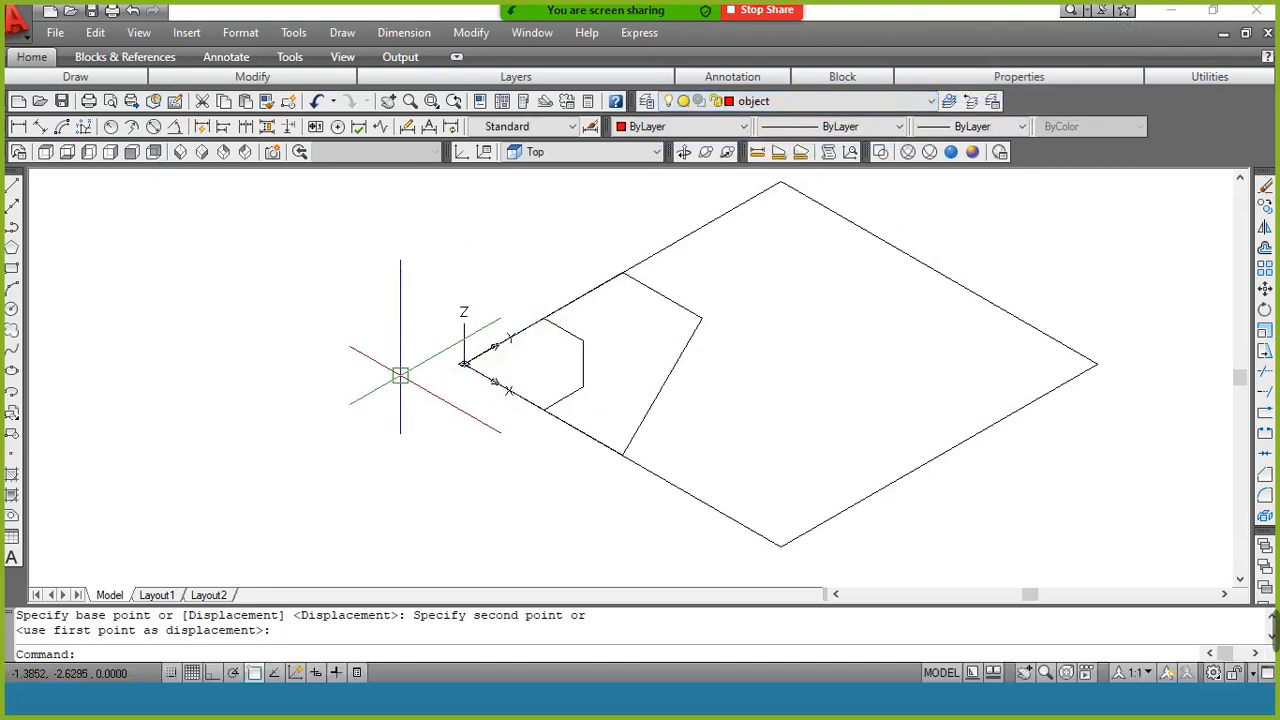
key(Return)
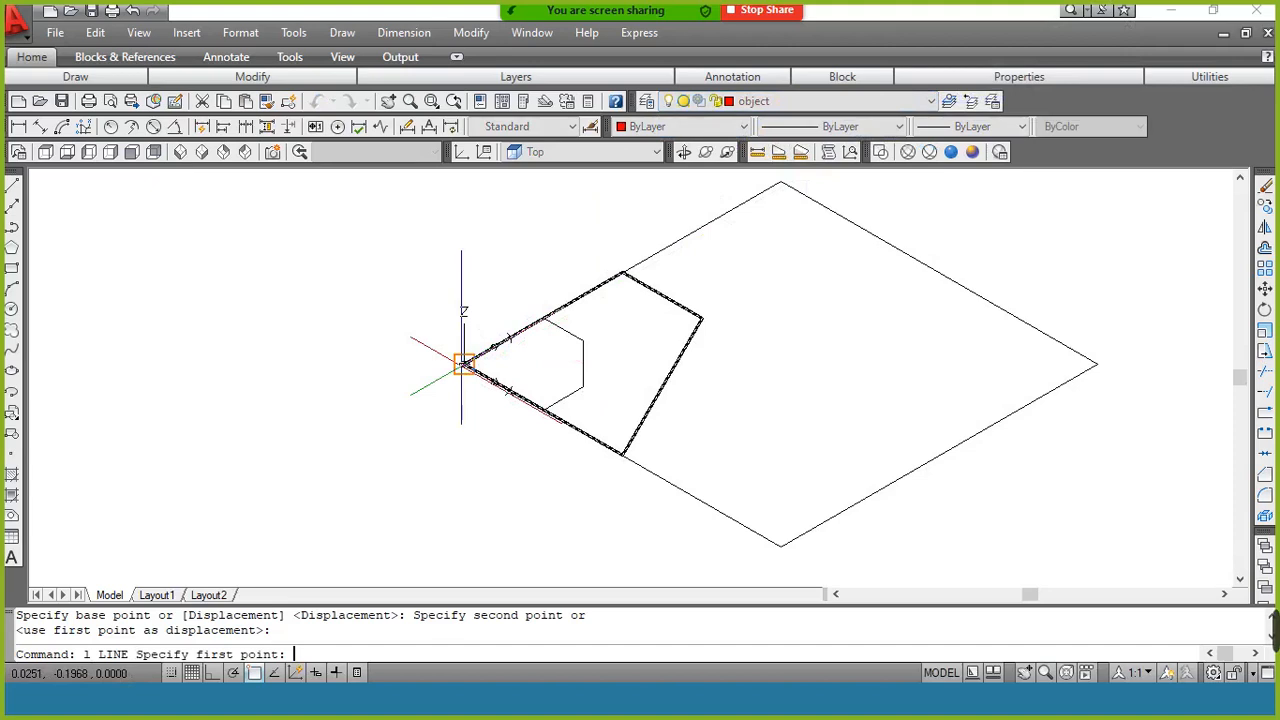
click(463, 363)
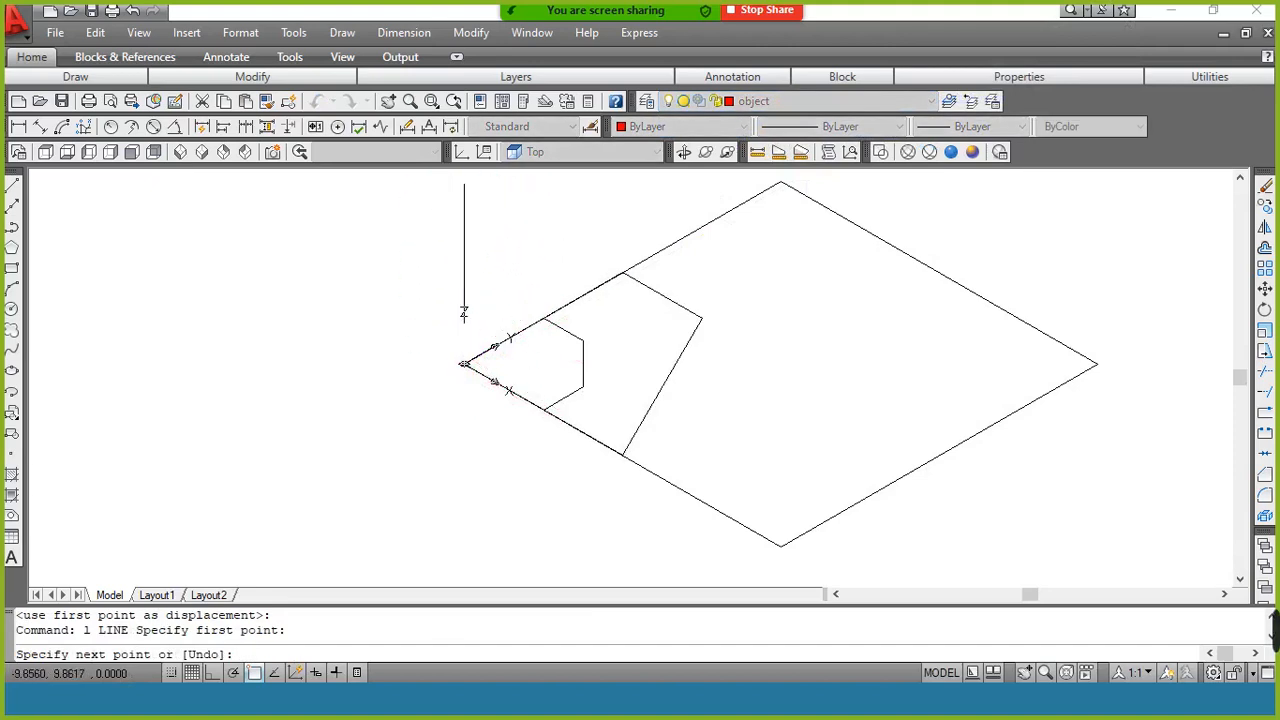
key(Escape)
Set the UCS to the Front orientation and make room above the profiles
click(524, 153)
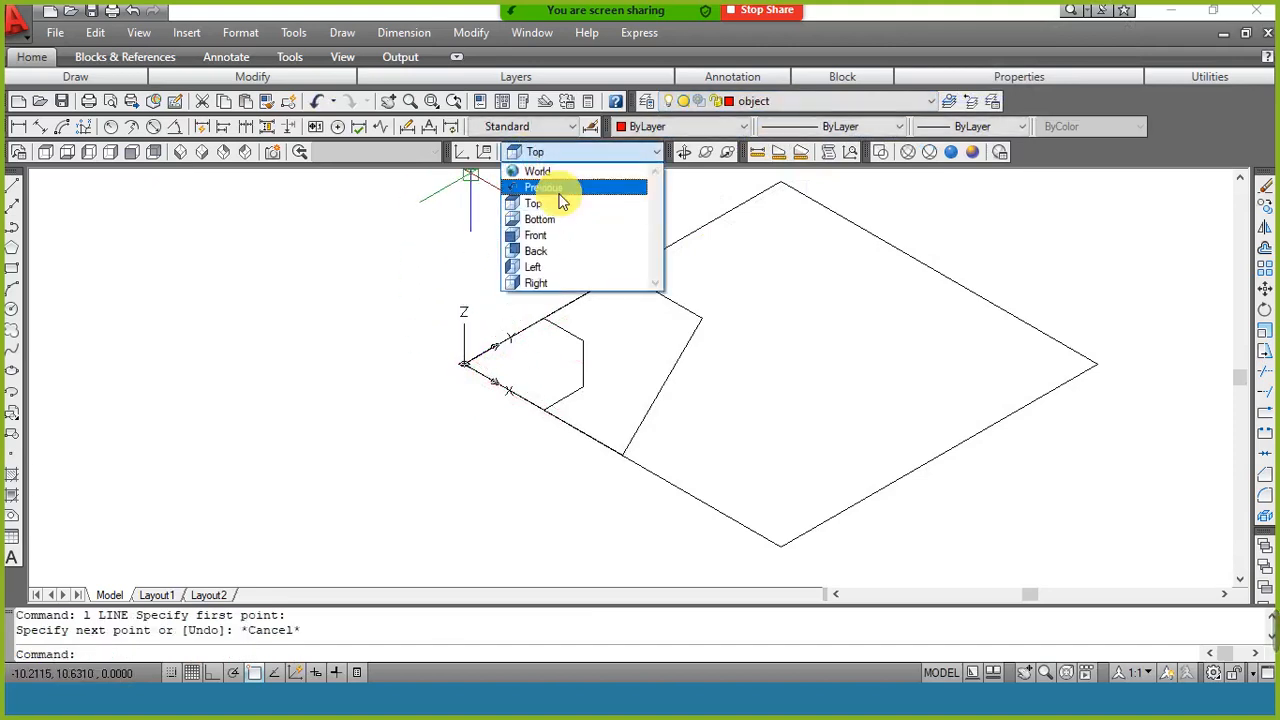
click(569, 235)
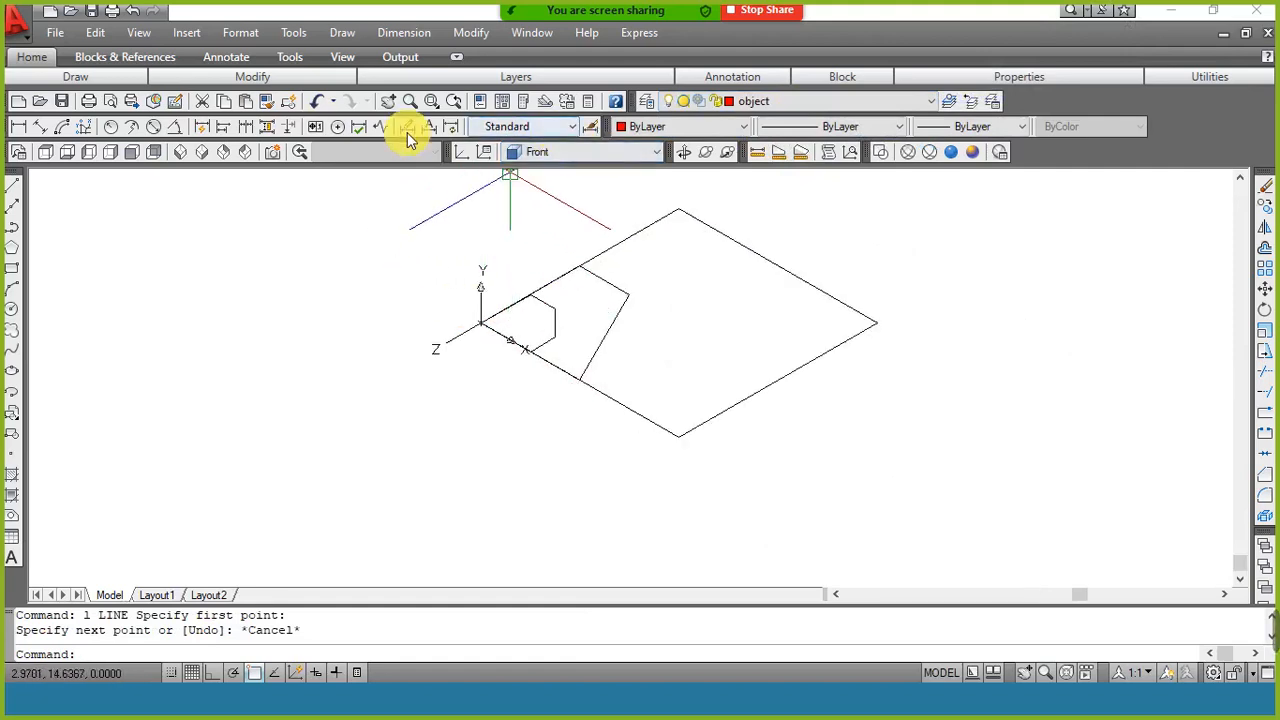
click(388, 101)
drag(532, 278, 484, 394)
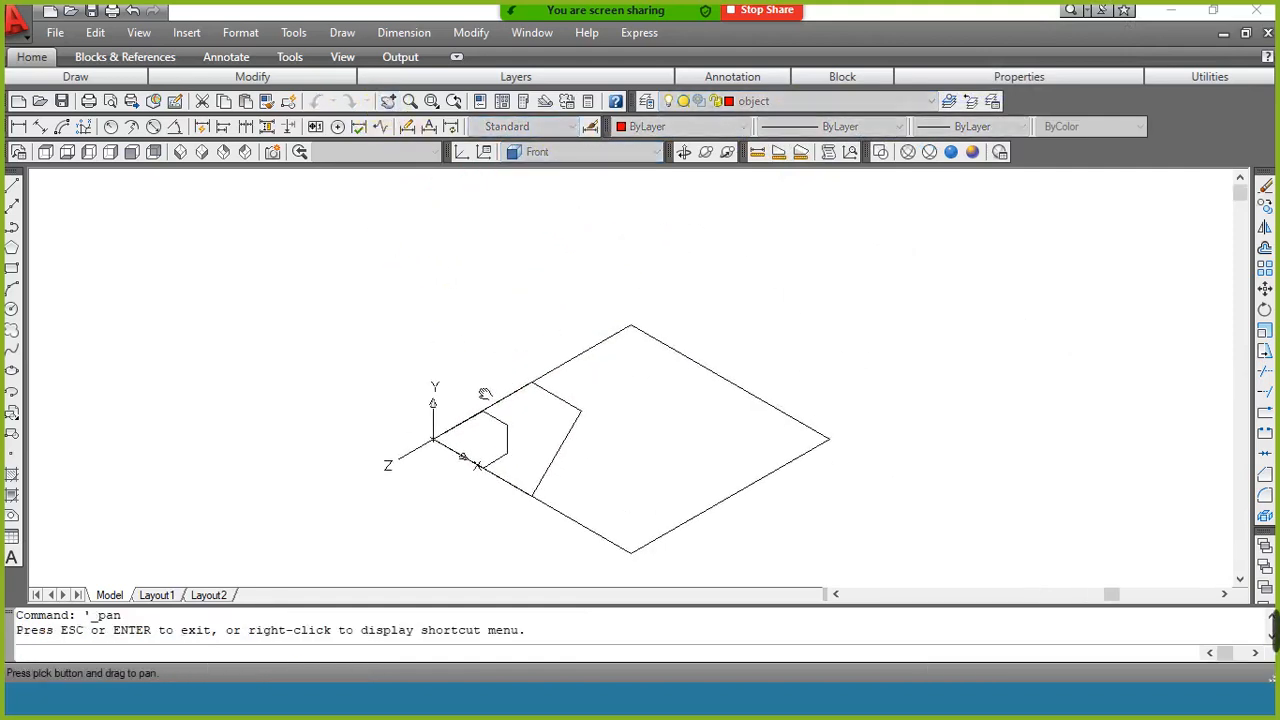
right_click(466, 349)
click(503, 366)
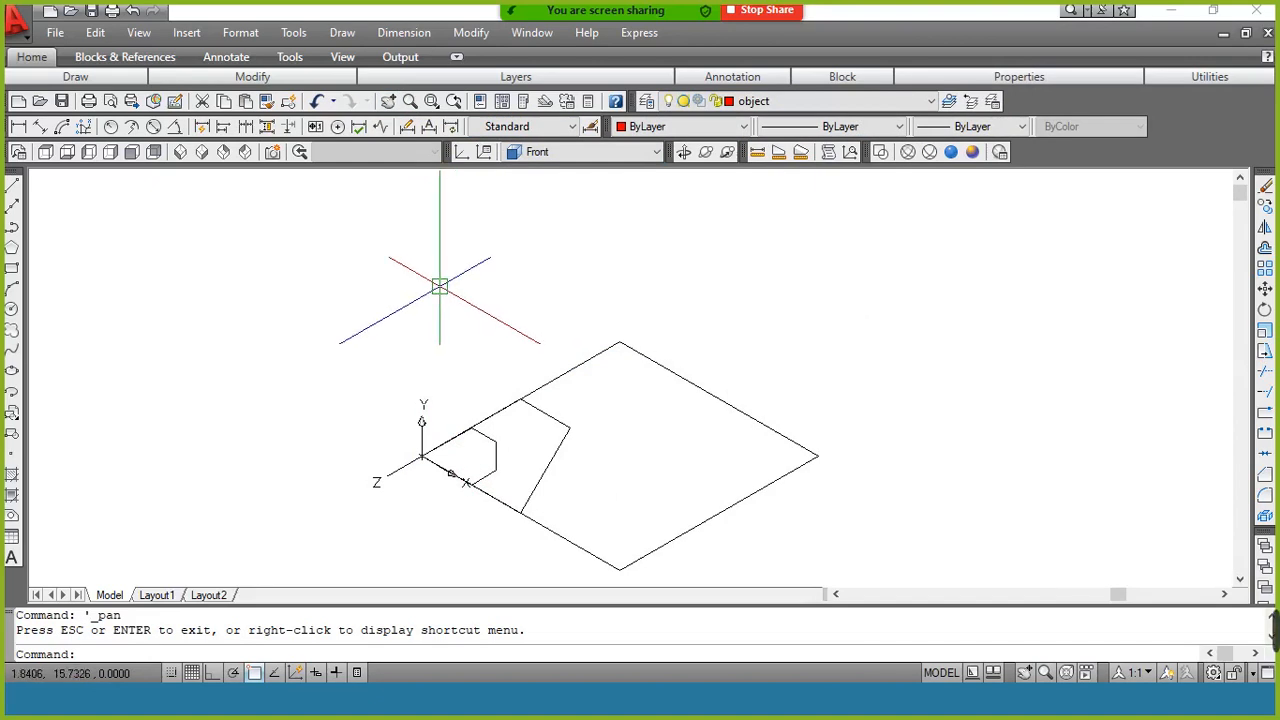
With Ortho on, draw two consecutive vertical line segments upward from the shared origin corner, 10 and 20 units long
text(l)
key(Return)
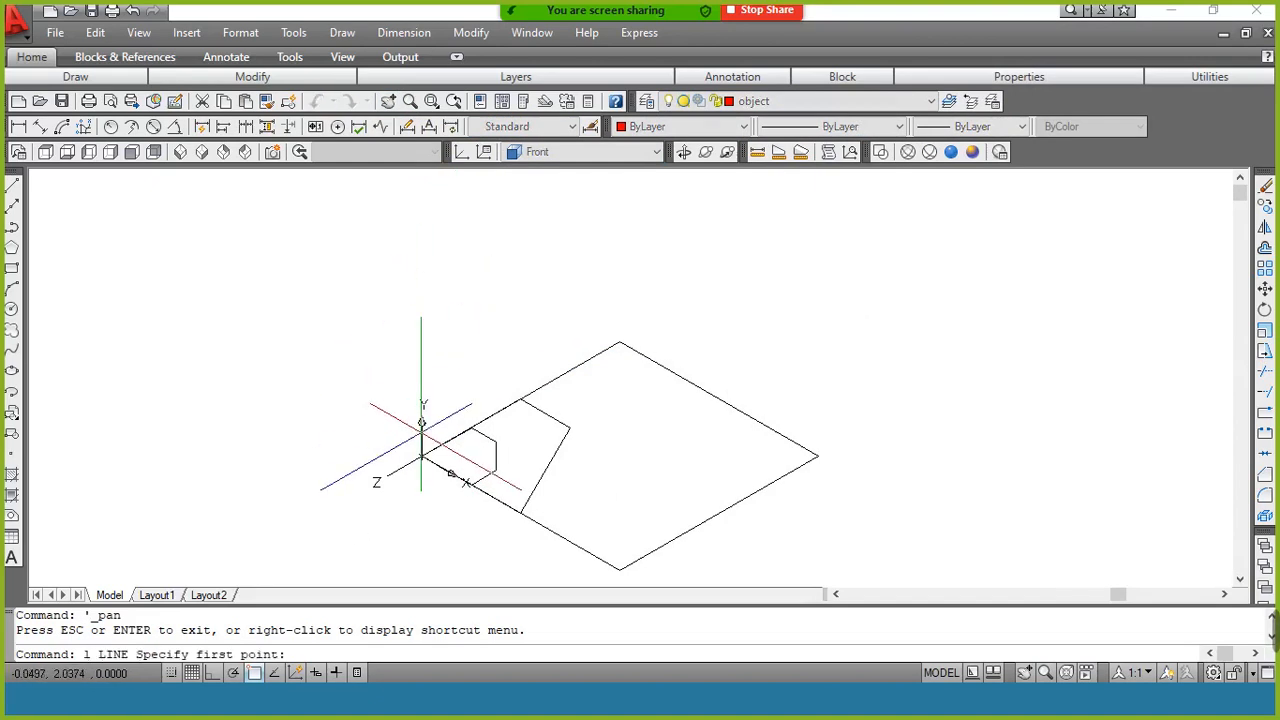
click(422, 457)
key(F8)
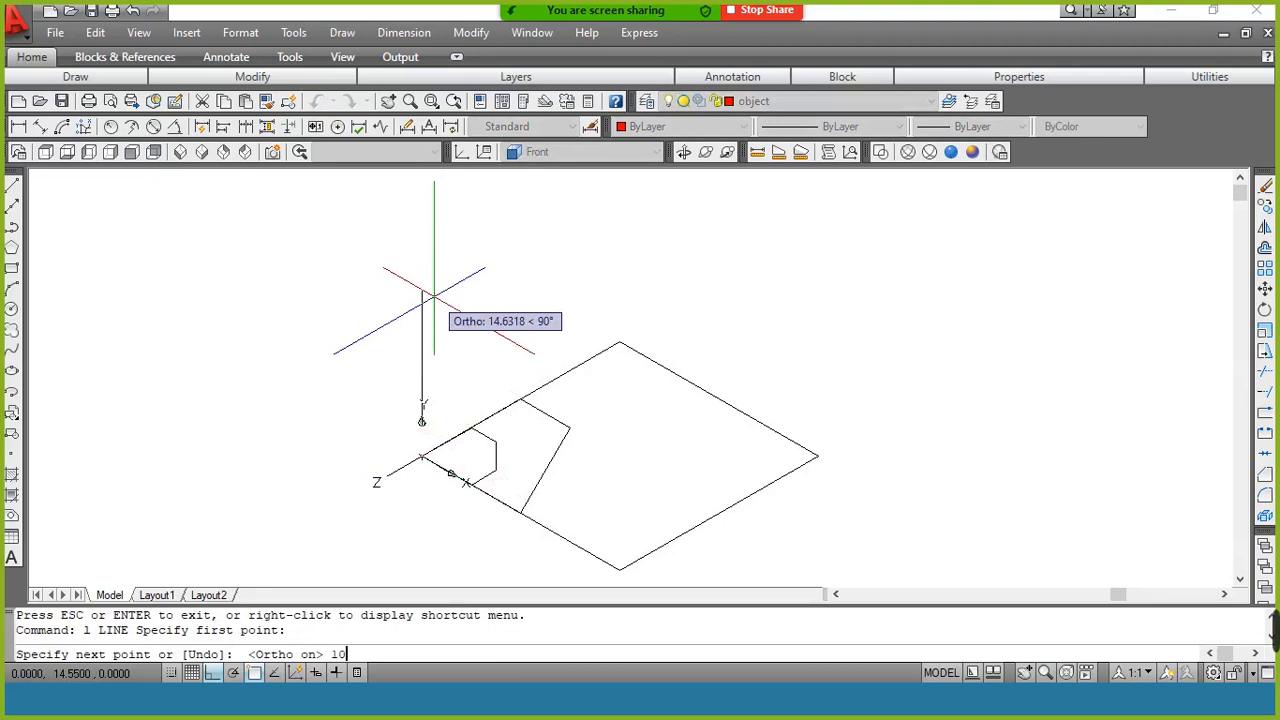
key(Return)
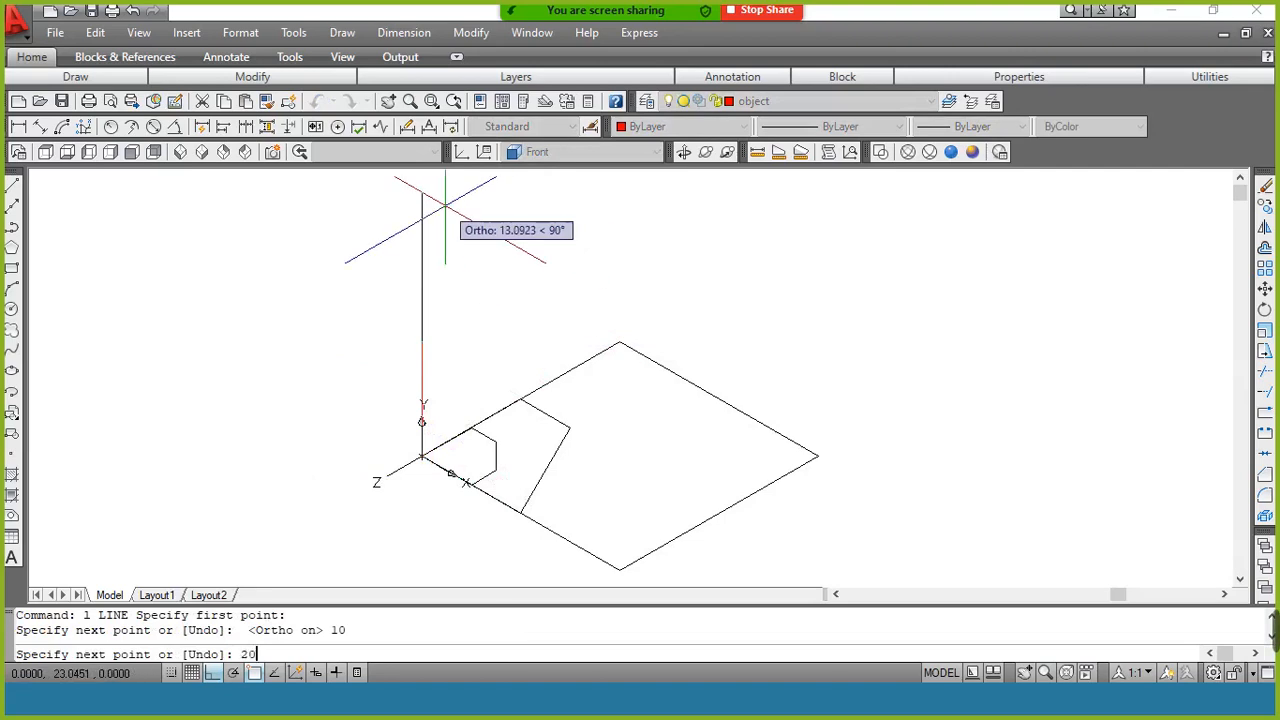
key(Return)
key(Return)
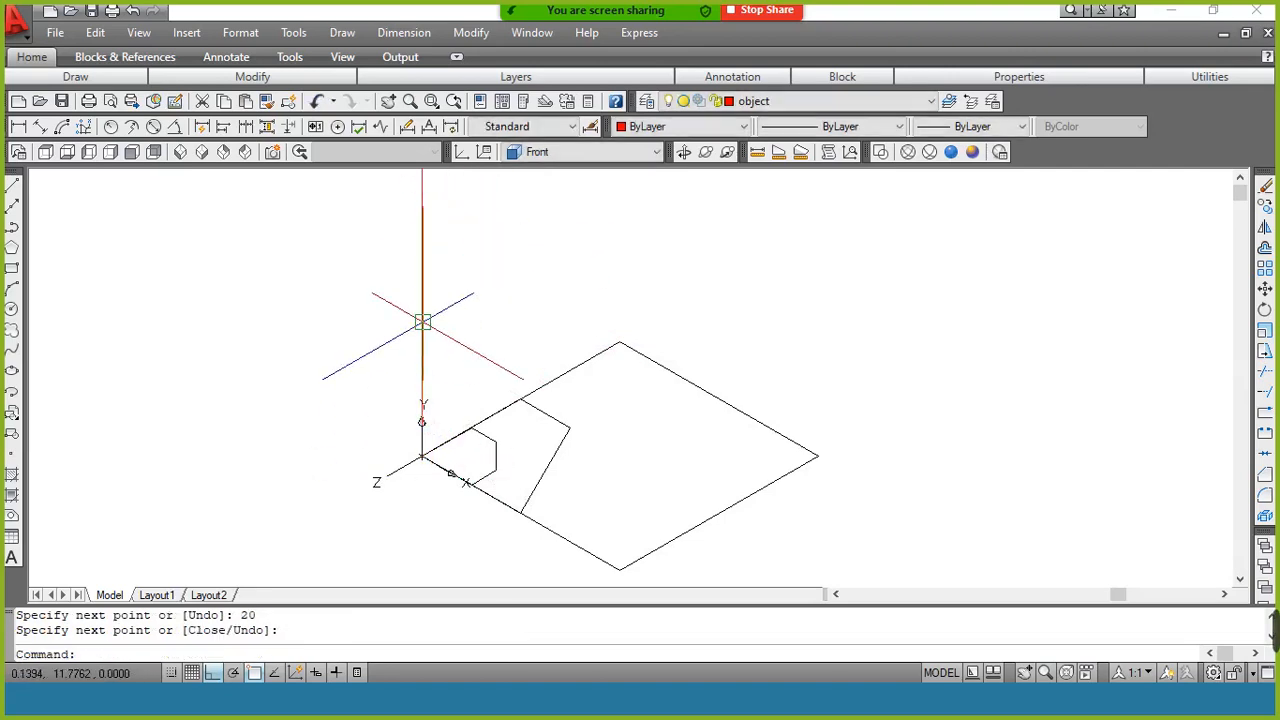
Move the five-sided profile by its corner at the shared origin up to the upper end of the vertical line
click(492, 452)
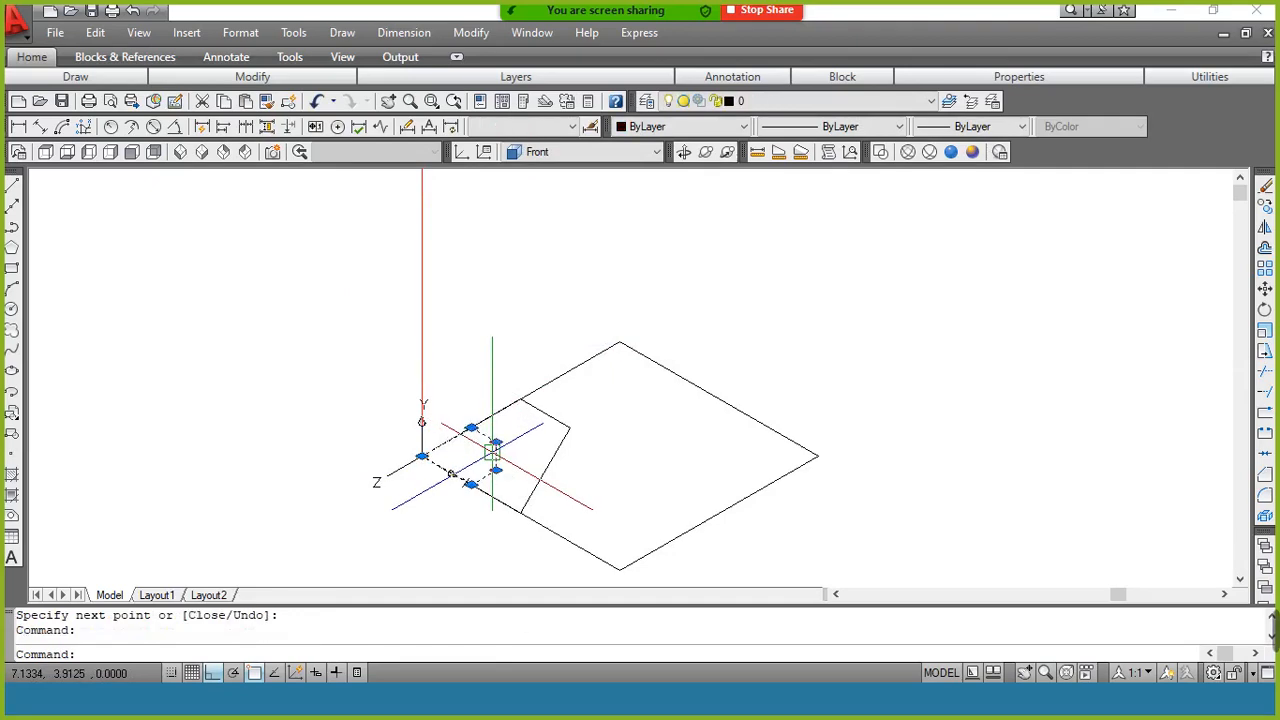
text(m)
key(Return)
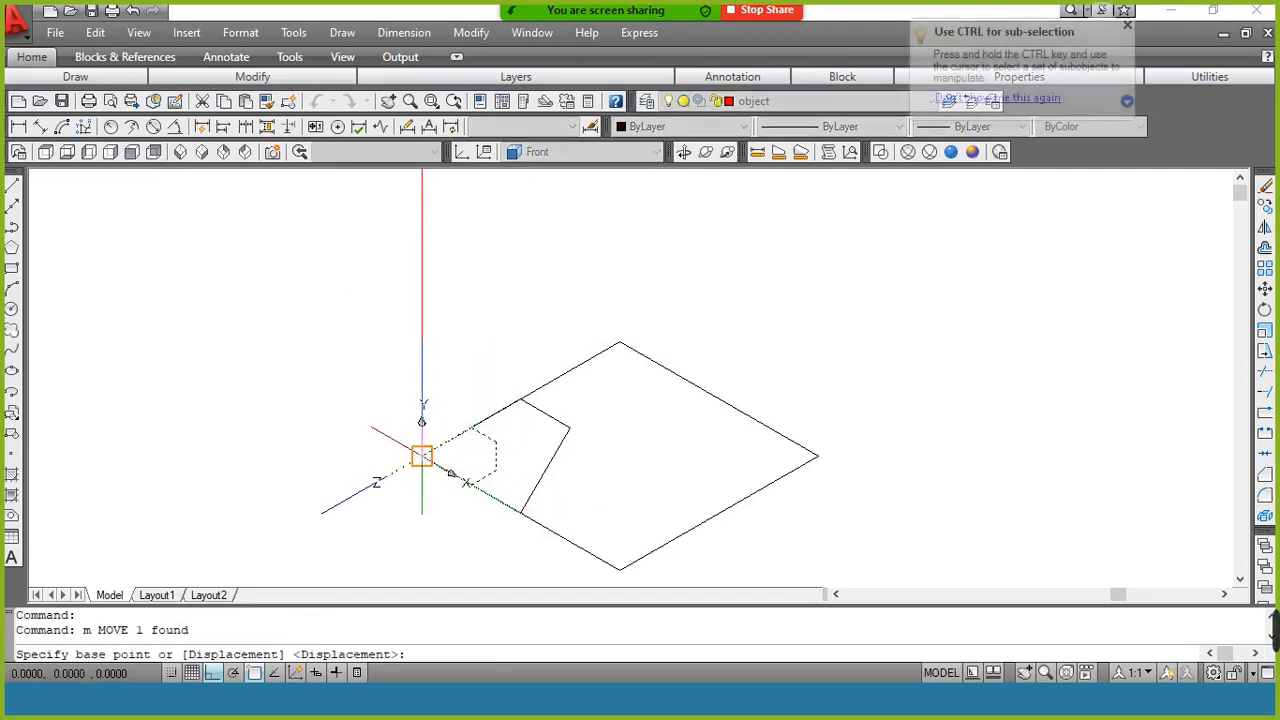
click(421, 456)
scroll(459, 371, down, 3)
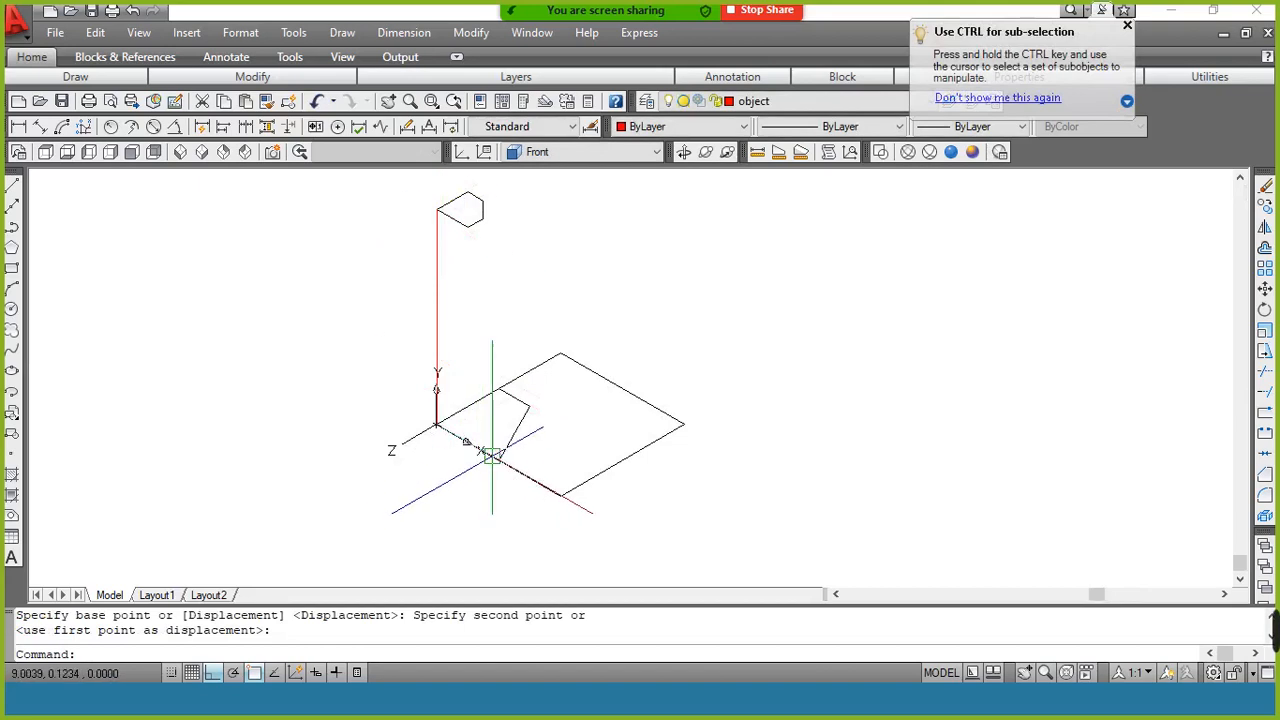
click(436, 425)
key(Return)
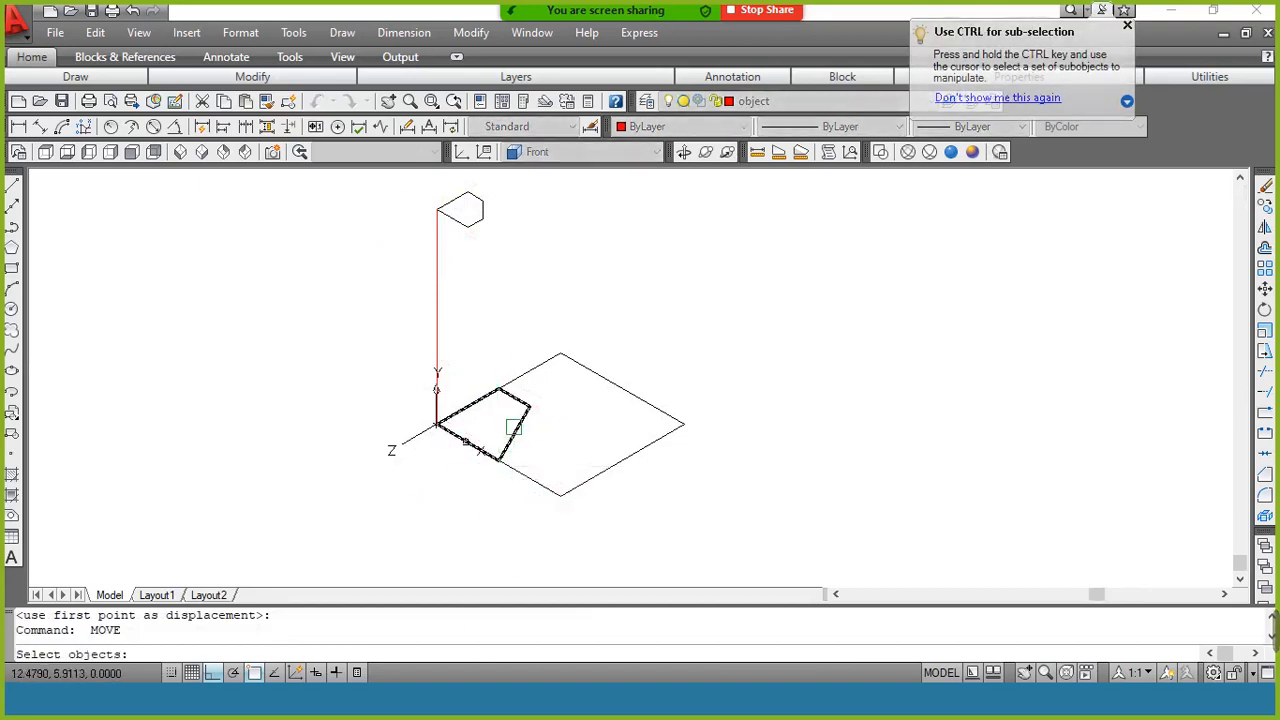
click(516, 427)
key(Return)
click(436, 425)
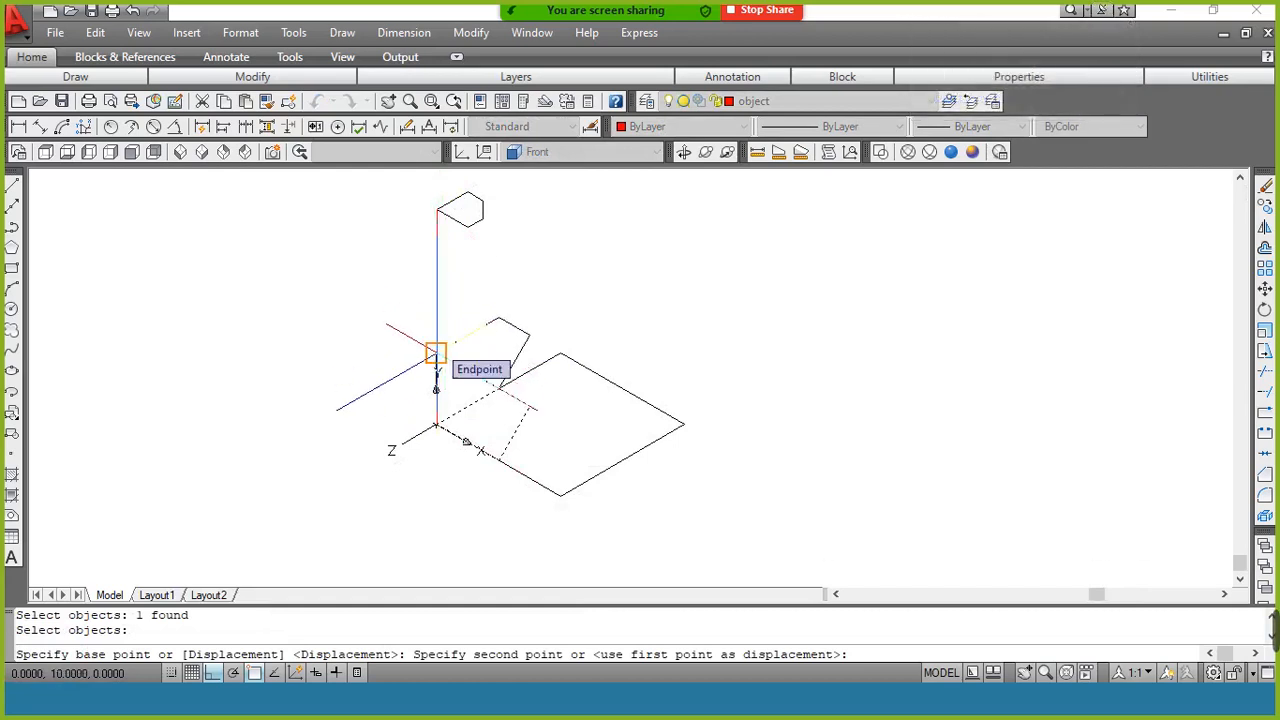
key(Escape)
Erase the two vertical line segments between the origin corner and the five-sided profile
click(465, 275)
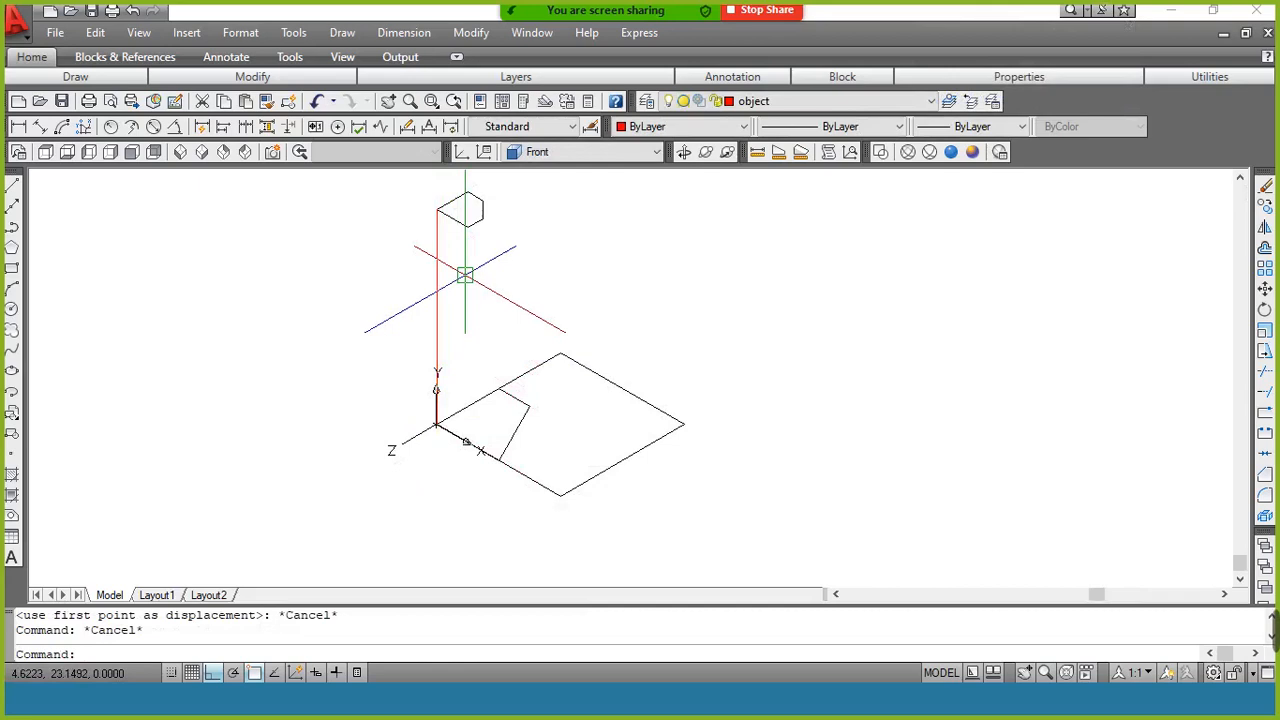
click(418, 365)
text(e)
key(Return)
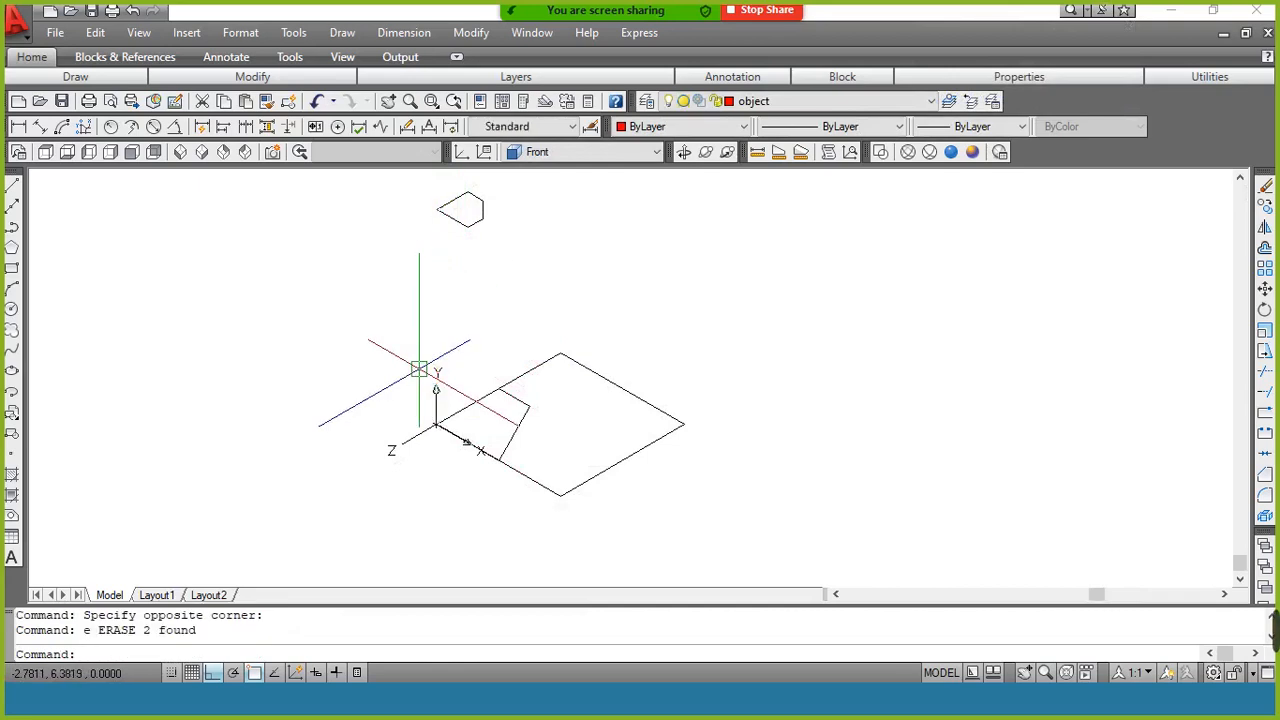
Draw a single vertical line from the raised five-sided profile's corner down to the shared origin corner
text(l)
key(Return)
click(436, 210)
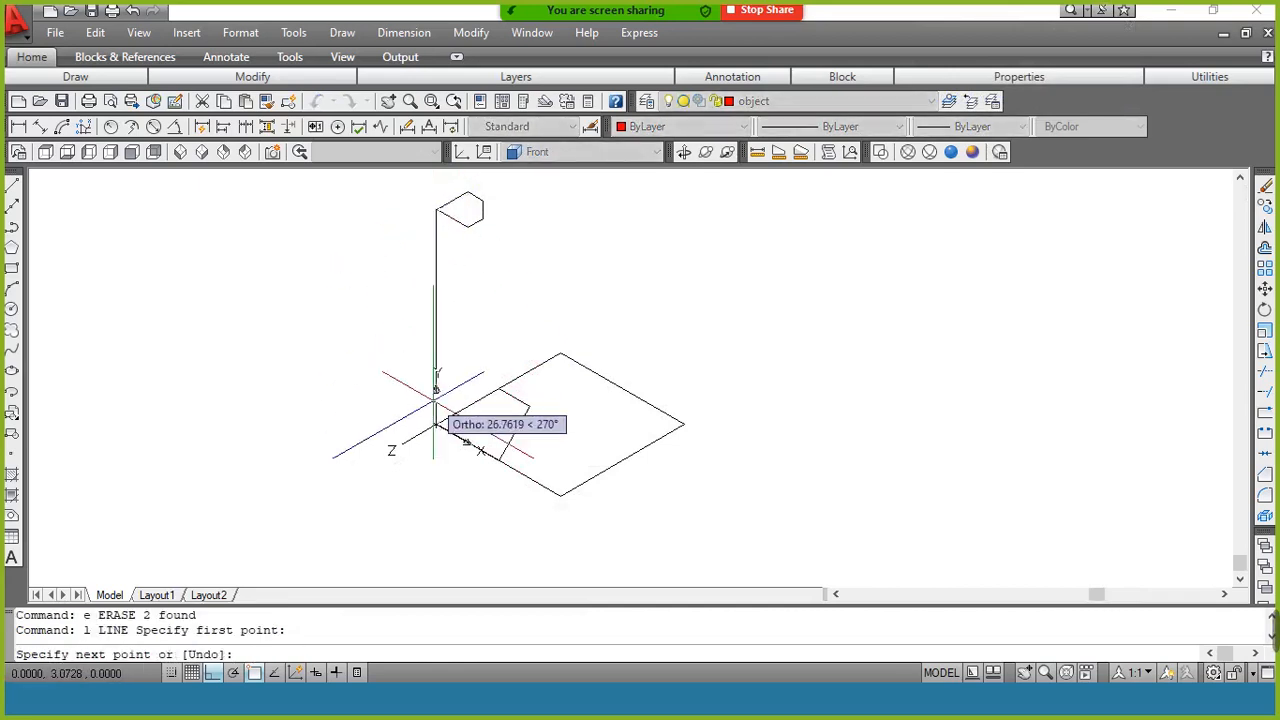
click(436, 423)
key(Return)
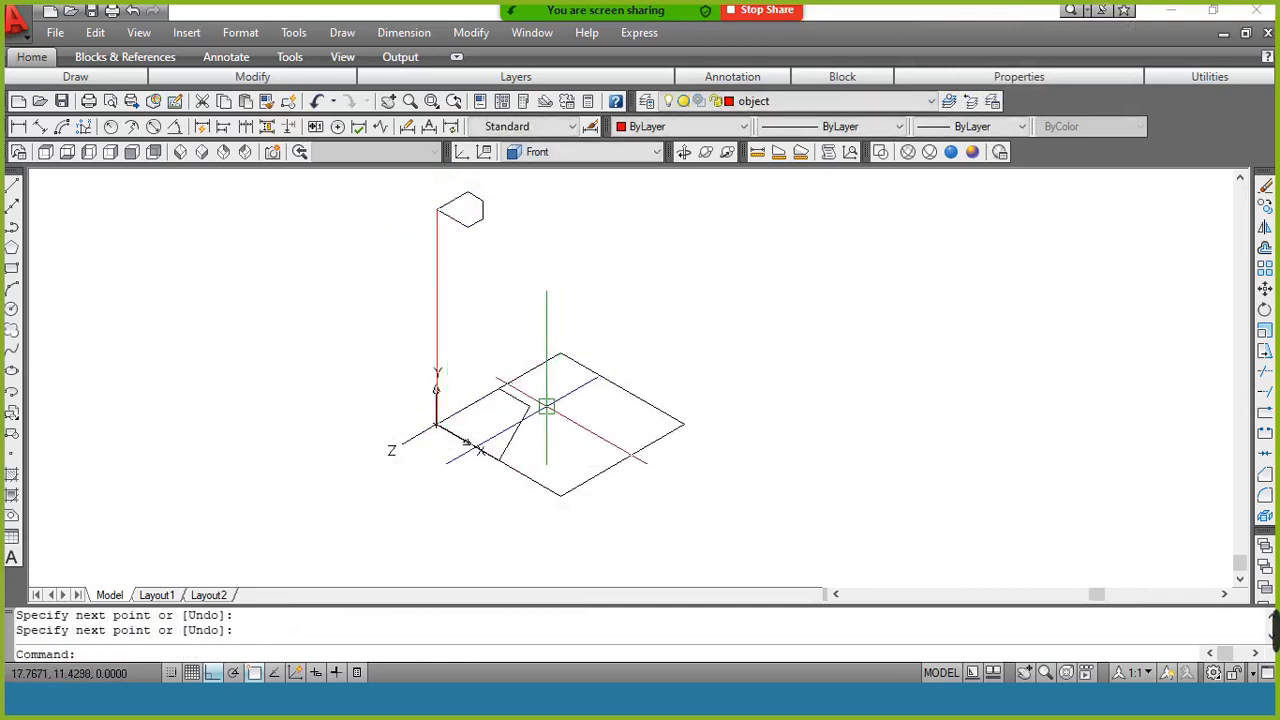
Move the four-sided profile up along the vertical line
text(m)
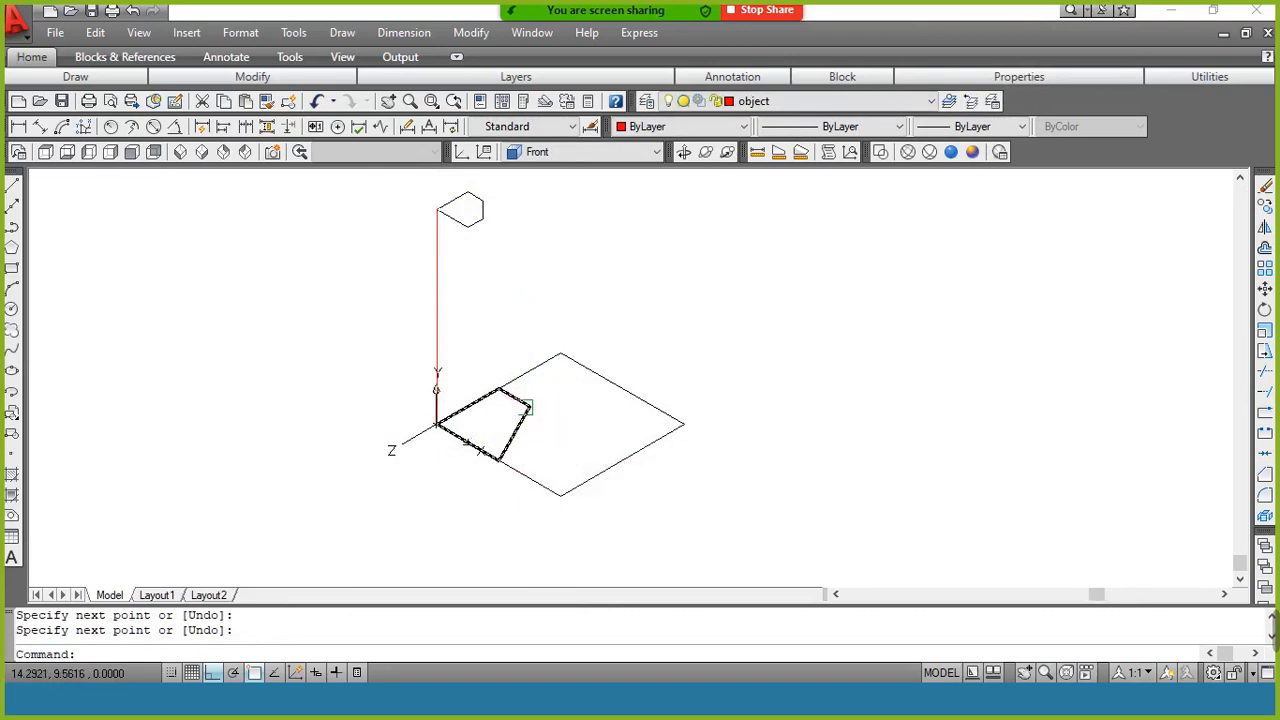
Move the four-sided profile 15 units up from the origin to the midpoint of the vertical line
click(523, 407)
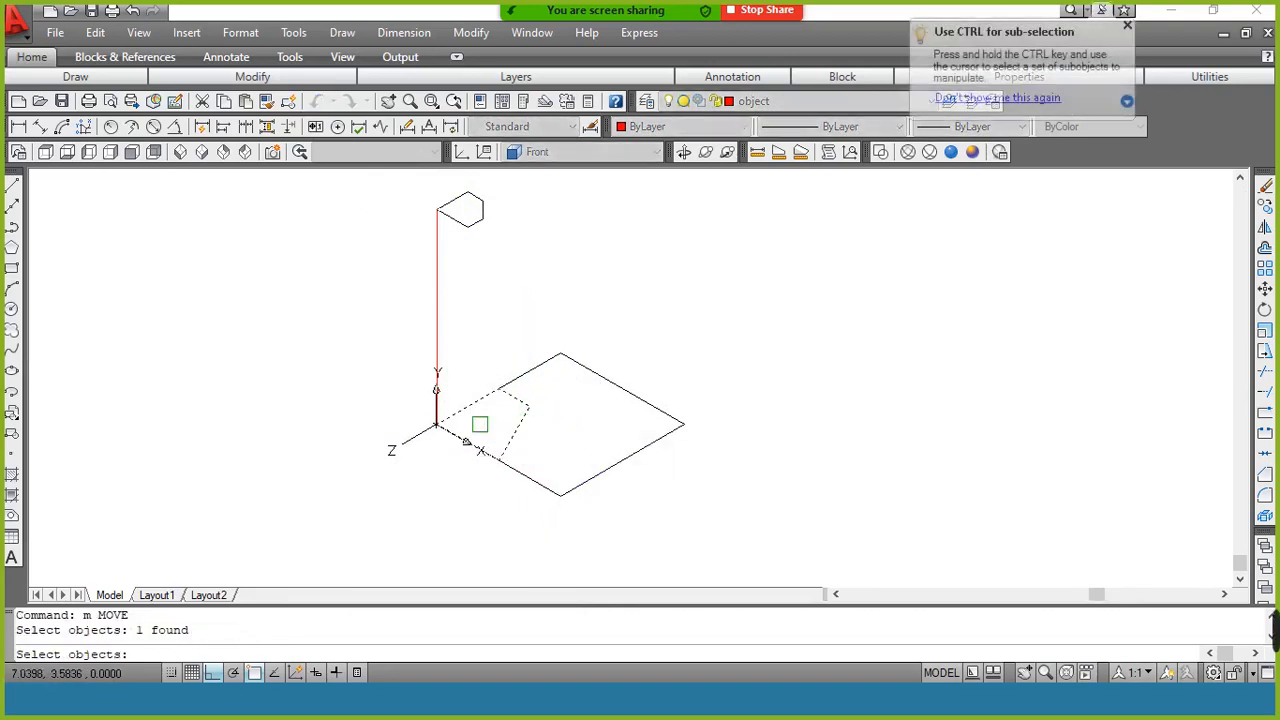
key(Return)
click(436, 425)
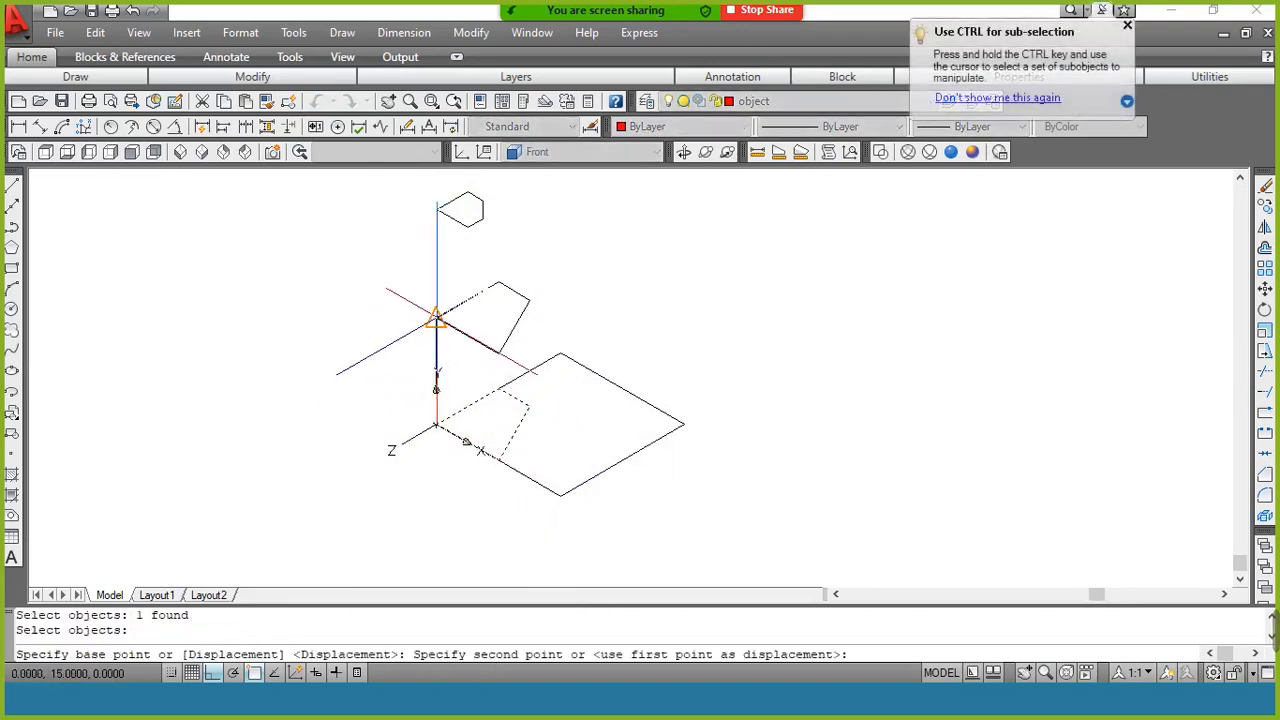
click(436, 318)
Erase the vertical guide line that joins the origin to the upper profile
key(Return)
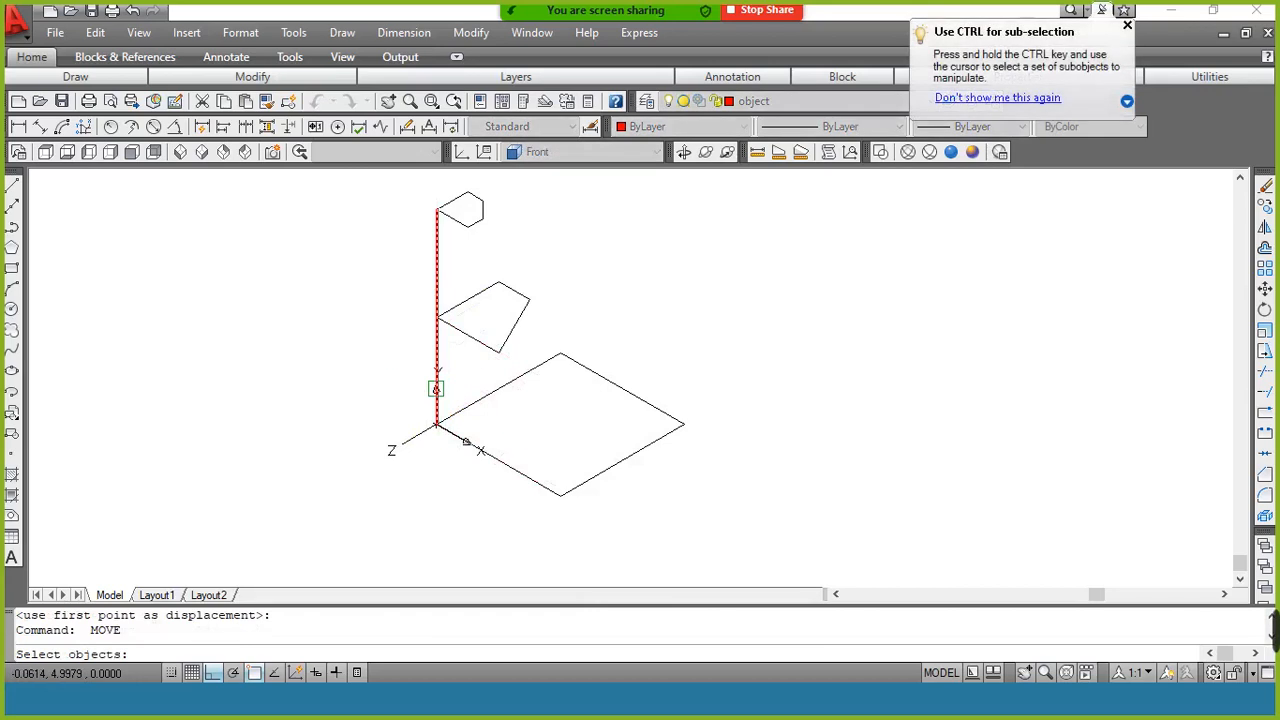
click(436, 389)
text(e)
key(Return)
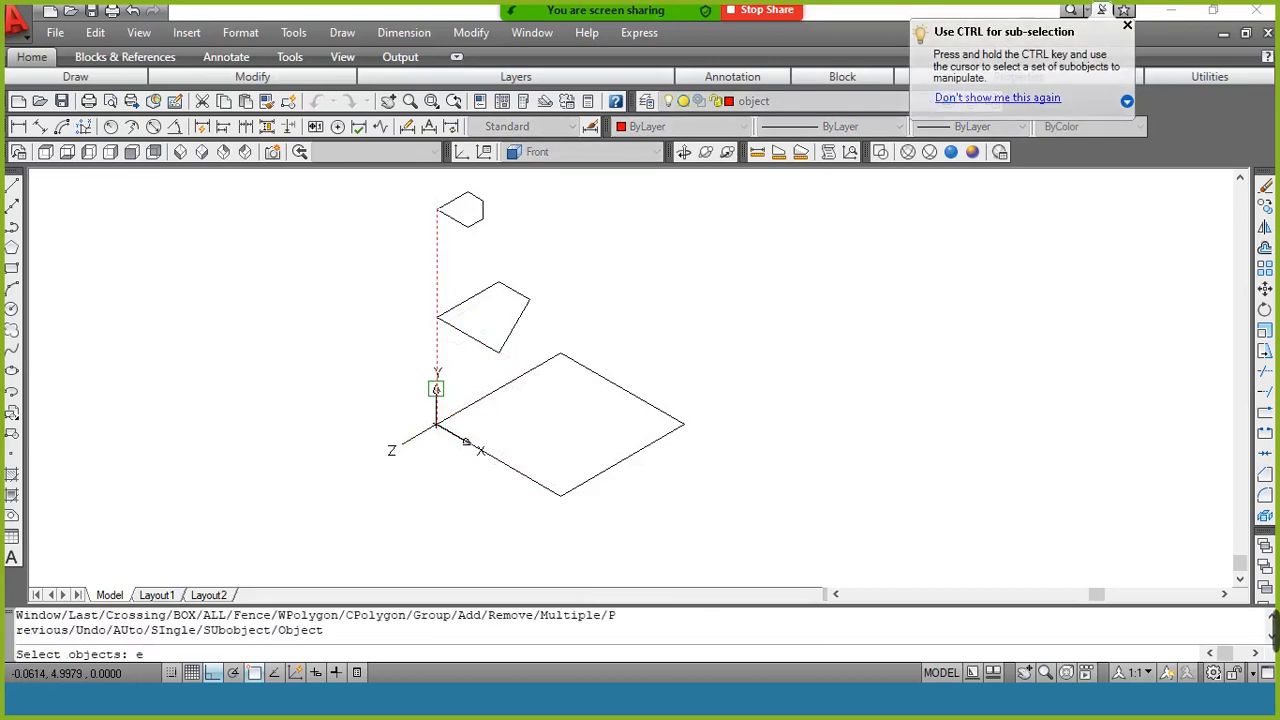
key(Escape)
key(Escape)
text(e)
key(Return)
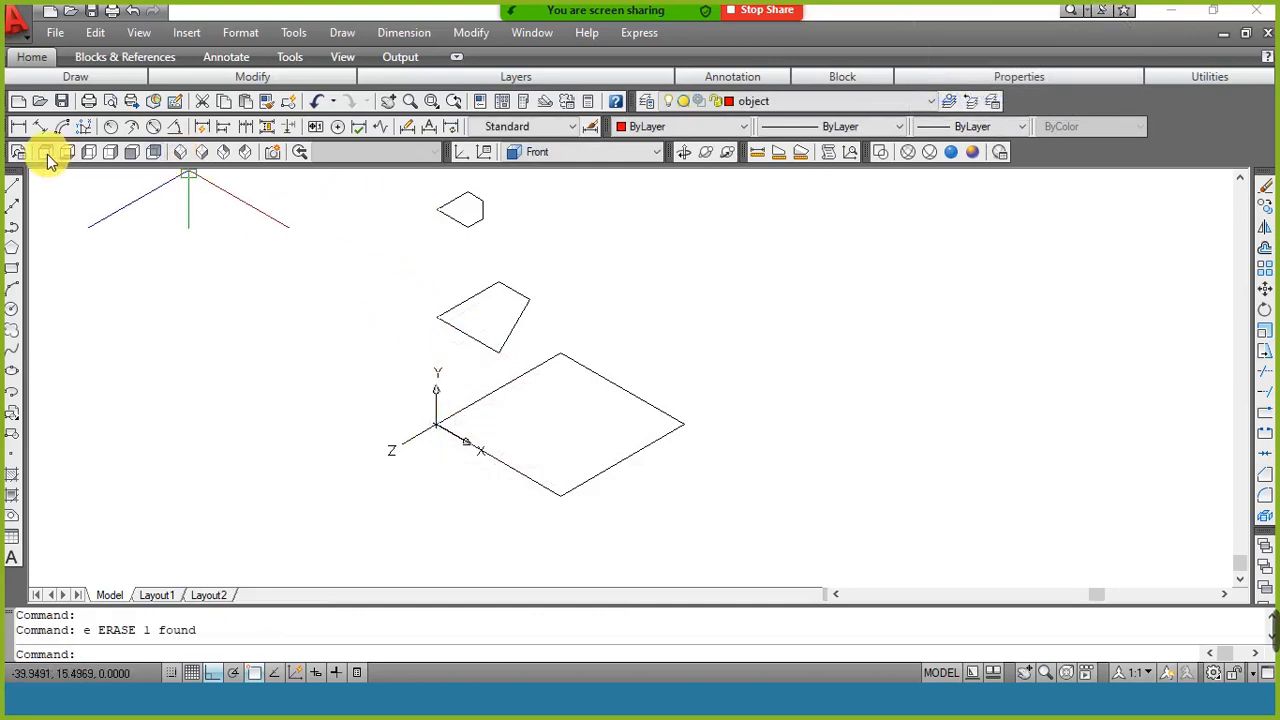
Check the three profiles in top view and return to the southeast isometric view
click(45, 152)
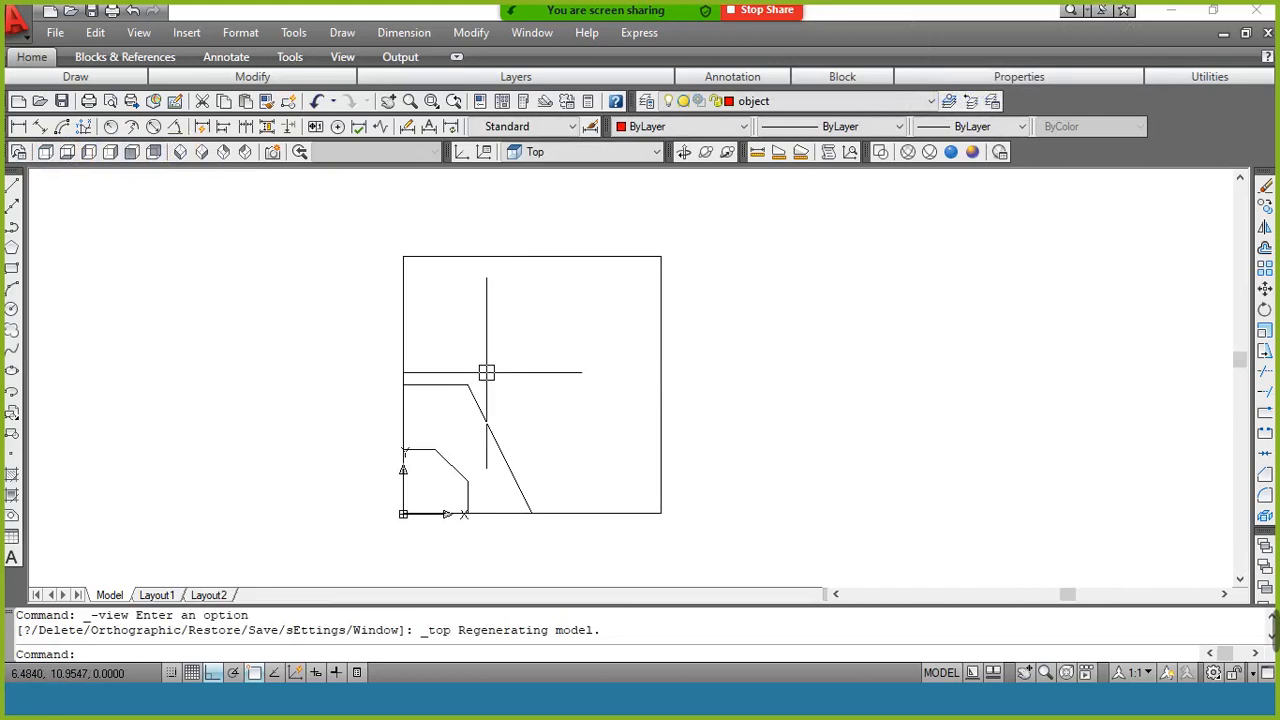
click(212, 152)
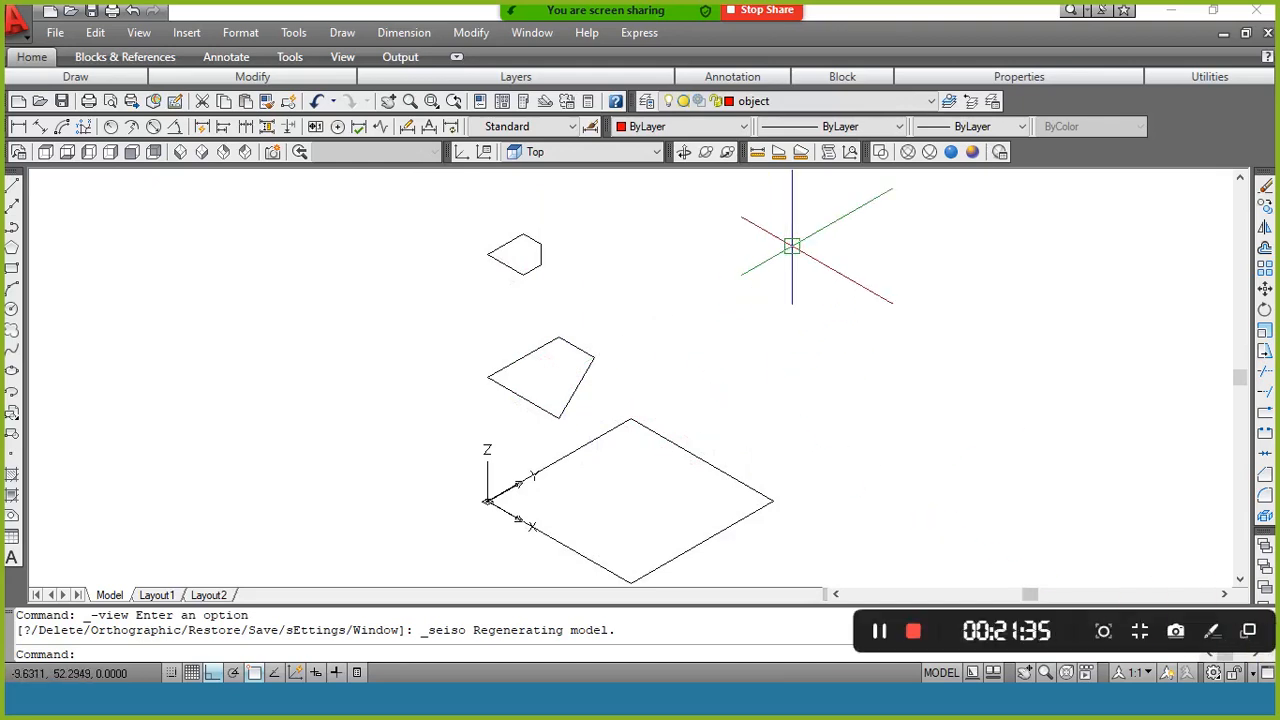
click(789, 246)
click(712, 340)
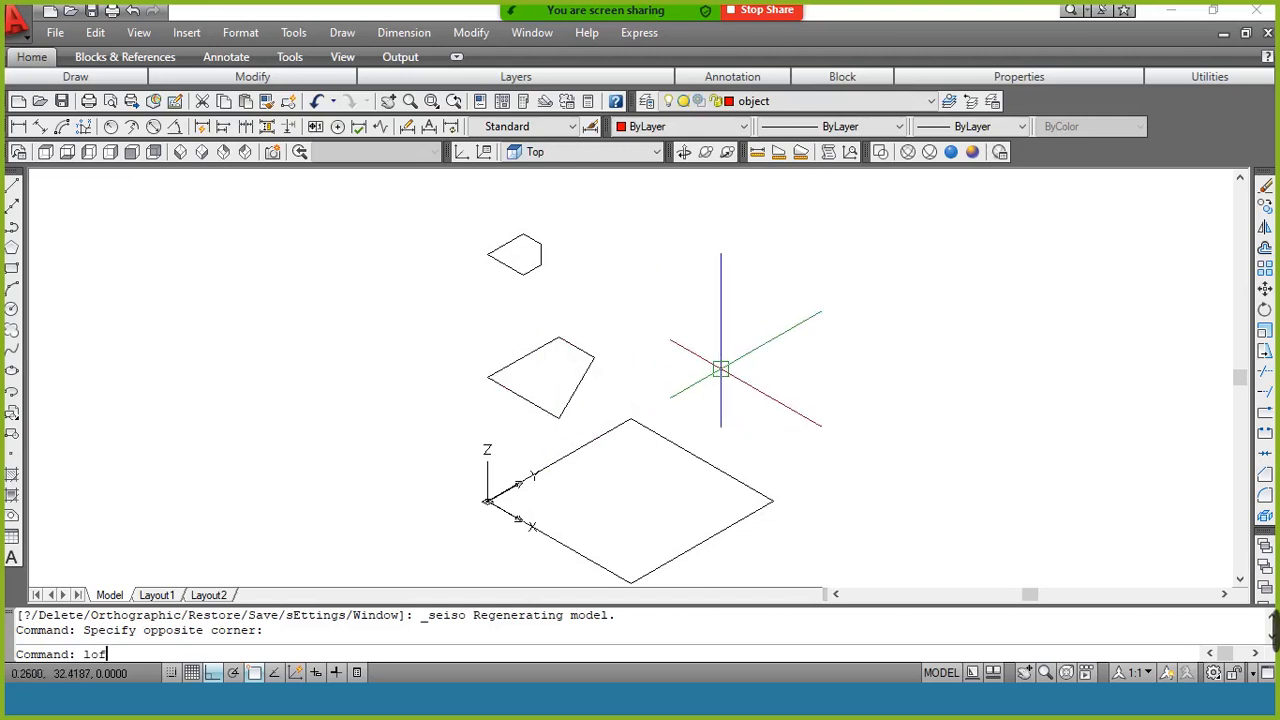
Loft from the base square through the four-sided profile to the upper five-sided profile, using cross sections only
key(Return)
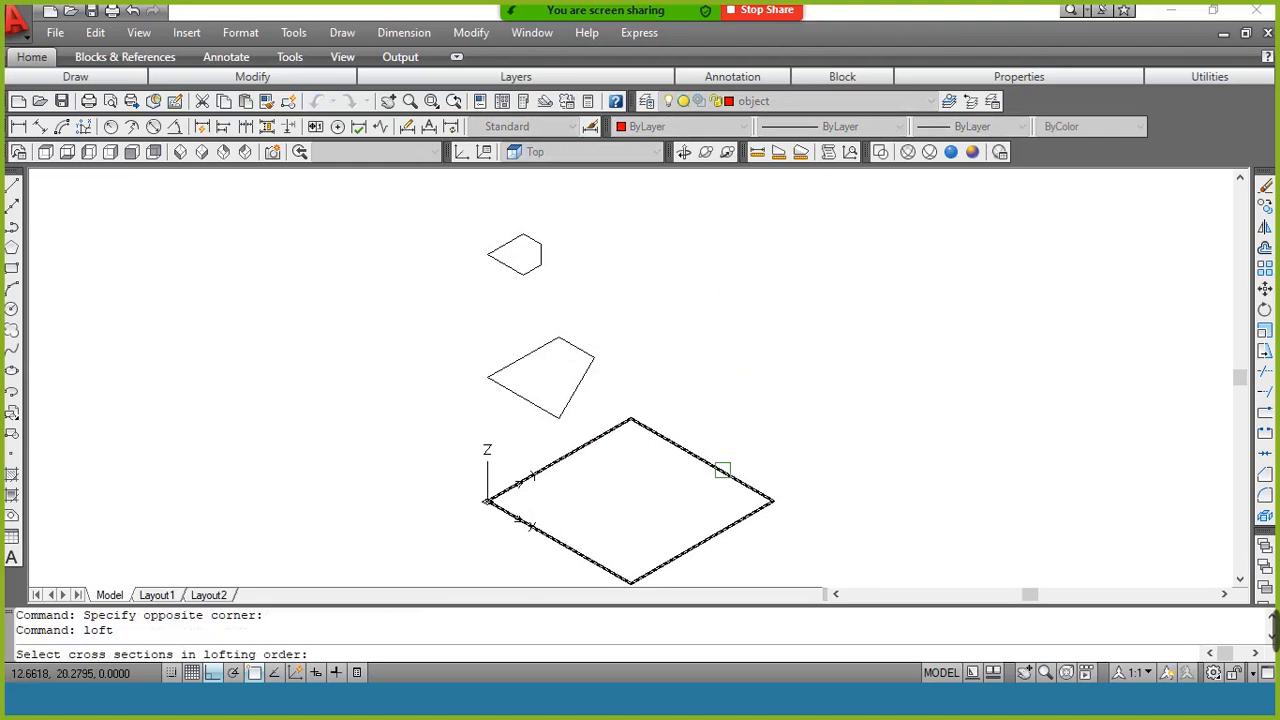
click(722, 469)
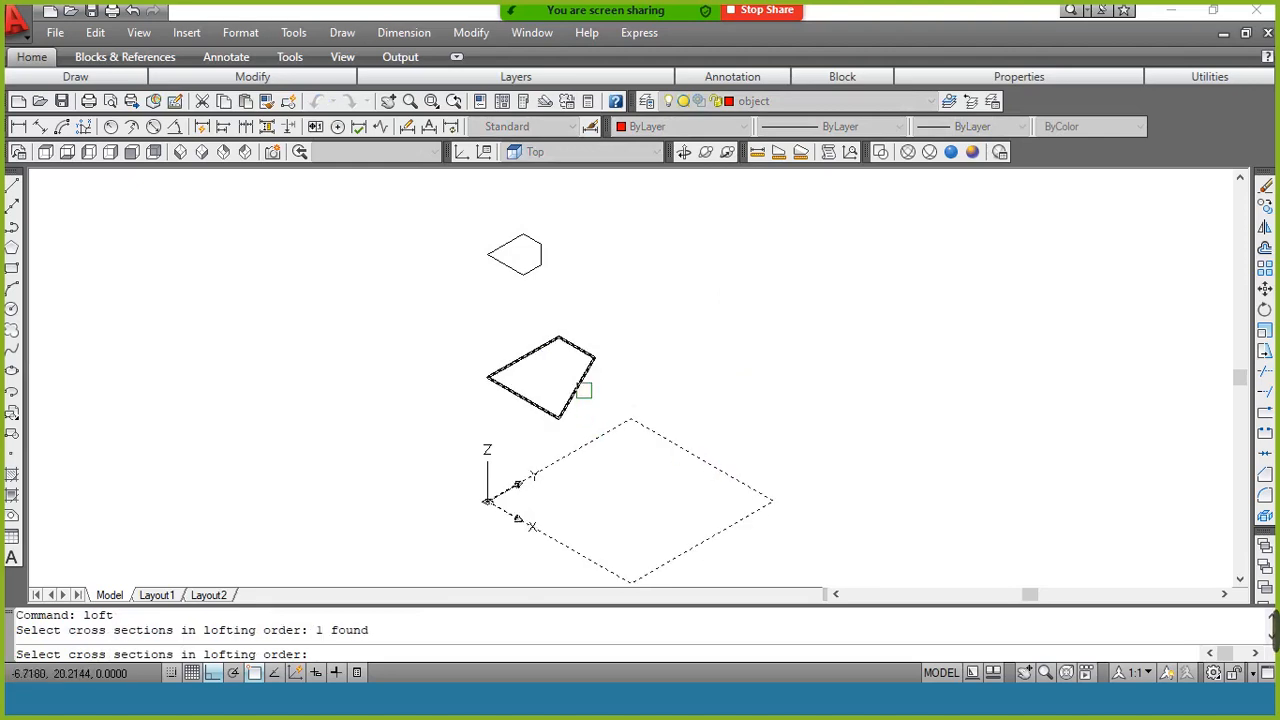
click(584, 376)
click(538, 258)
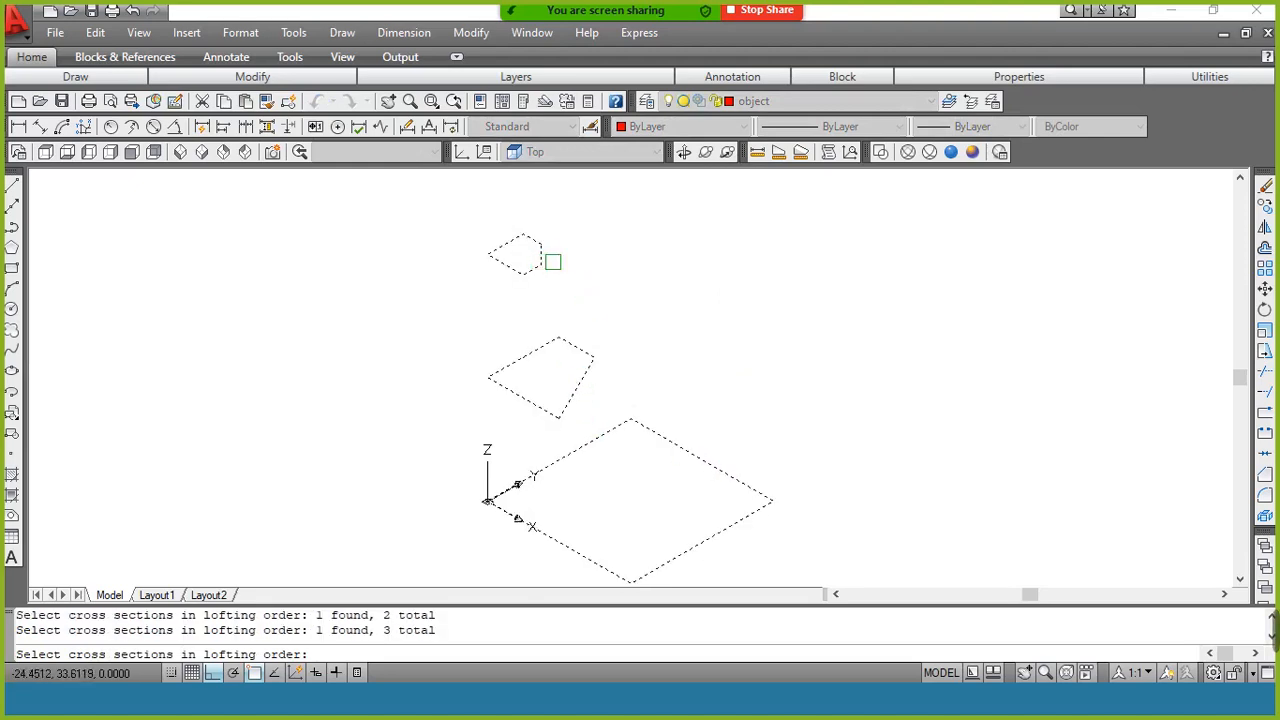
key(Return)
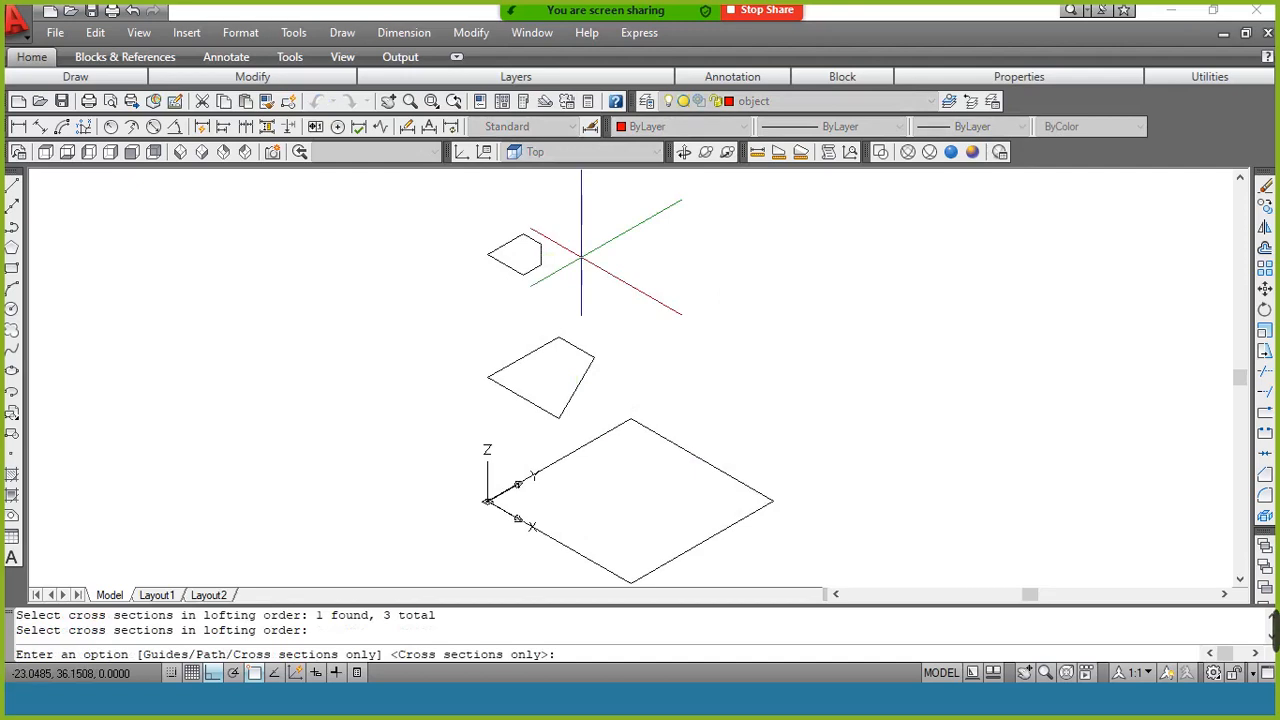
key(Return)
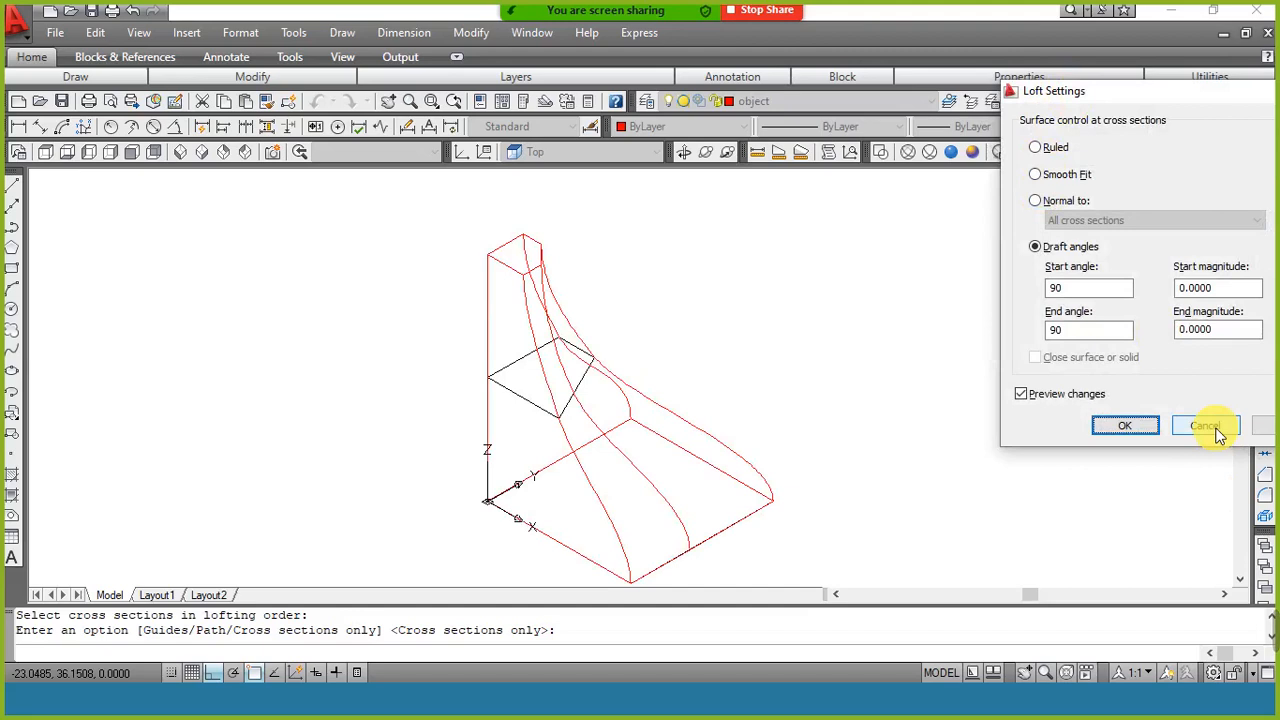
Preview the Ruled and Smooth Fit surface controls and create the lofted solid with Smooth Fit
click(1058, 149)
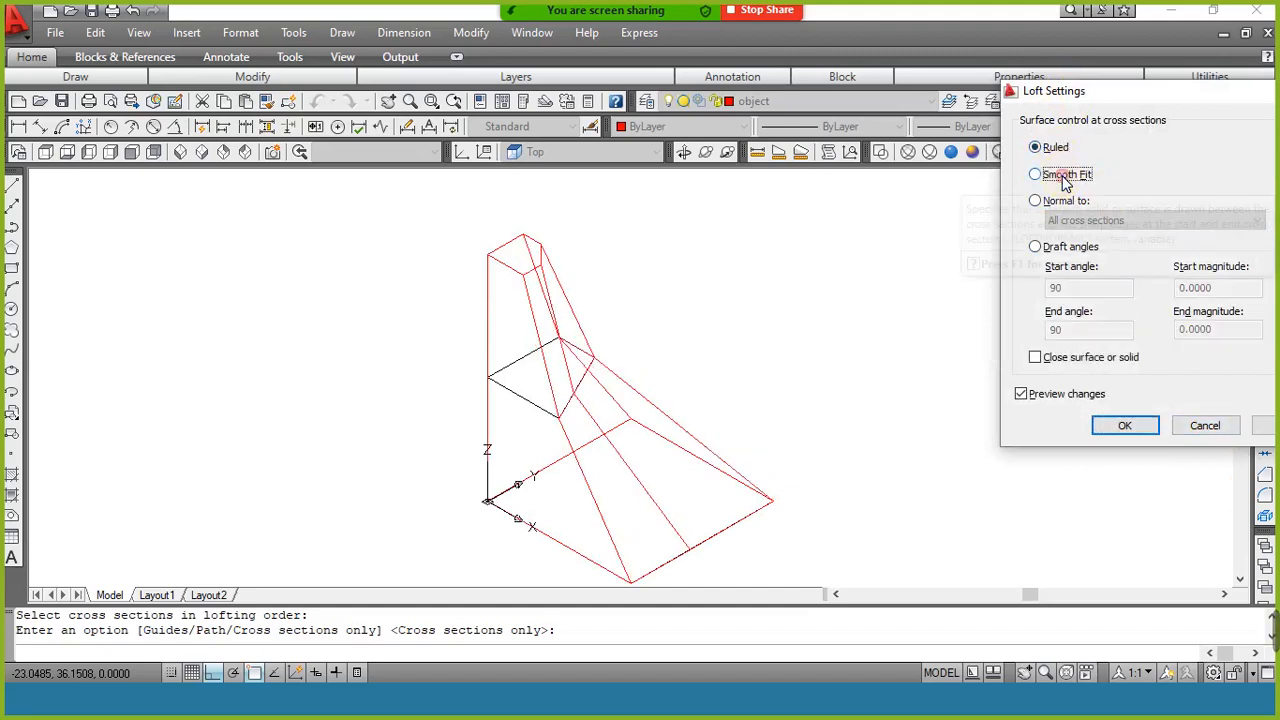
click(1065, 176)
click(1058, 150)
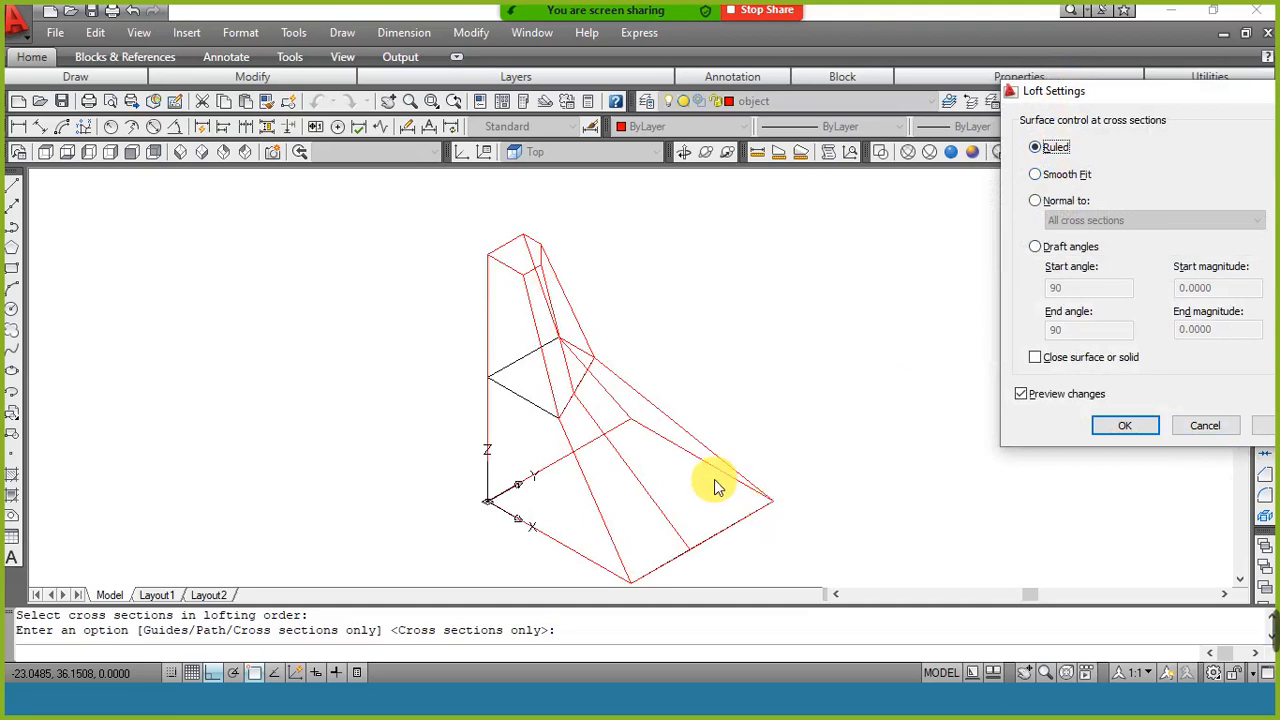
click(1062, 180)
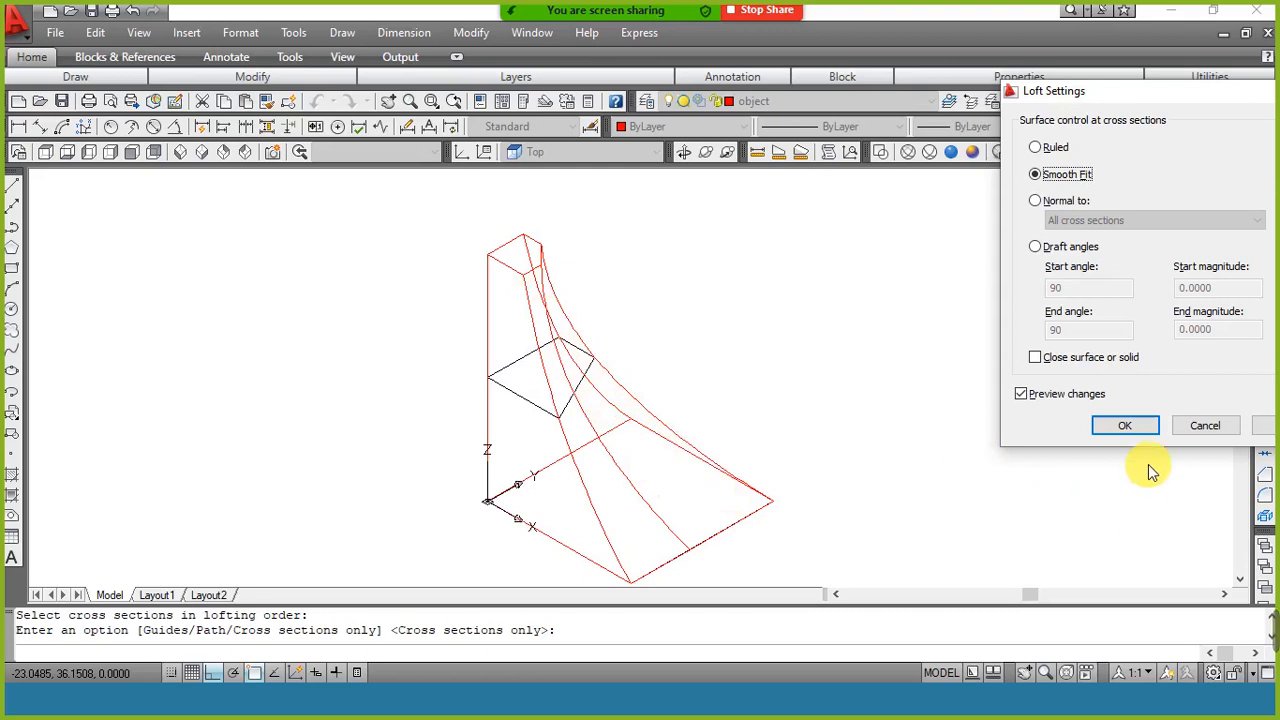
click(1125, 425)
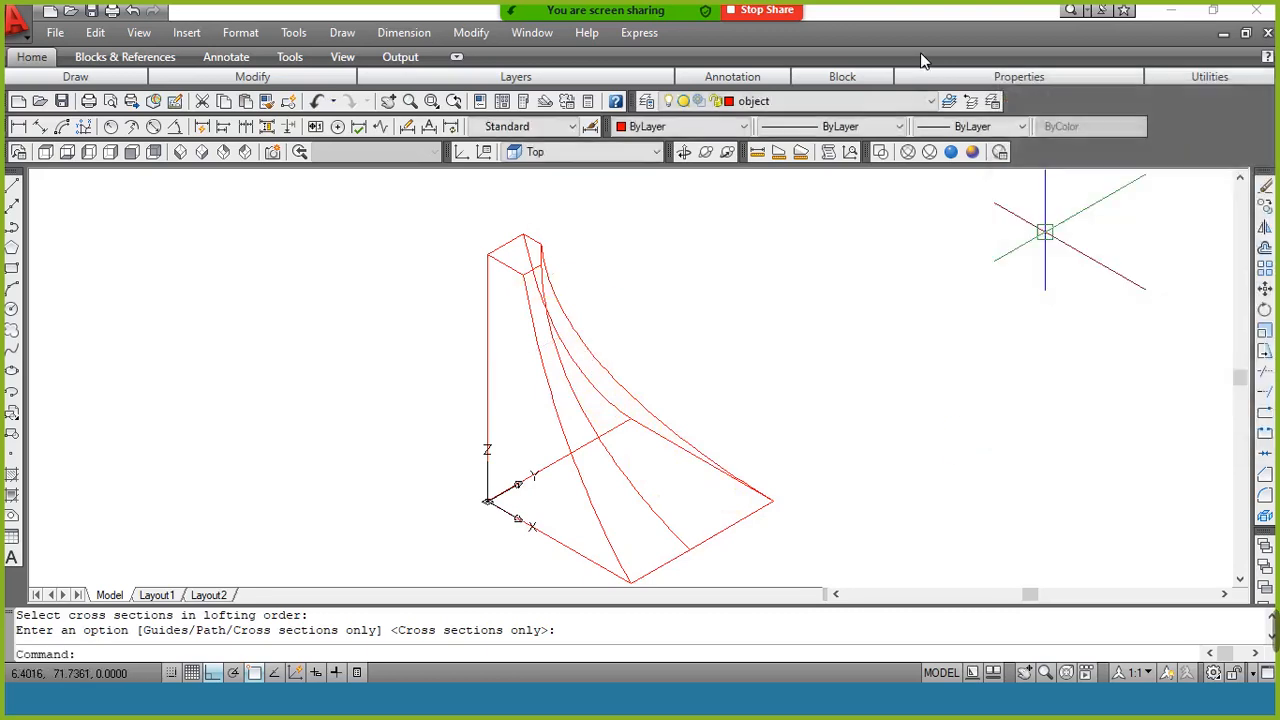
Display the lofted solid in the Conceptual visual style
click(972, 151)
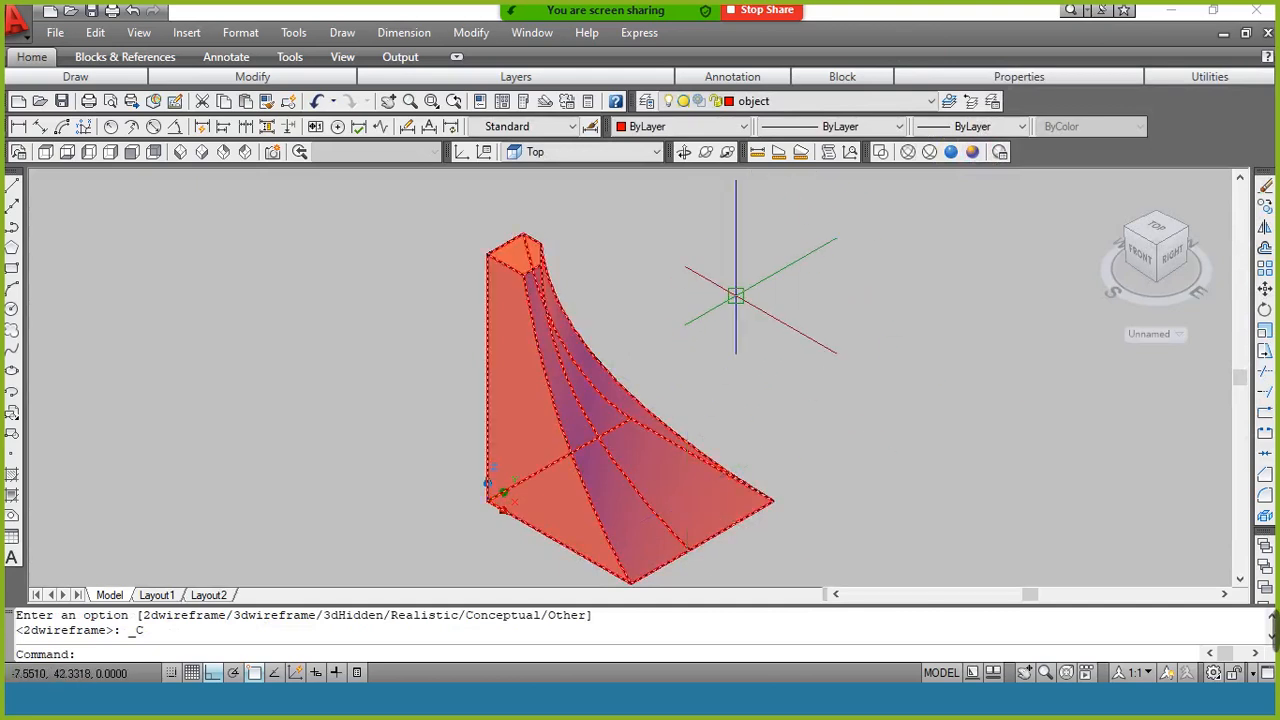
click(617, 463)
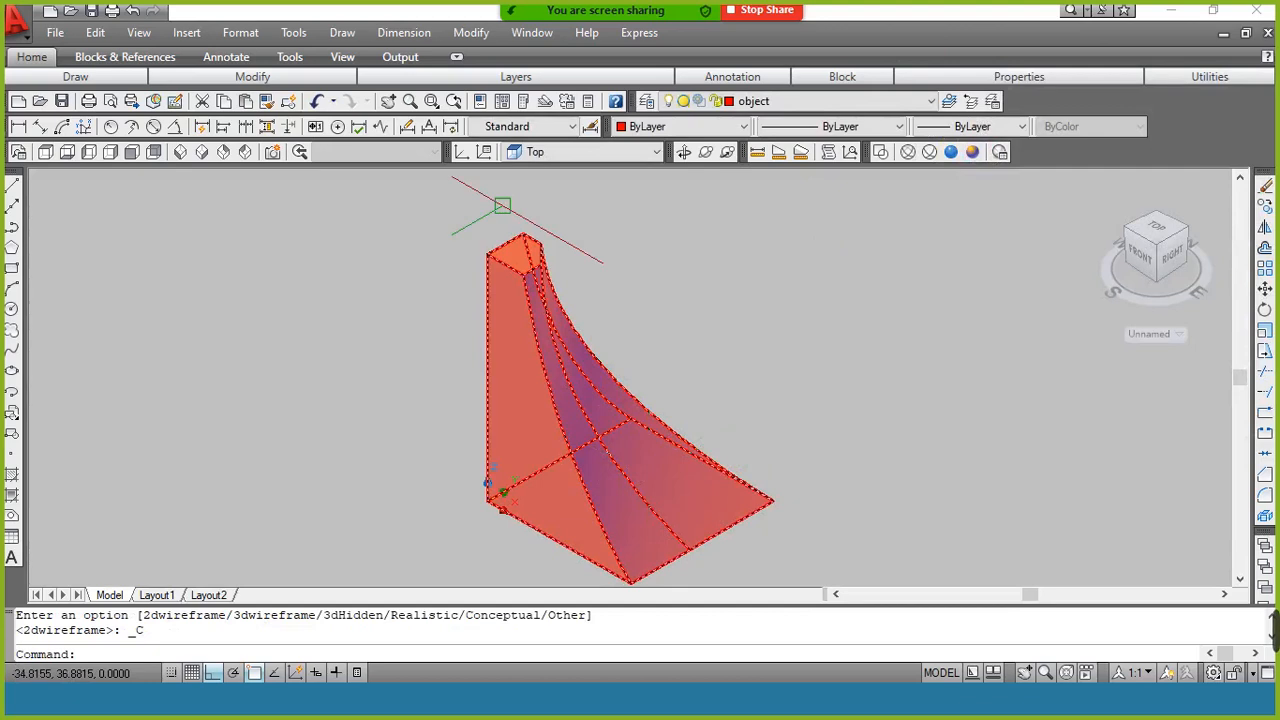
key(Escape)
Examine the lofted solid from its front, back, right side and southeast isometric view, ending with its underside
click(680, 156)
drag(646, 257, 852, 546)
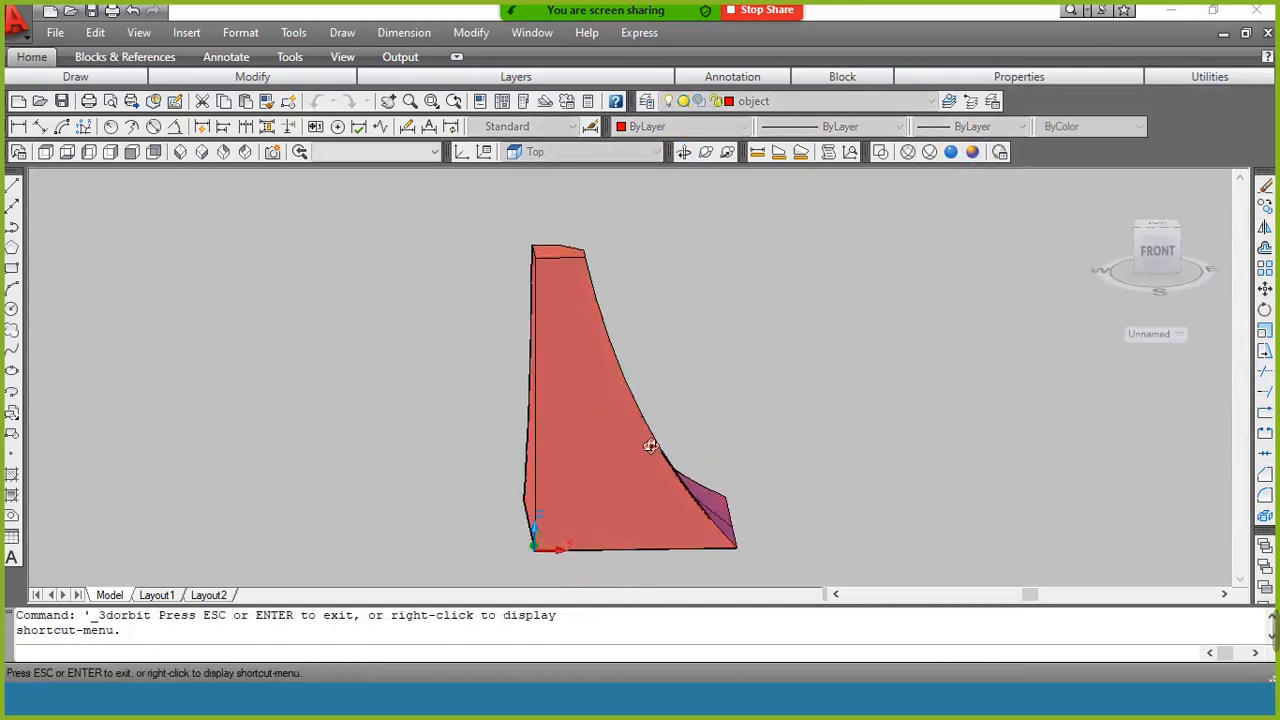
drag(650, 446, 864, 406)
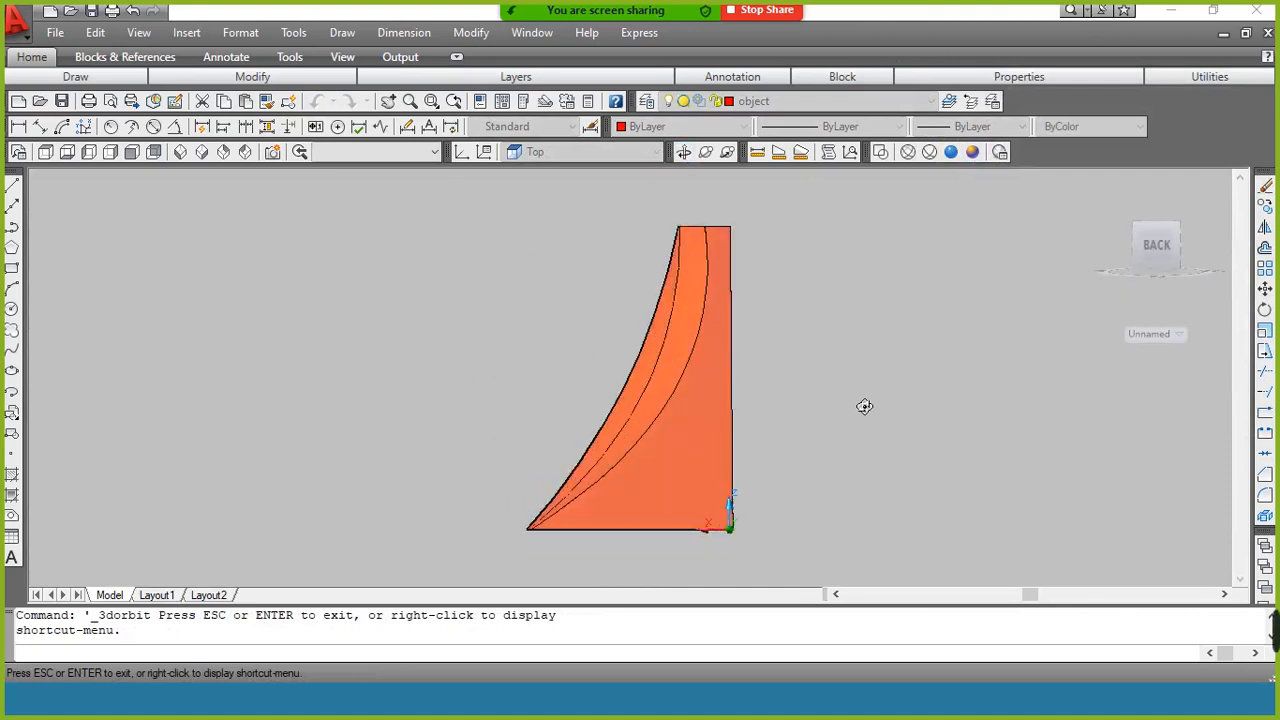
drag(651, 466, 895, 287)
right_click(895, 287)
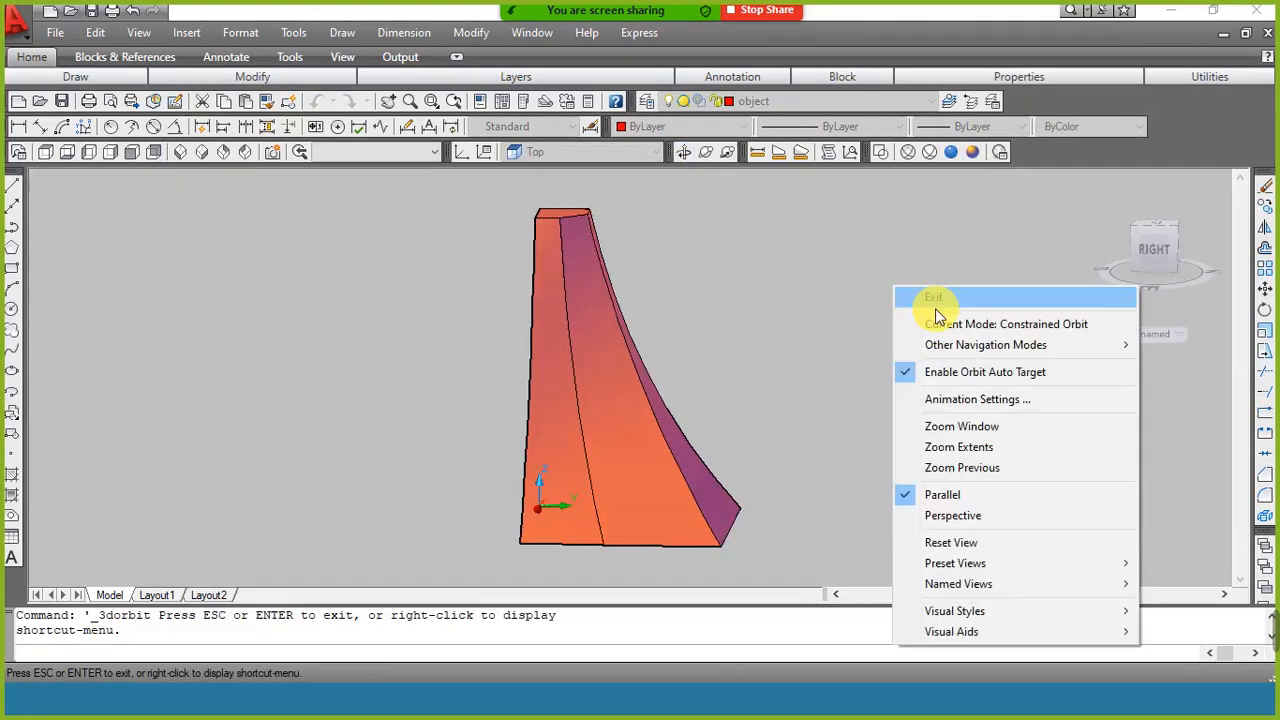
click(934, 298)
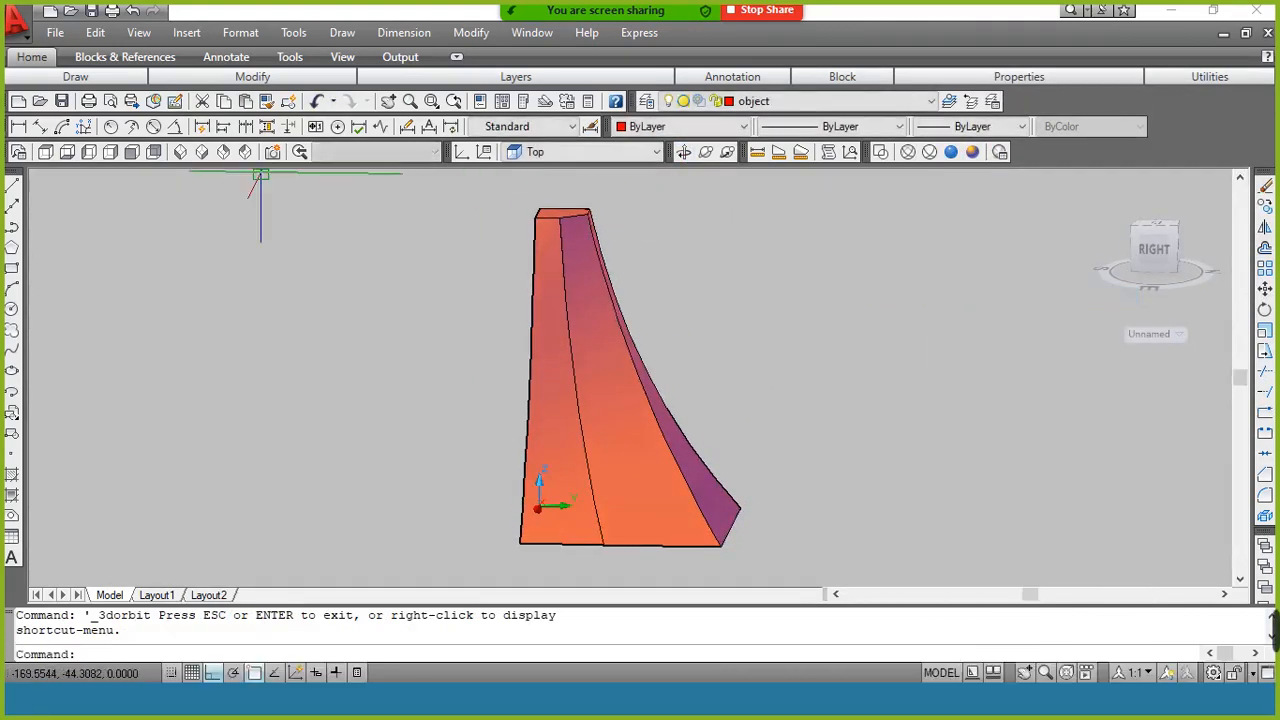
click(203, 152)
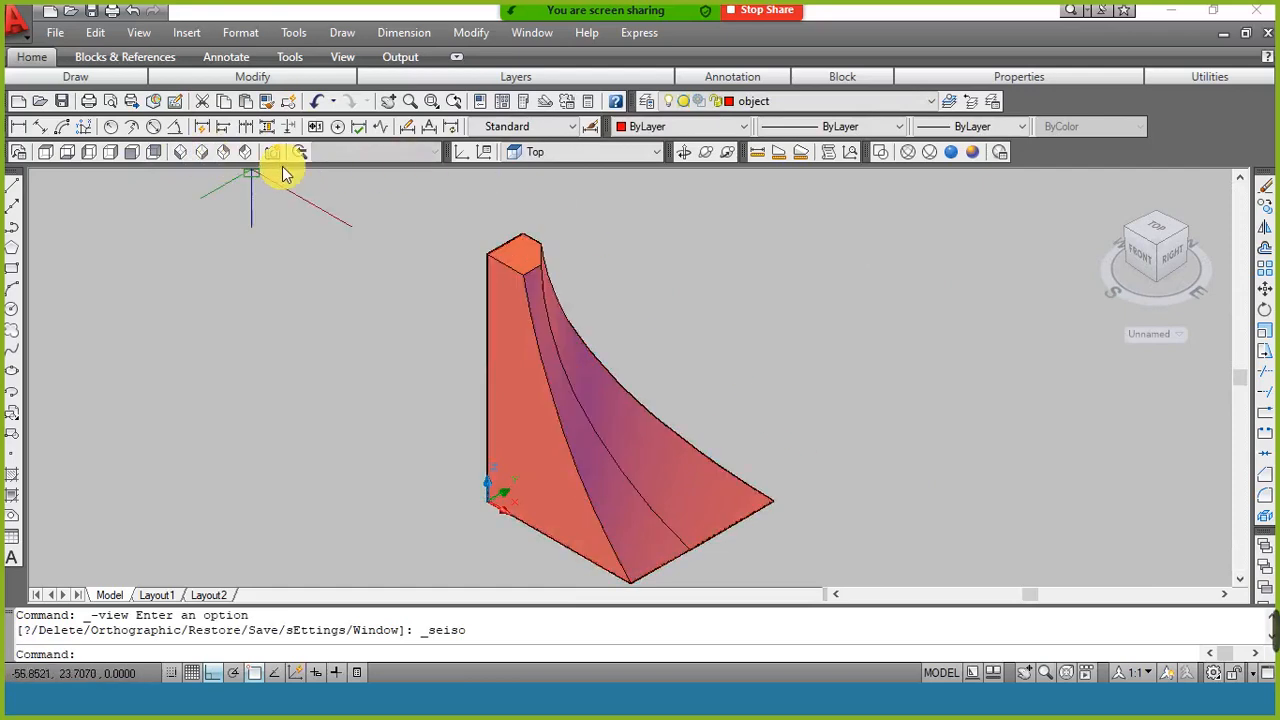
shift+middle_drag(628, 355, 652, 315)
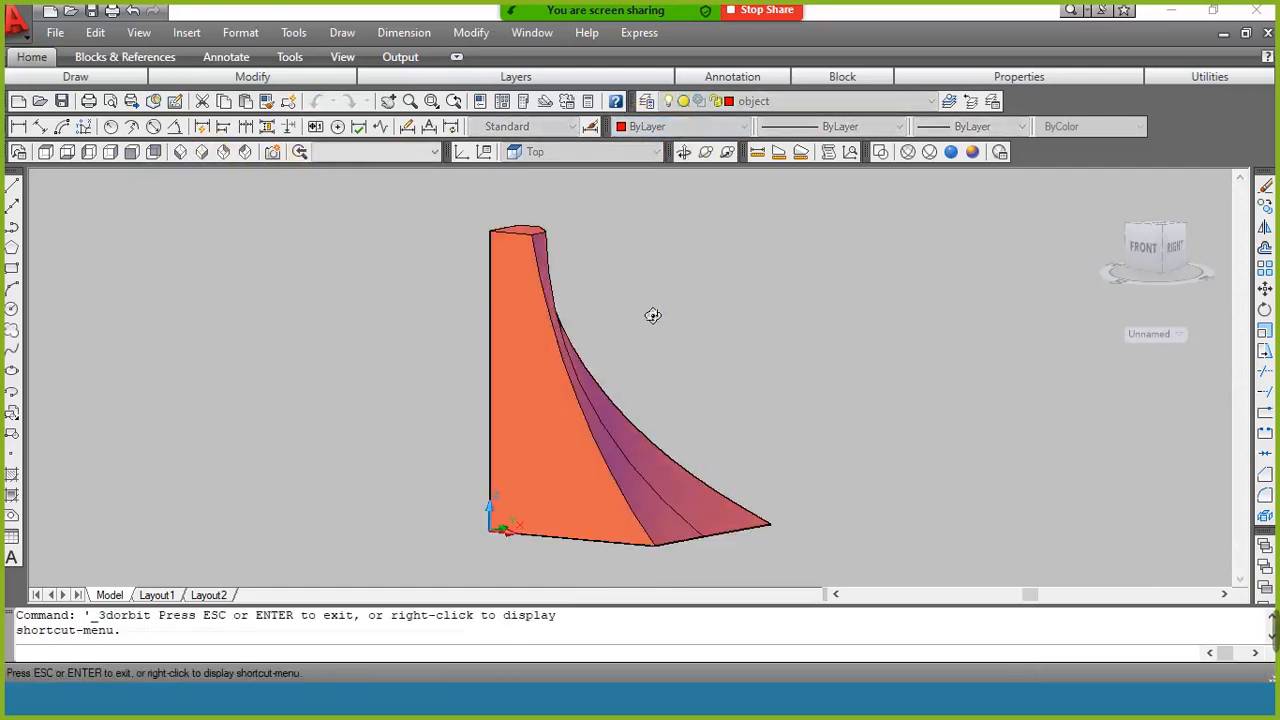
drag(652, 315, 680, 250)
right_click(680, 320)
click(715, 324)
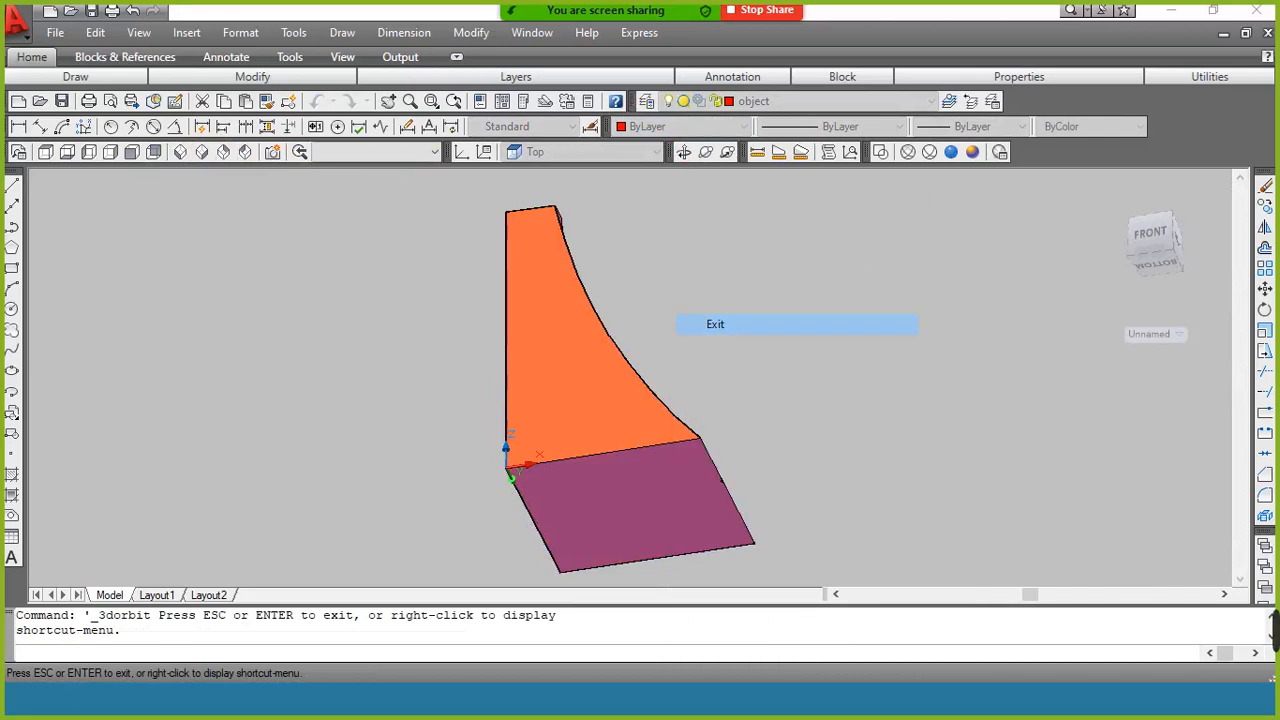
Fillet the front bottom edge of the lofted solid with a radius of 1
text(f)
key(Return)
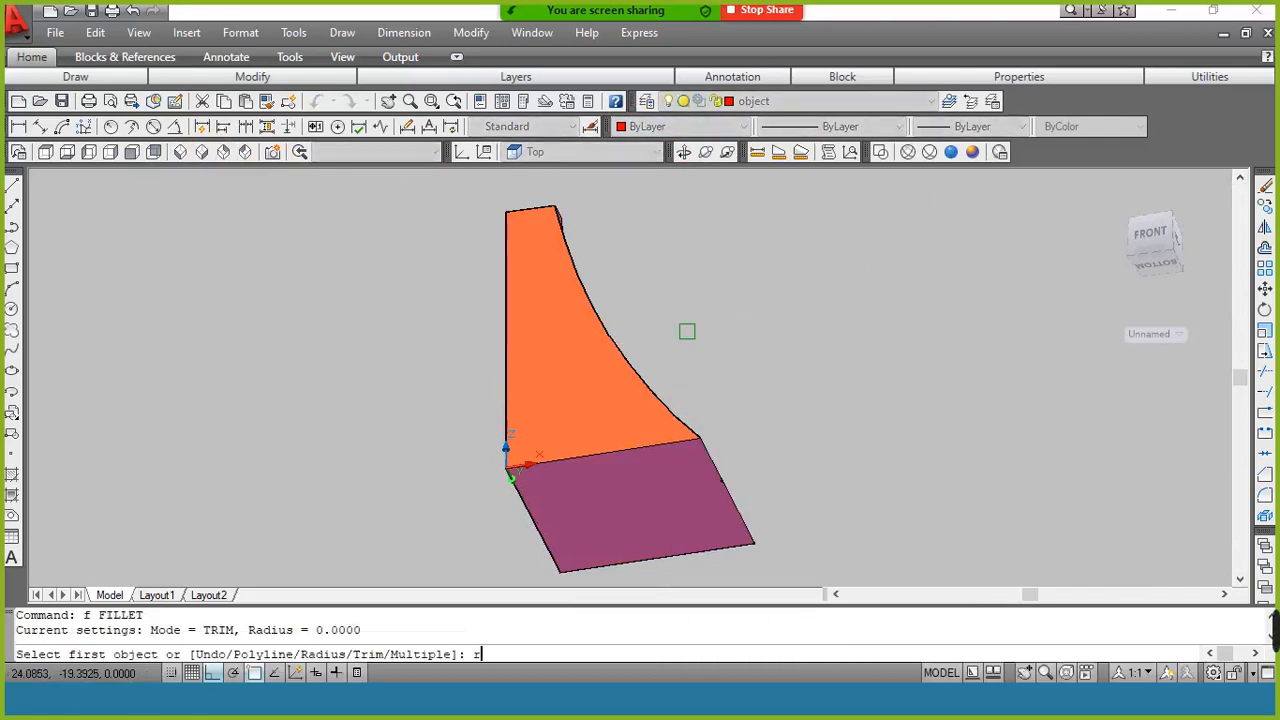
text(r)
key(Return)
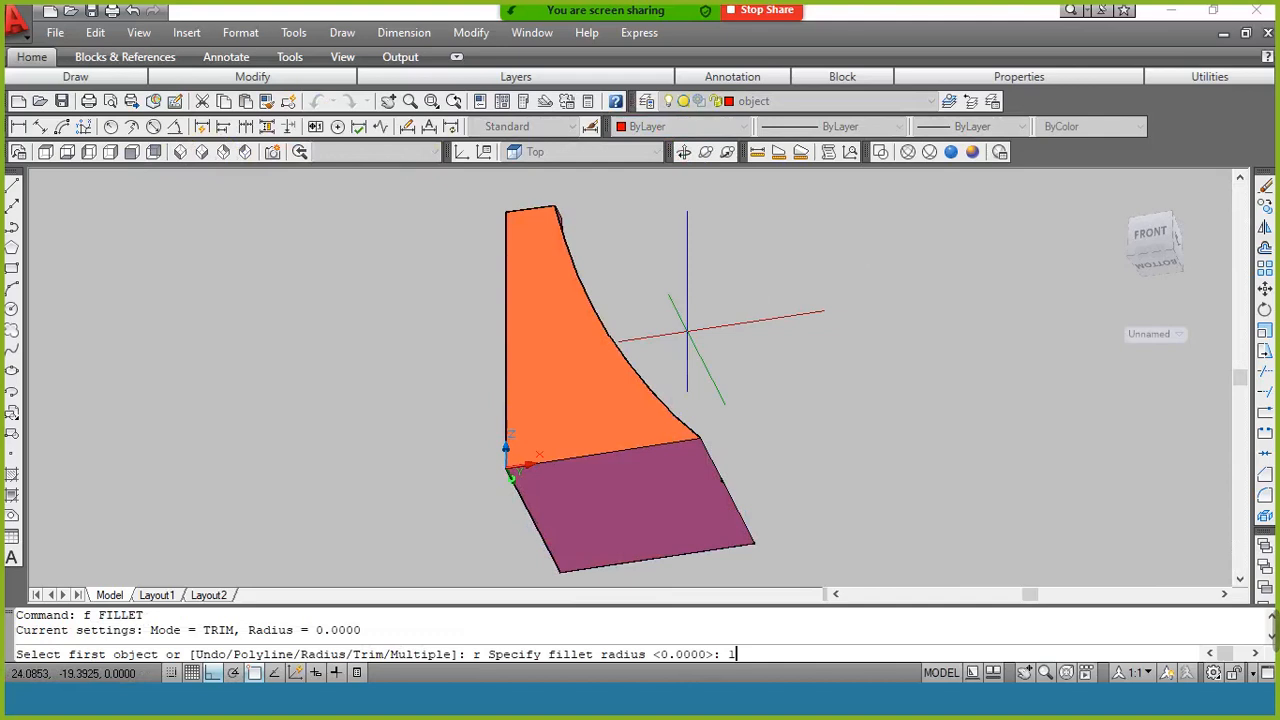
key(Return)
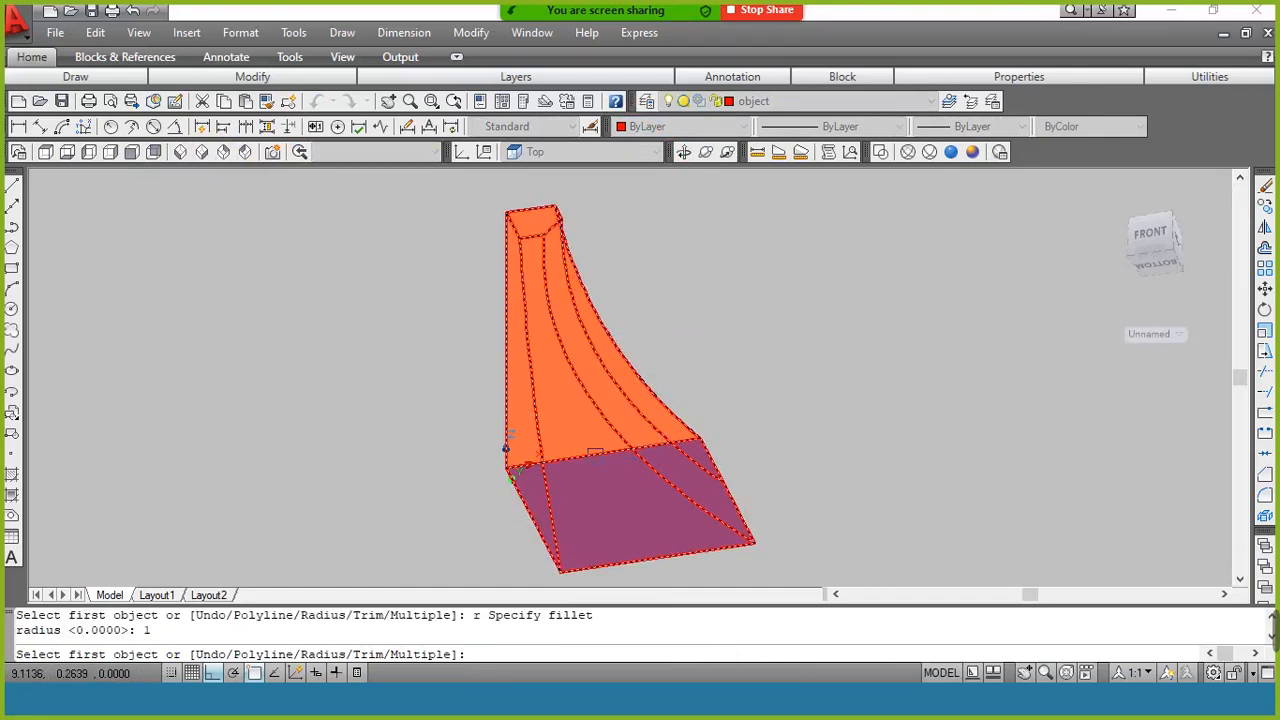
click(594, 453)
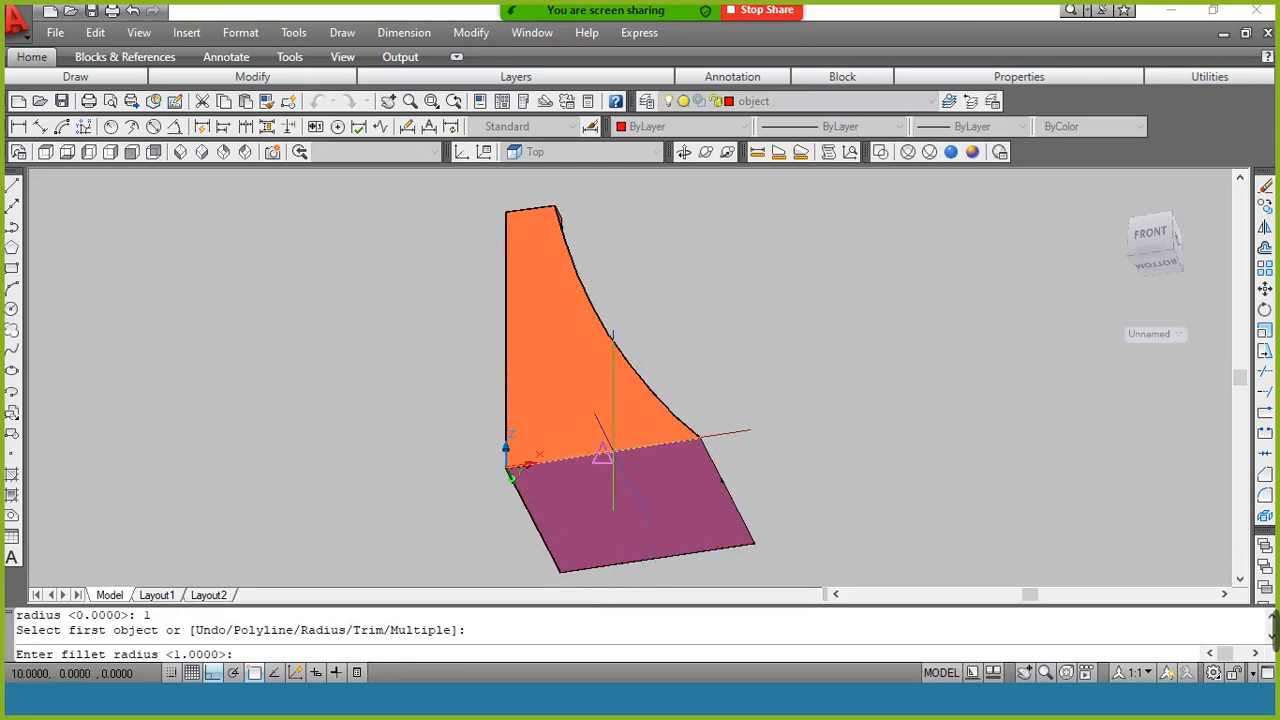
key(Return)
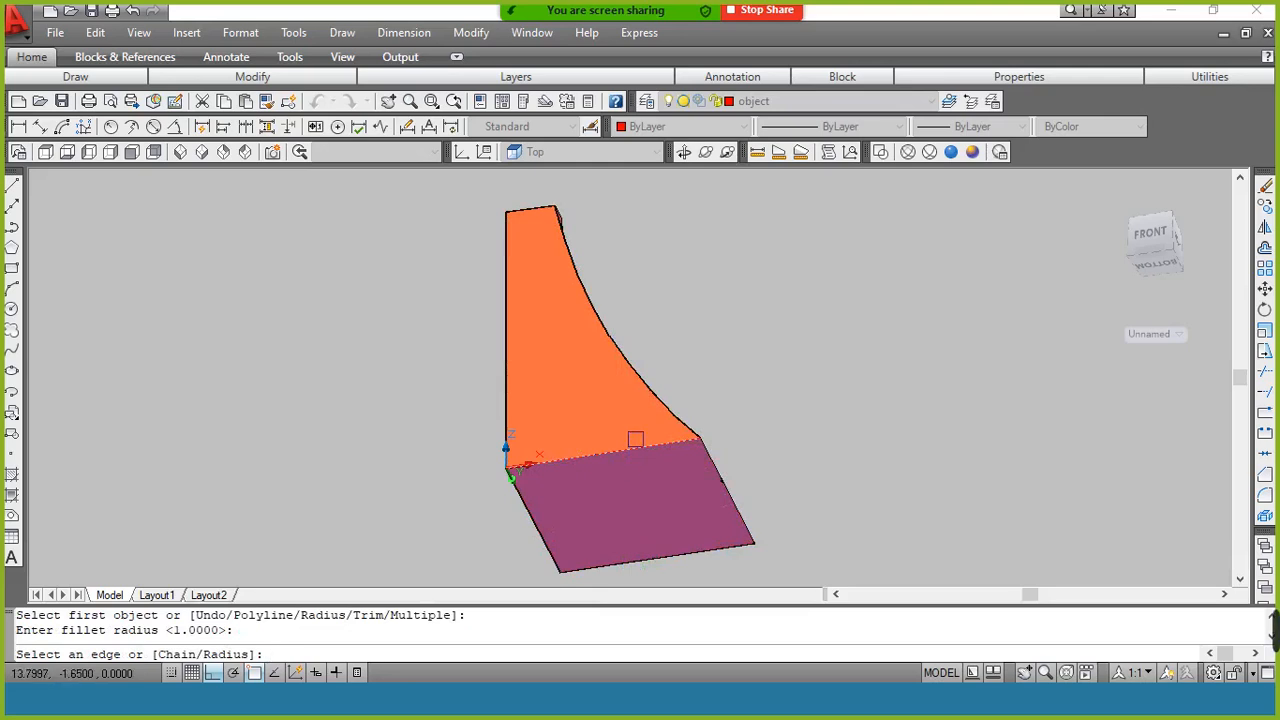
click(612, 452)
key(Return)
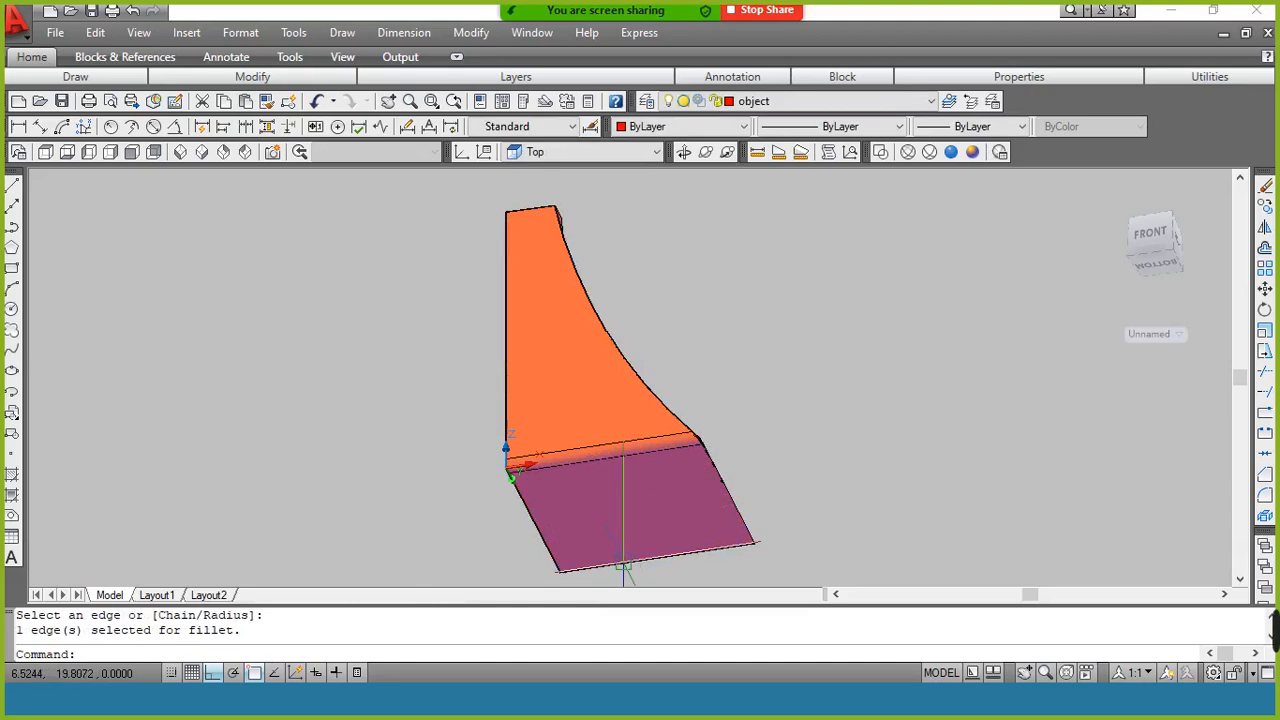
click(612, 465)
Inspect the filleted bottom edge from another angle, and undo both the view change and the fillet
click(684, 151)
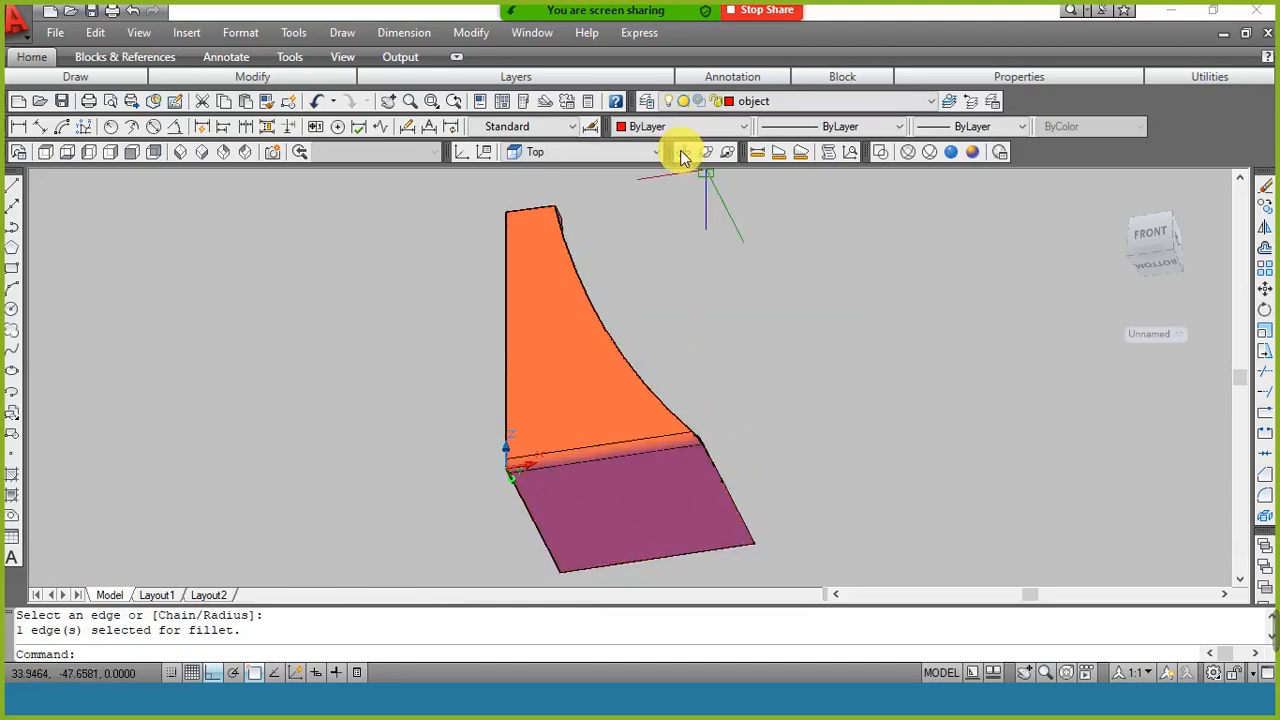
drag(700, 374, 675, 347)
right_click(663, 322)
click(700, 337)
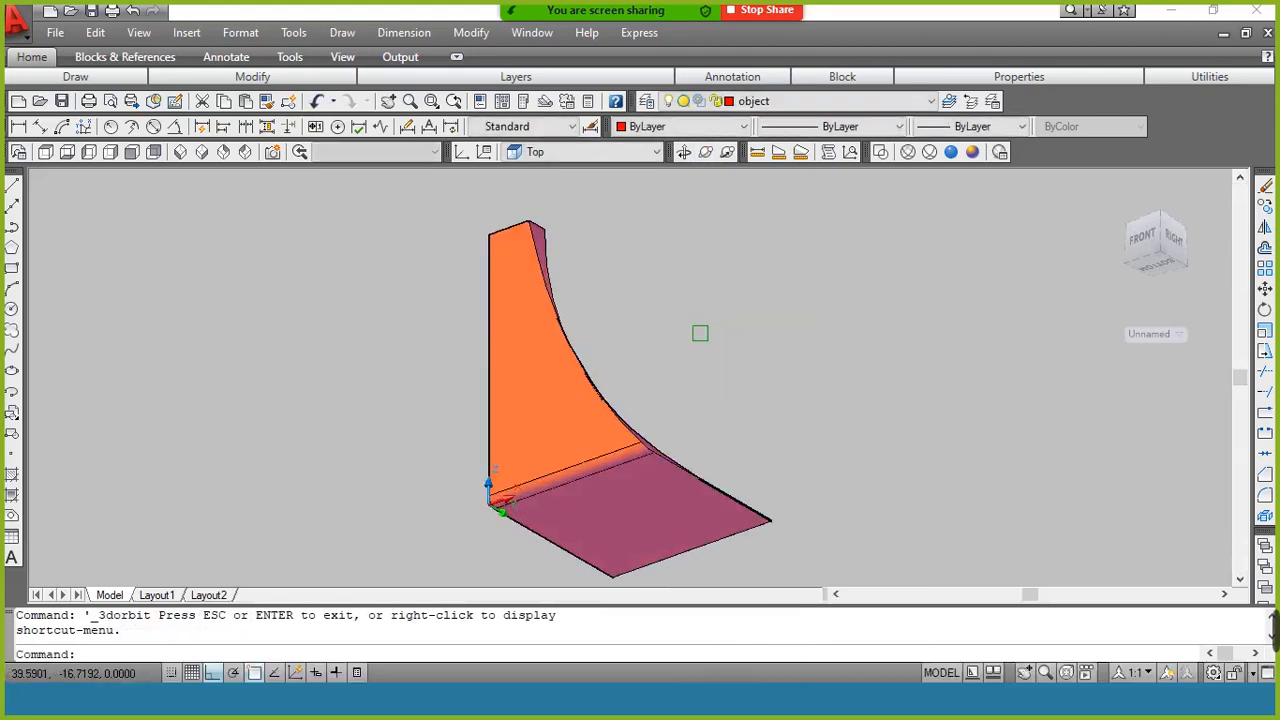
key(ctrl+z)
key(ctrl+z)
Try to fillet the bottom edges of the lofted solid with a radius of 3
text(f)
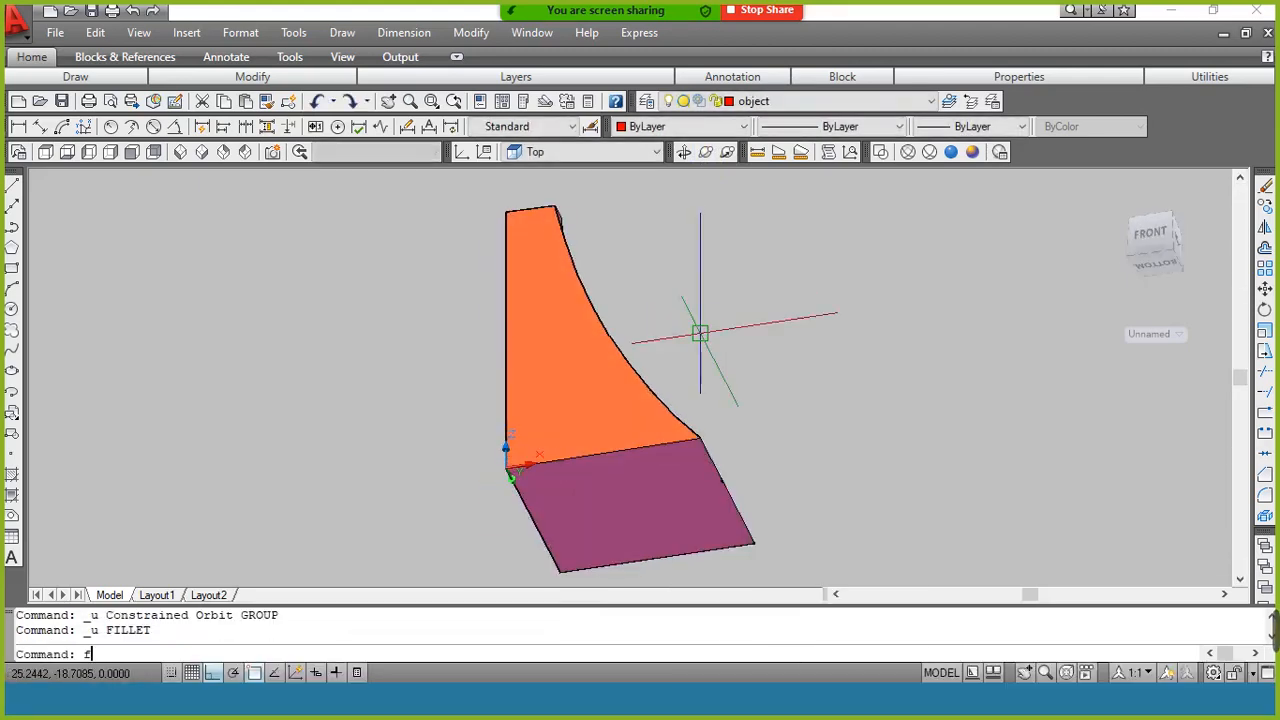
key(Return)
text(r)
key(Return)
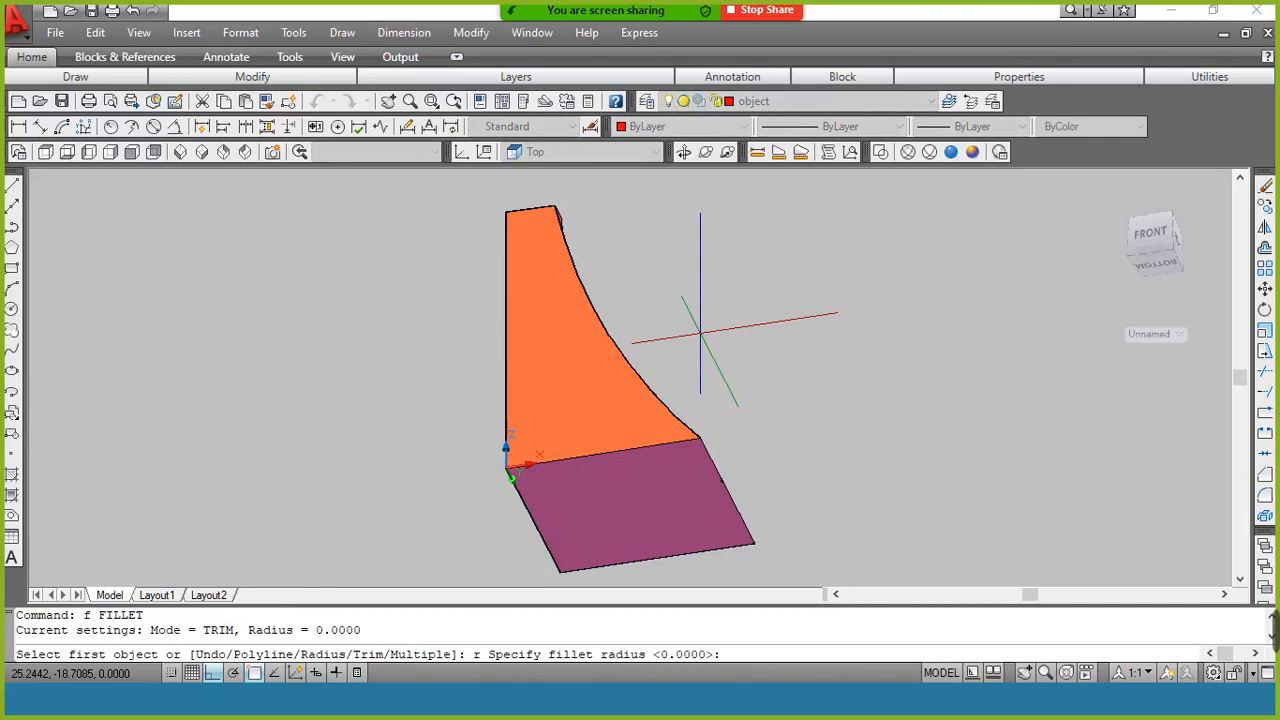
text(3)
key(Return)
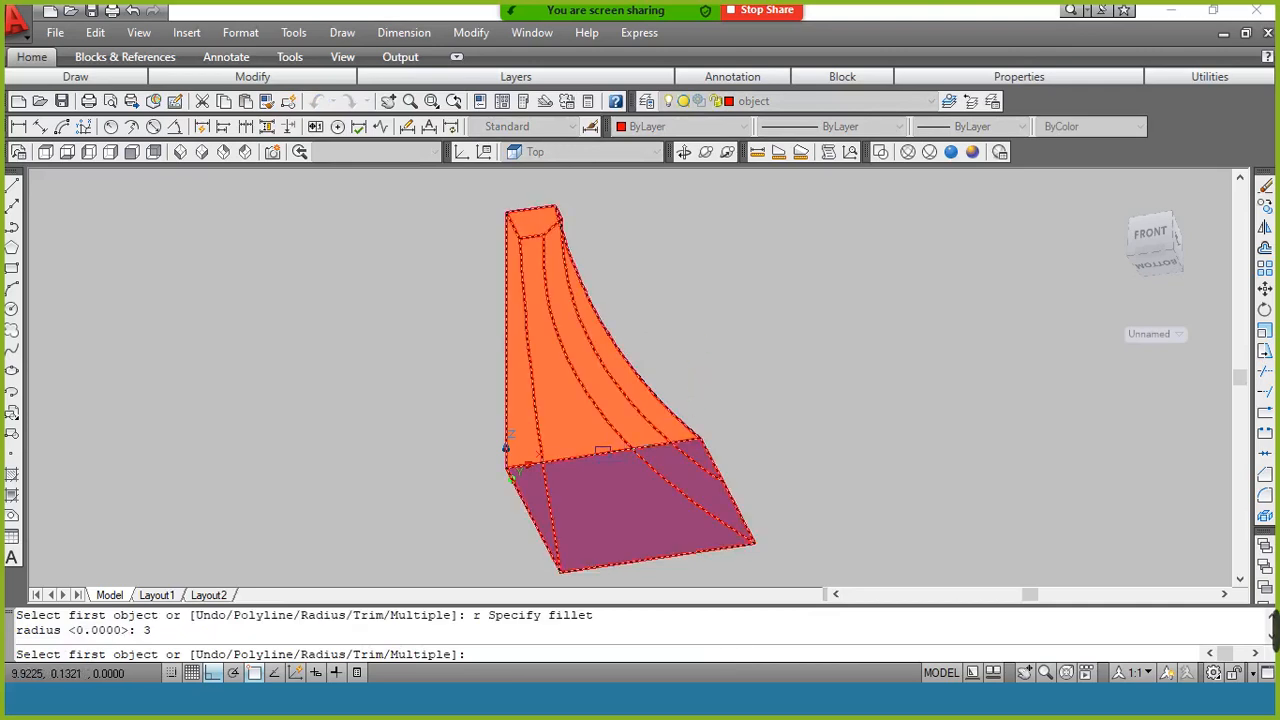
click(603, 452)
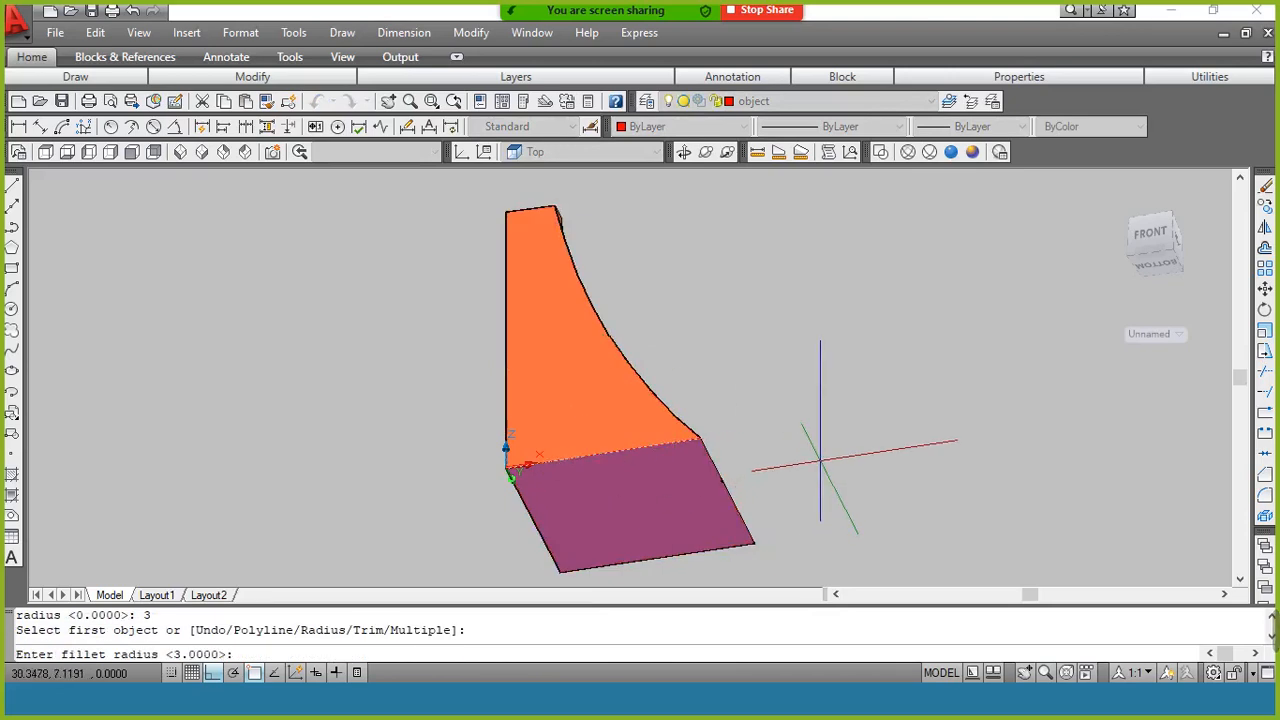
key(Return)
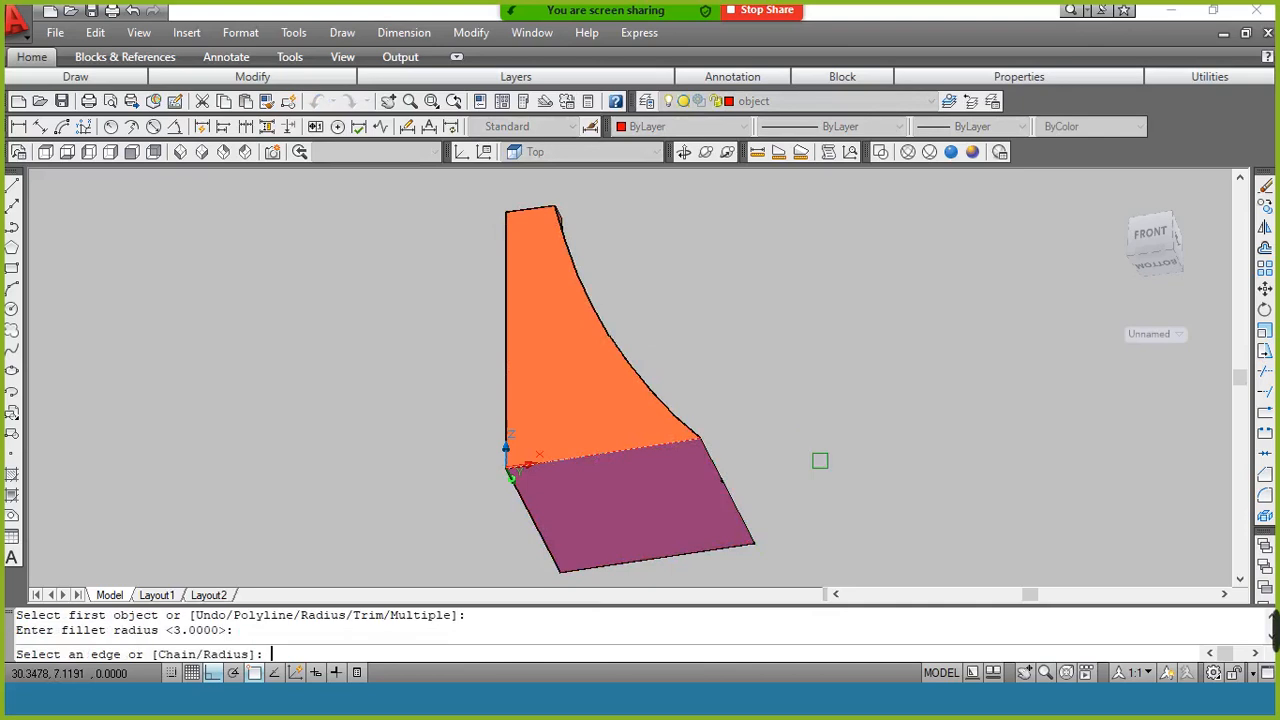
click(603, 452)
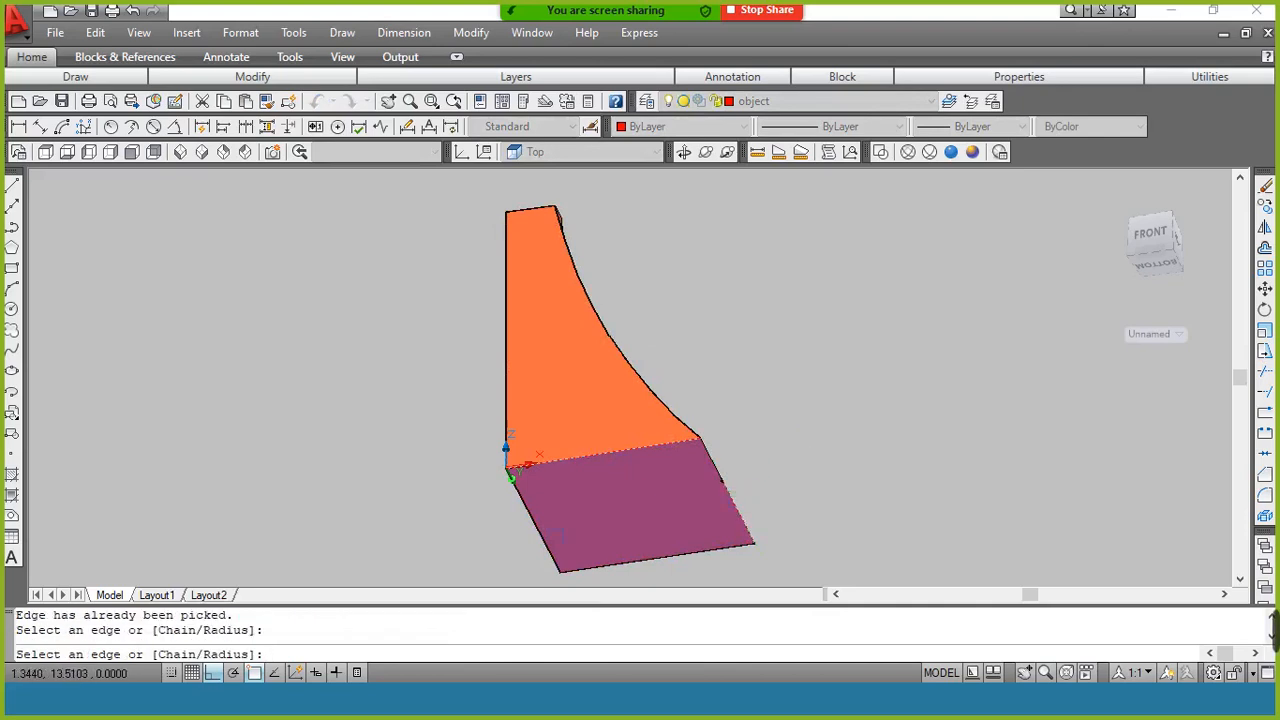
click(535, 523)
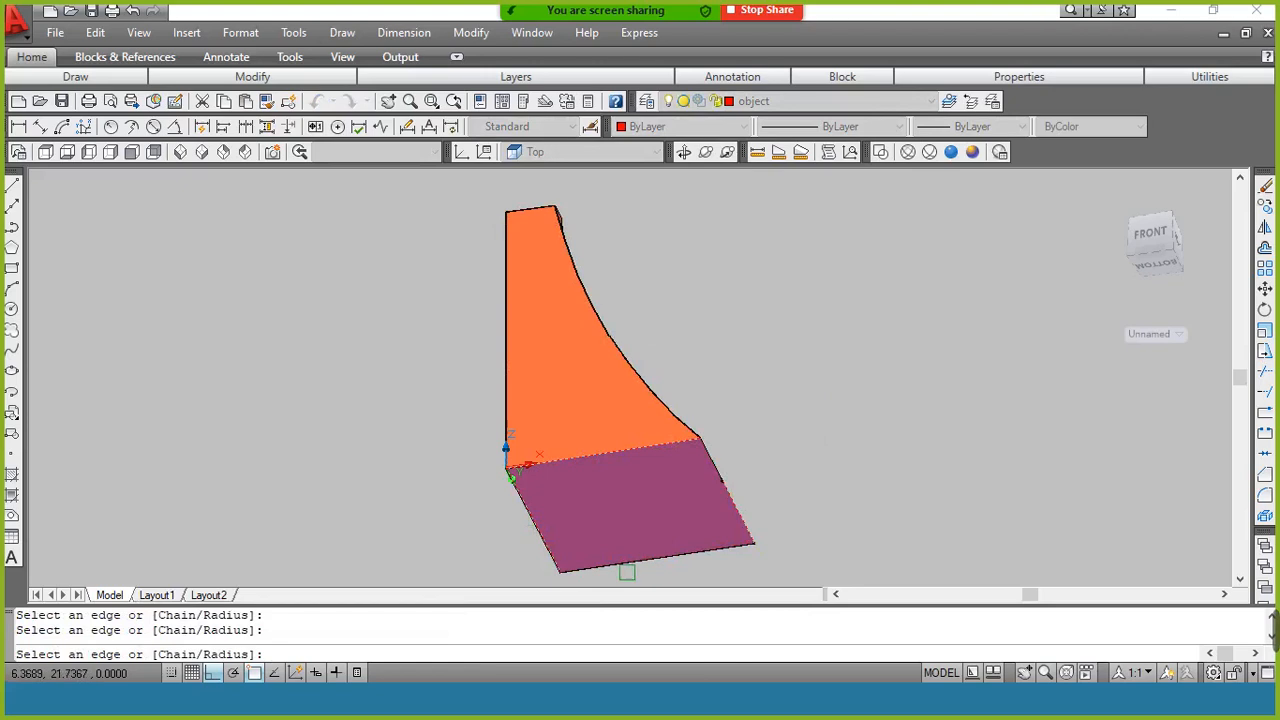
click(640, 569)
right_click(906, 432)
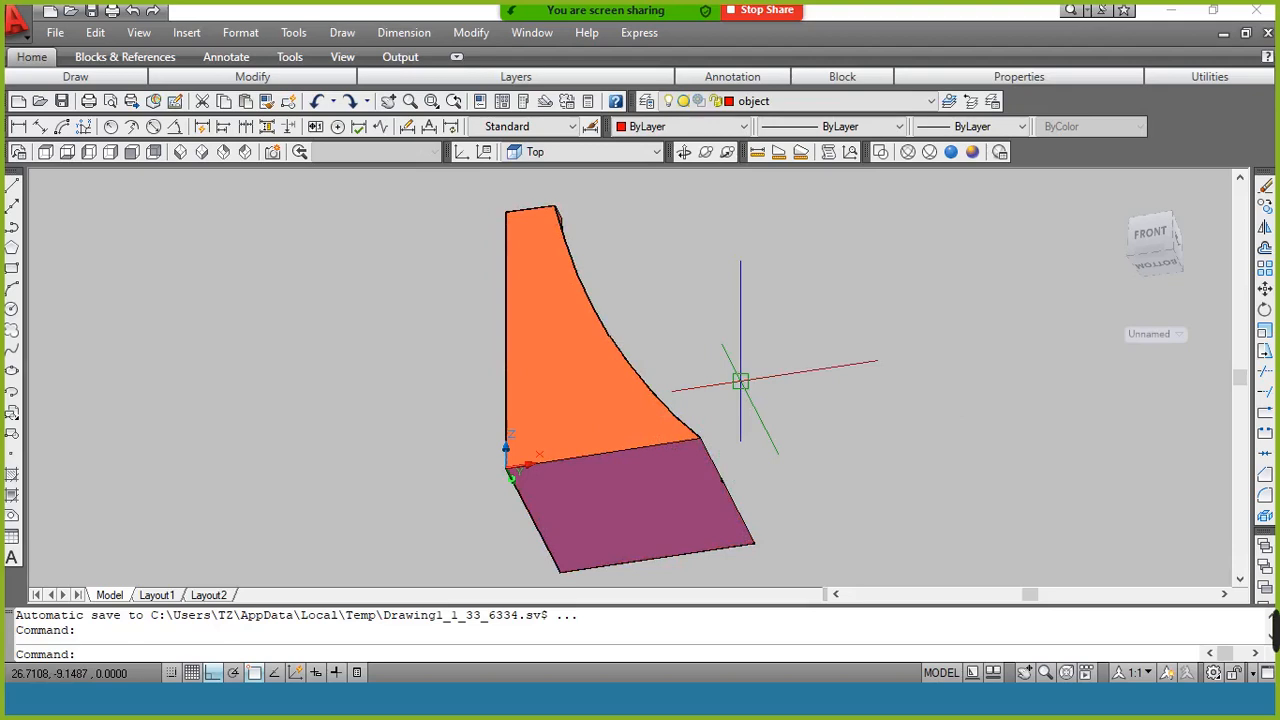
Try the radius 3 fillet on the solid's bottom edges a second time, starting from the front edge
text(f)
key(Return)
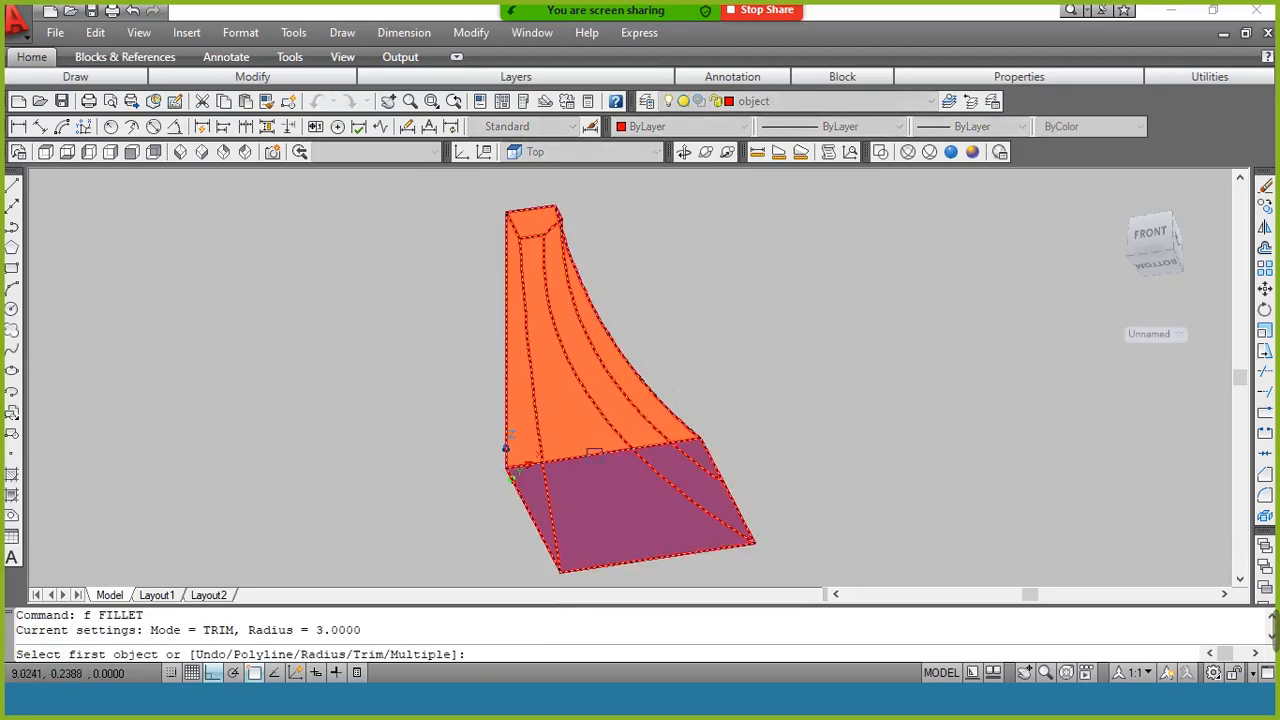
click(593, 454)
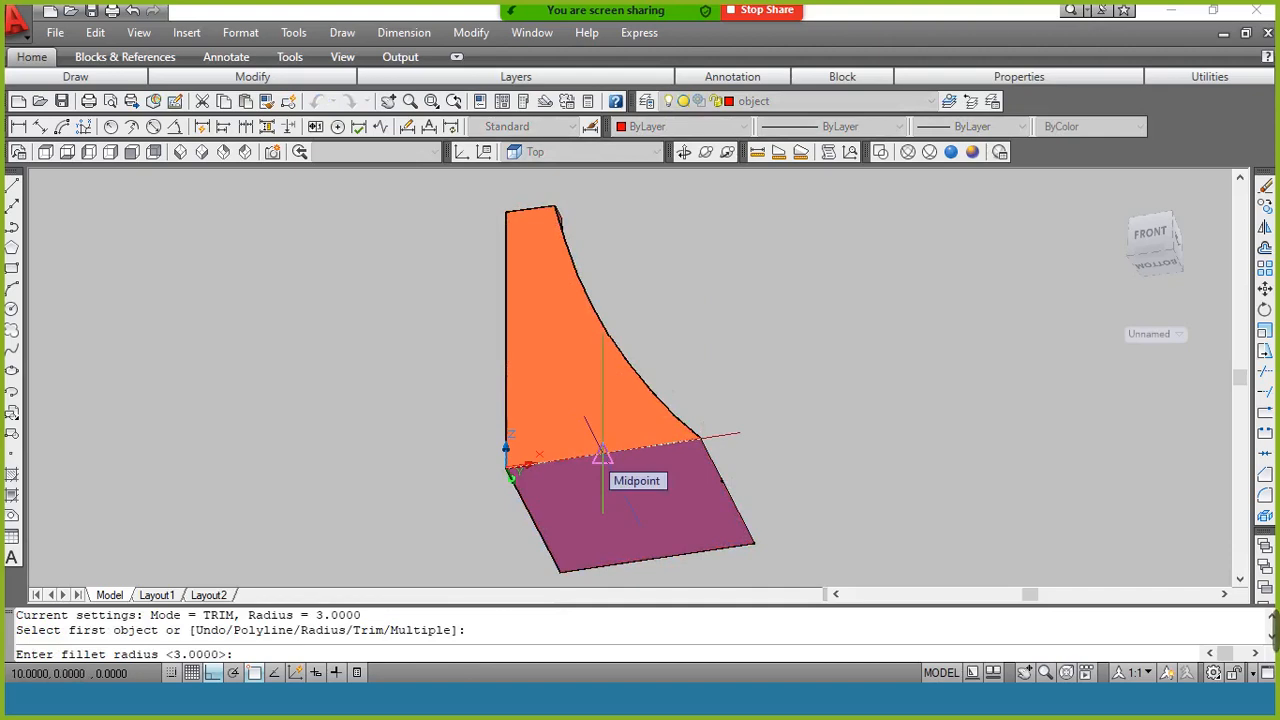
key(Return)
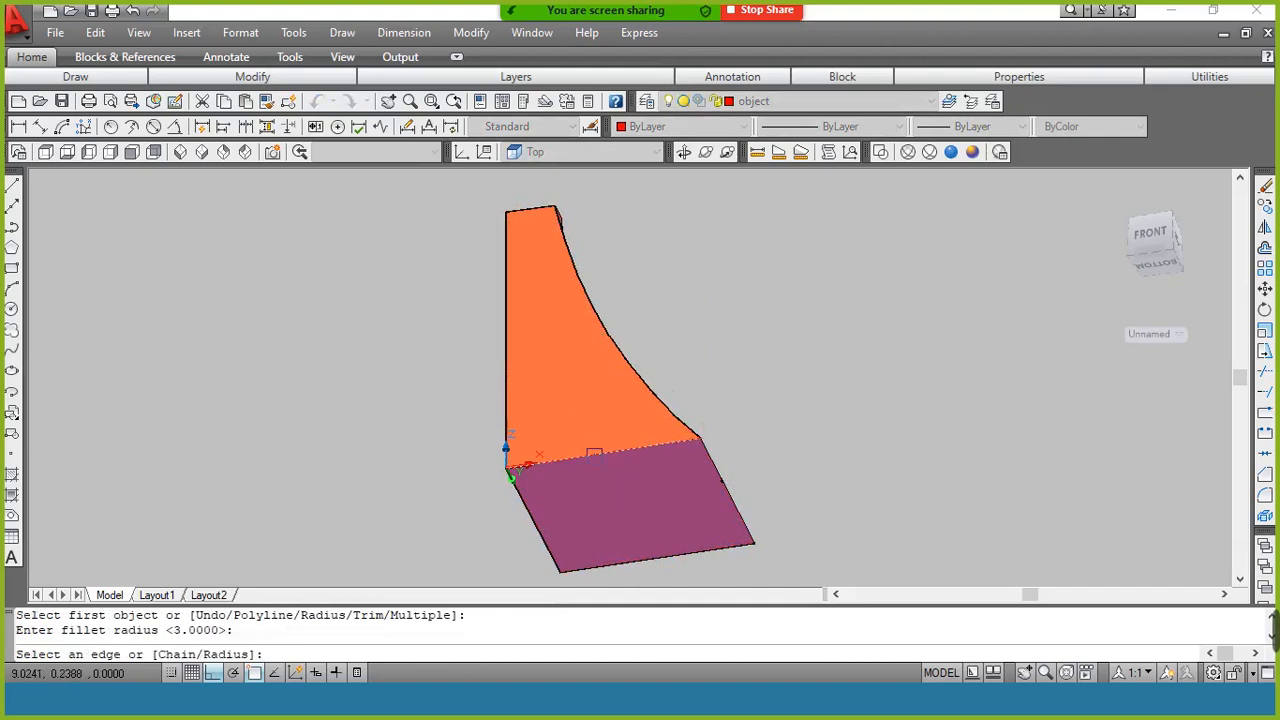
click(593, 454)
click(724, 478)
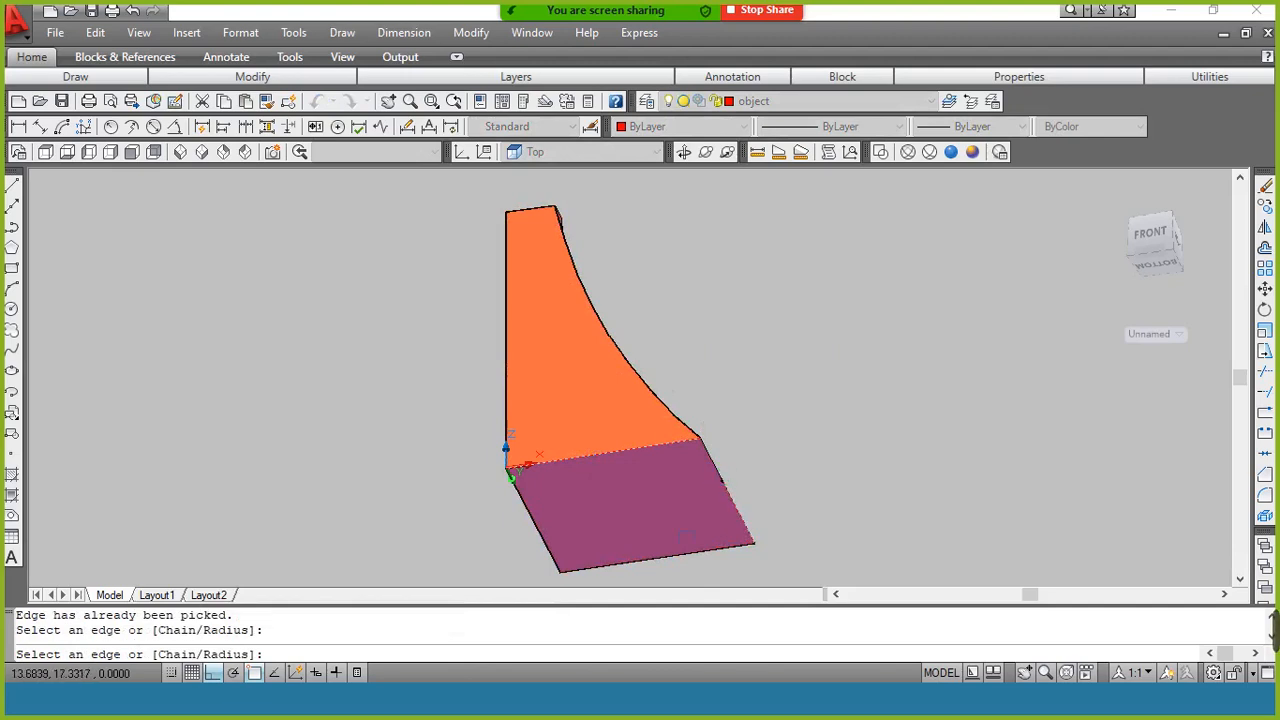
click(688, 558)
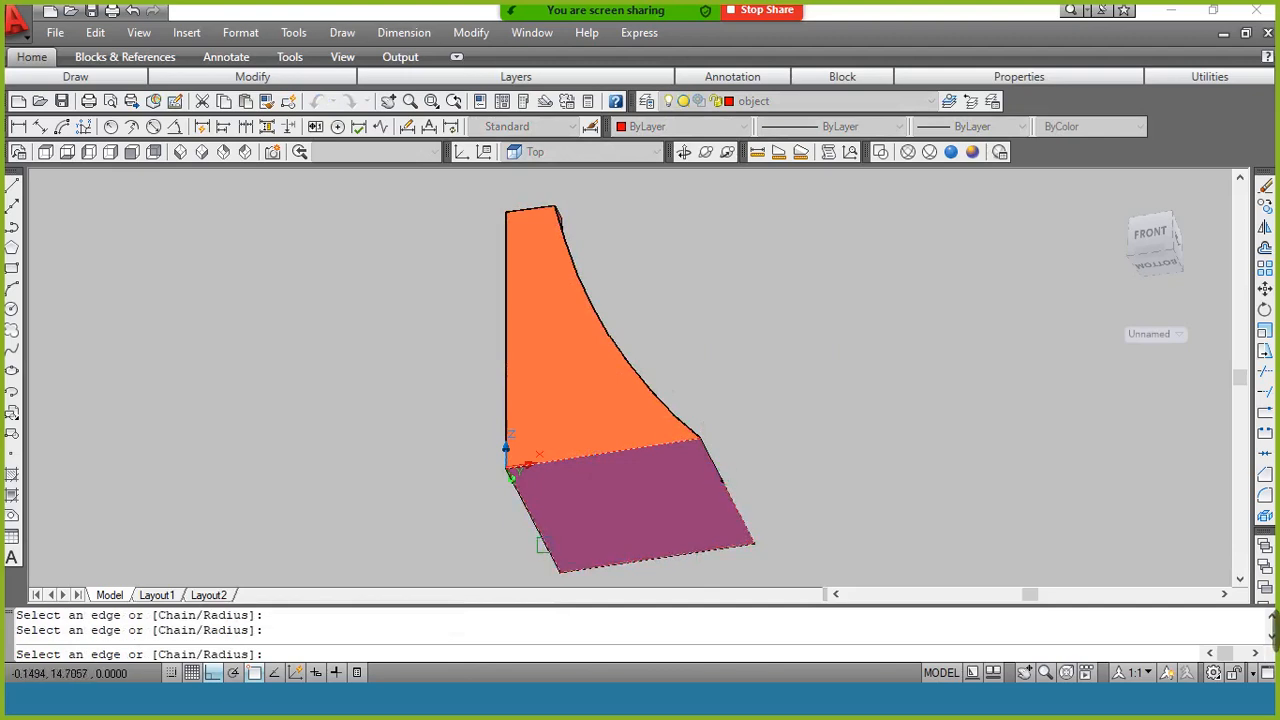
key(Return)
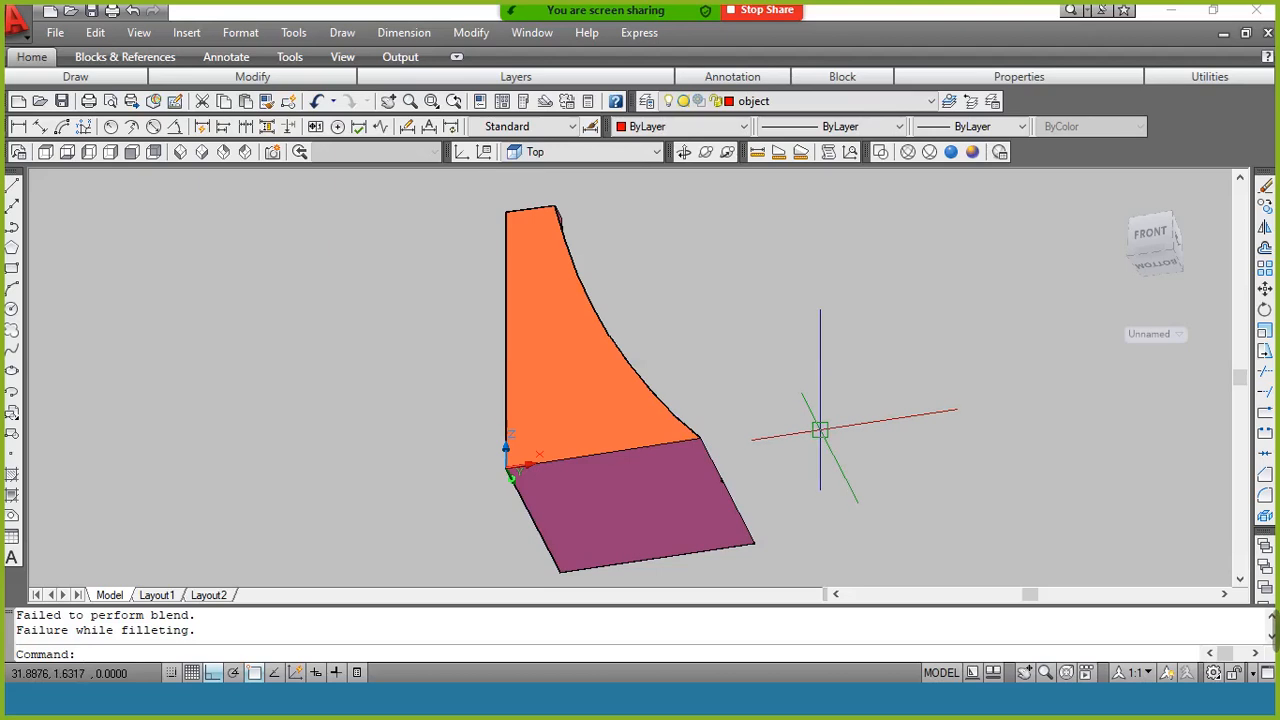
Fillet all the edges around the bottom face of the lofted solid with a radius of 1
click(683, 152)
drag(714, 314, 651, 349)
right_click(652, 326)
click(673, 334)
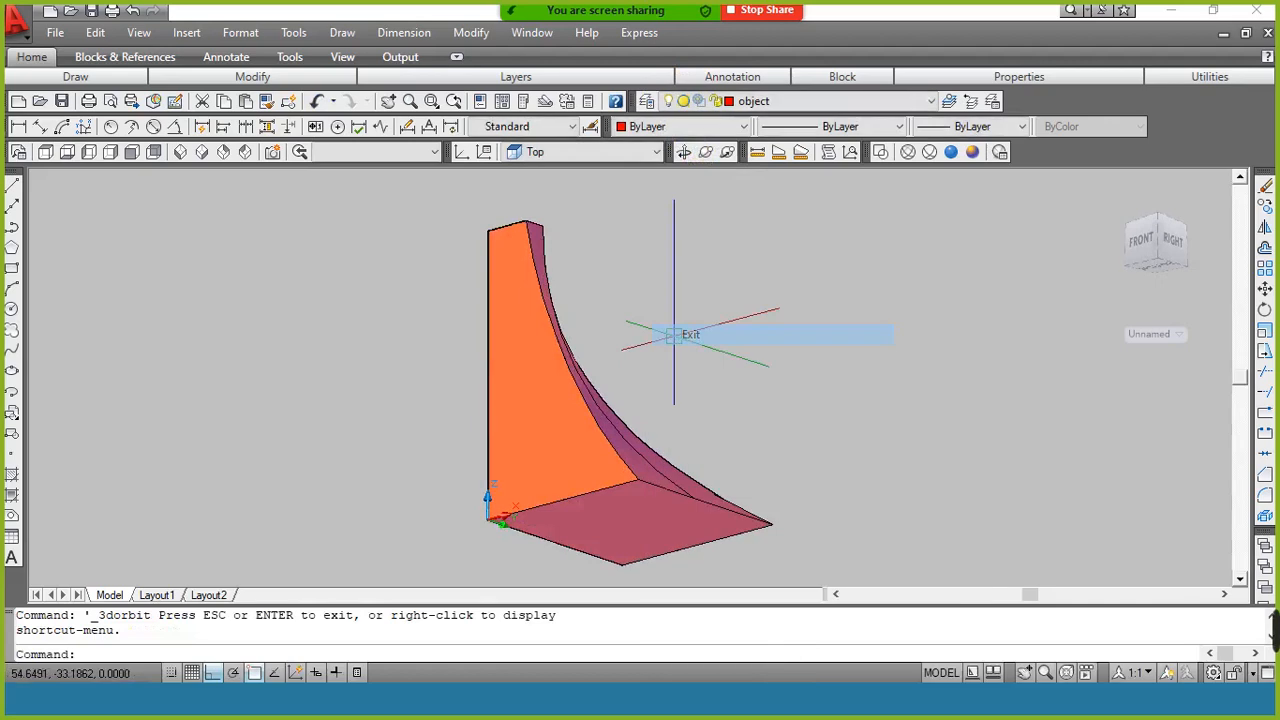
text(f)
key(Return)
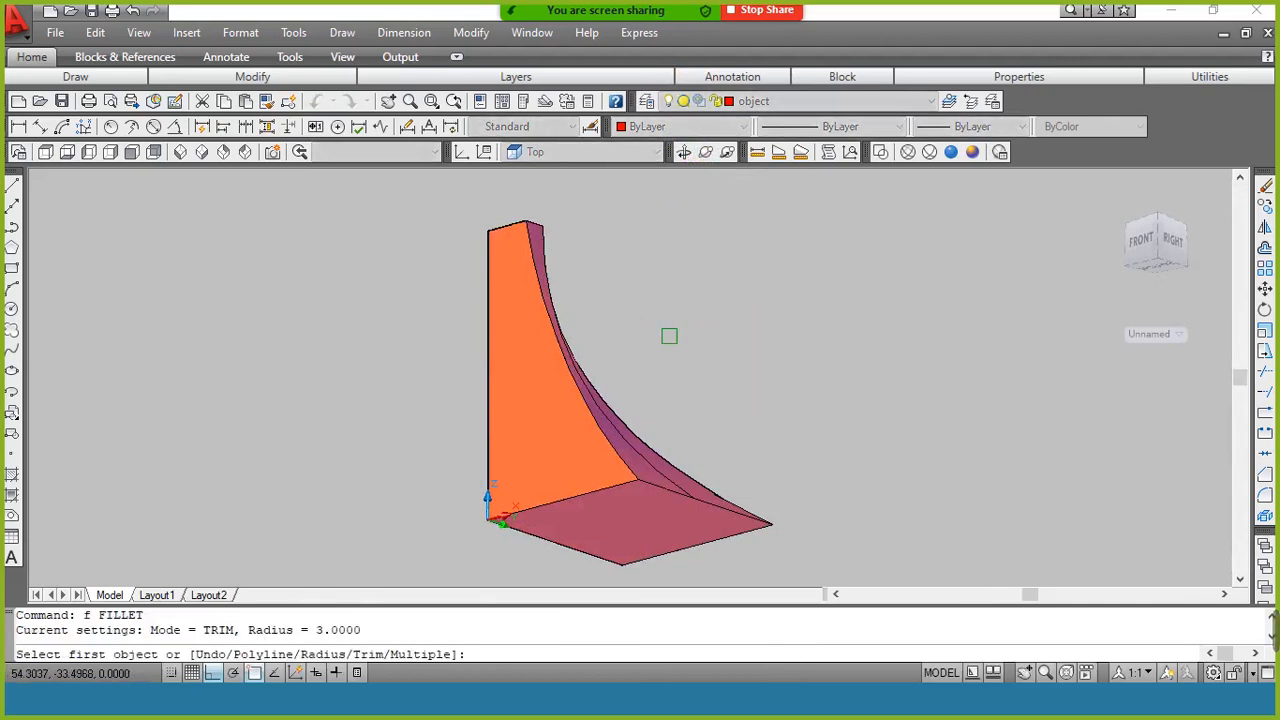
text(r)
key(Return)
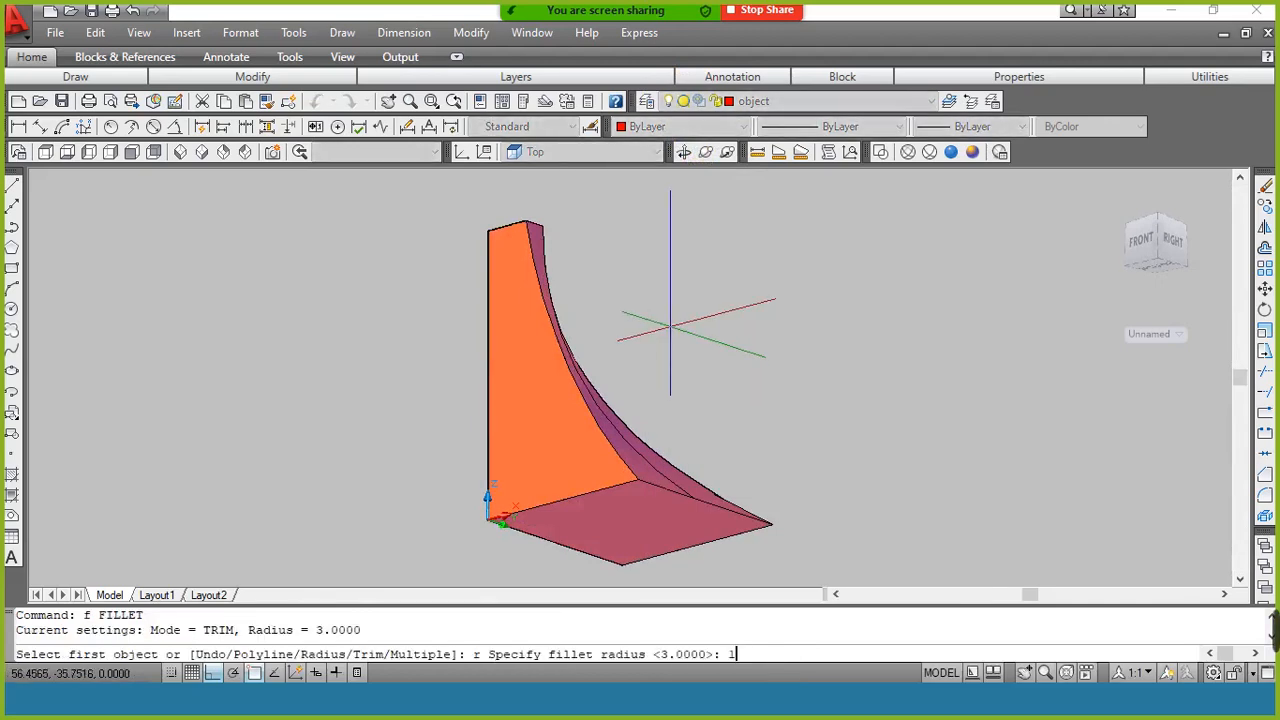
text(1)
key(Return)
click(655, 478)
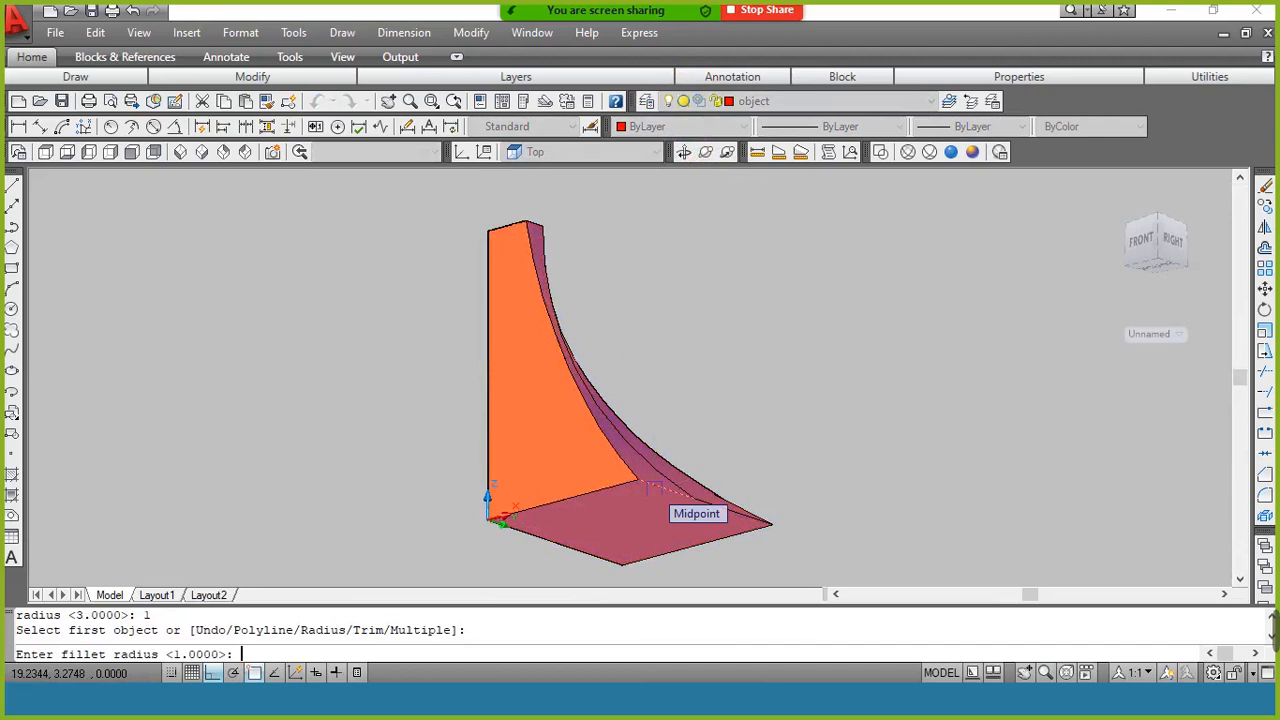
key(Return)
click(613, 485)
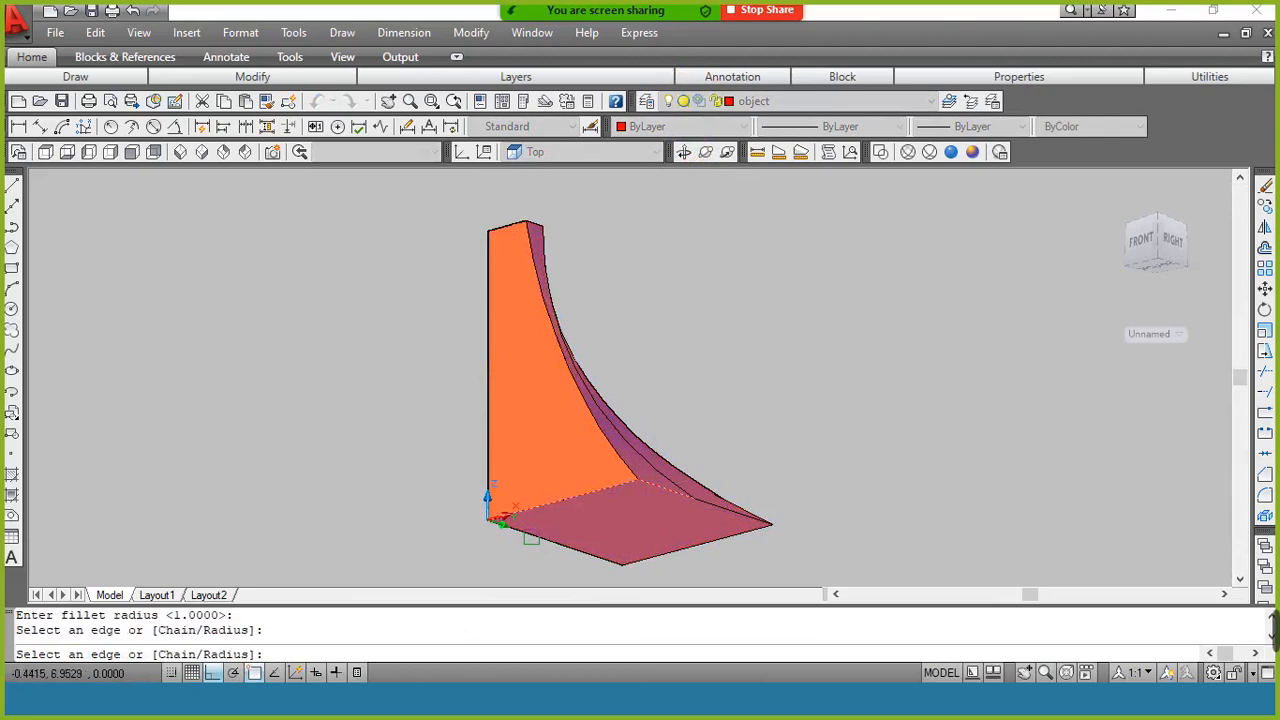
click(531, 538)
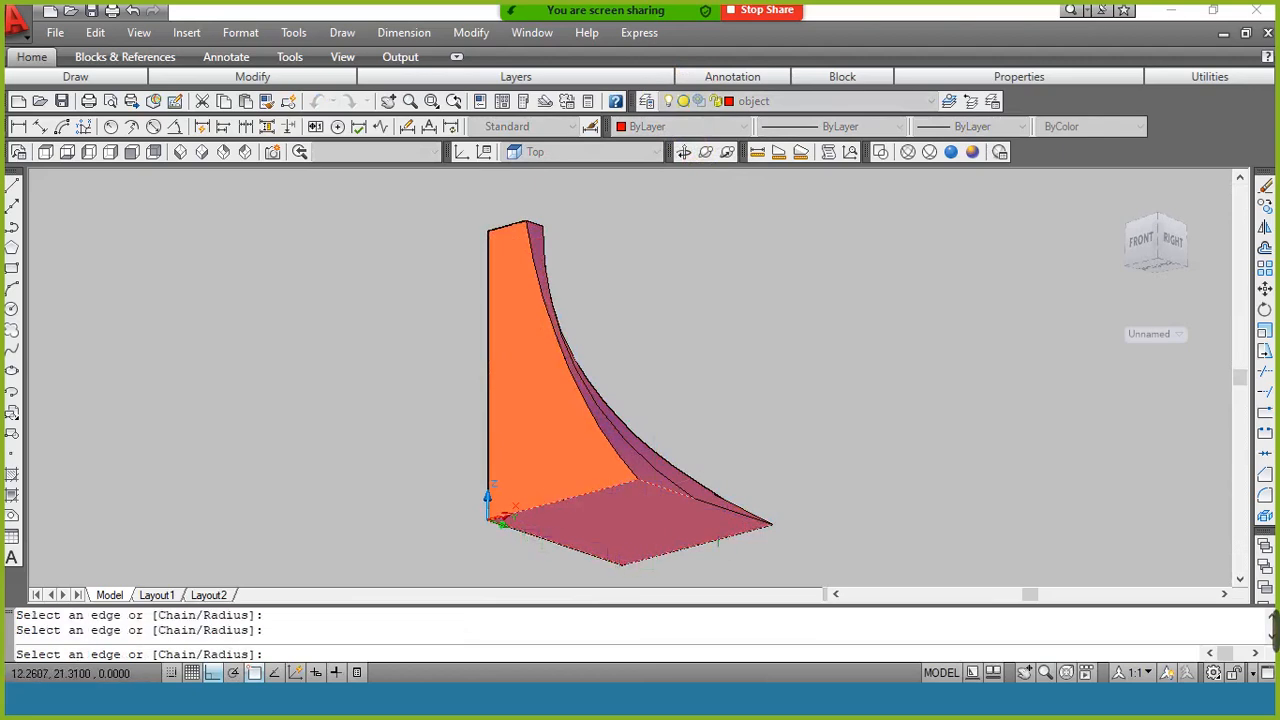
key(Return)
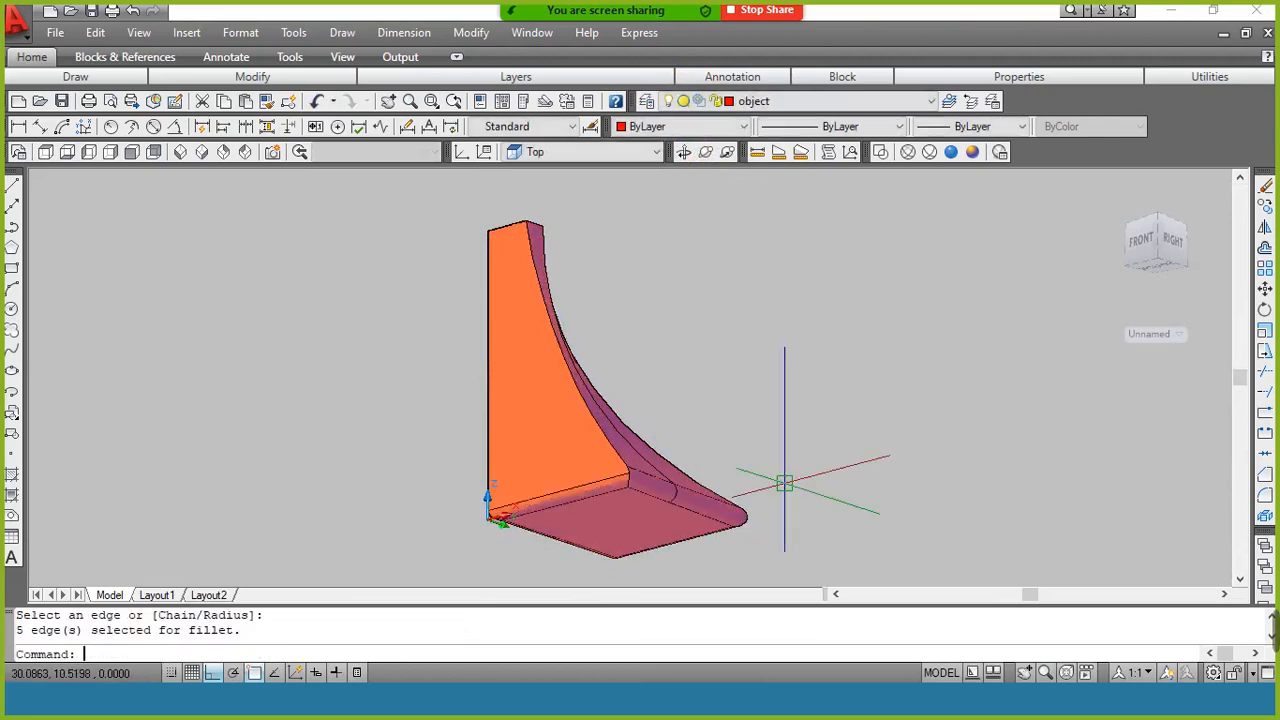
Fillet all the edges around the top face of the lofted solid with a radius of 0.5
click(686, 157)
drag(657, 346, 603, 501)
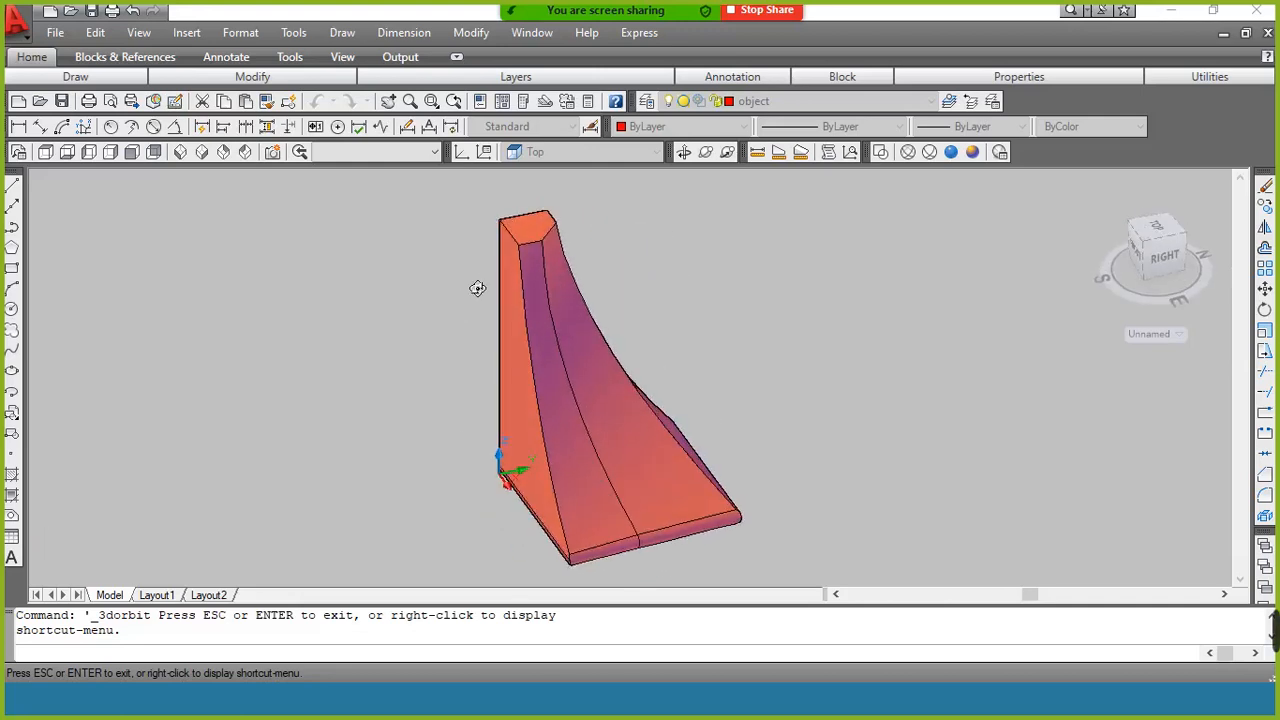
right_click(457, 265)
click(477, 277)
scroll(494, 206, up, 4)
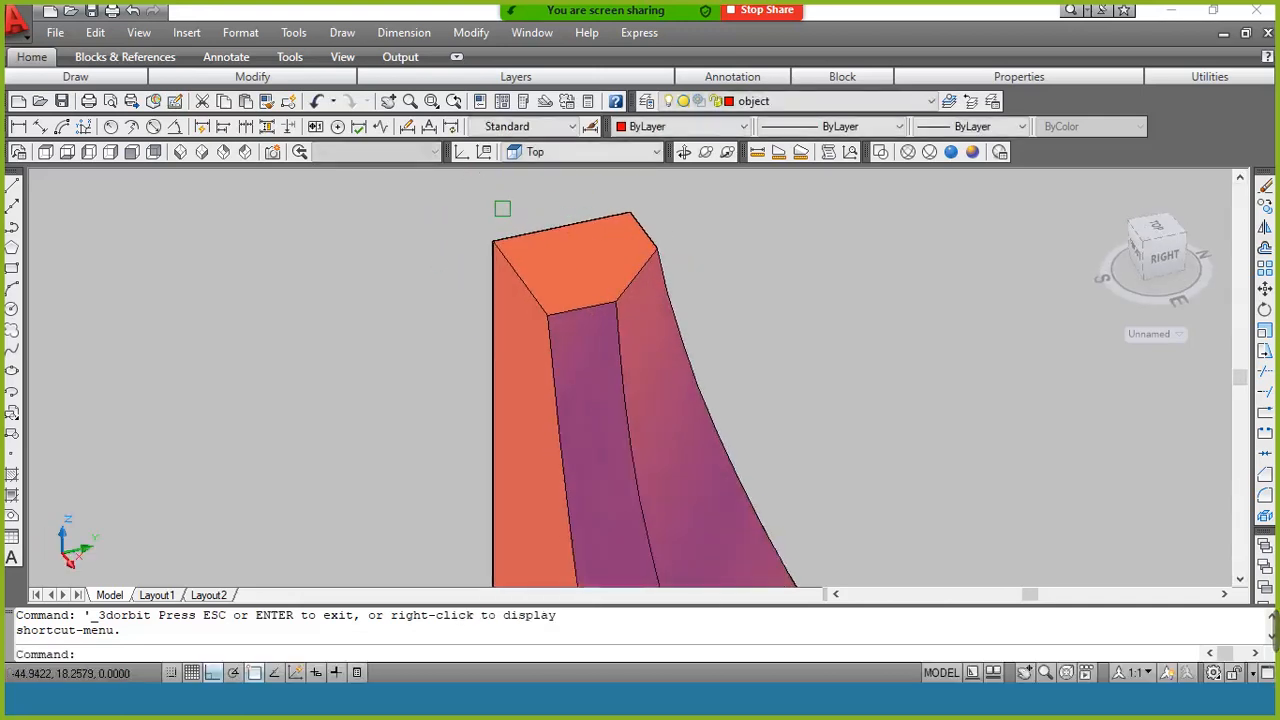
key(Return)
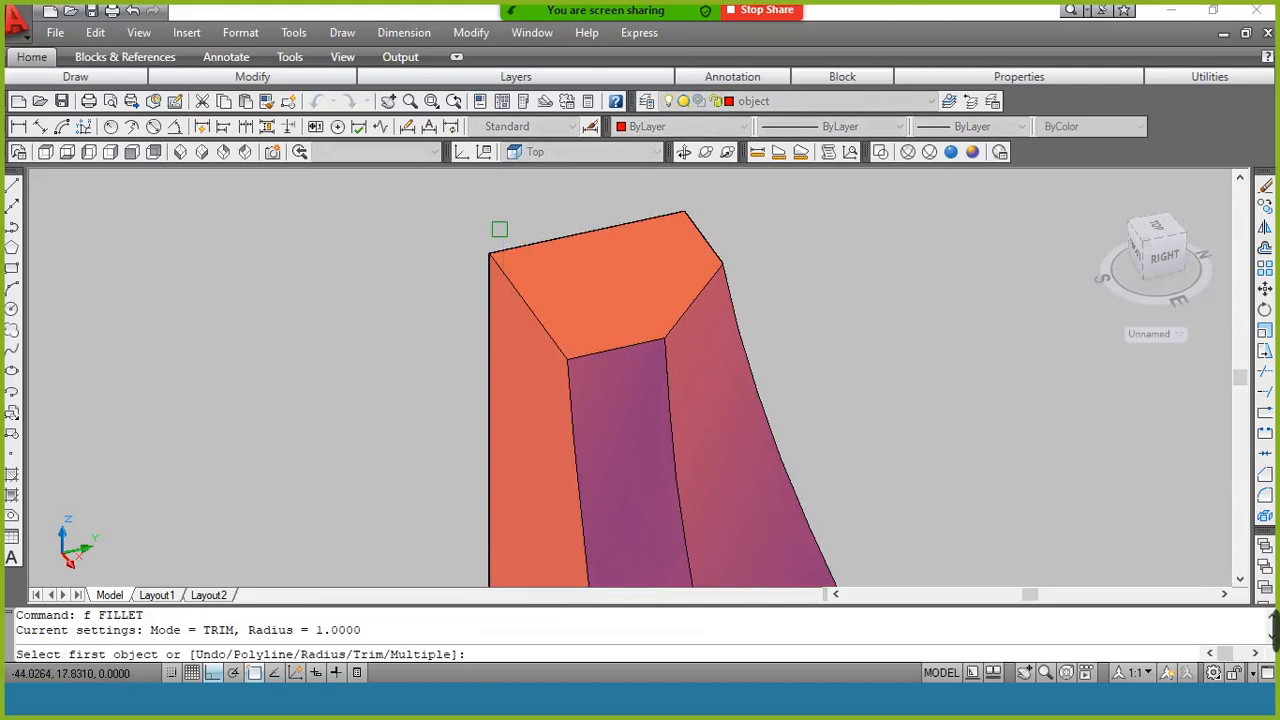
text(r)
key(Return)
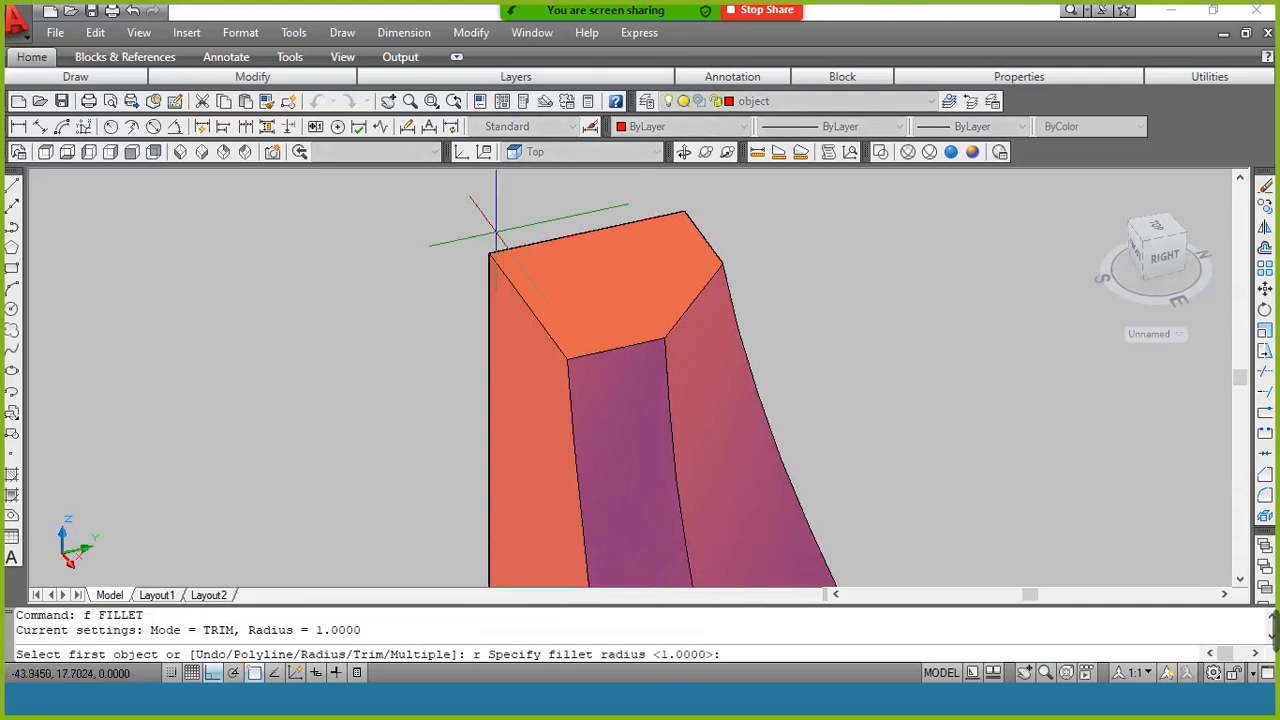
text(.5)
key(Return)
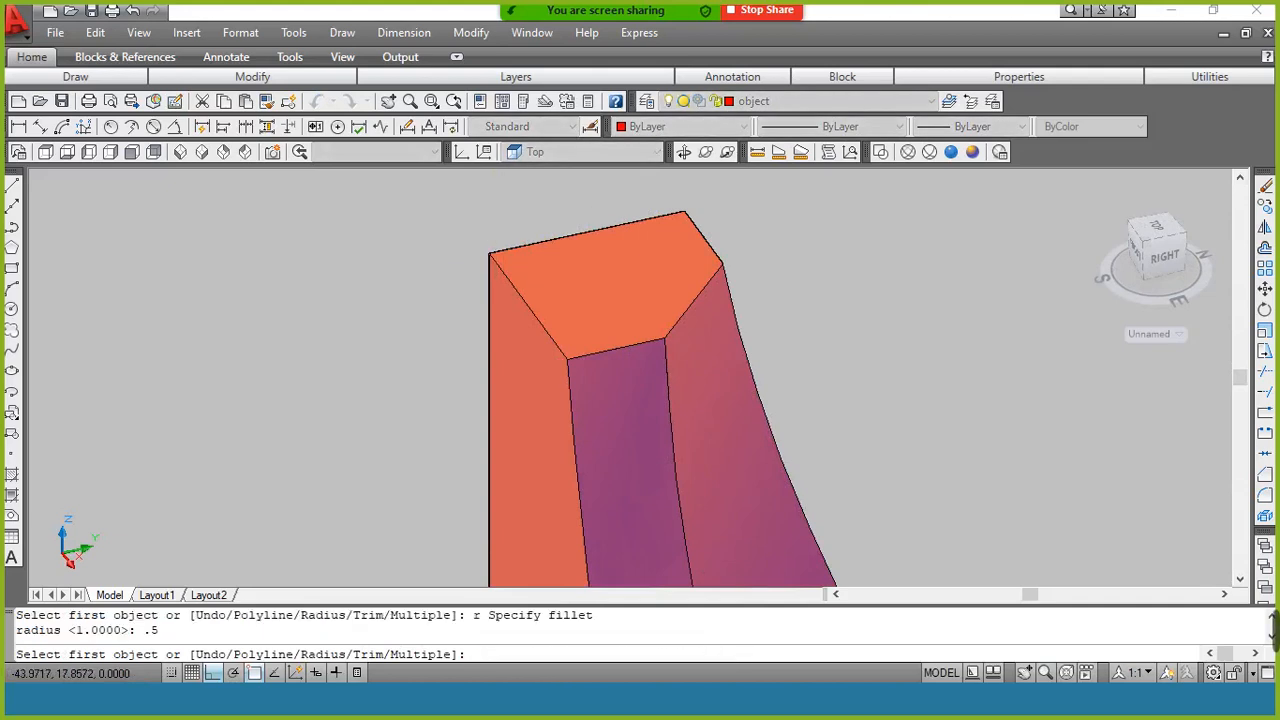
click(573, 232)
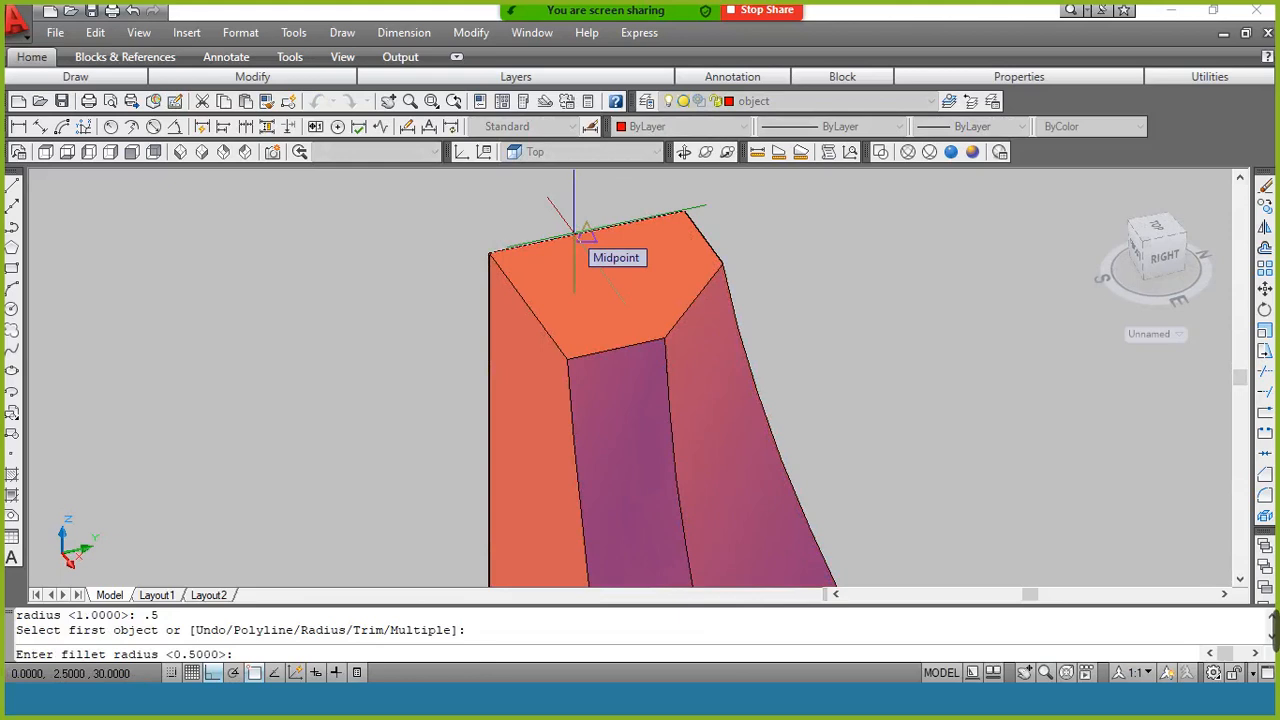
key(Return)
click(505, 276)
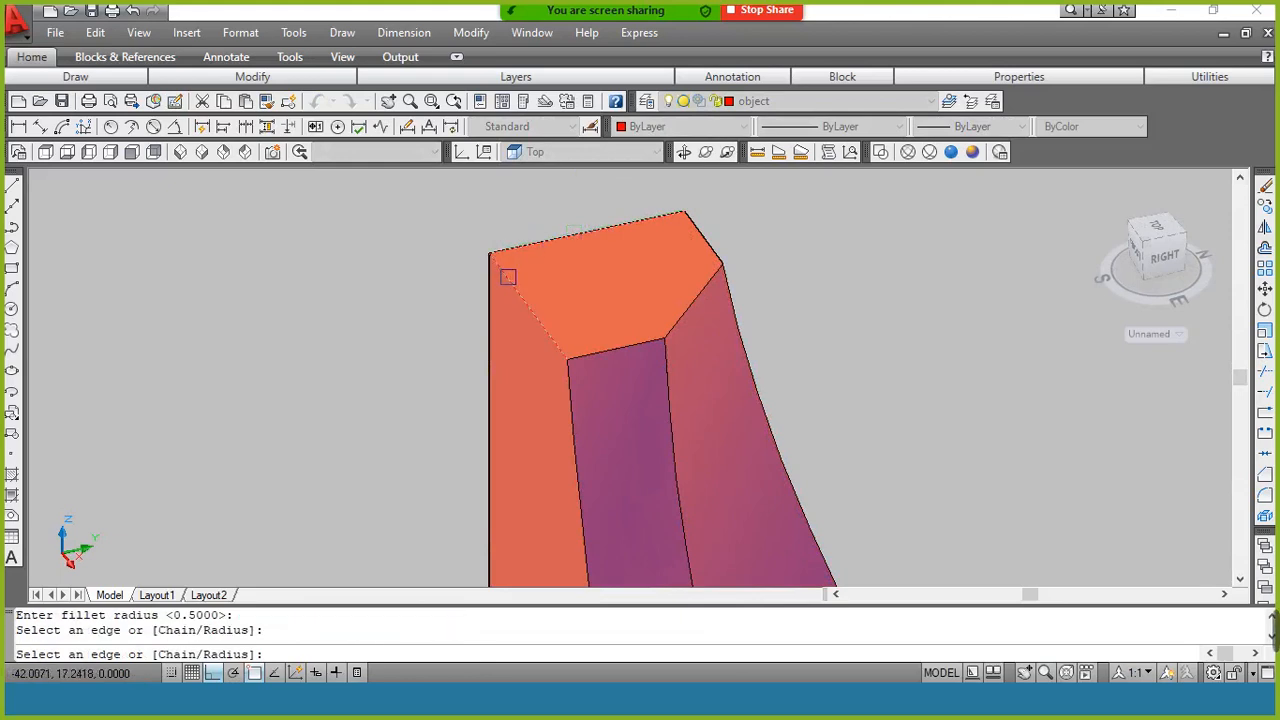
click(640, 335)
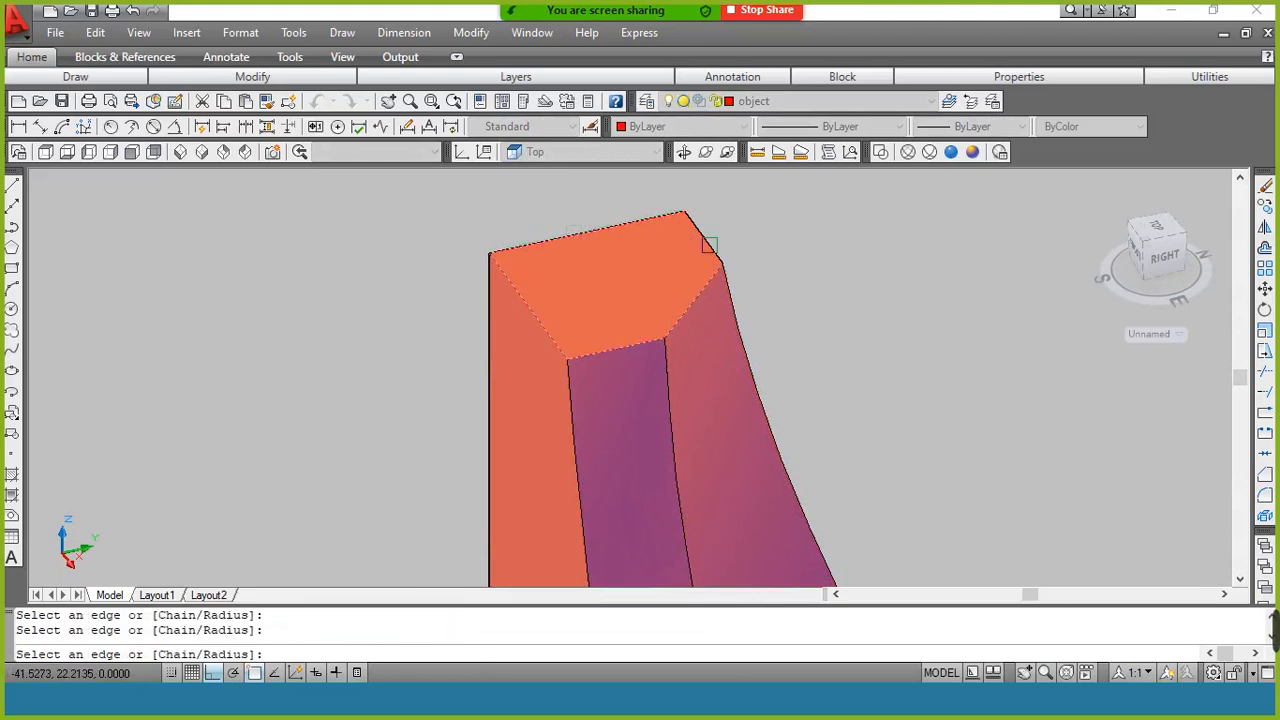
click(706, 238)
right_click(789, 223)
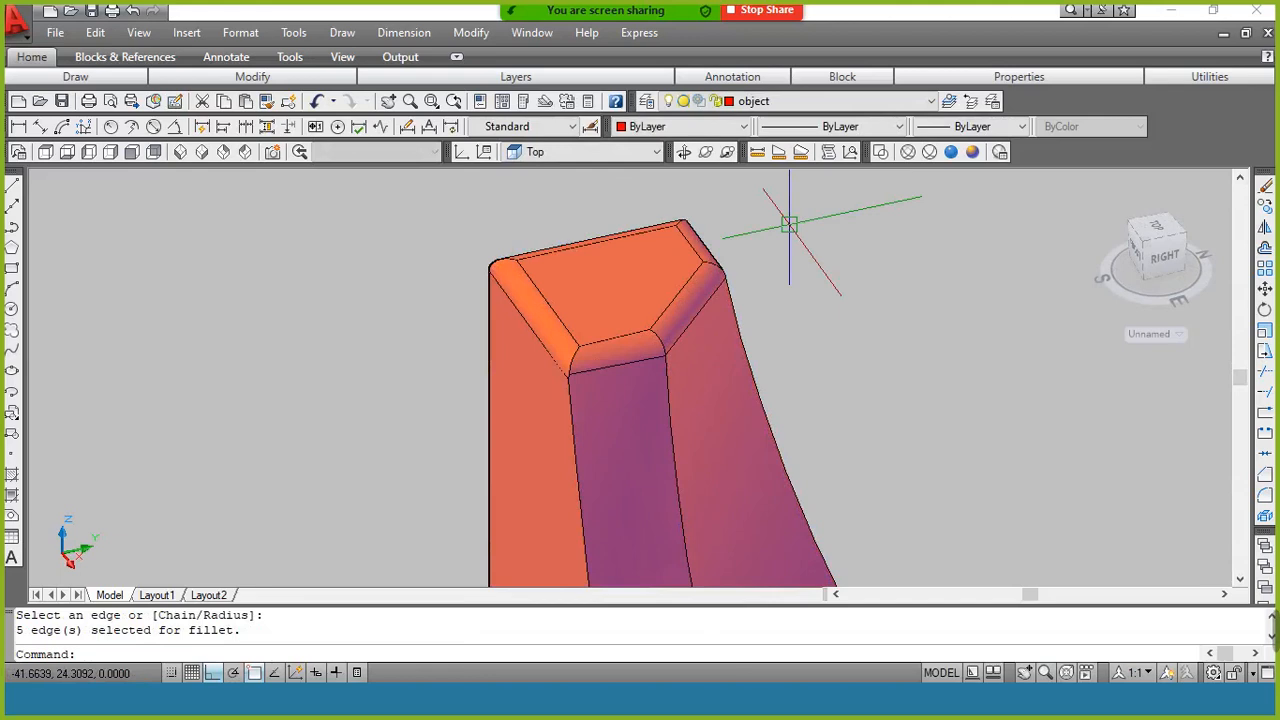
Erase the filleted lofted solid and set the visual style to 2D Wireframe
text(z)
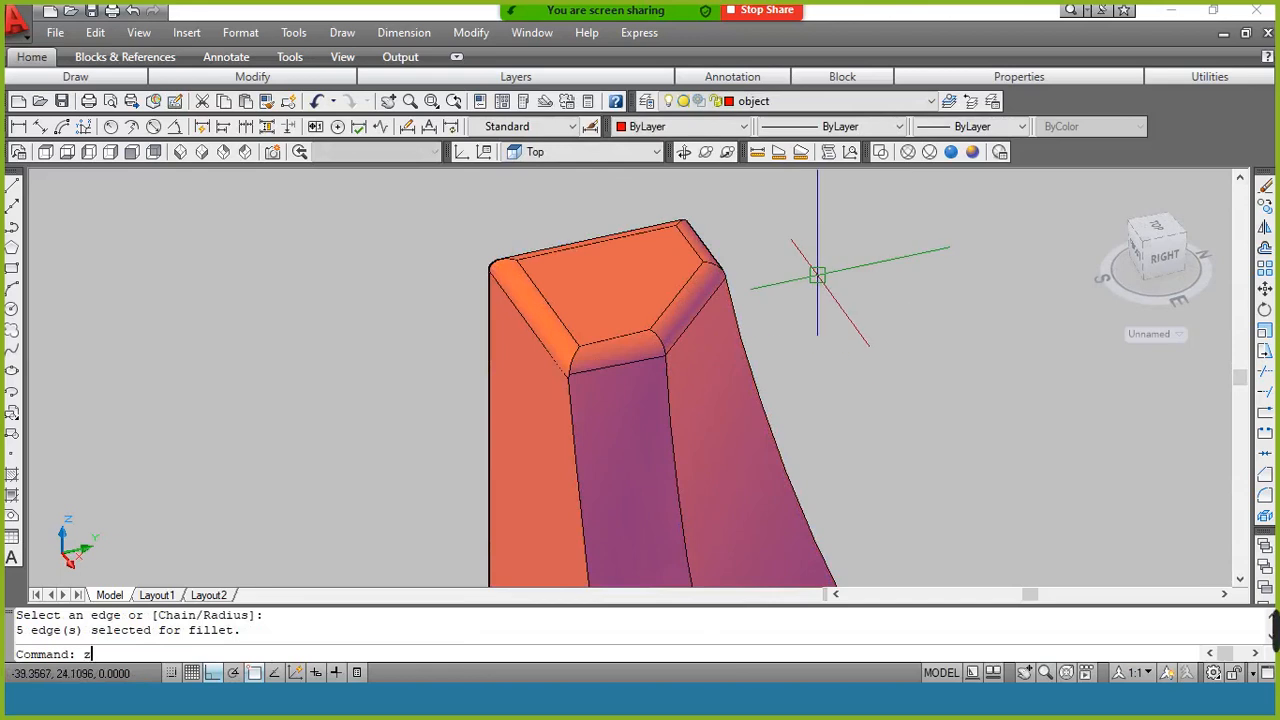
key(Return)
text(e)
key(Return)
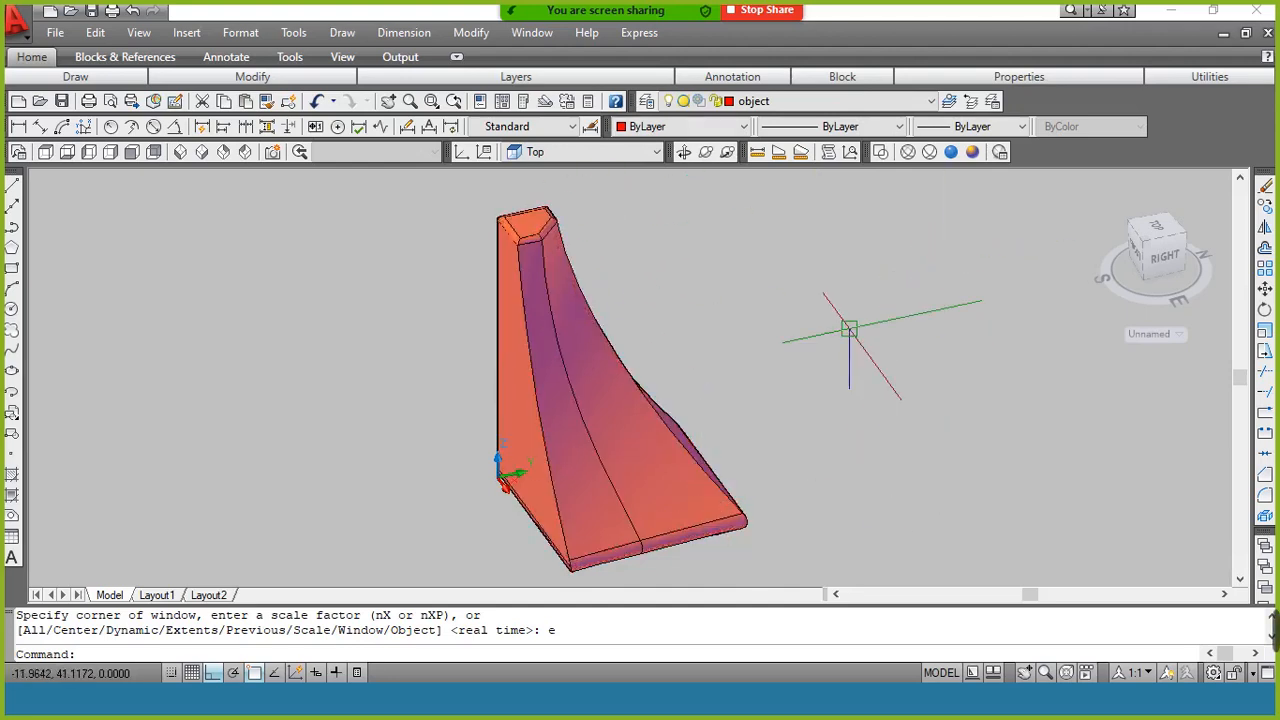
click(706, 342)
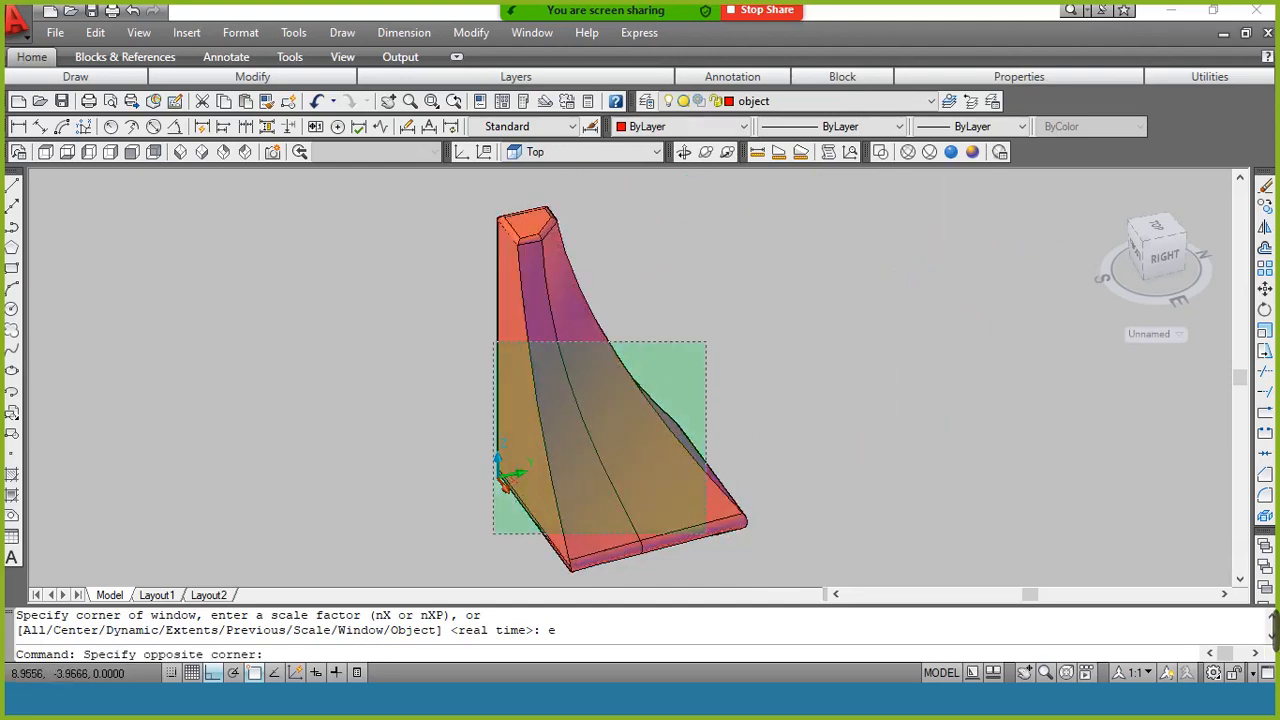
click(494, 532)
text(e)
key(Return)
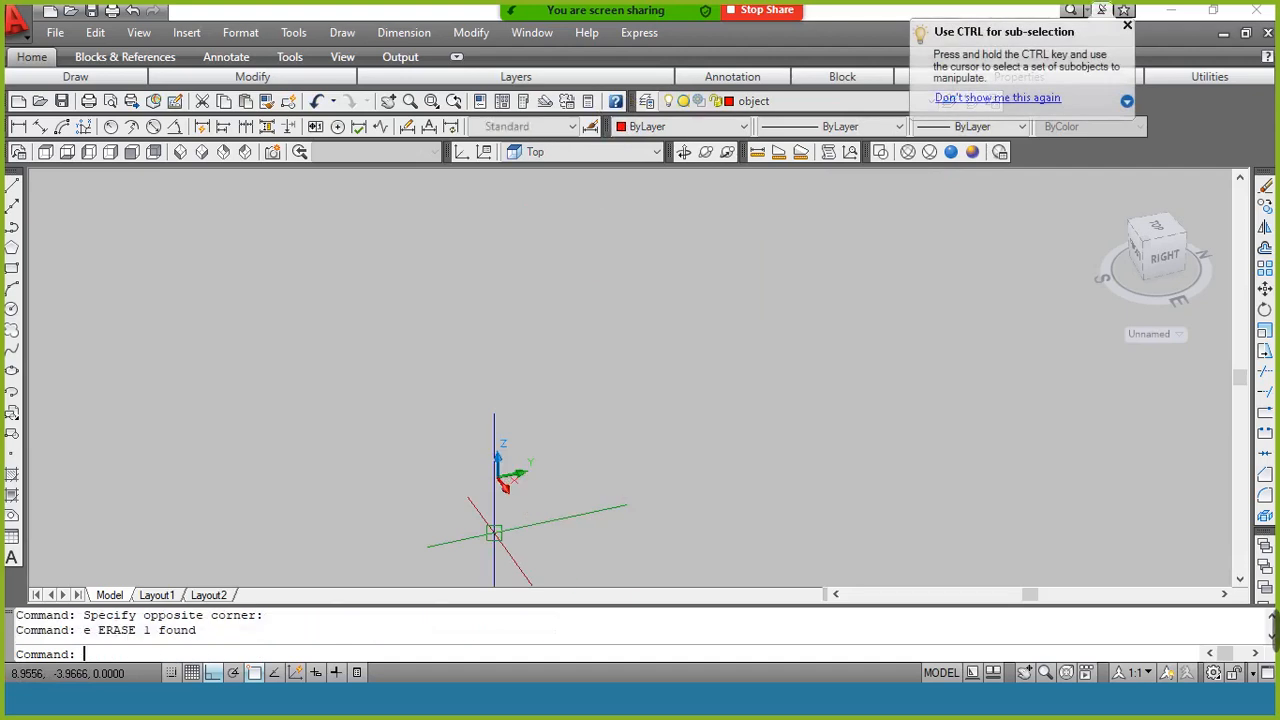
click(879, 153)
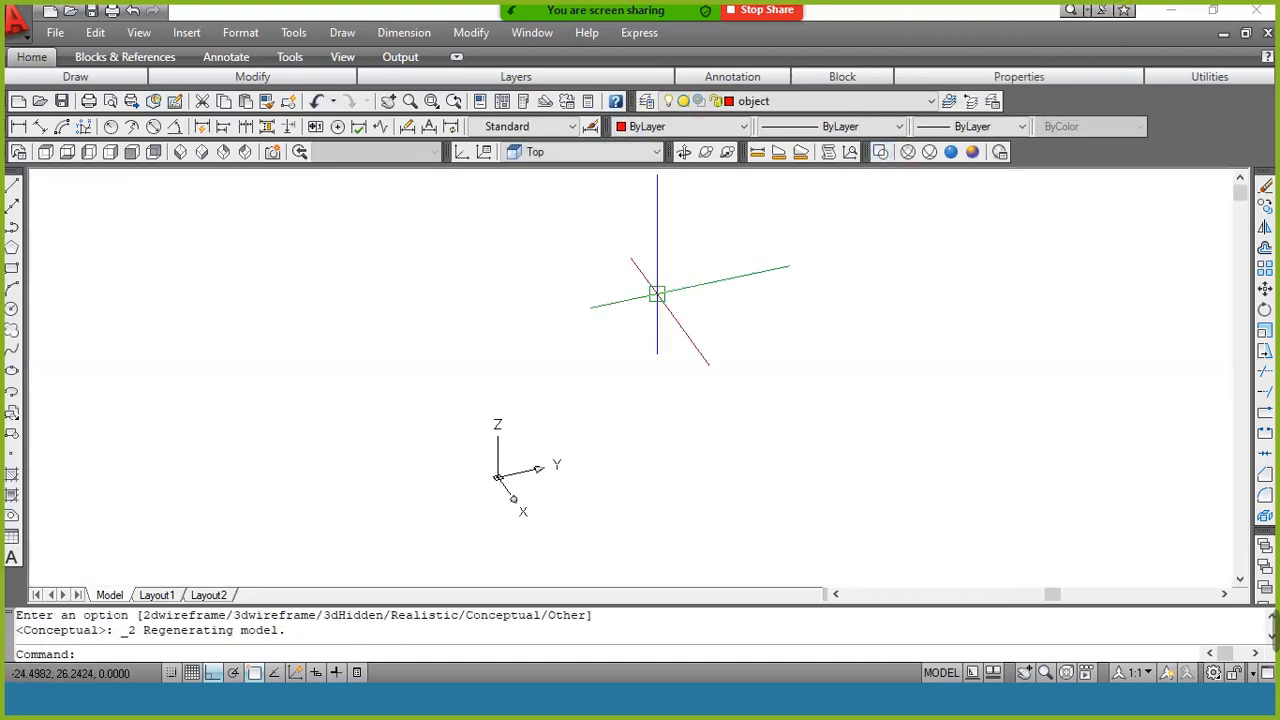
Set the UCS to Front and switch the empty drawing to the front view
click(537, 152)
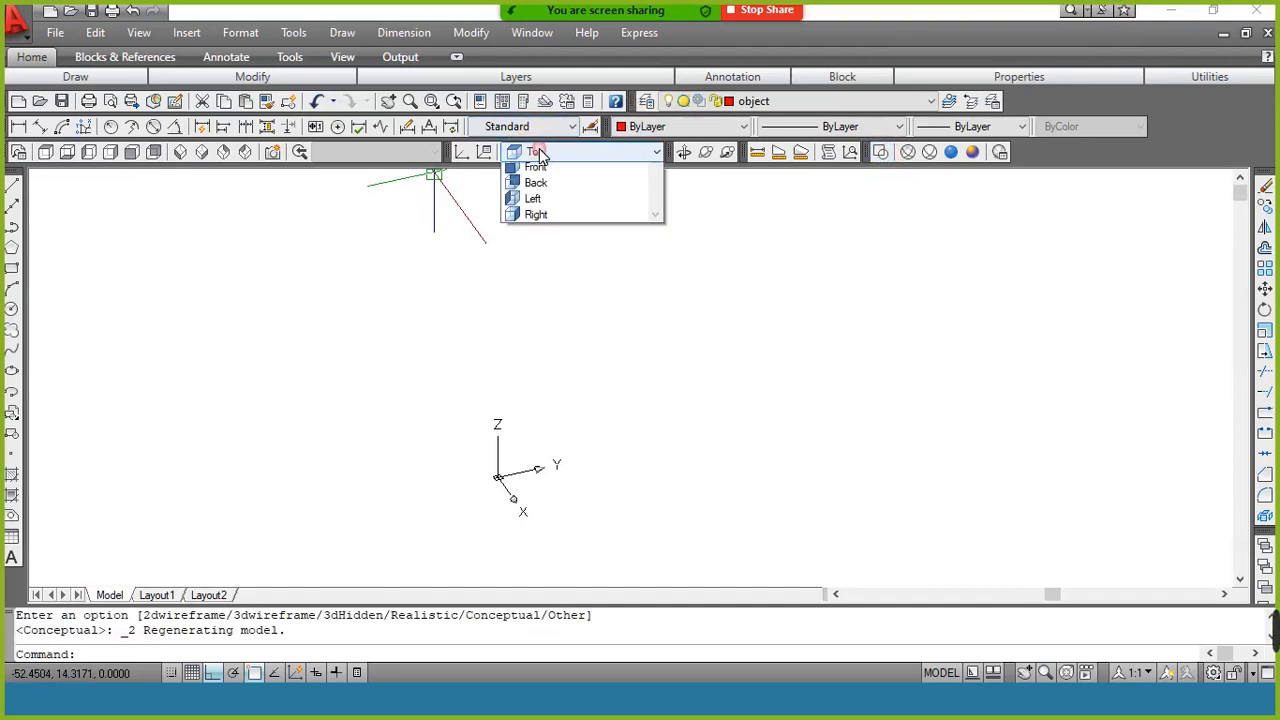
click(542, 205)
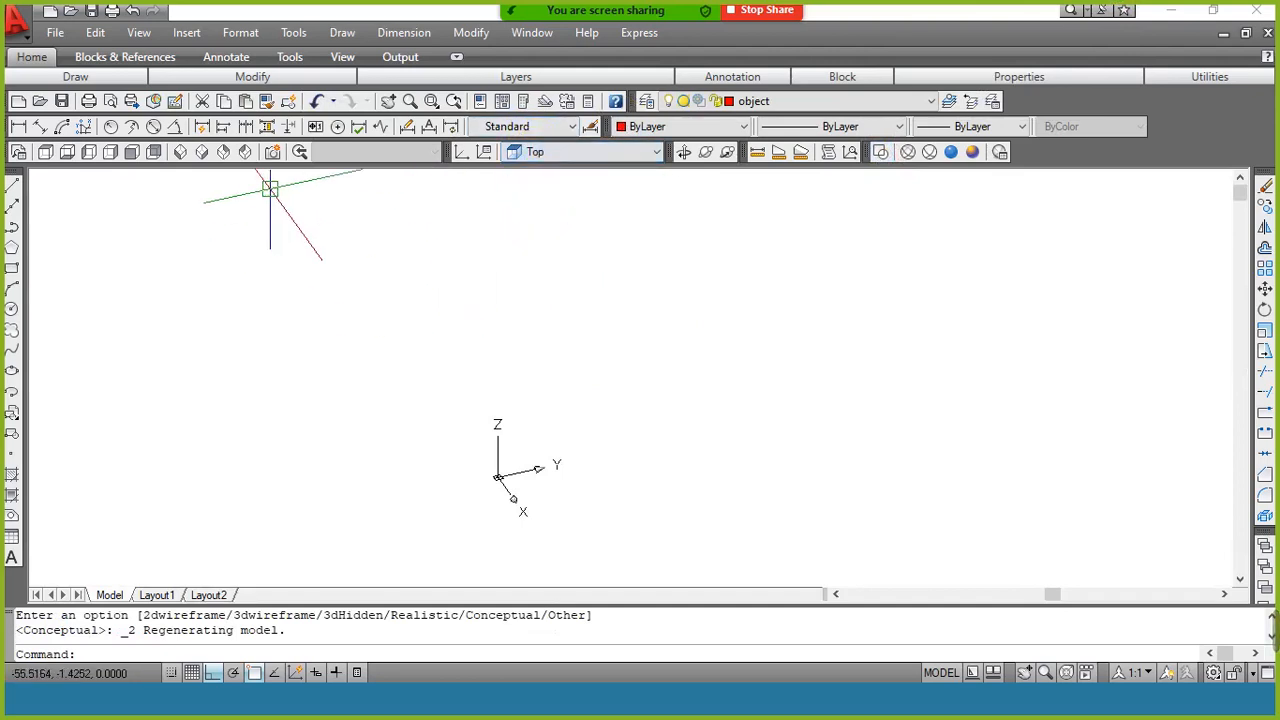
click(202, 152)
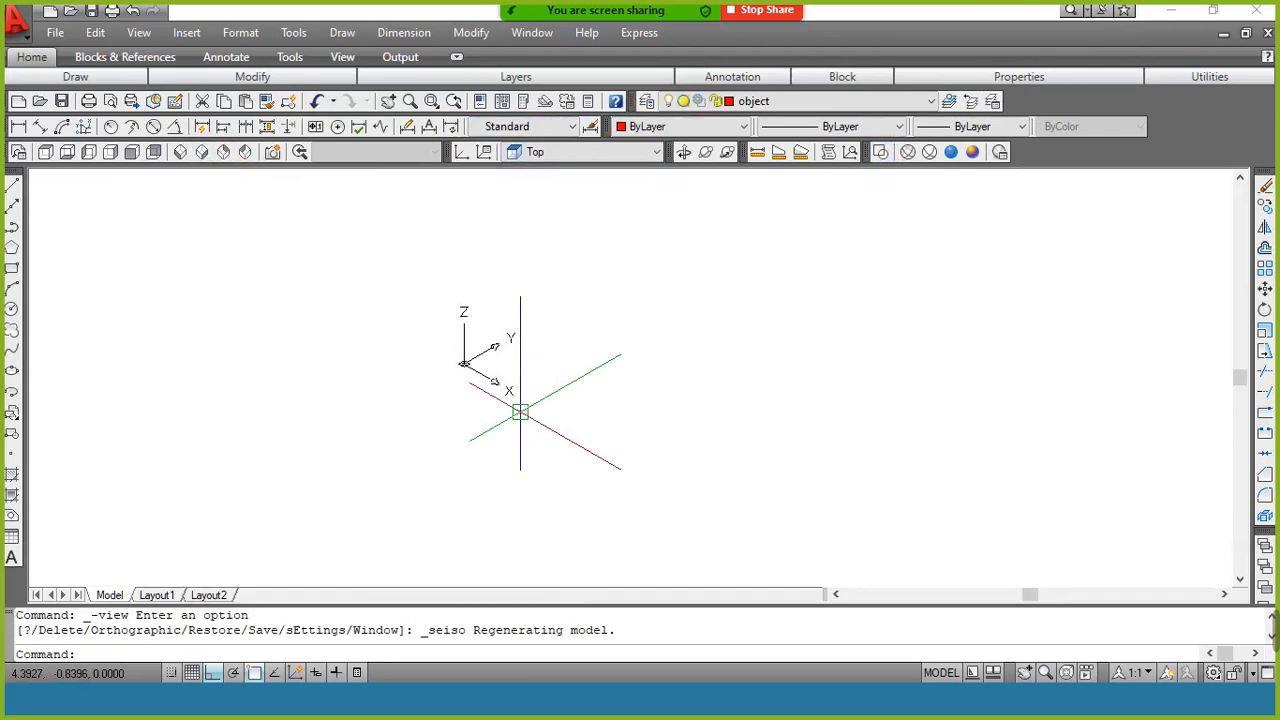
click(605, 152)
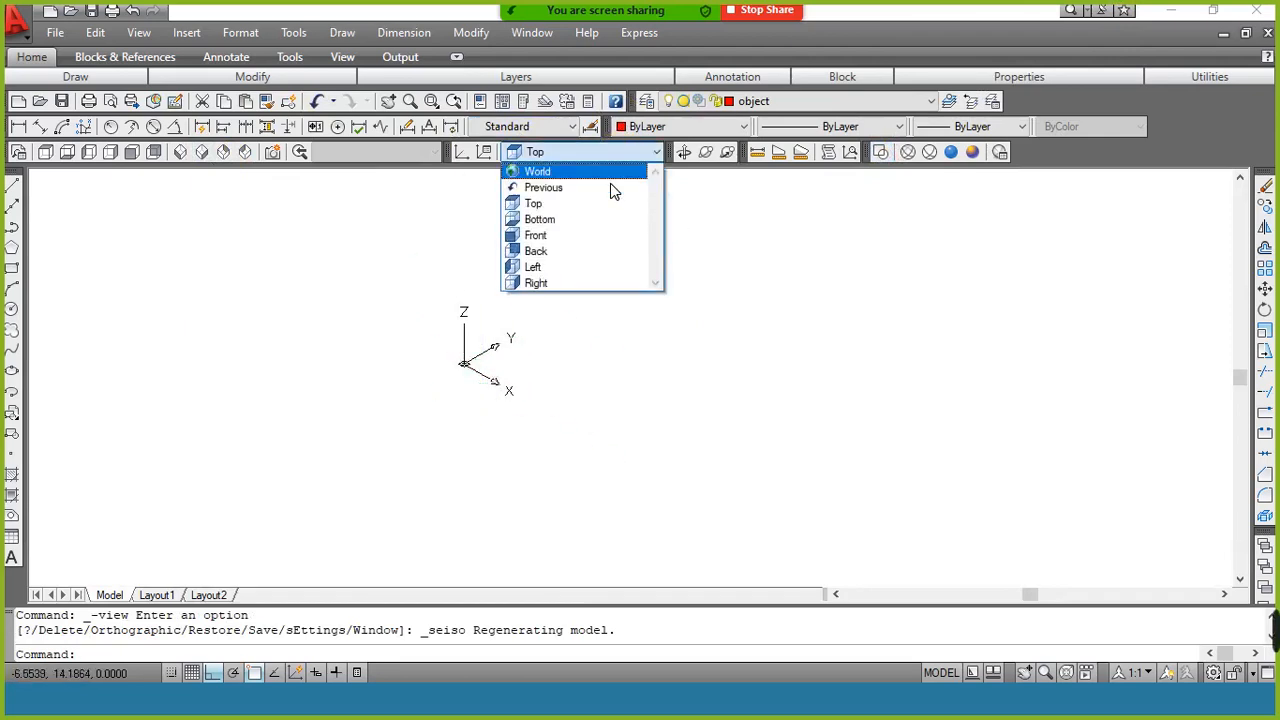
click(609, 235)
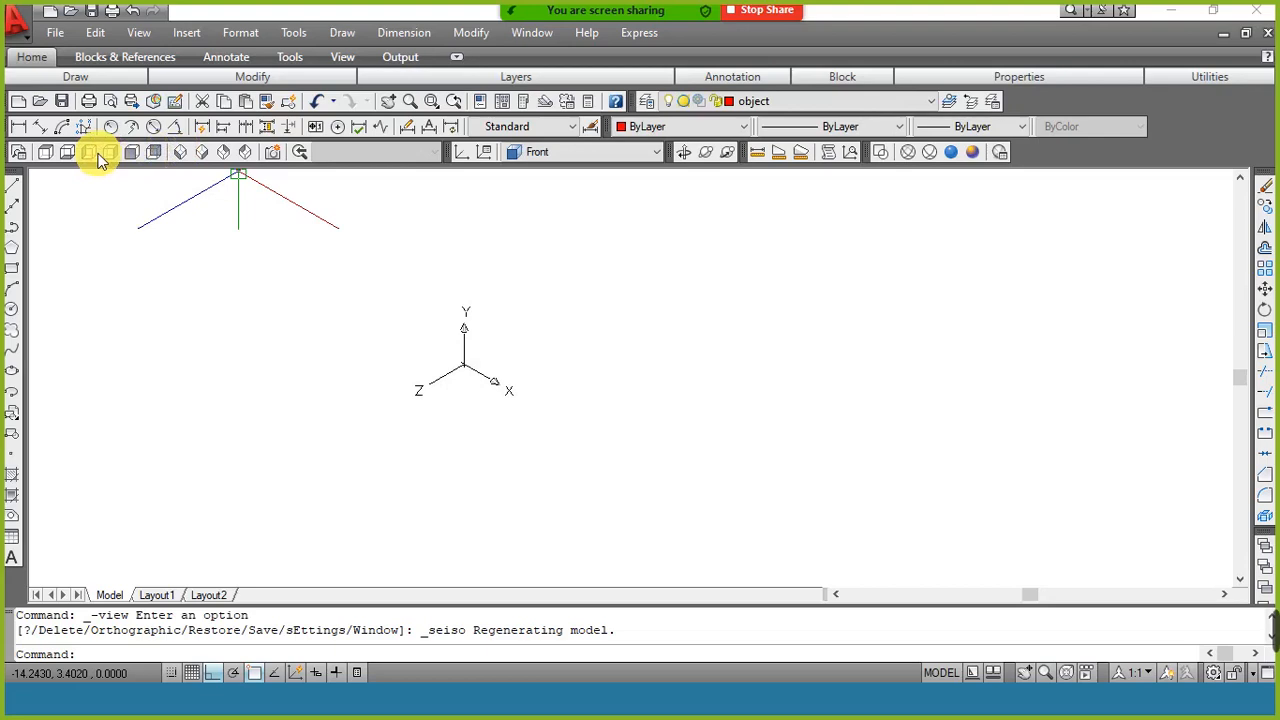
click(131, 152)
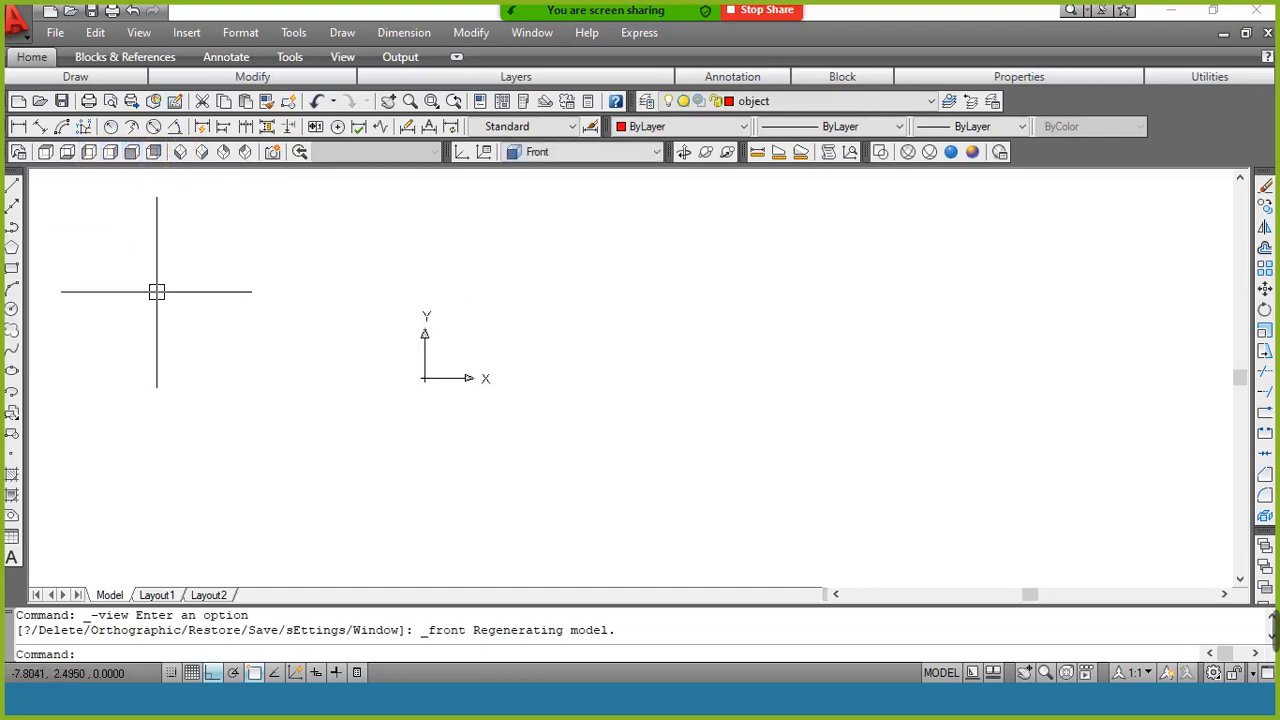
Draw an arc by start point, end point and radius, running from the upper right down to the lower left and bulging up-left
text(c)
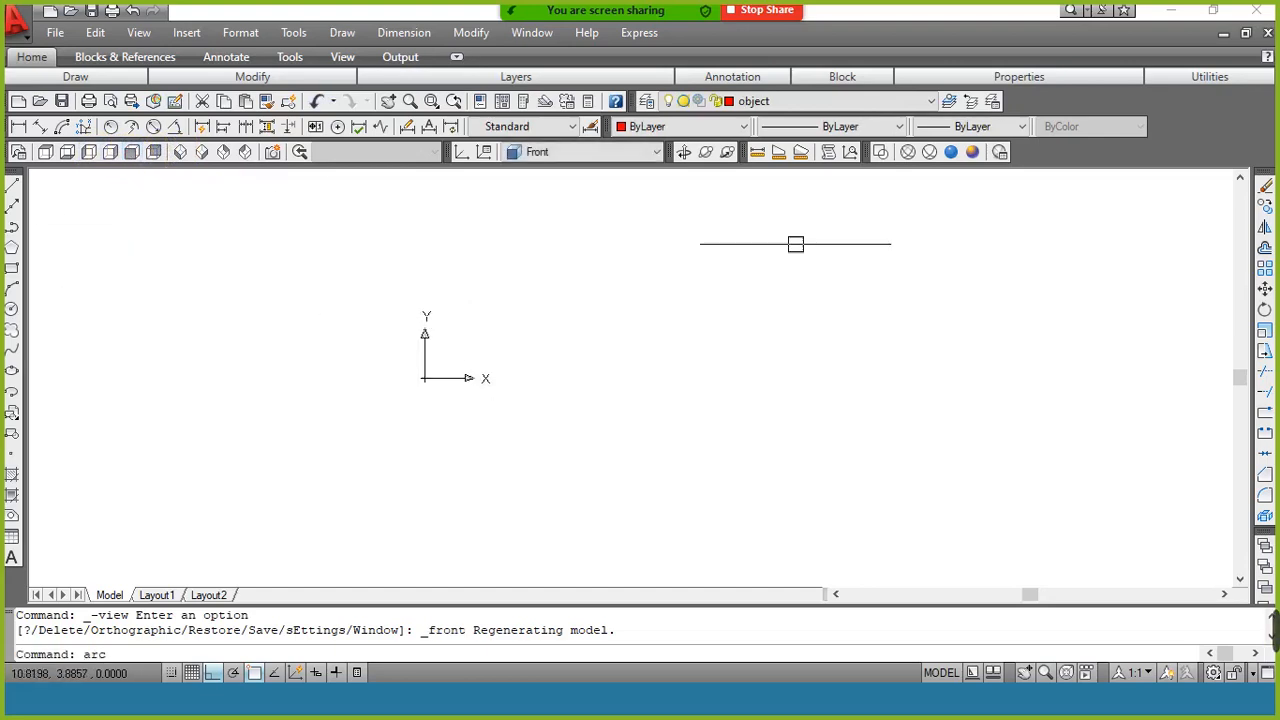
key(Return)
click(826, 224)
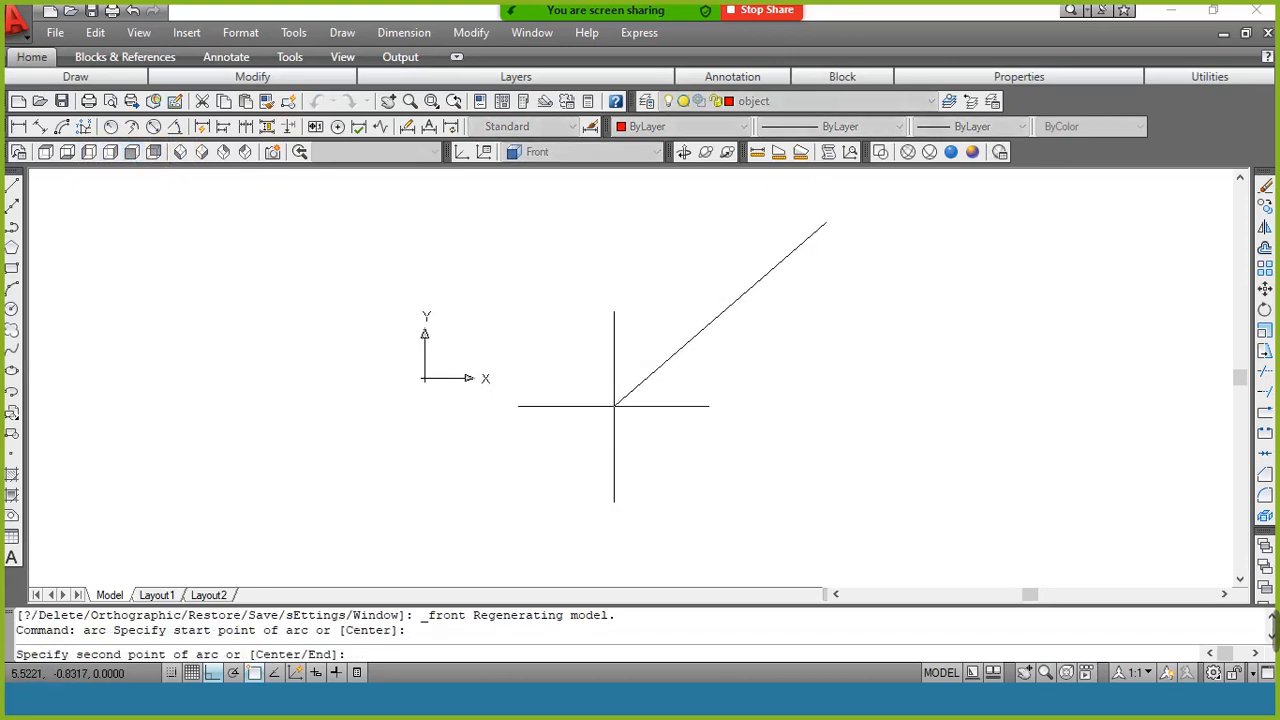
text(e)
key(Return)
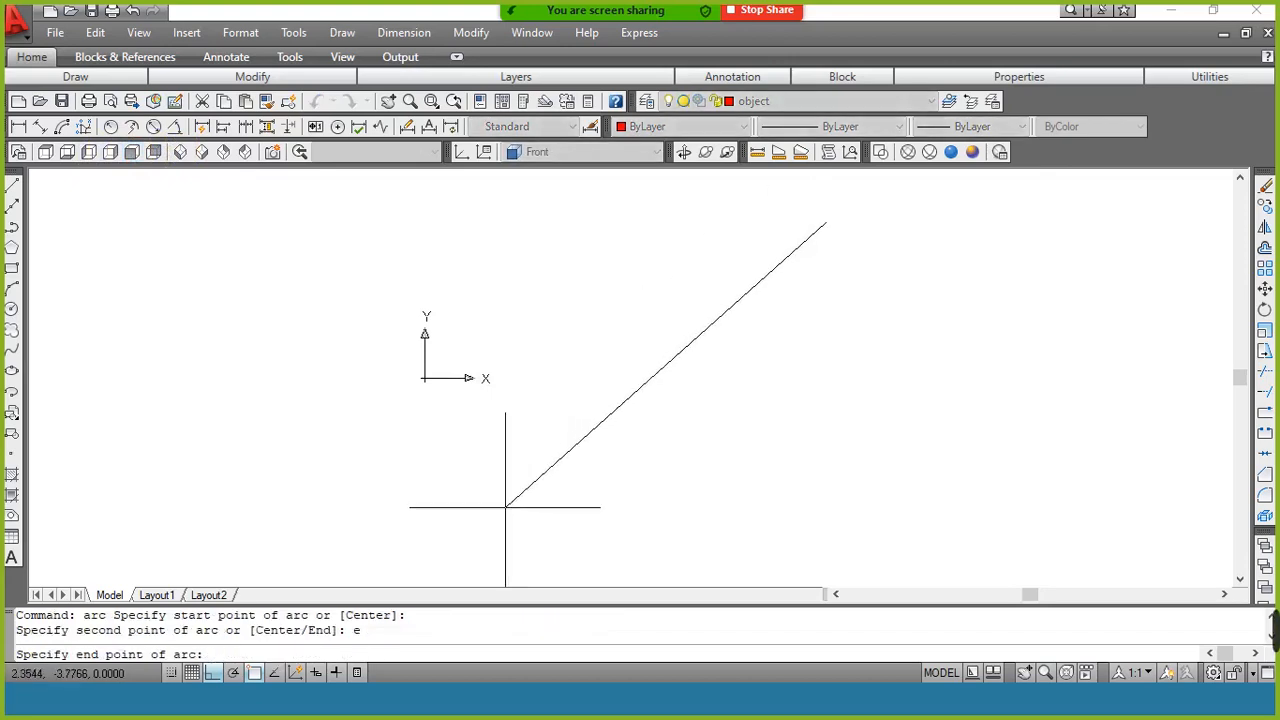
click(504, 509)
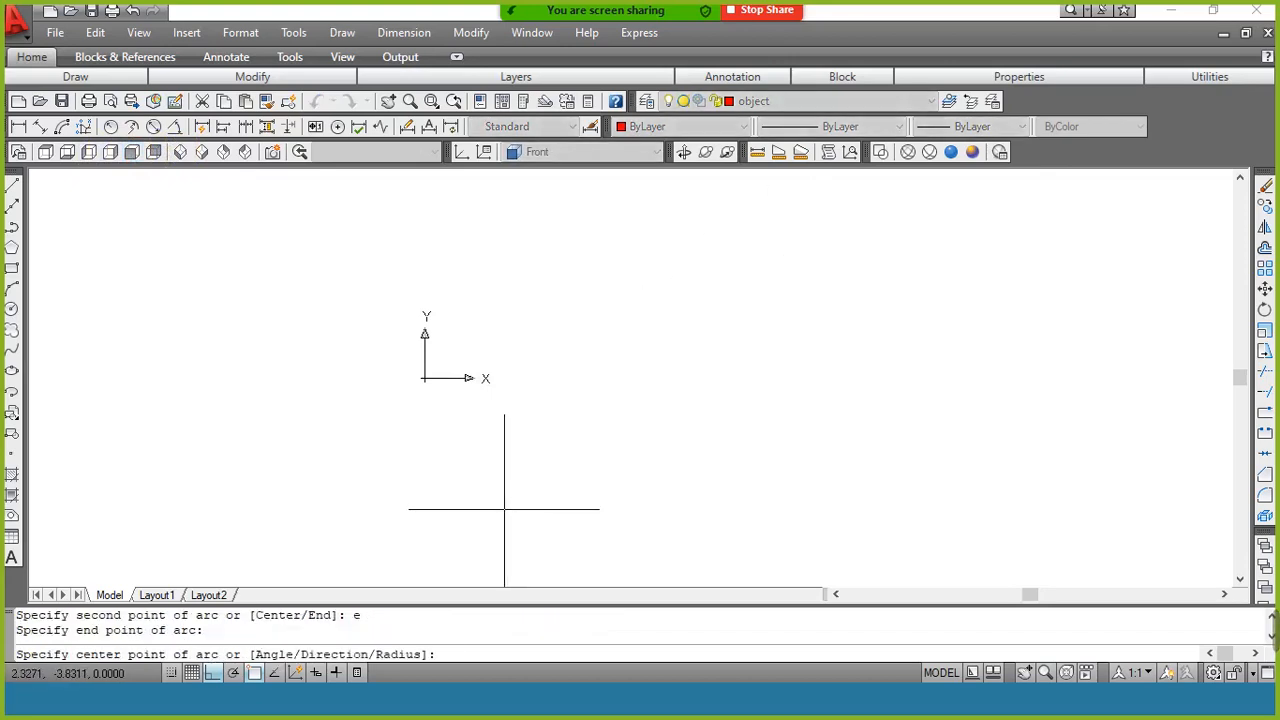
text(r)
key(Return)
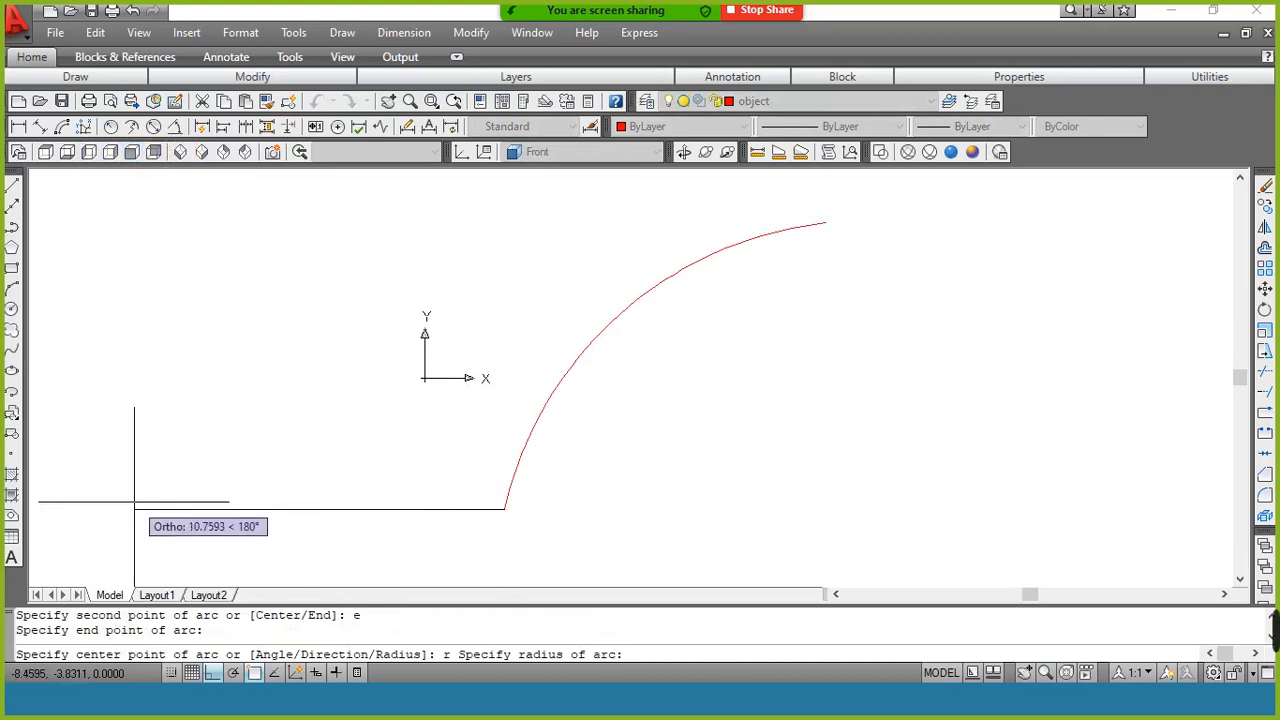
click(188, 503)
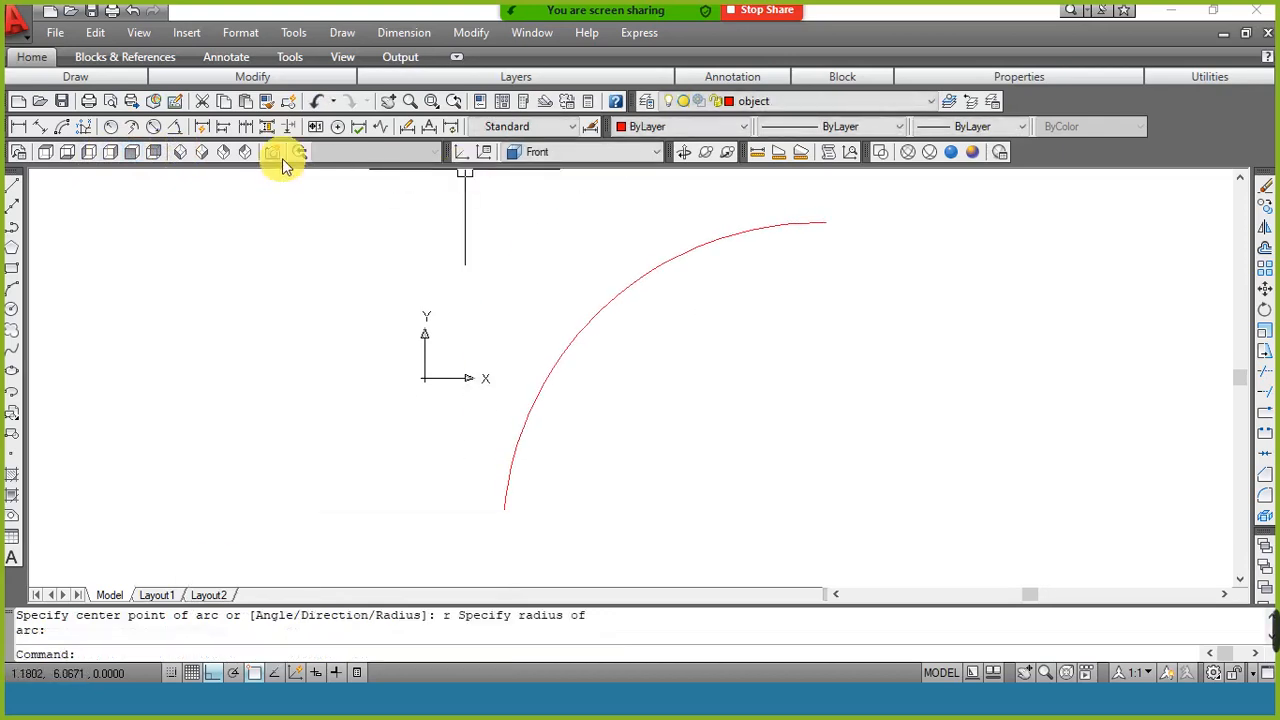
In the southeast isometric view, set the UCS to Top and draw a circle of radius 2 centred on the arc's lower end
click(201, 151)
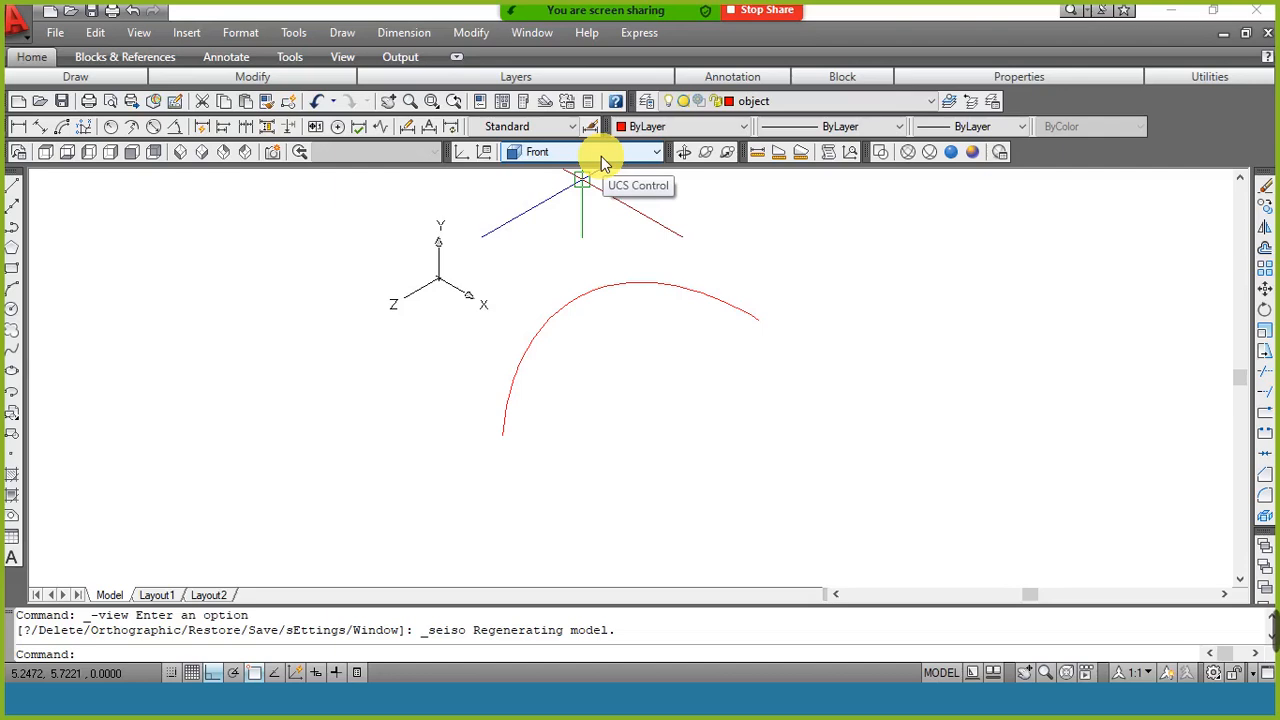
click(555, 152)
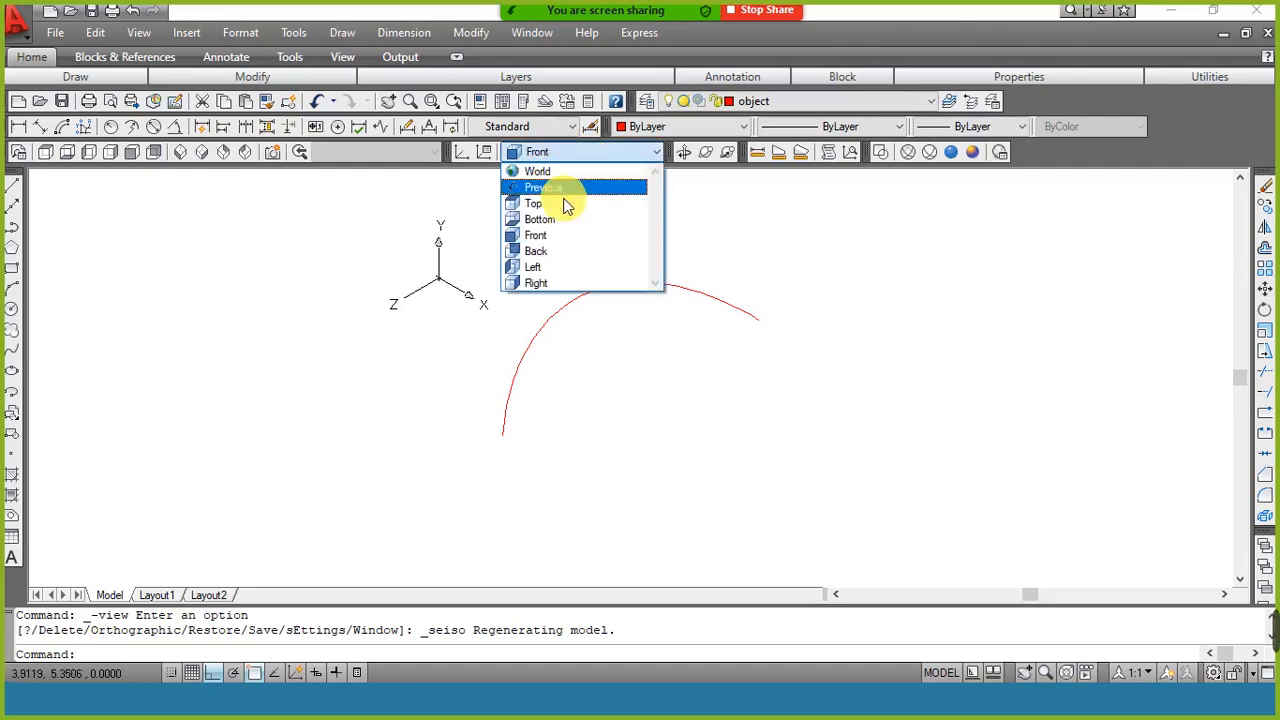
click(565, 204)
text(c)
key(Return)
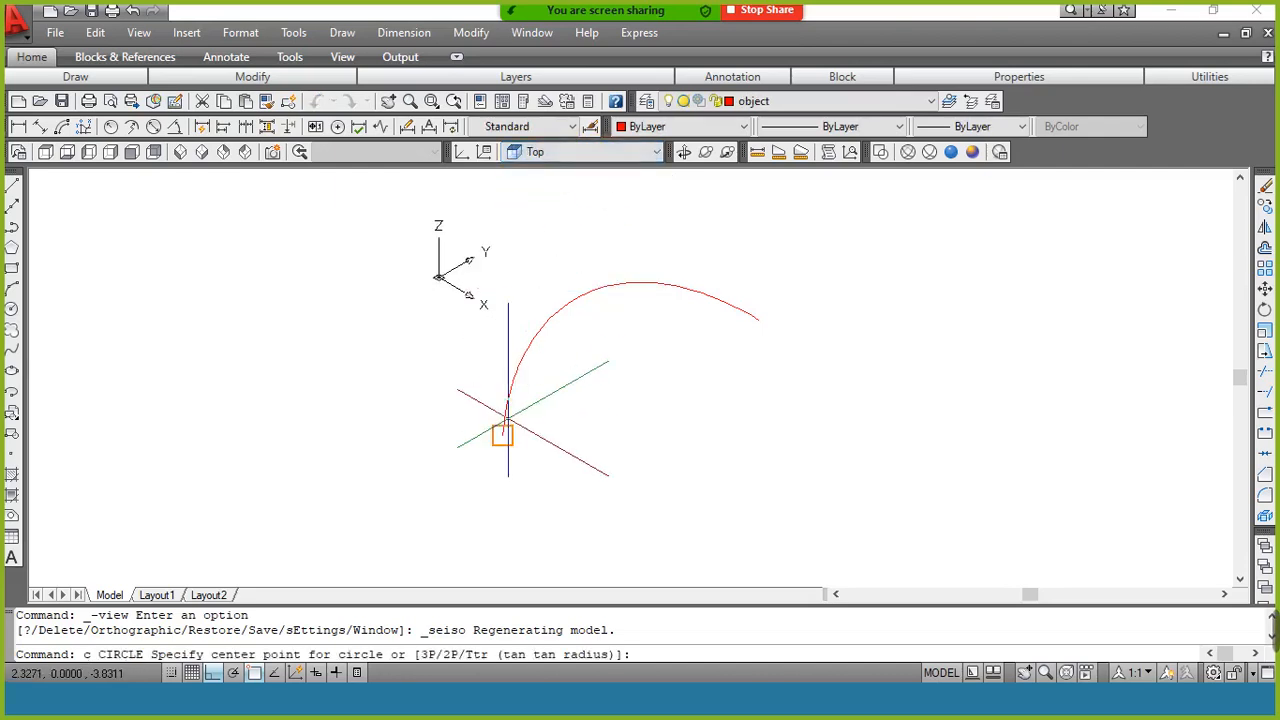
click(502, 434)
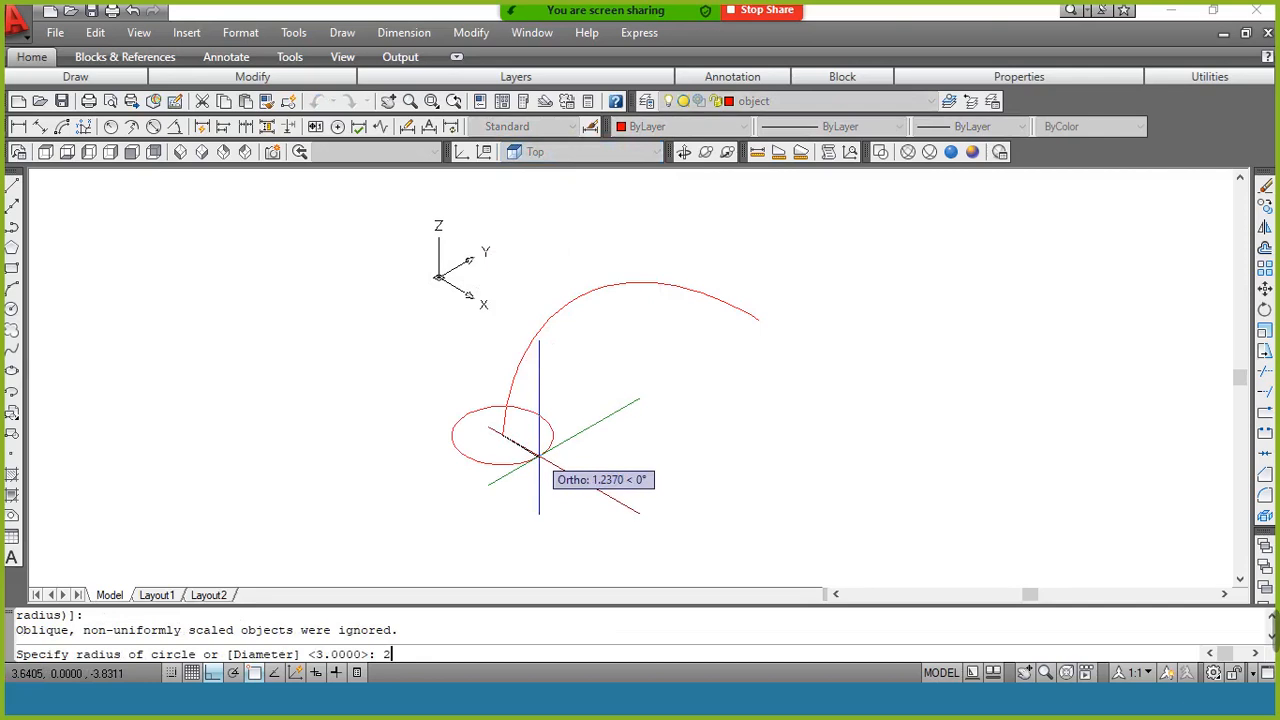
text(2)
key(Return)
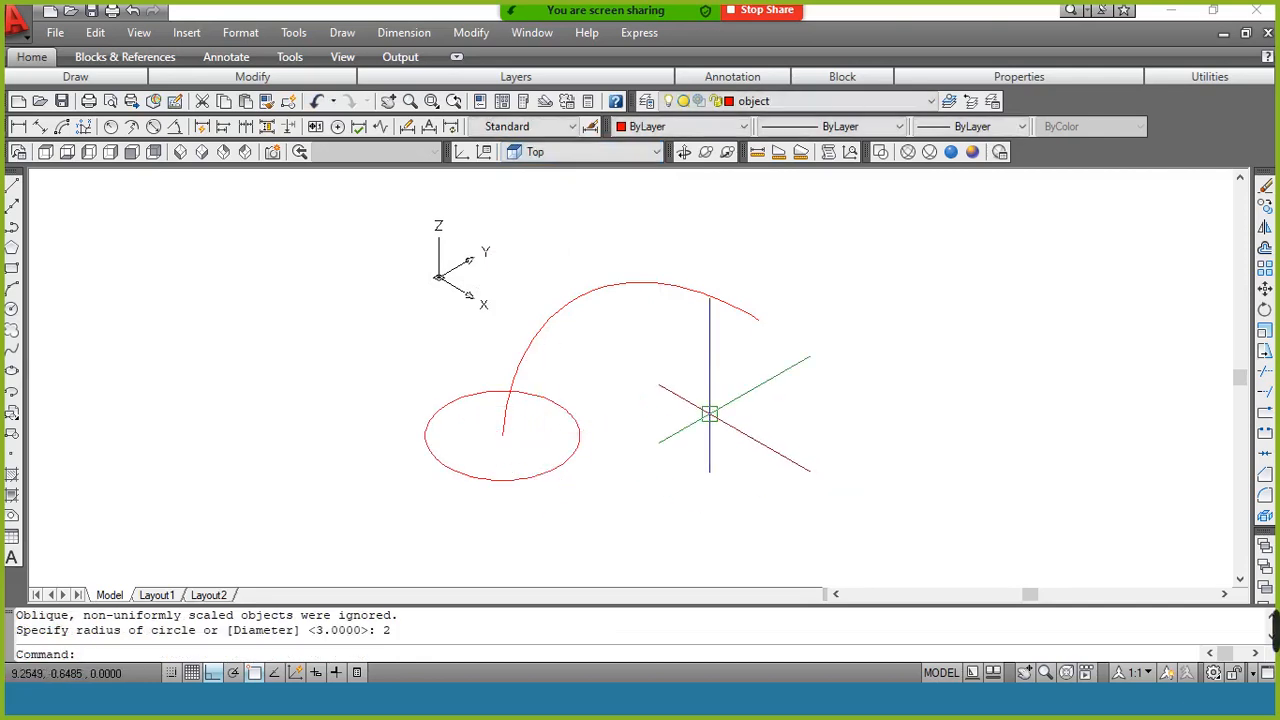
text(c)
key(Return)
click(586, 292)
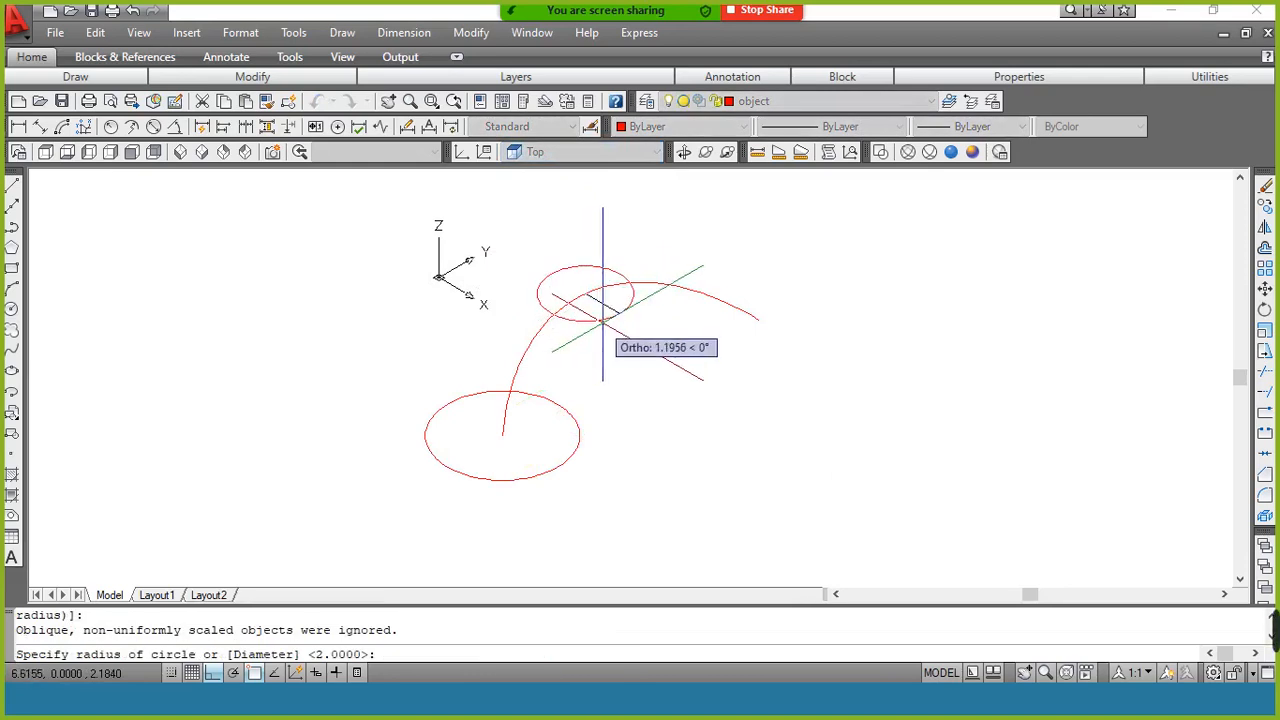
key(Escape)
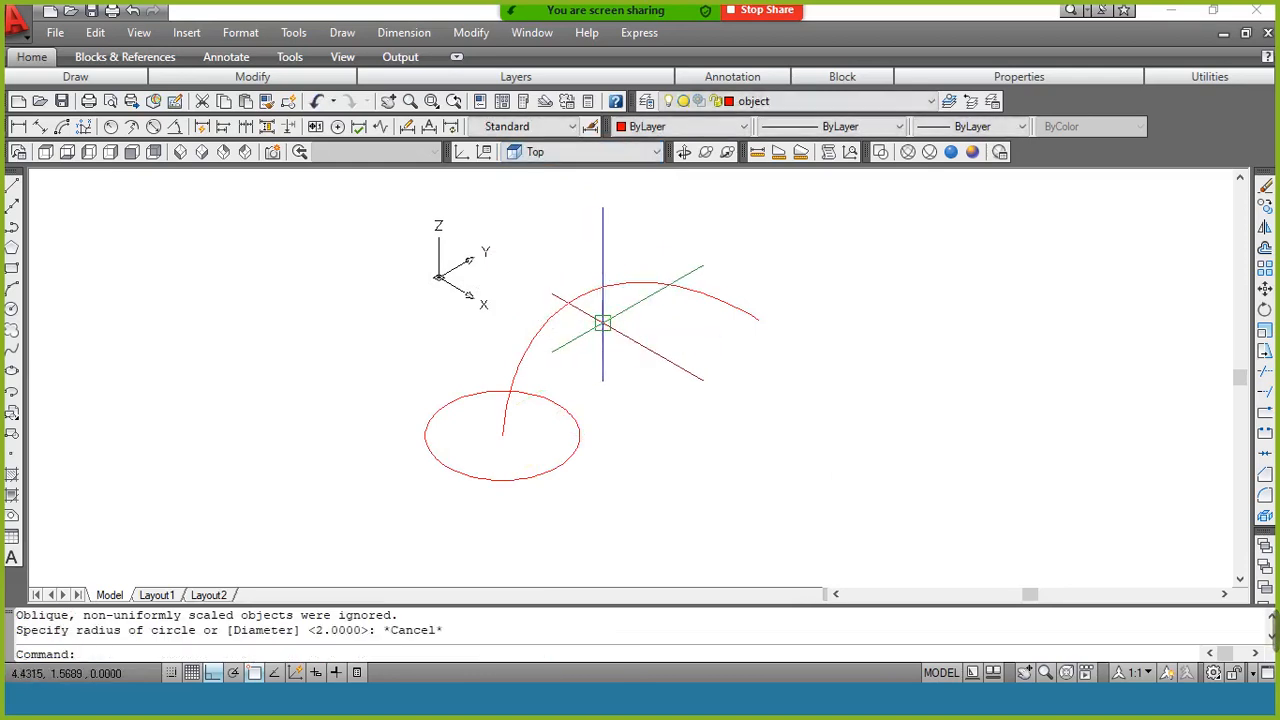
Draw a five-sided polygon centred on the arc's midpoint, inscribed in a circle of radius 1.5
text(pol)
key(Return)
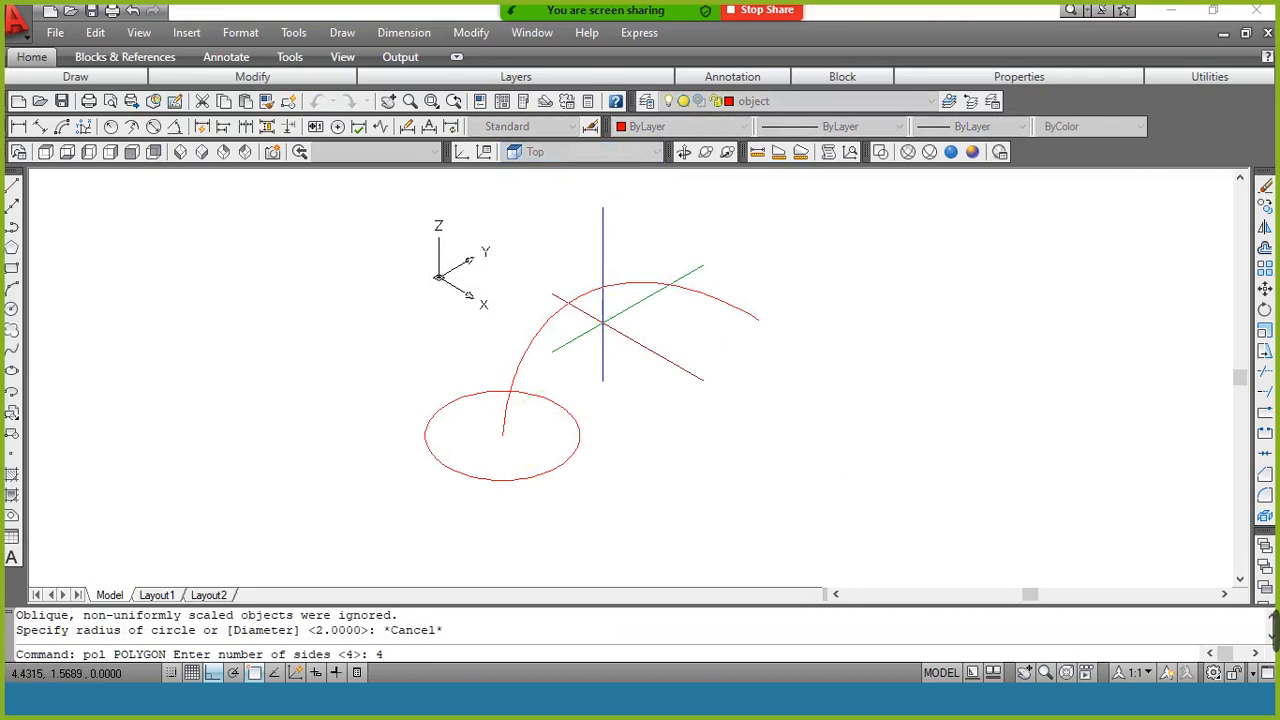
key(Return)
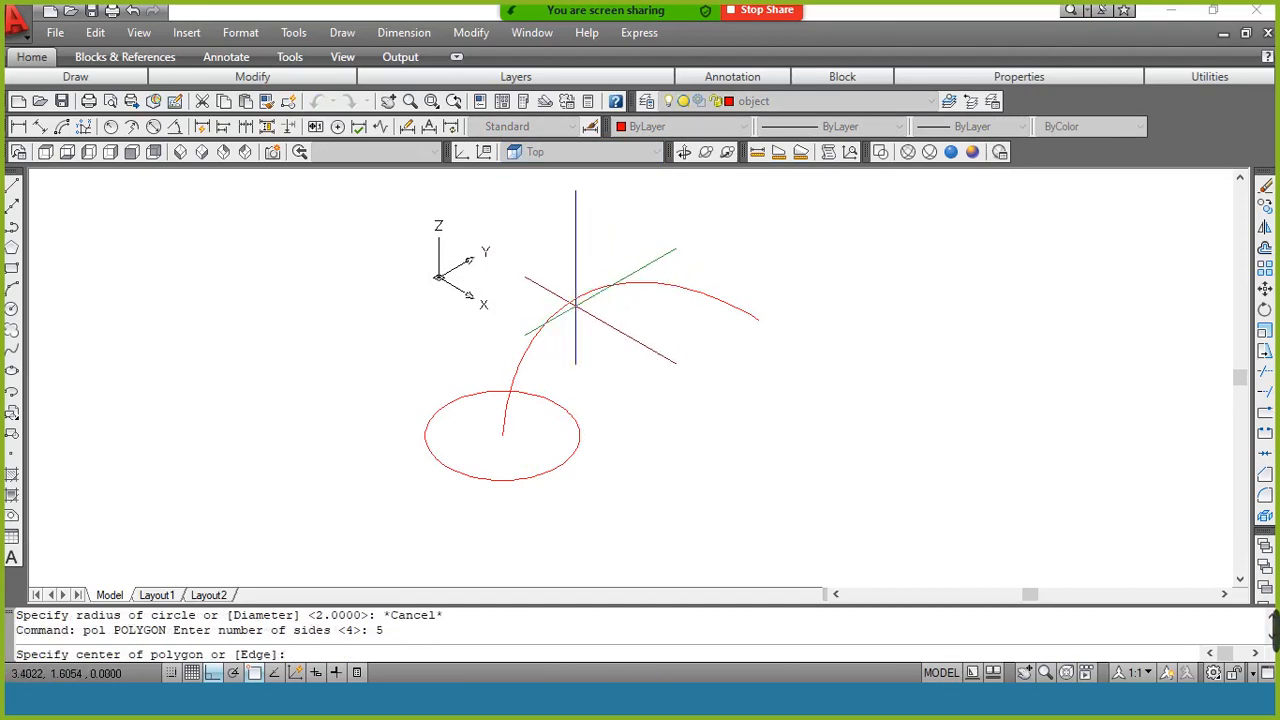
click(586, 297)
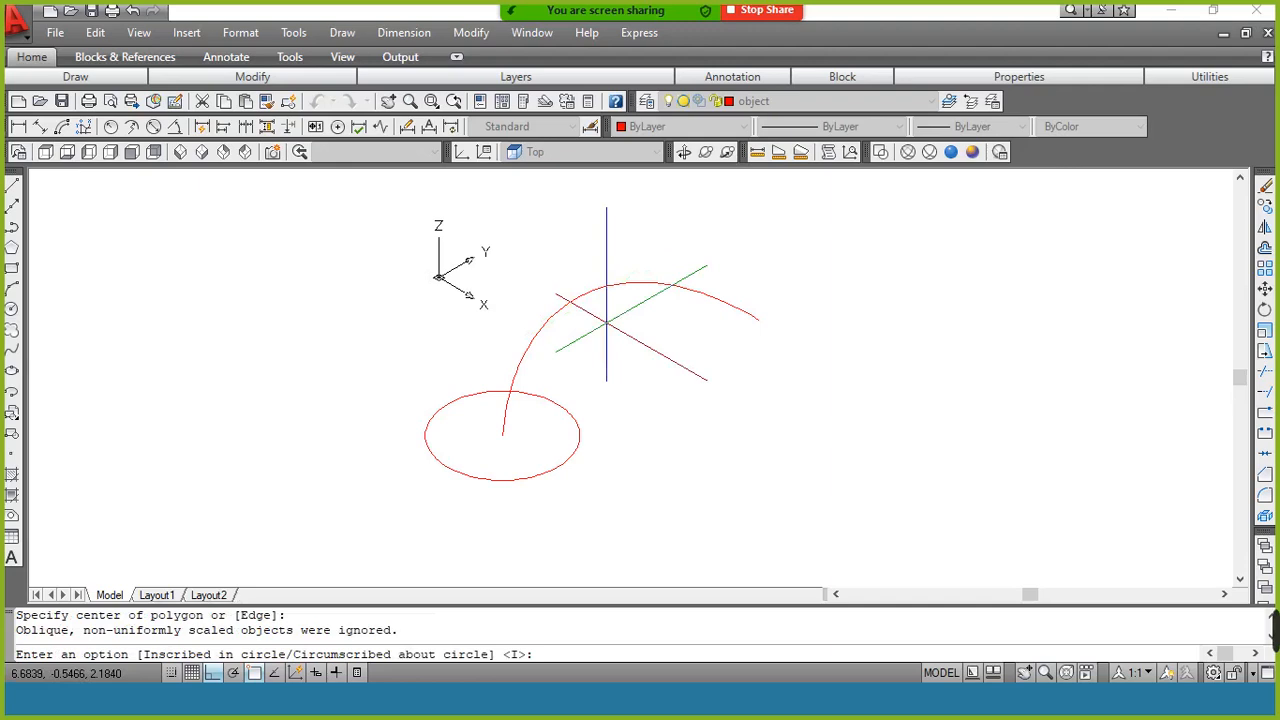
key(Return)
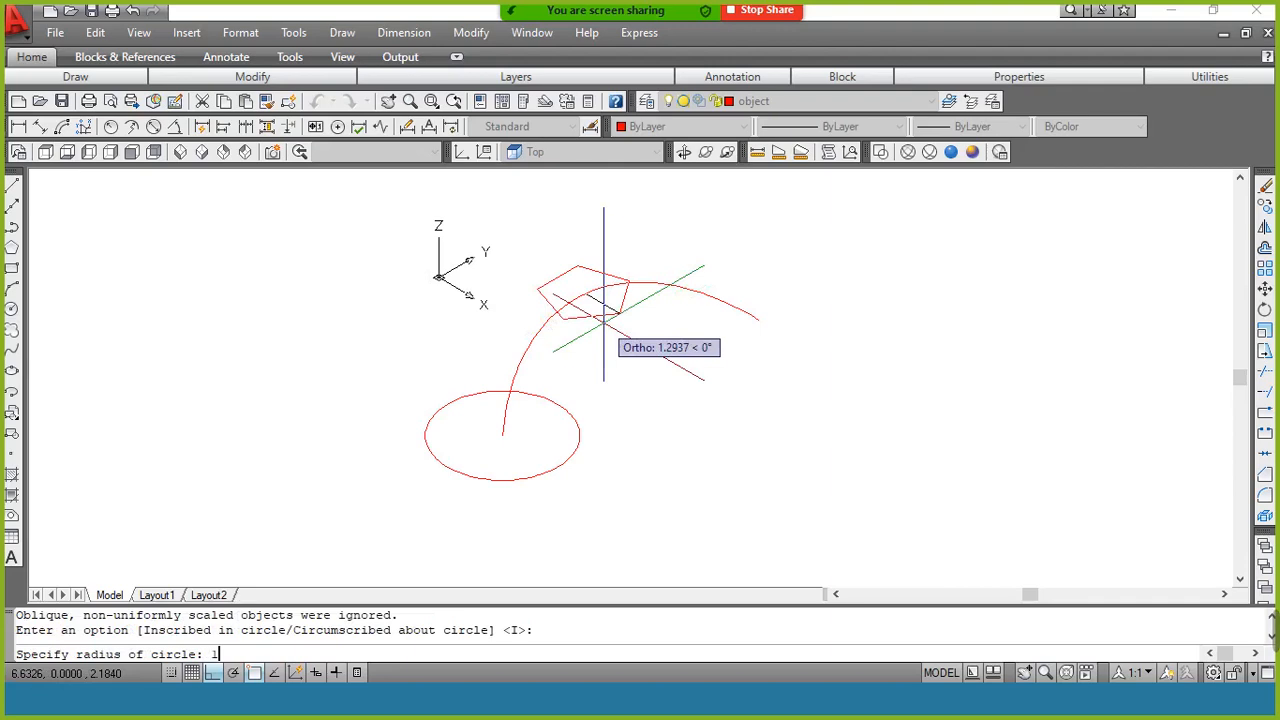
text(1.5)
key(Return)
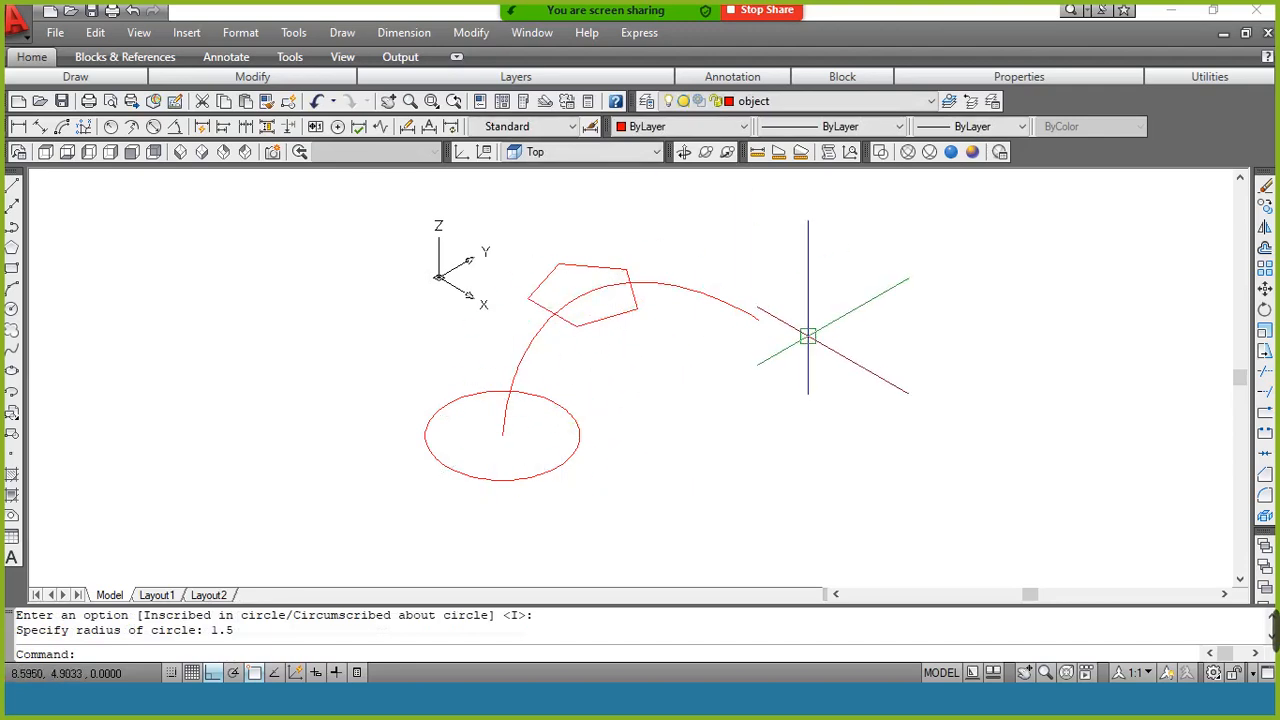
Set the UCS to Right and draw a circle of radius 1 centred on the arc's other end
click(645, 152)
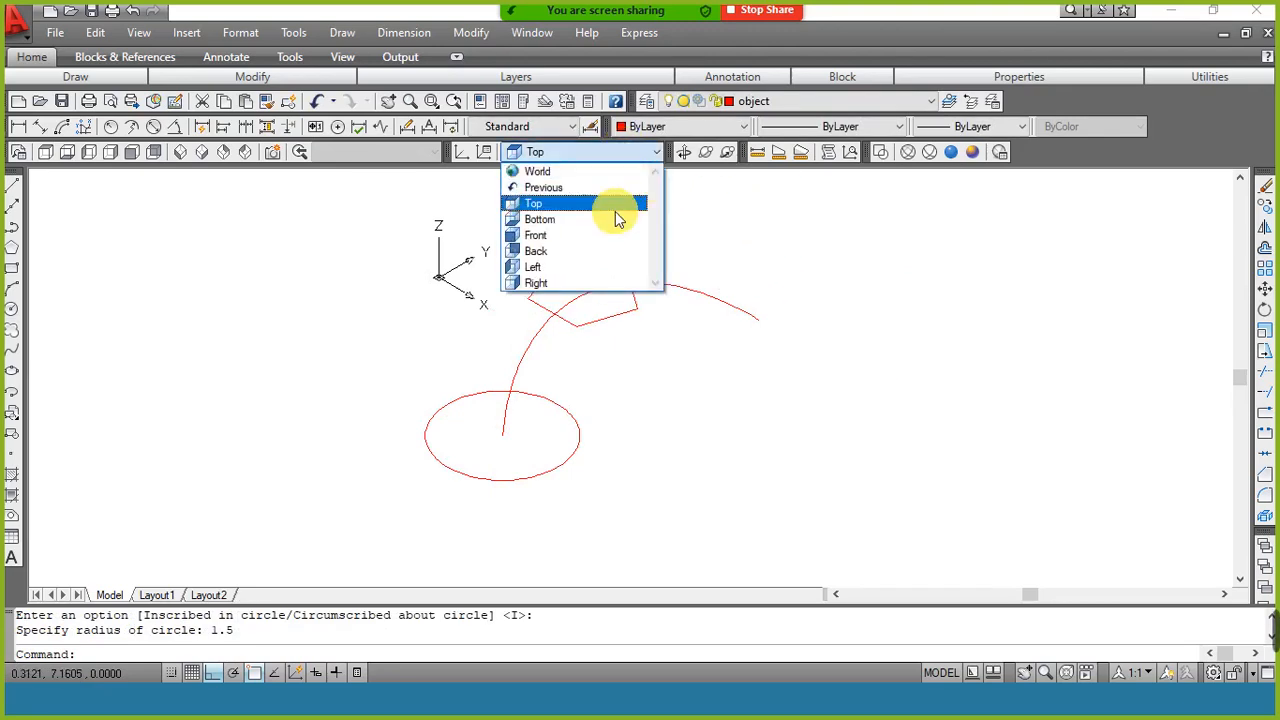
click(578, 284)
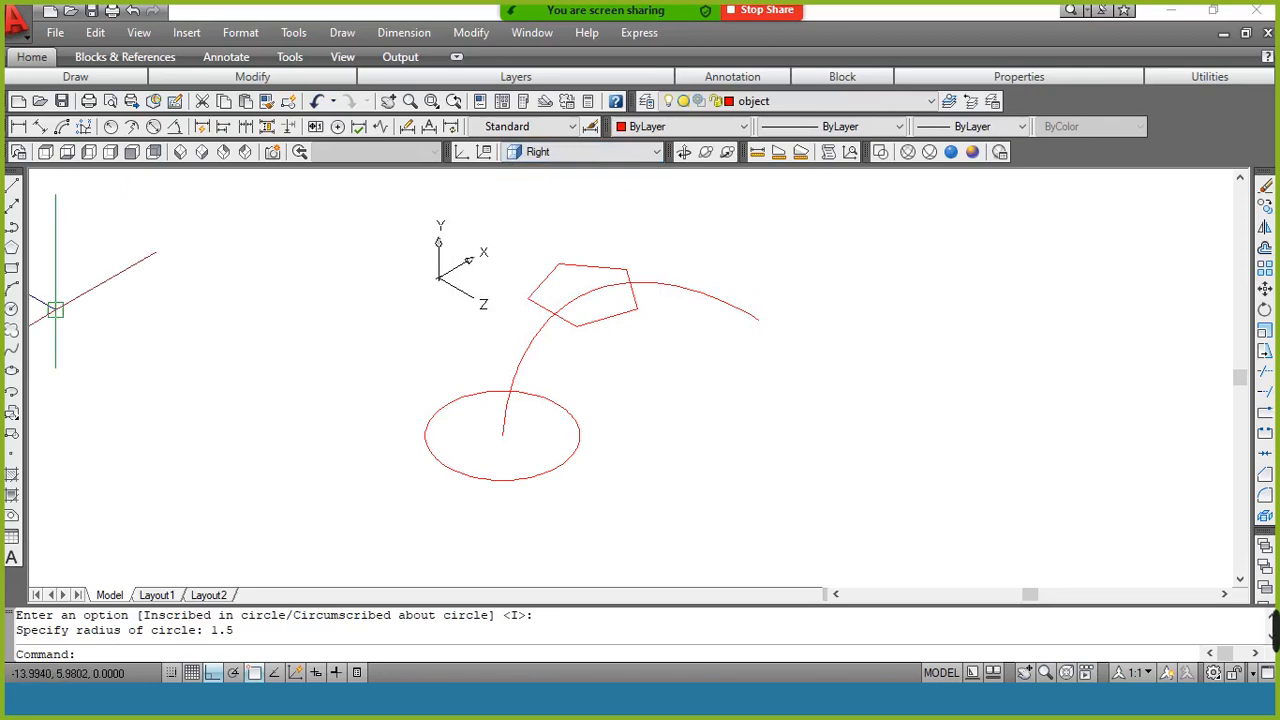
click(12, 308)
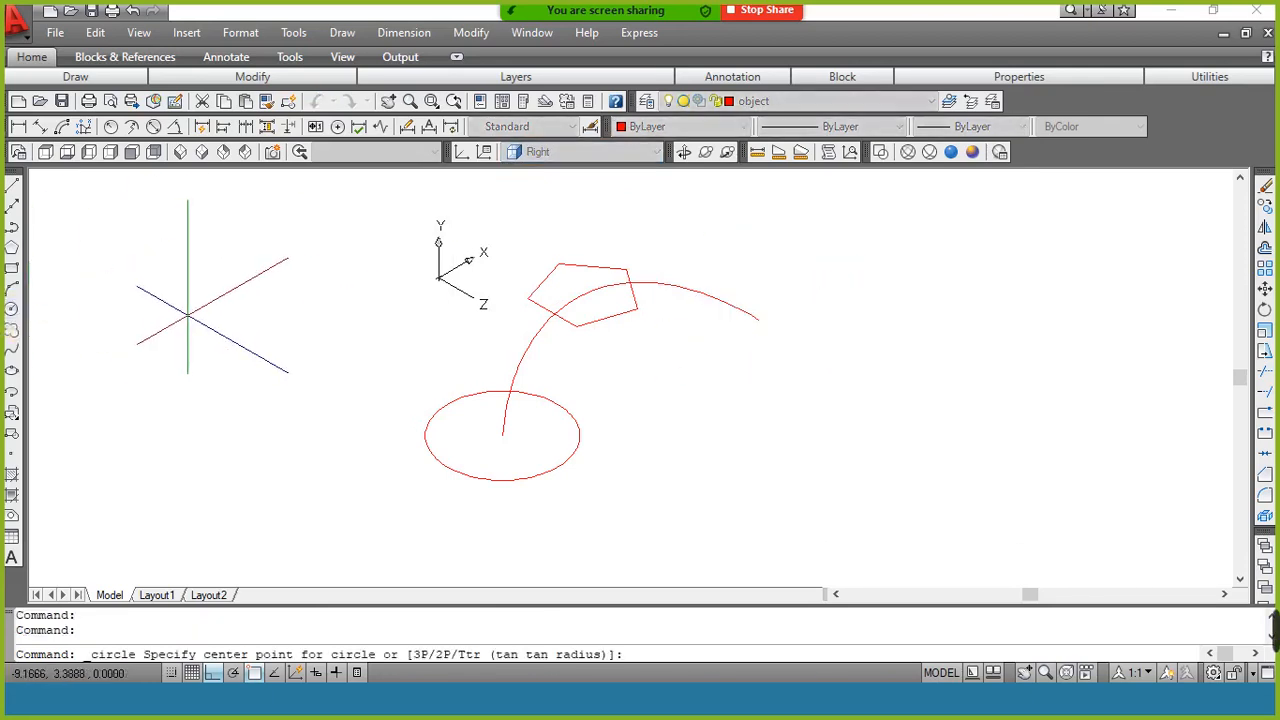
click(750, 317)
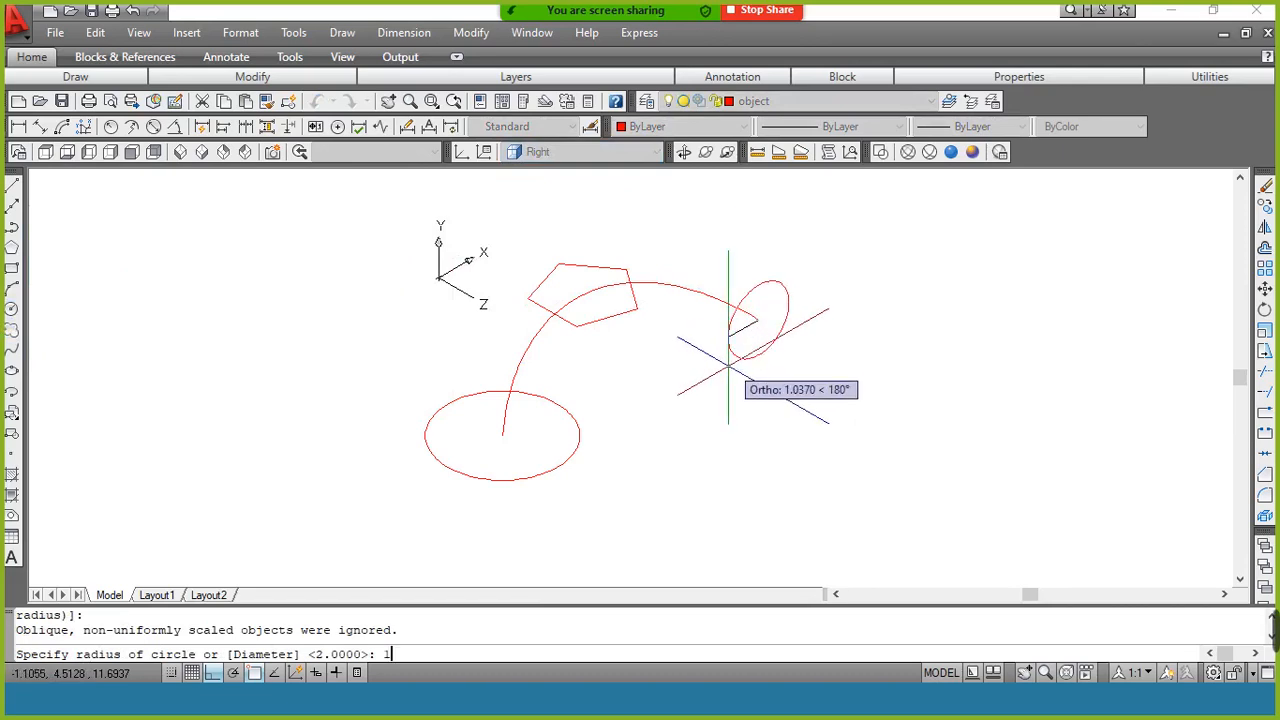
text(1)
key(Return)
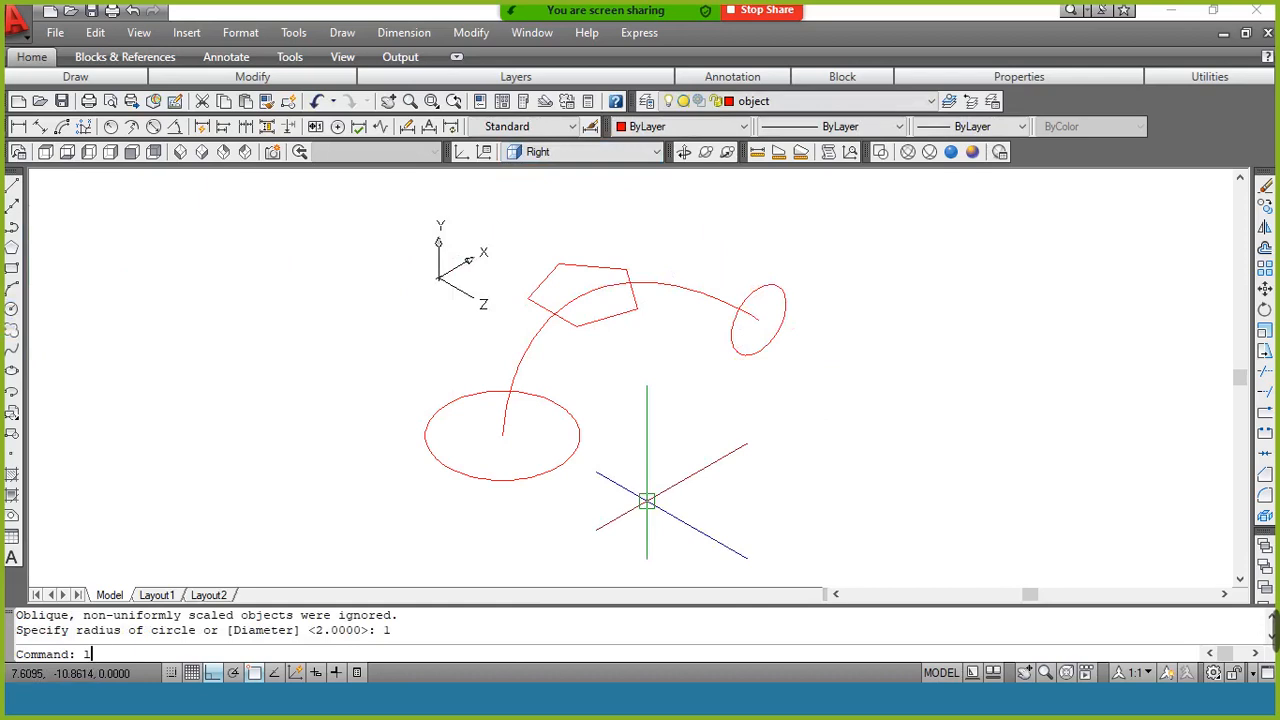
Loft through the large circle, the pentagon and the small circle, using cross sections only with Smooth Fit
key(Return)
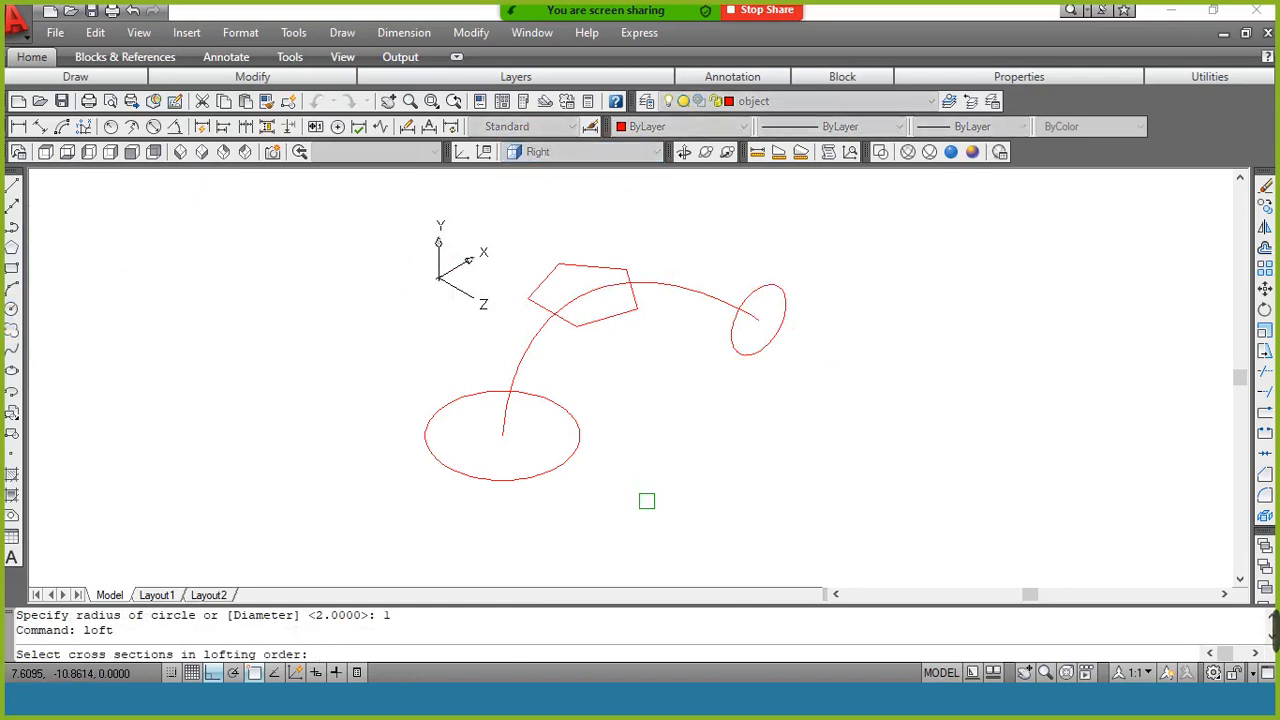
click(580, 433)
click(595, 327)
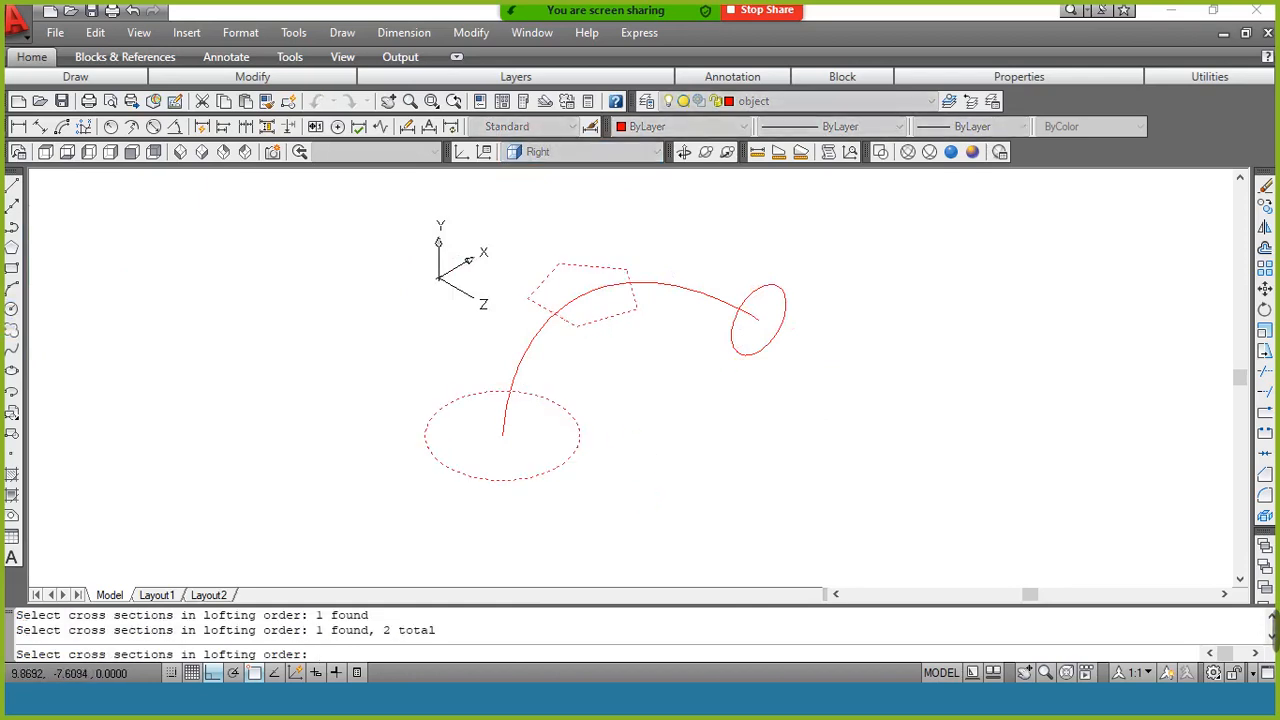
key(Return)
key(Return)
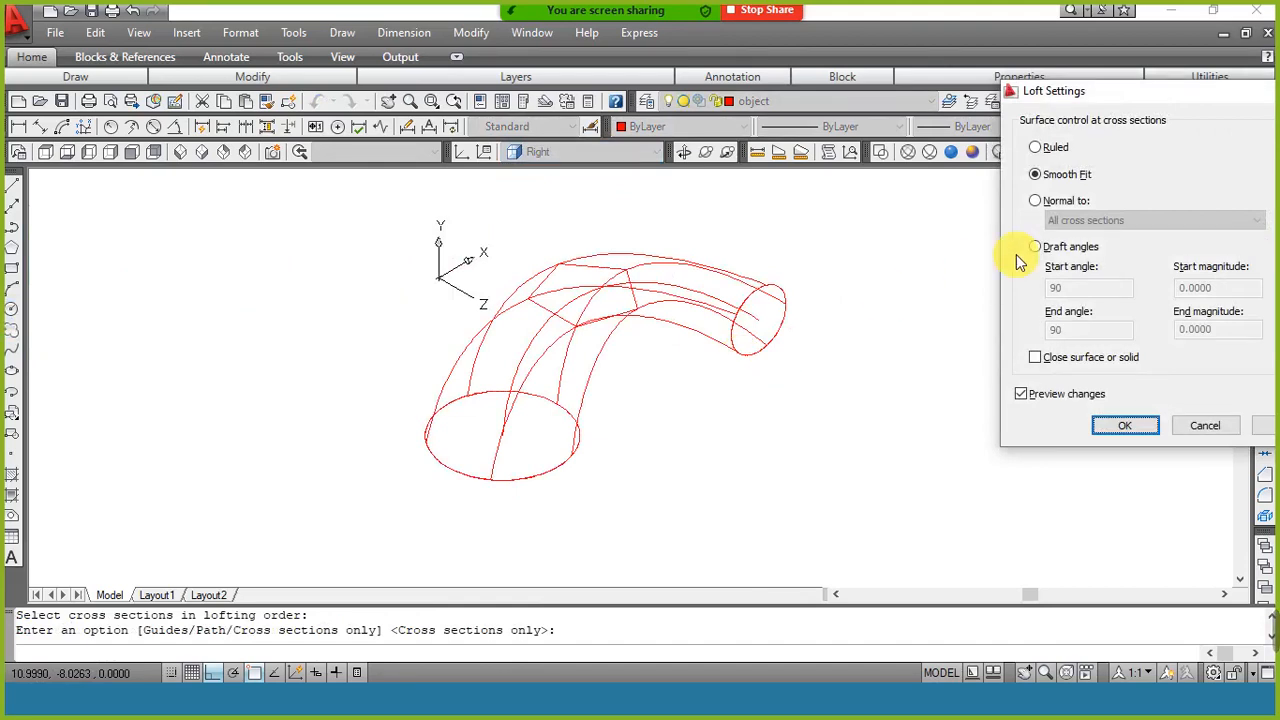
click(1108, 428)
Set the visual style to Conceptual and orbit around the curved lofted solid to inspect it from the side
click(972, 151)
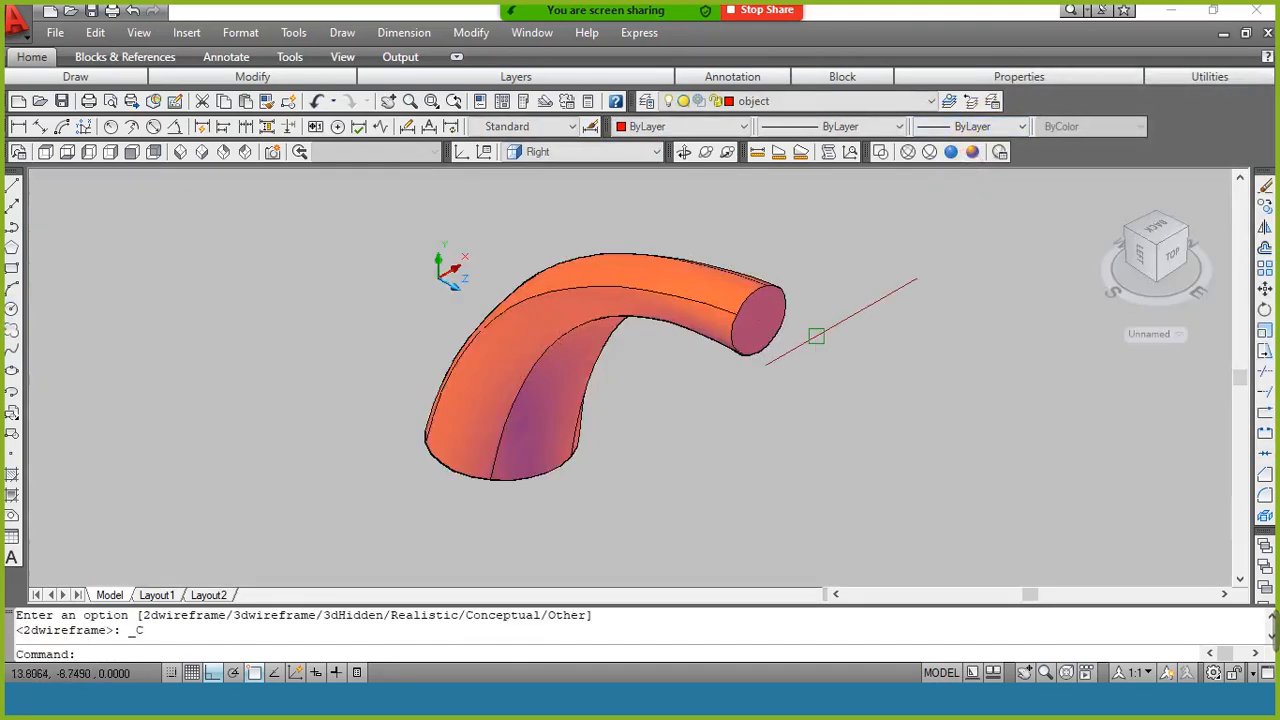
click(684, 151)
drag(651, 314, 426, 423)
drag(766, 286, 548, 400)
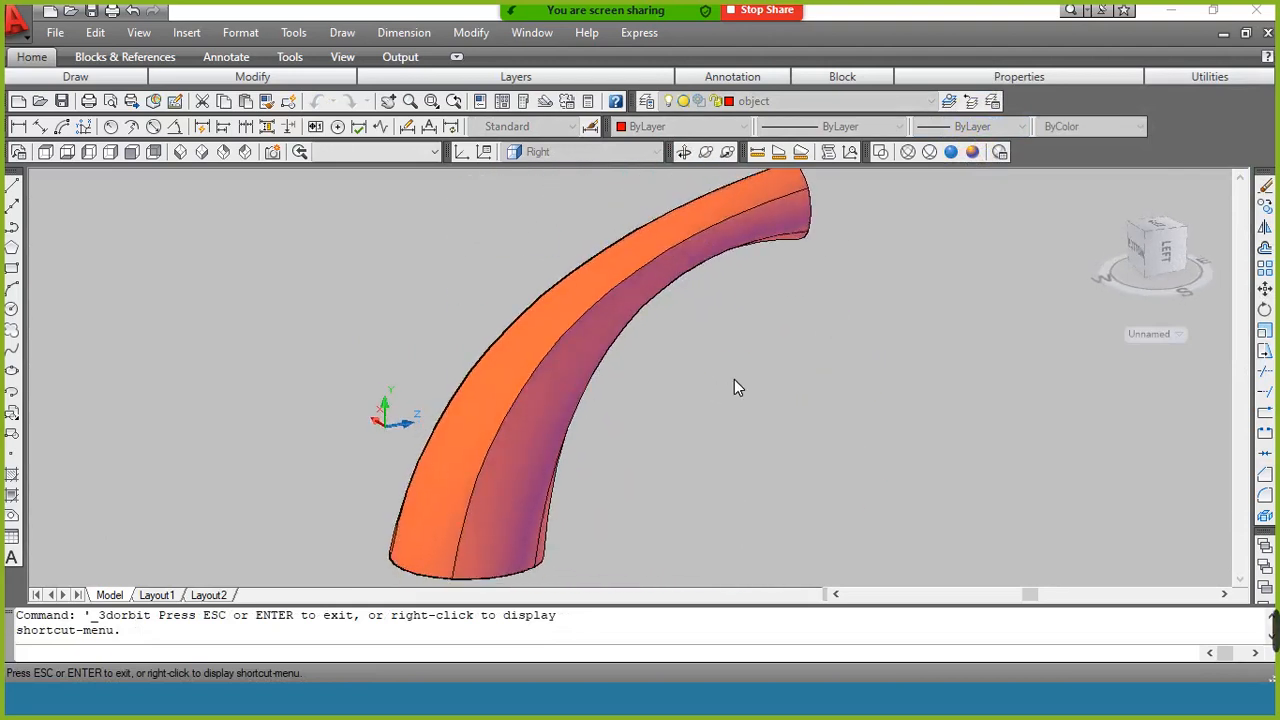
right_click(734, 388)
click(818, 33)
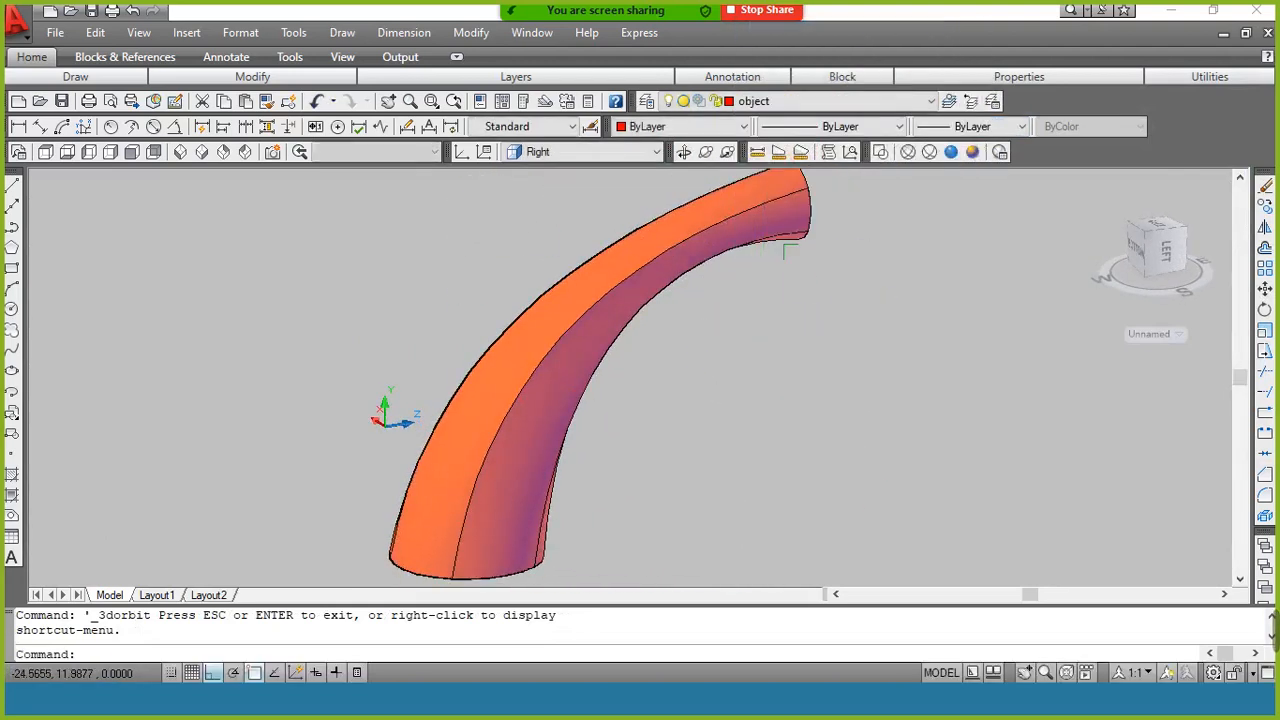
Erase the curved lofted solid and the arc beneath it, and dismiss the sub-selection tip
click(806, 228)
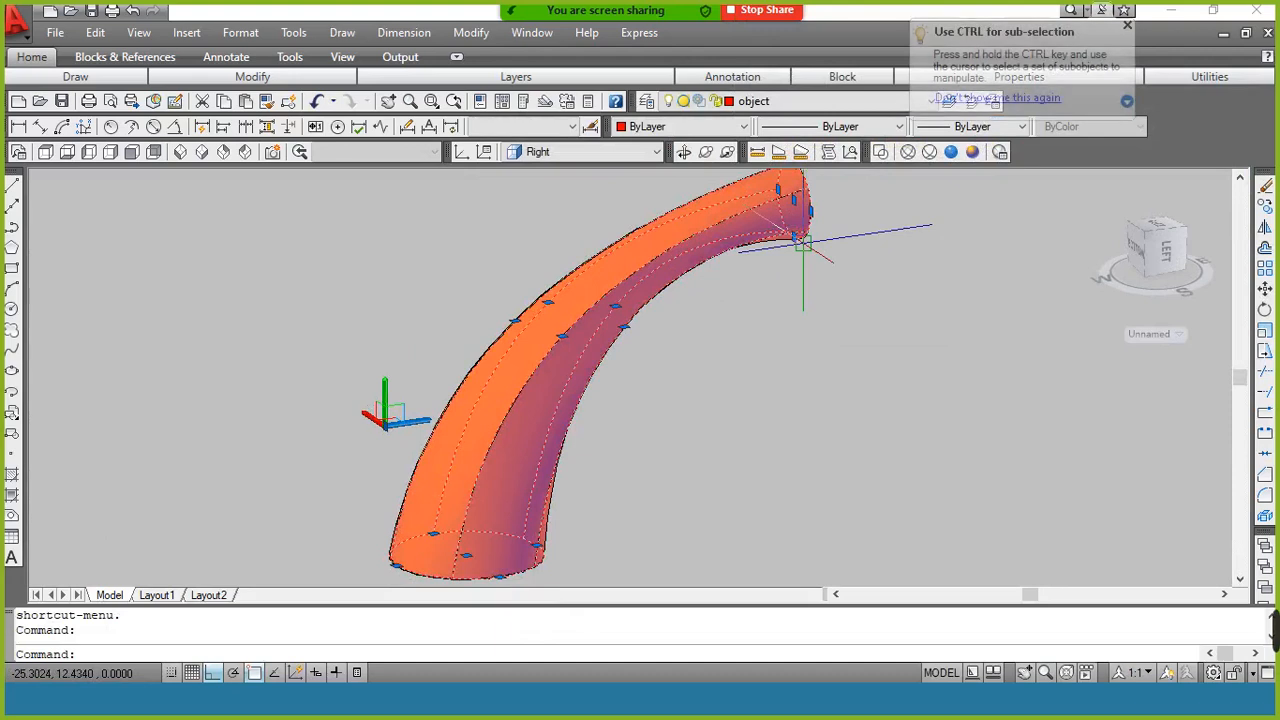
text(e)
key(Return)
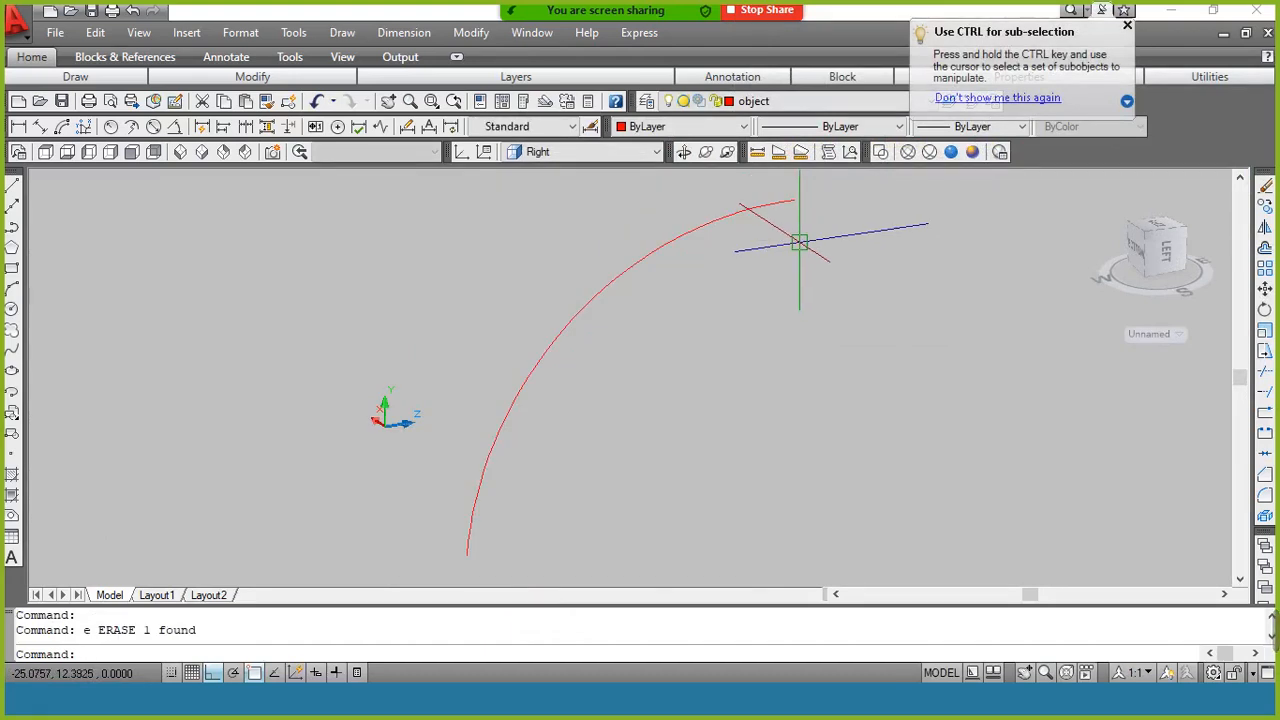
click(773, 208)
text(e)
key(Return)
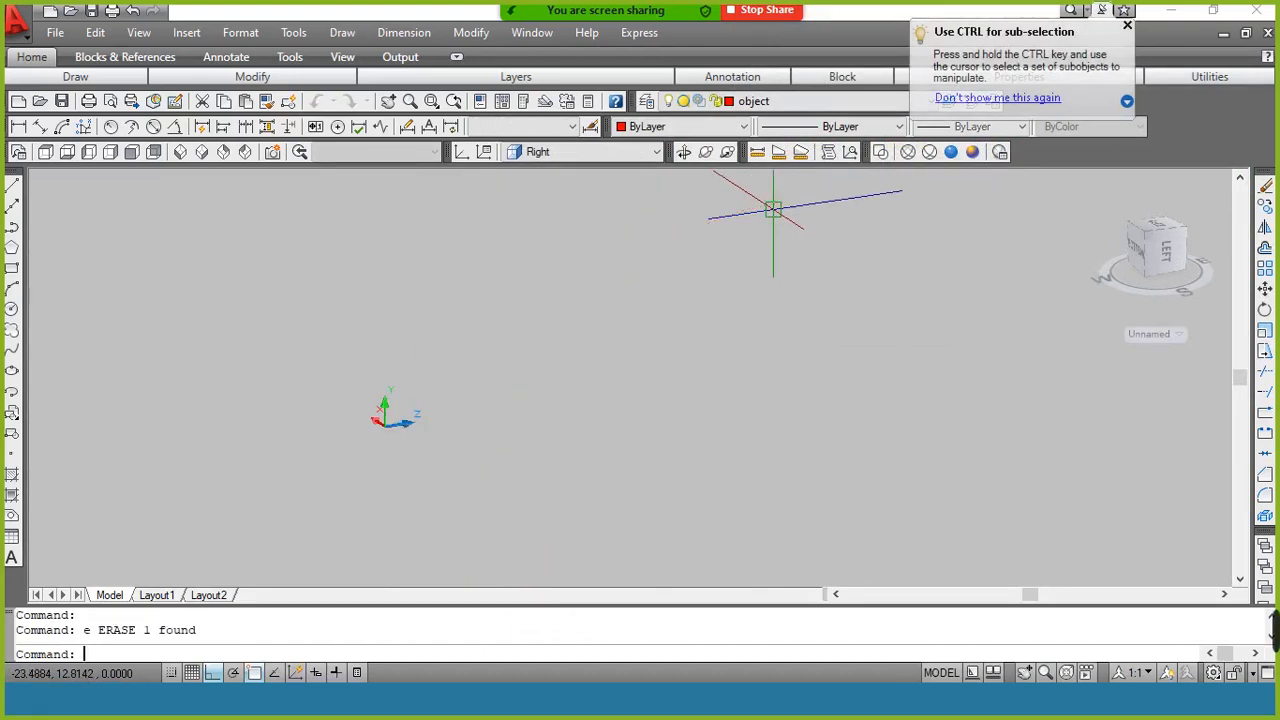
click(1125, 30)
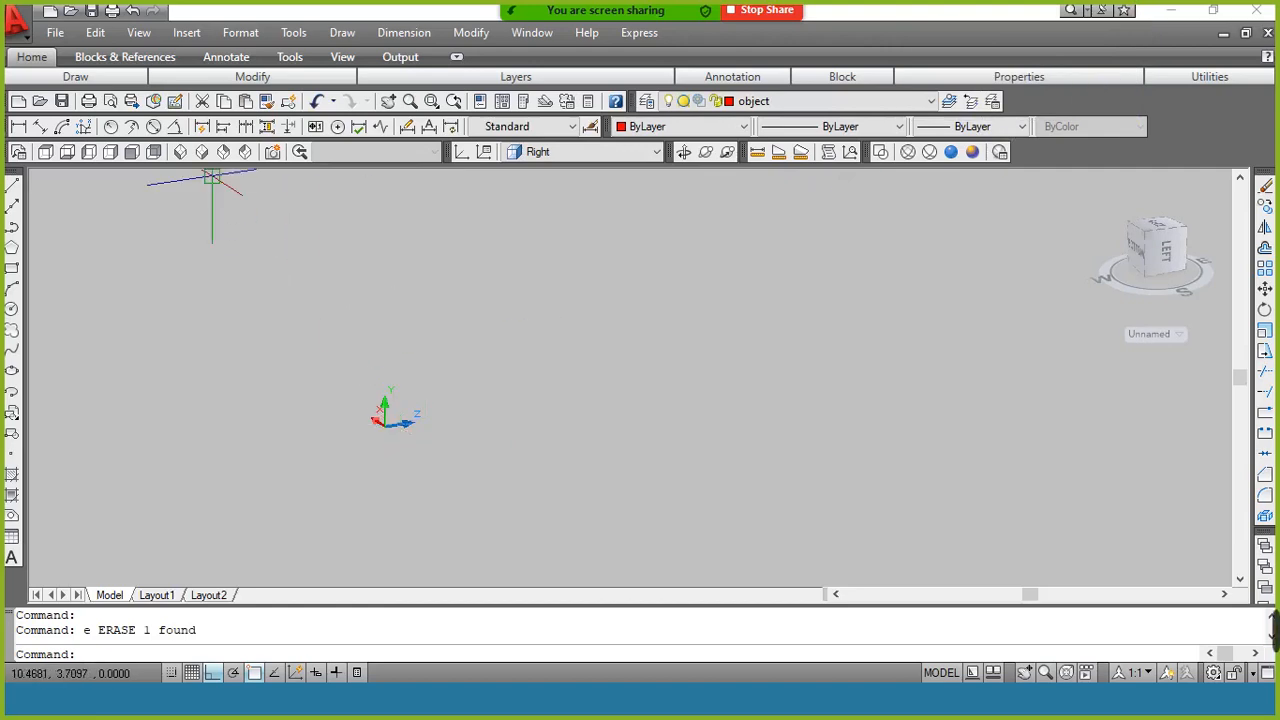
Switch to the southeast isometric view and set the visual style to 2D Wireframe
click(886, 155)
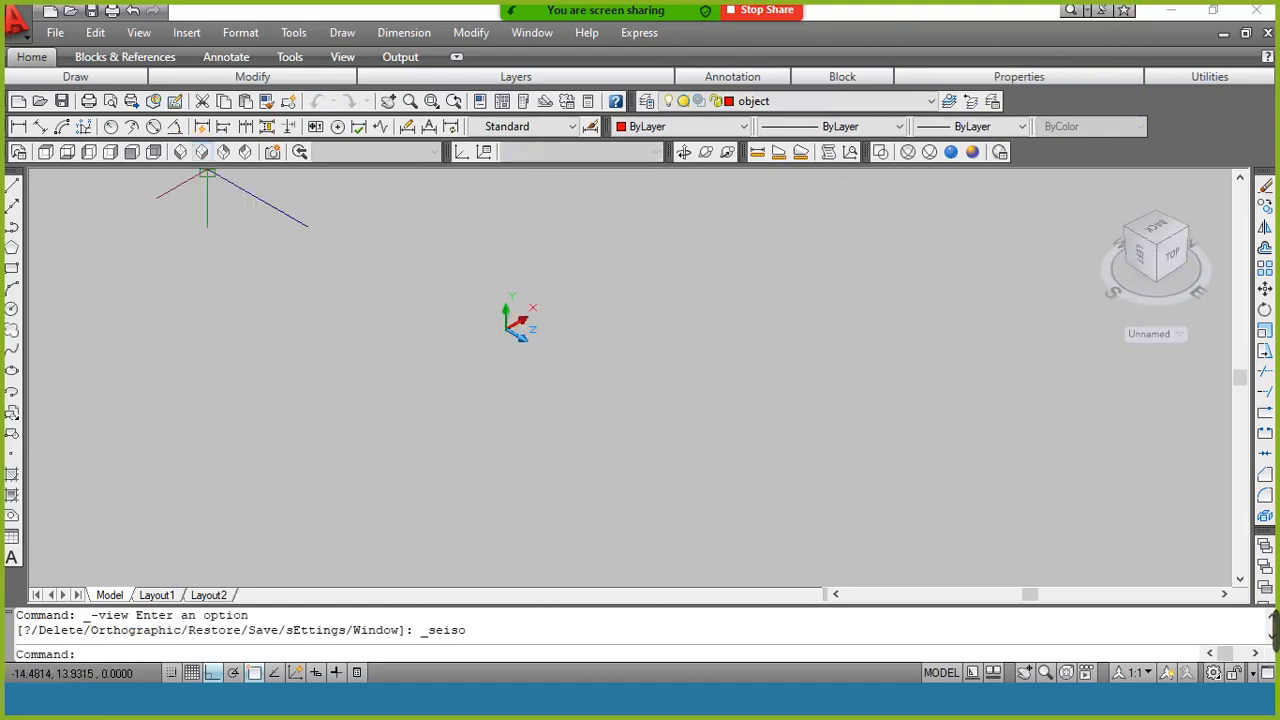
click(882, 154)
mouse_move(1272, 636)
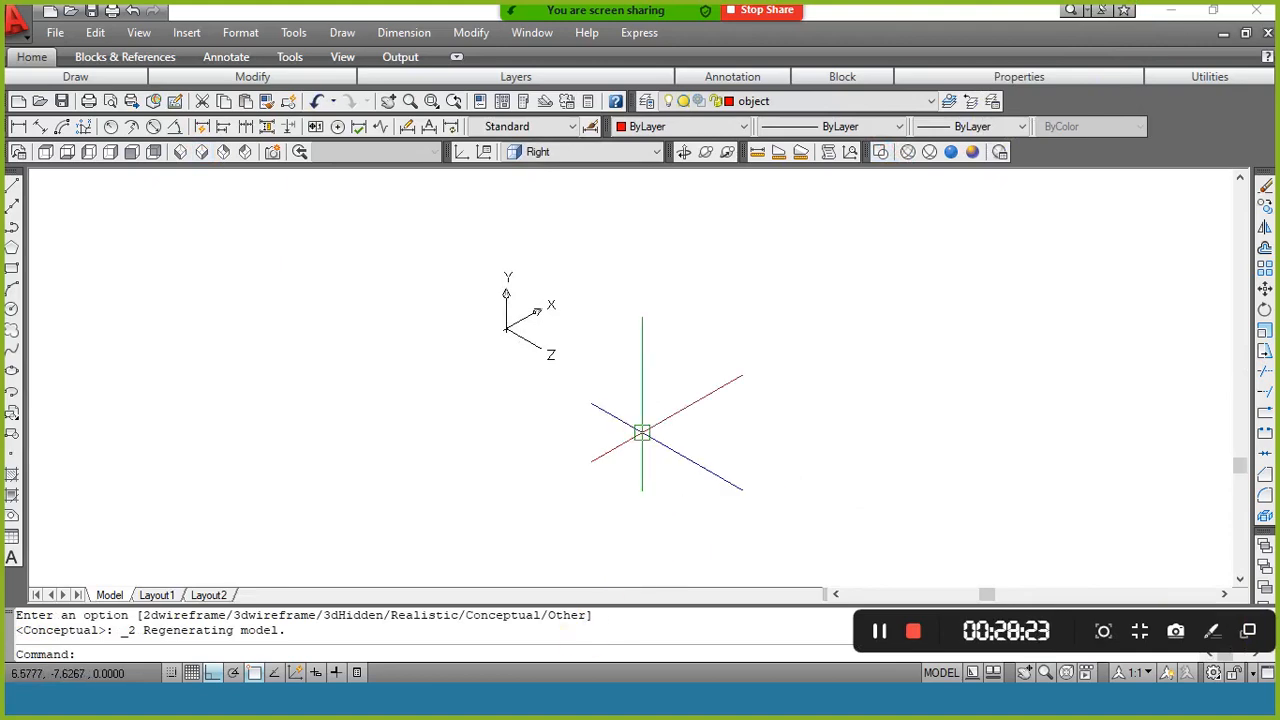
Switch to the Week-12 PDF in Nitro Pro and read the lofting exercise and its loft command instructions on pages 6 and 7
key(alt+Tab)
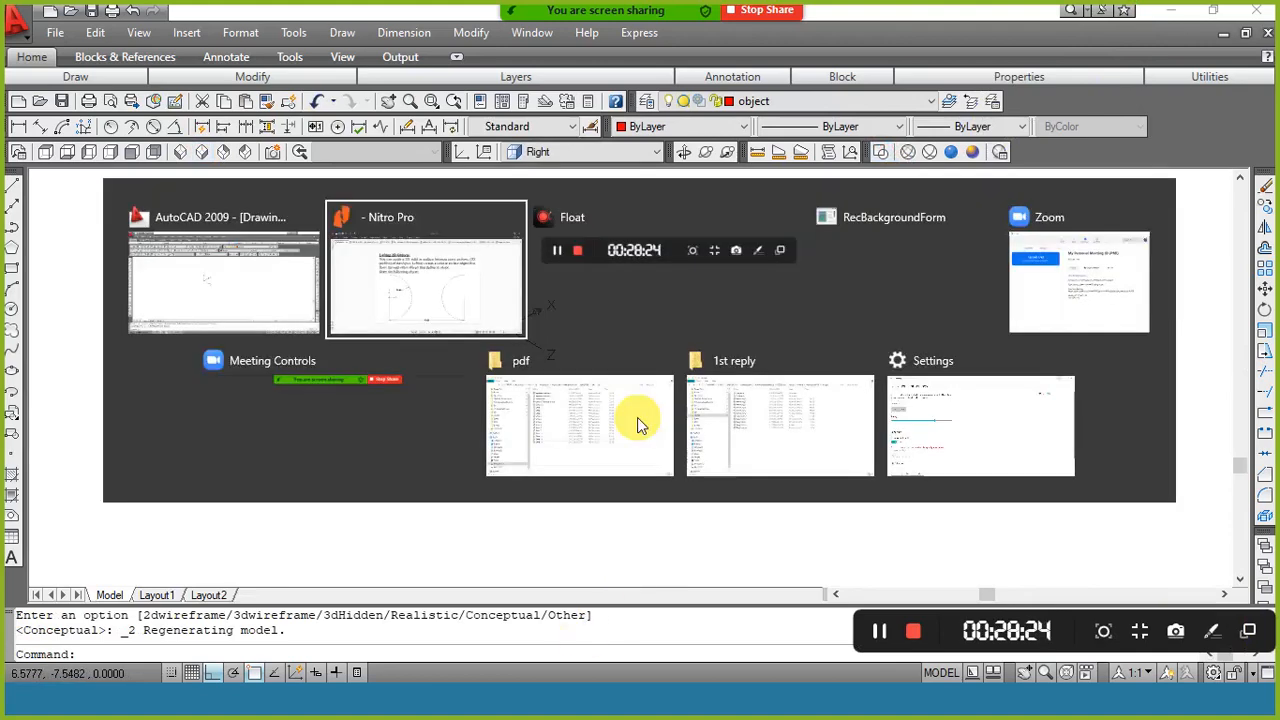
click(462, 307)
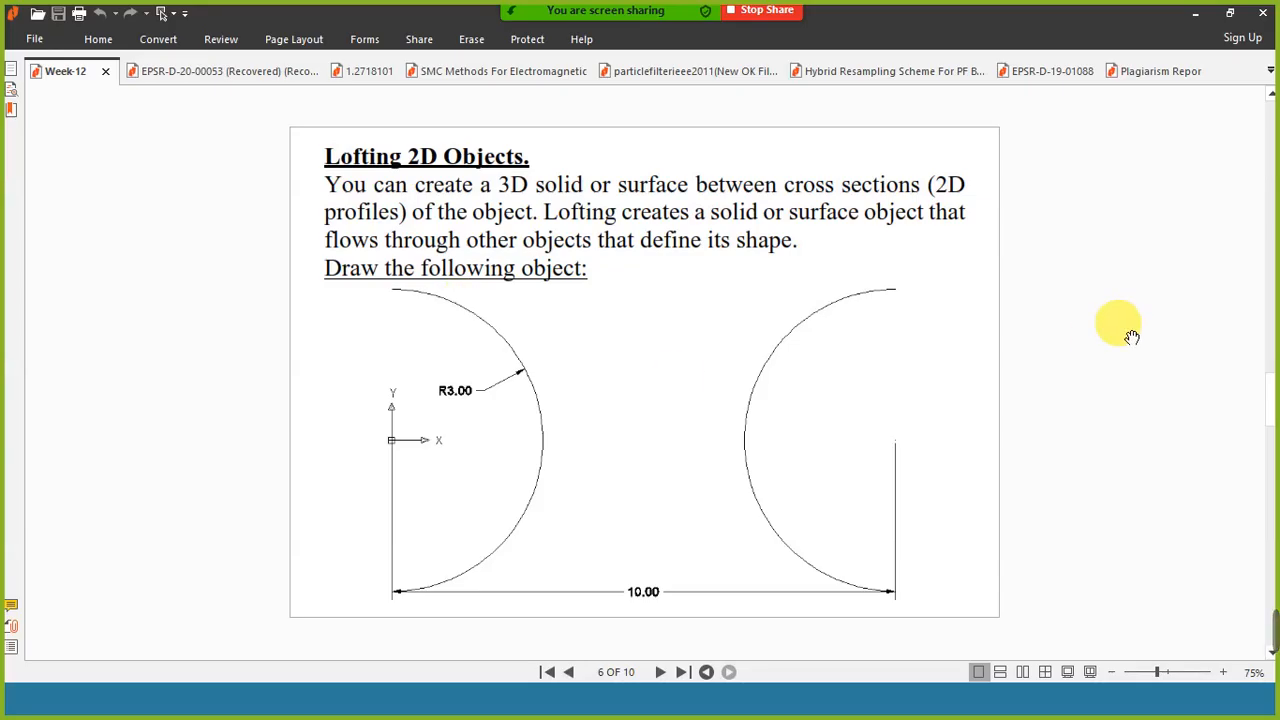
scroll(1131, 337, down, 2)
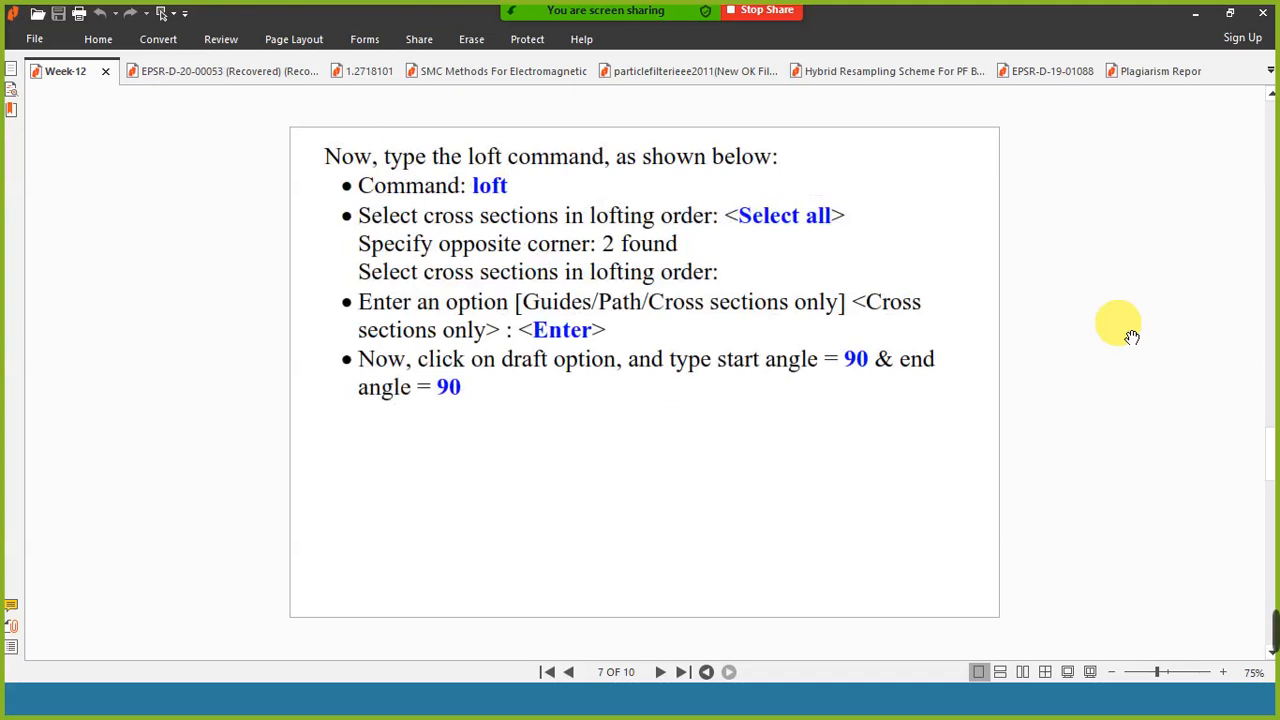
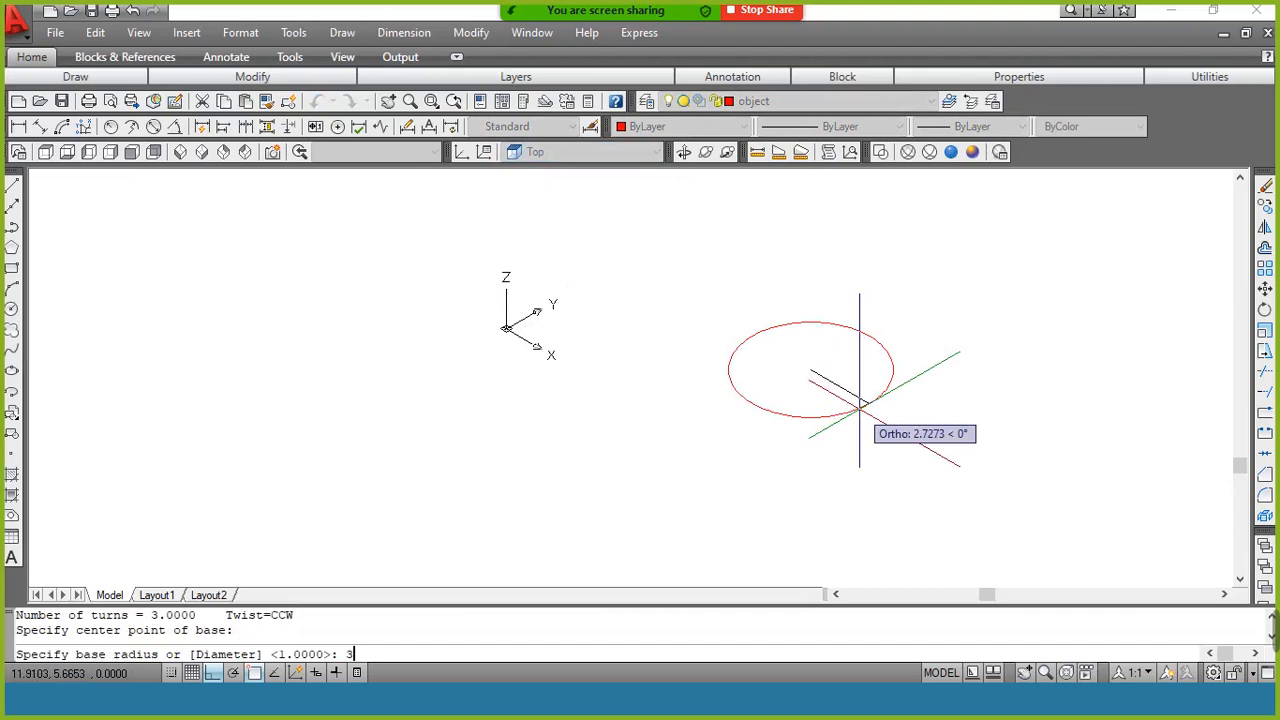
Complete the helix with a base radius of 3, a top radius of 2.5 and a height of 10
key(Return)
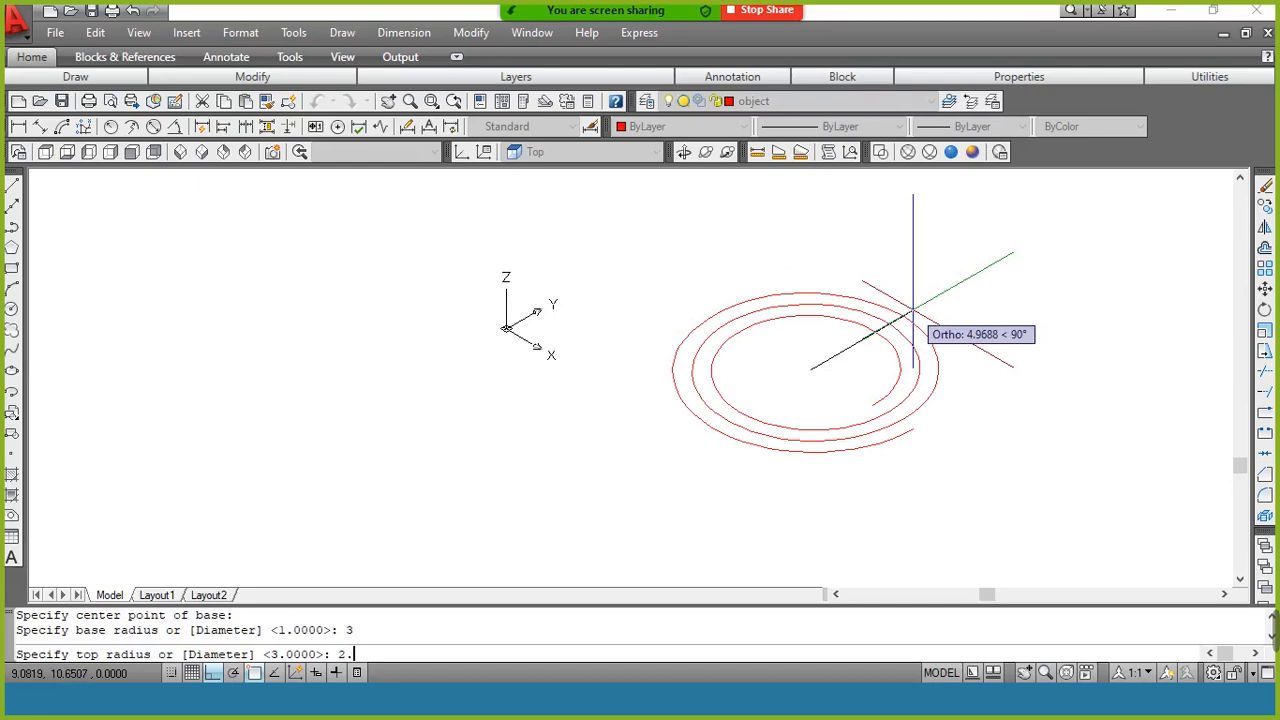
text(2.5)
key(Return)
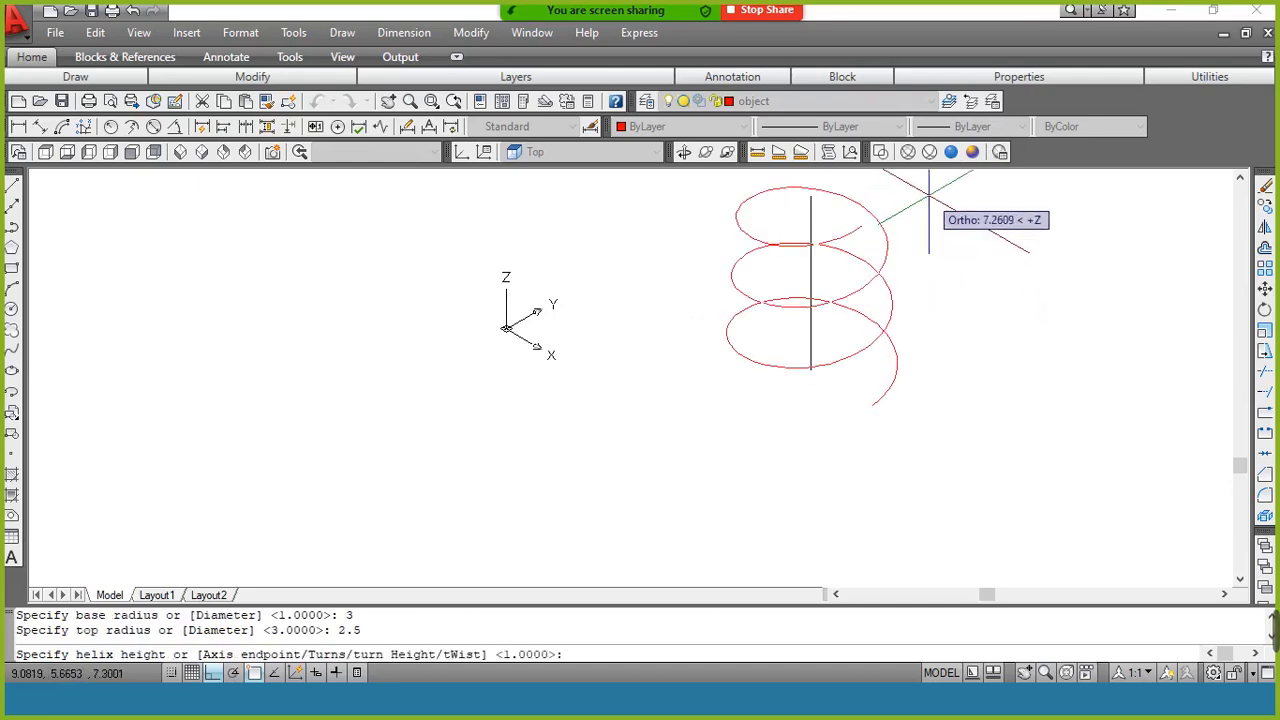
scroll(928, 194, down, 2)
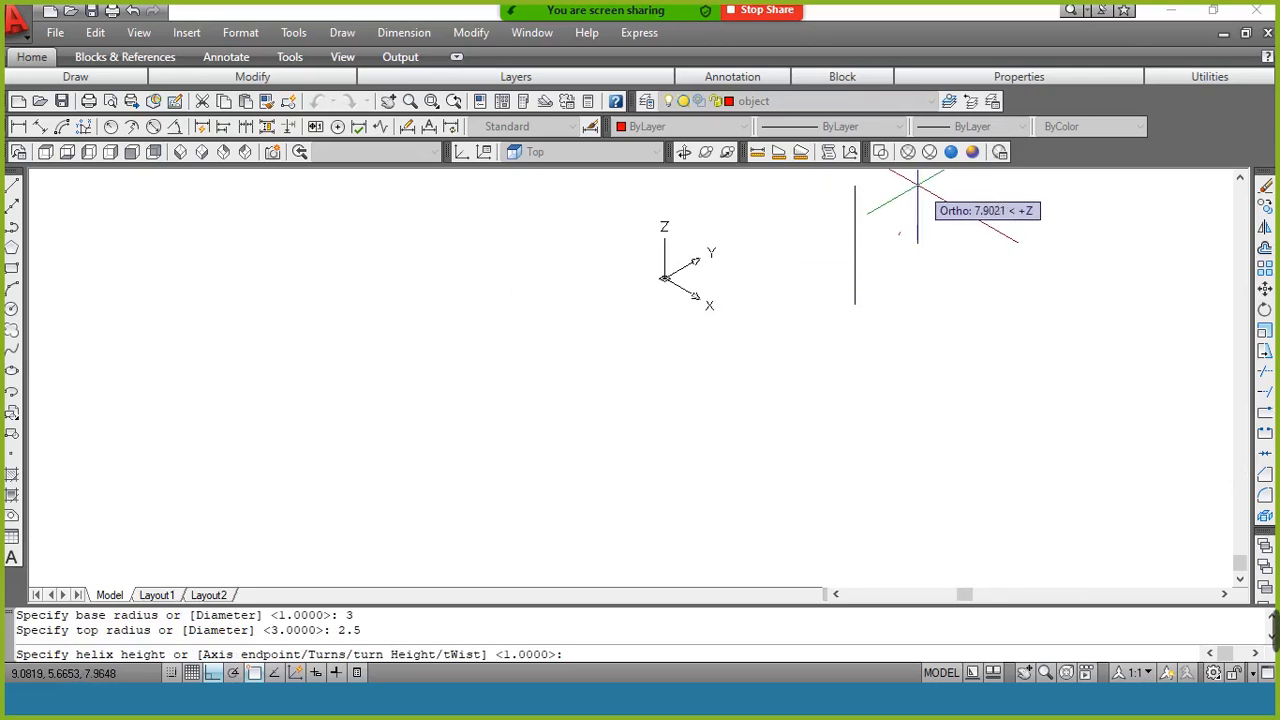
text(10)
key(Return)
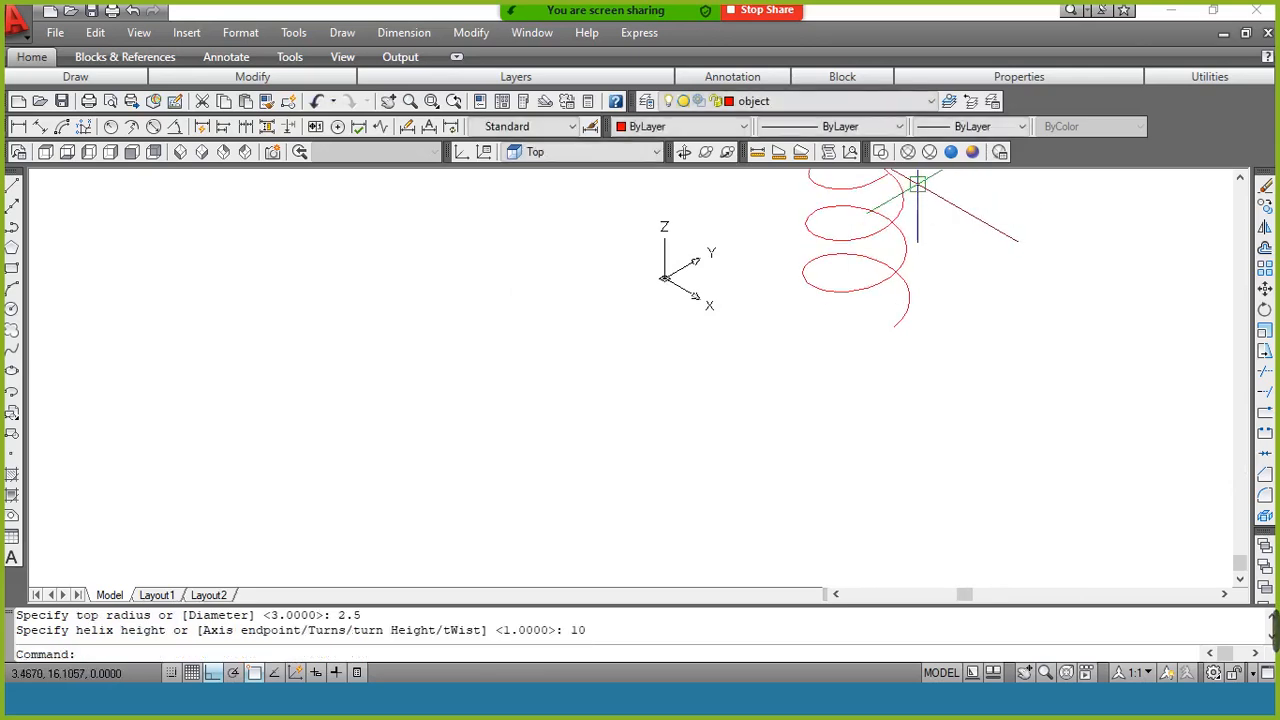
Zoom to the drawing extents, orbit around the helix to inspect it, and restore the southeast isometric view
text(z)
key(Return)
text(e)
key(Return)
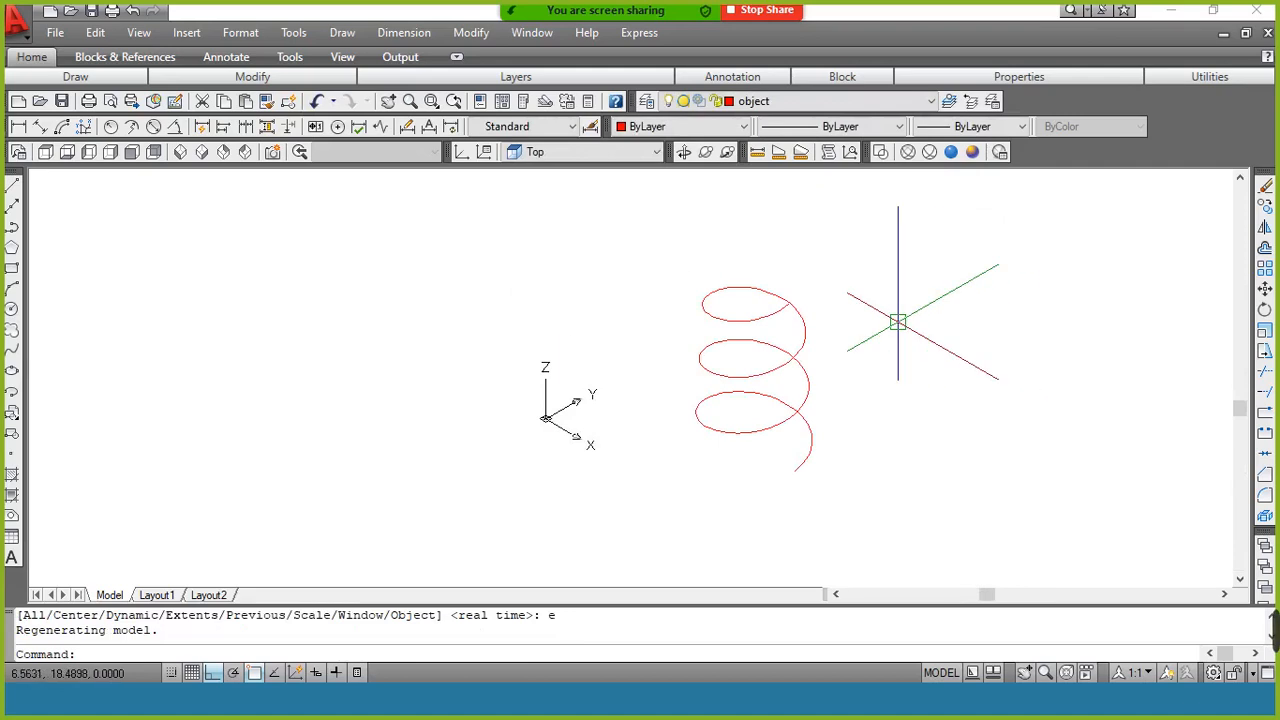
click(684, 152)
drag(766, 271, 706, 291)
right_click(706, 291)
click(743, 306)
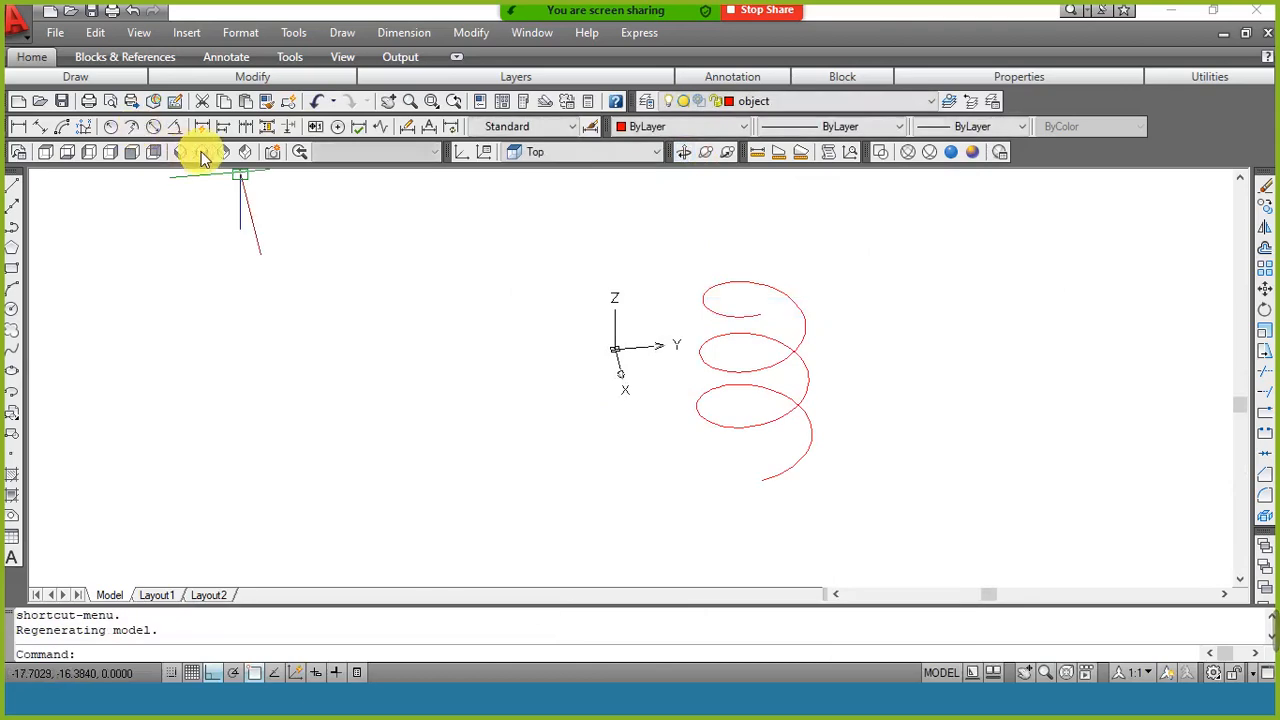
click(201, 151)
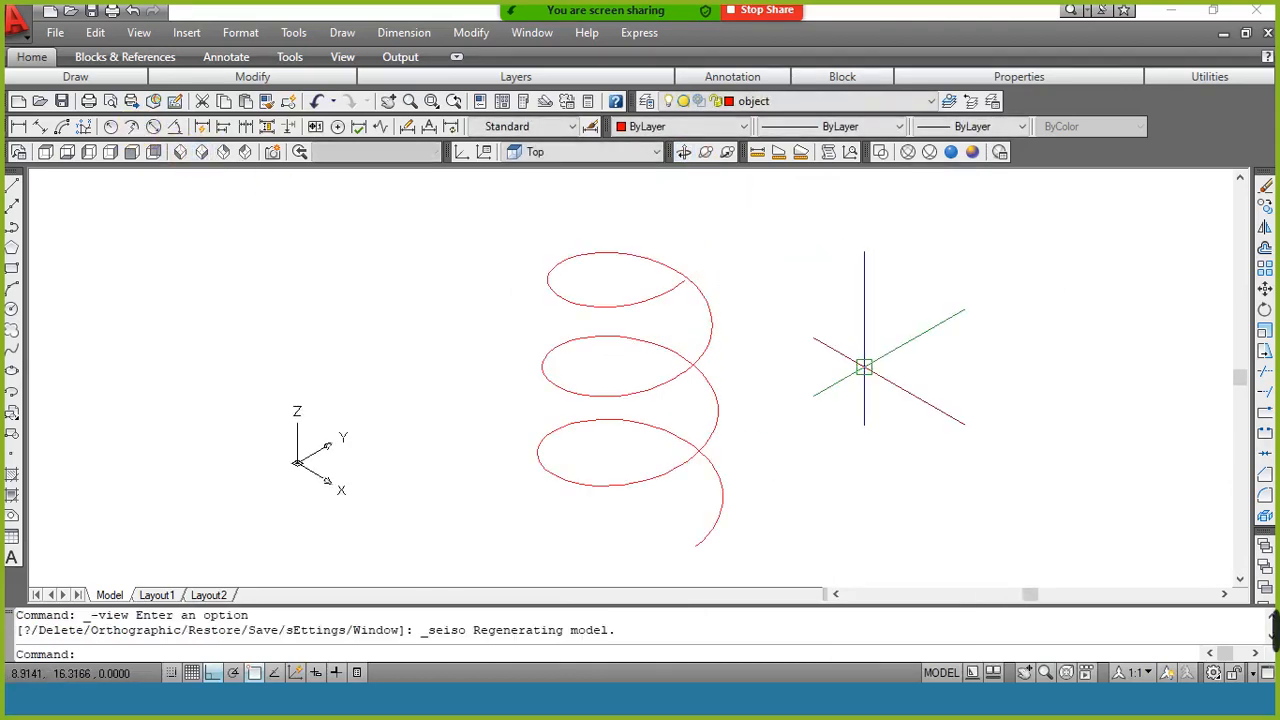
Draw a circle of radius 4 in the empty area on the far side of the UCS icon from the helix
scroll(789, 343, down, 2)
text(c)
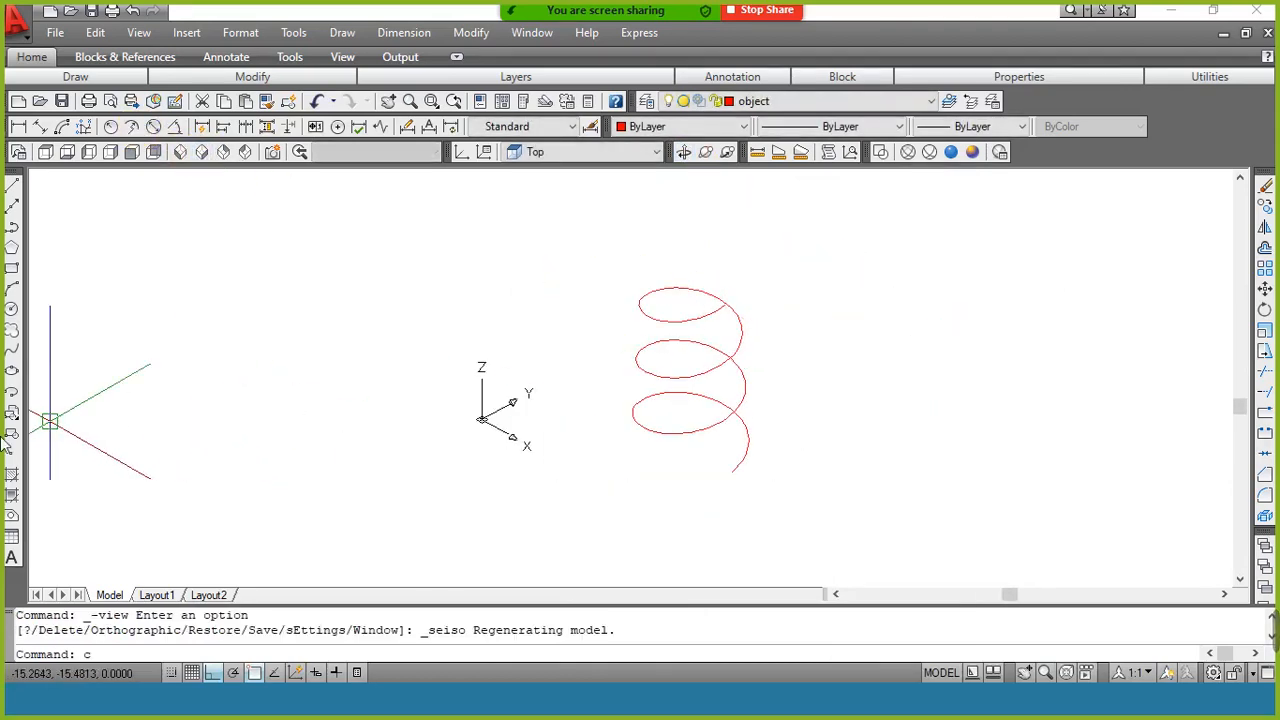
key(Return)
click(256, 389)
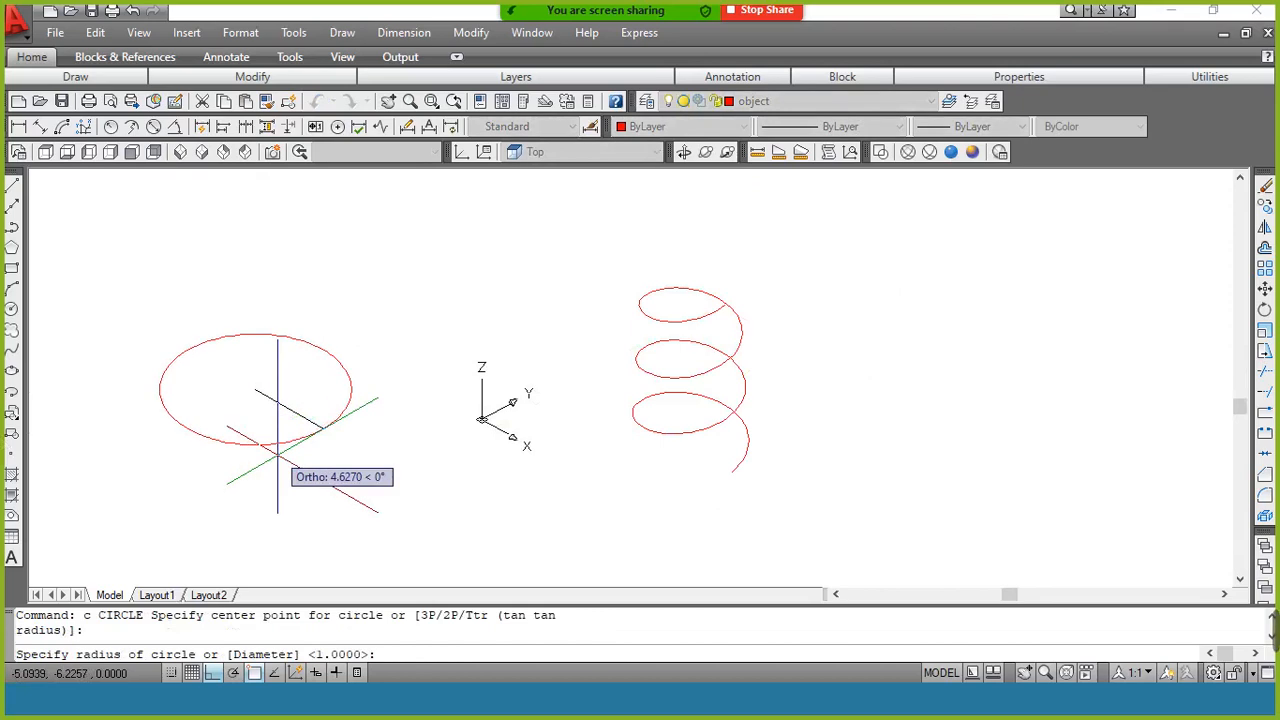
text(4)
key(Return)
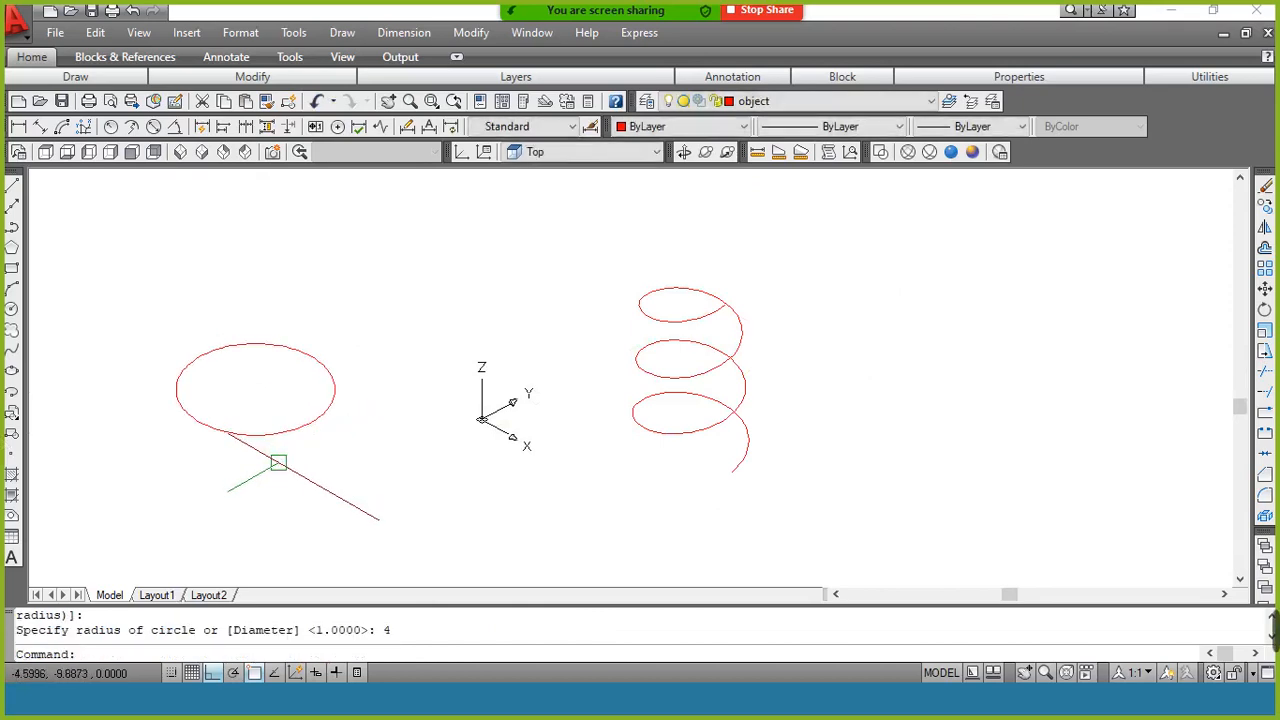
Draw a diameter line across the circle between its two opposite quadrant points along the Y direction
text(l)
key(Return)
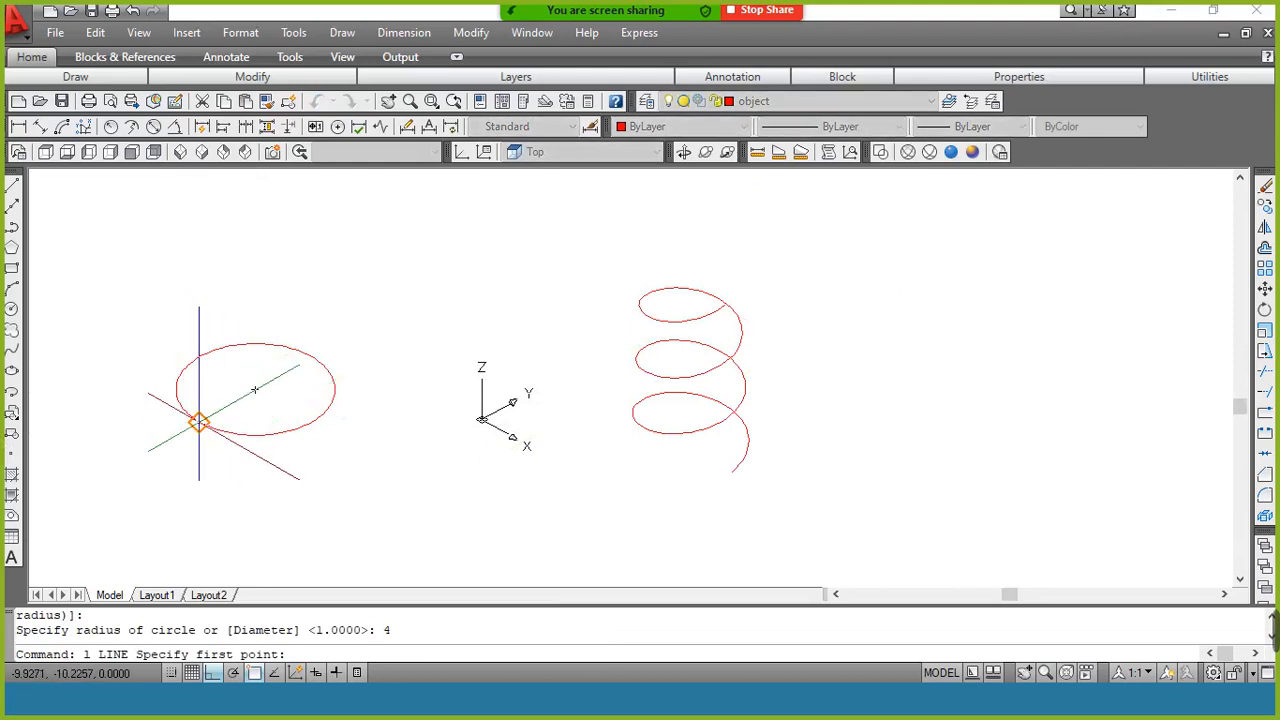
click(199, 422)
click(316, 359)
key(Return)
Trim away the circle's rear half, using the diameter line as the cutting edge
text(t)
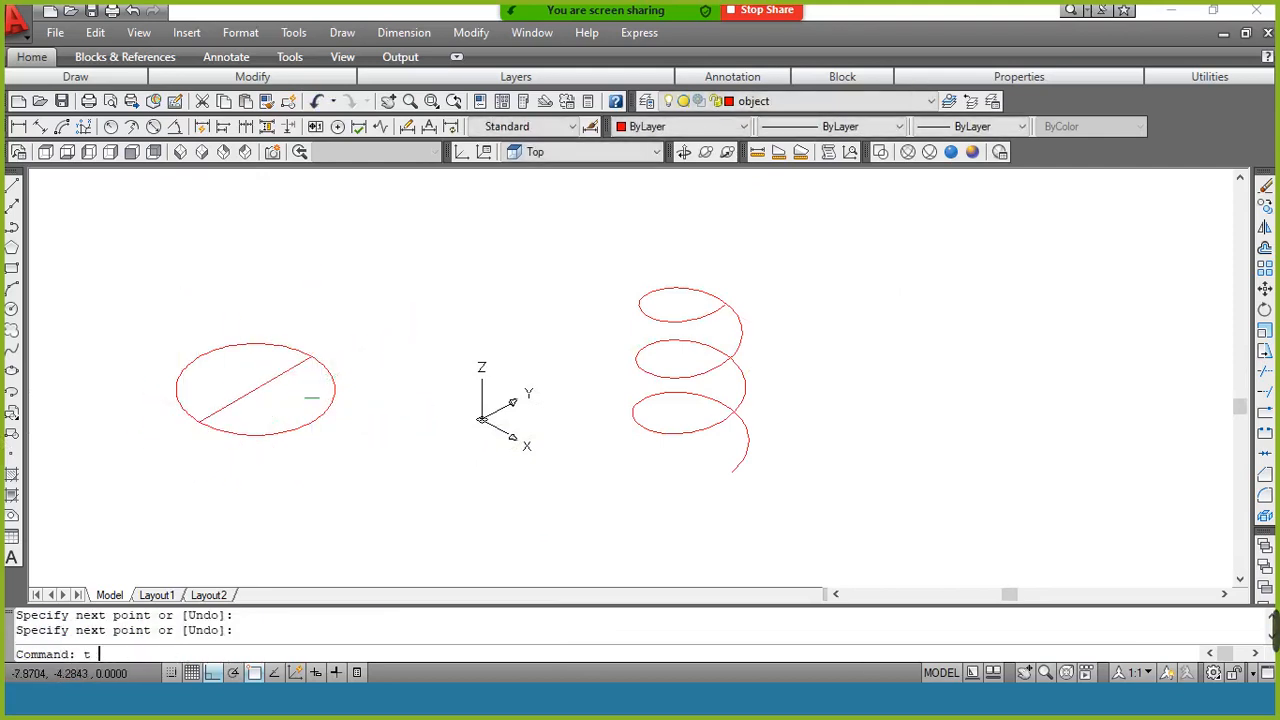
text(r)
key(Return)
key(Return)
click(272, 348)
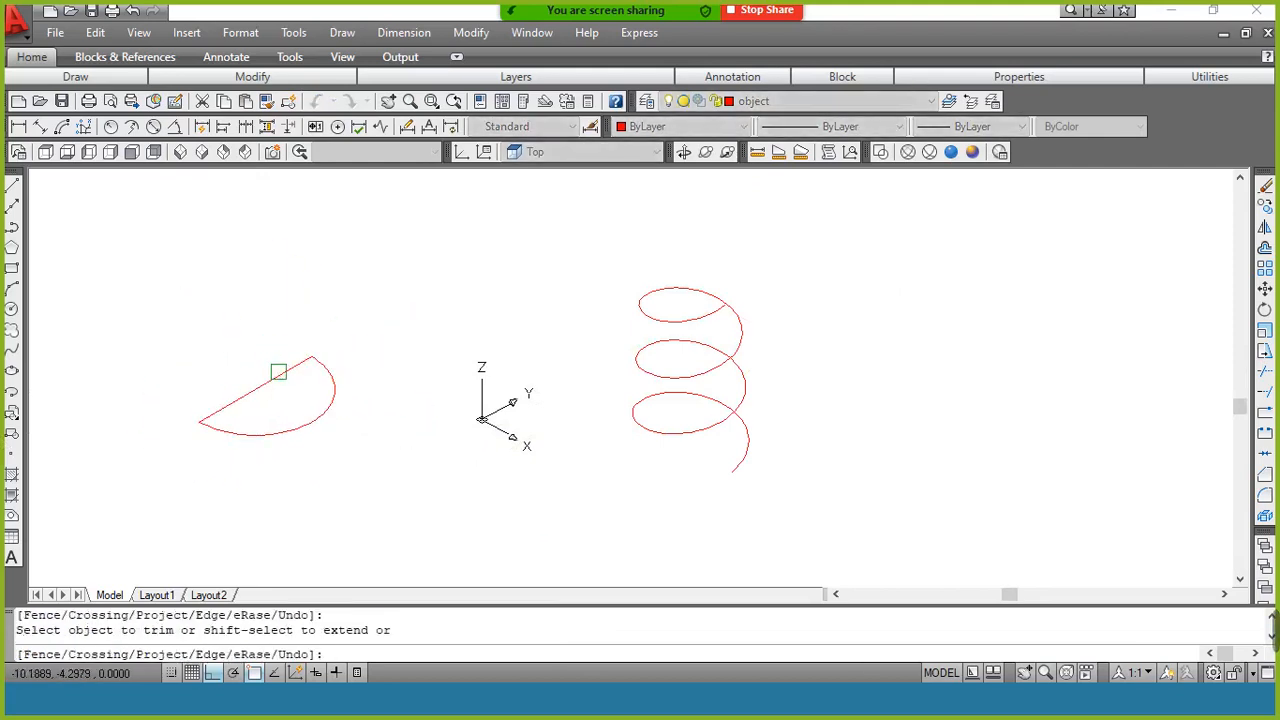
key(Return)
click(278, 371)
key(Return)
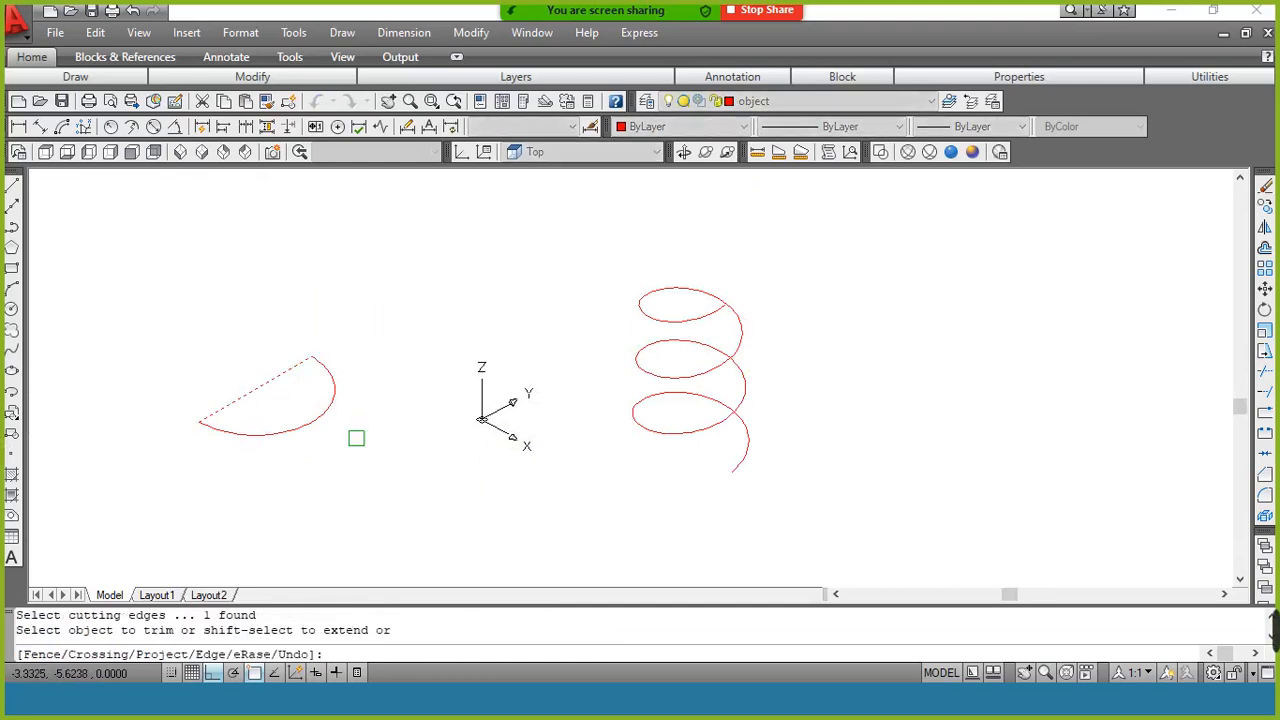
text(e)
key(Escape)
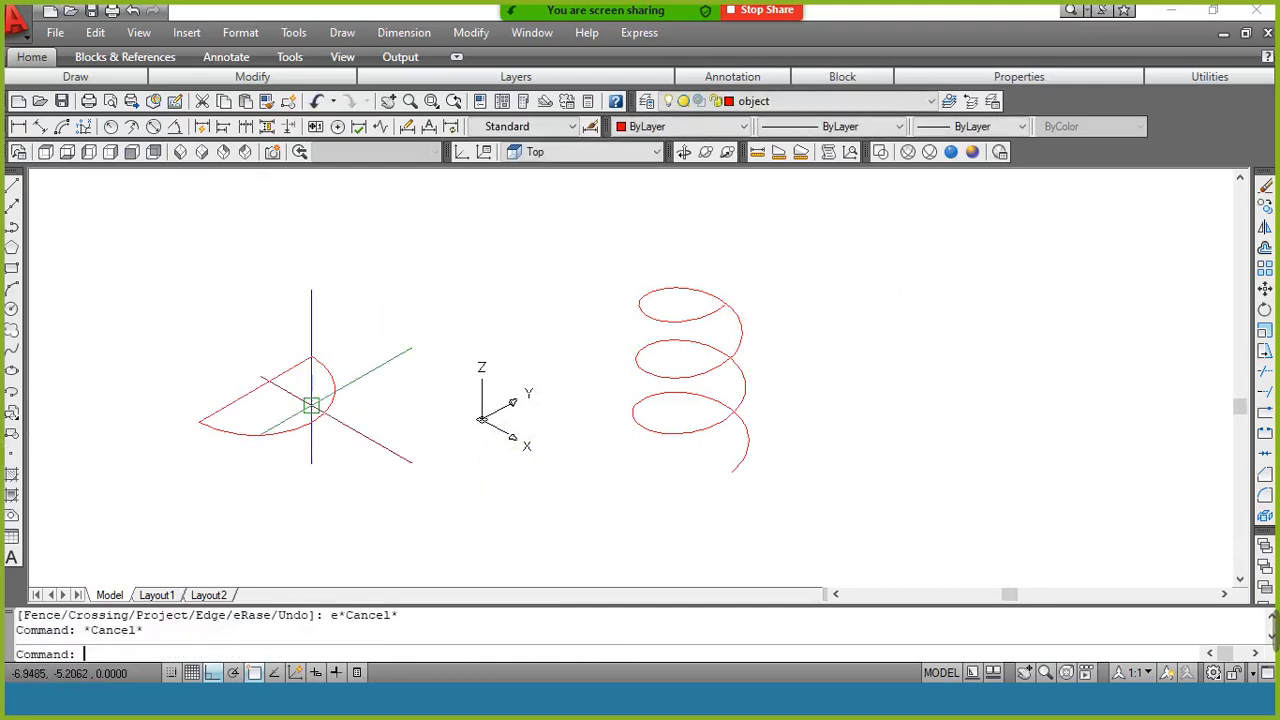
Erase the diameter line, leaving only the semicircular arc
text(e)
key(Return)
click(287, 371)
key(Return)
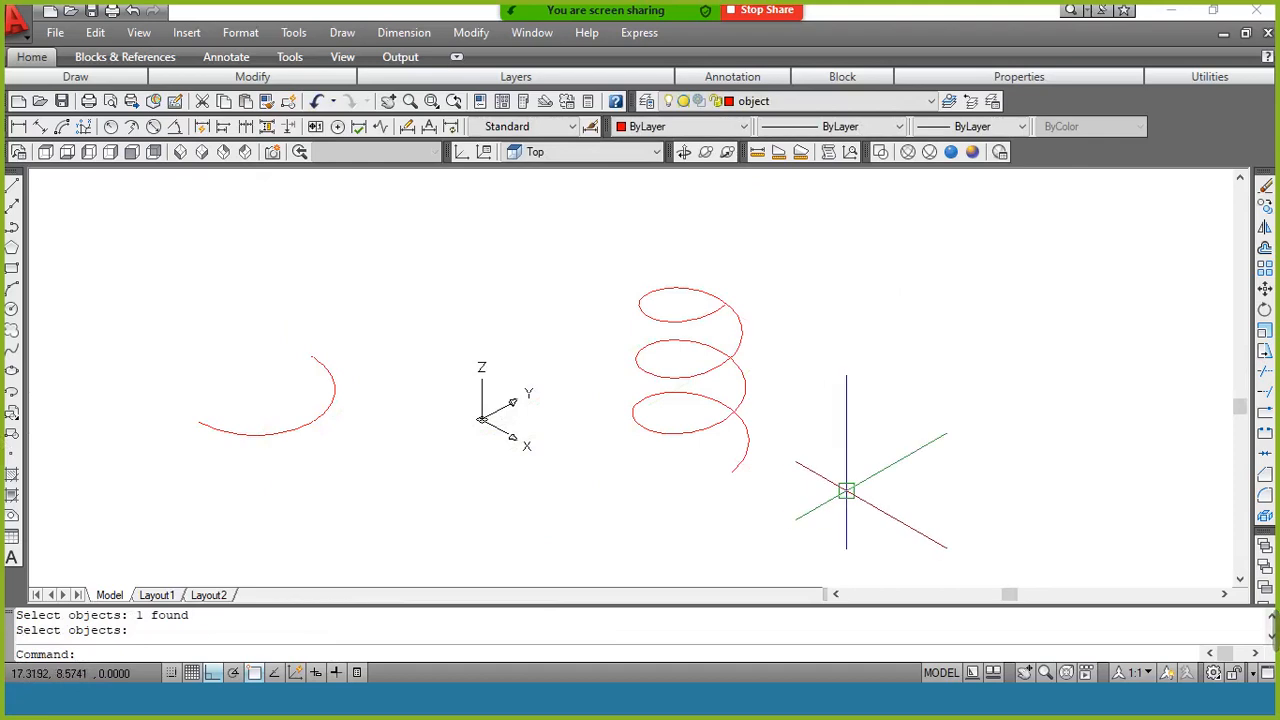
Copy the semicircular arc twice from its midpoint: about 8.8 units along negative X, and about 7.5 units straight down in Z
text(co)
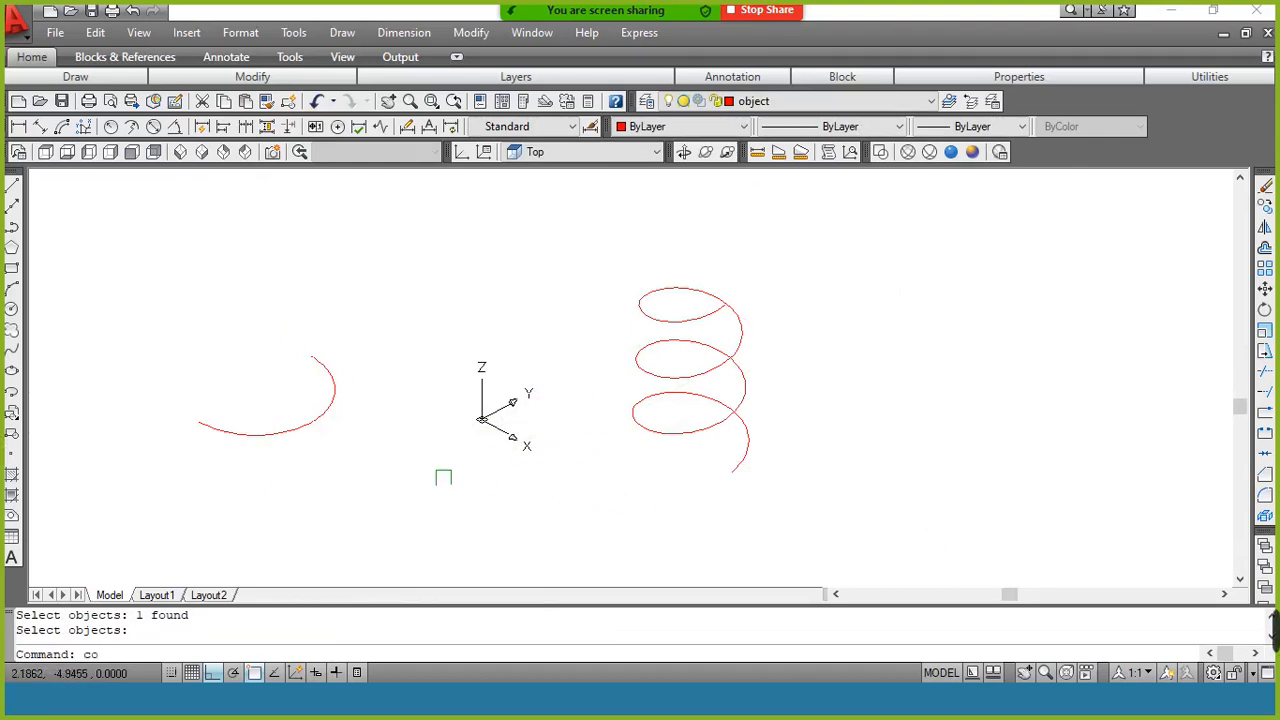
key(Return)
click(304, 418)
key(Return)
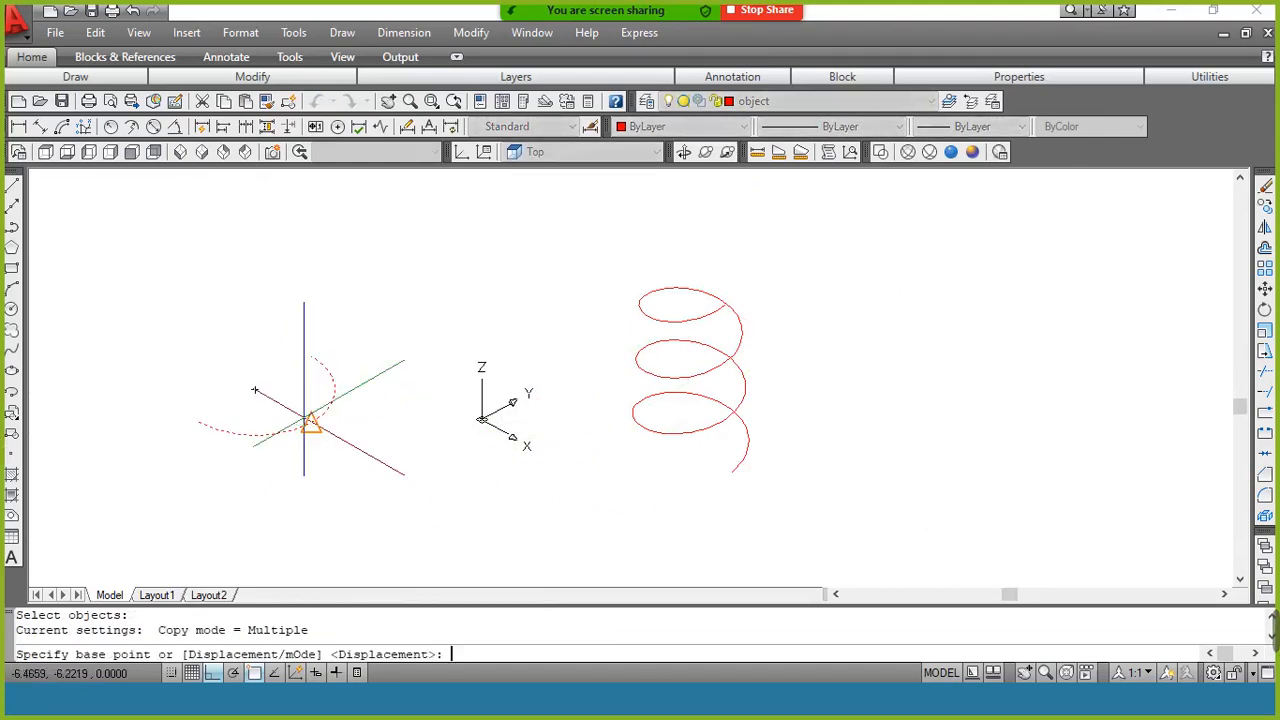
click(308, 421)
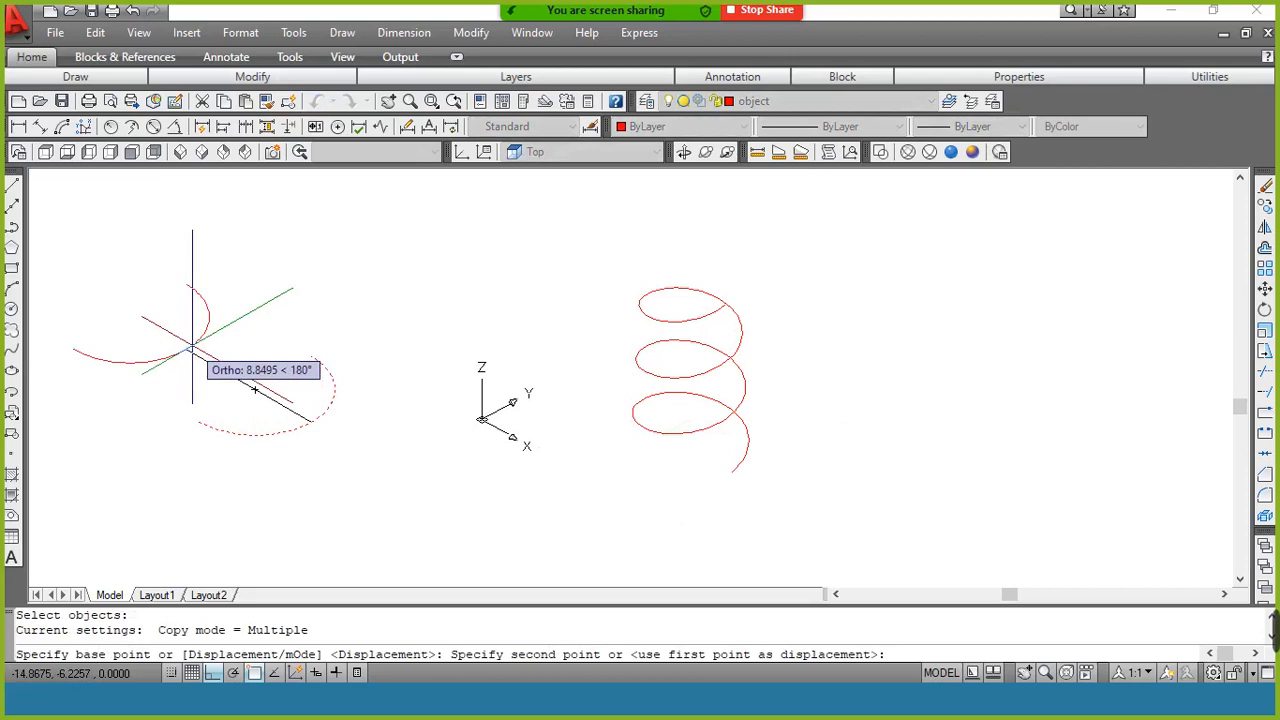
click(192, 347)
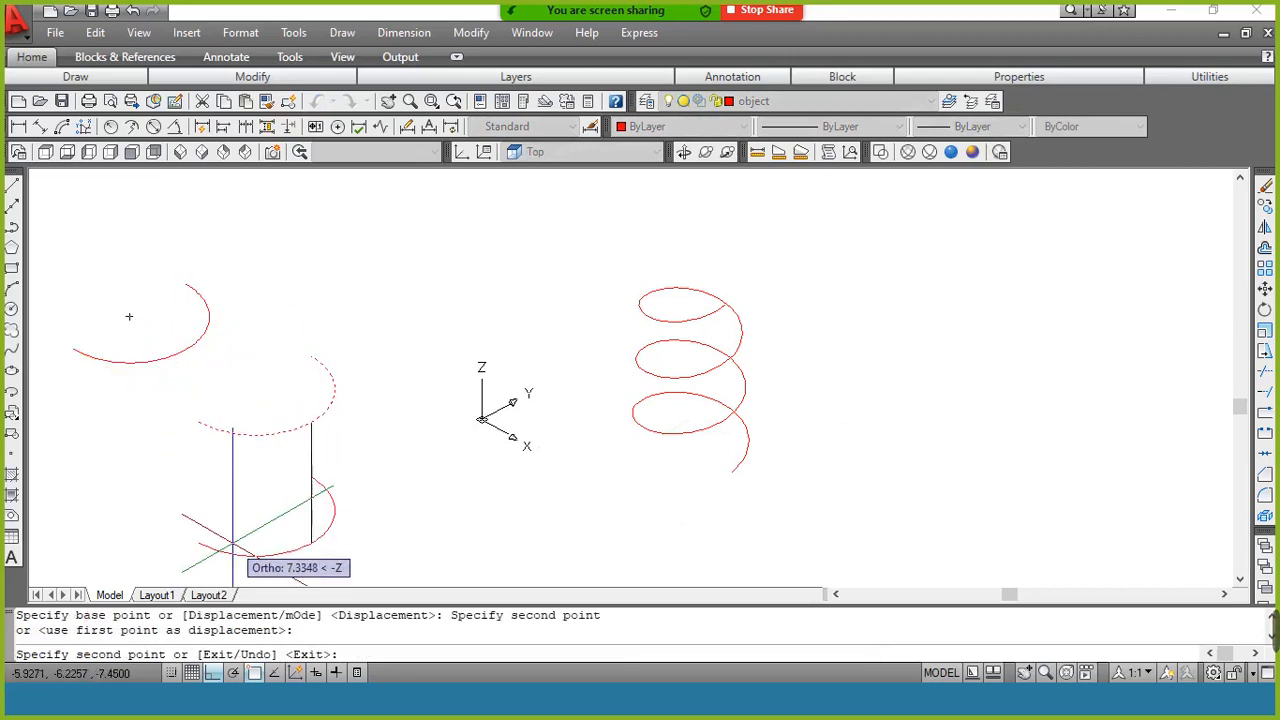
click(232, 548)
key(Return)
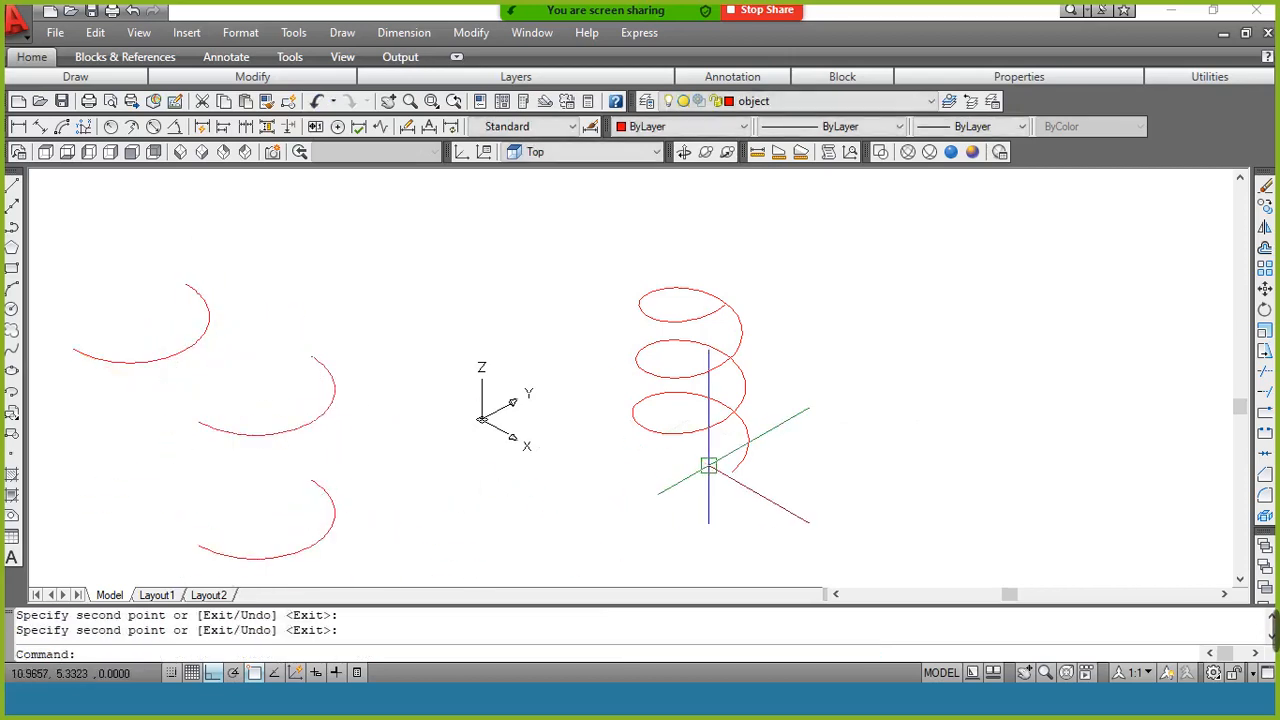
Copy the helix twice from its lower end: once along positive Y, and once with Ortho off to a free spot beyond it
key(Return)
click(740, 464)
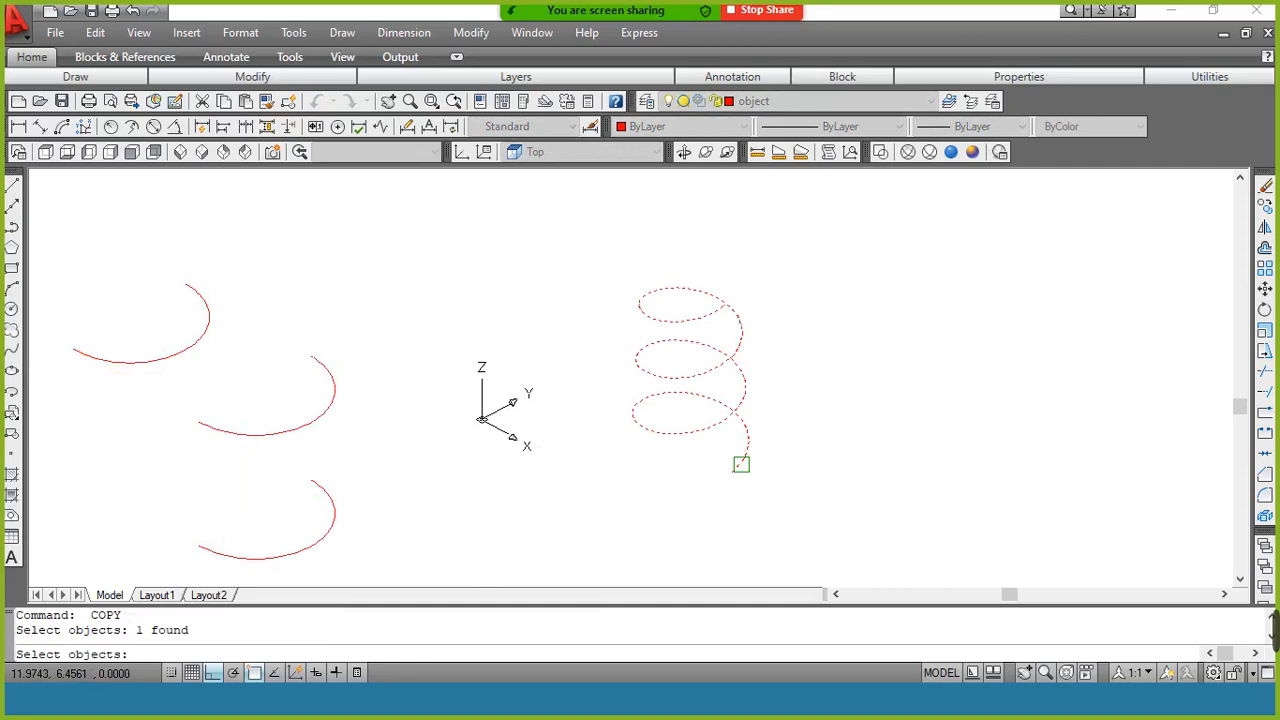
key(Return)
click(736, 468)
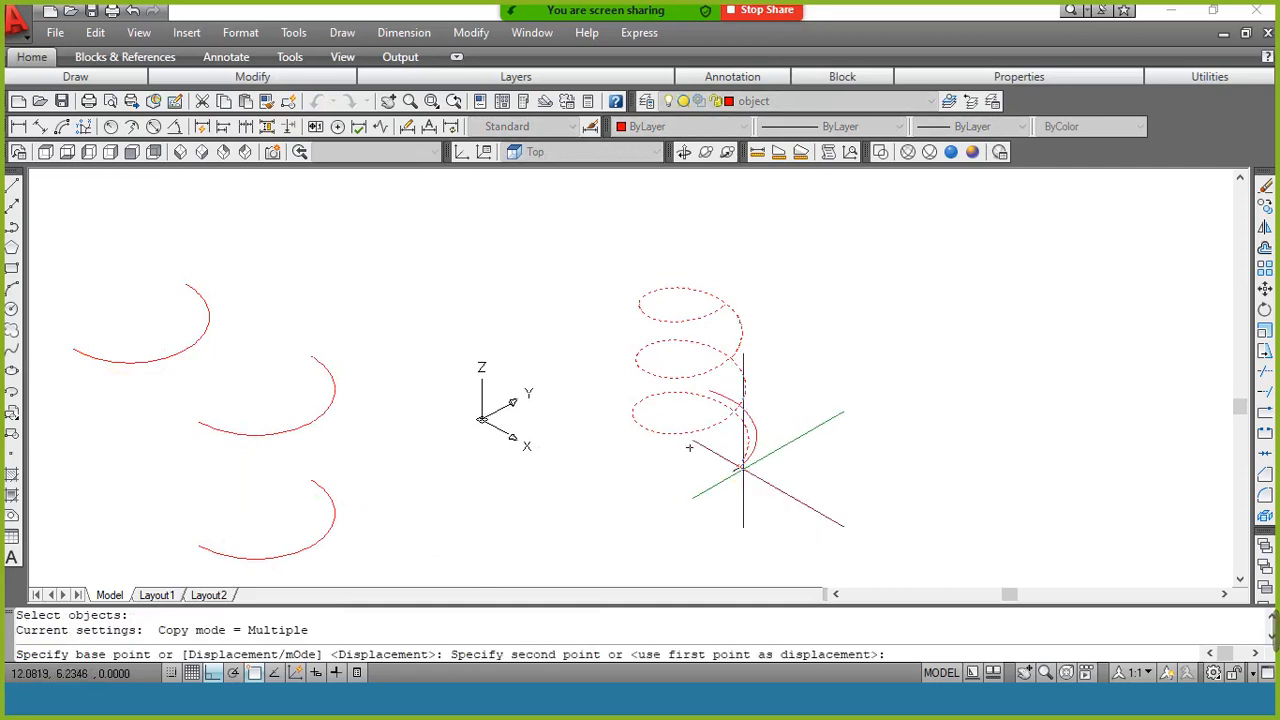
click(1050, 430)
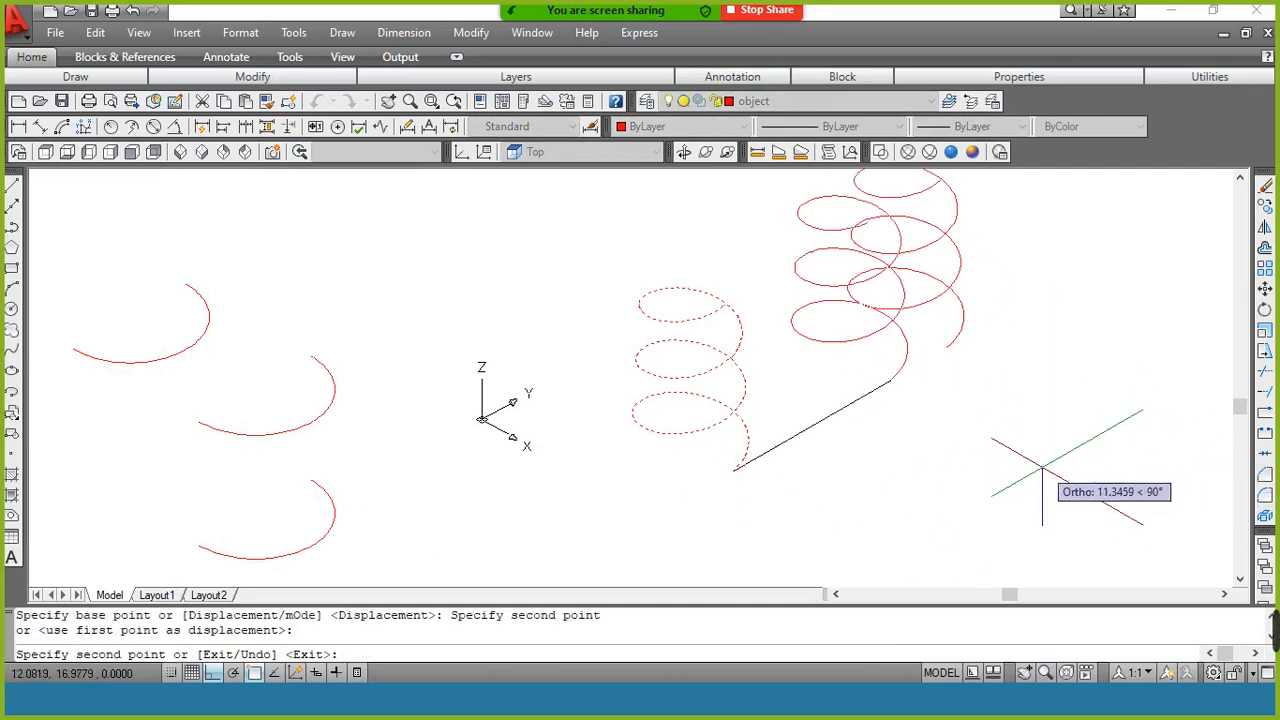
key(F8)
click(1166, 498)
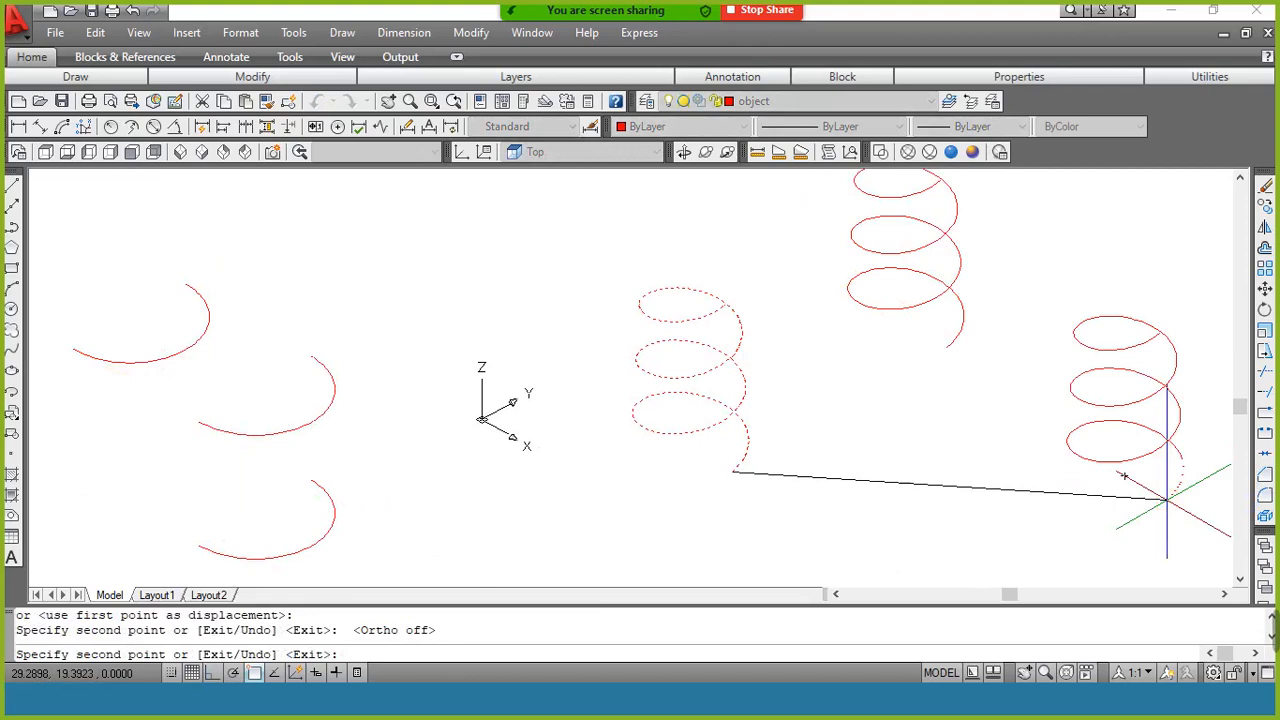
key(Return)
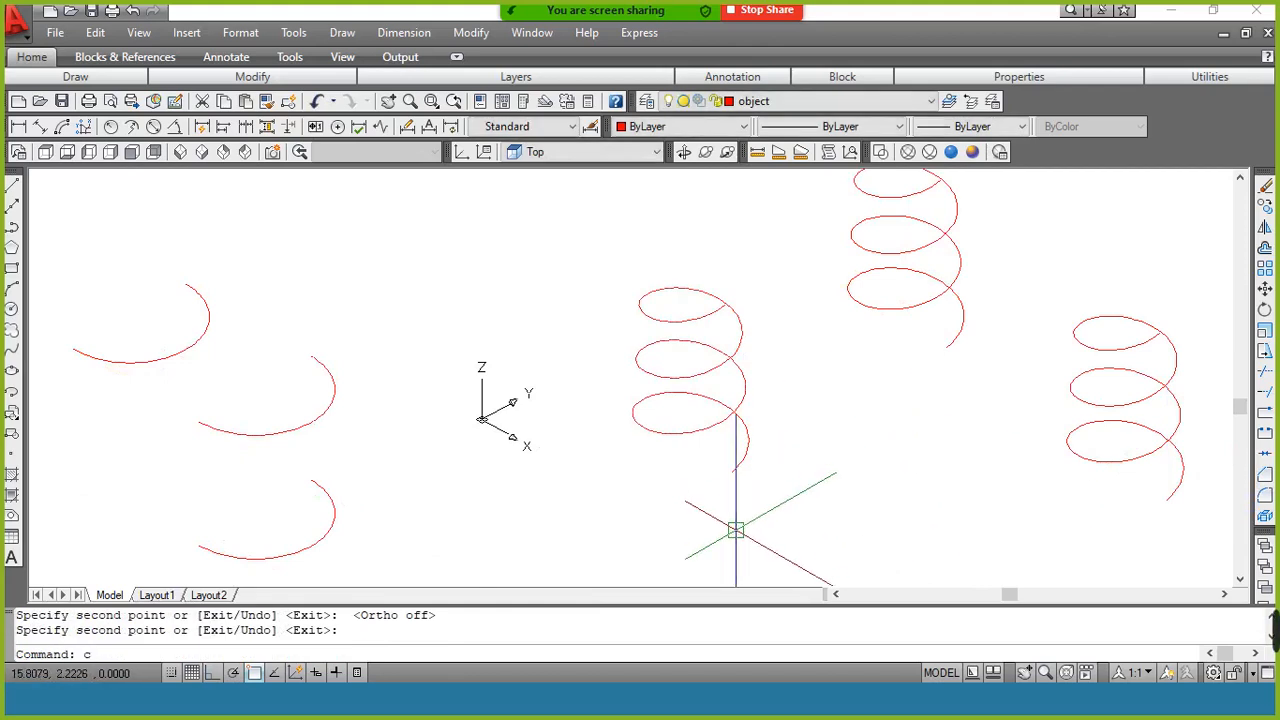
Draw a circle of radius 1 just below the original helix's lower end
text(c)
key(Return)
click(737, 532)
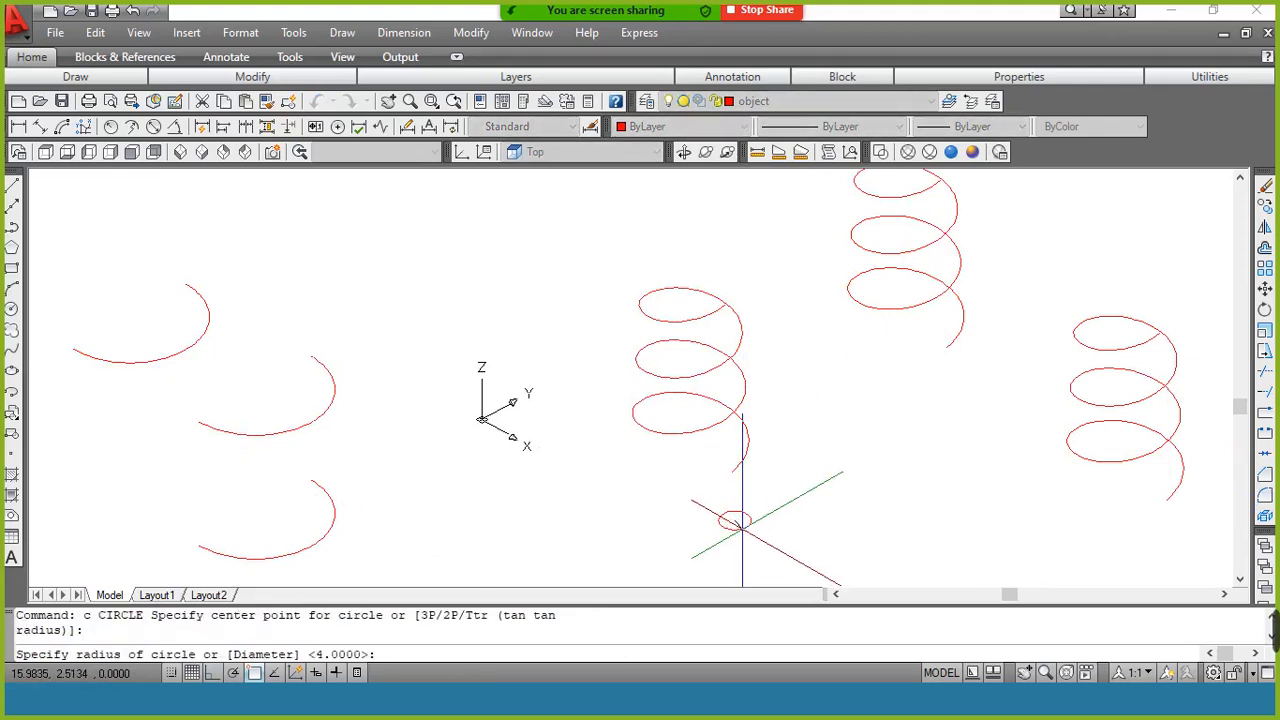
text(1)
key(Return)
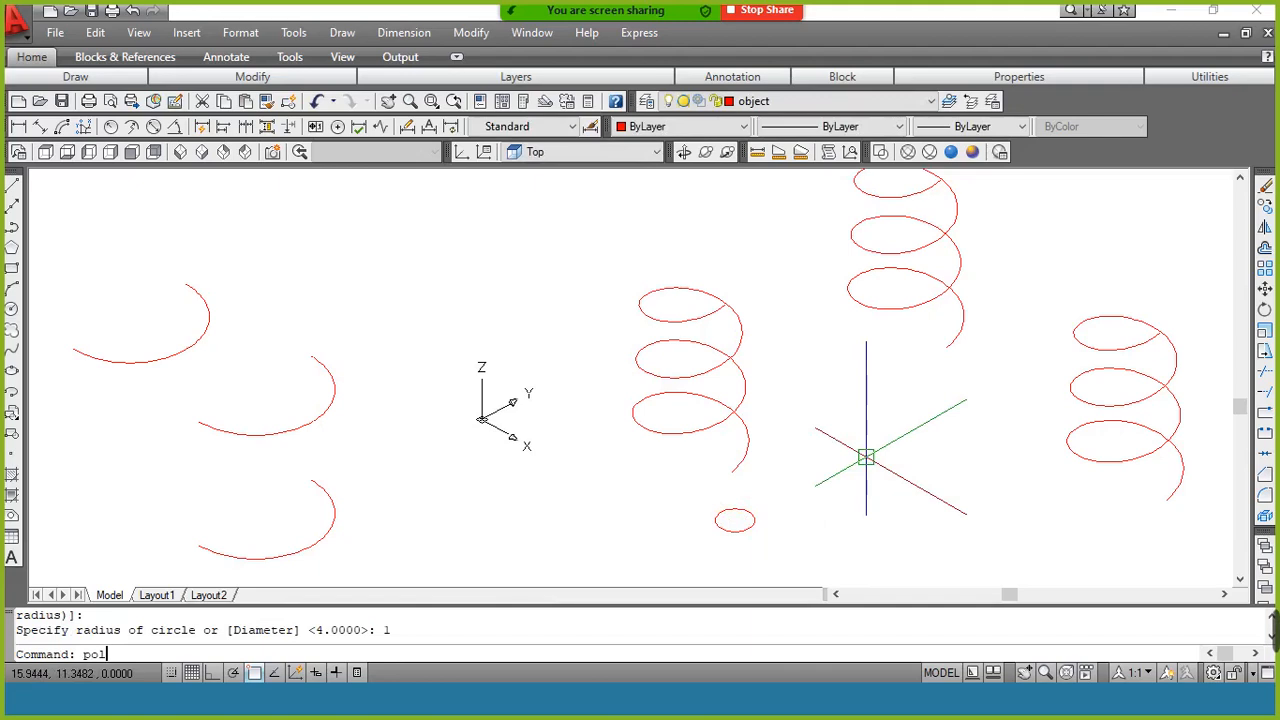
Draw a 3-sided polygon inscribed in a circle of radius 1, in the open space below the second helix
text(pol)
key(Return)
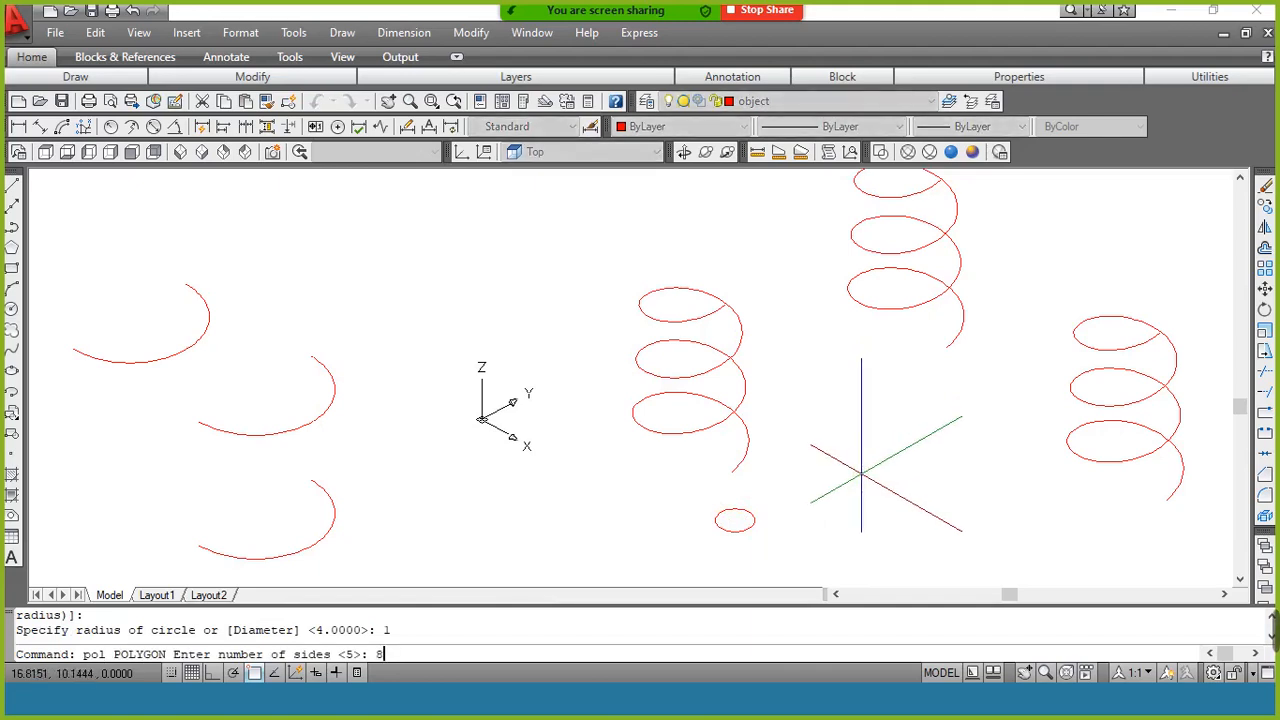
key(Return)
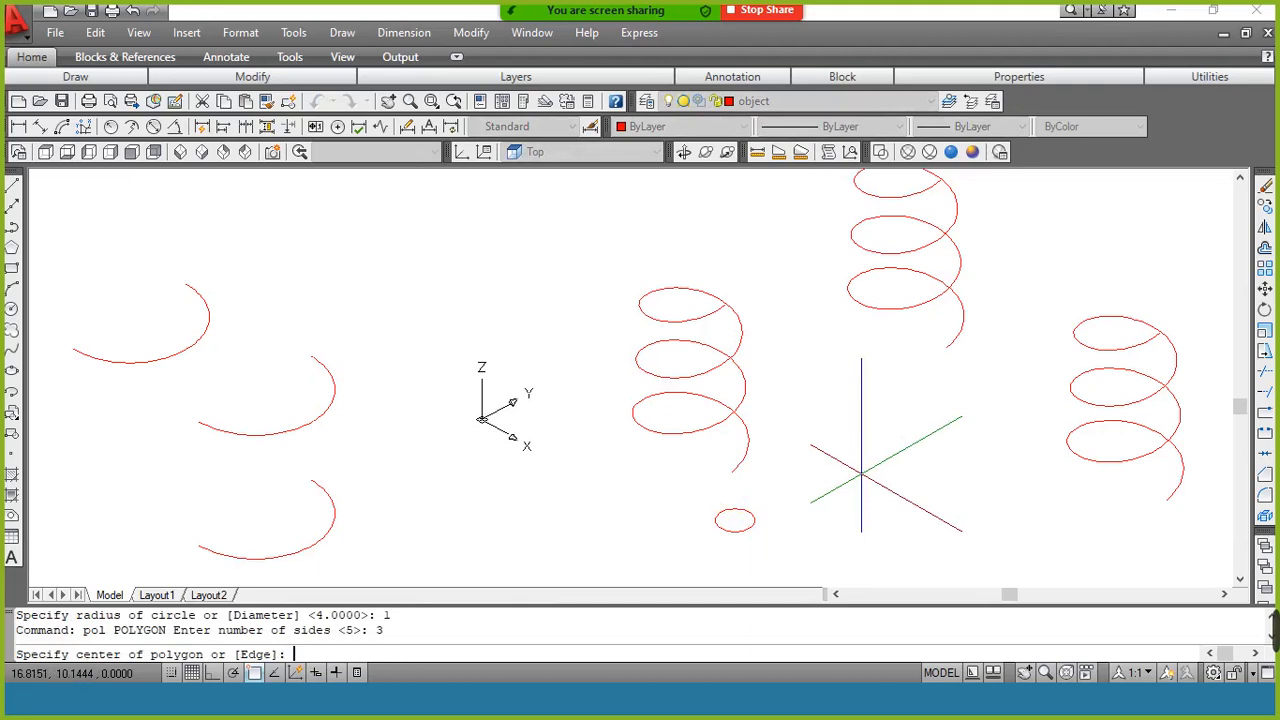
click(913, 490)
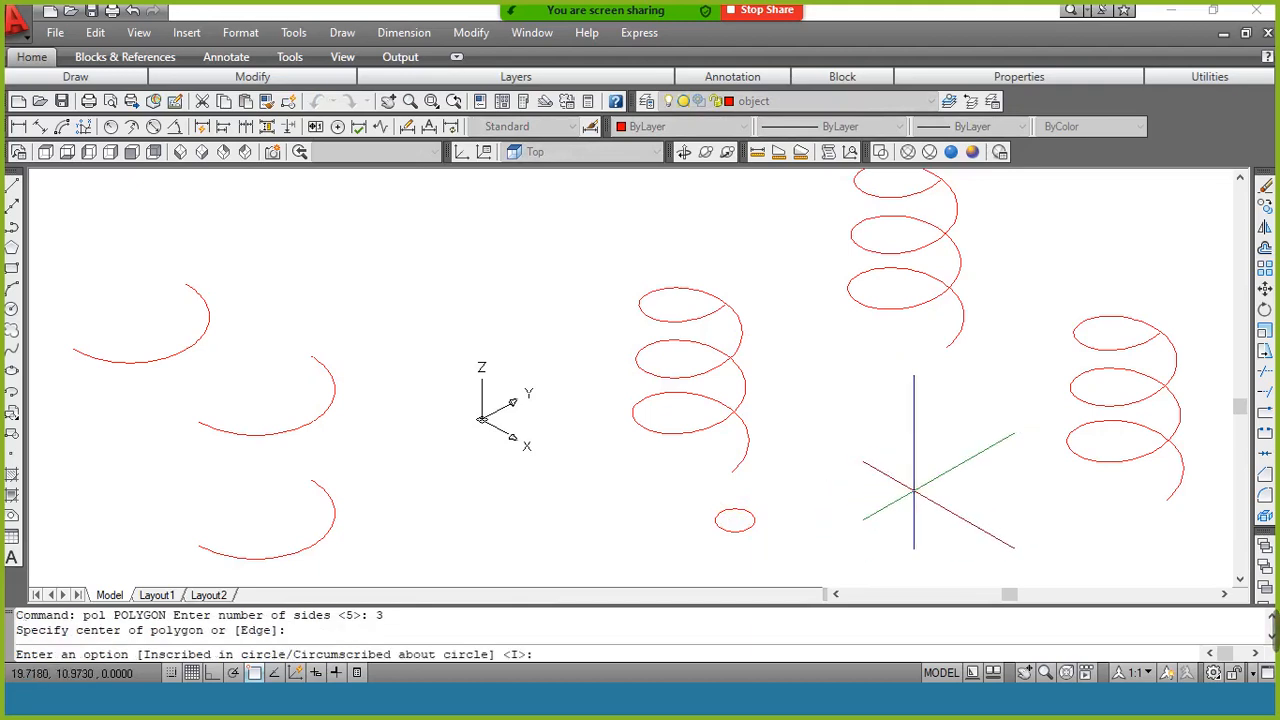
key(Return)
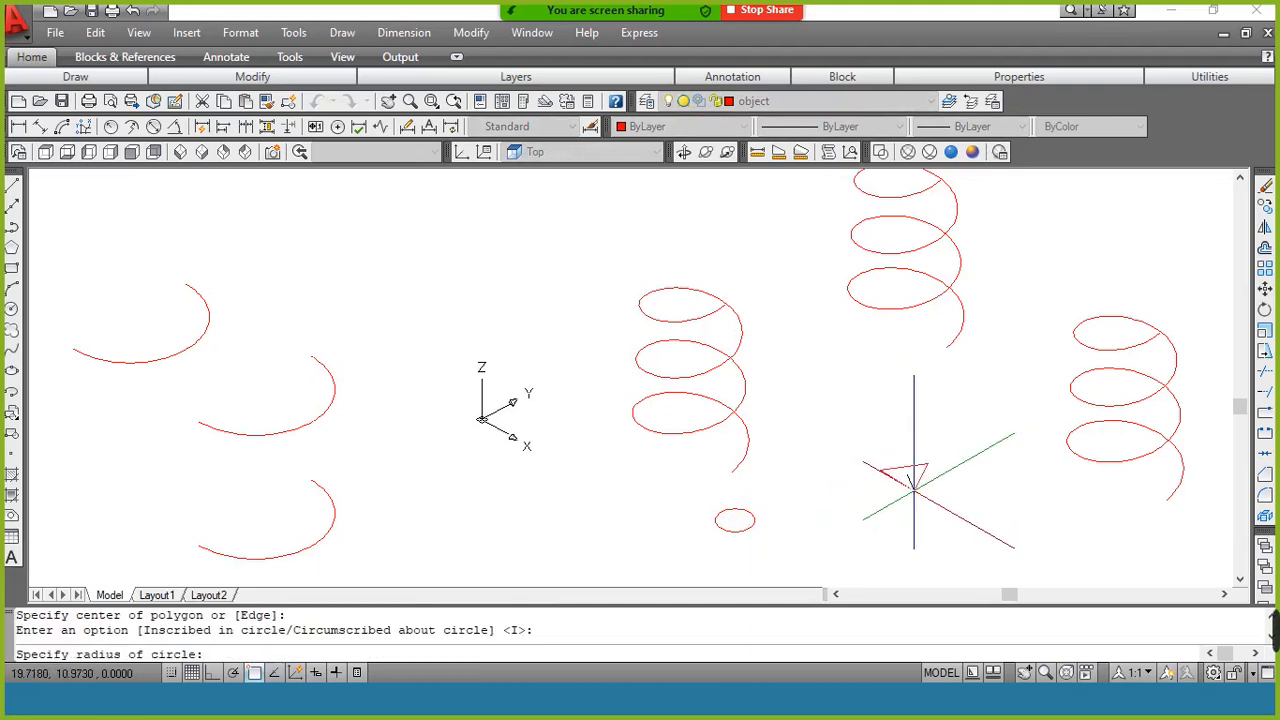
text(1)
key(Return)
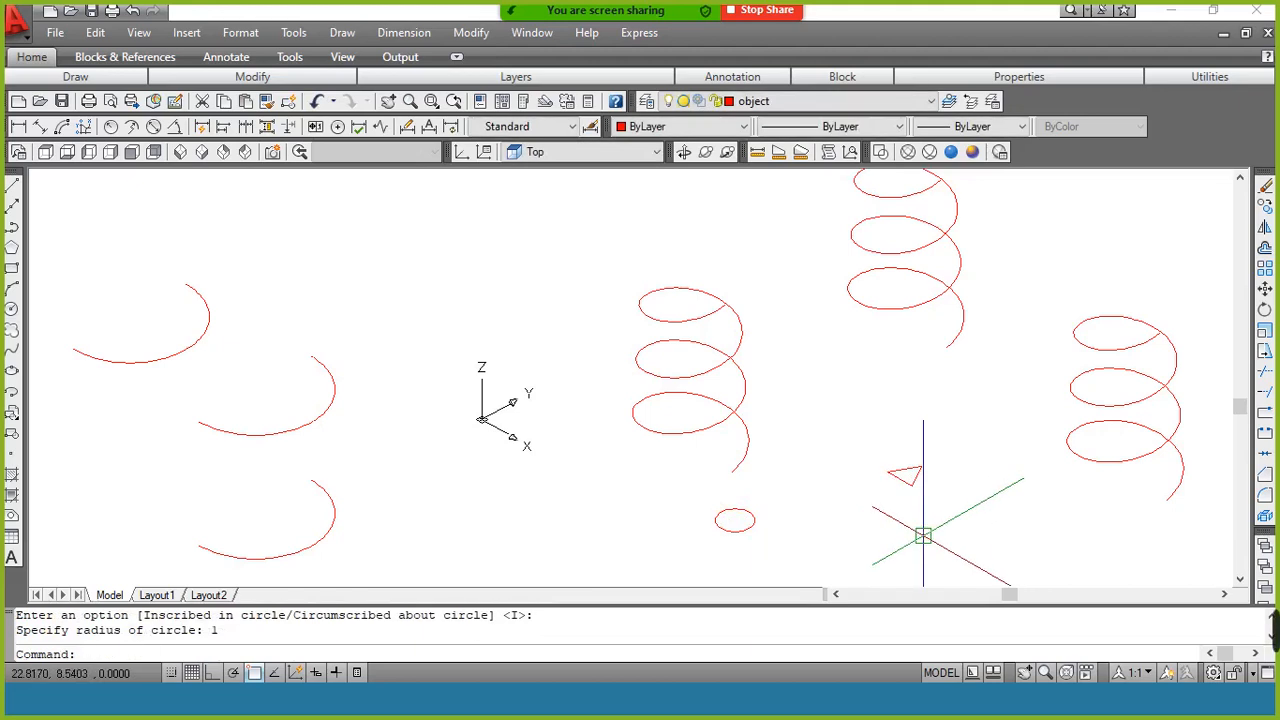
Draw a 1 by 1 square beside the triangle, near the third helix, using the relative corner @1,1
click(12, 268)
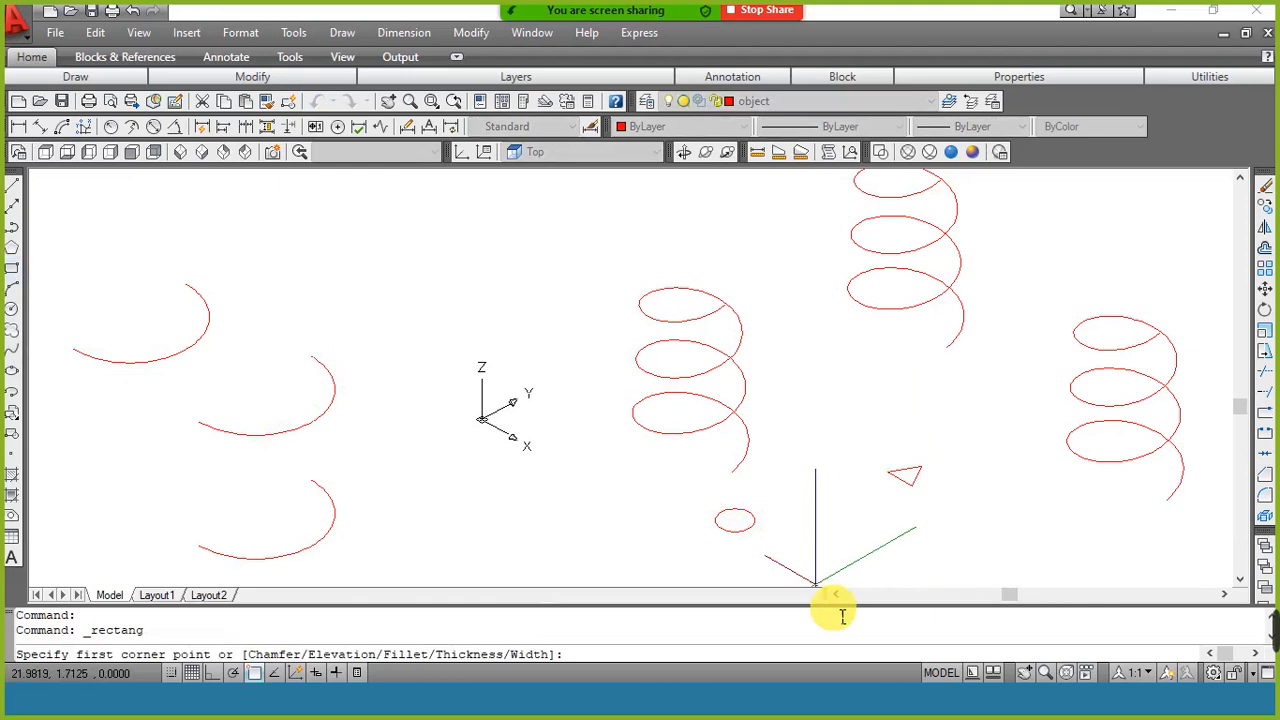
click(995, 532)
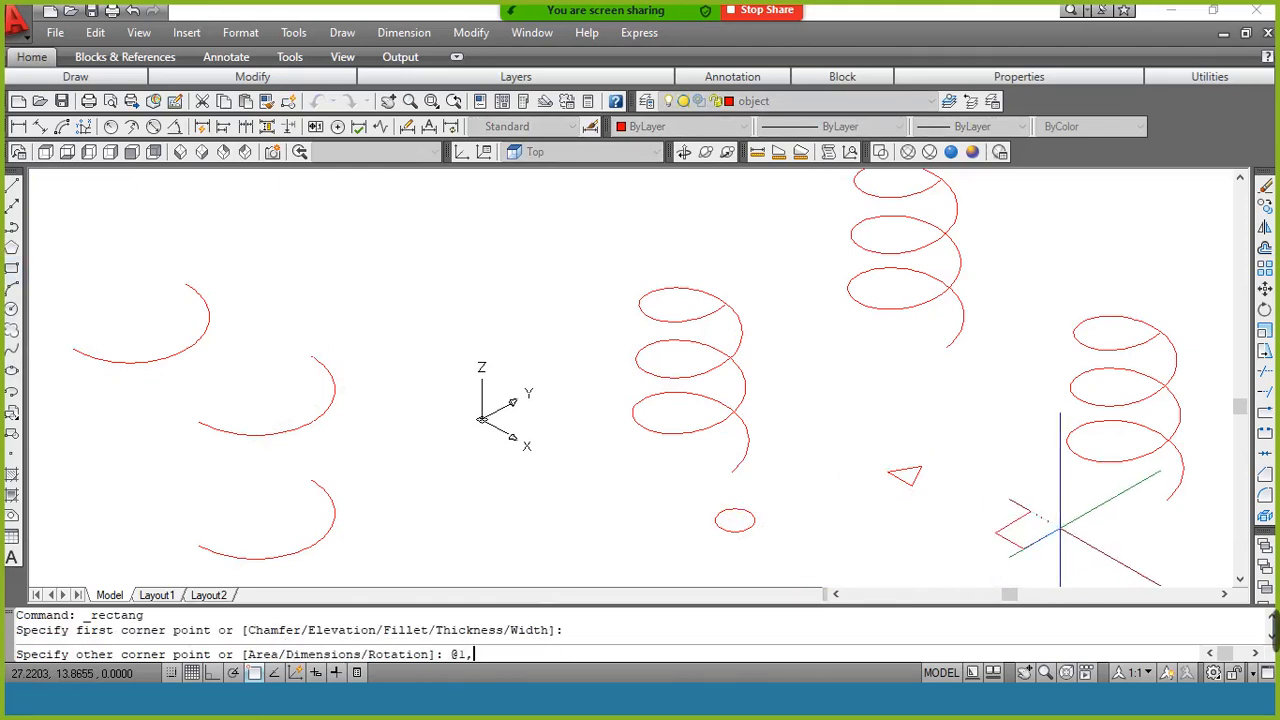
text(@1,1)
key(Return)
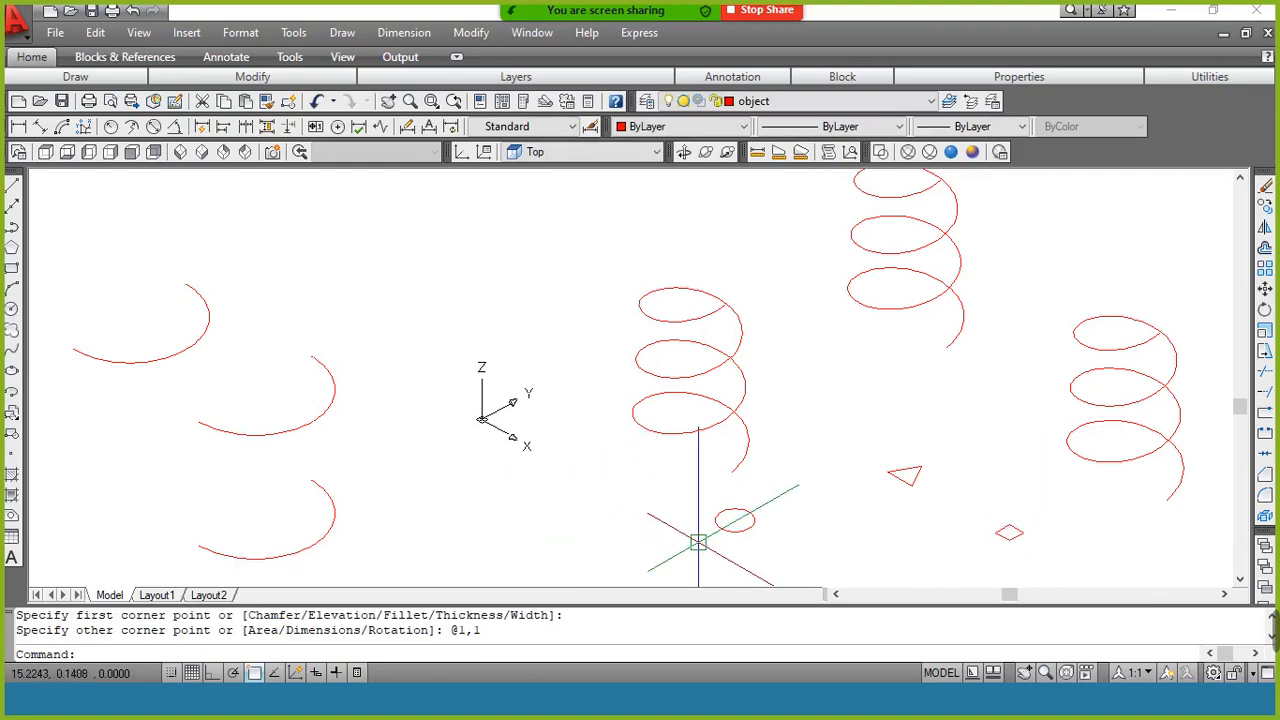
Copy the circle, triangle and square together from the circle's centre to the empty area above the semicircular arcs
text(co)
key(Return)
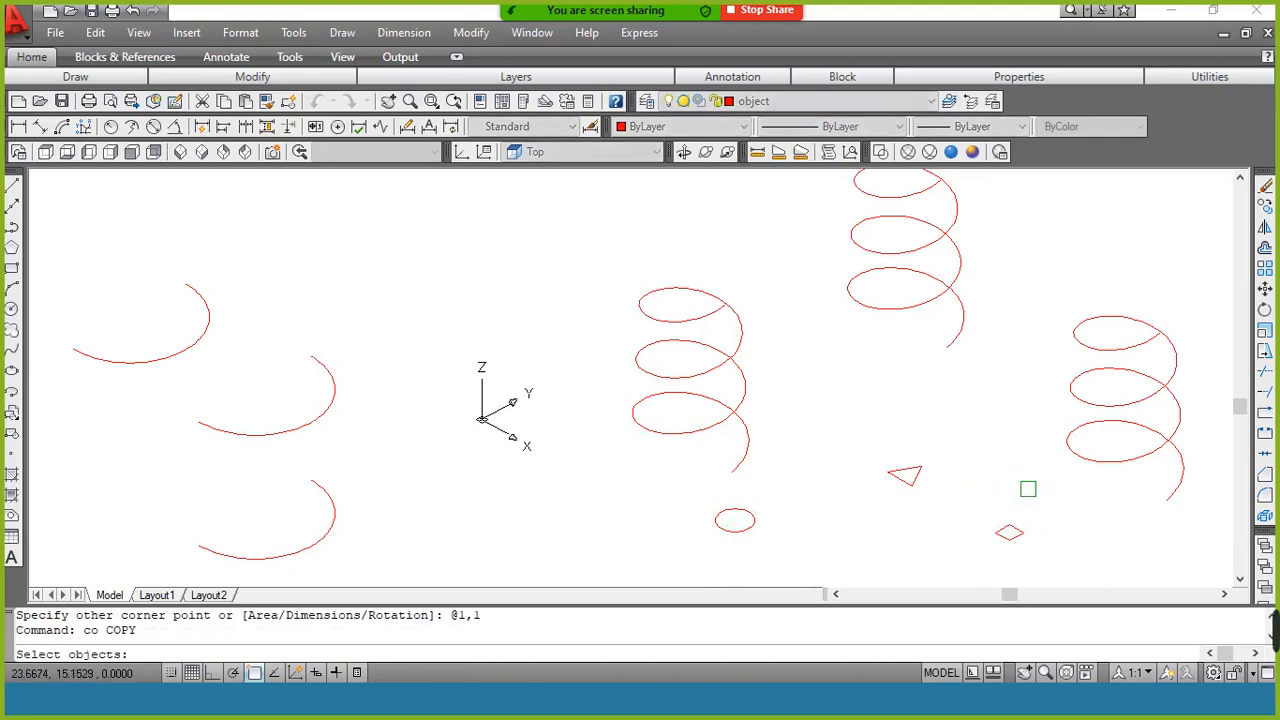
click(1009, 533)
click(916, 482)
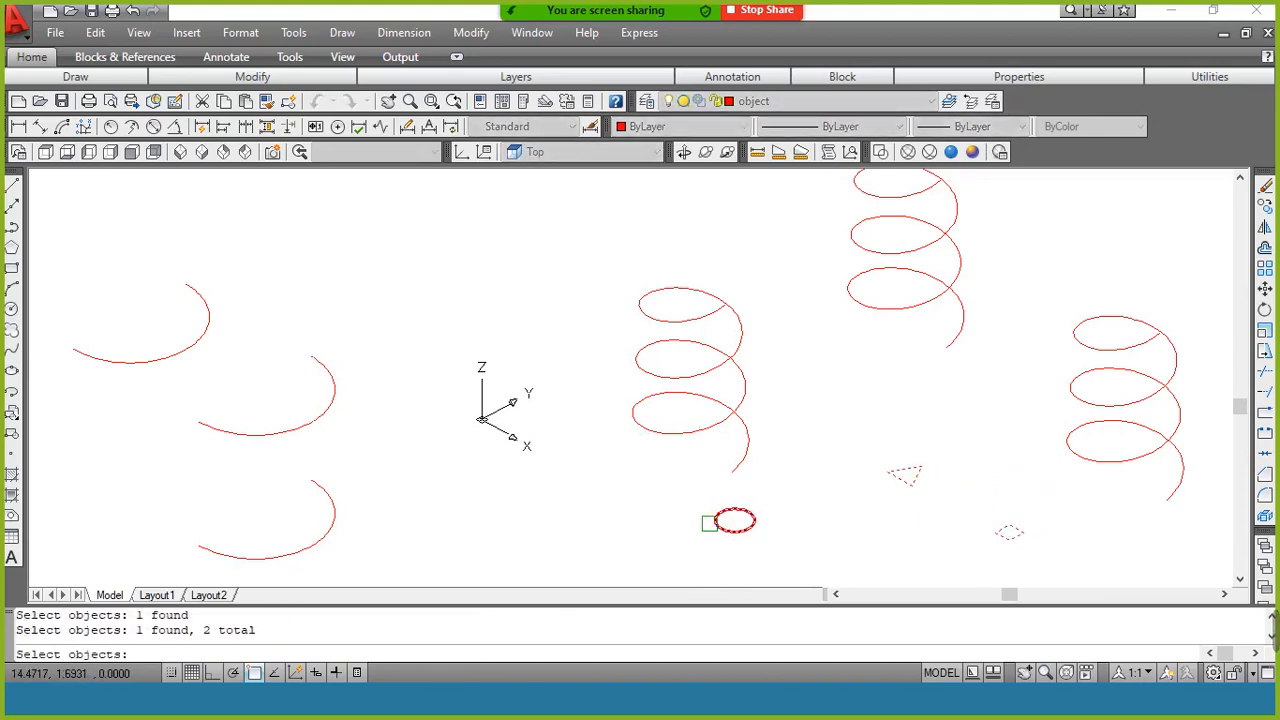
key(Return)
click(733, 520)
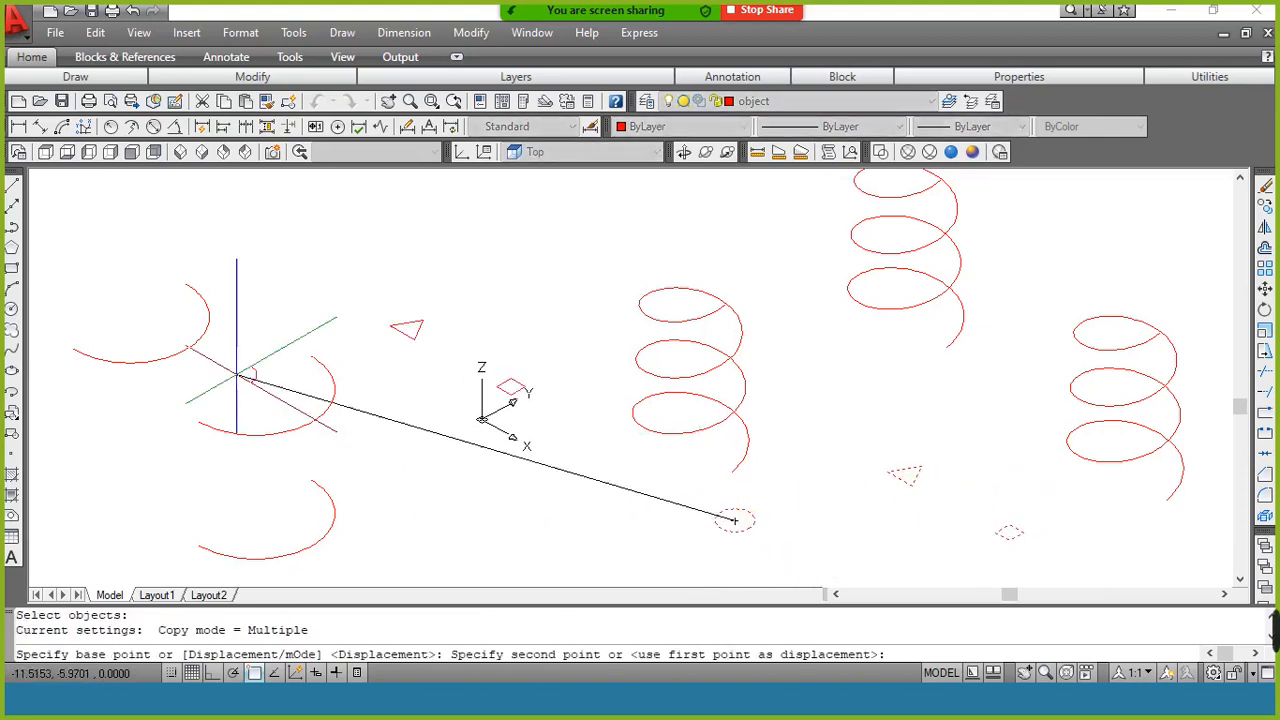
click(233, 237)
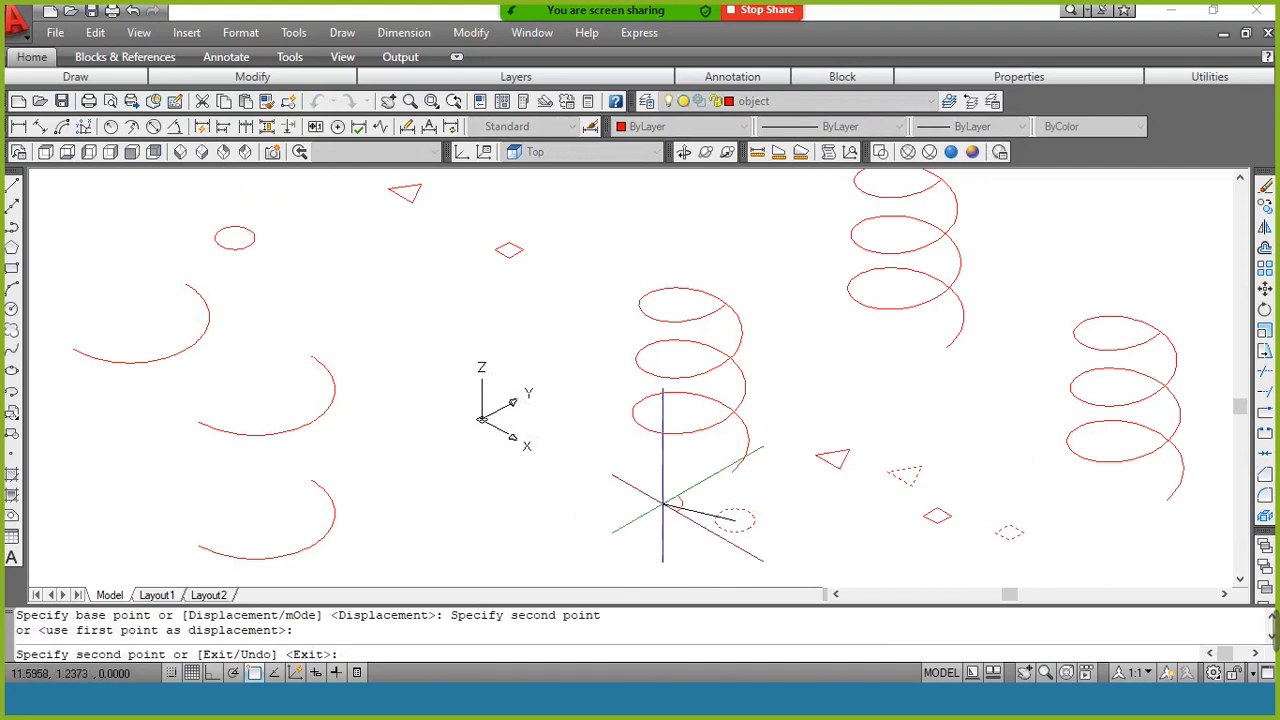
key(Return)
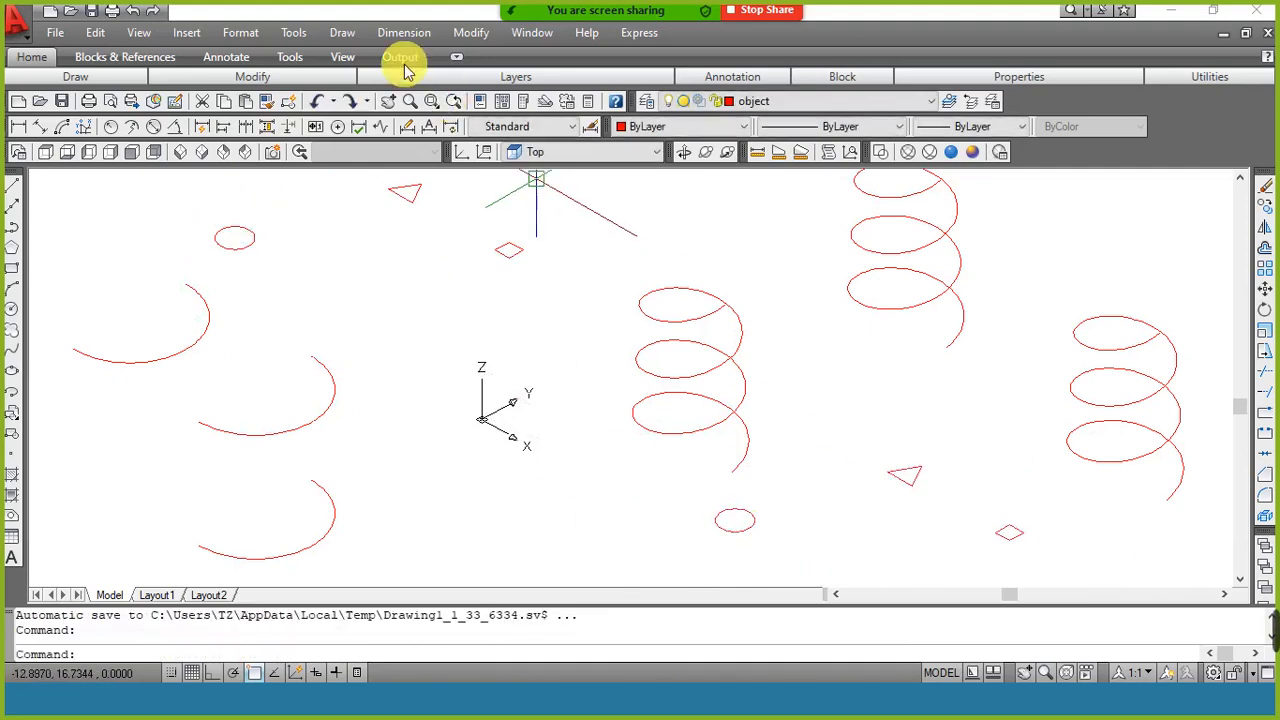
Sweep the radius 1 circle along the original helix and display the model in the Conceptual visual style
click(340, 36)
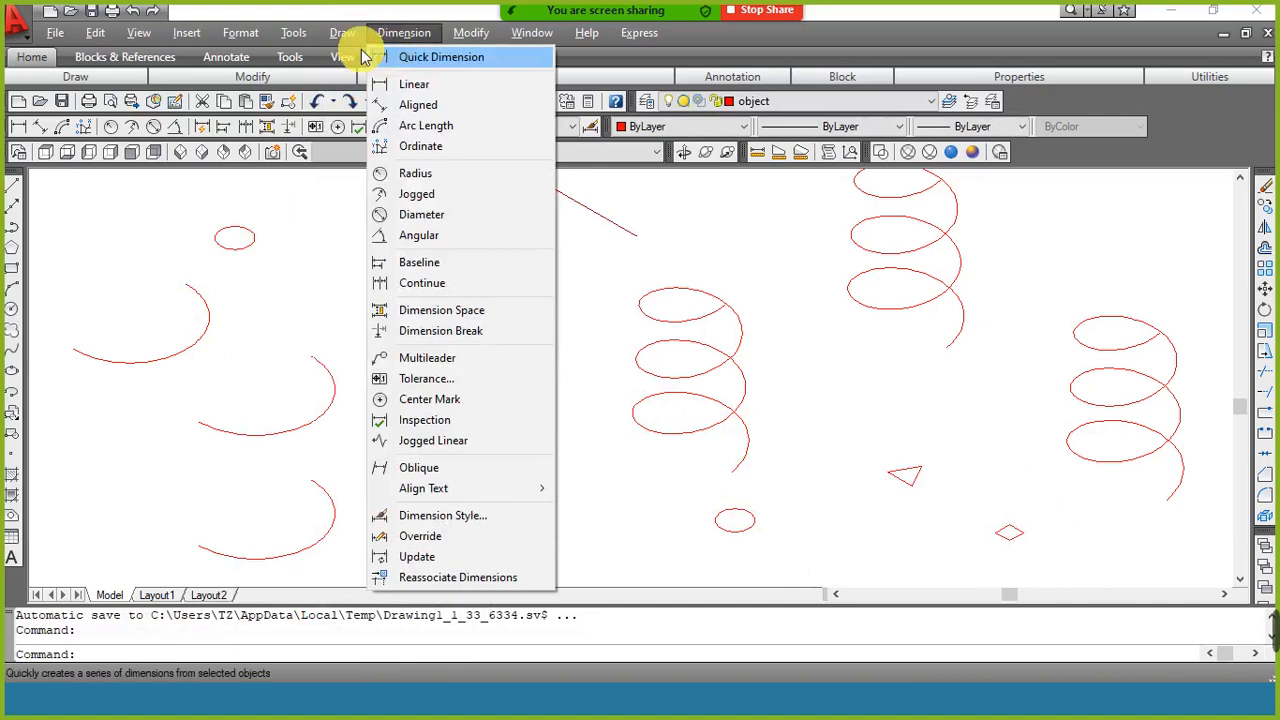
mouse_move(355, 58)
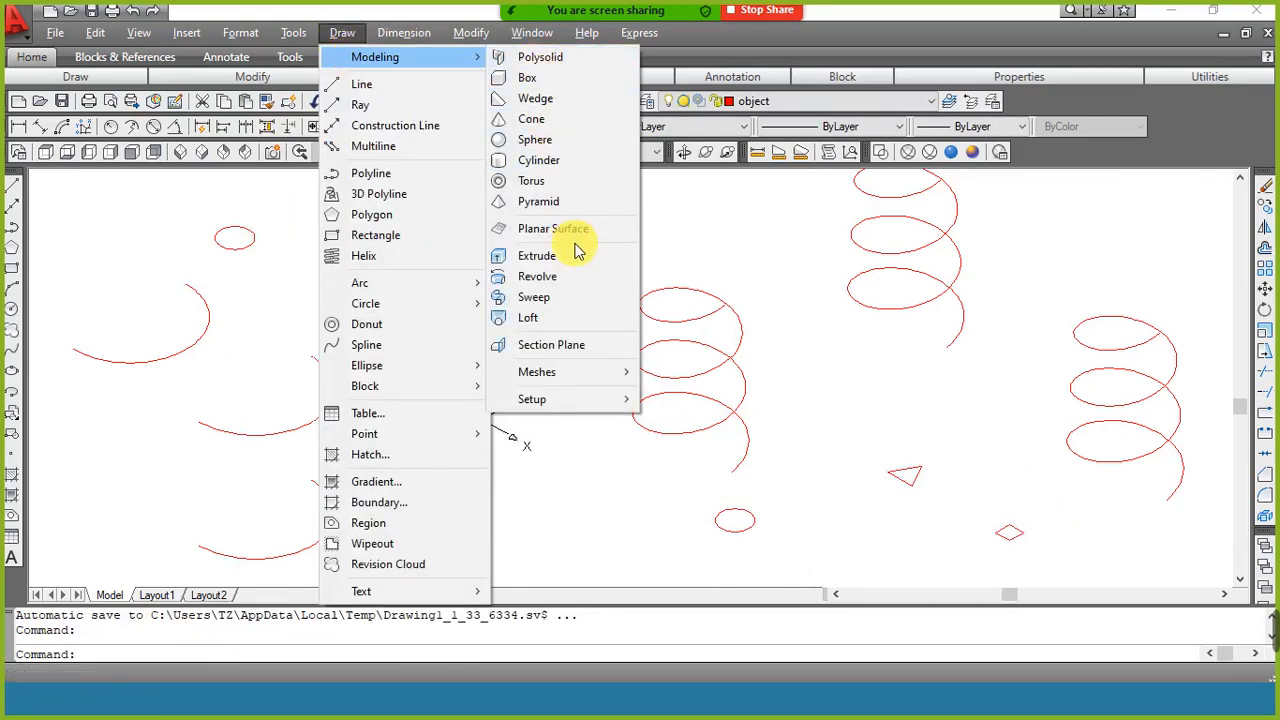
click(566, 303)
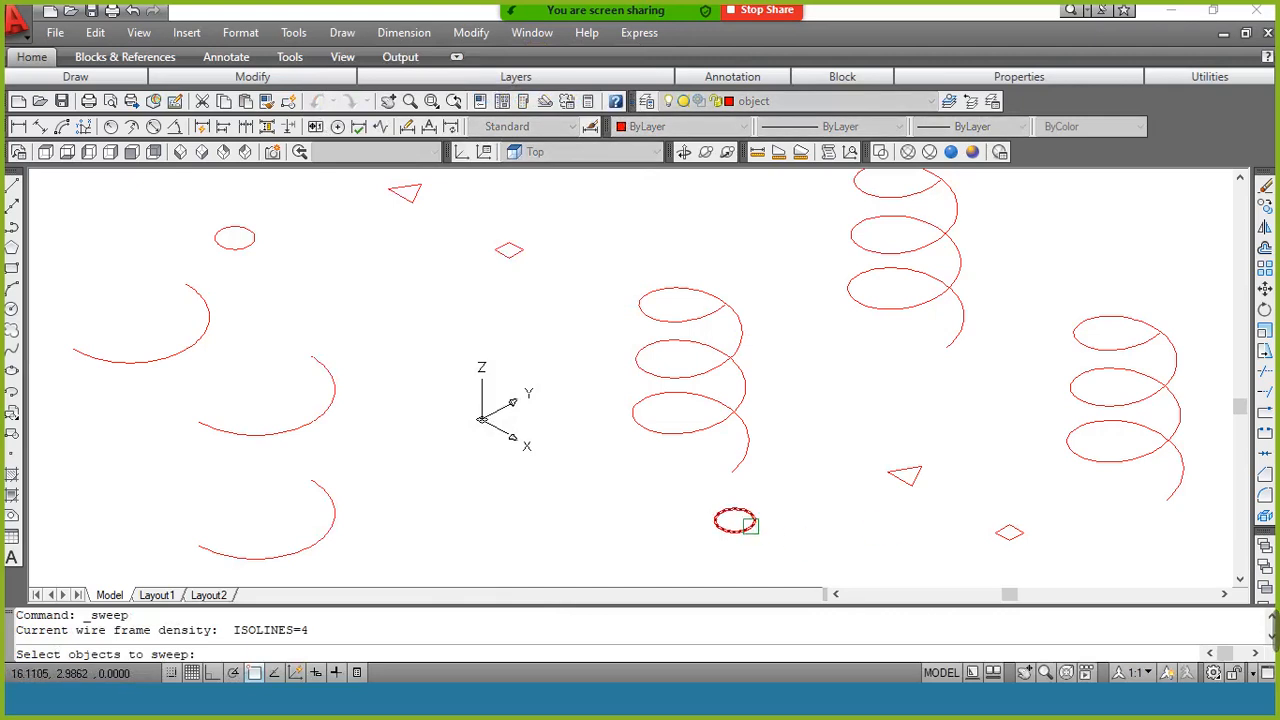
click(750, 526)
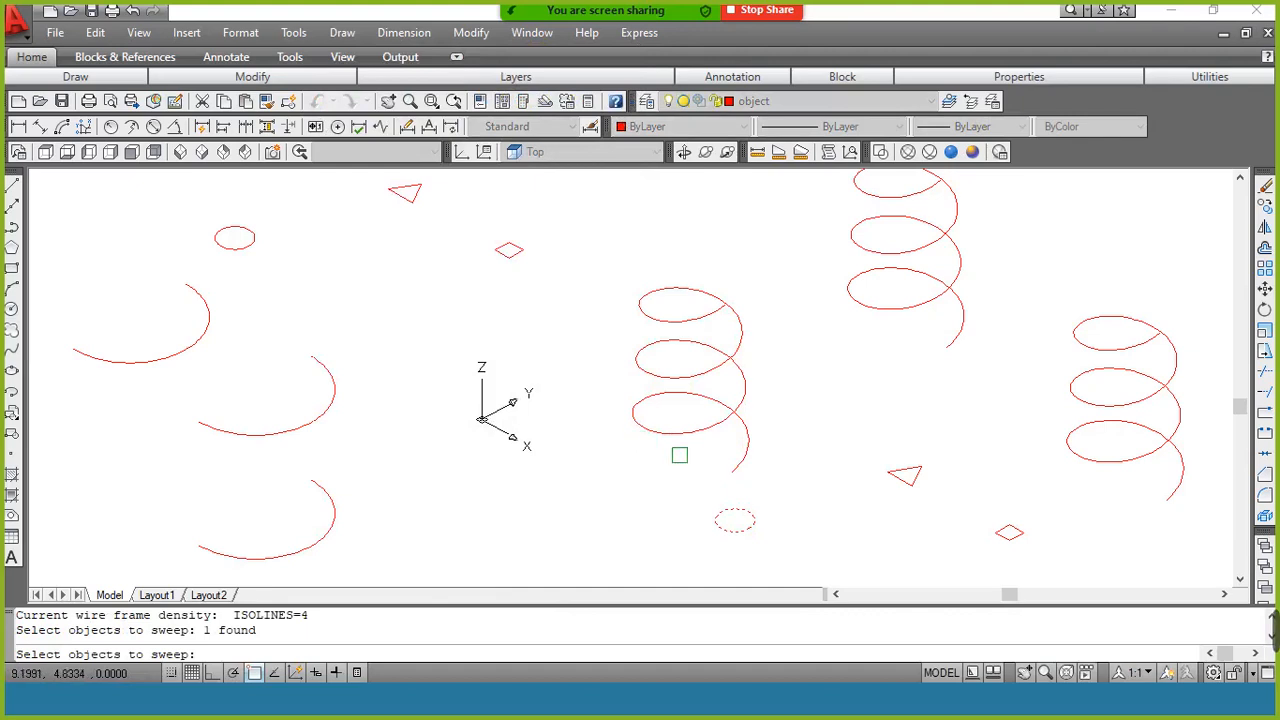
key(Return)
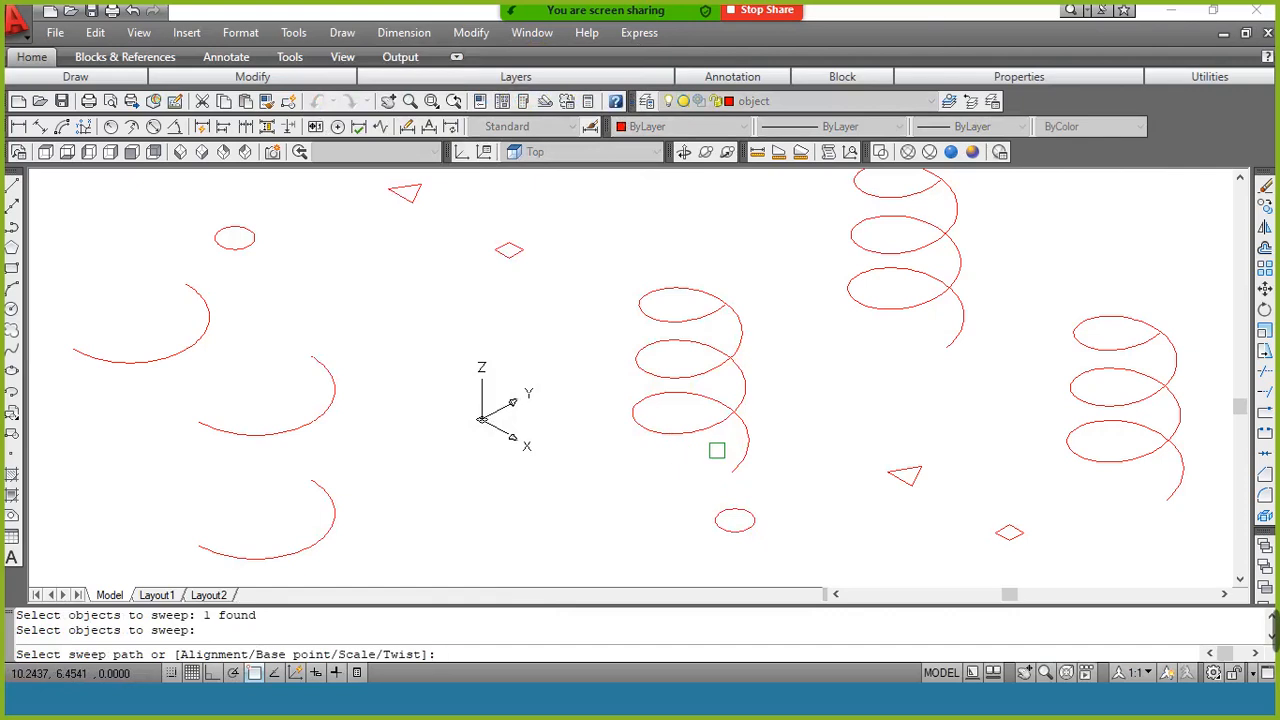
click(753, 440)
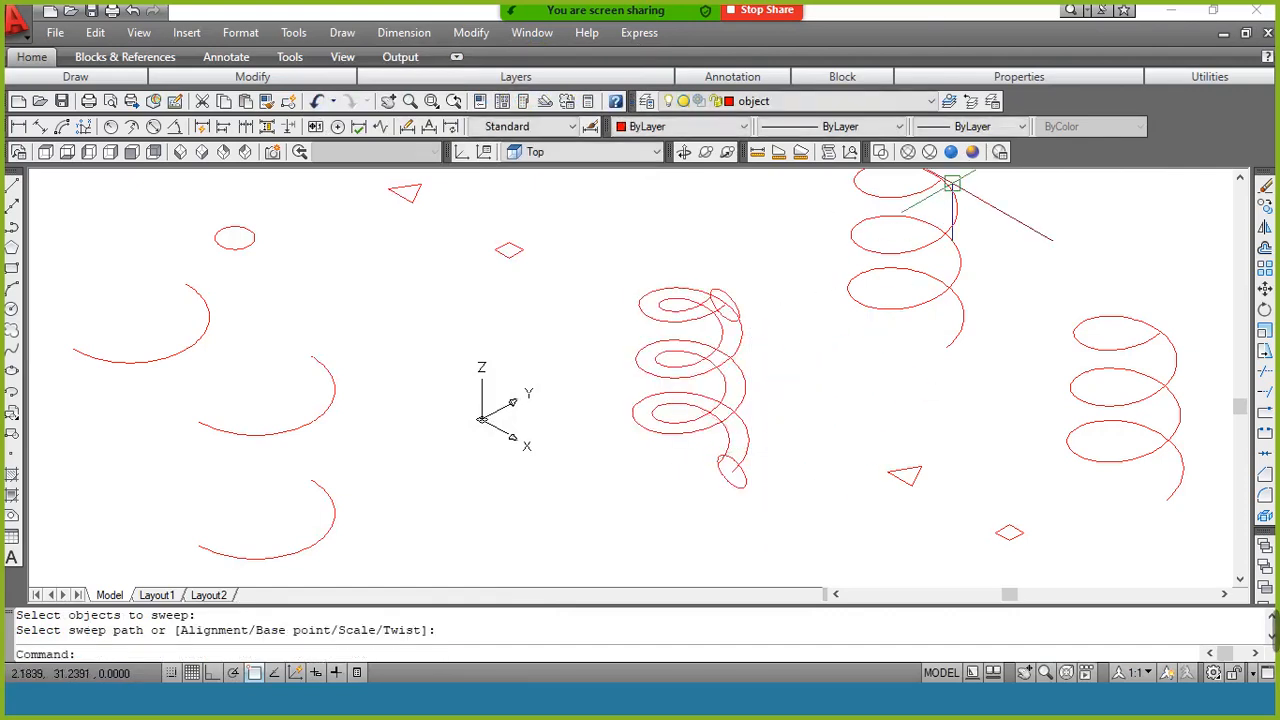
click(972, 151)
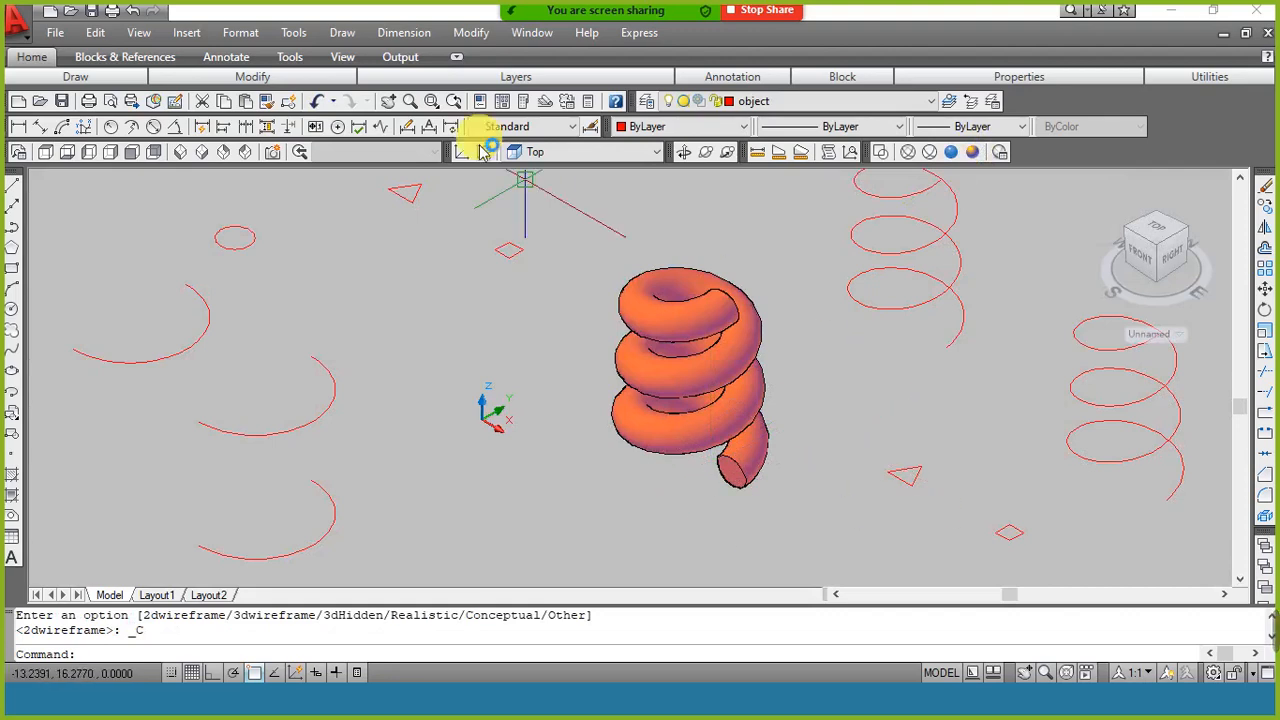
Sweep the triangle near the helices along the second helix, the copy placed along Y
click(341, 33)
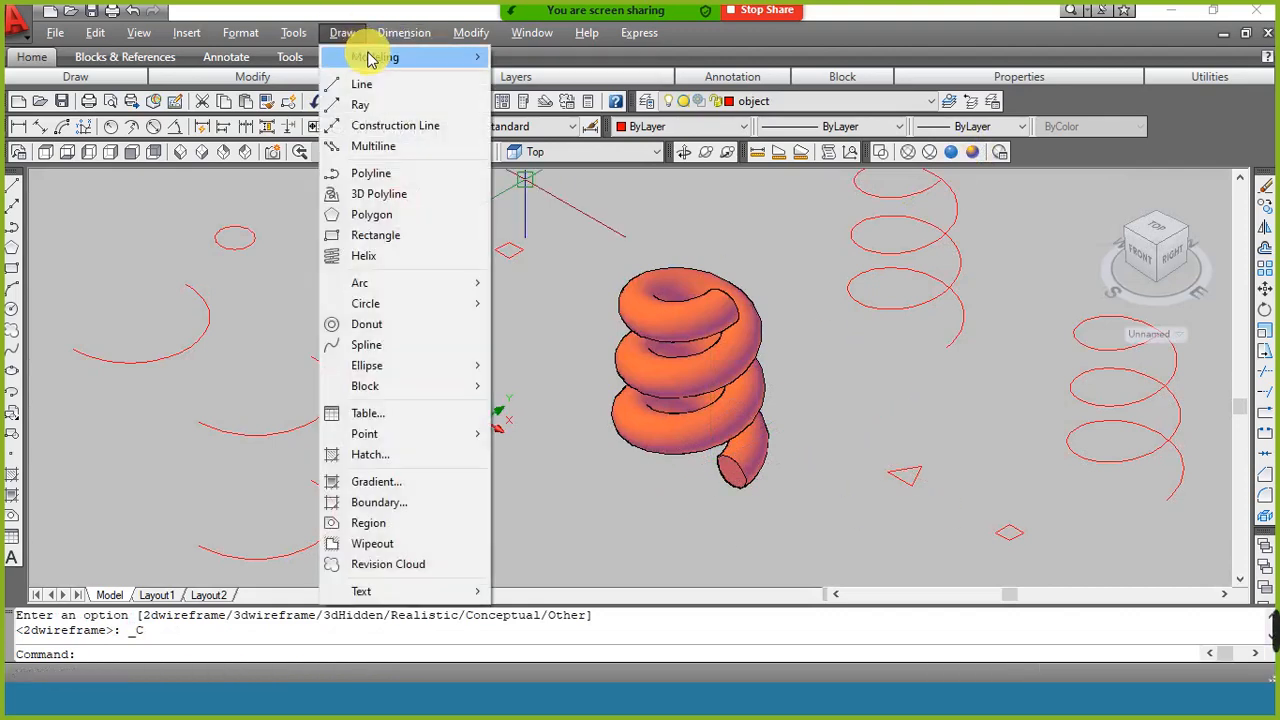
mouse_move(414, 55)
click(546, 299)
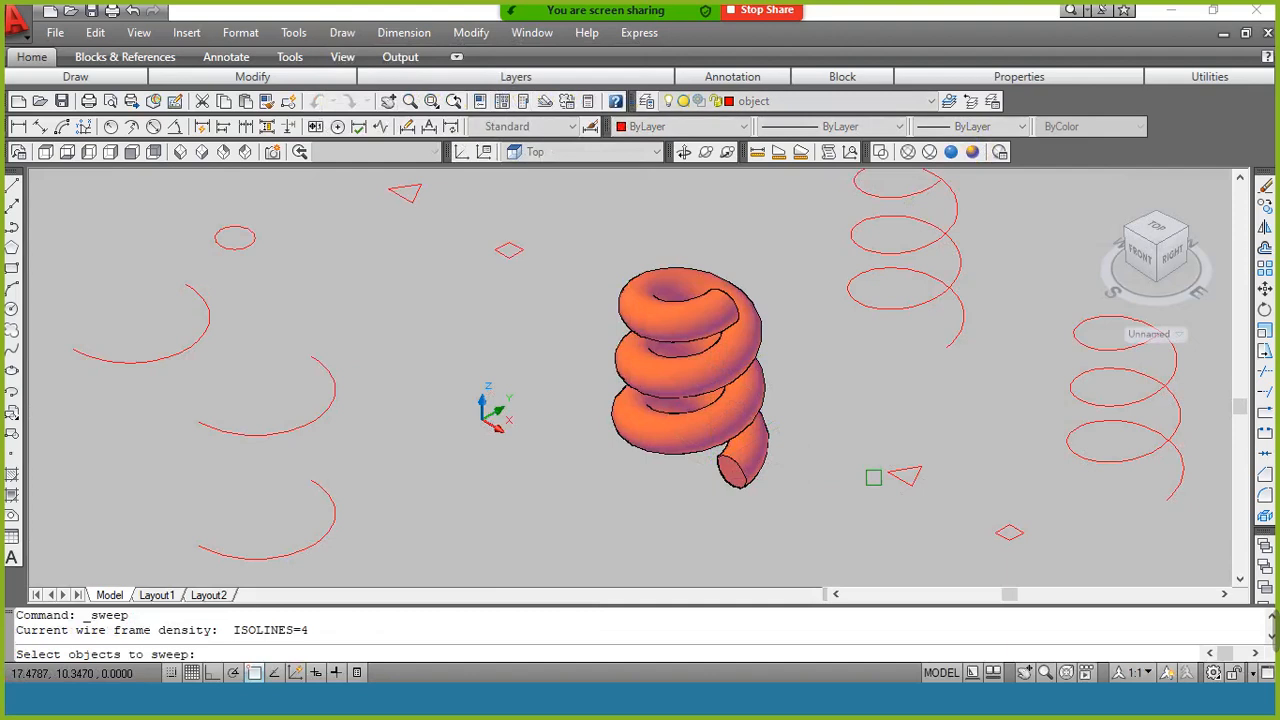
click(901, 479)
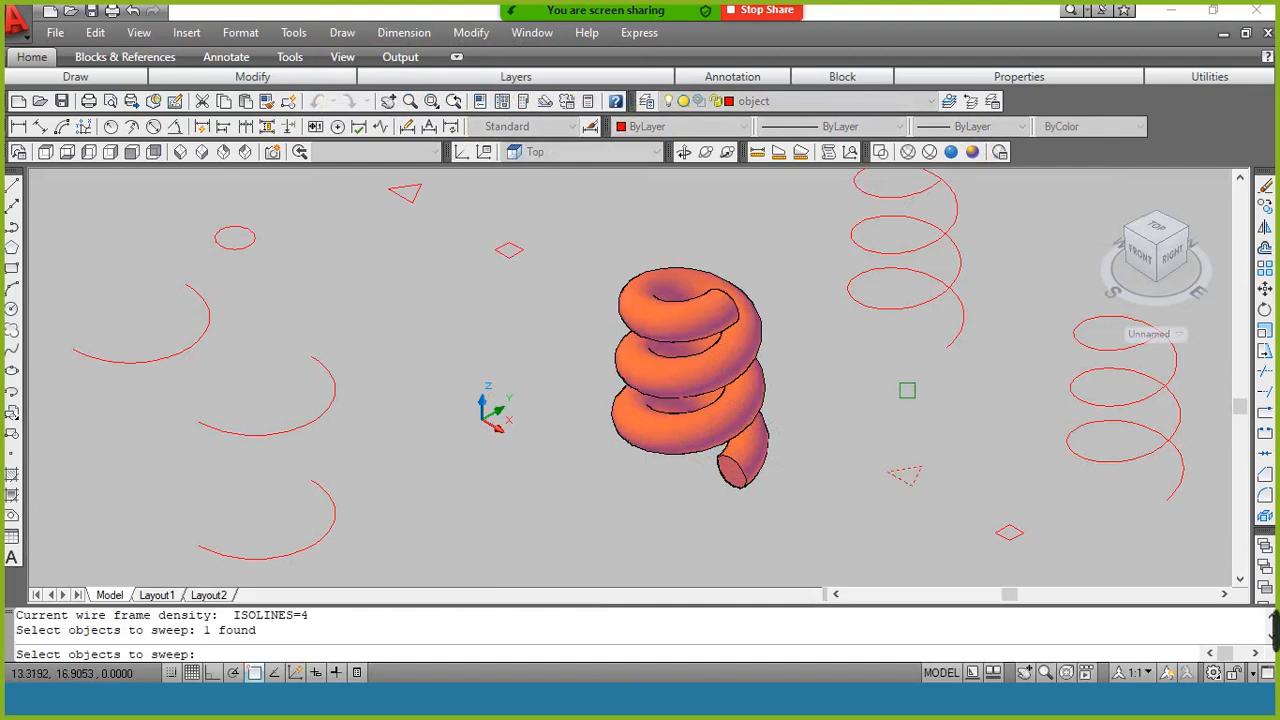
key(Return)
click(955, 350)
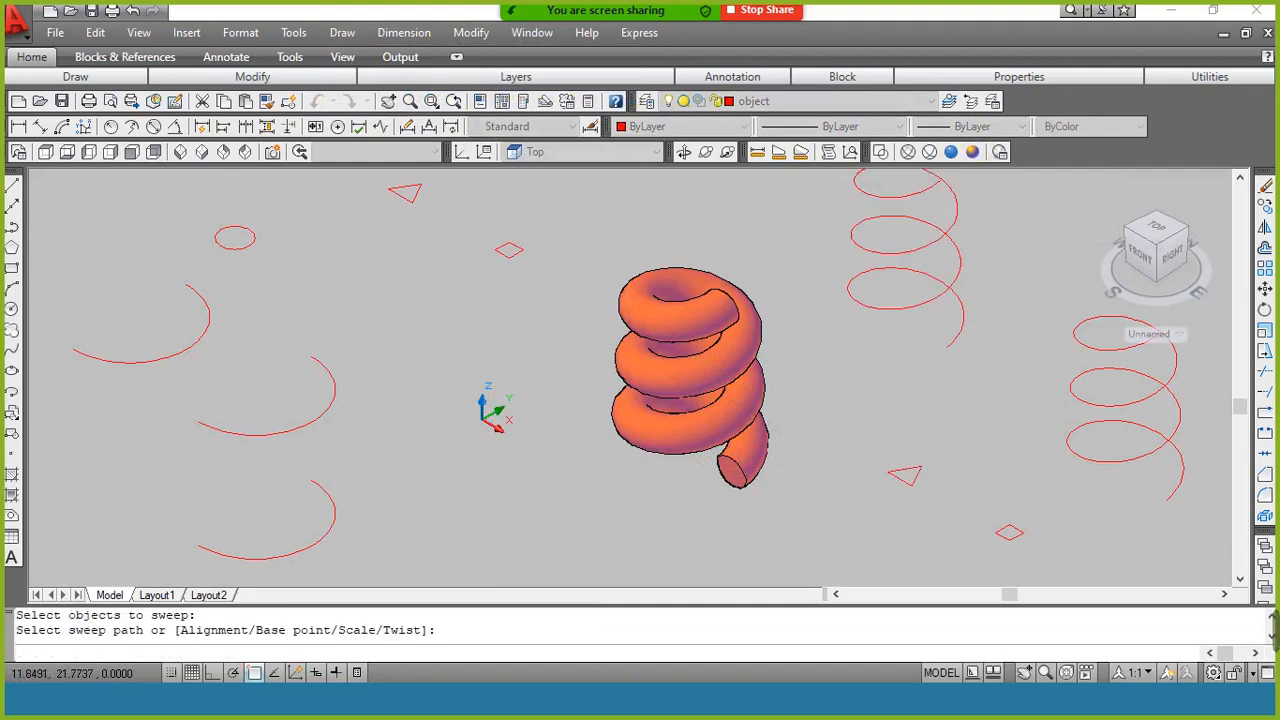
Sweep the 1 by 1 square near the helices along the third helix
key(Return)
click(1014, 522)
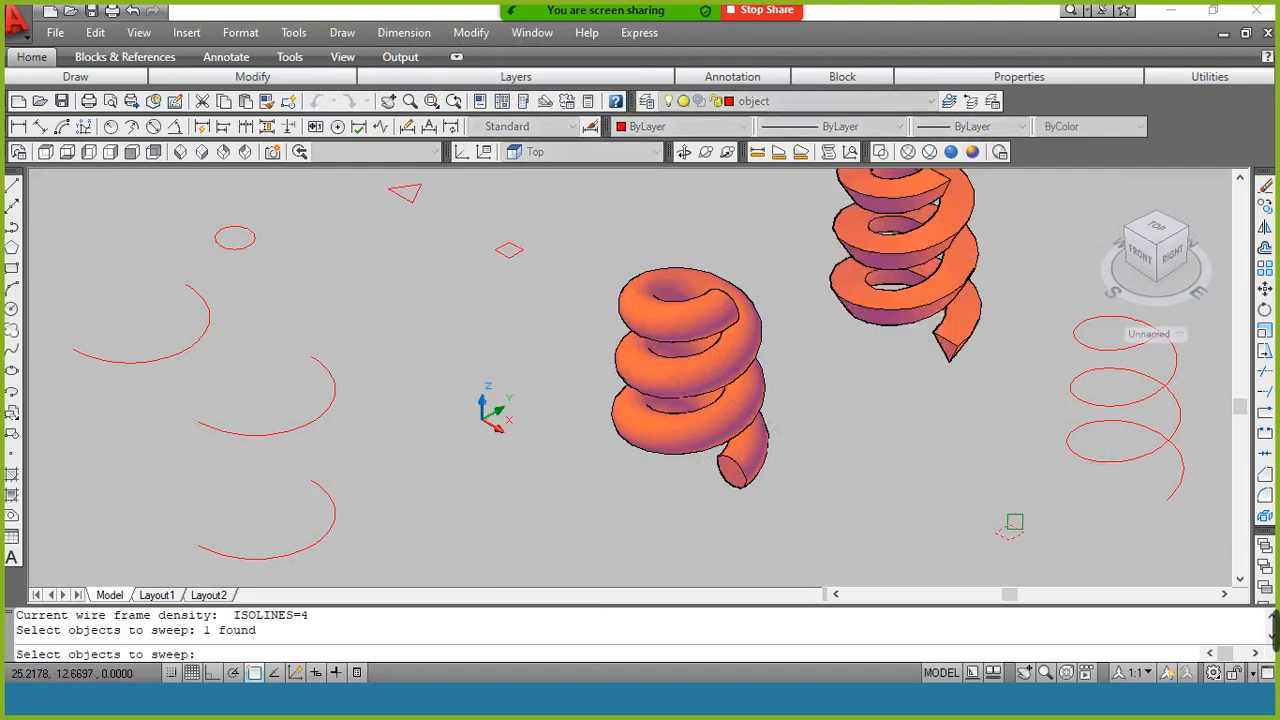
key(Return)
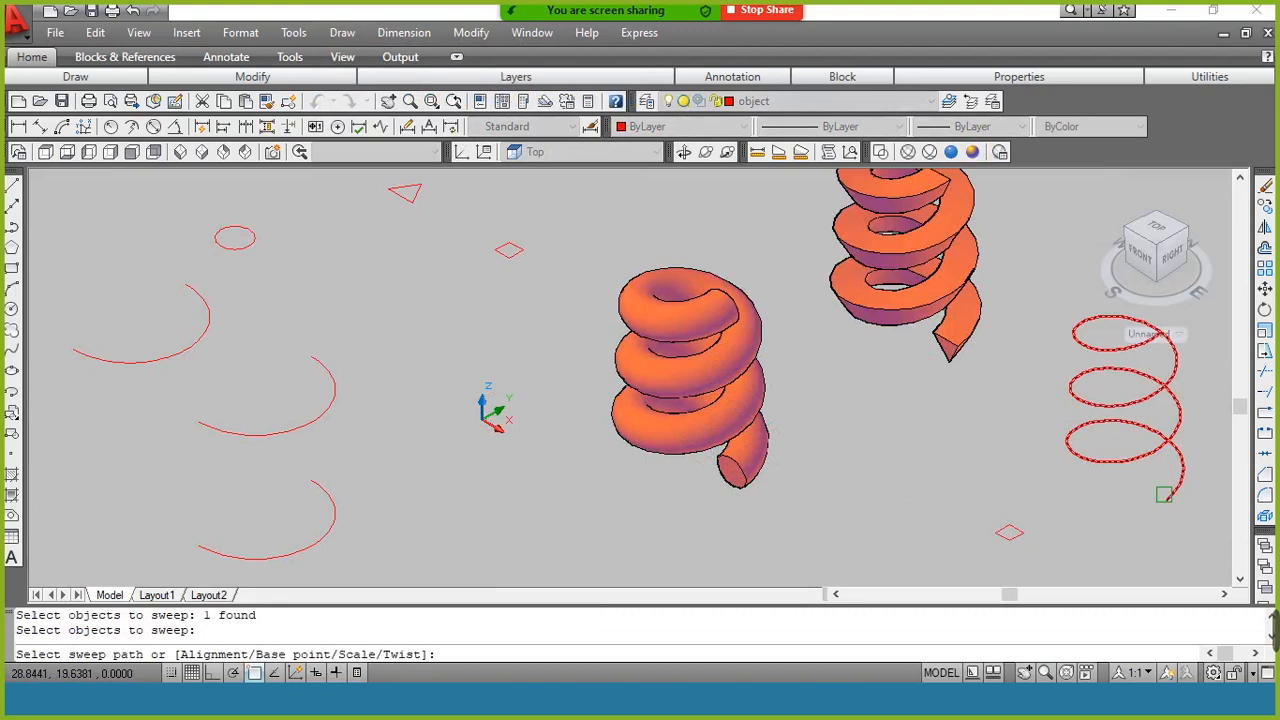
click(1164, 494)
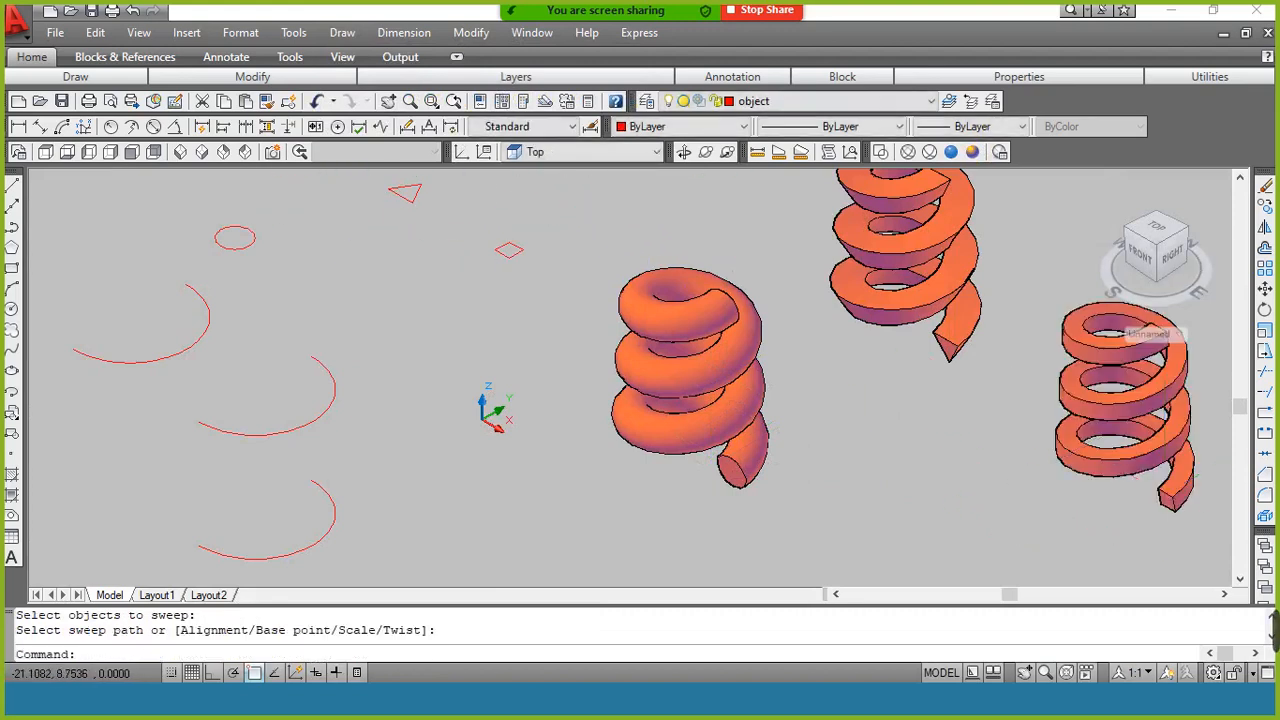
click(388, 101)
drag(901, 333, 766, 388)
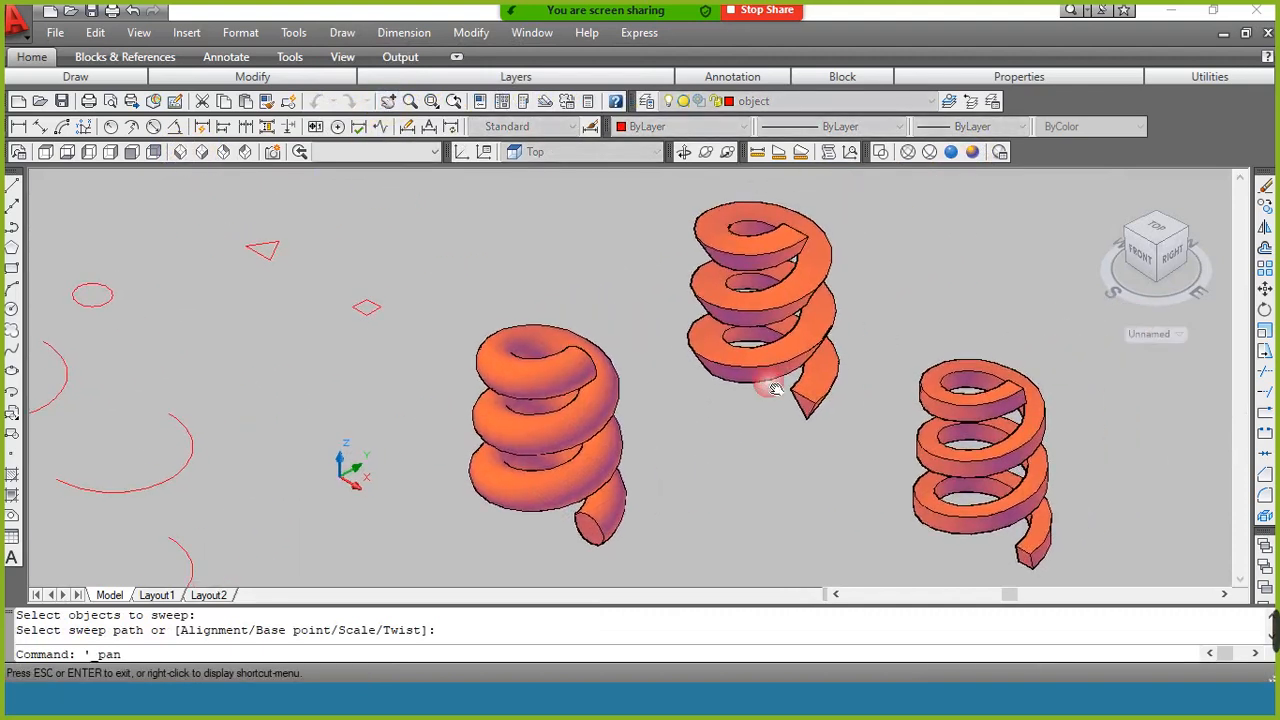
Orbit around the three swept springs to examine their end profiles, and return to the southeast isometric view
right_click(766, 388)
click(834, 62)
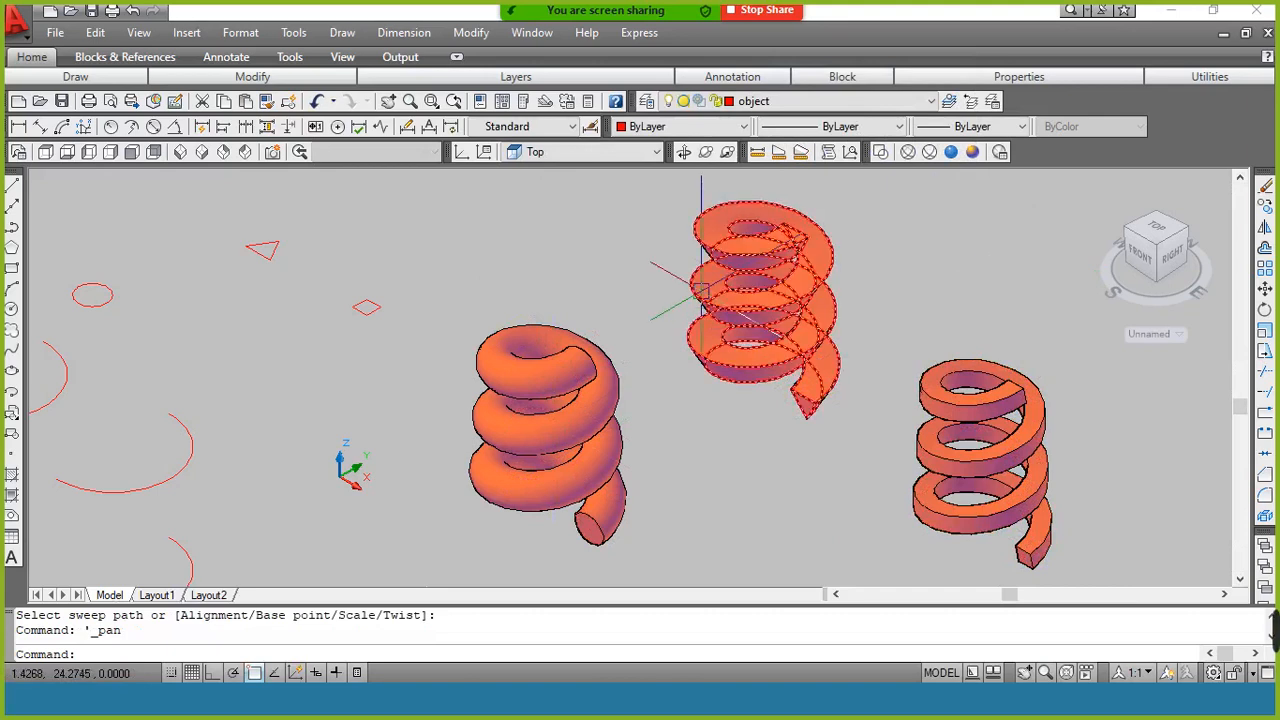
click(705, 151)
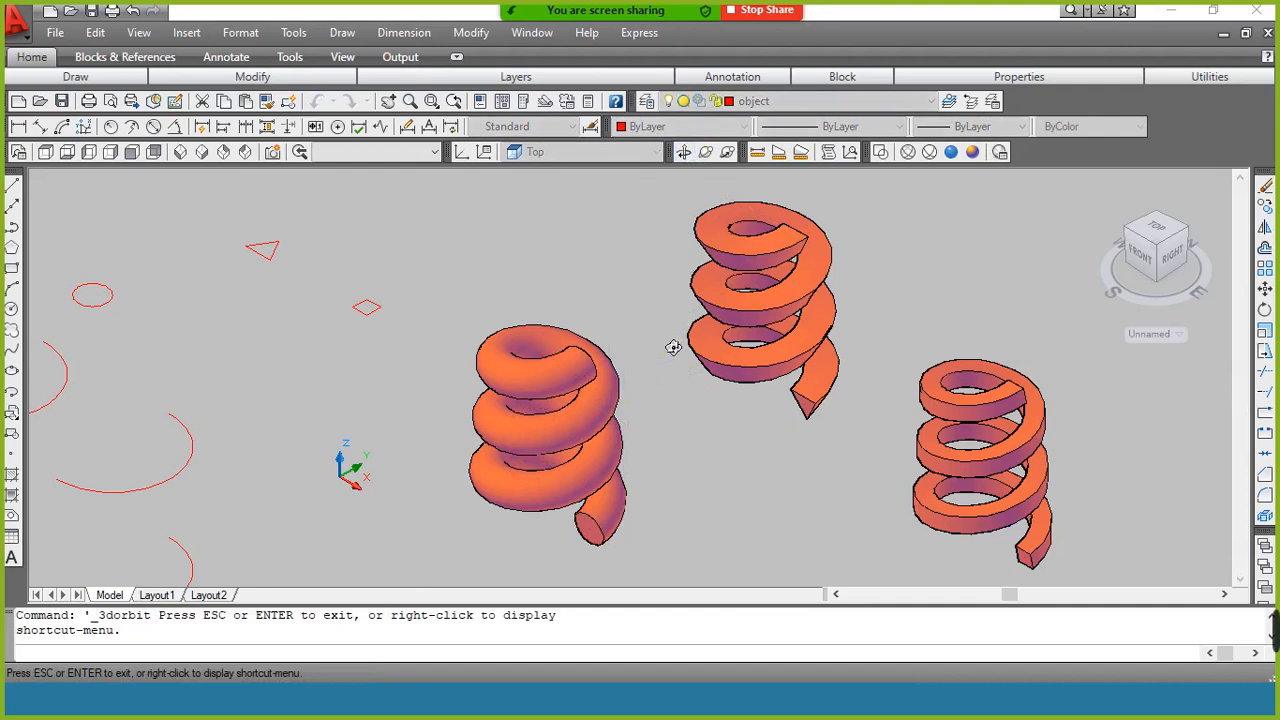
drag(674, 349, 717, 277)
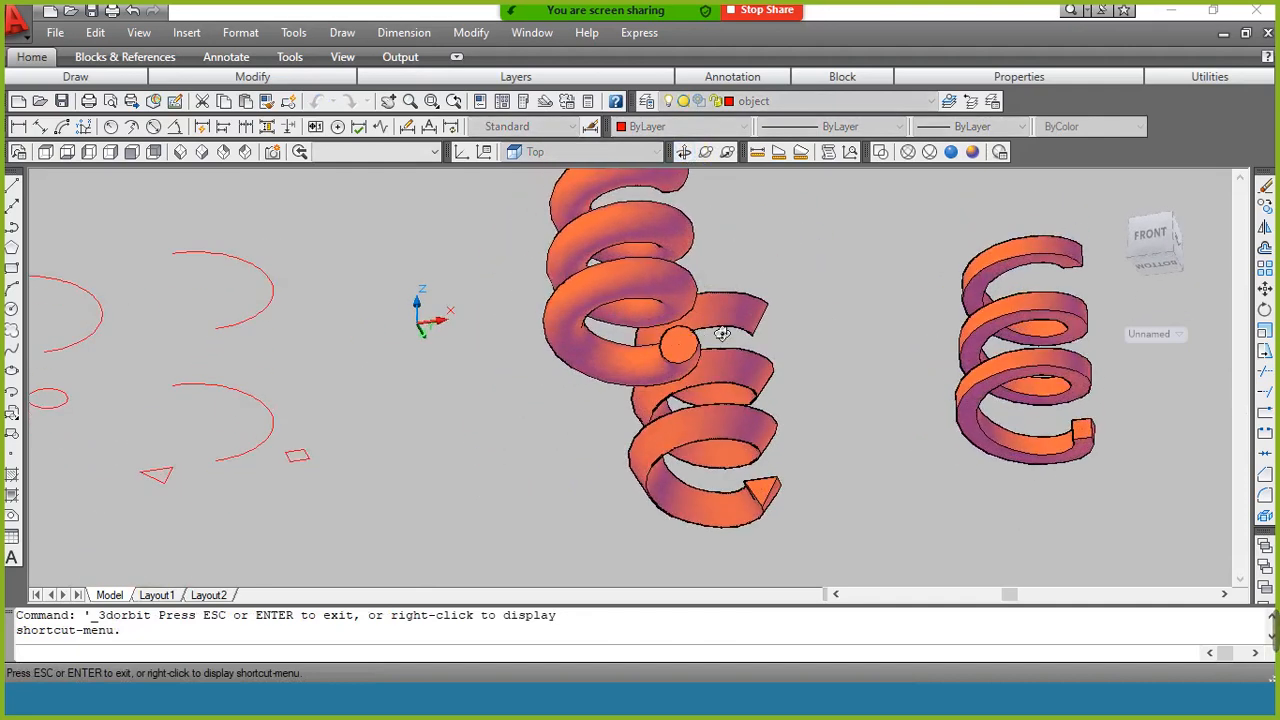
mouse_move(720, 331)
mouse_down()
mouse_move(800, 309)
mouse_move(712, 311)
mouse_move(724, 311)
mouse_up()
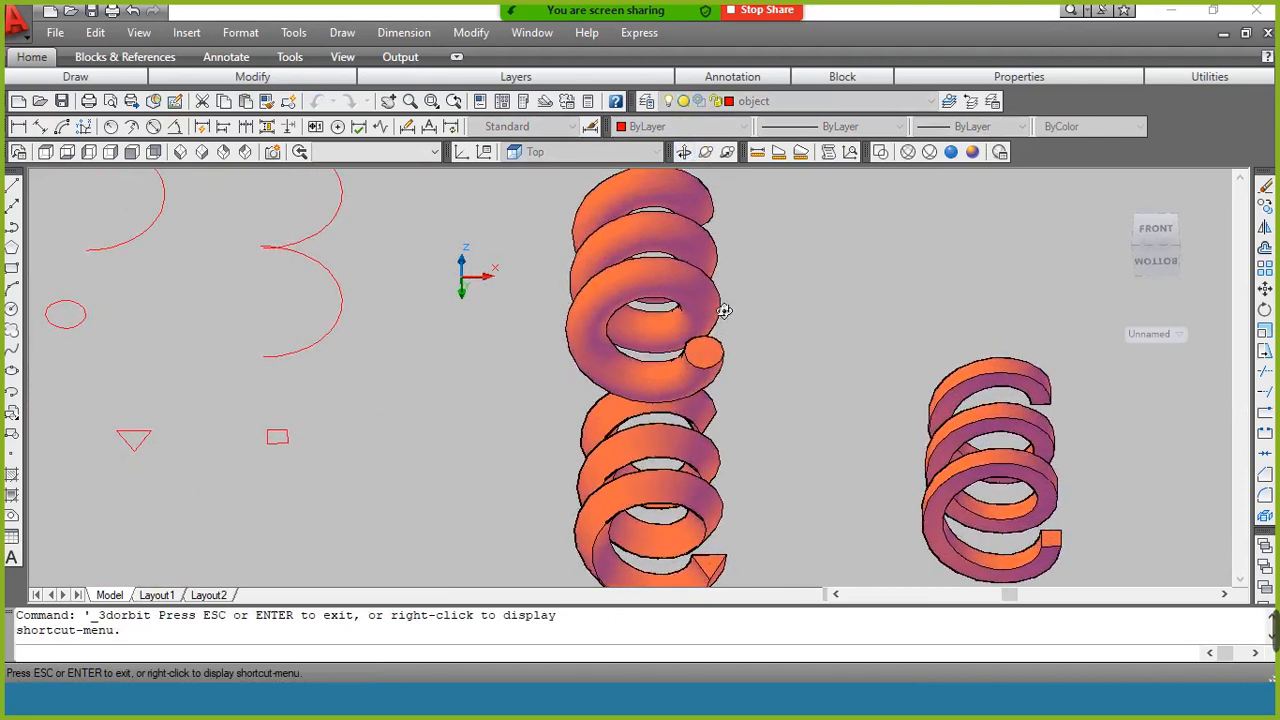
mouse_move(724, 311)
mouse_down()
mouse_move(585, 346)
mouse_move(603, 403)
mouse_move(563, 443)
mouse_move(577, 426)
mouse_move(635, 452)
mouse_move(631, 343)
mouse_up()
right_click(623, 323)
click(655, 334)
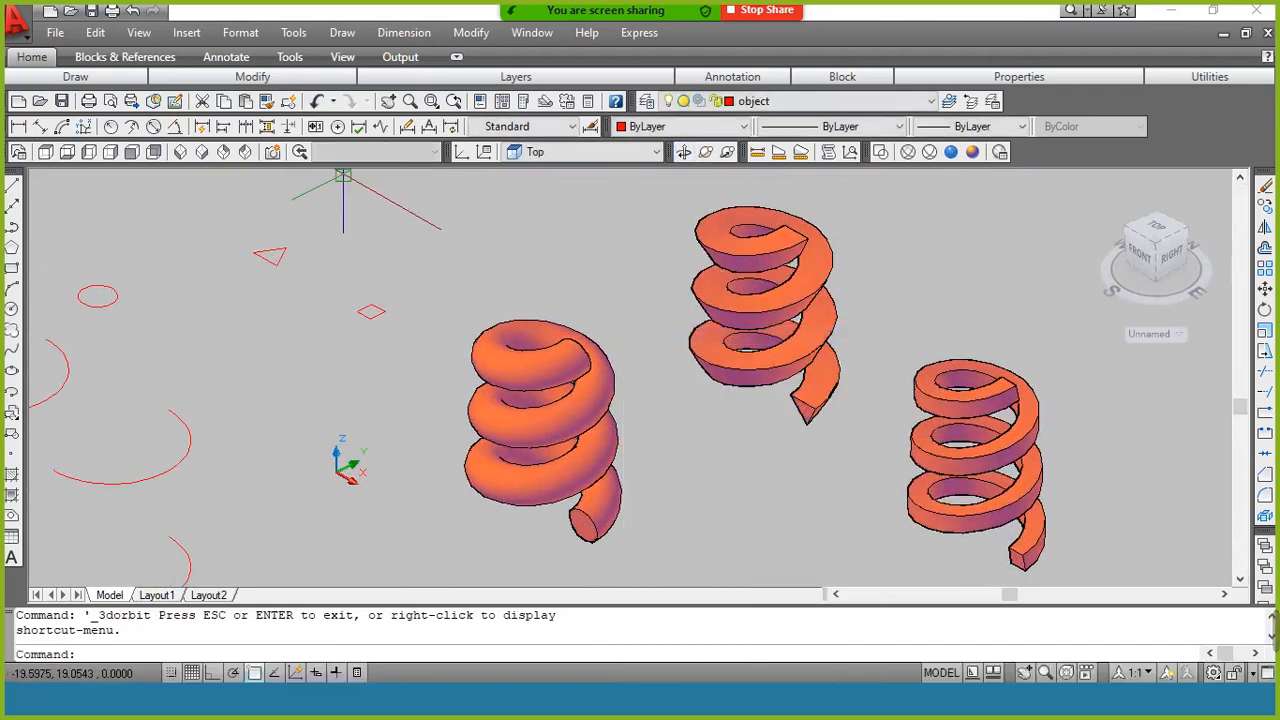
click(201, 151)
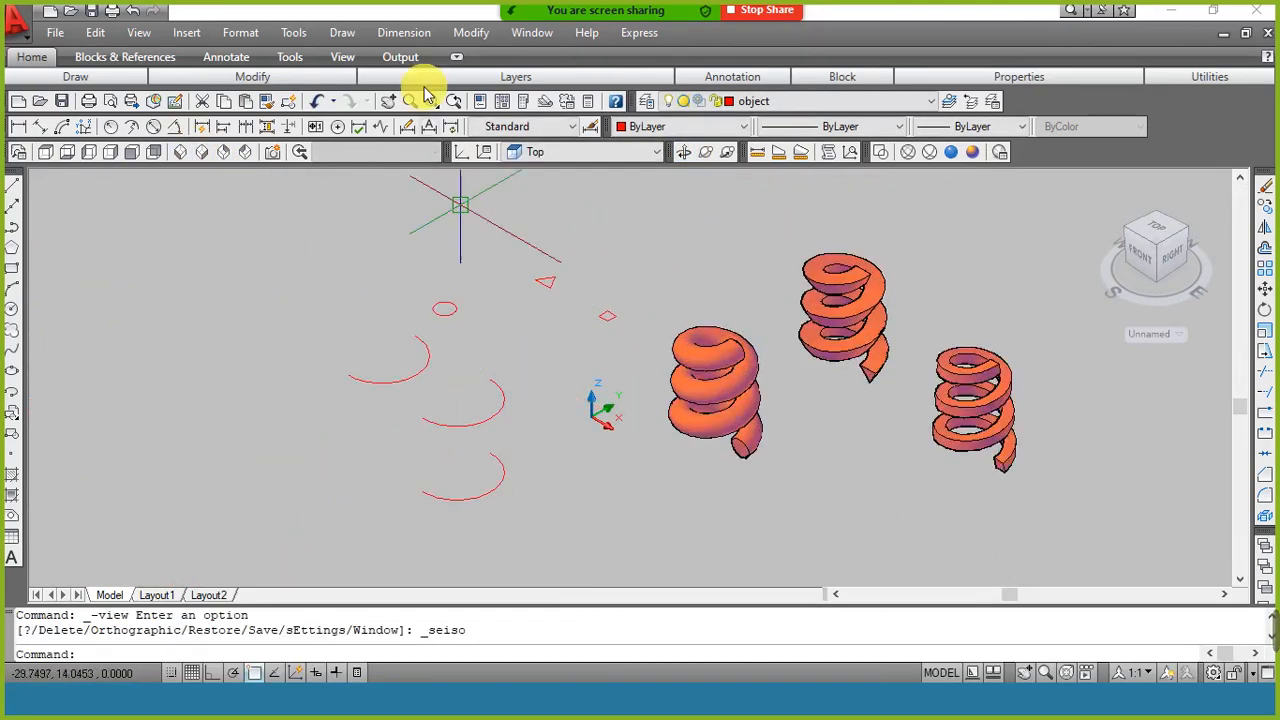
click(350, 33)
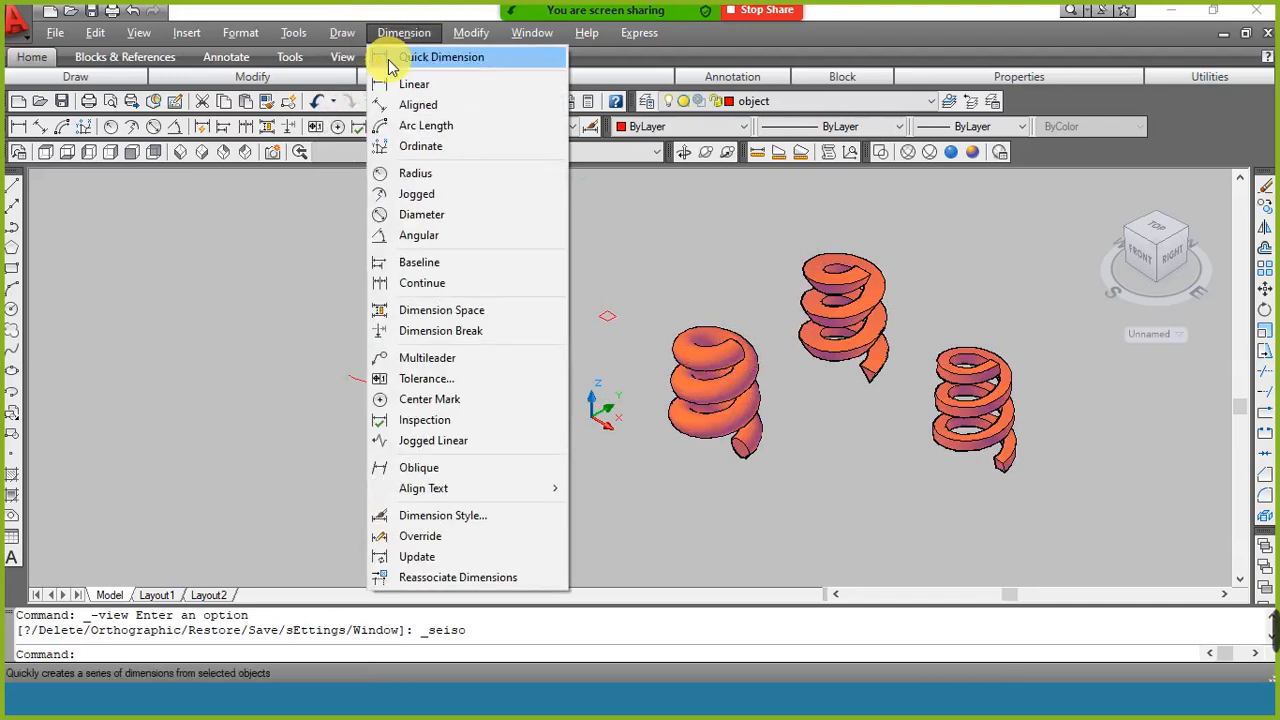
mouse_move(375, 57)
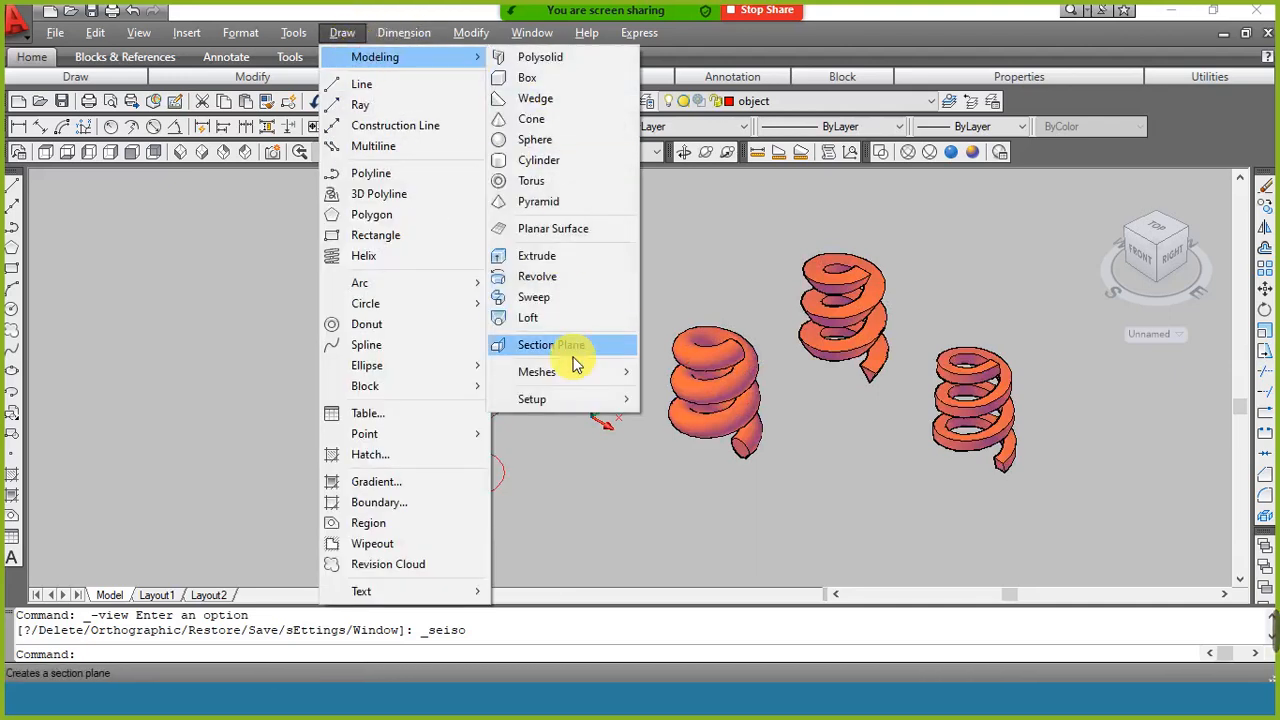
click(578, 300)
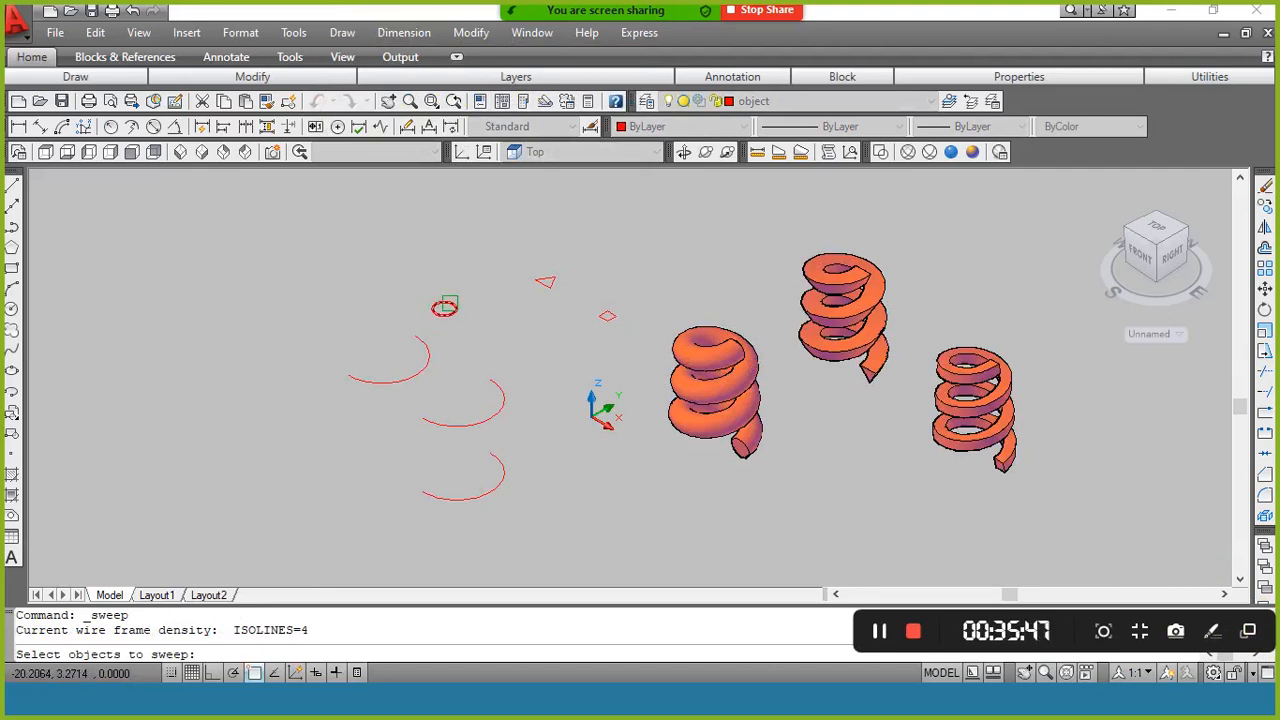
click(446, 307)
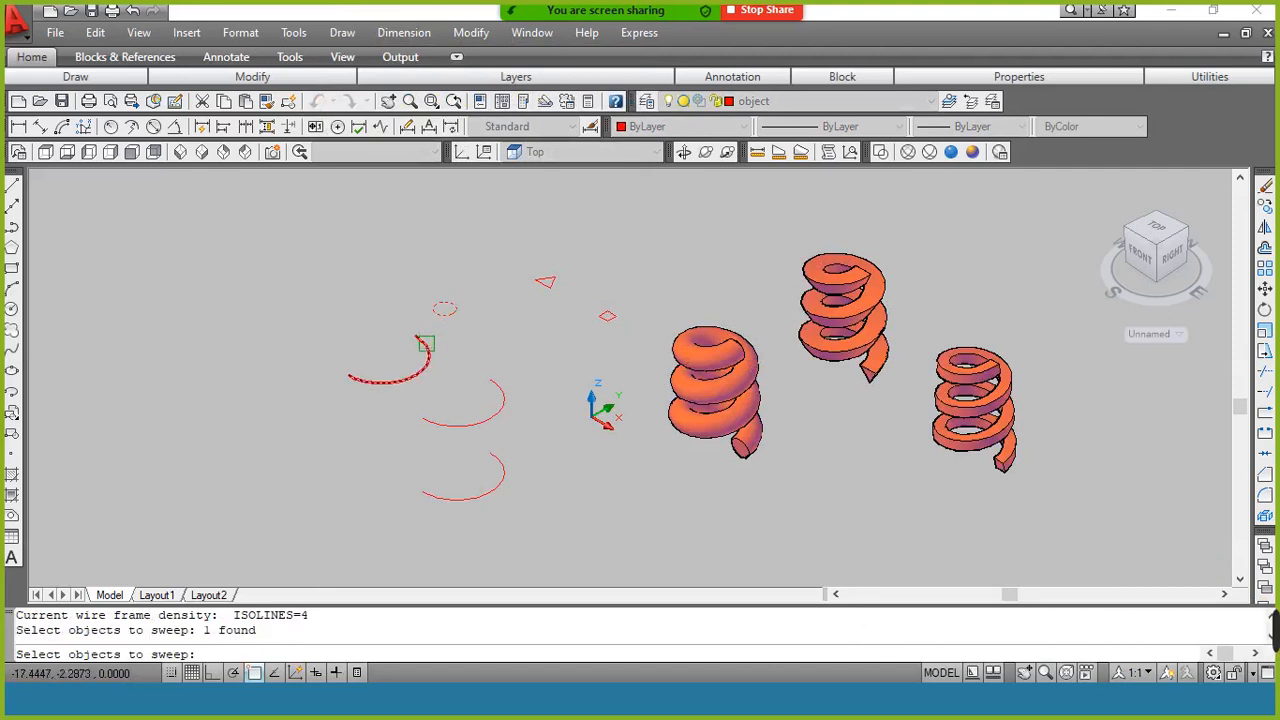
click(425, 343)
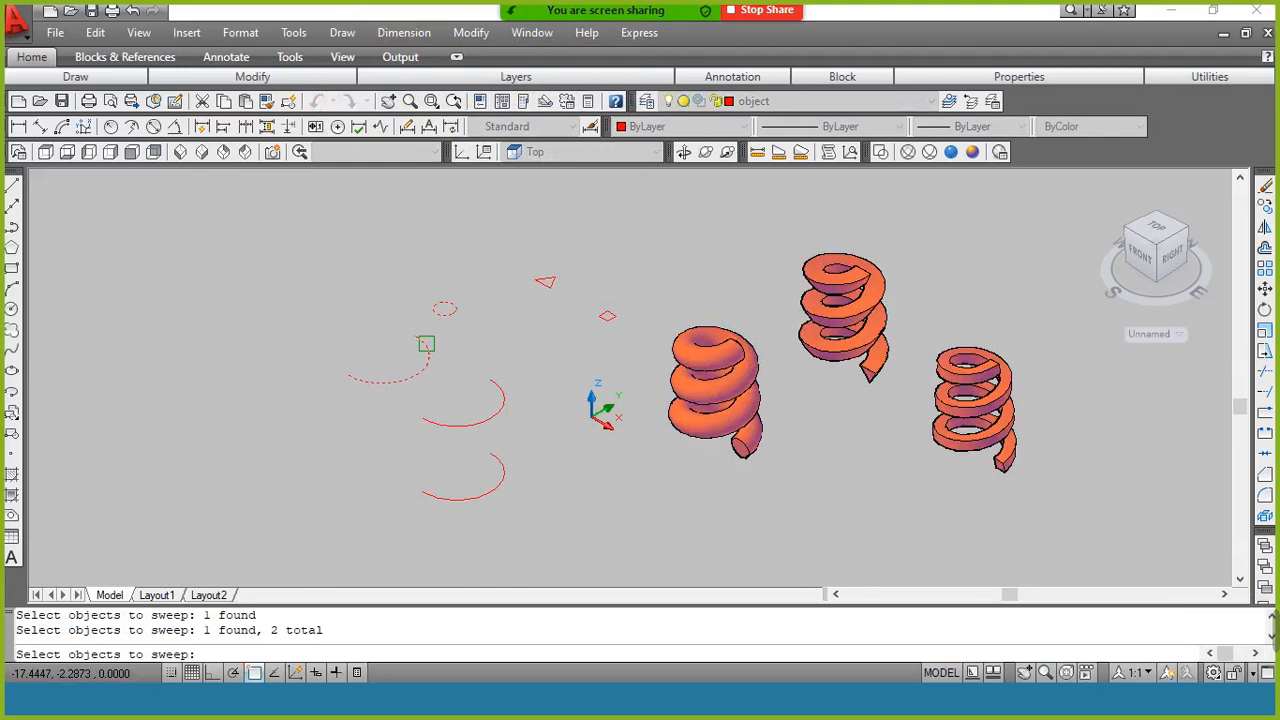
key(Escape)
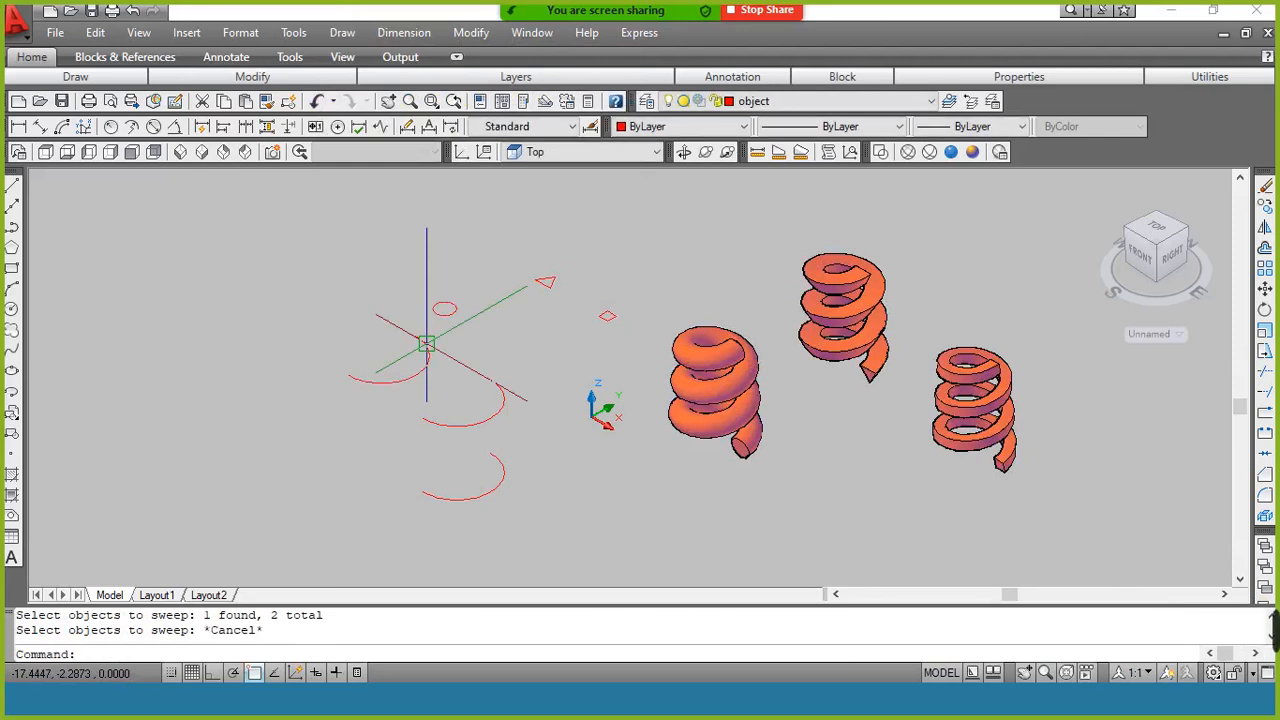
key(Escape)
Sweep the circle above the semicircular arcs along the nearest arc
key(Return)
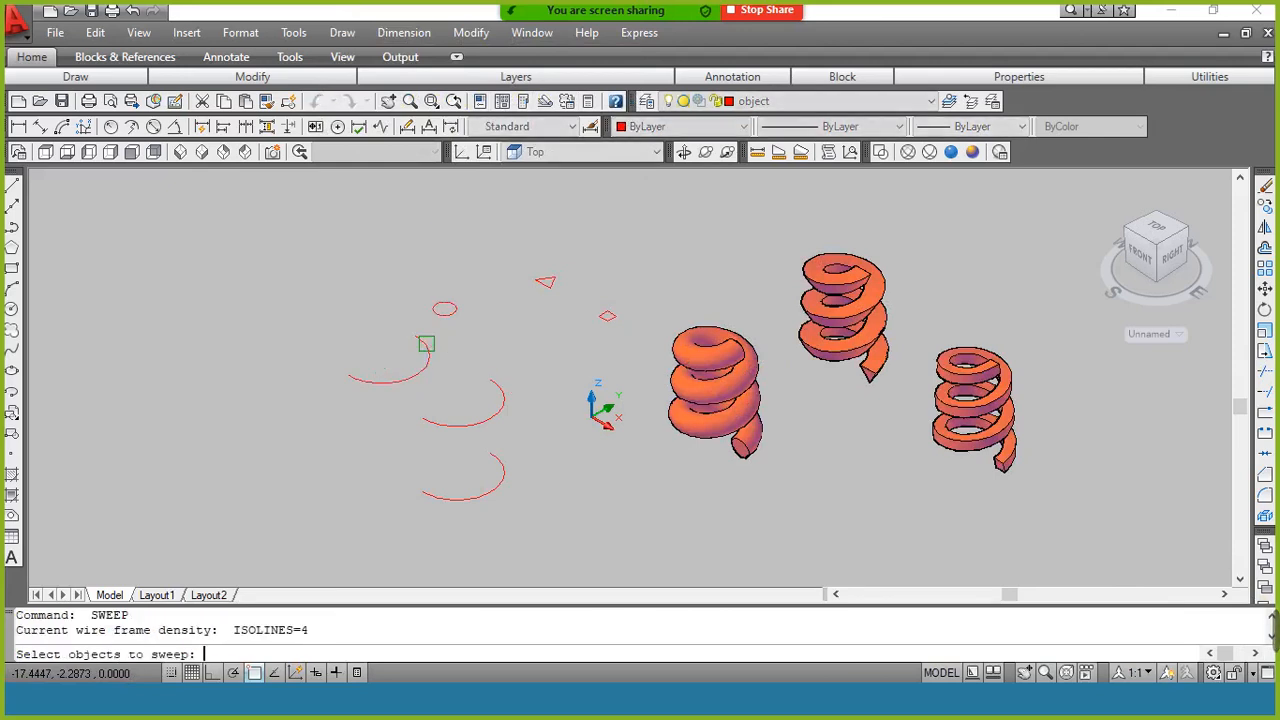
click(447, 312)
key(Return)
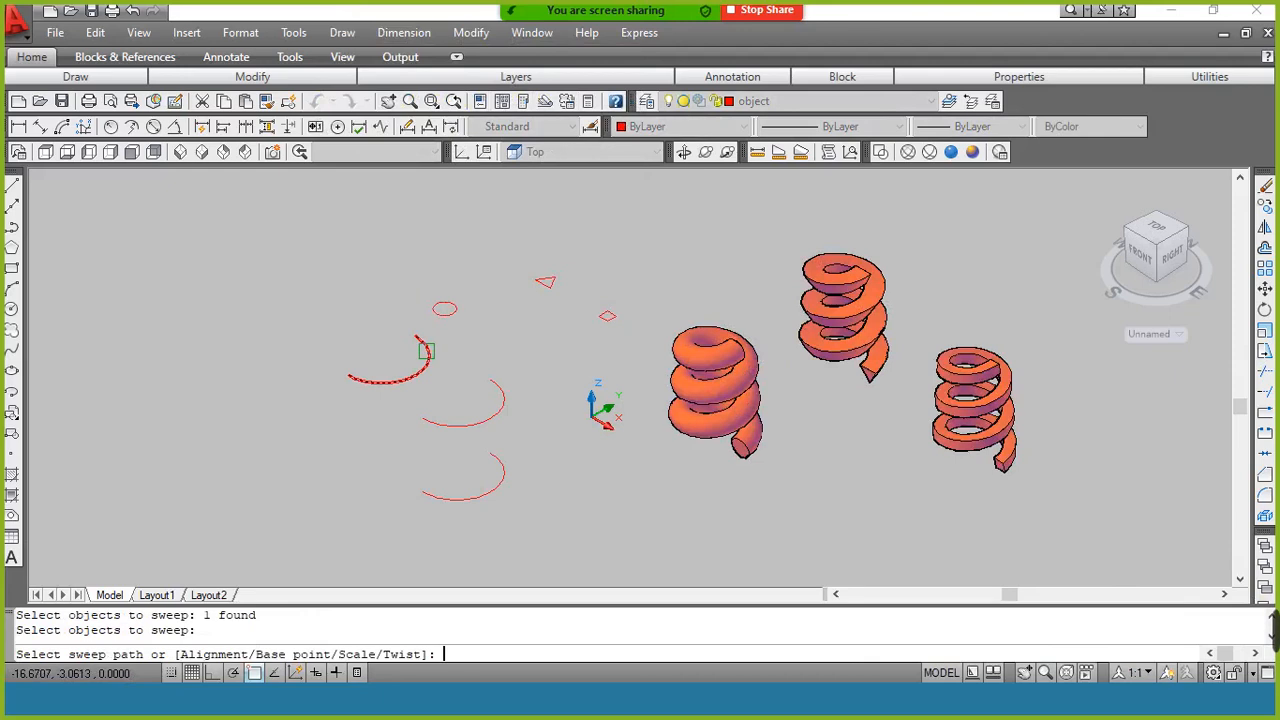
click(425, 344)
Sweep the remaining triangle along the middle semicircular arc
key(Return)
click(549, 285)
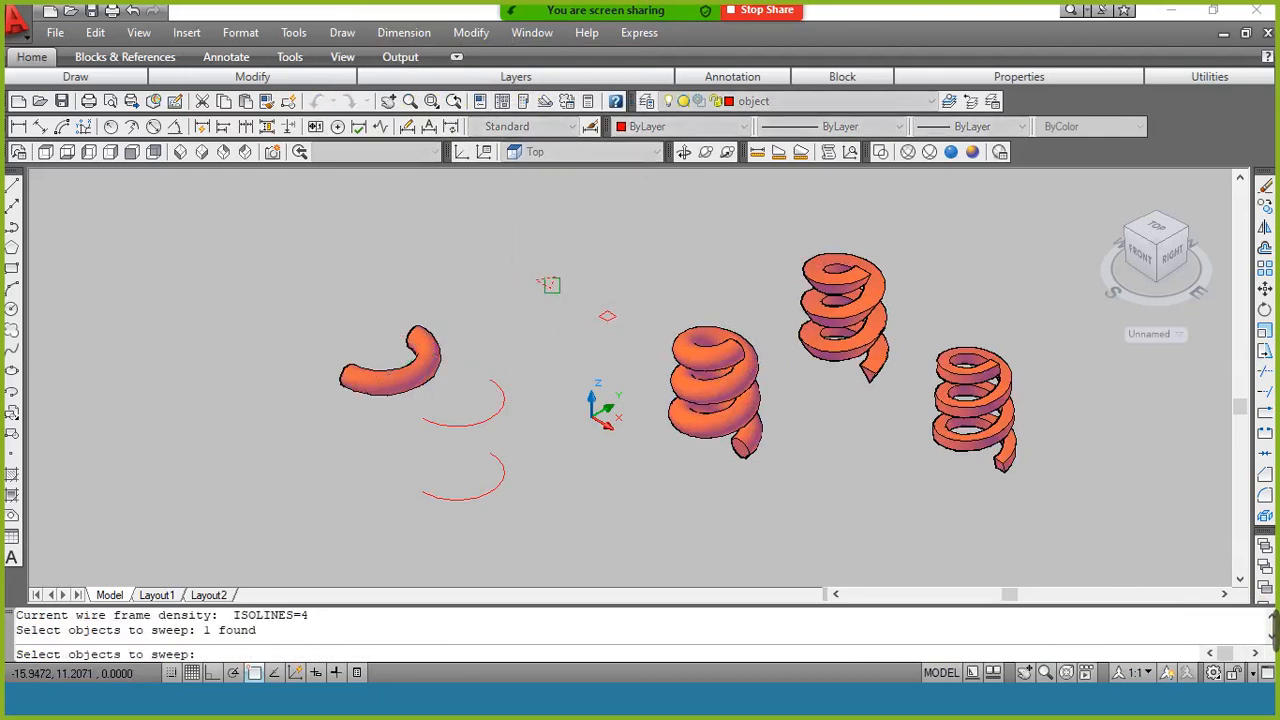
key(Return)
click(494, 398)
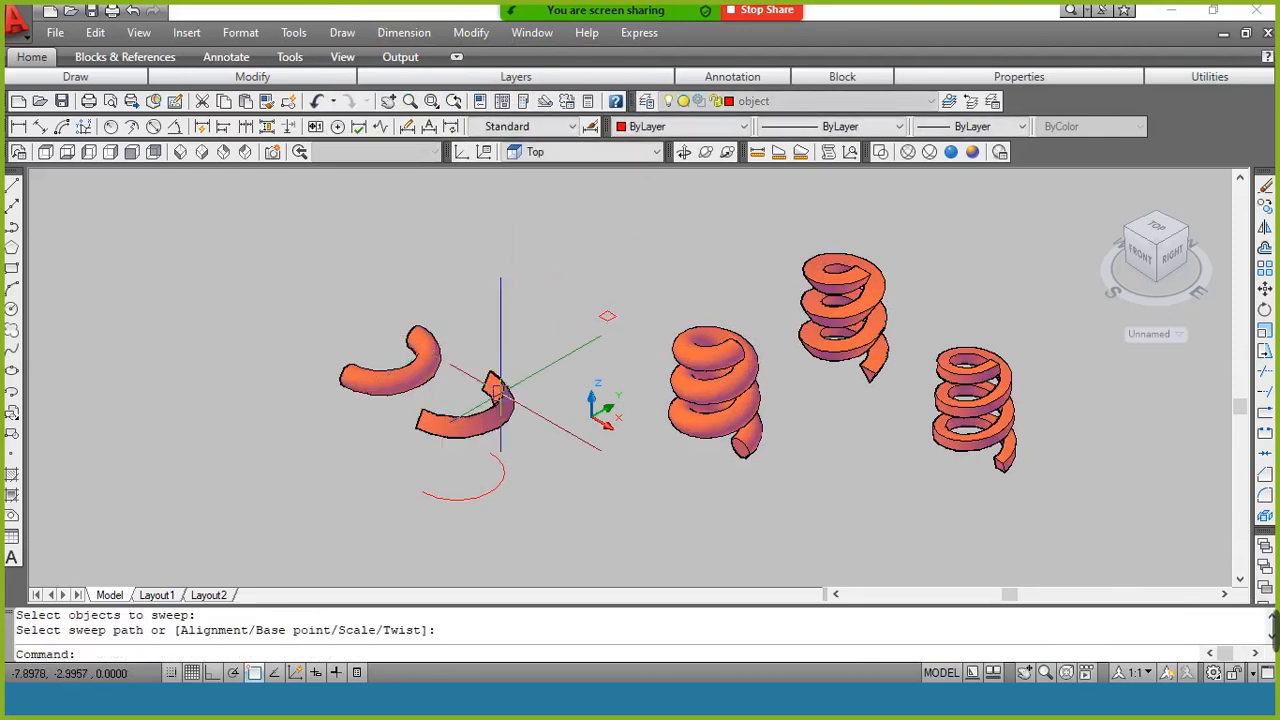
Sweep the remaining square along the last semicircular arc
key(Return)
click(605, 320)
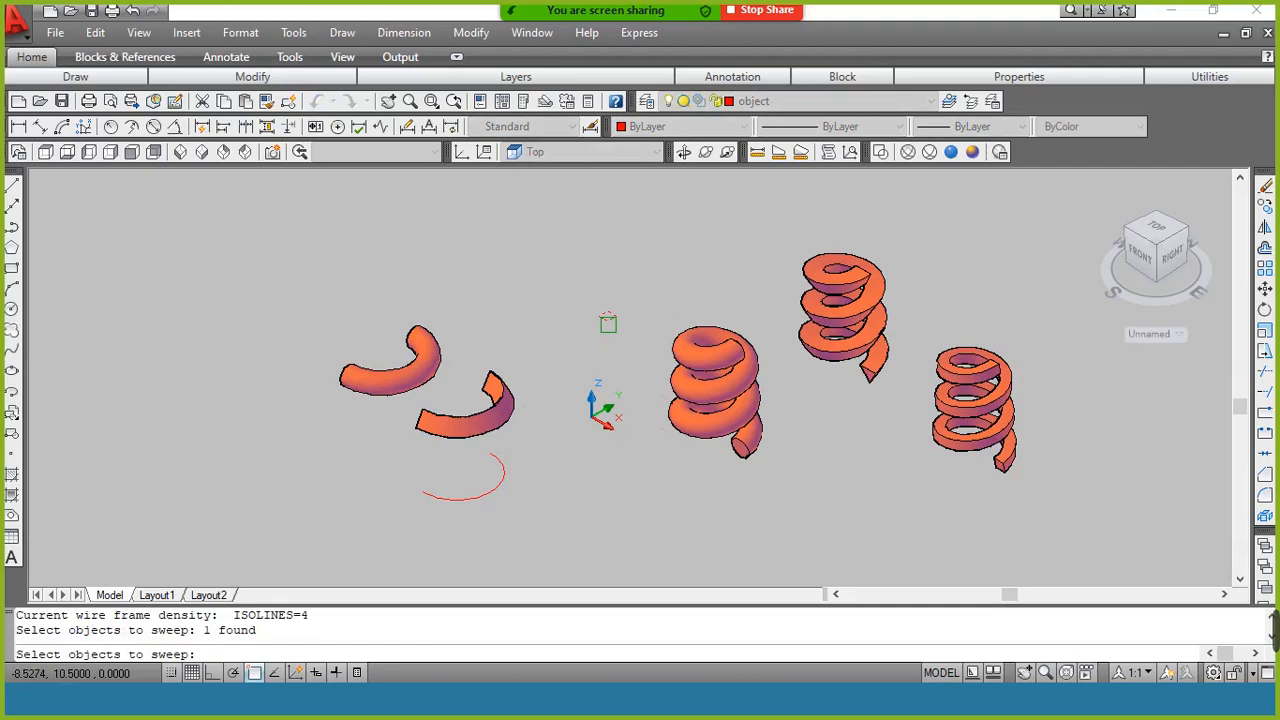
key(Return)
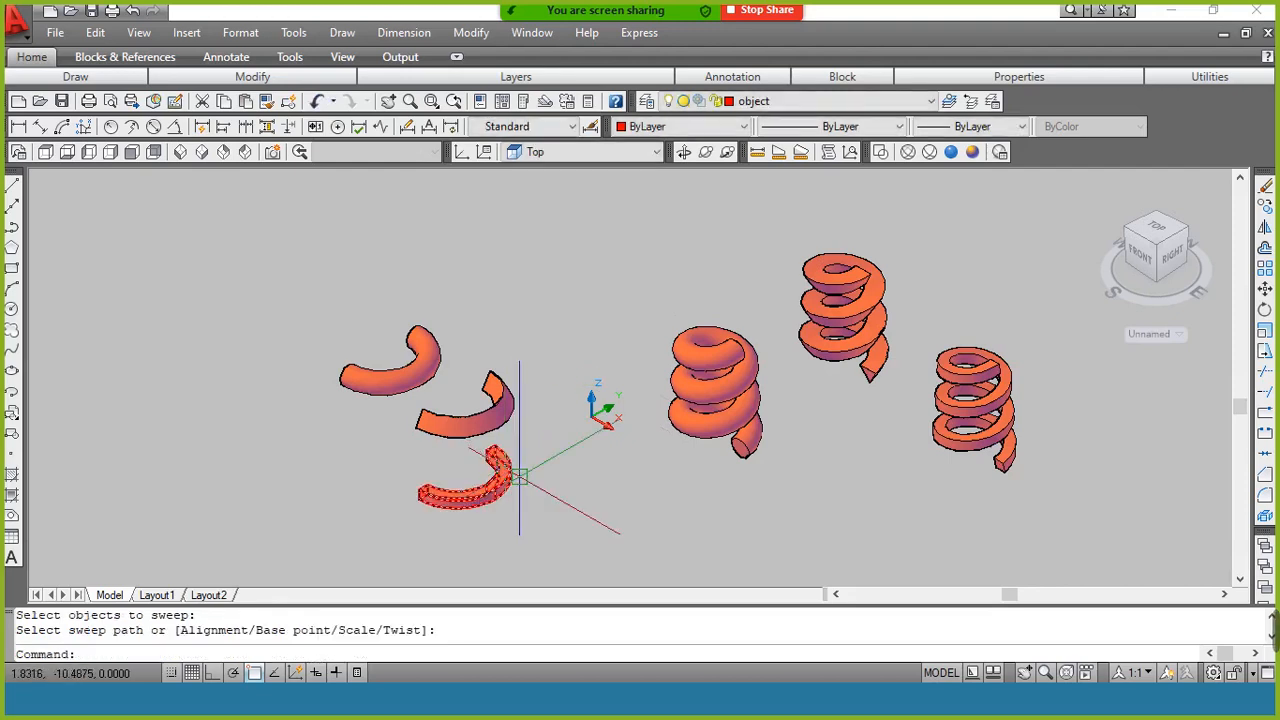
click(505, 466)
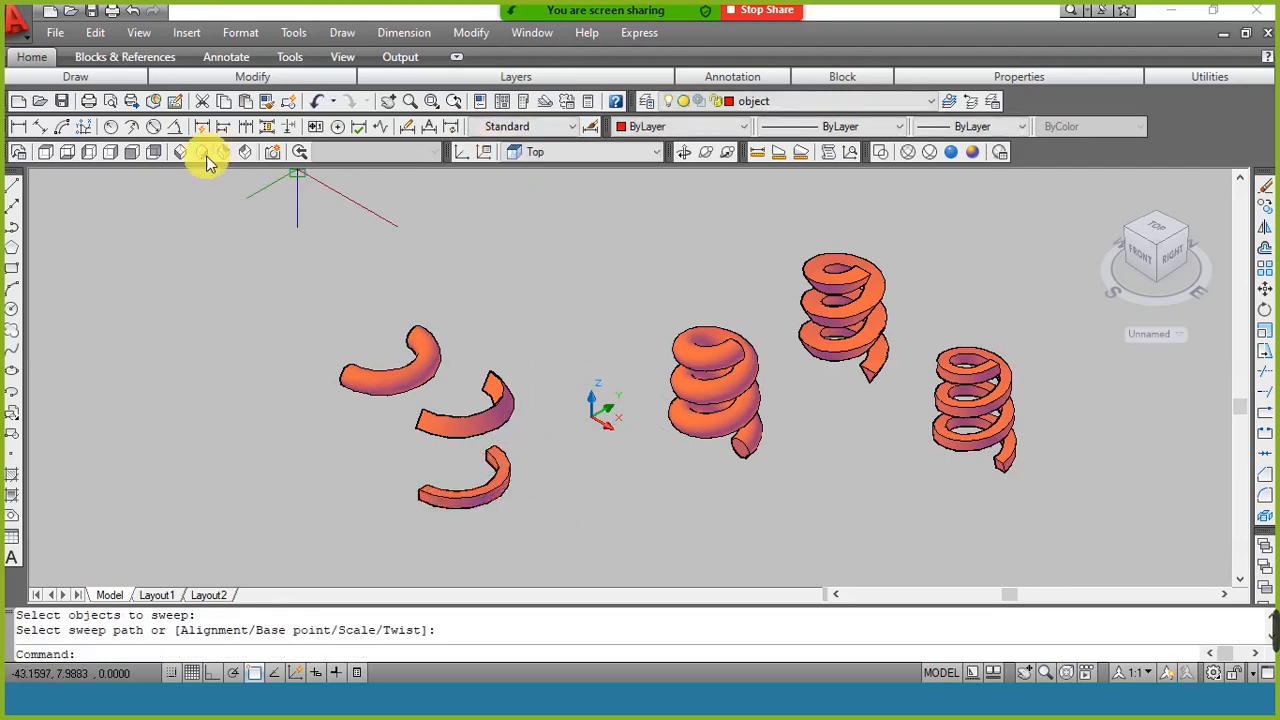
Erase all the swept springs and arc solids together with their paths
click(684, 153)
drag(451, 420, 424, 425)
right_click(502, 228)
click(540, 240)
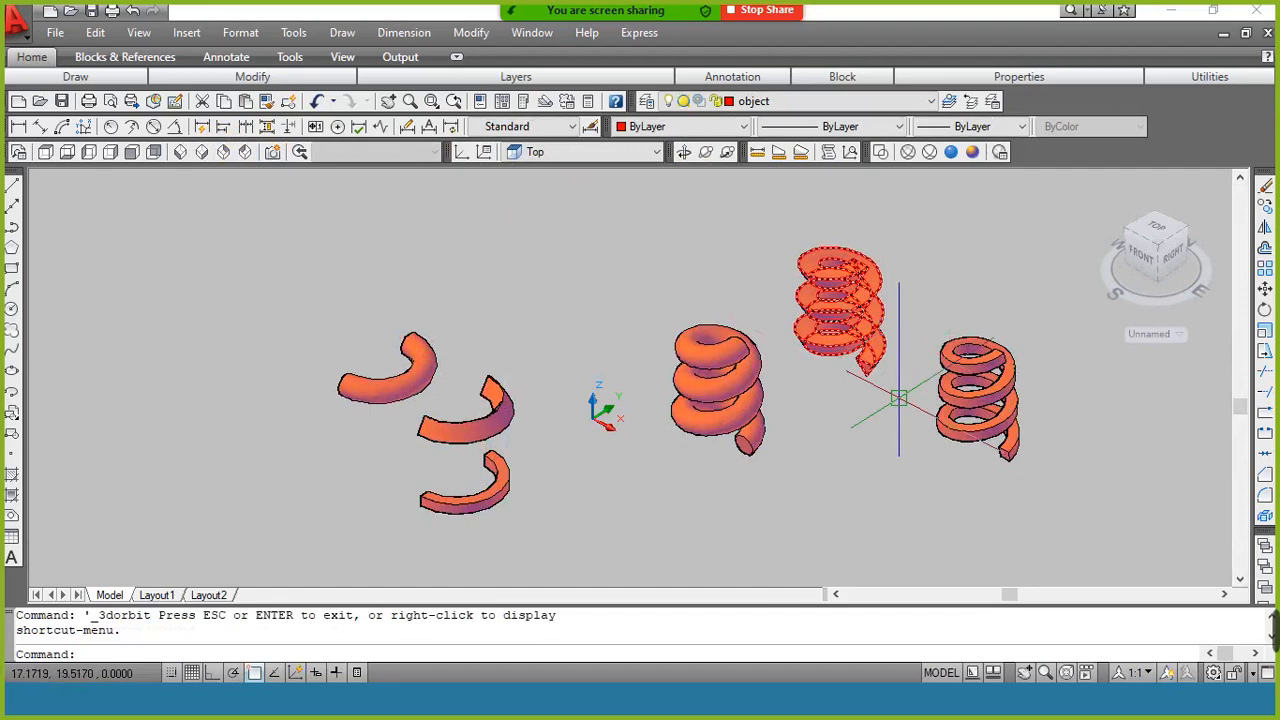
click(1047, 198)
click(178, 504)
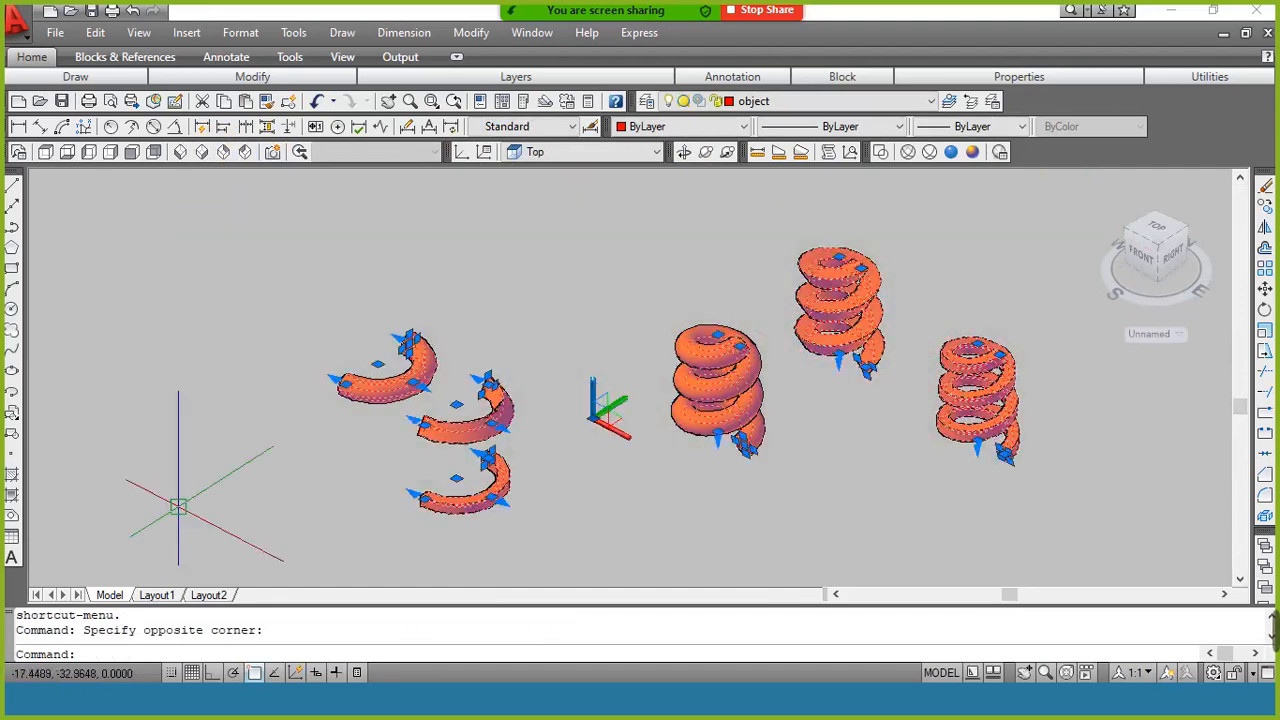
text(e)
key(Return)
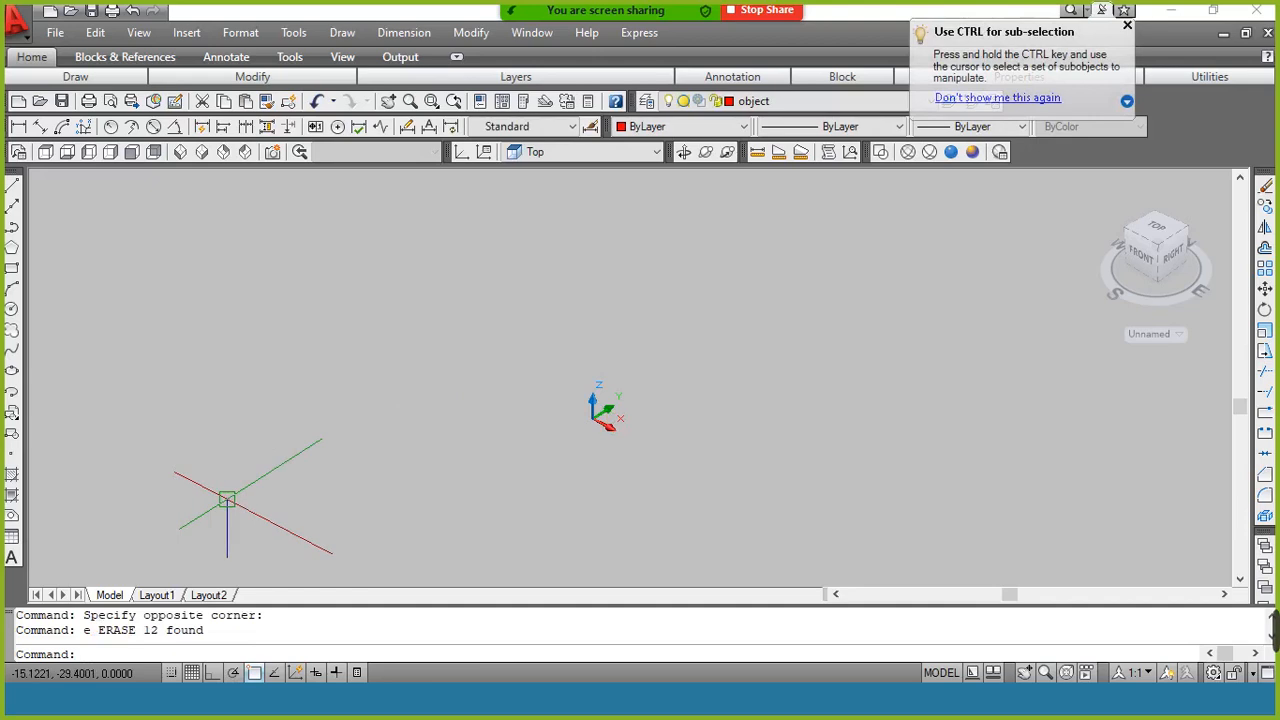
click(1126, 24)
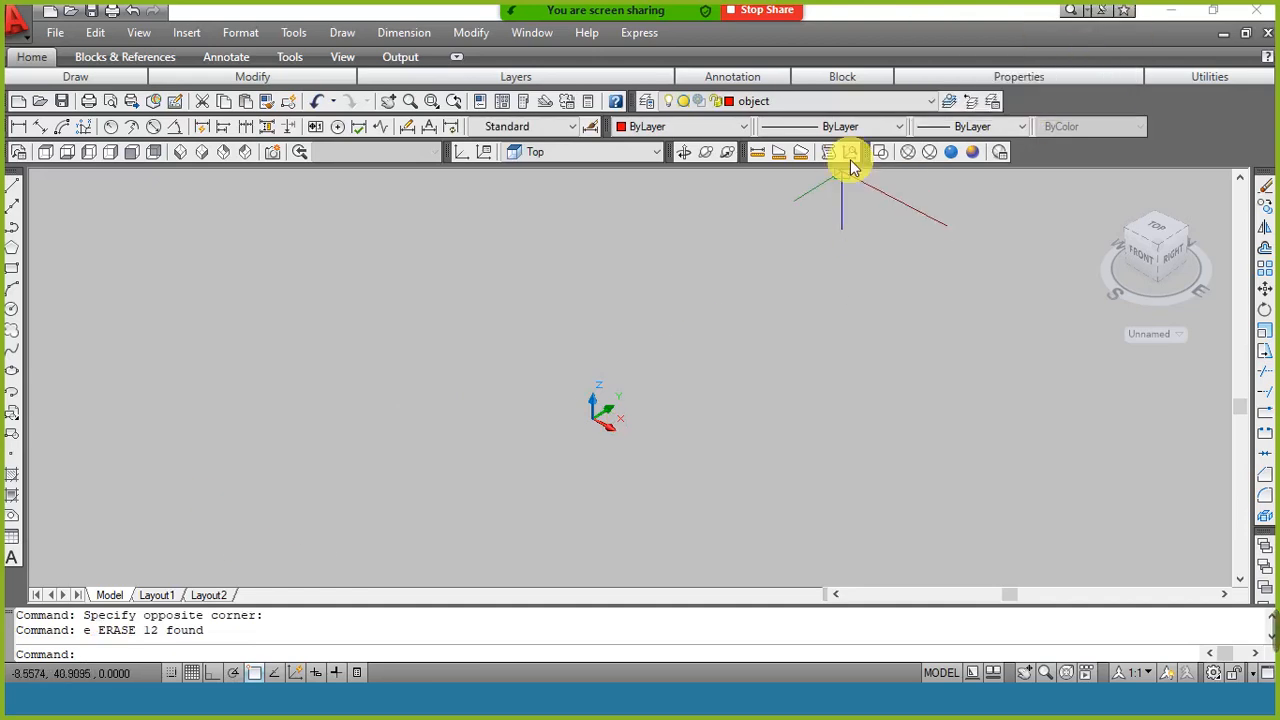
Set the 2D Wireframe style and southeast isometric view, and draw a rectangle from 0,0 measuring about 20.6 by 17
click(881, 151)
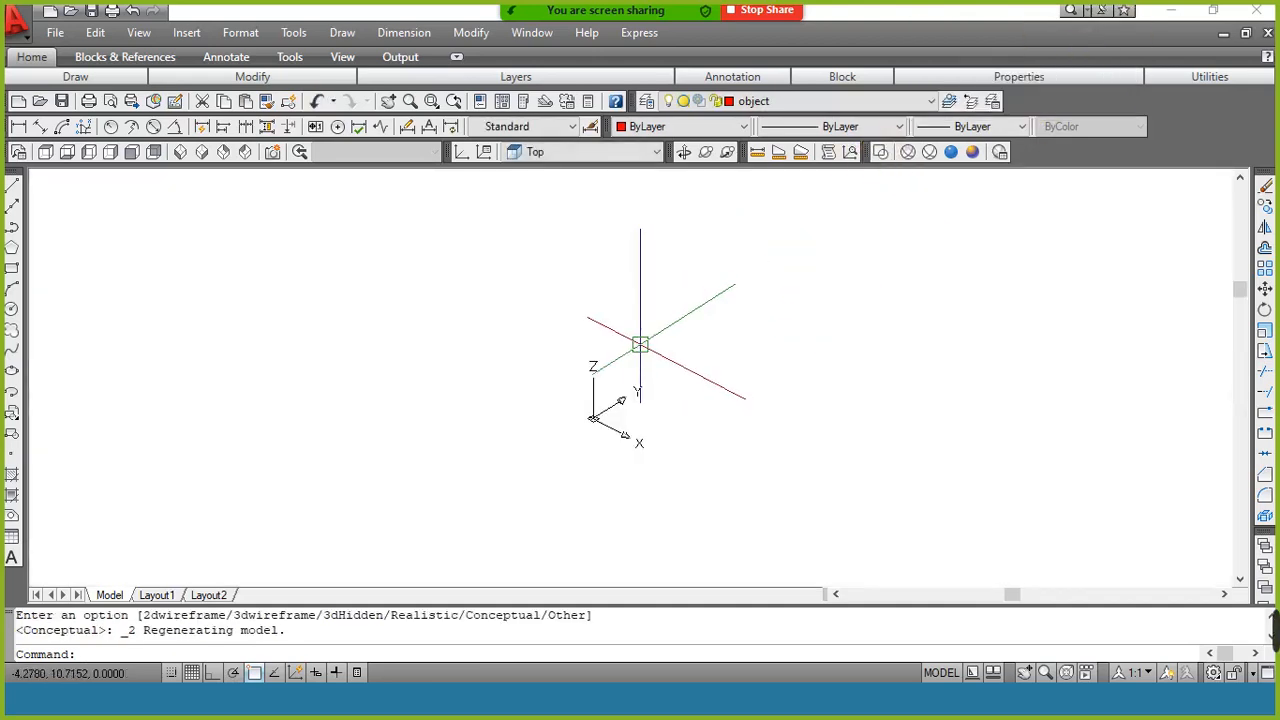
click(199, 152)
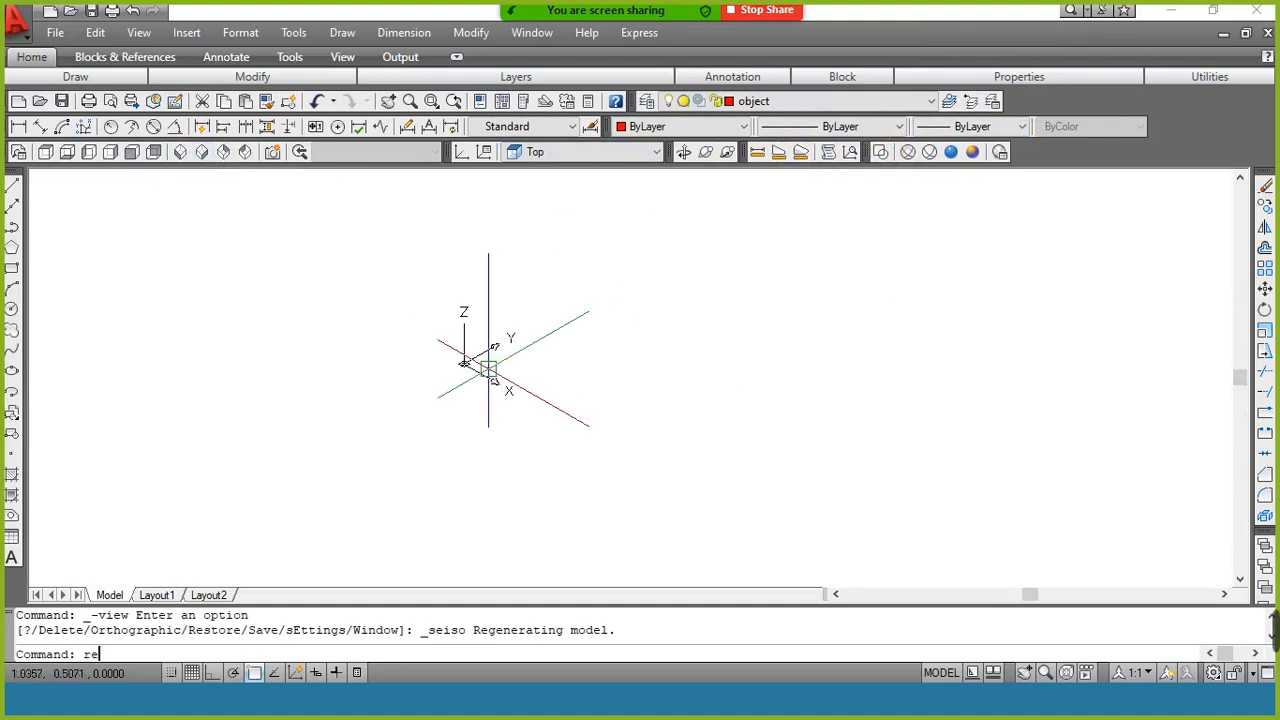
text(c)
key(Return)
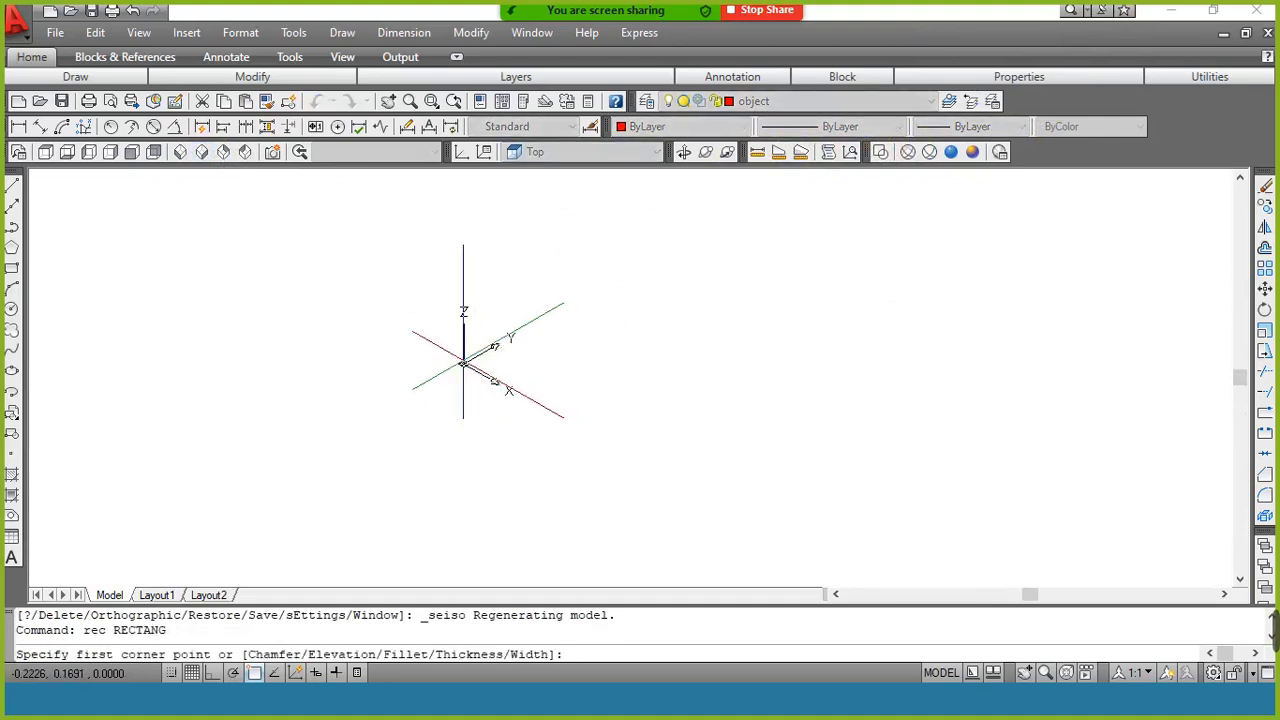
key(Return)
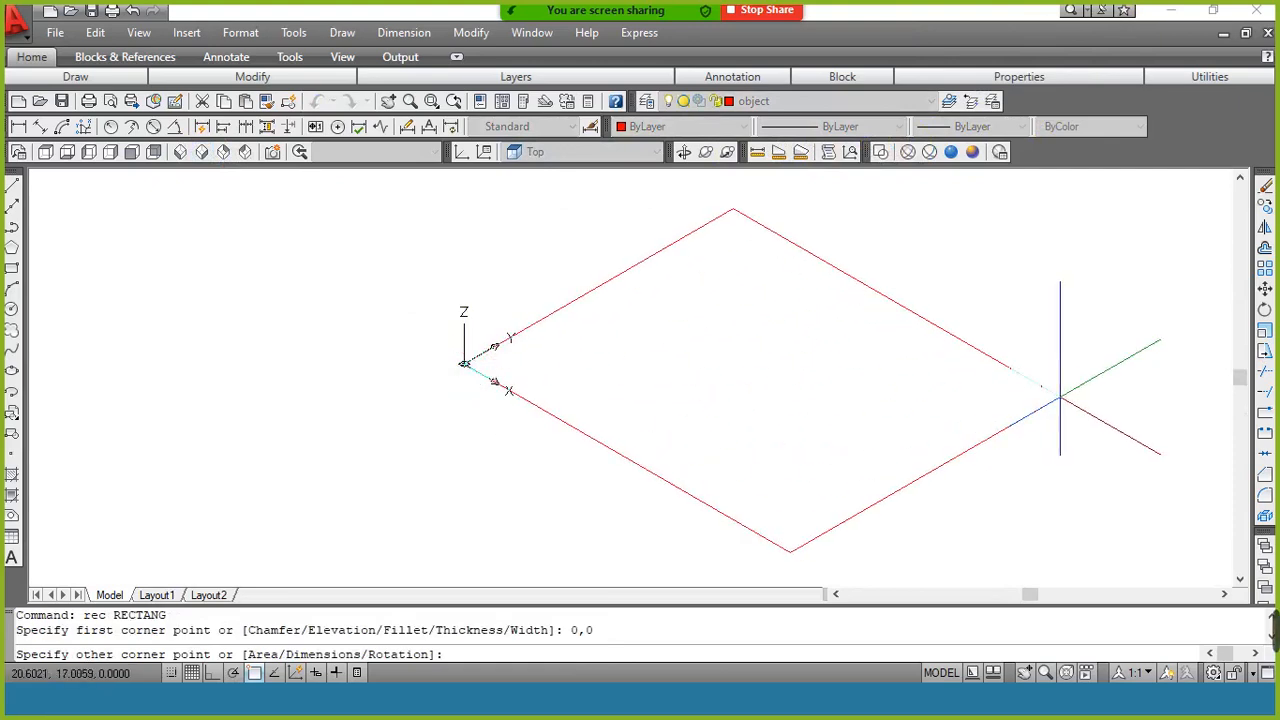
click(1058, 397)
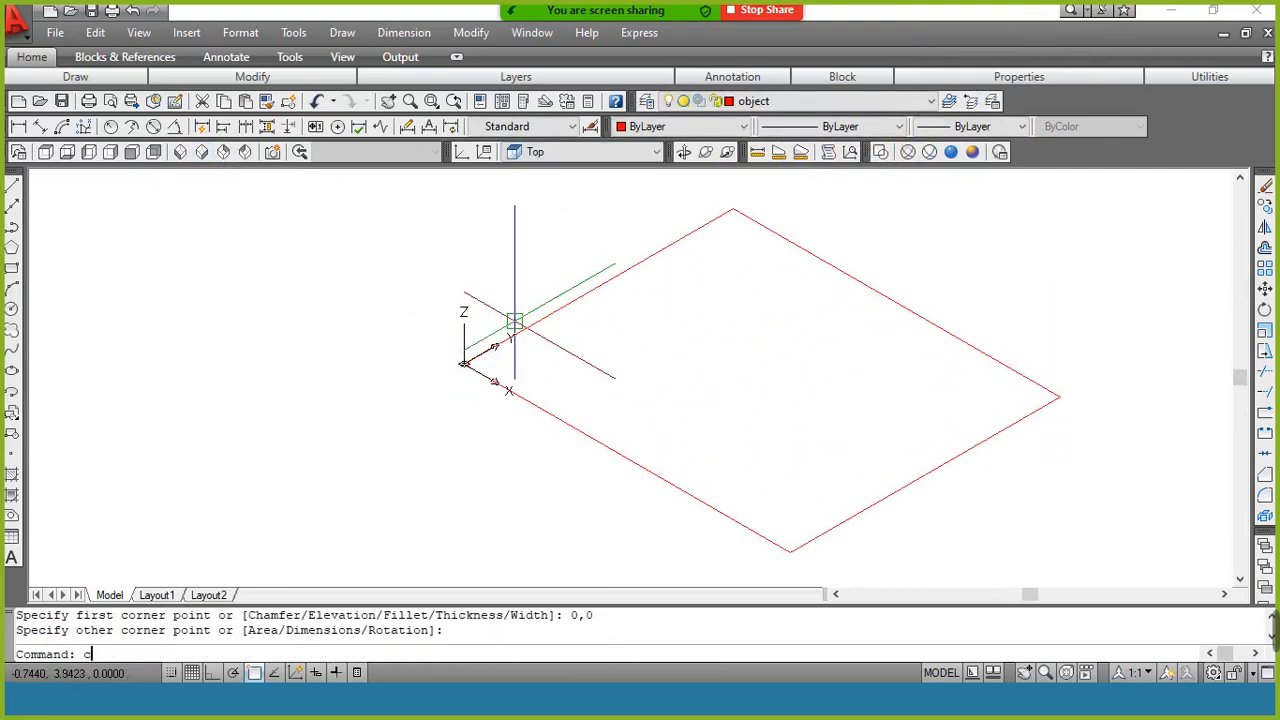
Draw a circle inside the rectangle, in the half nearer the origin
text(c)
key(Return)
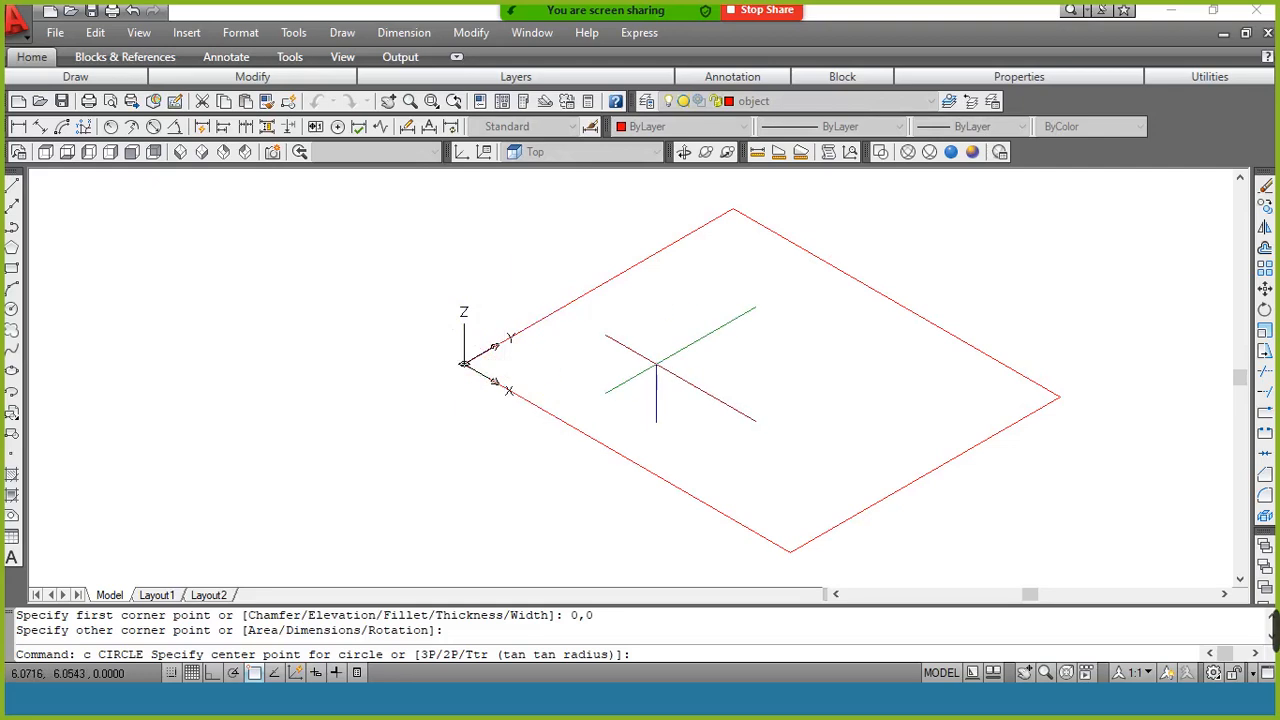
click(662, 354)
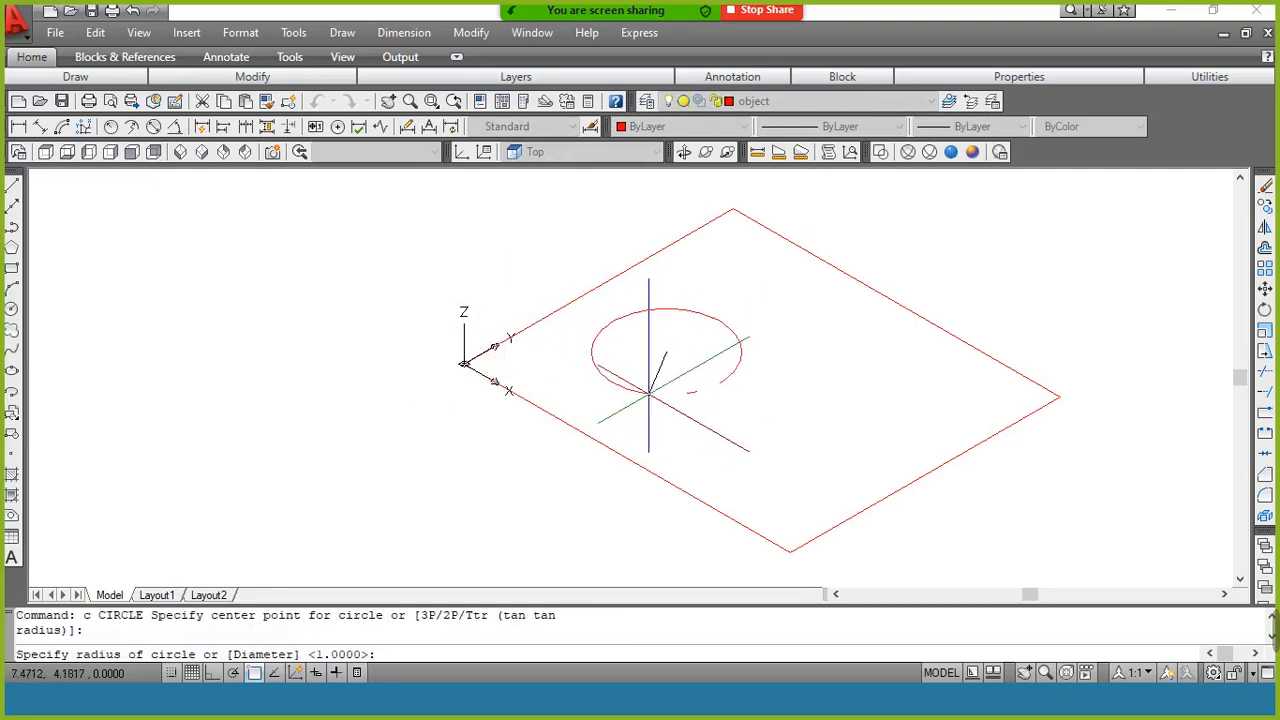
click(740, 378)
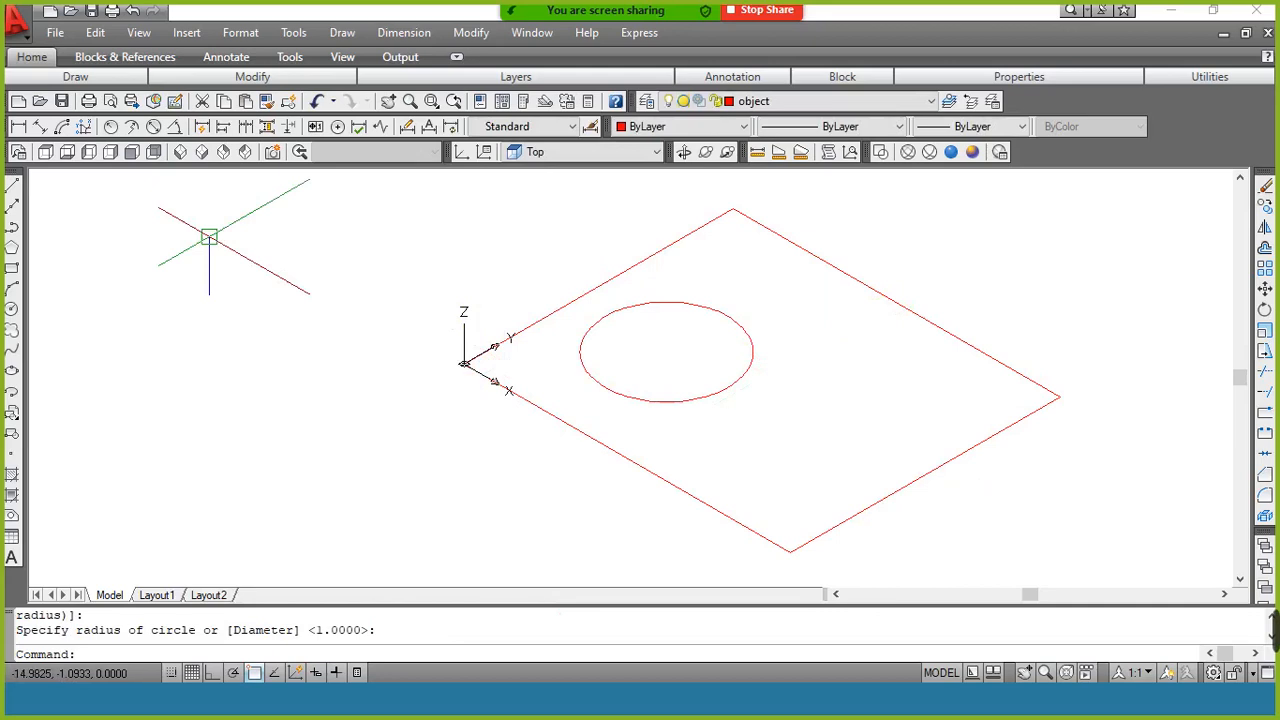
Draw a five-sided polygon inscribed in a circle of about 2 units radius, inside the rectangle's half away from the origin
click(12, 248)
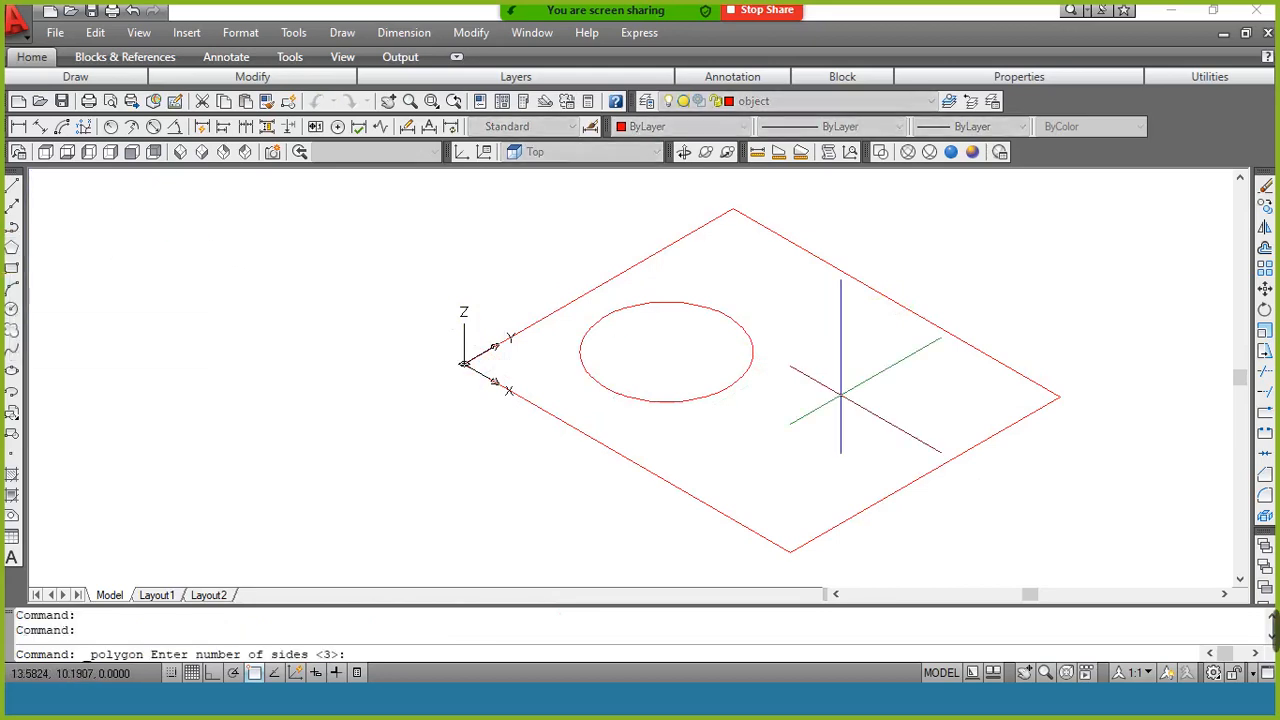
text(5)
key(Return)
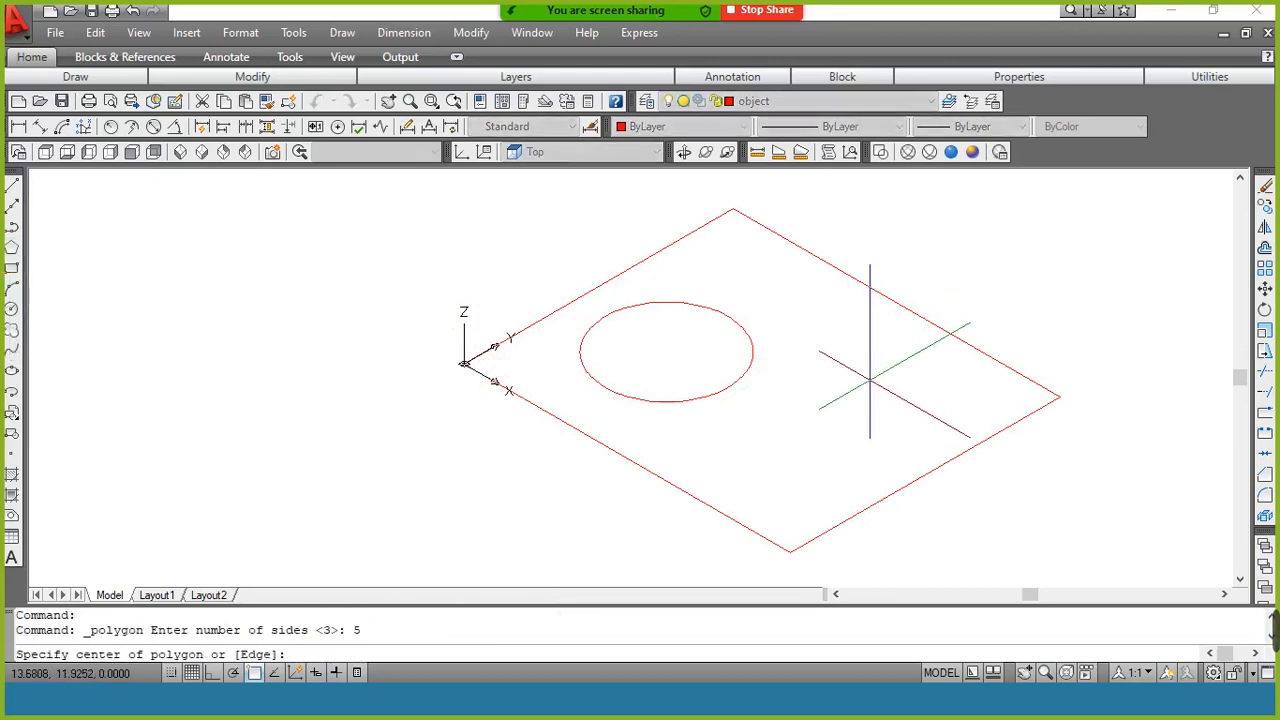
click(870, 380)
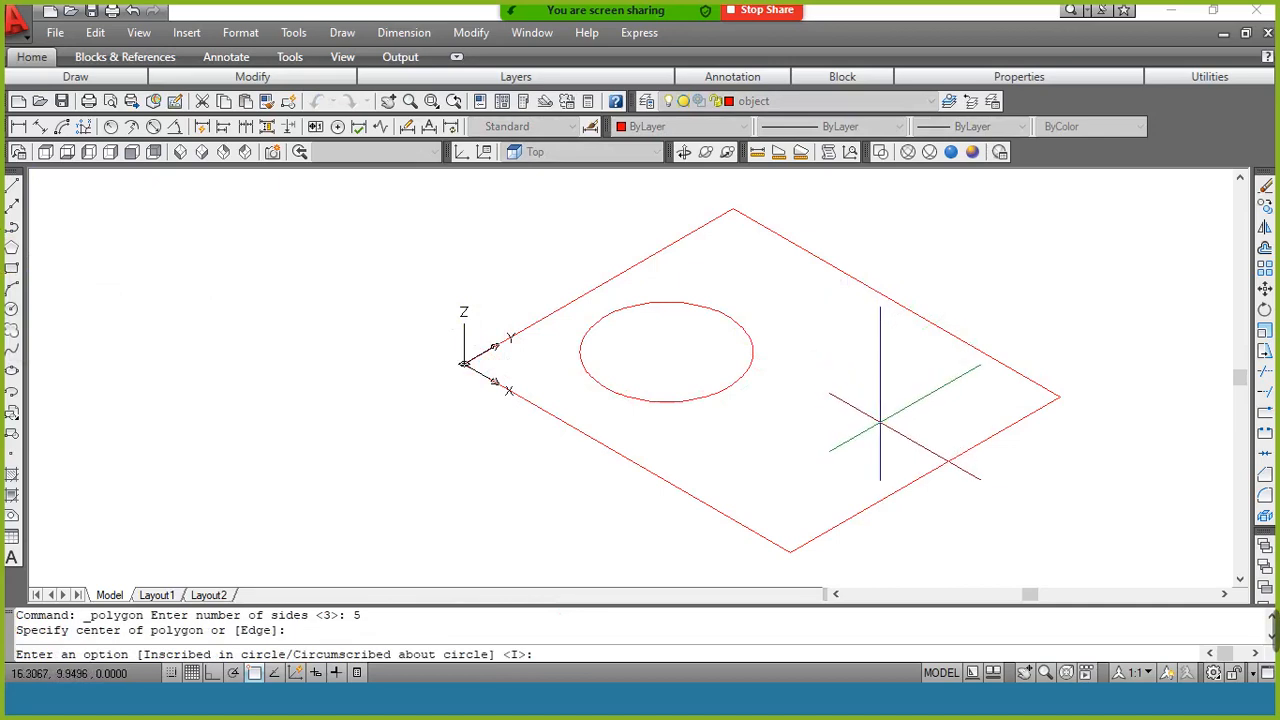
key(Return)
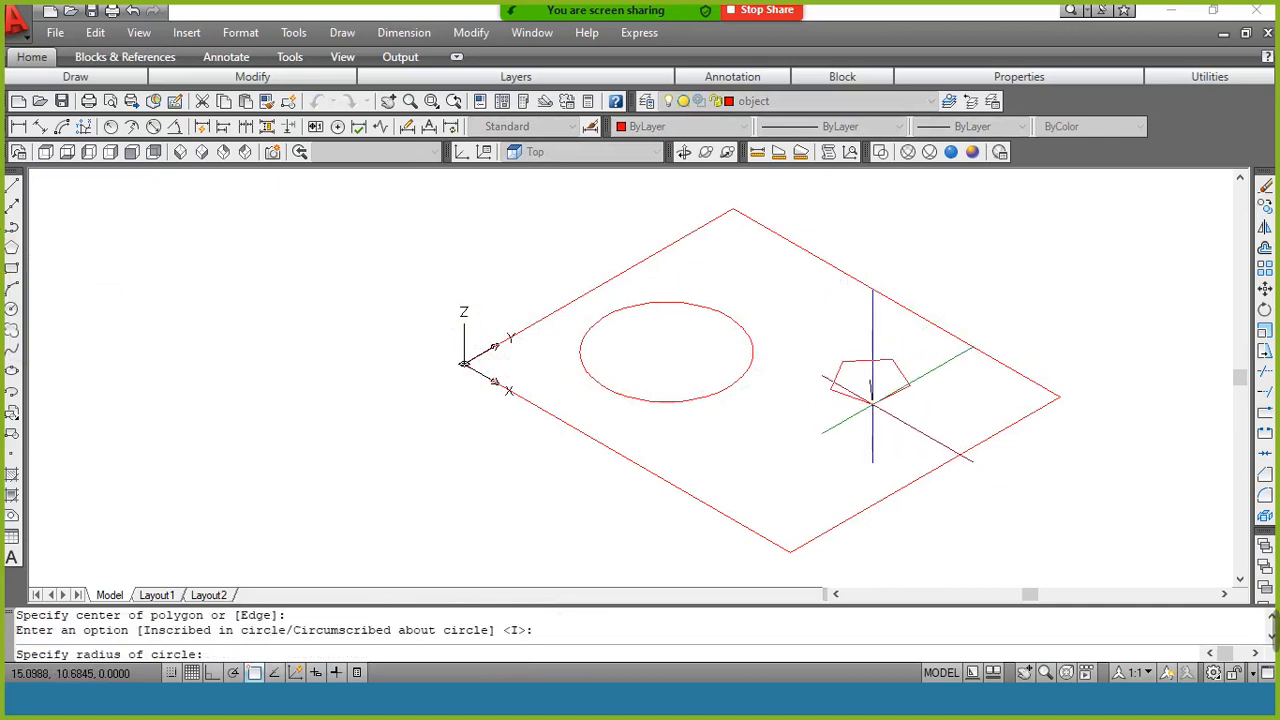
click(871, 405)
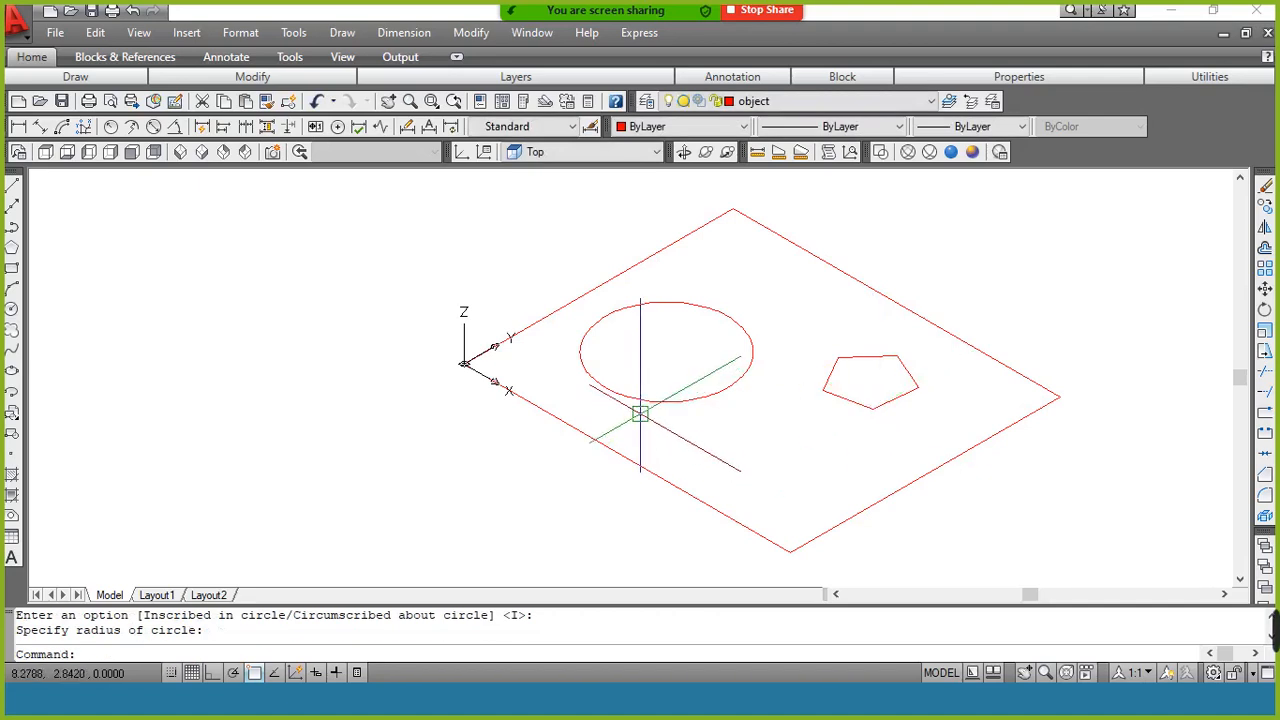
Try to move the circle from its center to the absolute point 0,0,10, and undo the move
scroll(640, 414, down, 5)
scroll(722, 246, up, 2)
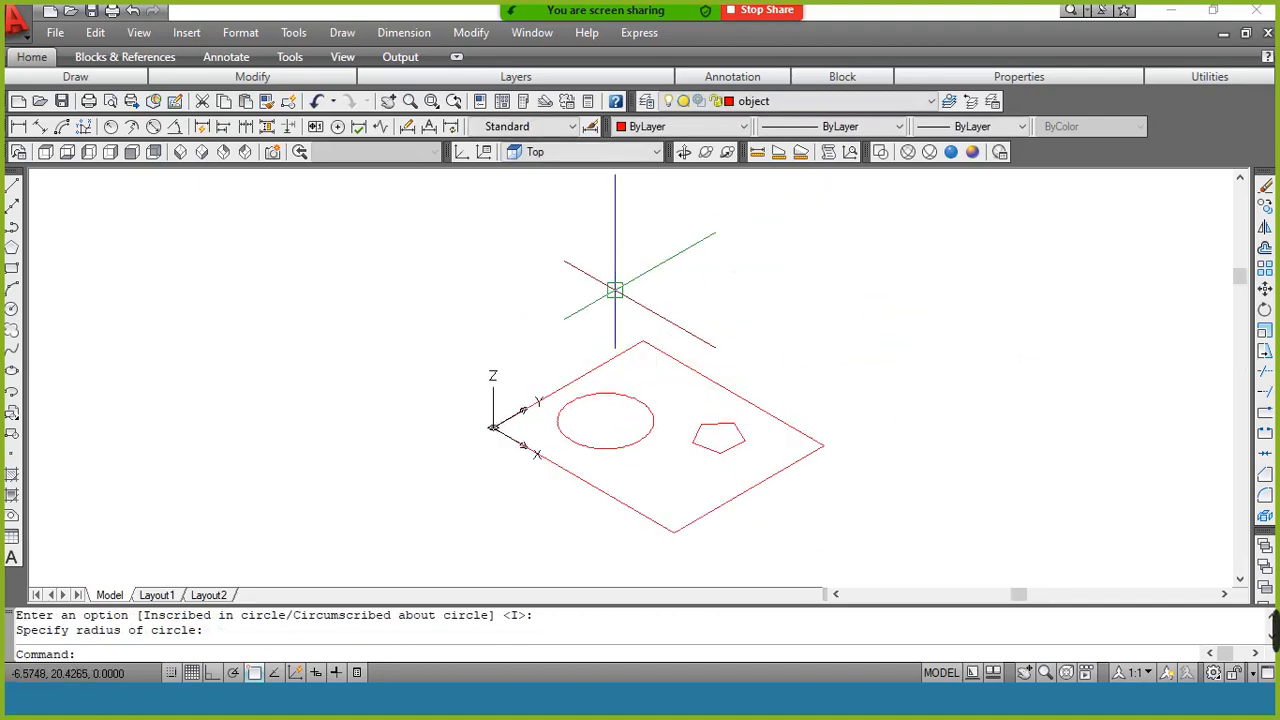
text(m)
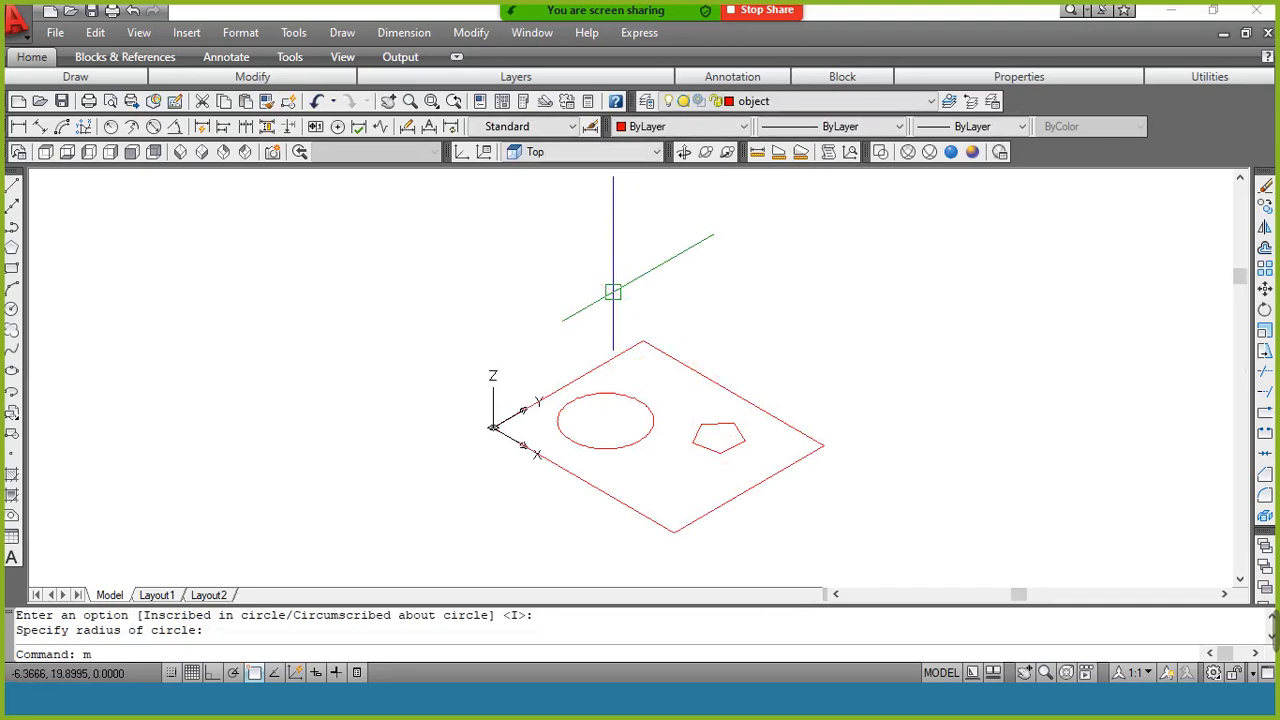
key(Return)
click(622, 450)
key(Return)
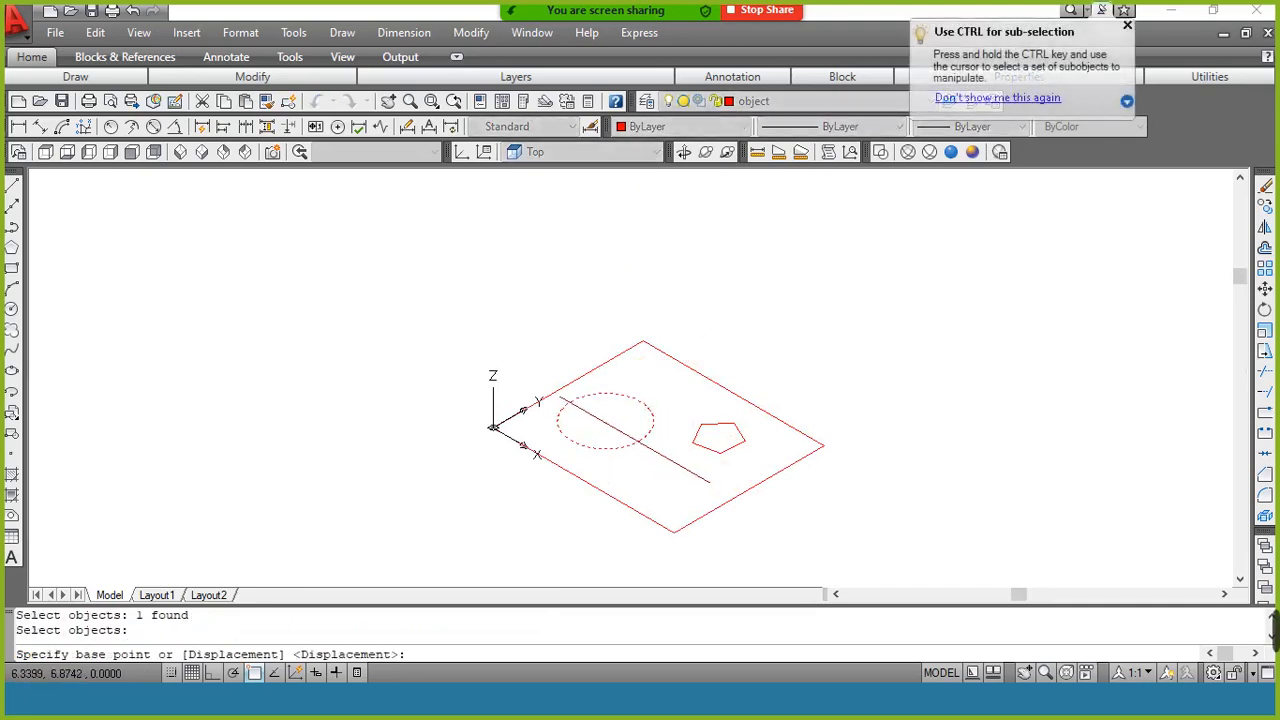
click(605, 421)
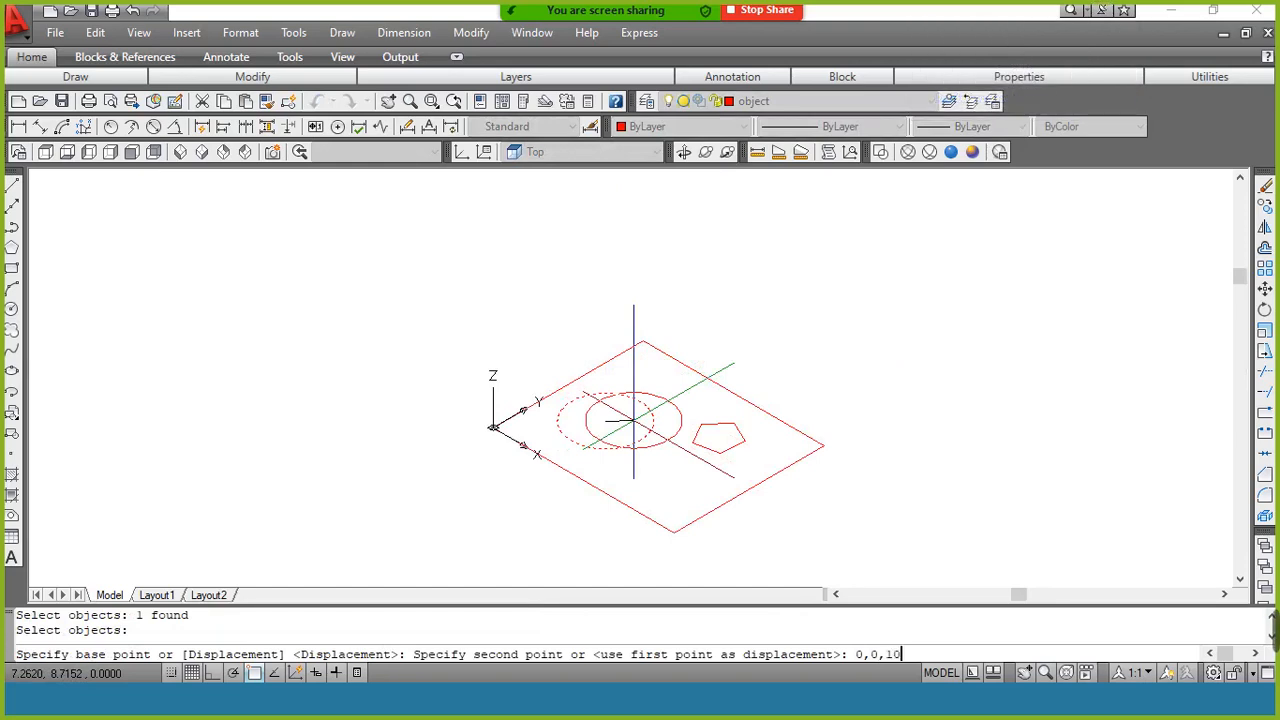
key(Return)
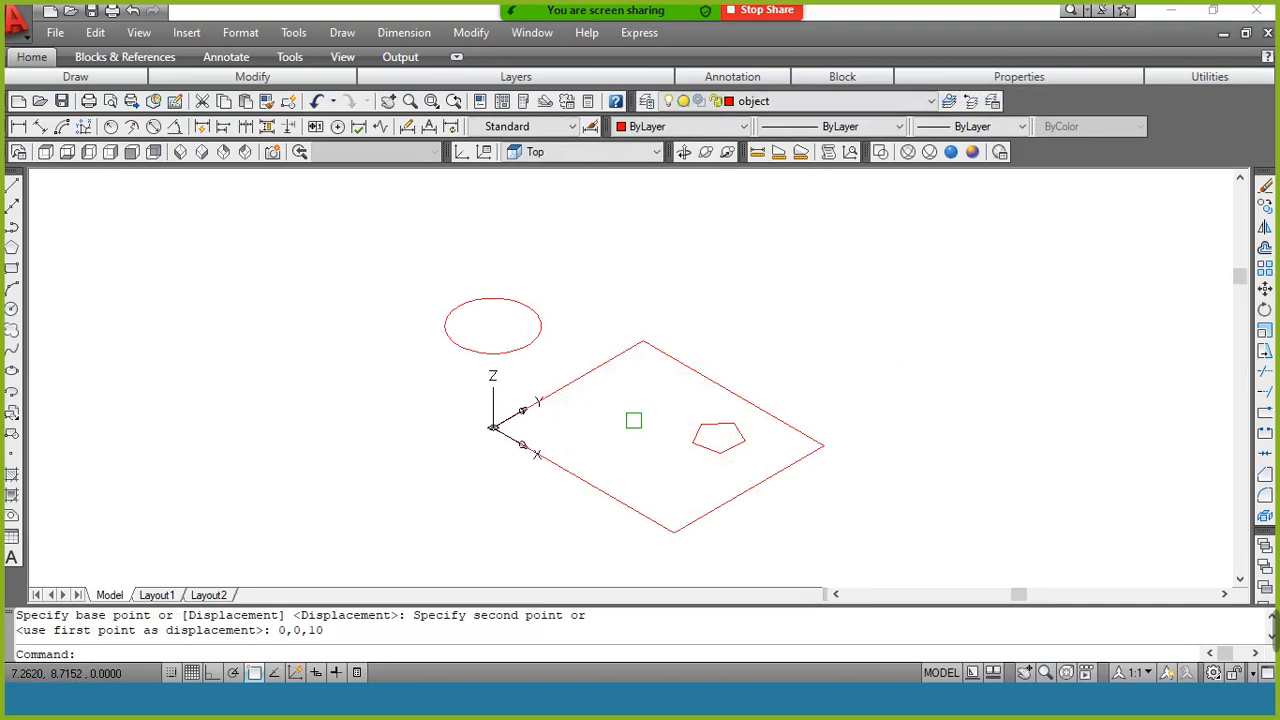
key(ctrl+z)
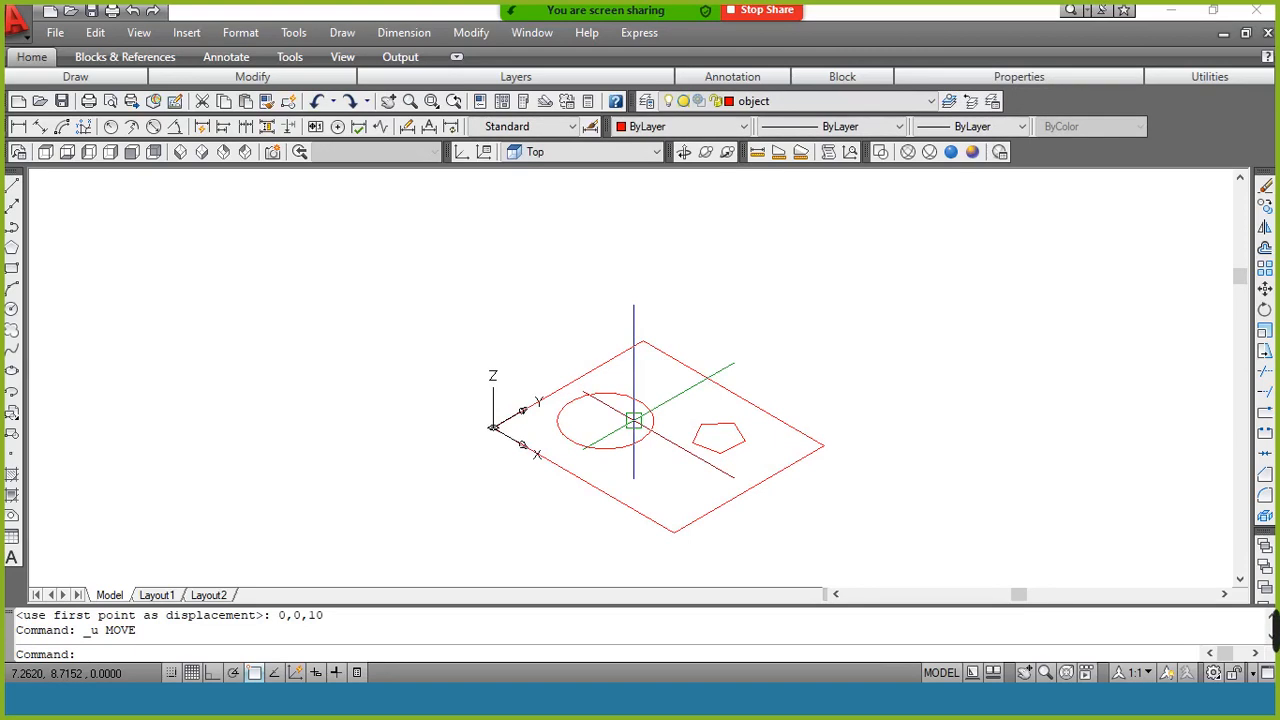
Move the circle straight up 10 units from its center using the relative displacement @0,0,10
key(Return)
click(630, 446)
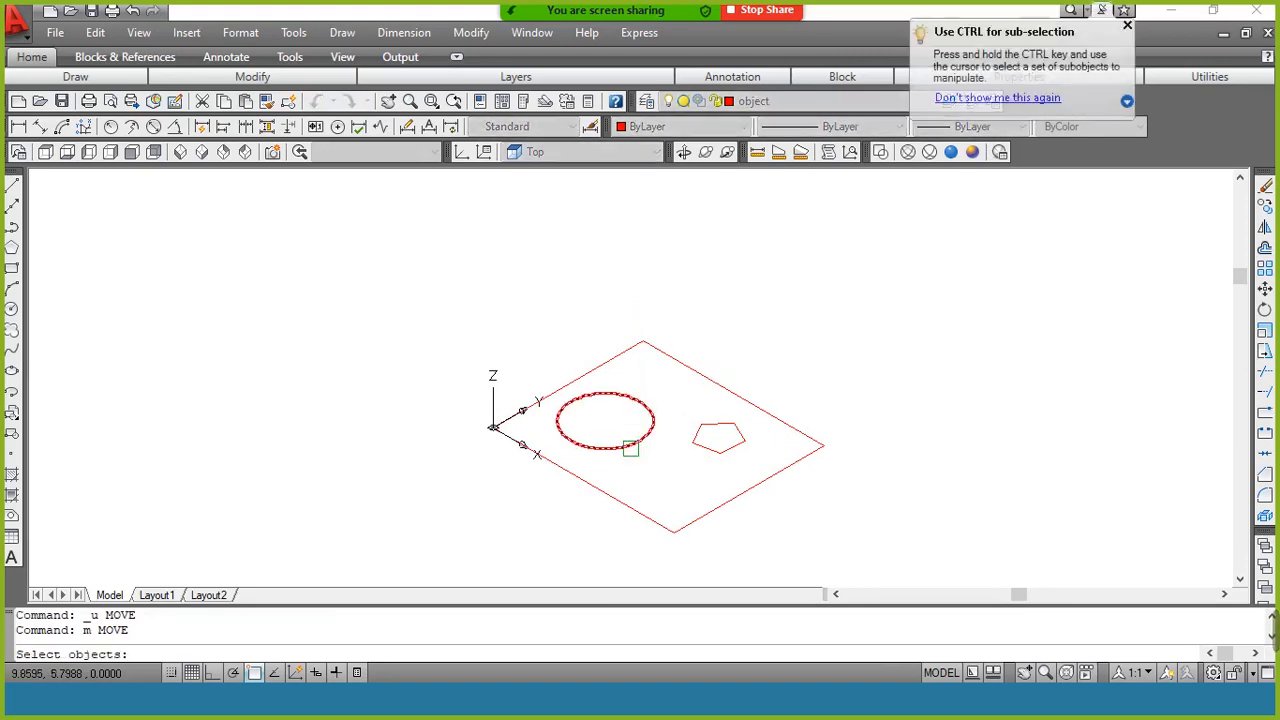
click(630, 446)
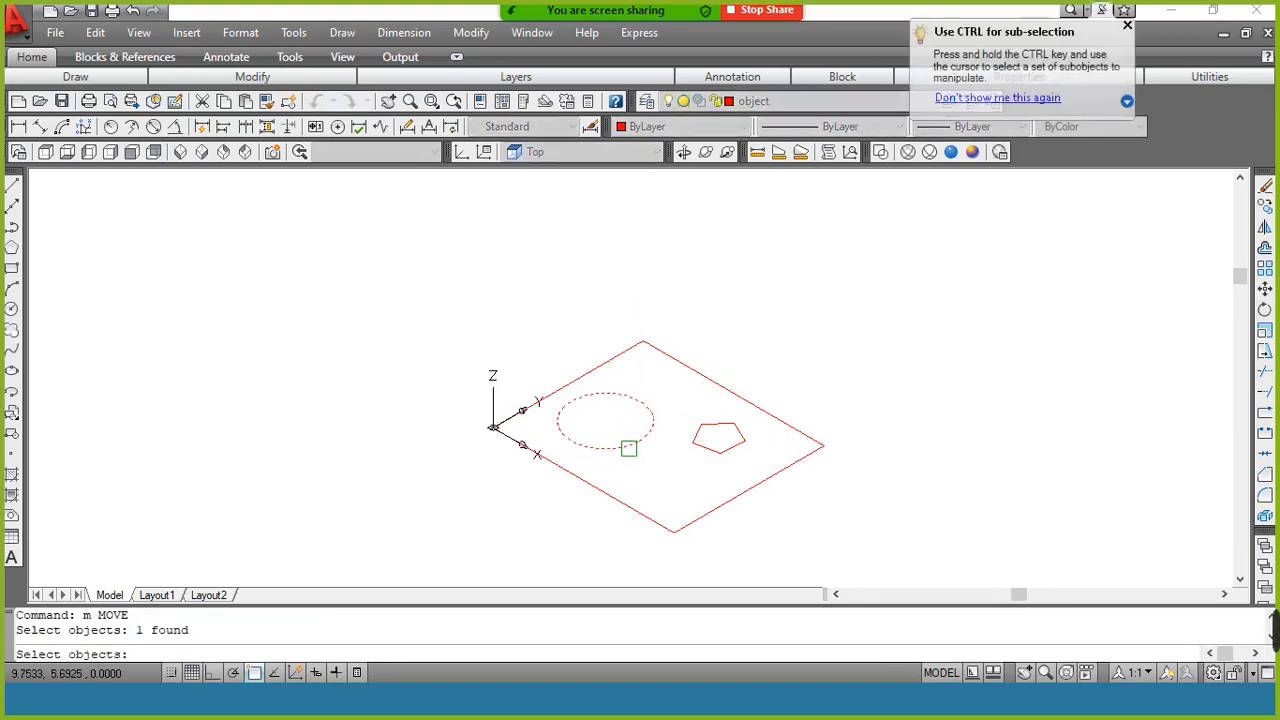
key(Return)
click(605, 421)
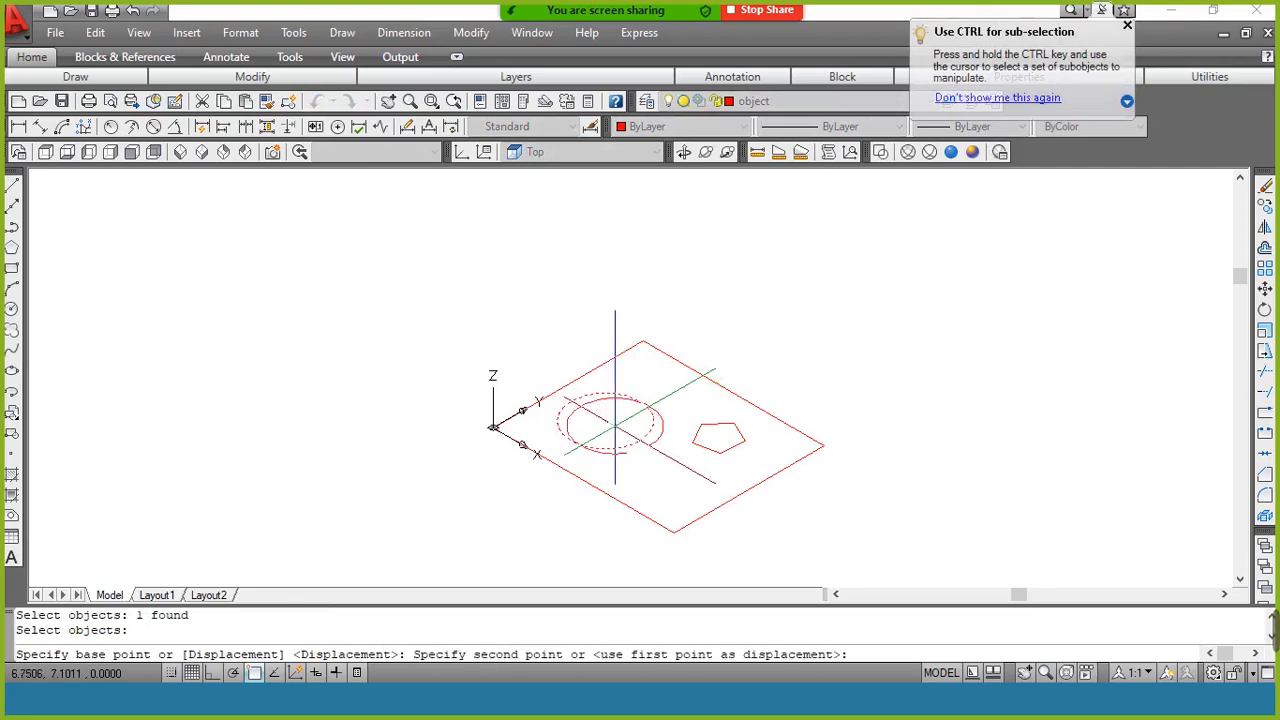
text(@)
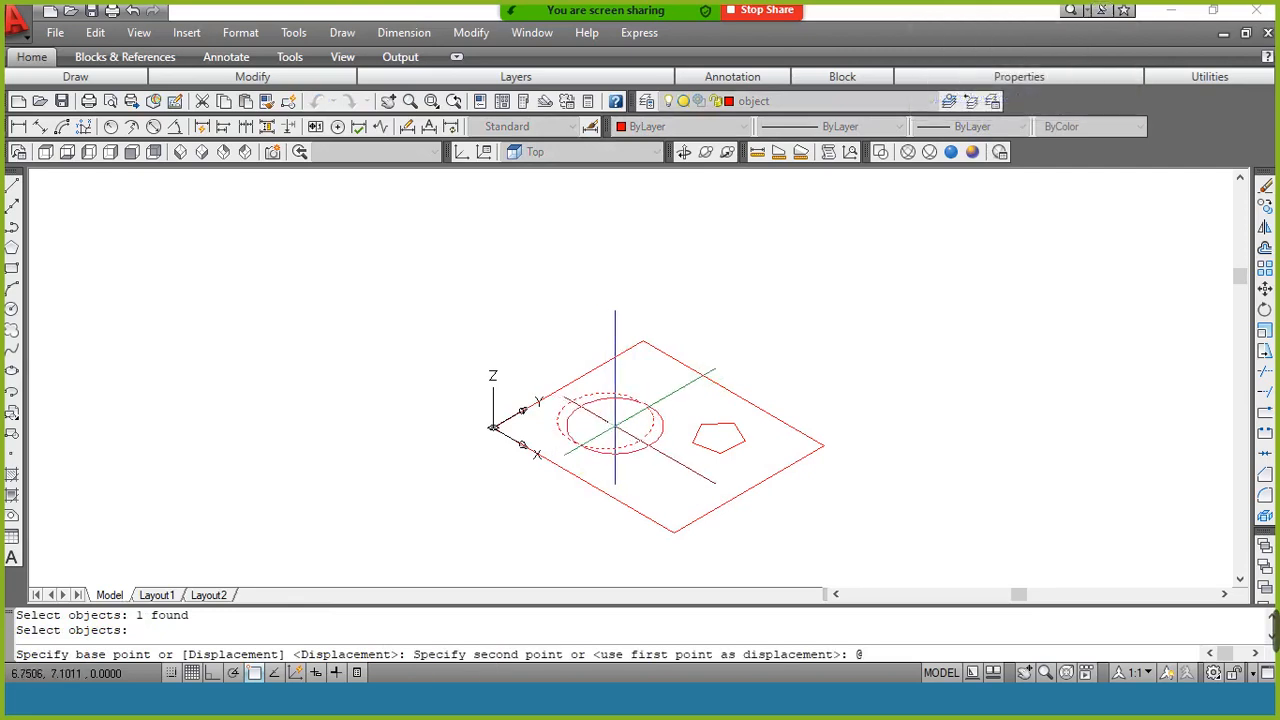
text(0,0,10)
key(Return)
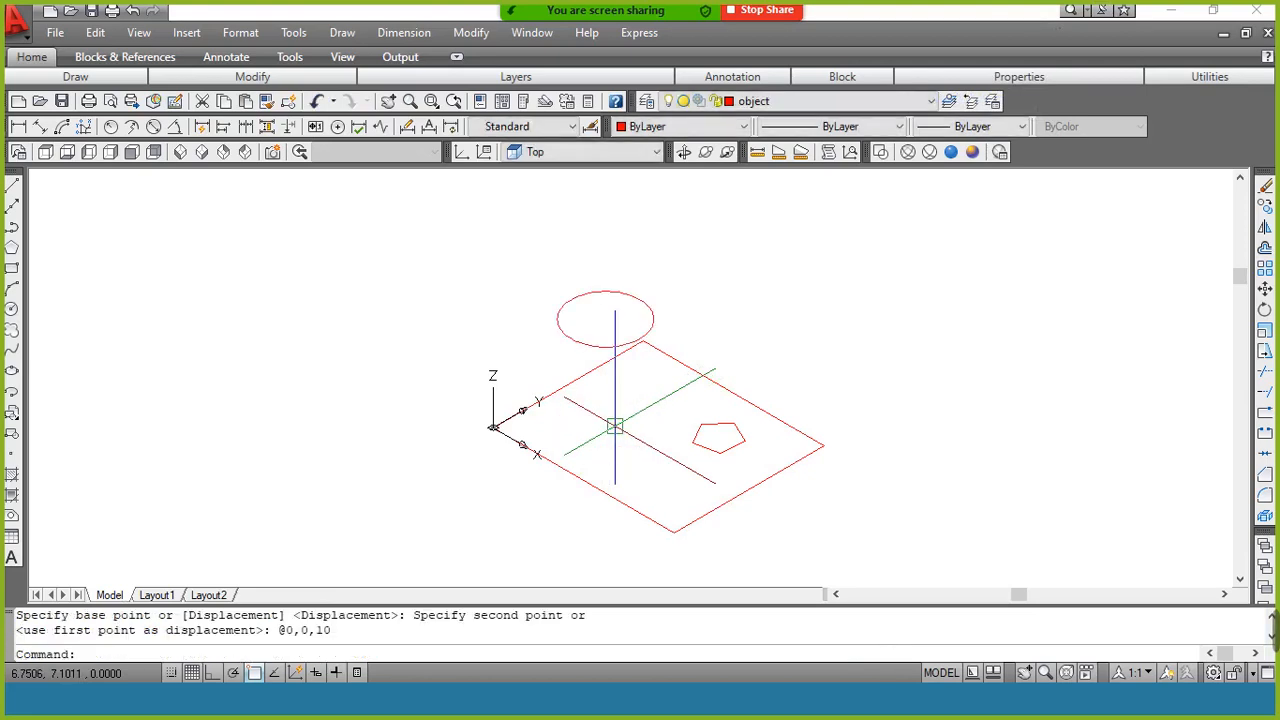
Move the pentagon straight up 20 units from one of its vertices using the relative displacement @0,0,20
text(m)
key(Return)
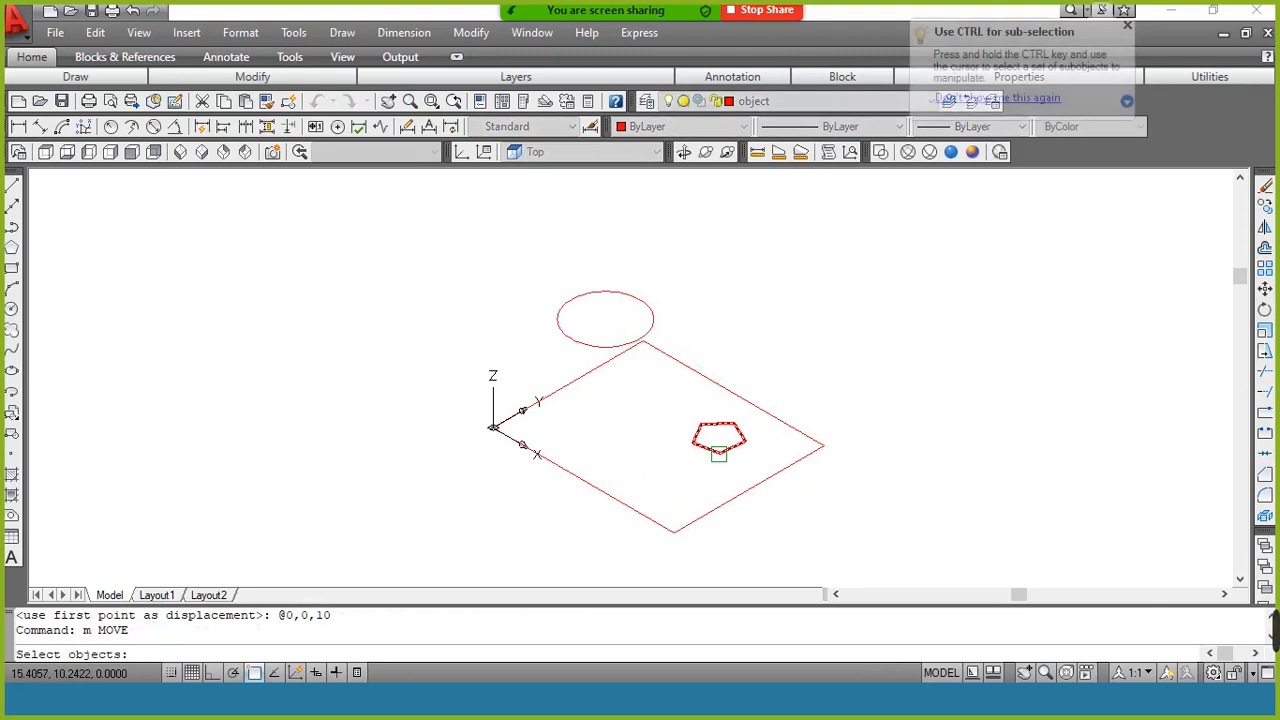
click(720, 452)
key(Return)
click(720, 453)
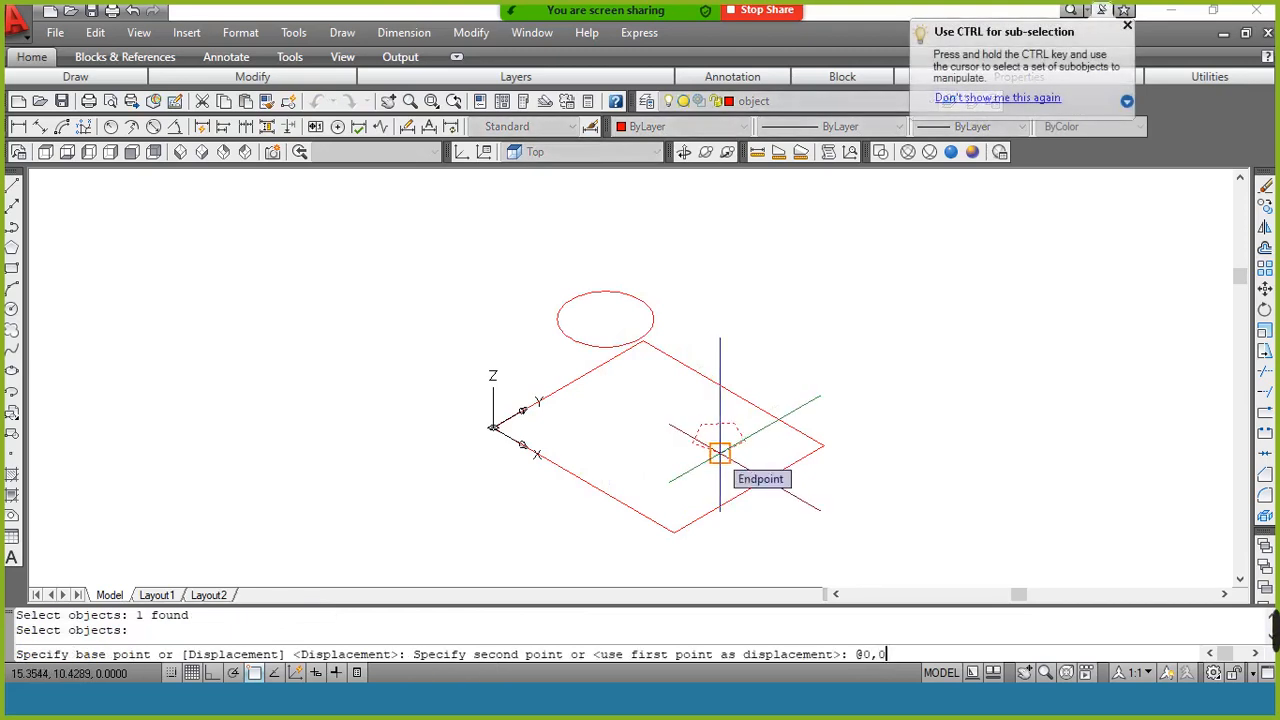
text(@0,0,20)
key(Return)
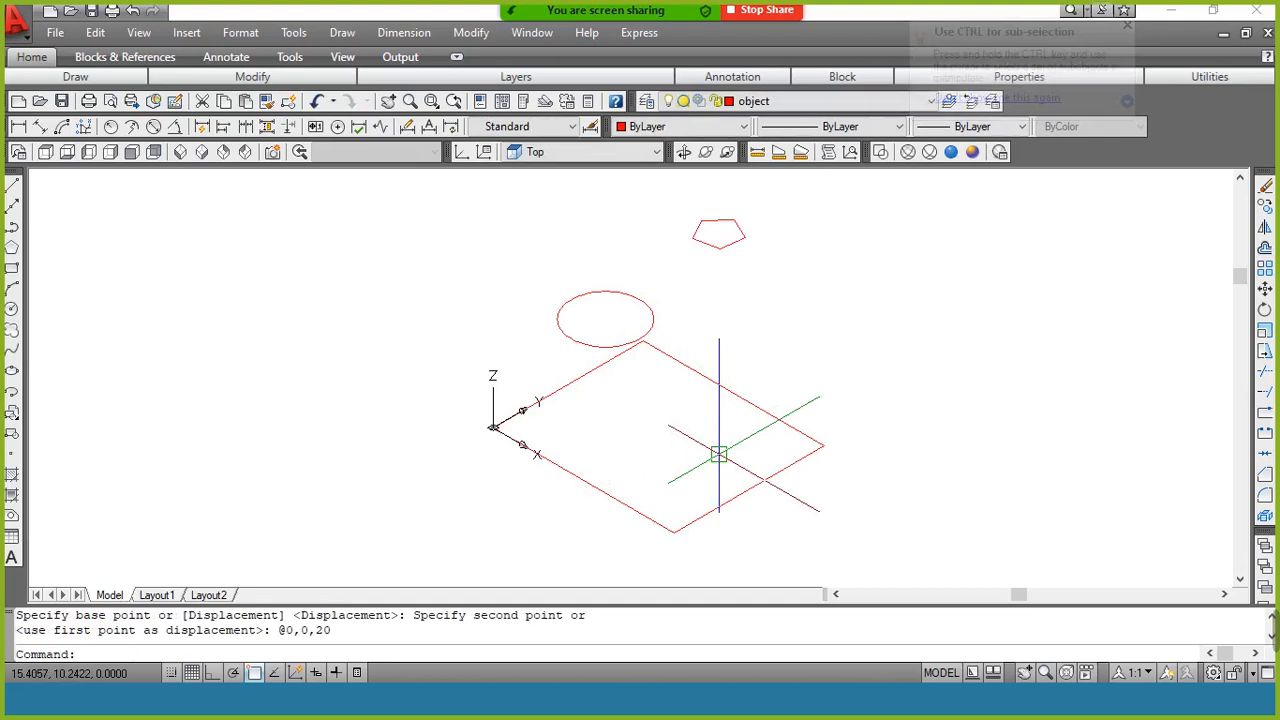
Loft the rectangle, circle and pentagon in that order, using cross sections only with the Smooth Fit surface
text(z)
key(Return)
text(e)
key(Return)
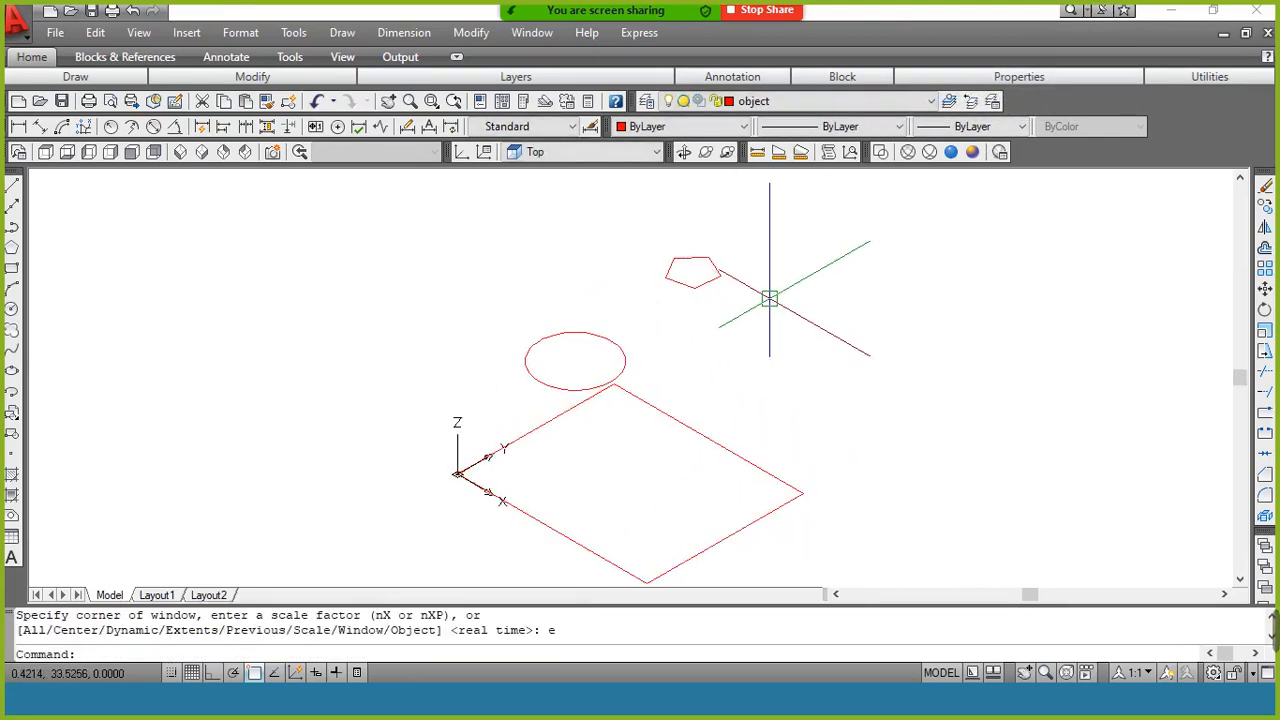
text(loft)
key(Return)
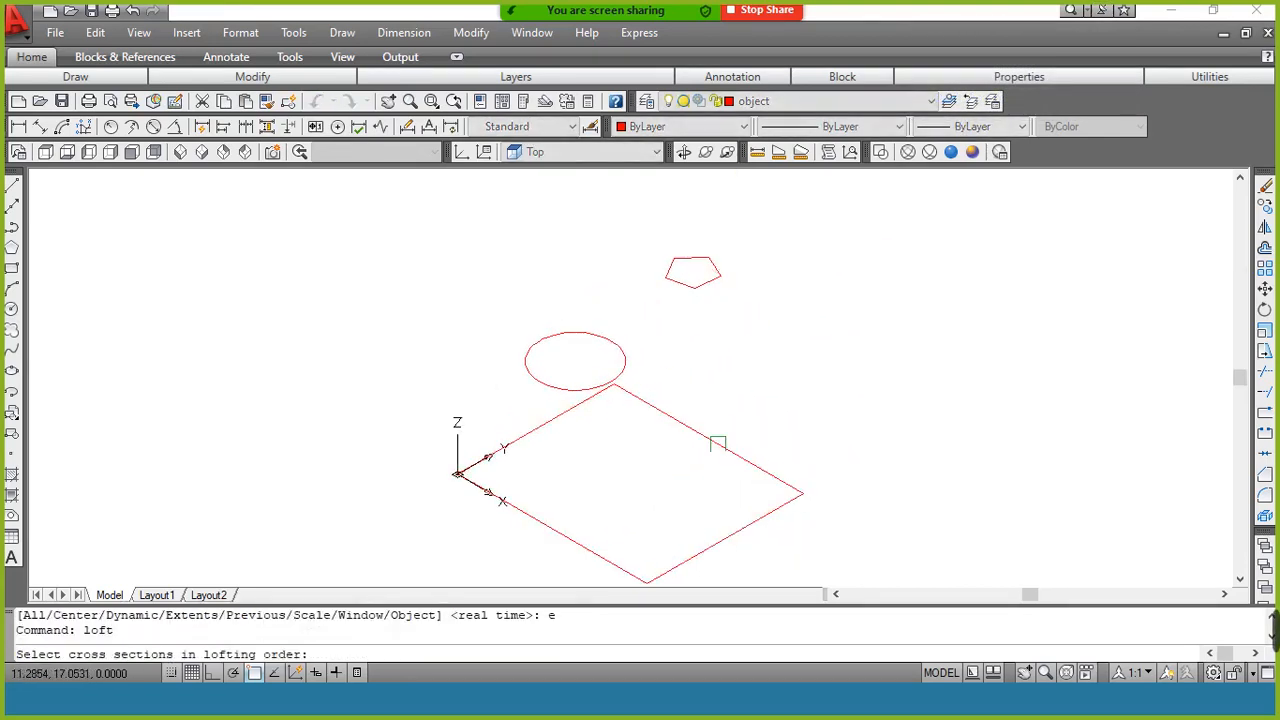
click(694, 434)
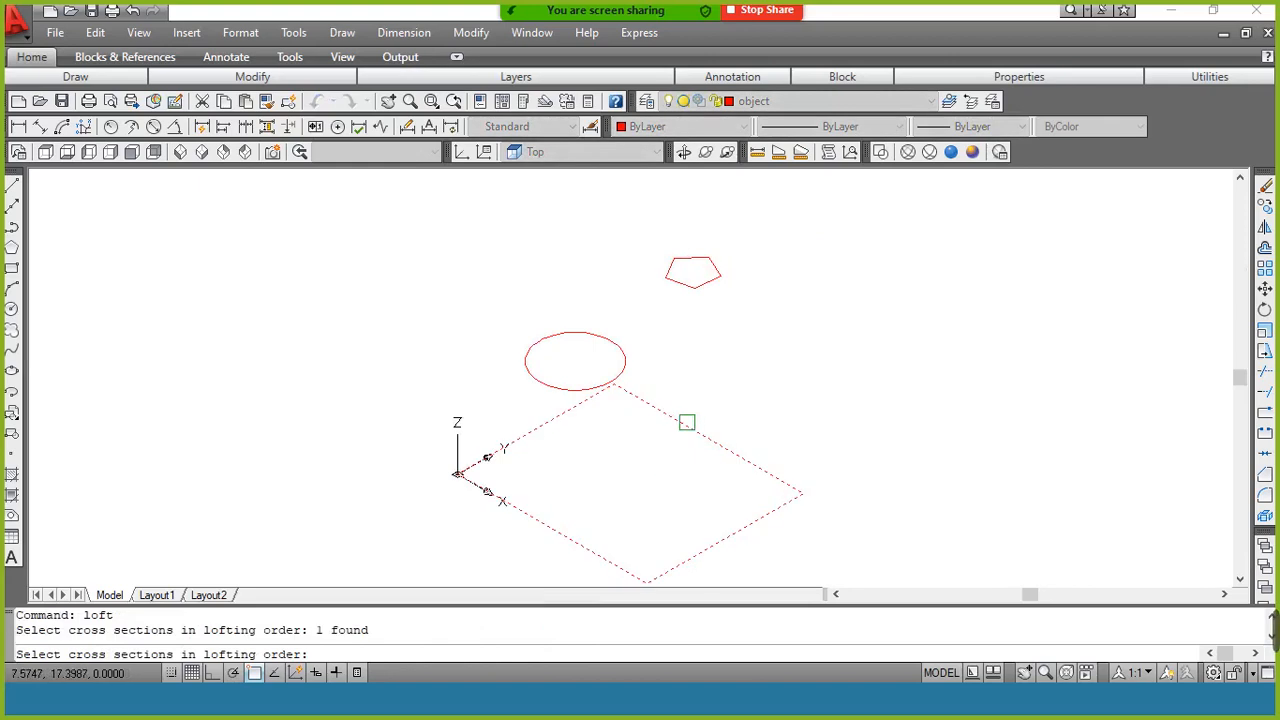
click(625, 364)
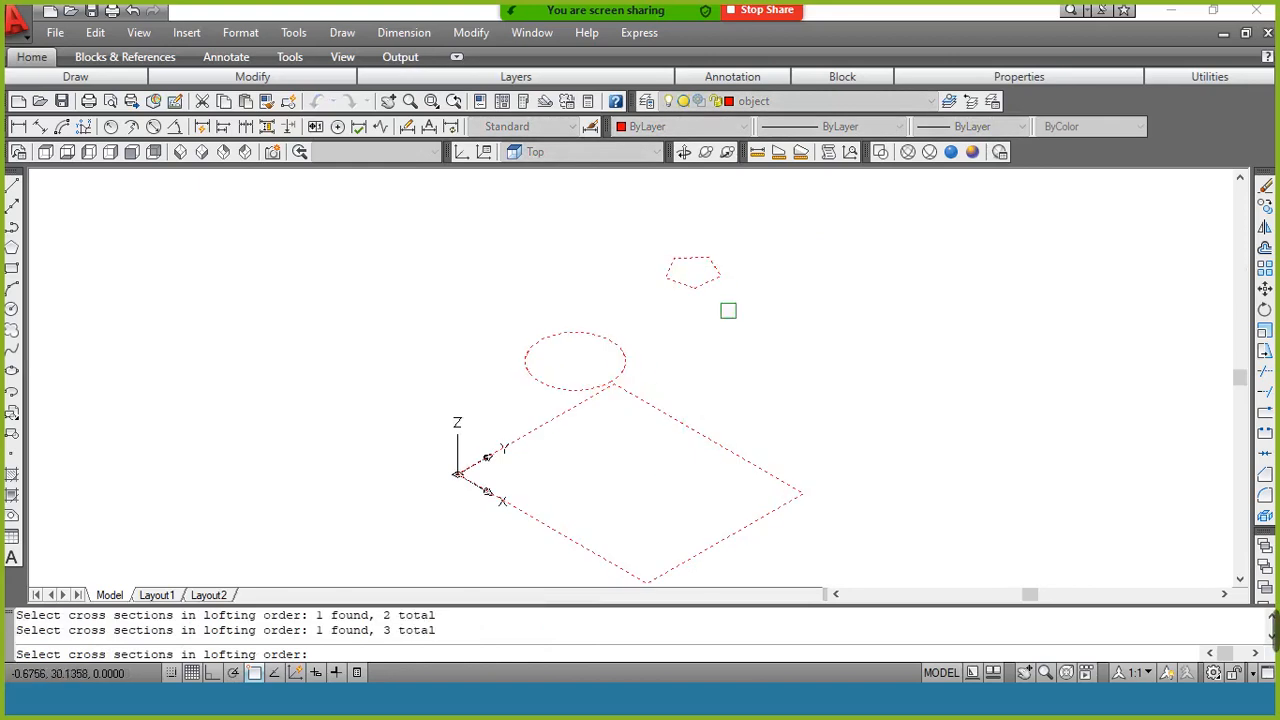
key(Return)
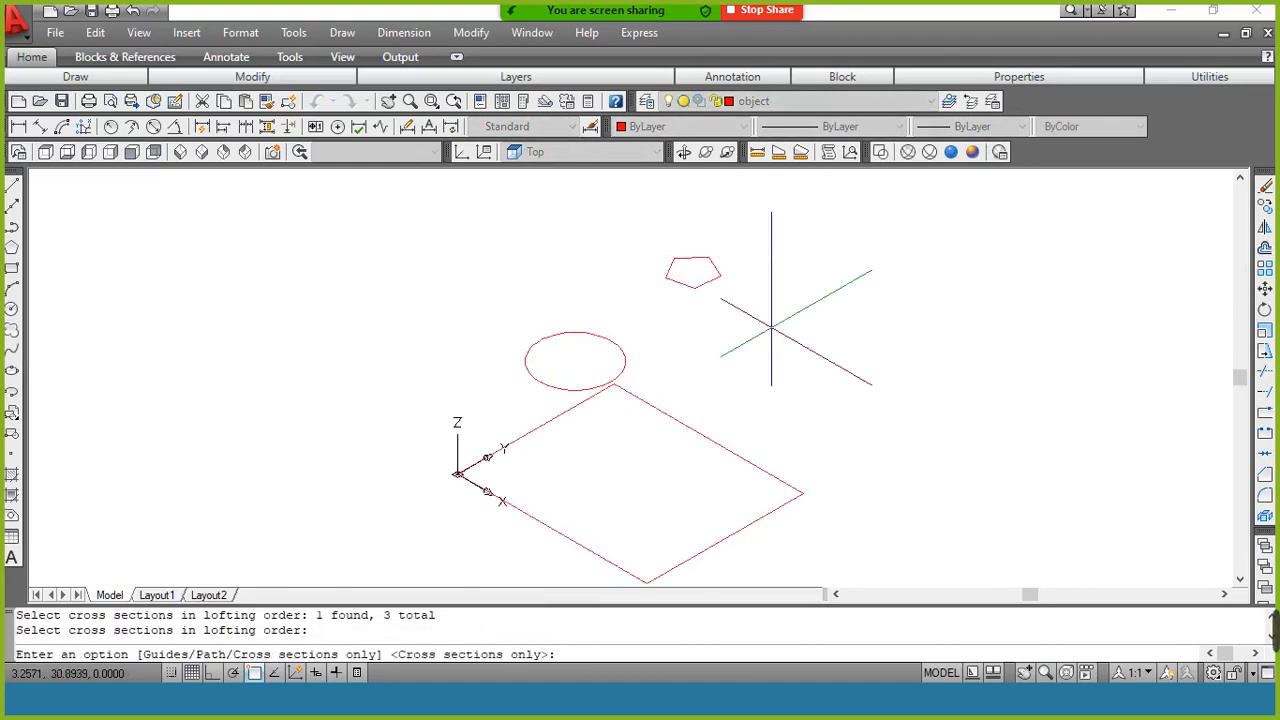
key(Return)
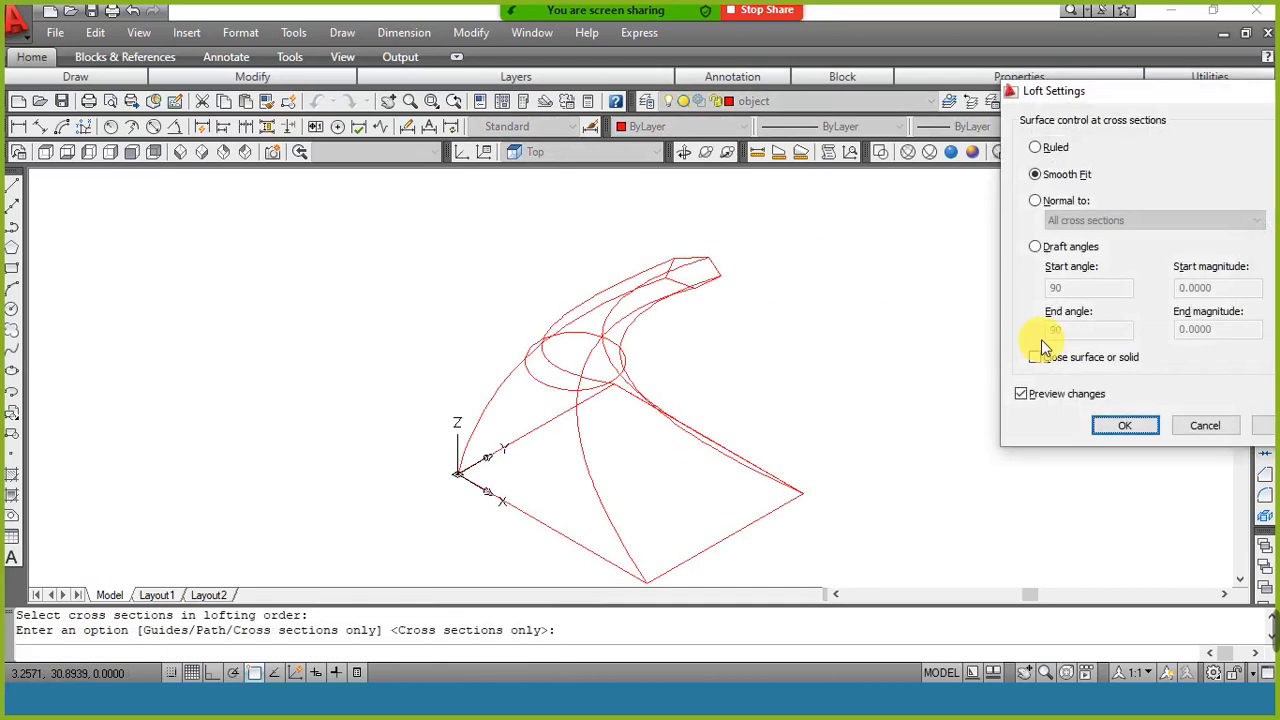
click(1109, 428)
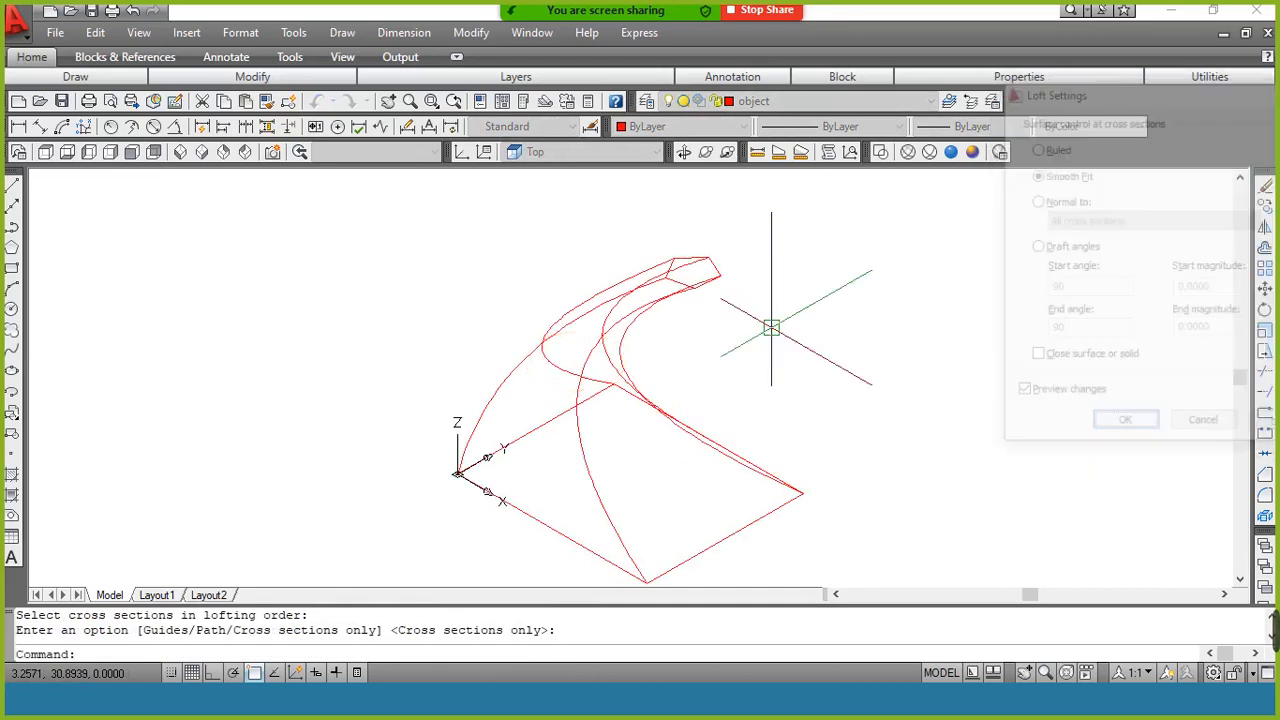
Apply the Conceptual visual style and orbit the lofted solid to examine its shape
click(972, 153)
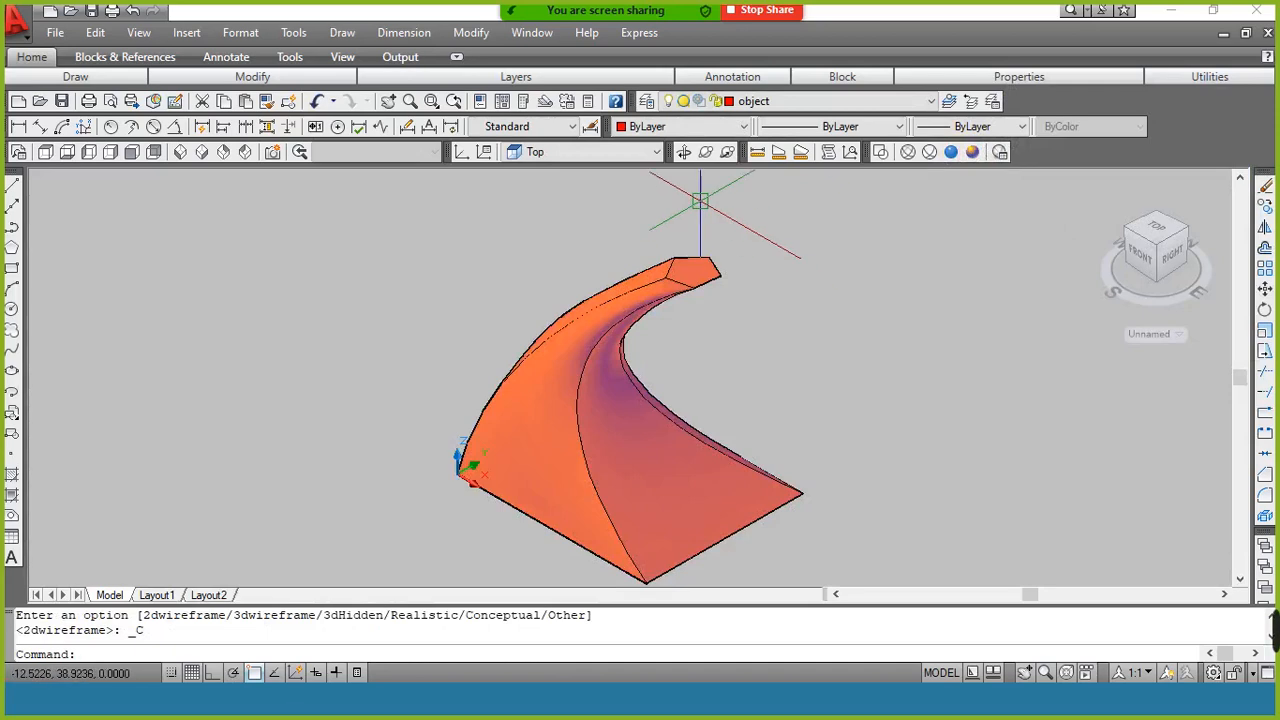
click(684, 153)
mouse_move(663, 354)
mouse_down()
mouse_move(803, 297)
mouse_move(886, 364)
mouse_move(694, 471)
mouse_move(603, 463)
mouse_move(680, 271)
mouse_move(706, 374)
mouse_move(430, 350)
mouse_up()
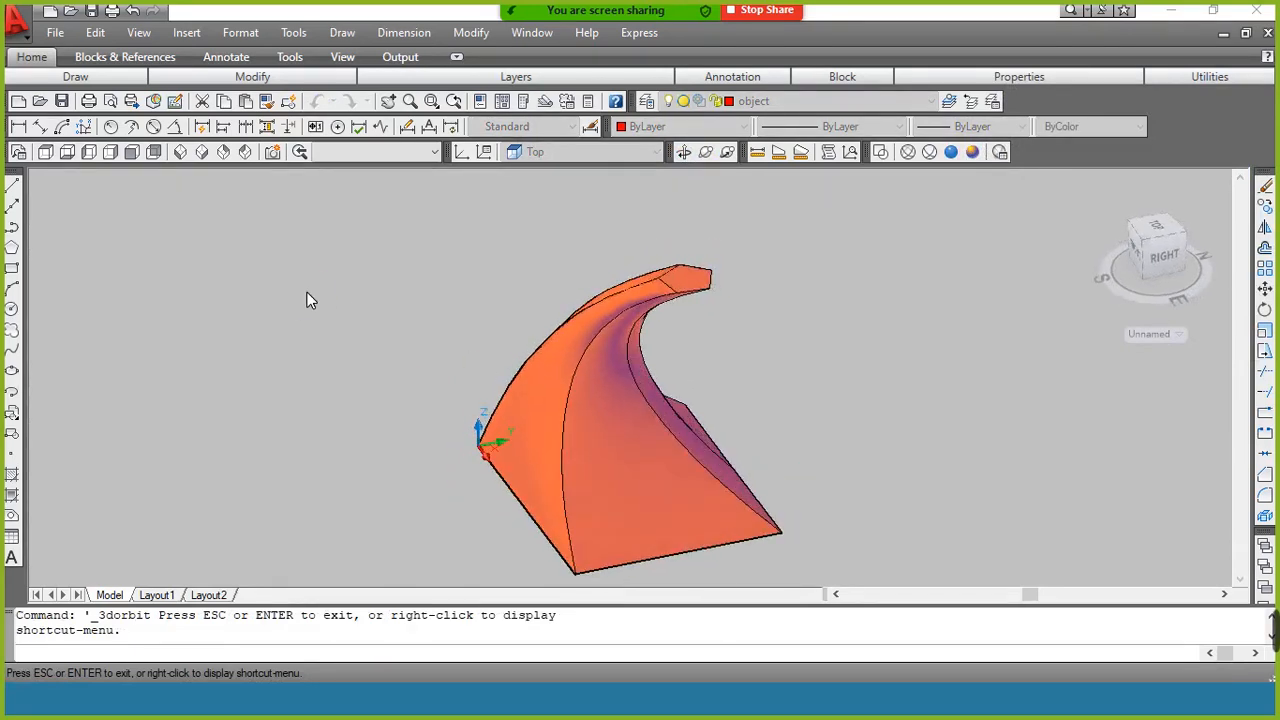
right_click(308, 300)
click(423, 303)
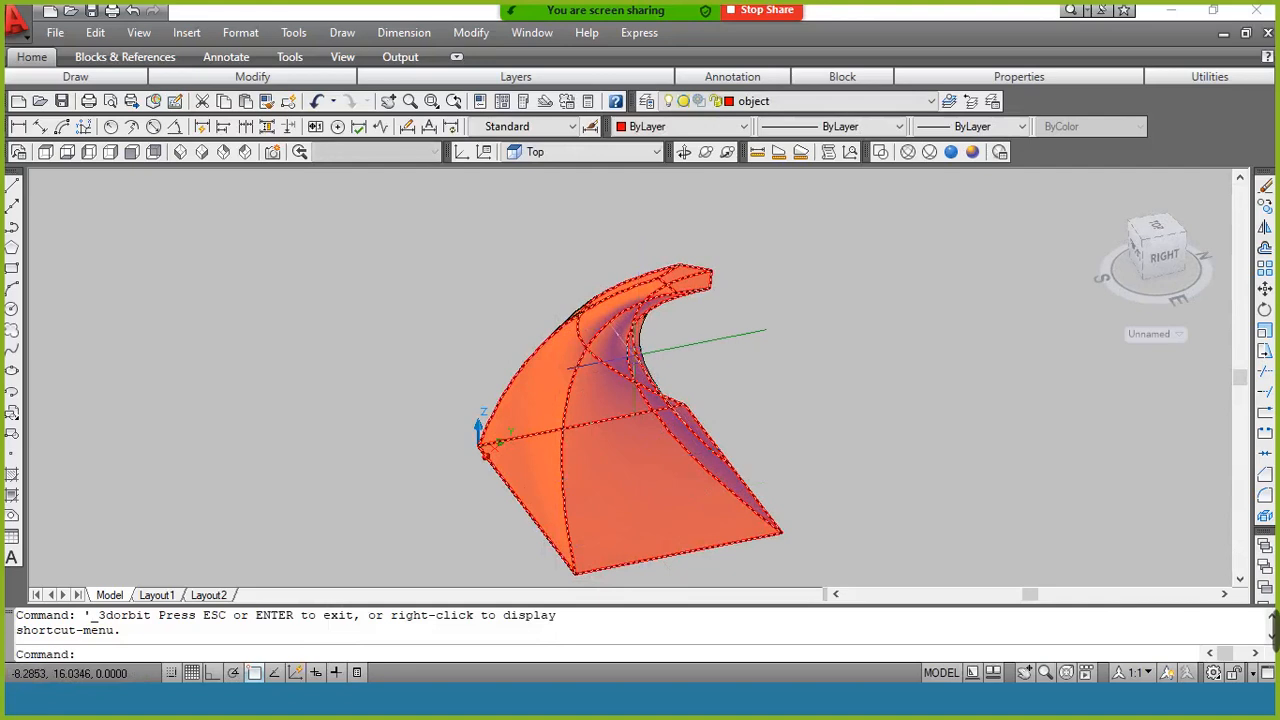
Erase the lofted solid and restore the 2D Wireframe style and southeast isometric view
click(636, 347)
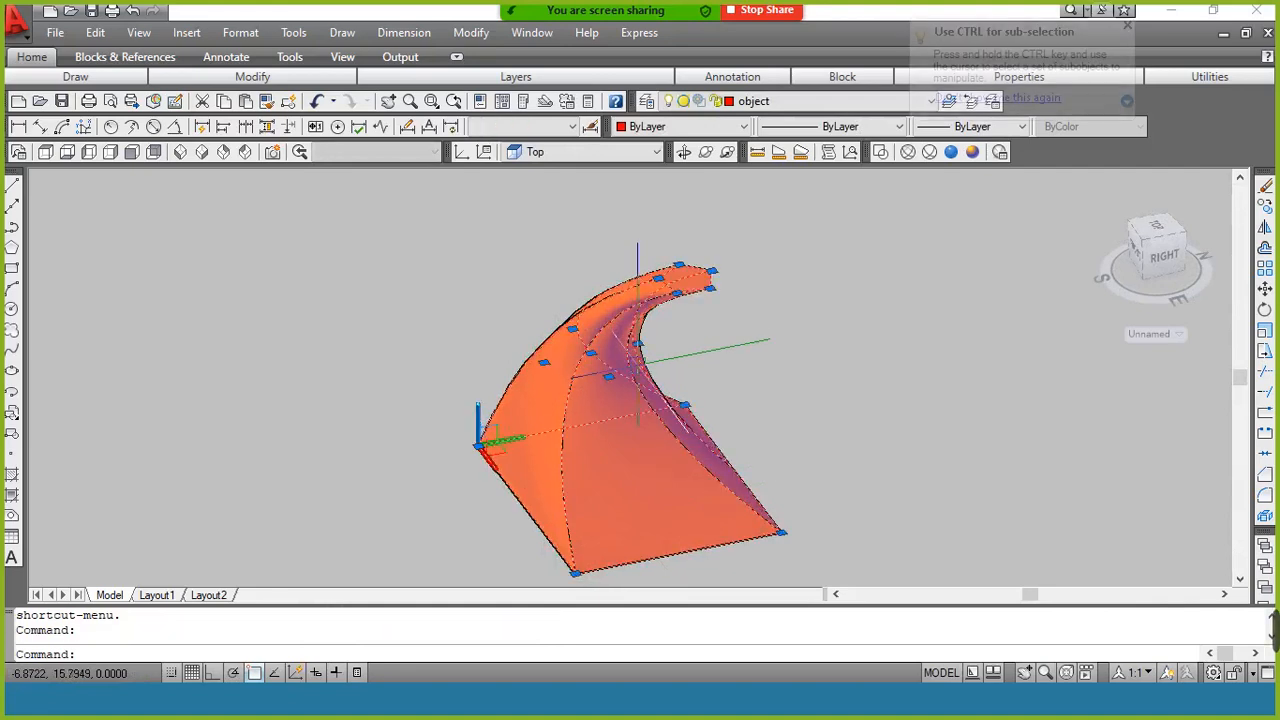
text(e)
key(Return)
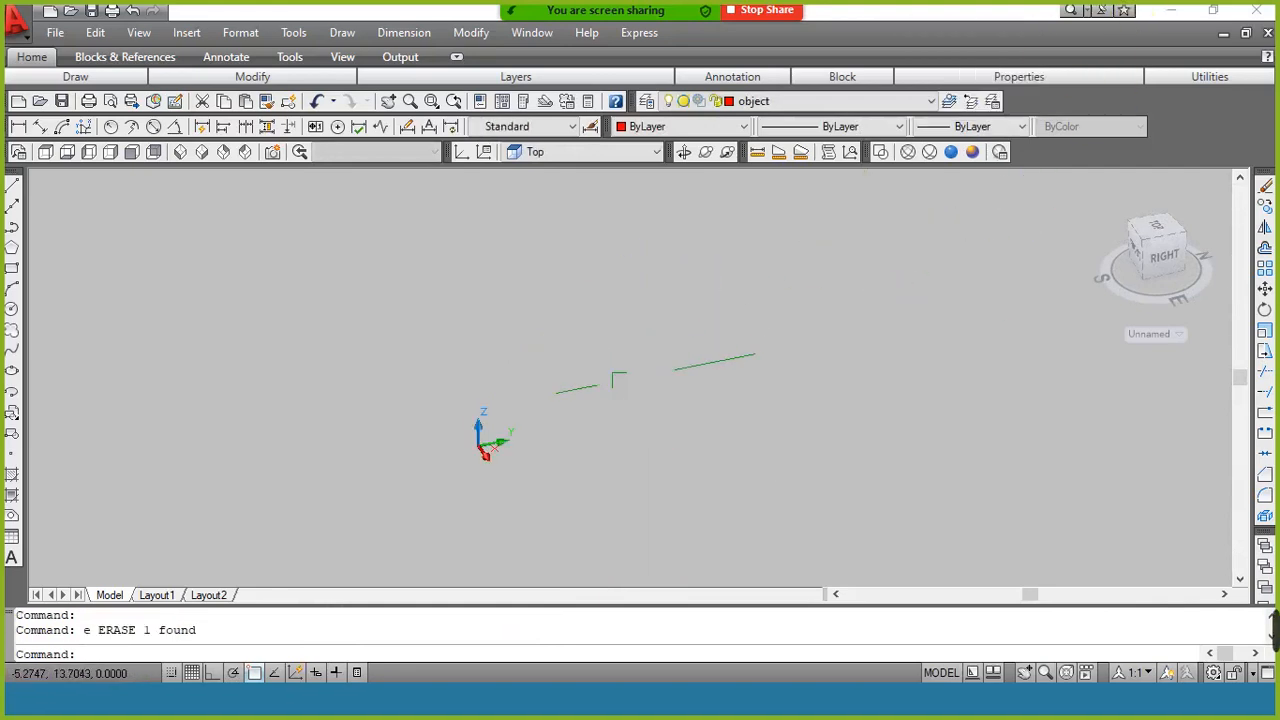
click(880, 153)
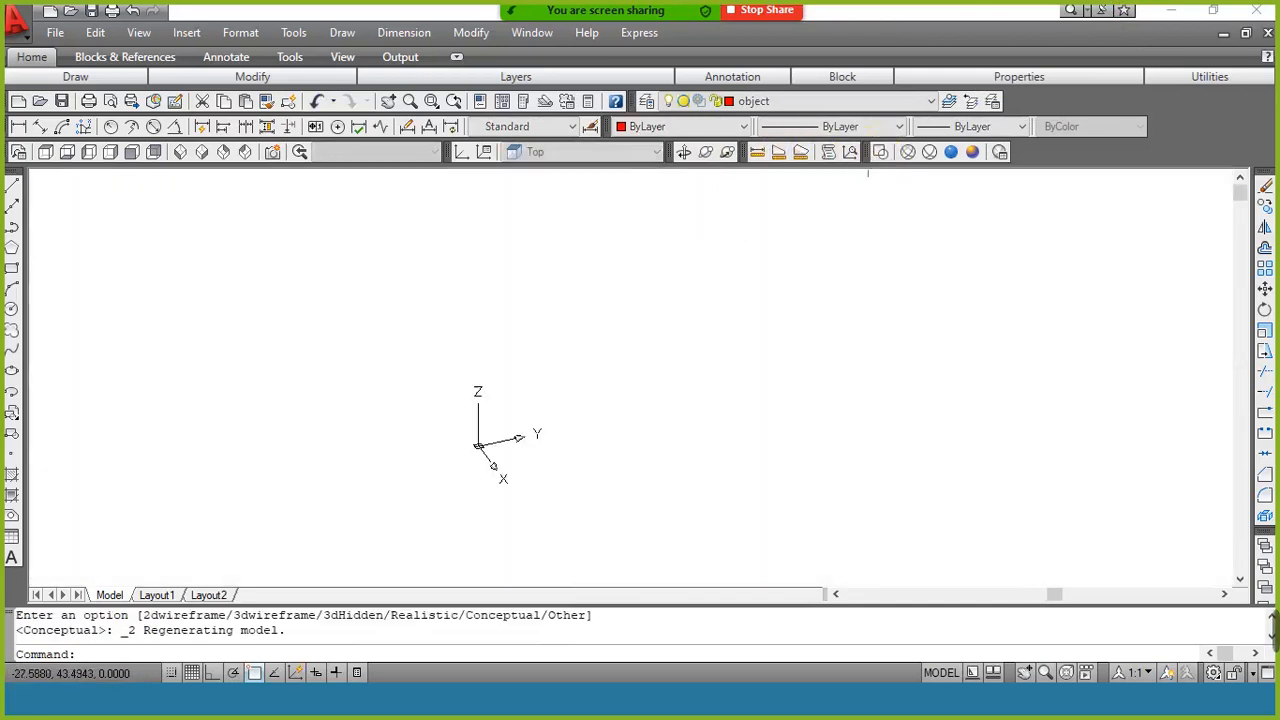
click(202, 154)
Switch to the Week-12 document in Nitro Pro to consult the exercise on sweeping 2D objects
key(super+Tab)
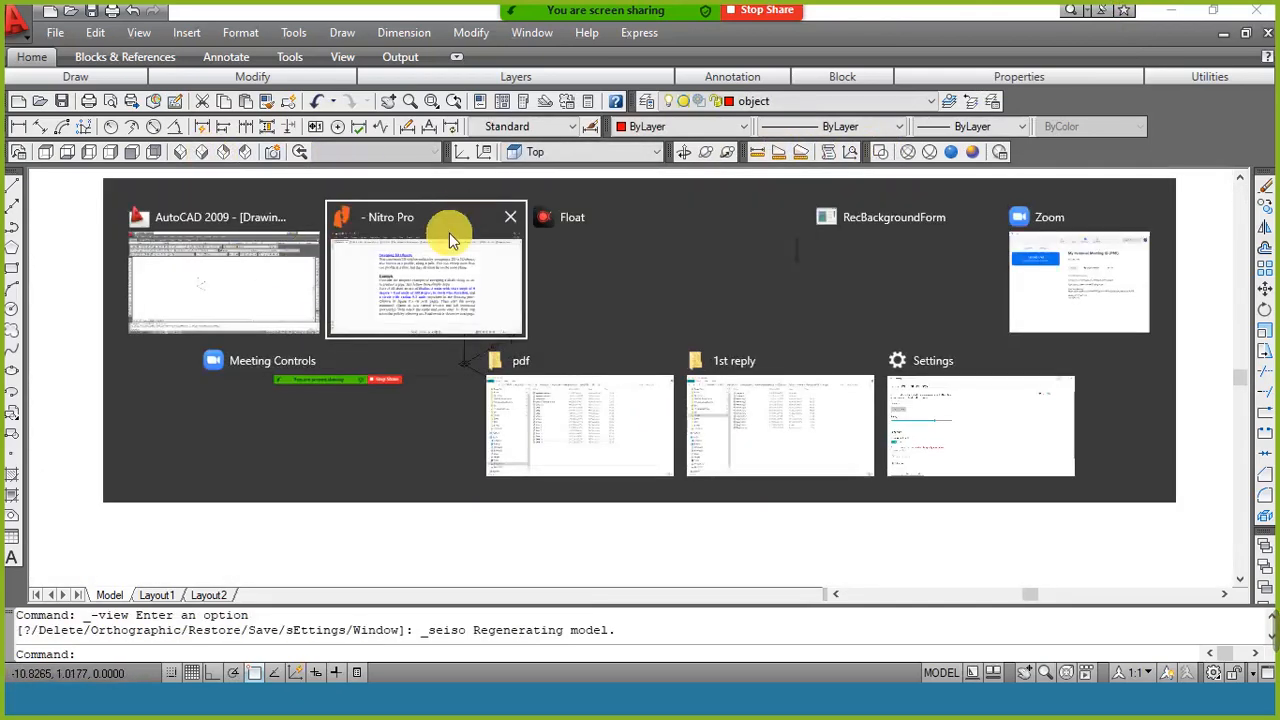
click(447, 274)
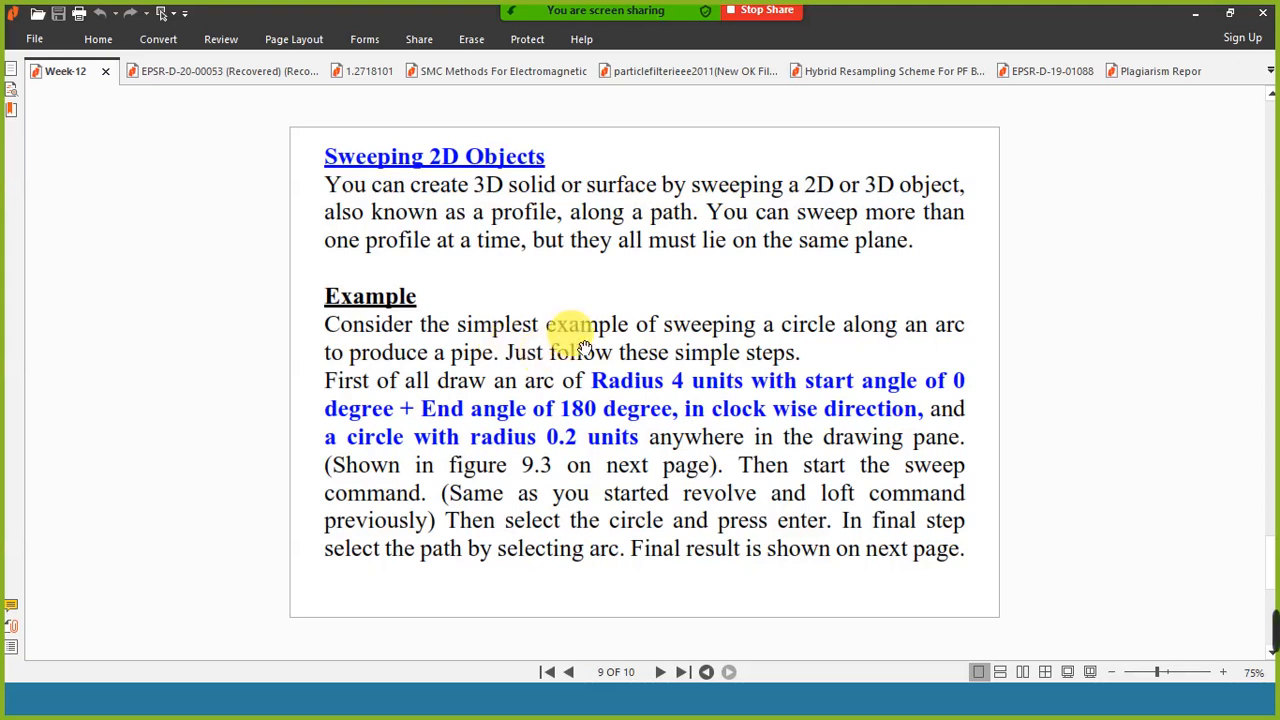